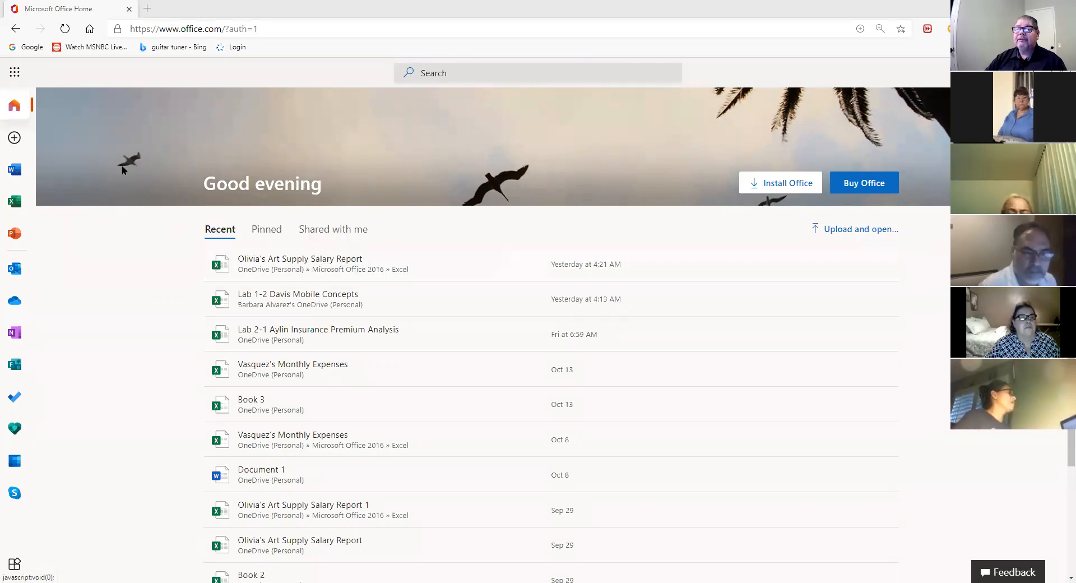
- Go from Office home to the Excel start page using the left app rail
{"action": "left_click", "coordinate": [14, 105]}
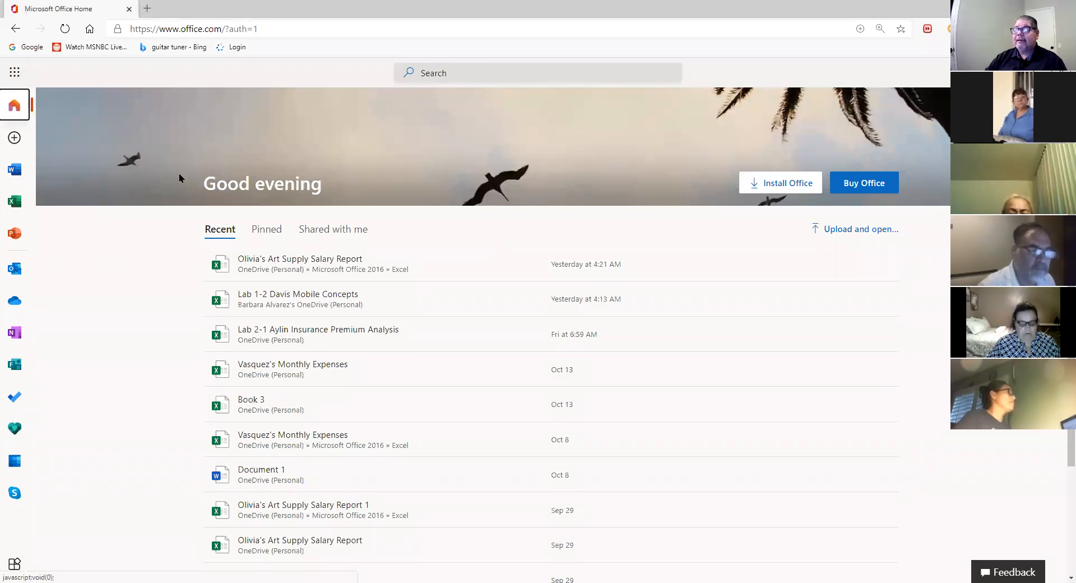
{"action": "left_click", "coordinate": [14, 202]}
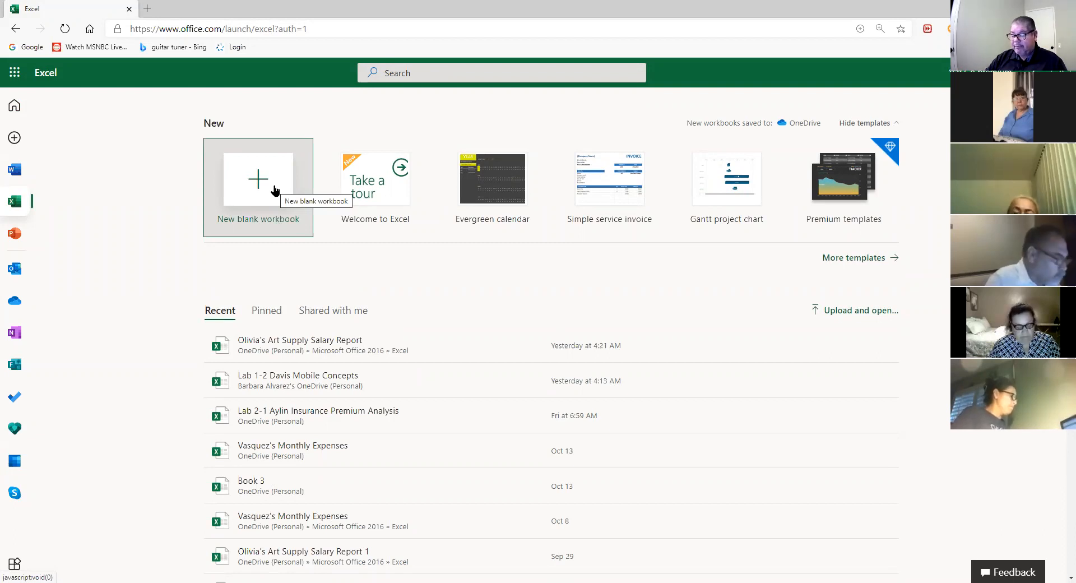
- Create a new blank workbook (Book 5) and zoom the sheet to 150%
{"action": "left_click", "coordinate": [275, 190]}
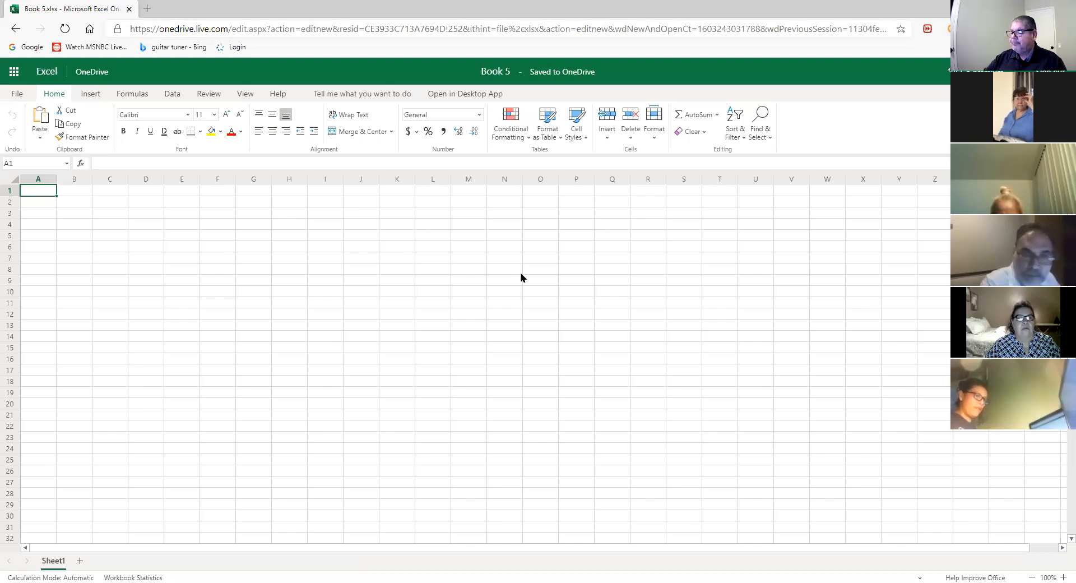
{"action": "left_click", "coordinate": [1060, 574]}
{"action": "left_click", "coordinate": [1059, 570]}
{"action": "left_click", "coordinate": [1059, 570]}
{"action": "left_click", "coordinate": [1060, 570]}
{"action": "left_click", "coordinate": [1059, 570]}
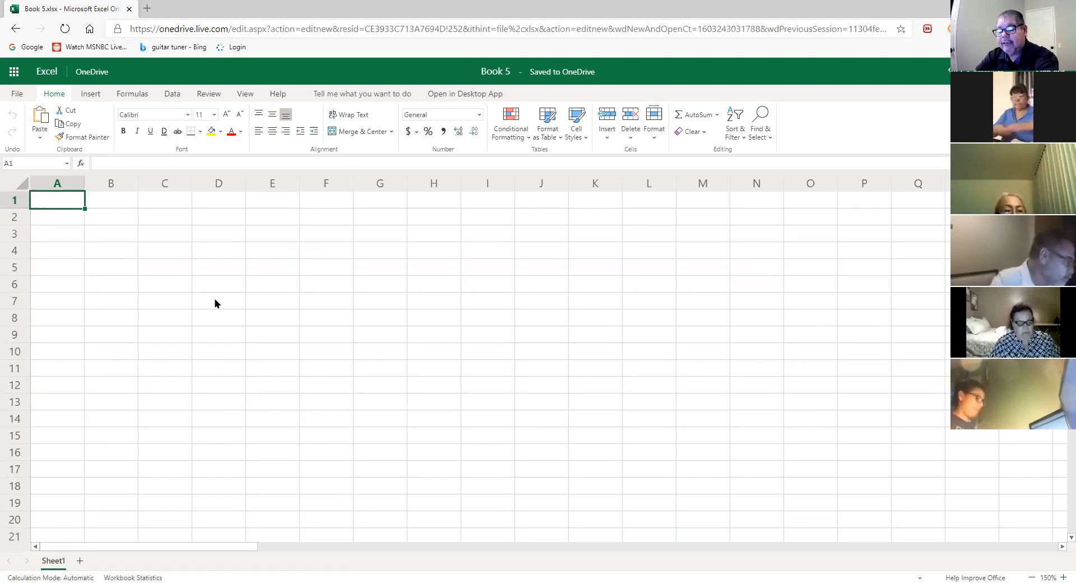
- Enter 'International Moving Company' in A1 and 'Financing Needs' in A2
{"action": "type", "text": "Inter"}
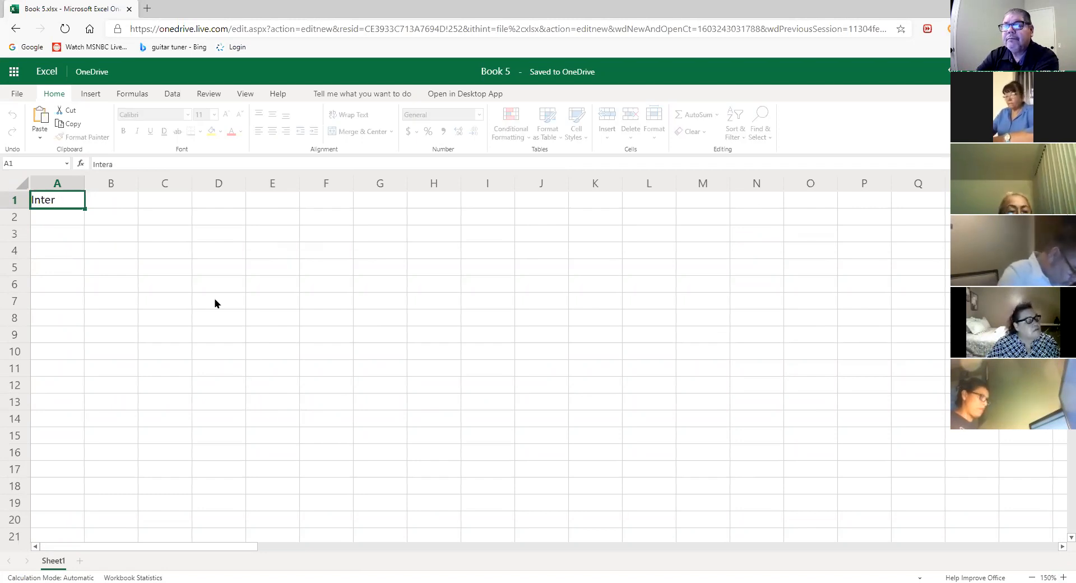
{"action": "type", "text": "nati"}
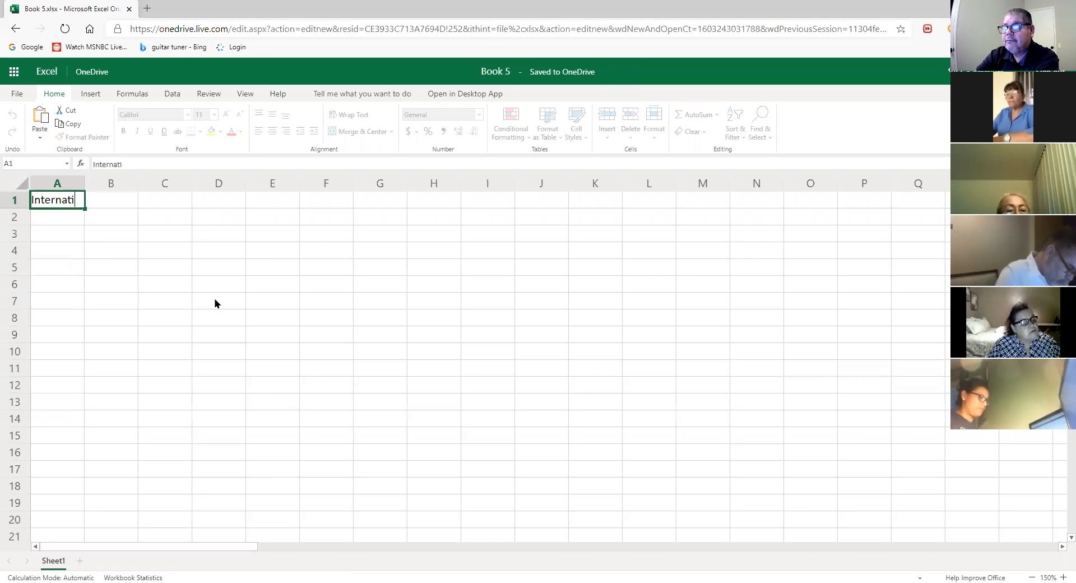
{"action": "type", "text": "onal M"}
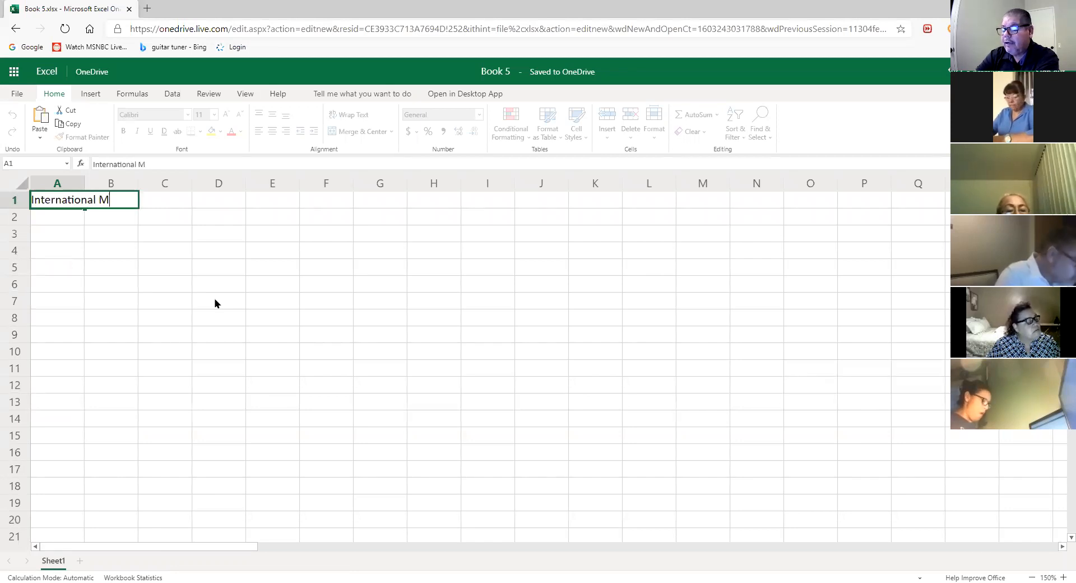
{"action": "type", "text": "oving C"}
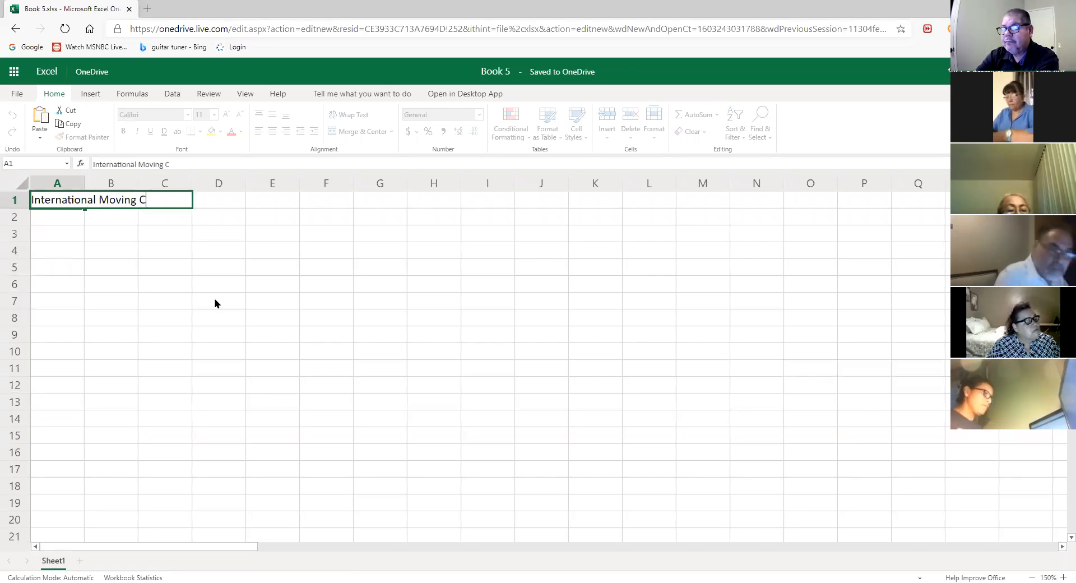
{"action": "type", "text": "ompany"}
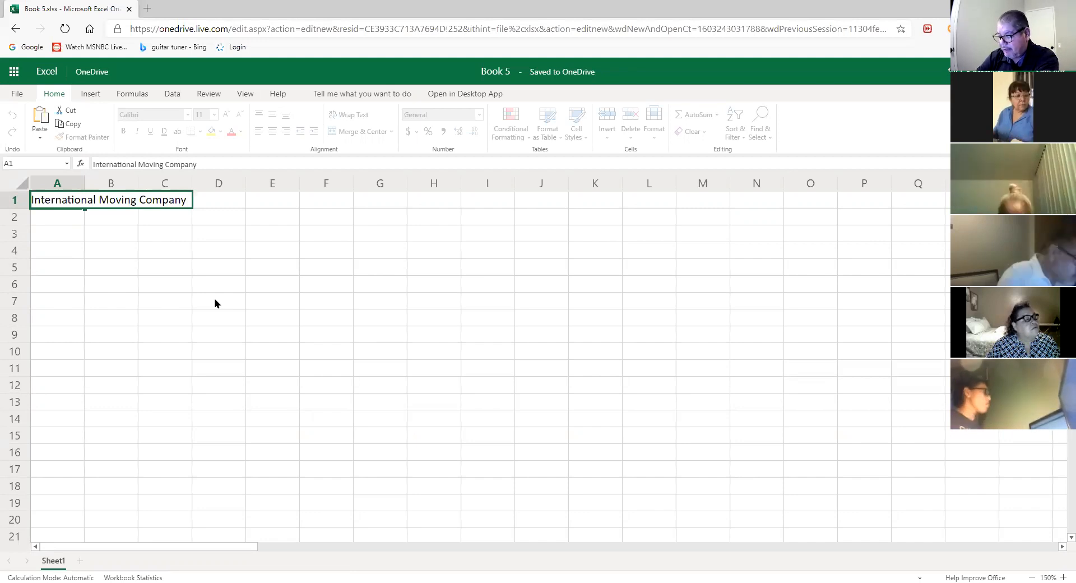
{"action": "key", "text": "Return"}
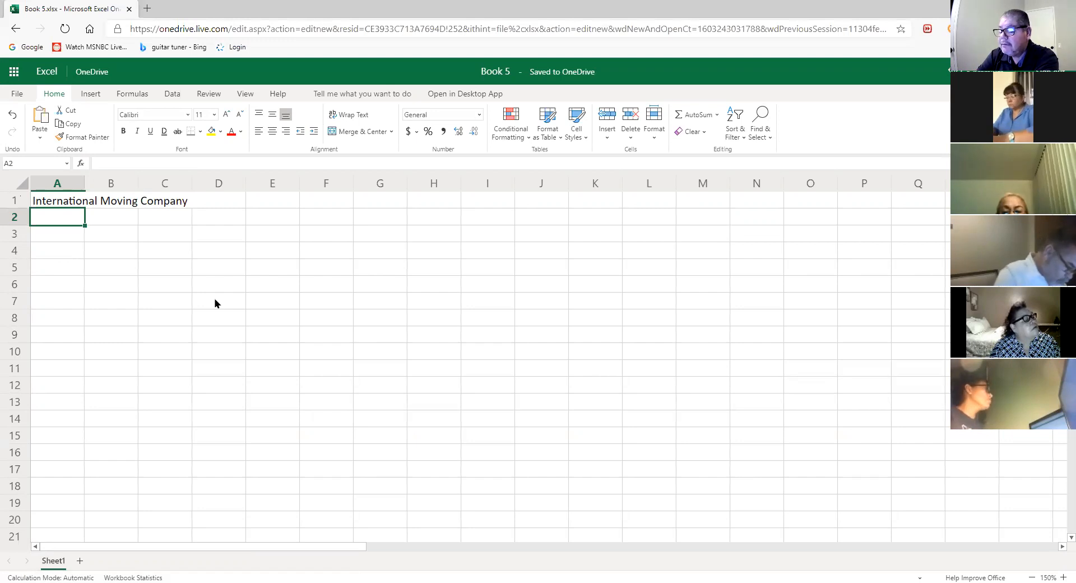
{"action": "type", "text": "Financi"}
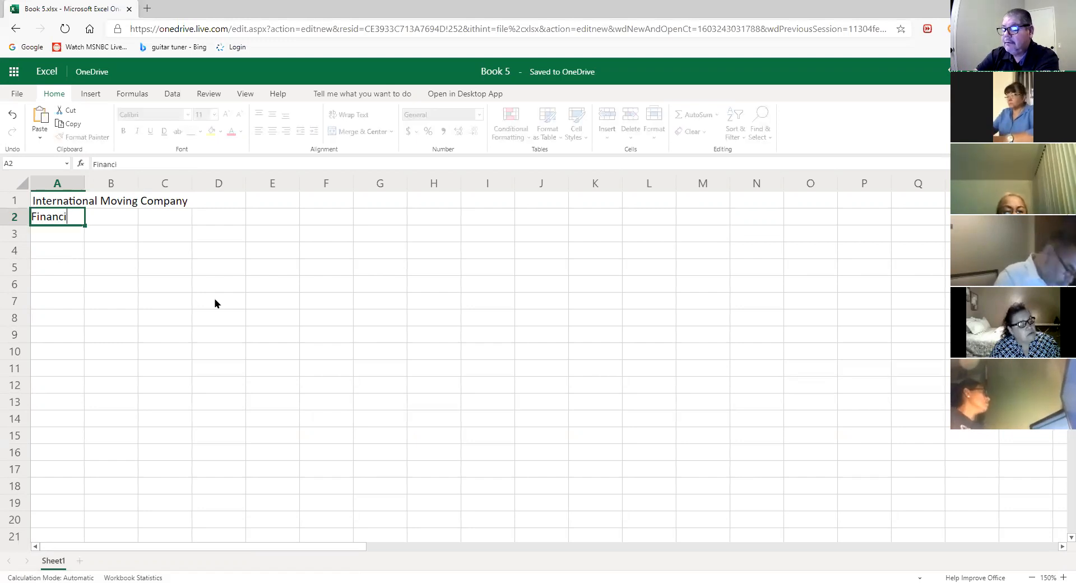
{"action": "type", "text": "ng Nee"}
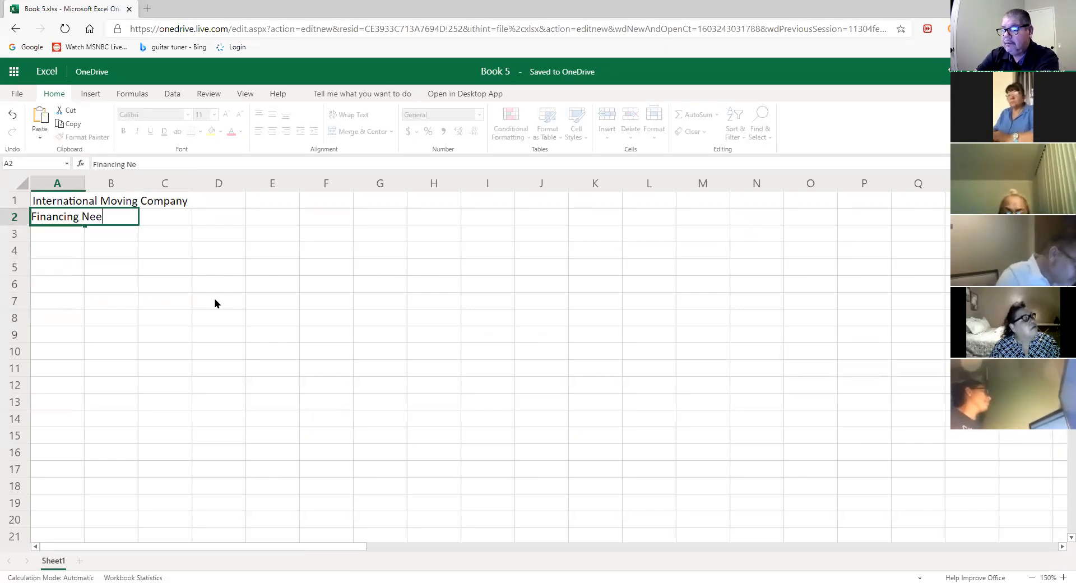
{"action": "type", "text": "ds"}
{"action": "key", "text": "Return"}
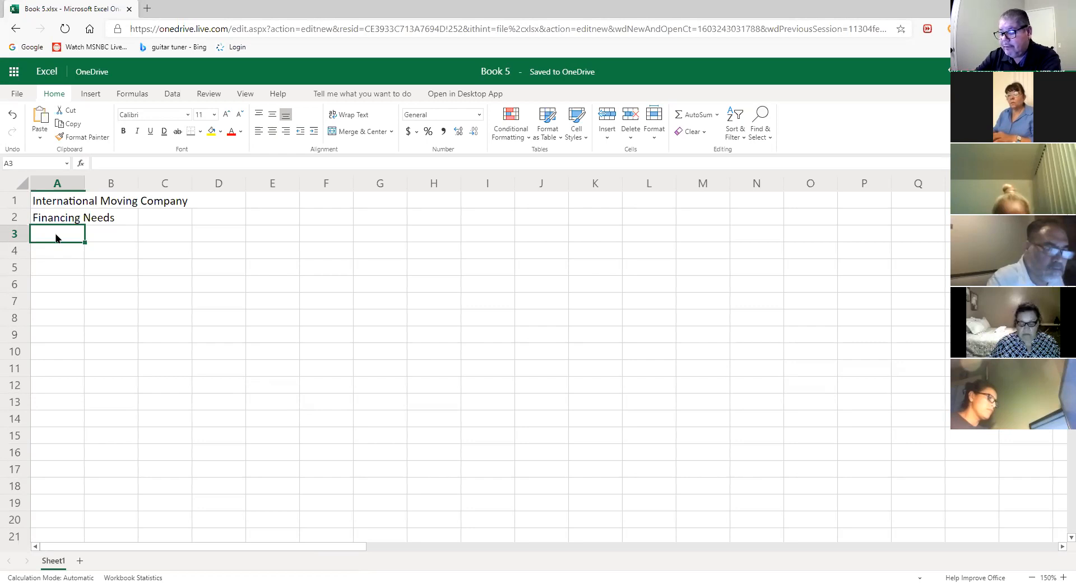
- Put 'Month' in A3 and a two-line 'Starting Balance' heading in B3
{"action": "type", "text": "Mon"}
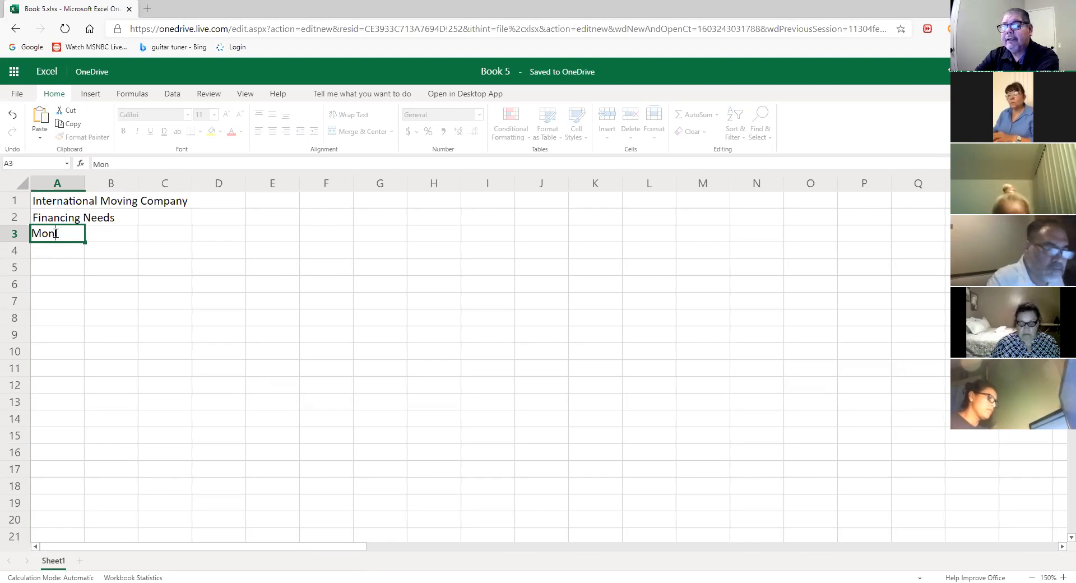
{"action": "type", "text": "th"}
{"action": "key", "text": "Tab"}
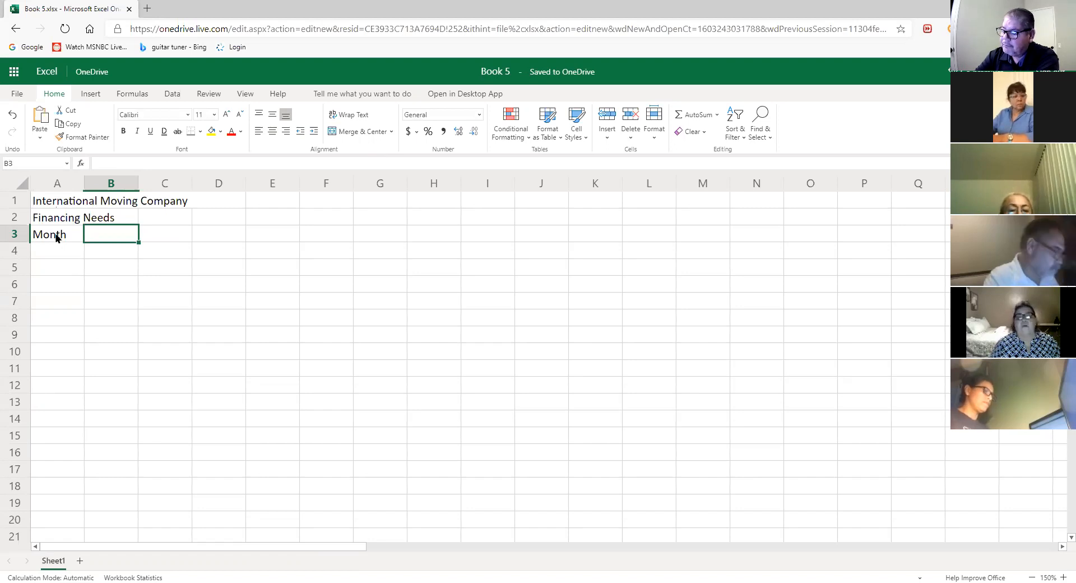
{"action": "type", "text": "St"}
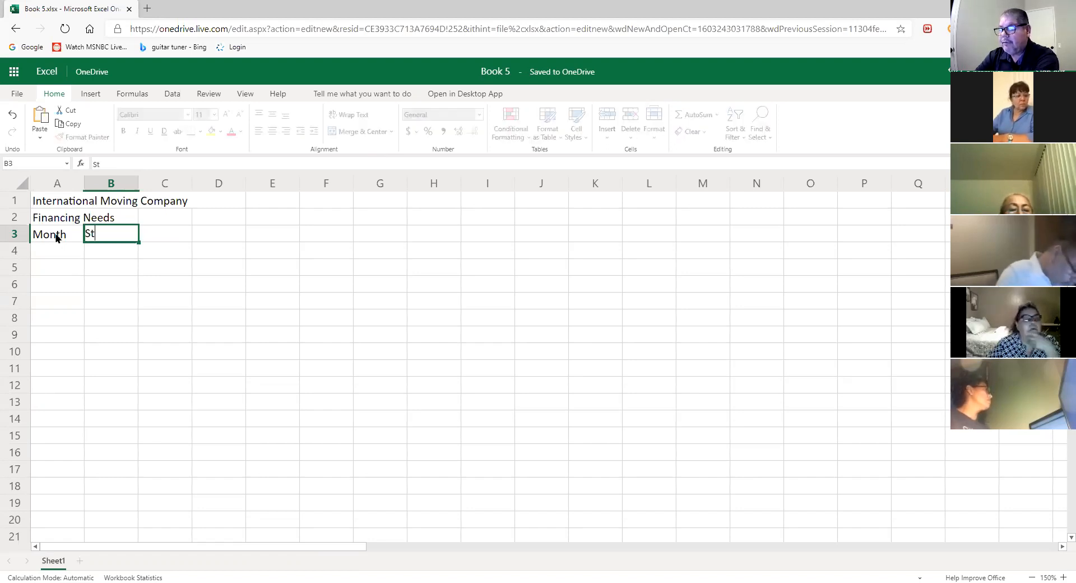
{"action": "type", "text": "arting"}
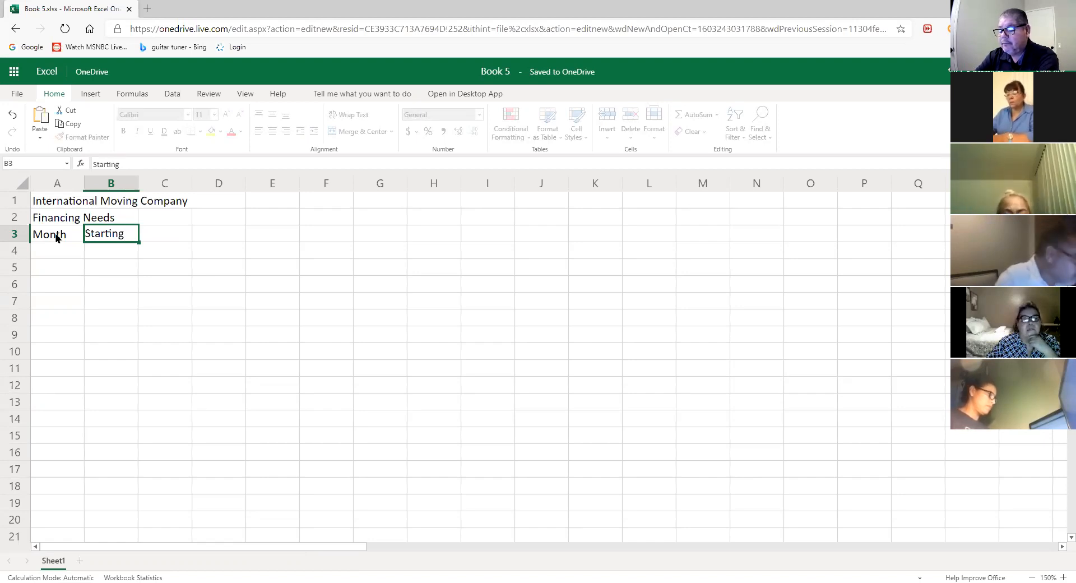
{"action": "key", "text": "alt+Return"}
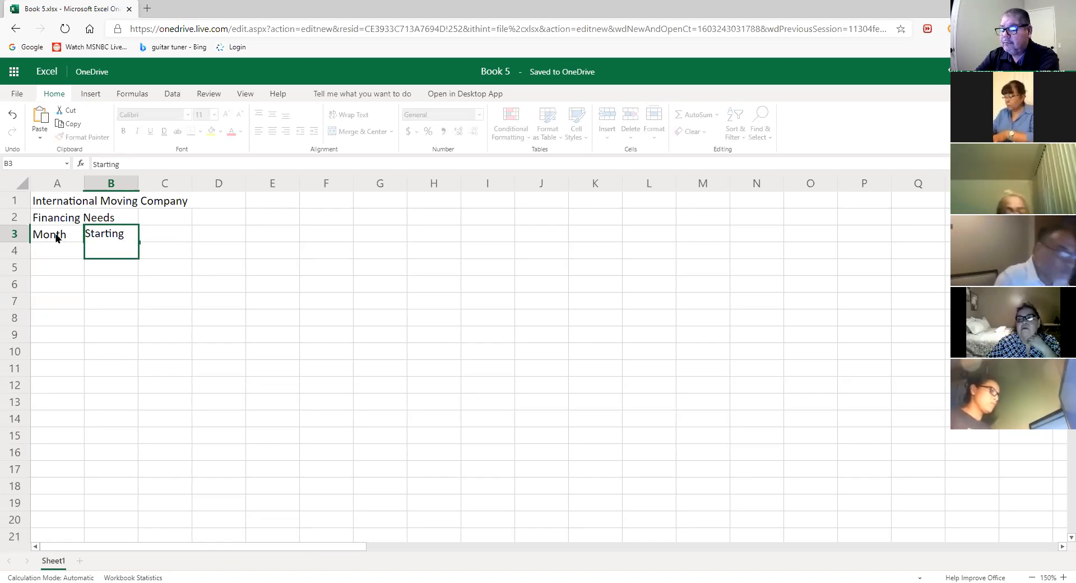
{"action": "type", "text": "Balance"}
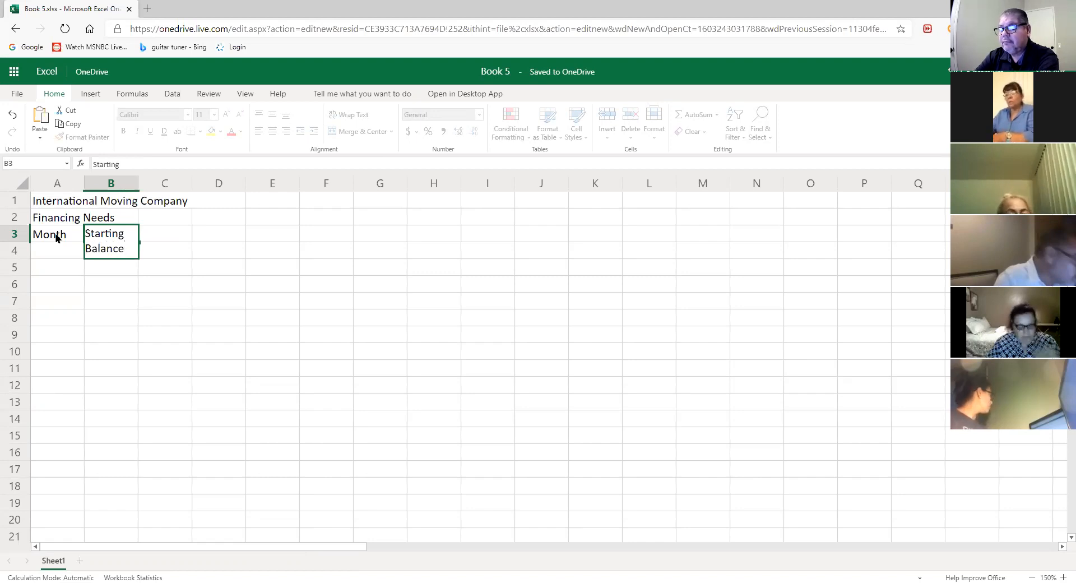
{"action": "key", "text": "Tab"}
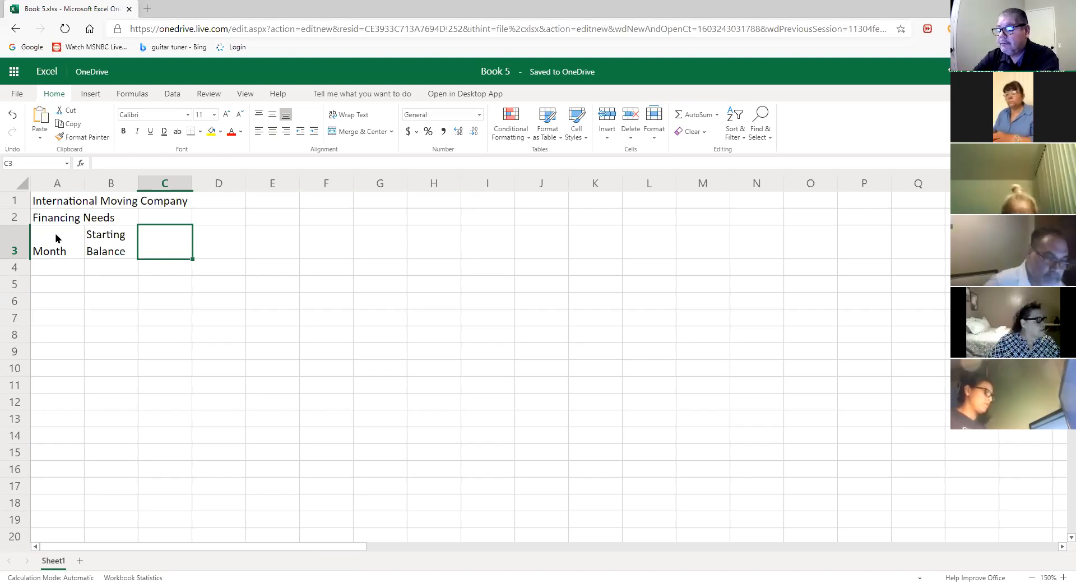
- Add the headings Incomes, Expenses and Net in C3, D3 and E3
{"action": "type", "text": "Inco"}
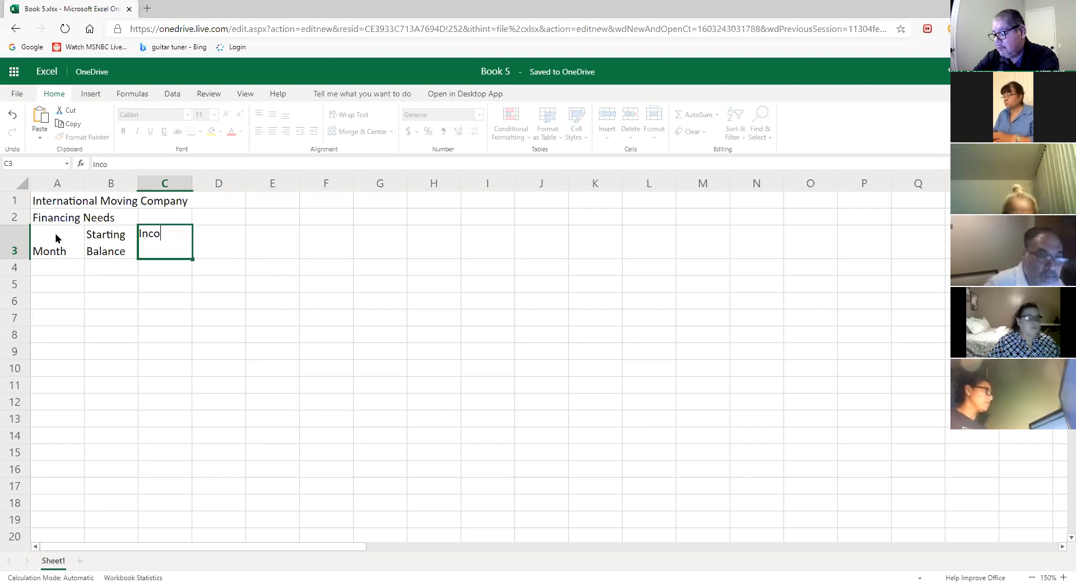
{"action": "type", "text": "mes"}
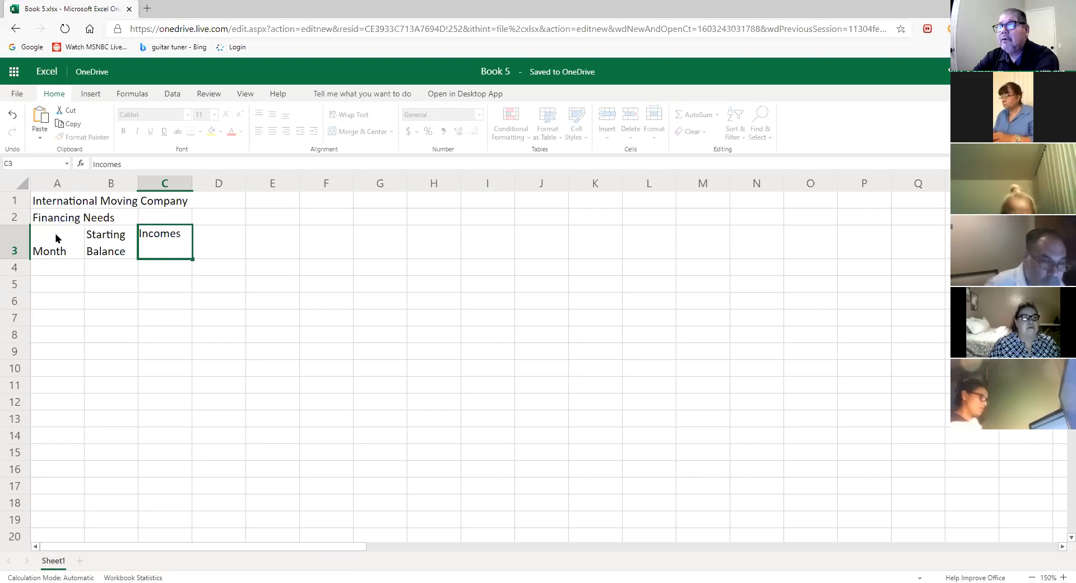
{"action": "key", "text": "Tab"}
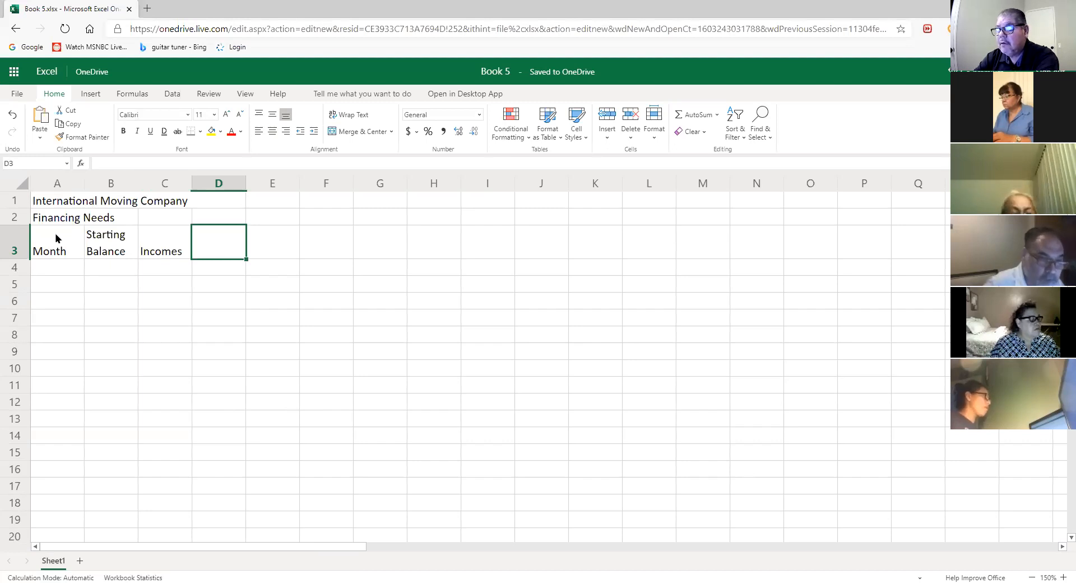
{"action": "type", "text": "Expenses"}
{"action": "key", "text": "Tab"}
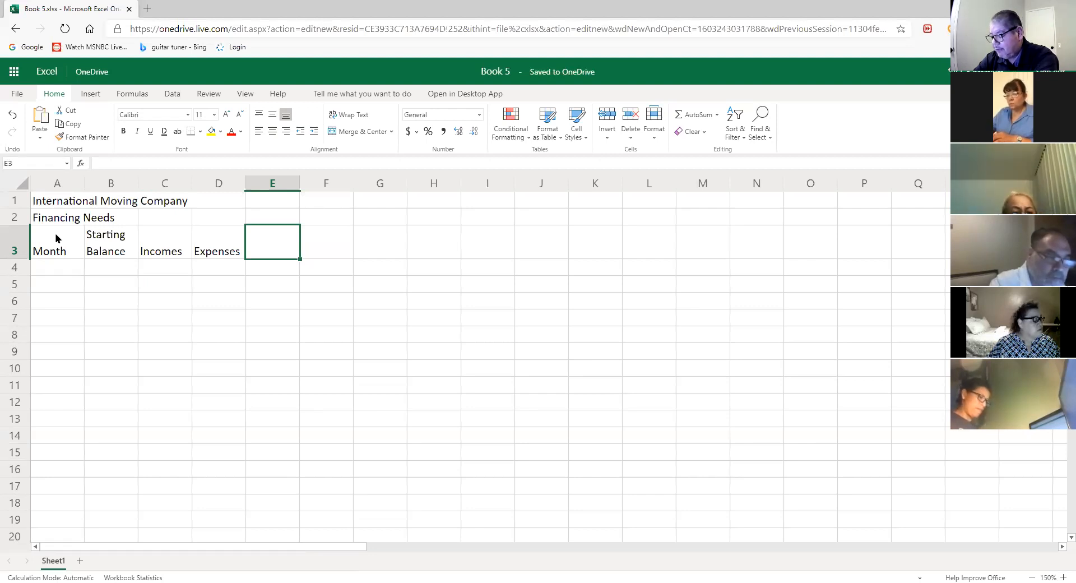
{"action": "type", "text": "Net"}
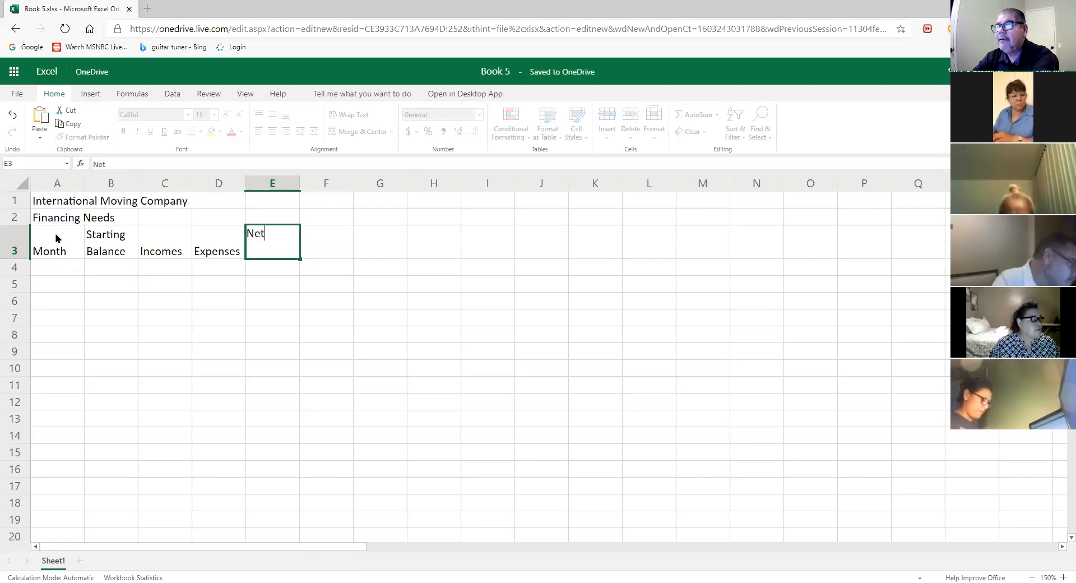
{"action": "key", "text": "Tab"}
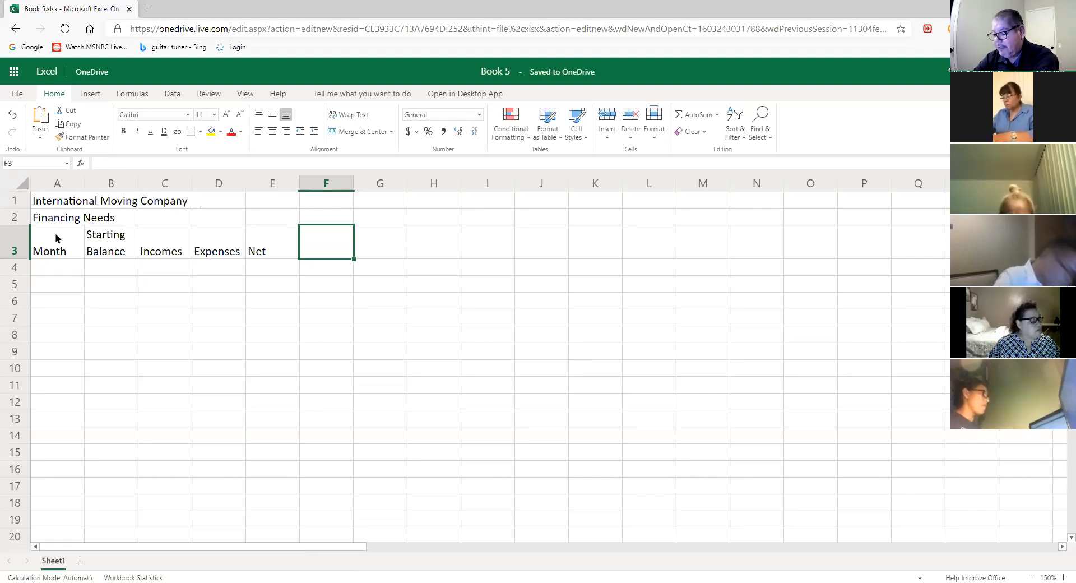
- Enter a two-line 'Ending Balance' heading in F3, dismissing the shortcuts notice
{"action": "type", "text": "Ending"}
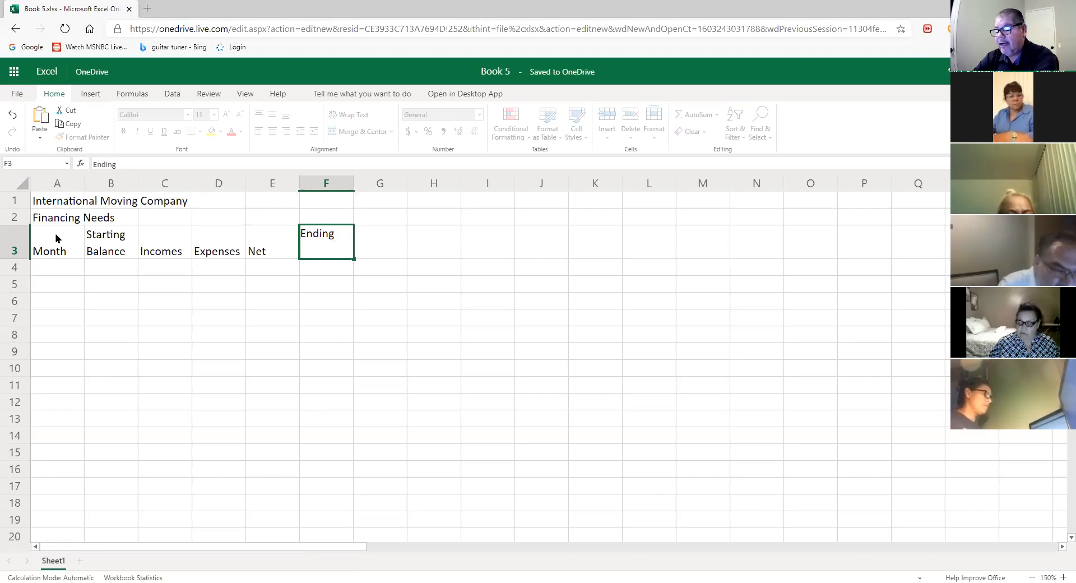
{"action": "key", "text": "alt"}
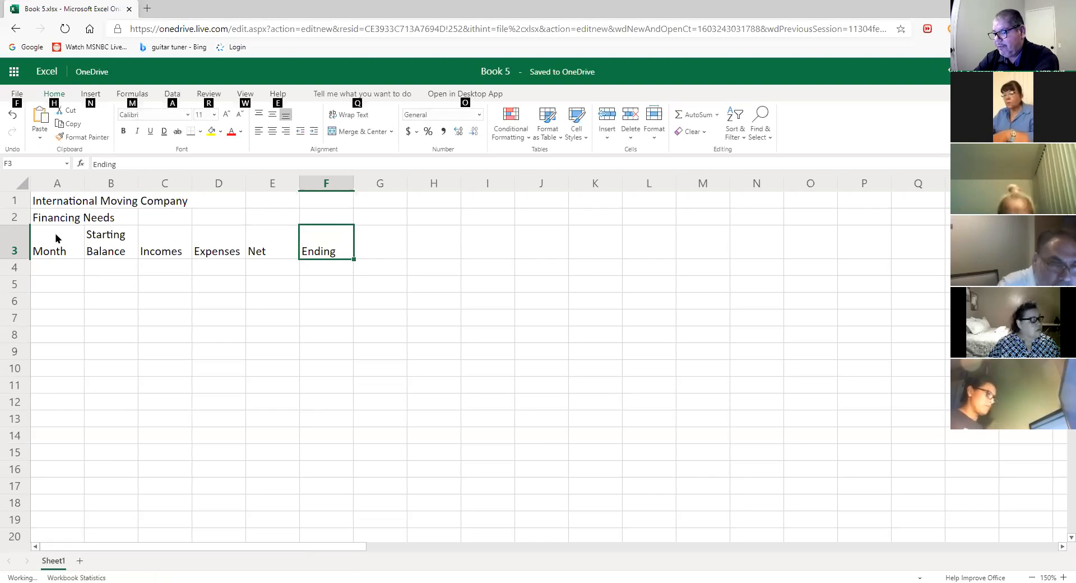
{"action": "key", "text": "alt+Return"}
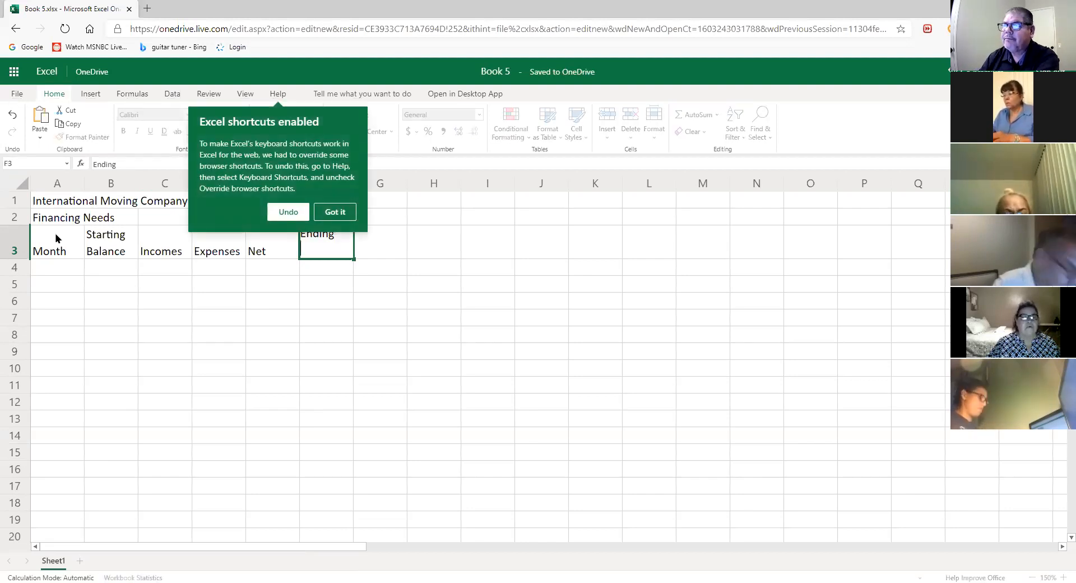
{"action": "left_click", "coordinate": [343, 212]}
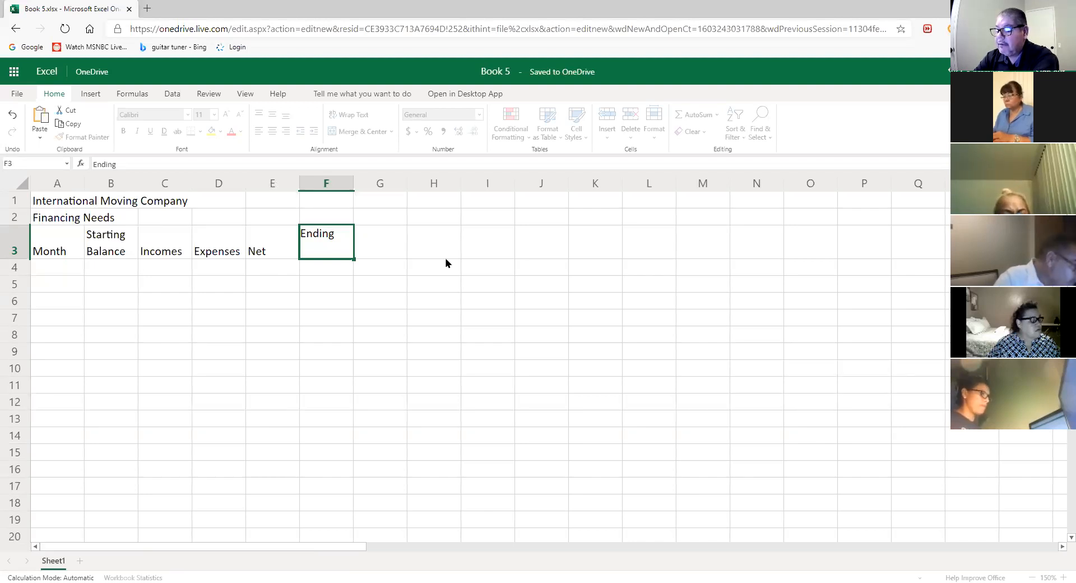
{"action": "type", "text": "Bsl"}
{"action": "key", "text": "BackSpace"}
{"action": "key", "text": "BackSpace"}
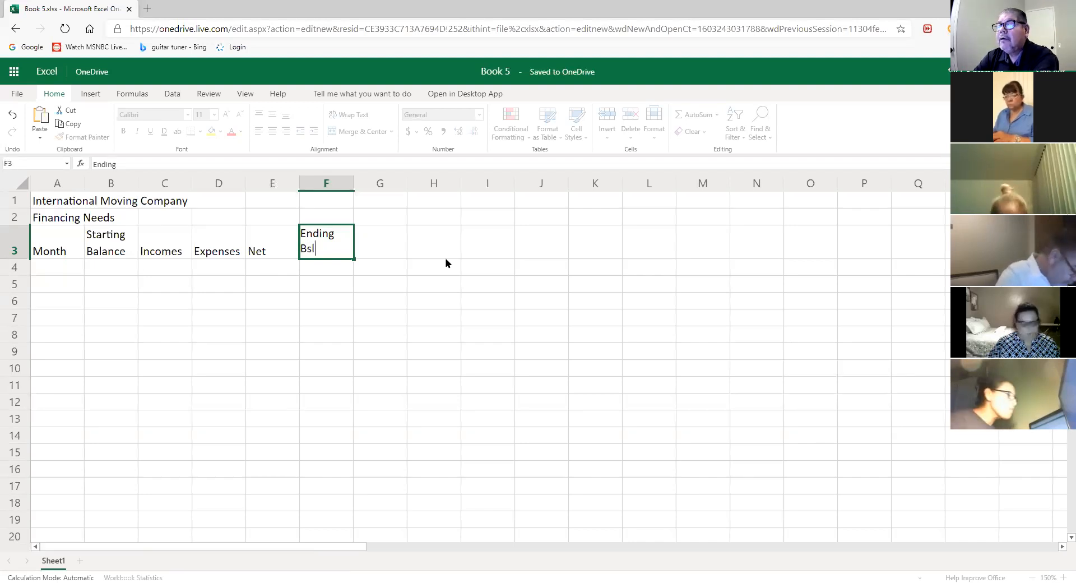
{"action": "type", "text": "alance"}
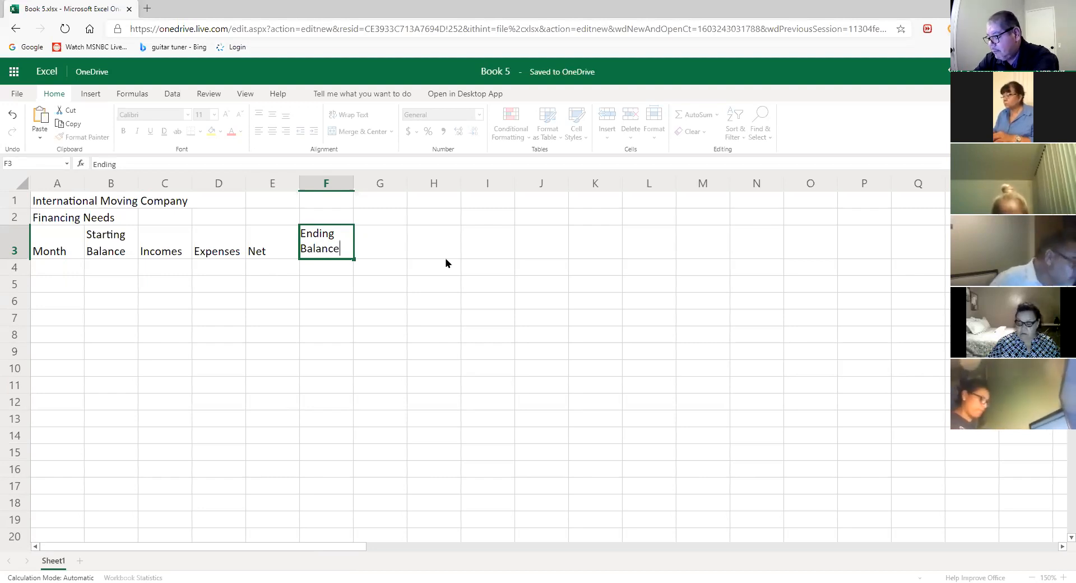
{"action": "key", "text": "Return"}
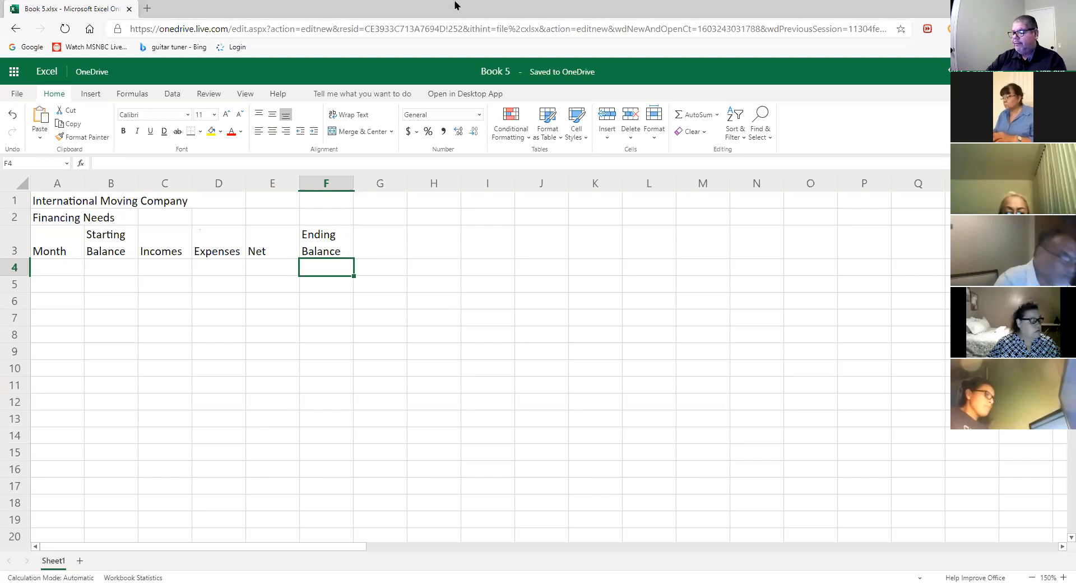
- Zoom the sheet to 160% and return to the top of the sheet
{"action": "left_click", "coordinate": [1062, 576]}
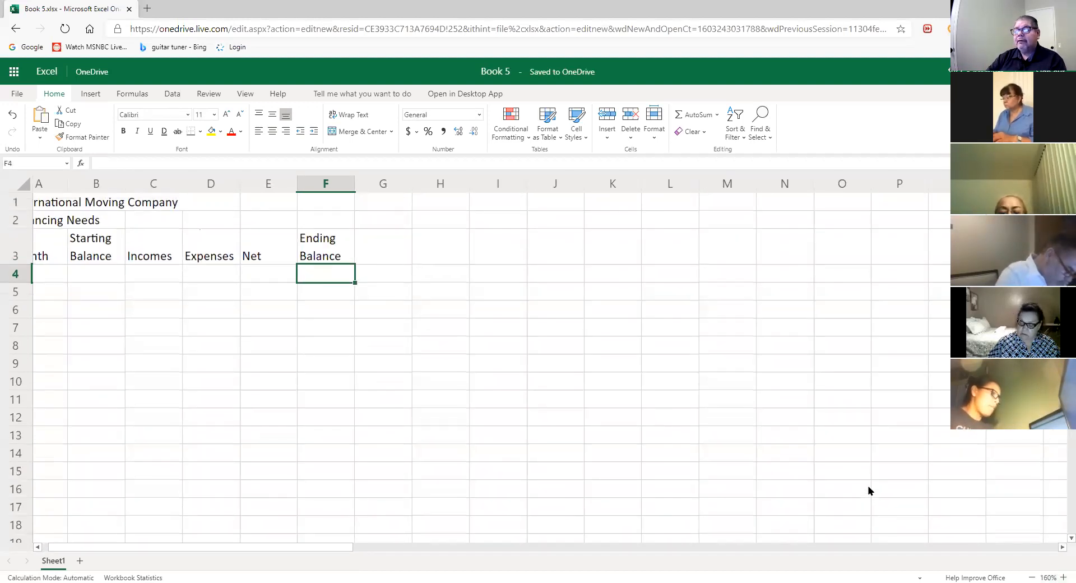
{"action": "left_click_drag", "start_coordinate": [322, 542], "coordinate": [266, 541]}
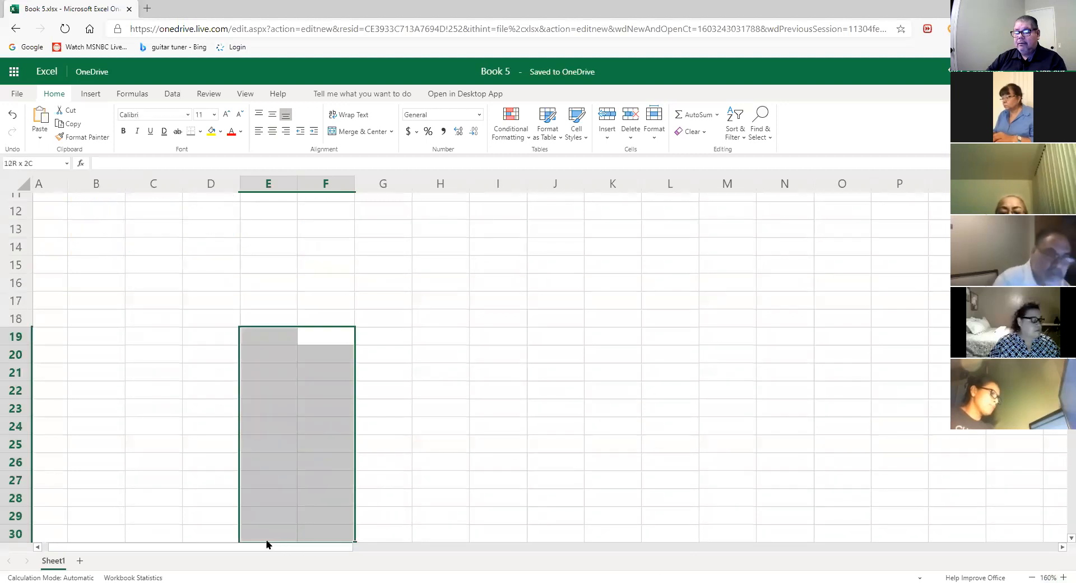
{"action": "left_click", "coordinate": [418, 465]}
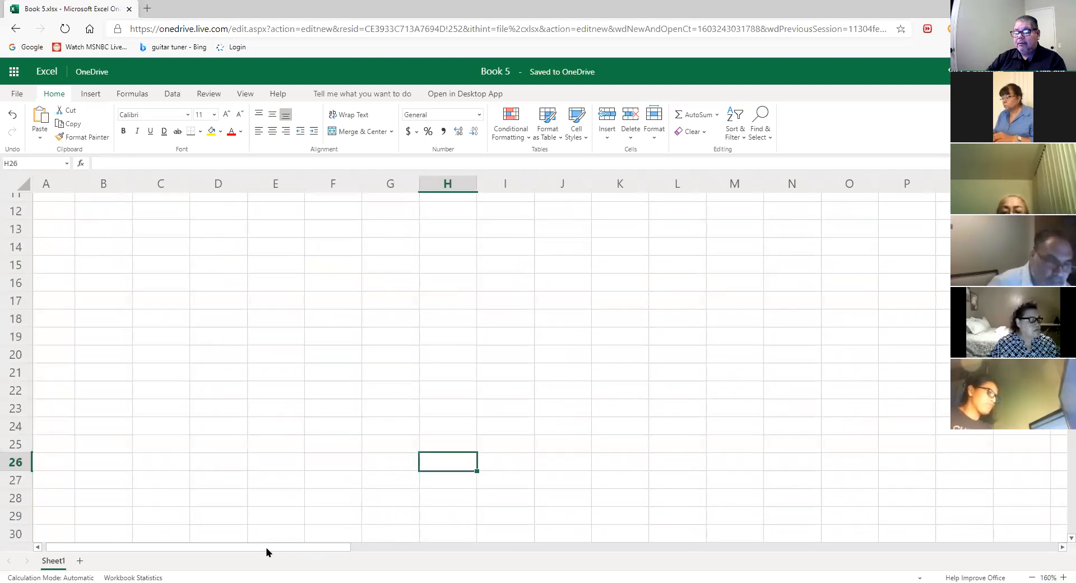
{"action": "scroll", "coordinate": [245, 467], "scroll_direction": "up", "scroll_amount": 4}
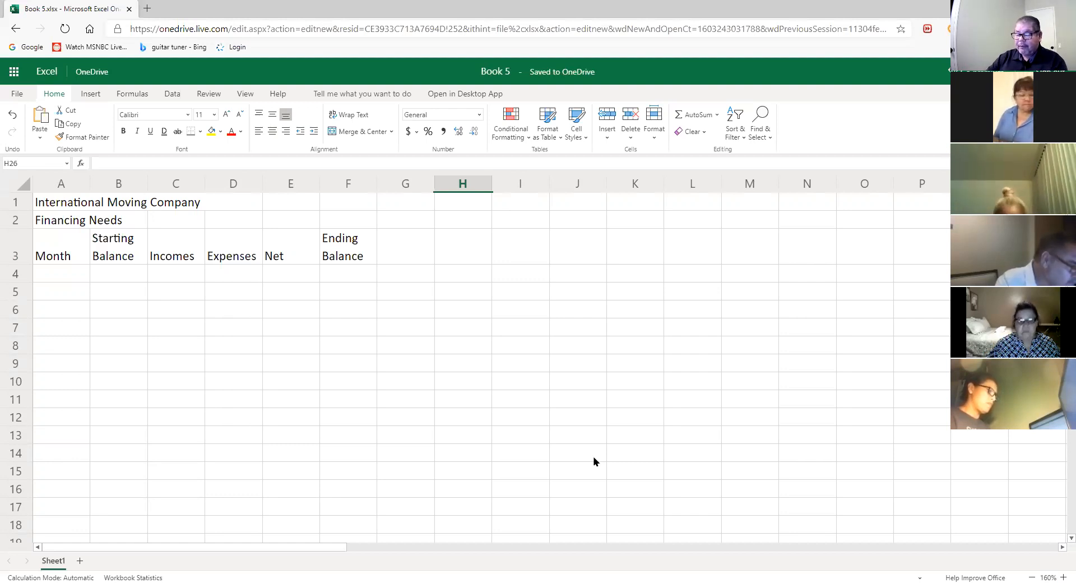
- Type January in A4 and AutoFill the months down to December in A15
{"action": "left_click", "coordinate": [62, 280]}
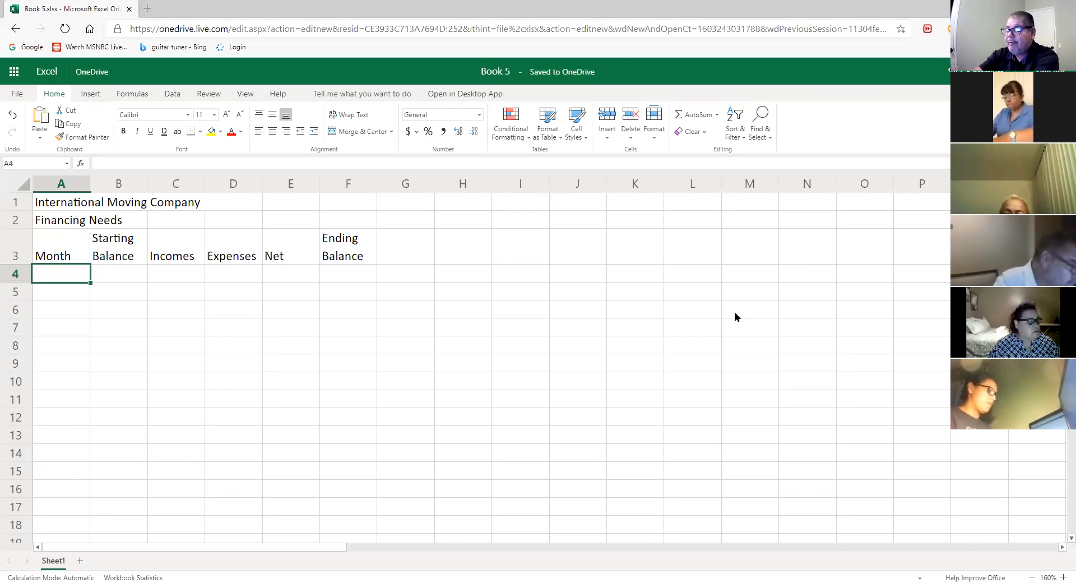
{"action": "type", "text": "Ja"}
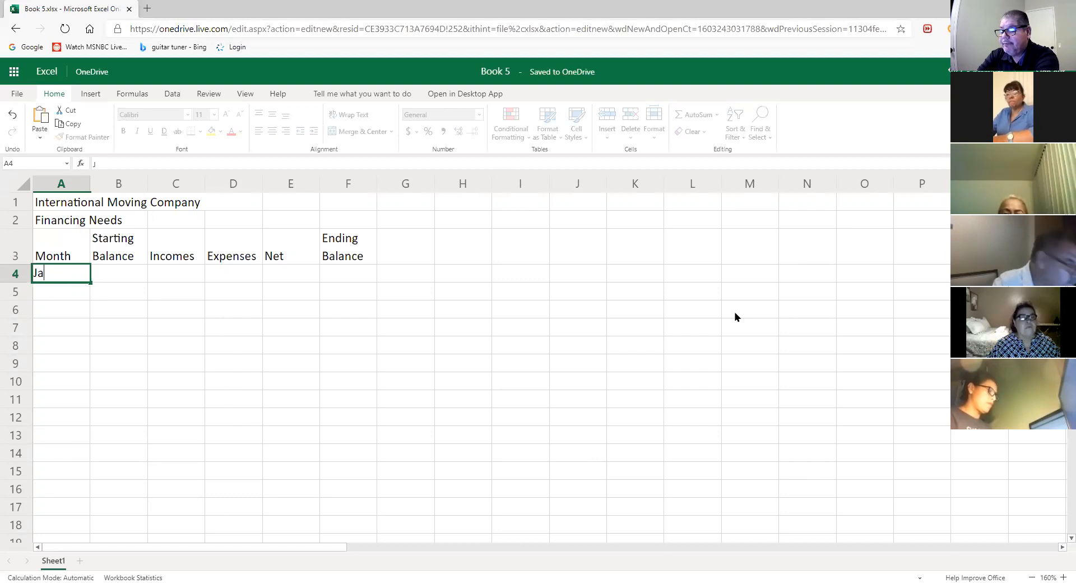
{"action": "type", "text": "nuary"}
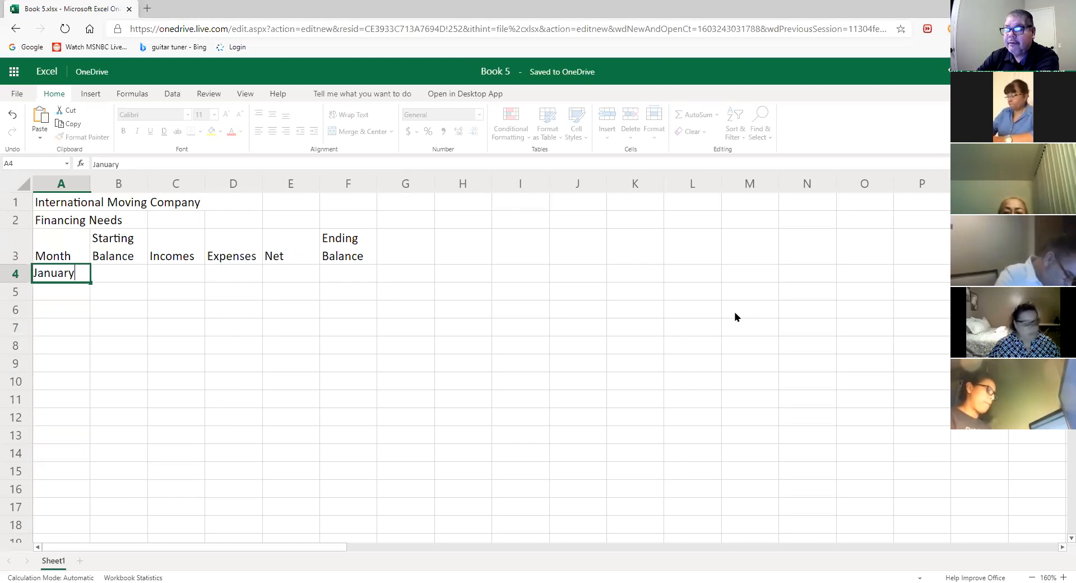
{"action": "key", "text": "Return"}
{"action": "key", "text": "Up"}
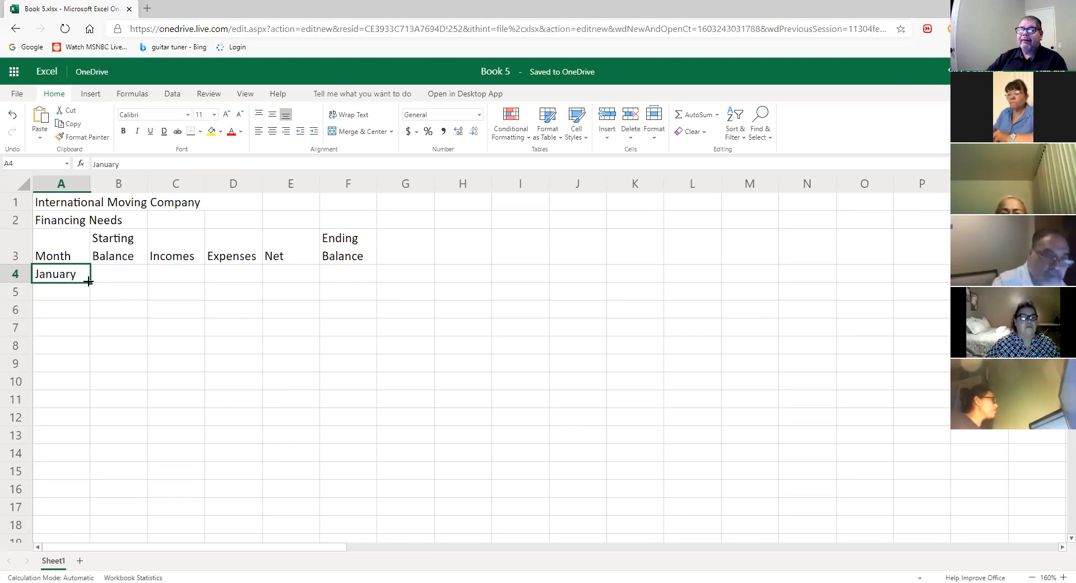
{"action": "left_click_drag", "start_coordinate": [89, 282], "coordinate": [70, 469]}
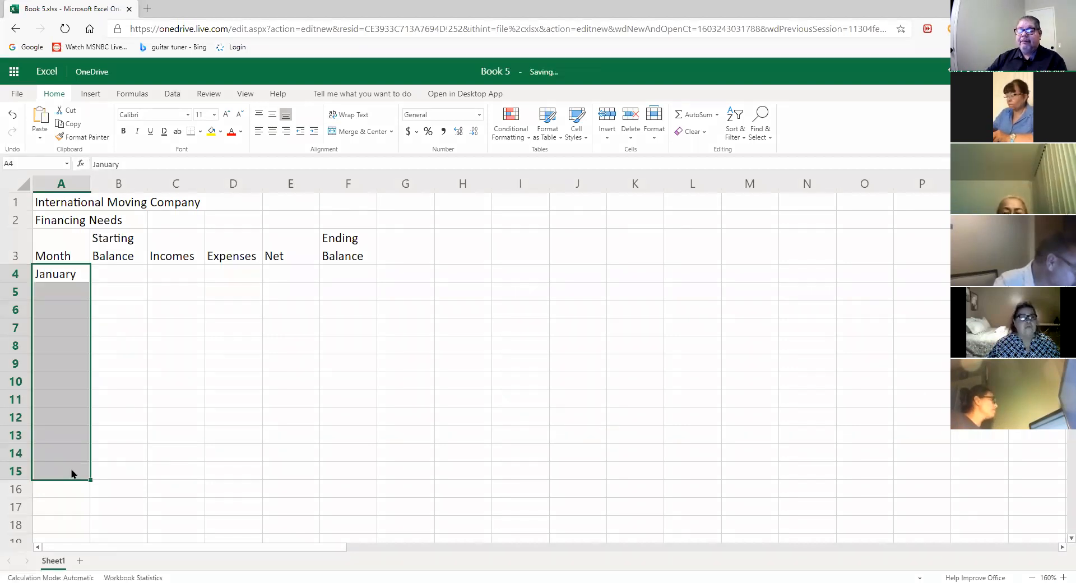
{"action": "left_click", "coordinate": [389, 440]}
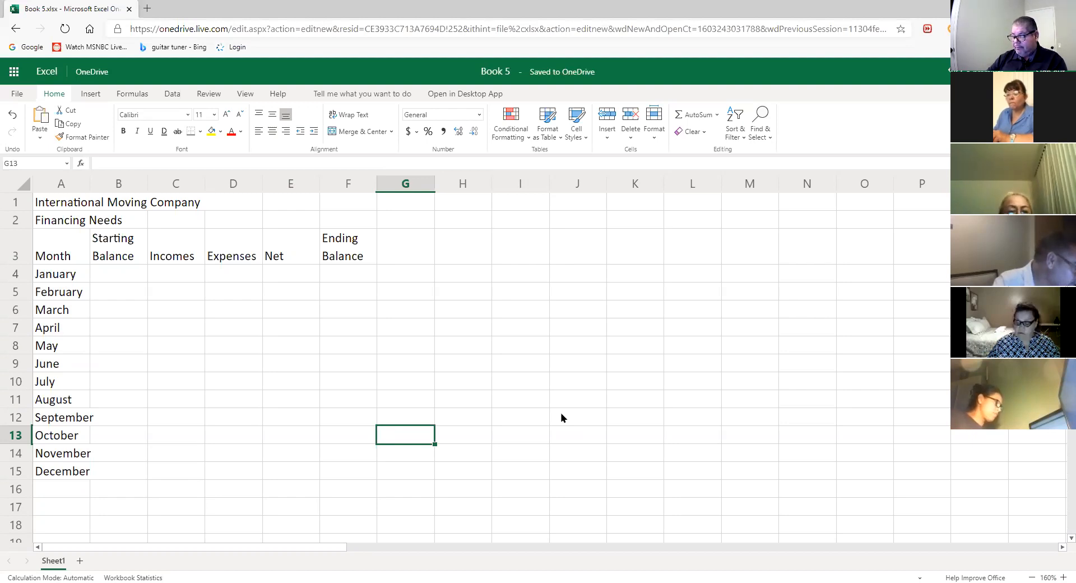
- Enter 750000.00 as January's starting balance in B4
{"action": "left_click", "coordinate": [133, 274]}
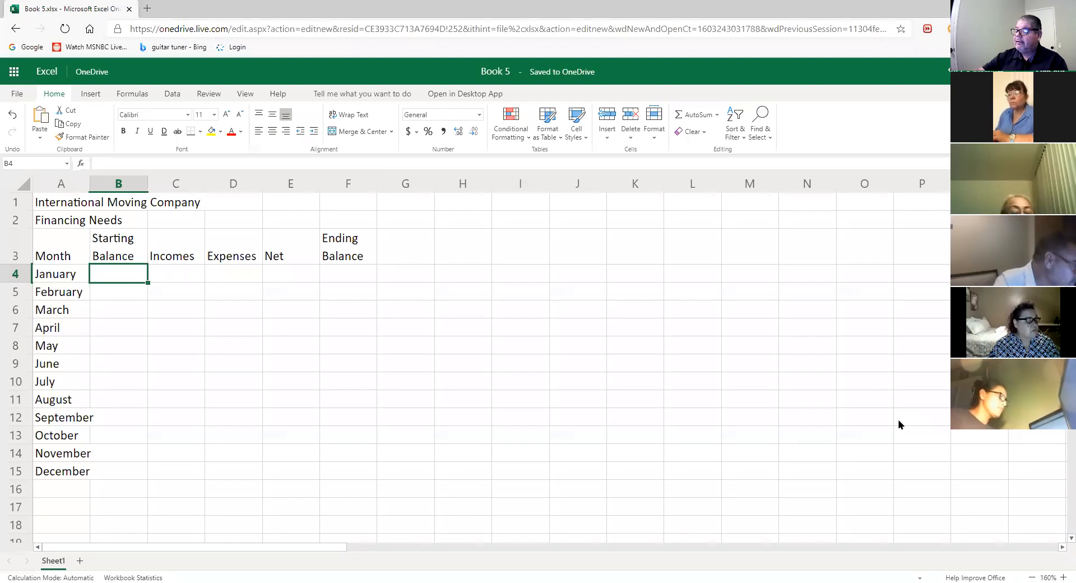
{"action": "type", "text": "750"}
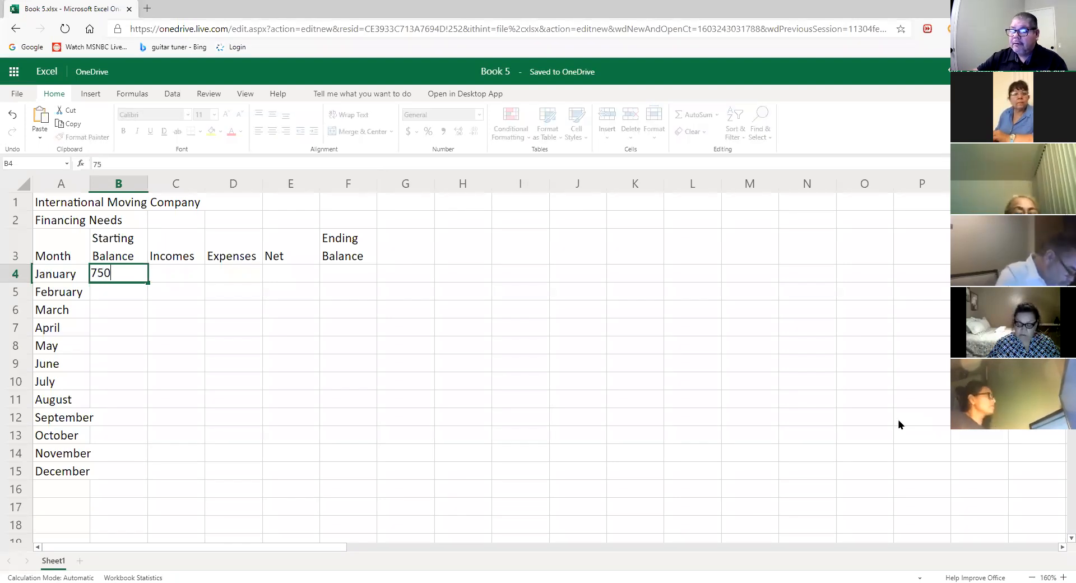
{"action": "type", "text": "000.00"}
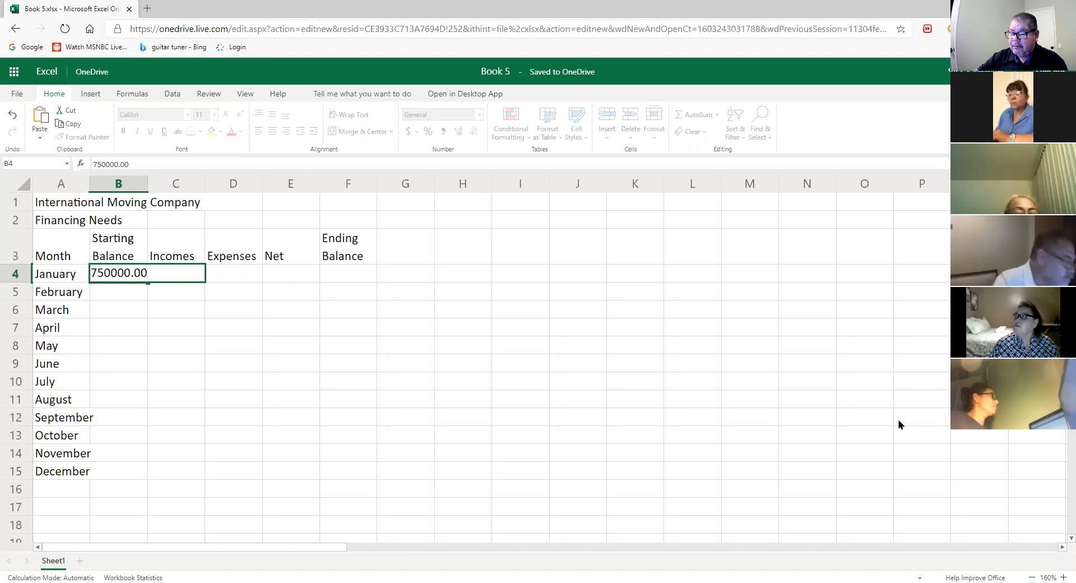
{"action": "key", "text": "Return"}
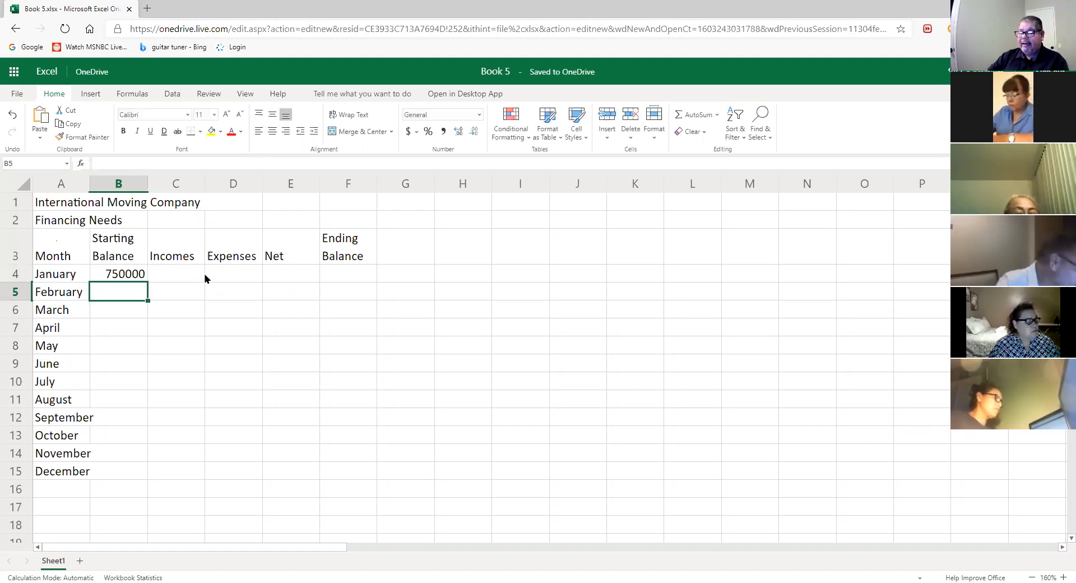
{"action": "left_click", "coordinate": [186, 277]}
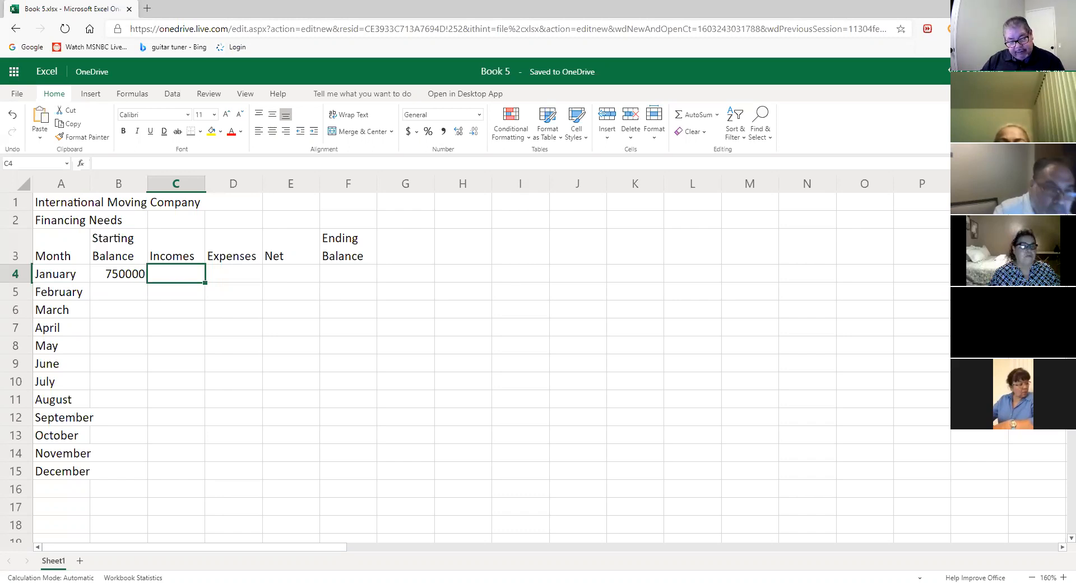
- Enter January and February incomes of 1209081 and 1163511 in C4 and C5
{"action": "type", "text": "120"}
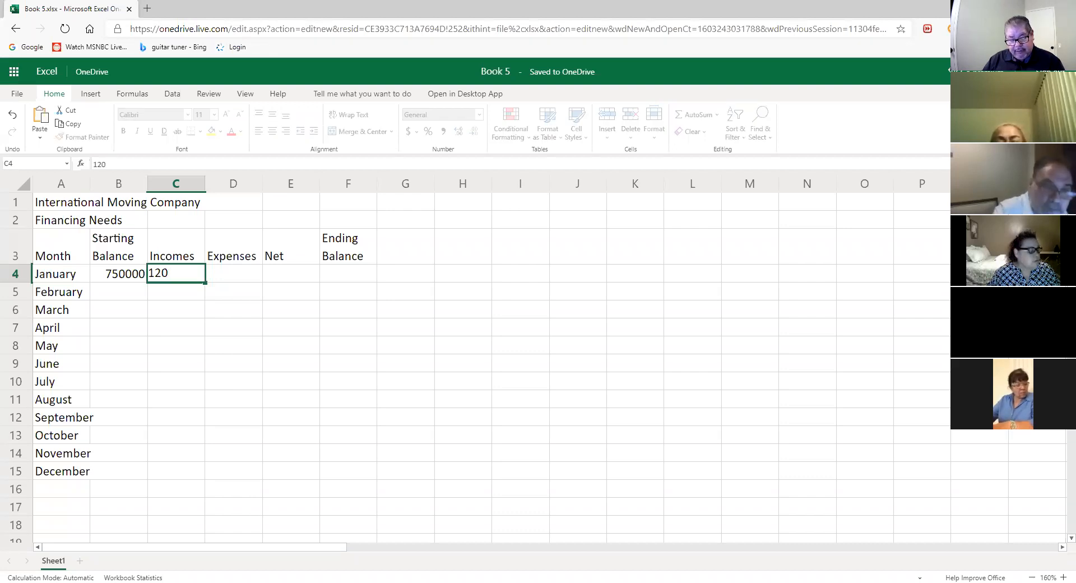
{"action": "type", "text": "9"}
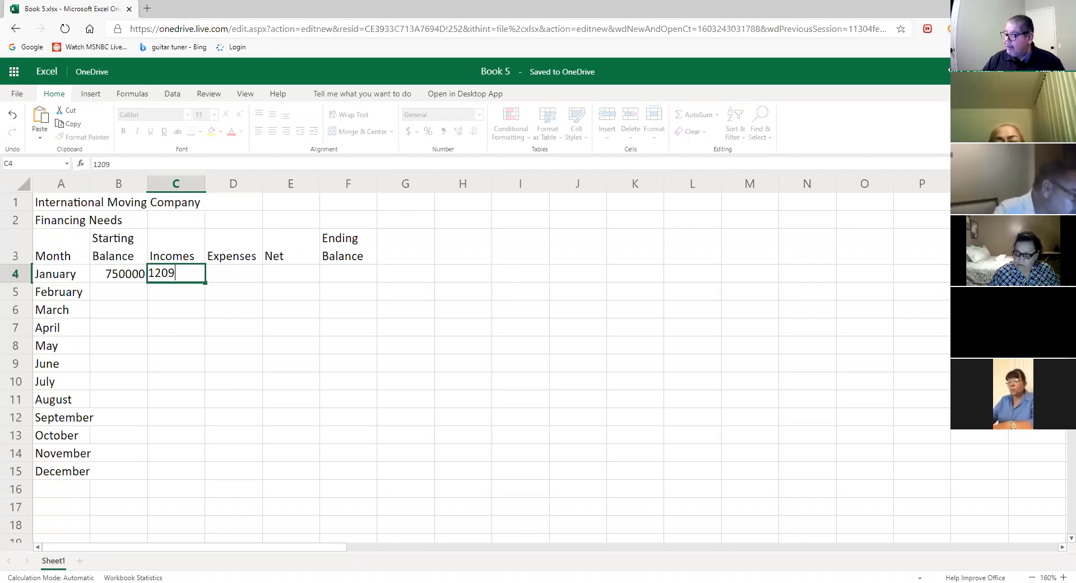
{"action": "type", "text": "081"}
{"action": "key", "text": "Return"}
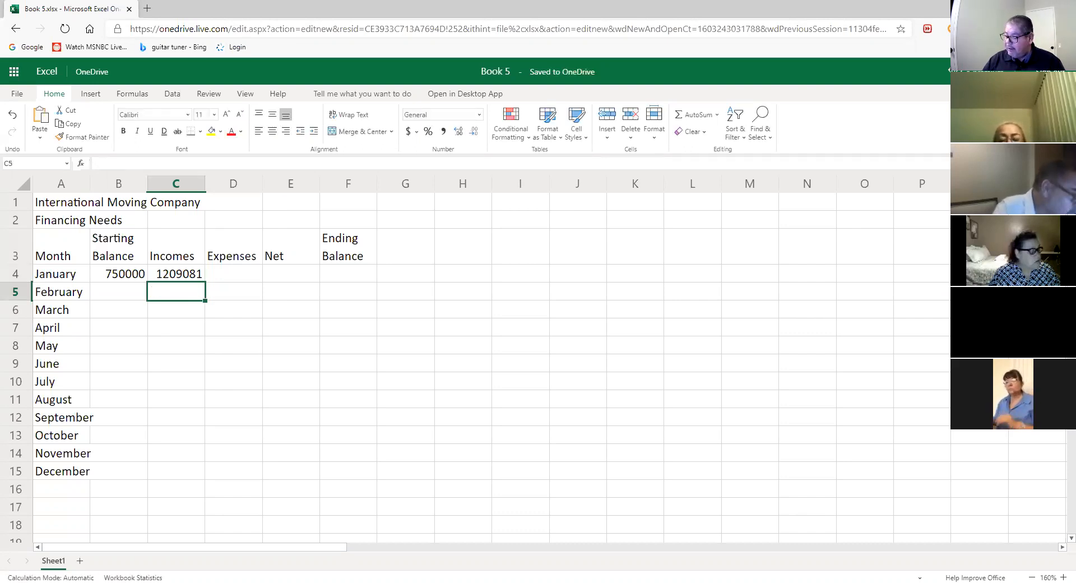
{"action": "type", "text": "1163"}
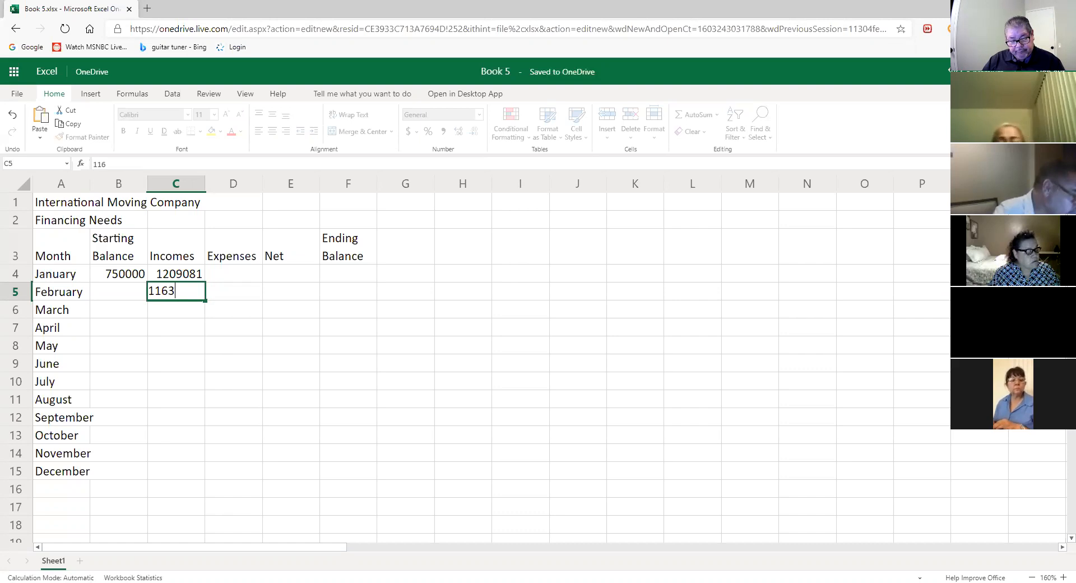
{"action": "type", "text": "511"}
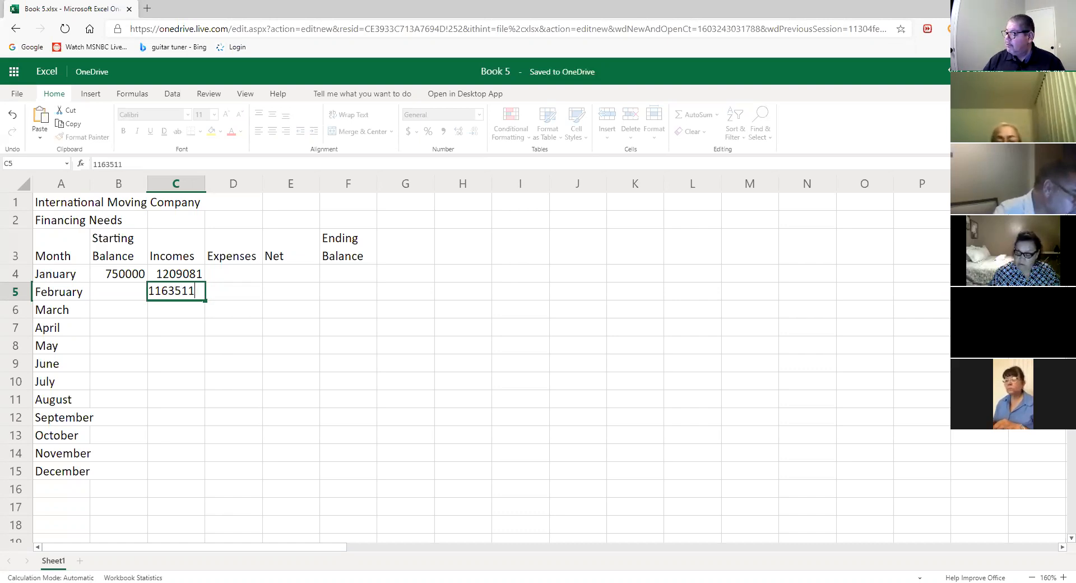
{"action": "key", "text": "Return"}
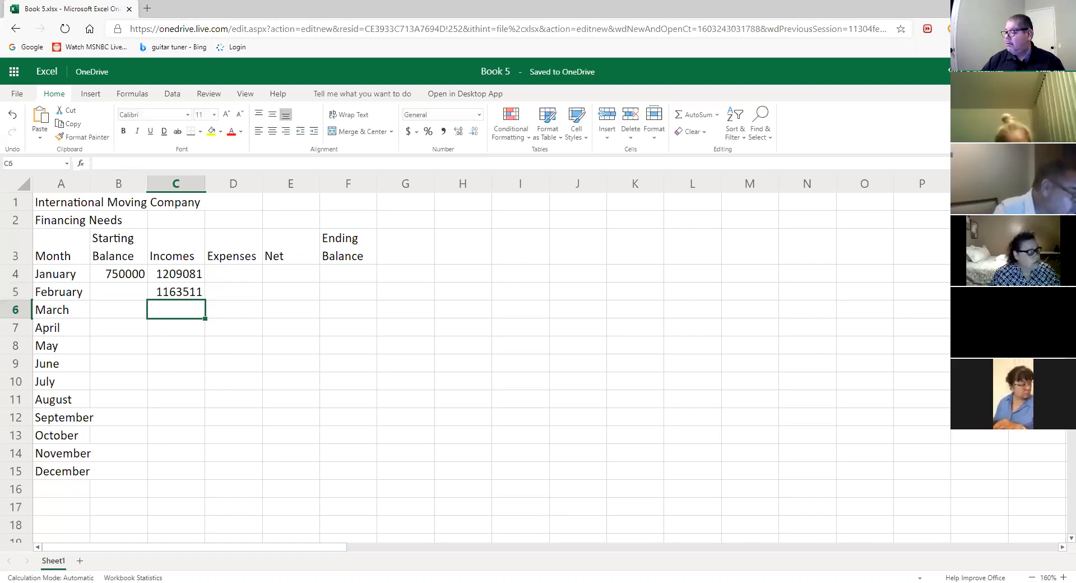
{"action": "left_click", "coordinate": [1060, 570]}
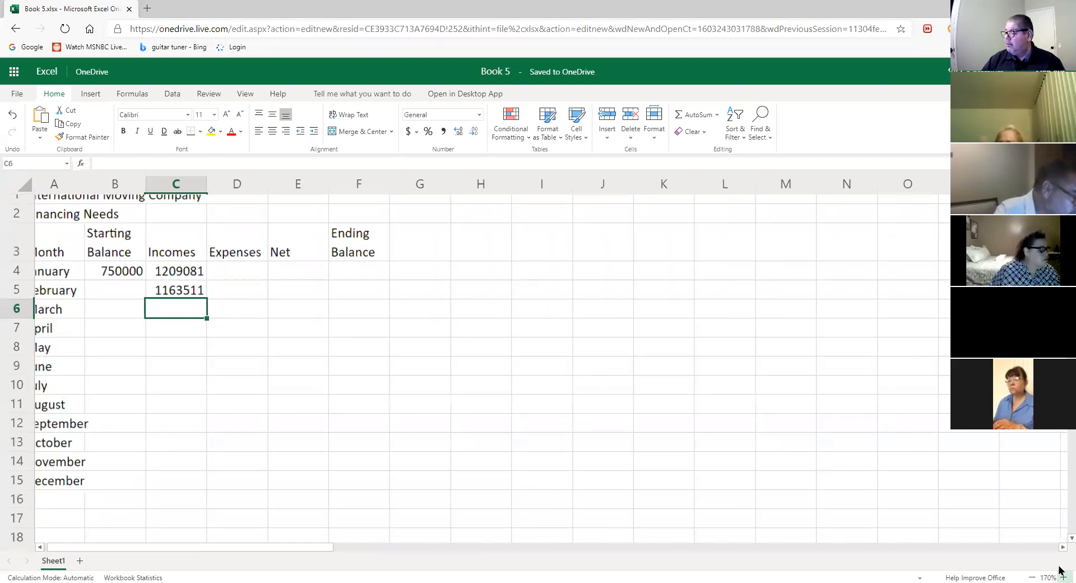
{"action": "left_click", "coordinate": [1060, 571]}
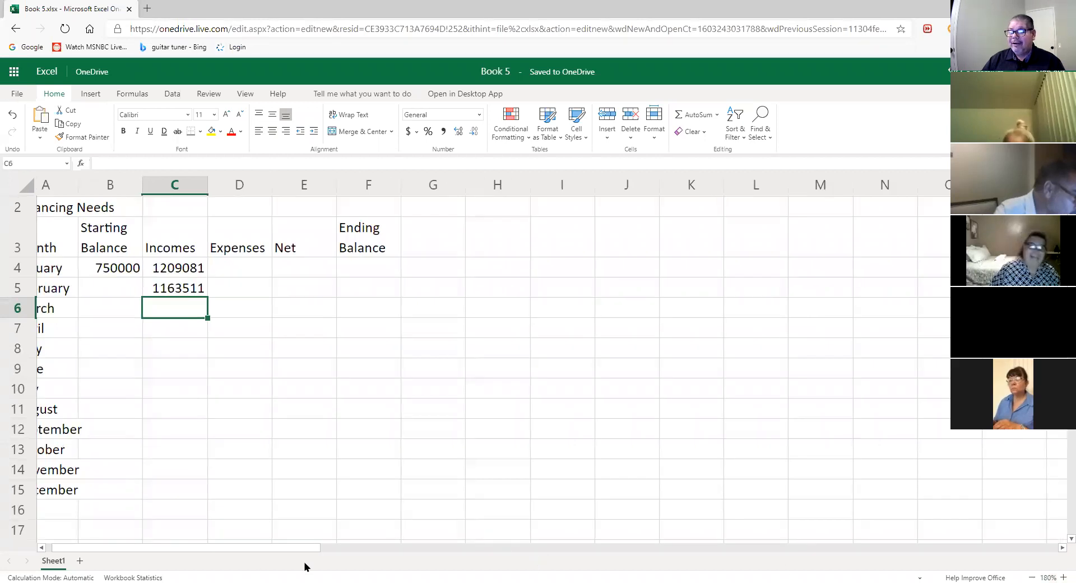
{"action": "left_click_drag", "start_coordinate": [303, 550], "coordinate": [272, 549]}
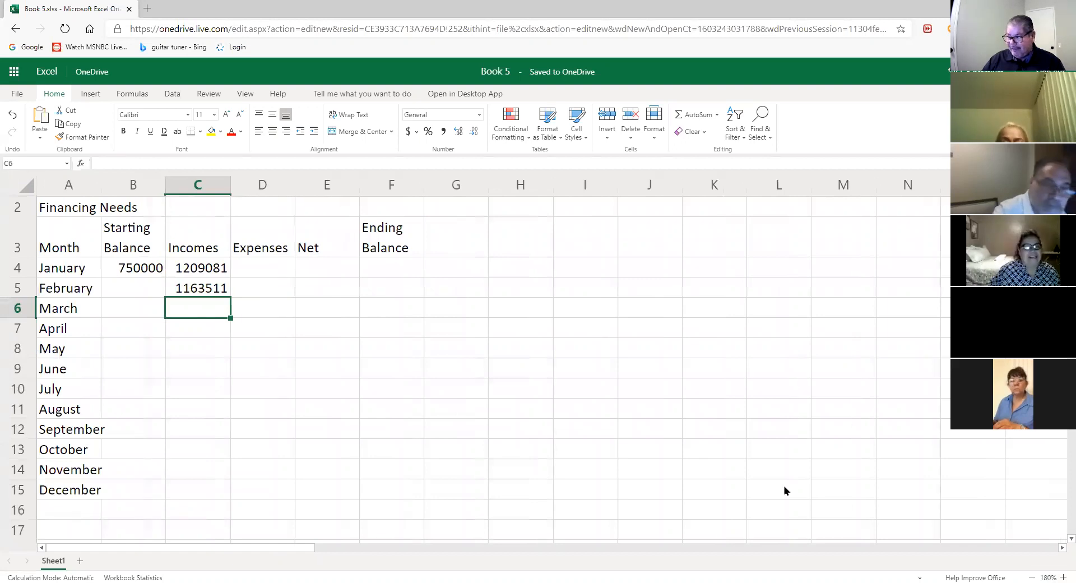
{"action": "left_click", "coordinate": [1062, 575]}
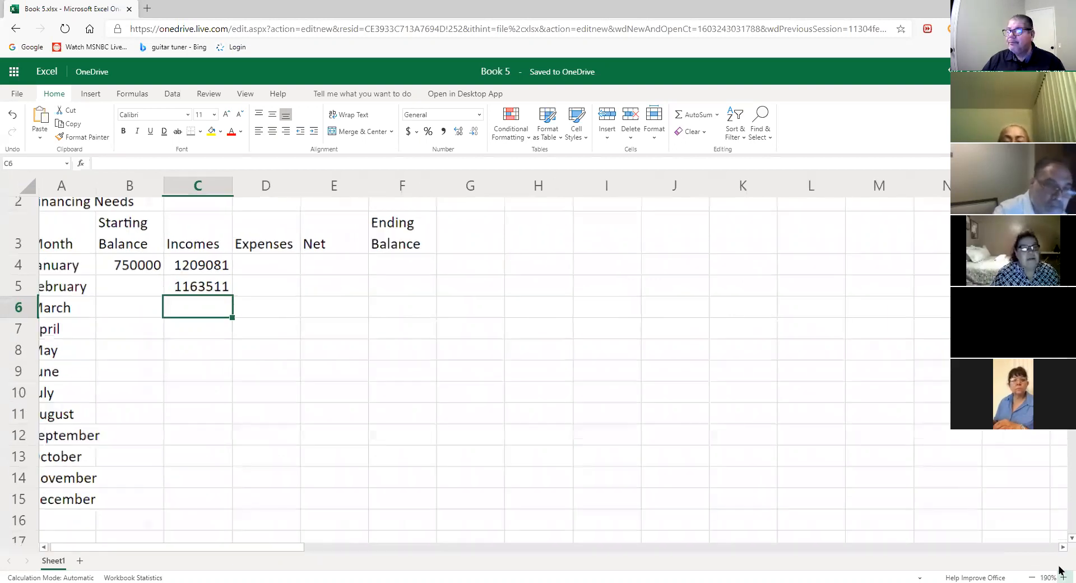
{"action": "left_click", "coordinate": [1062, 575]}
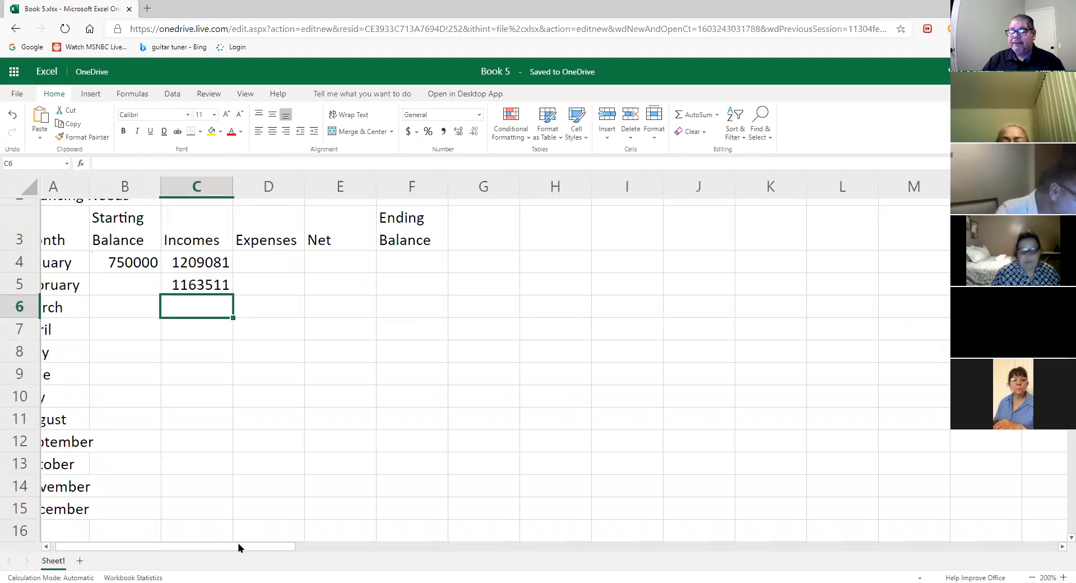
{"action": "scroll", "coordinate": [238, 542], "scroll_direction": "left", "scroll_amount": 1}
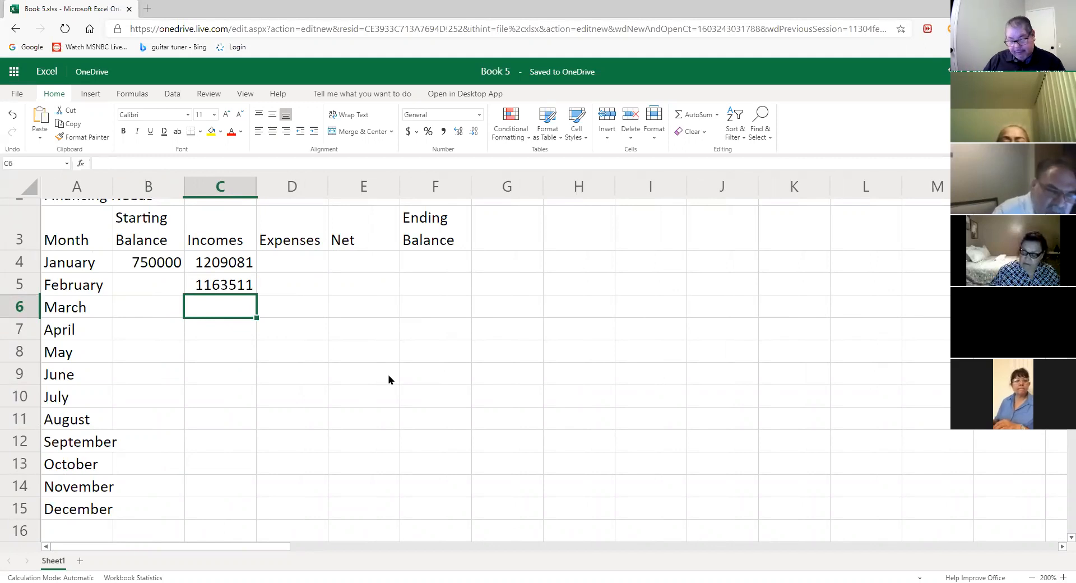
- Enter March–July incomes: 1300660, 1229207, 1248369, 1196118, 1162970
{"action": "type", "text": "1300"}
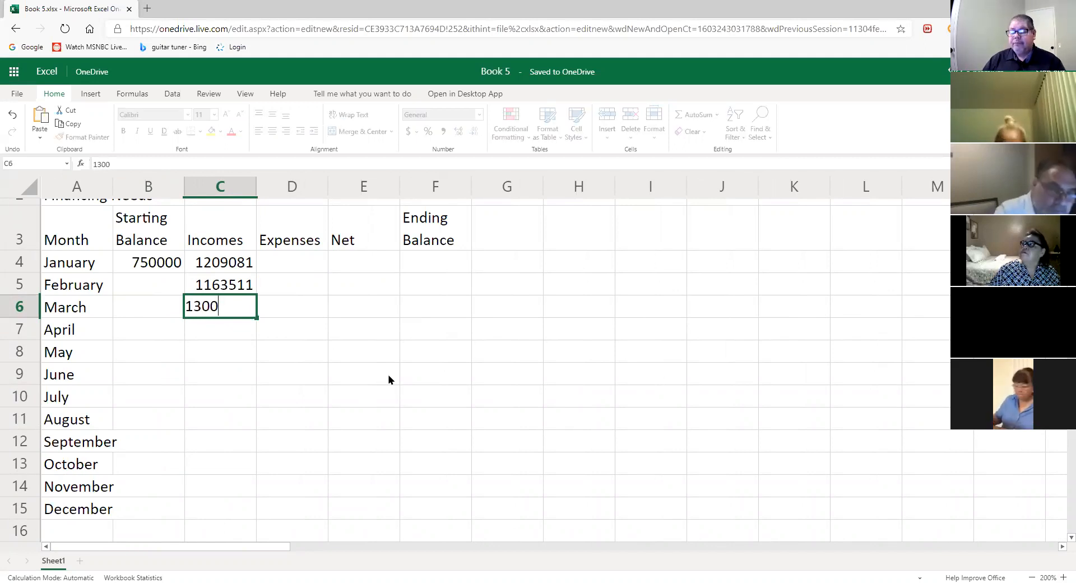
{"action": "type", "text": "66"}
{"action": "type", "text": "0"}
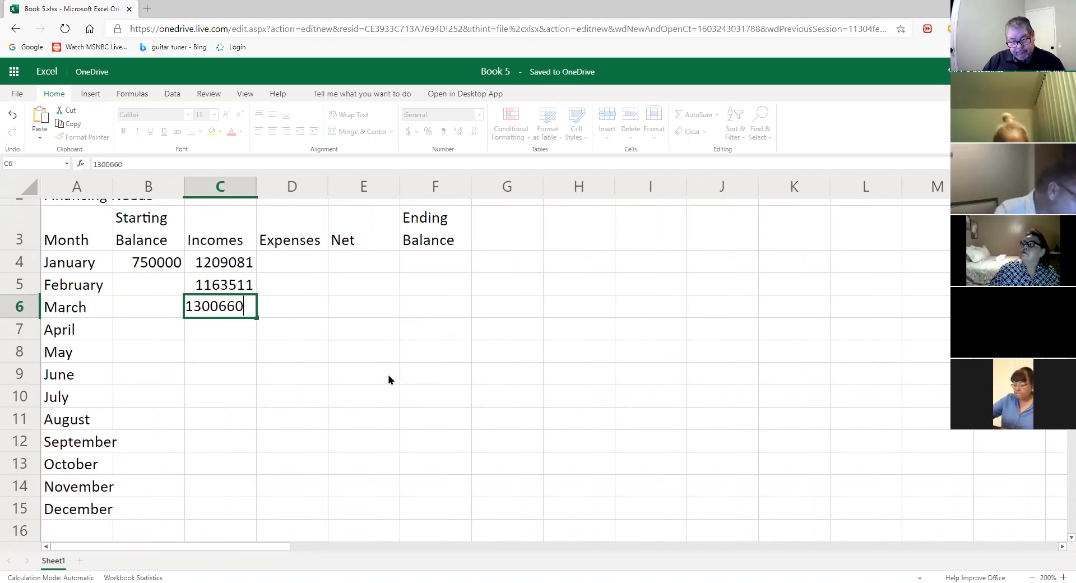
{"action": "key", "text": "Return"}
{"action": "type", "text": "122"}
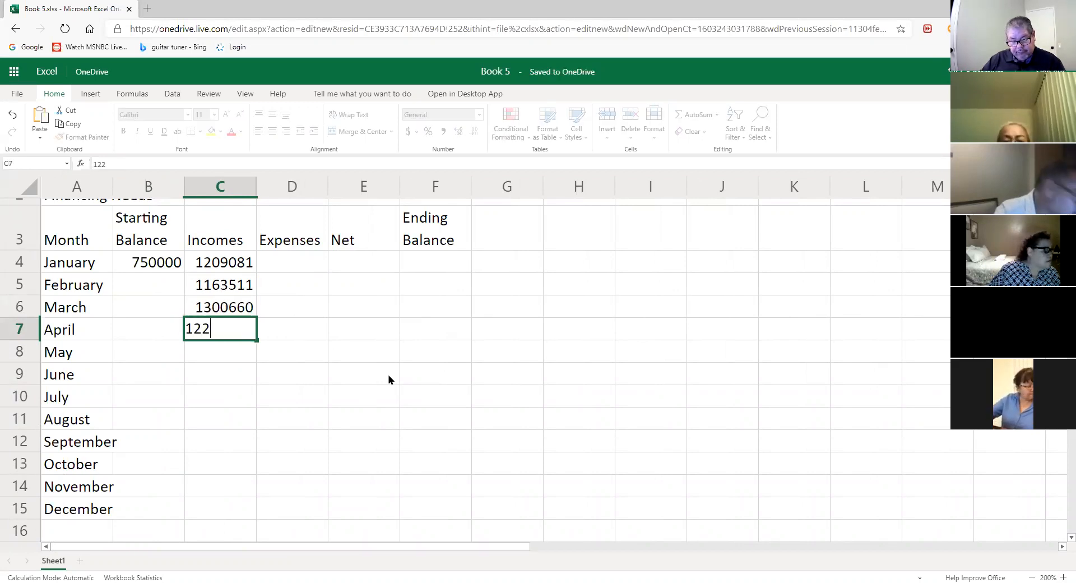
{"action": "type", "text": "9"}
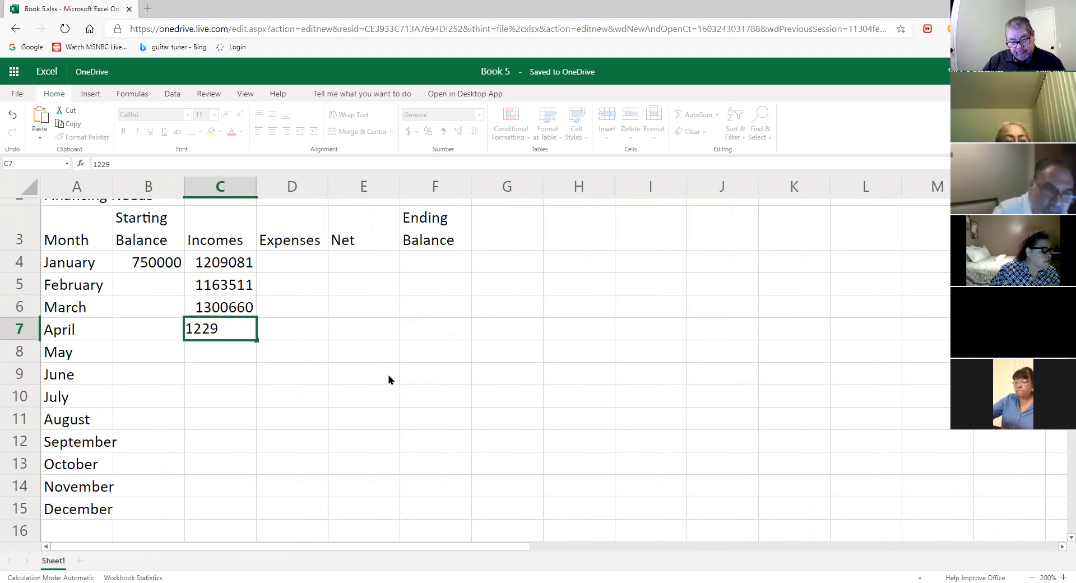
{"action": "type", "text": "207"}
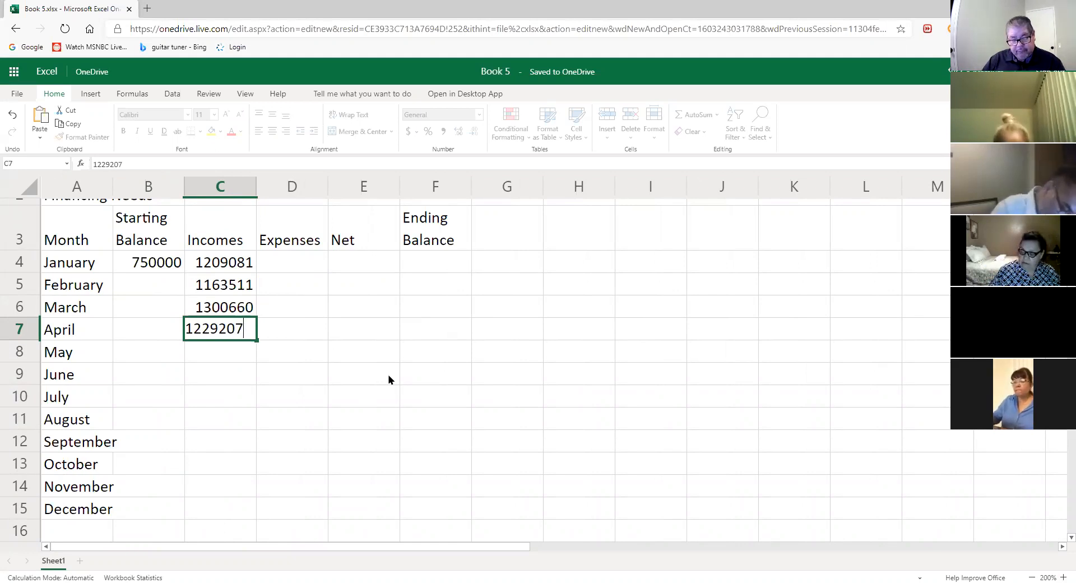
{"action": "key", "text": "Return"}
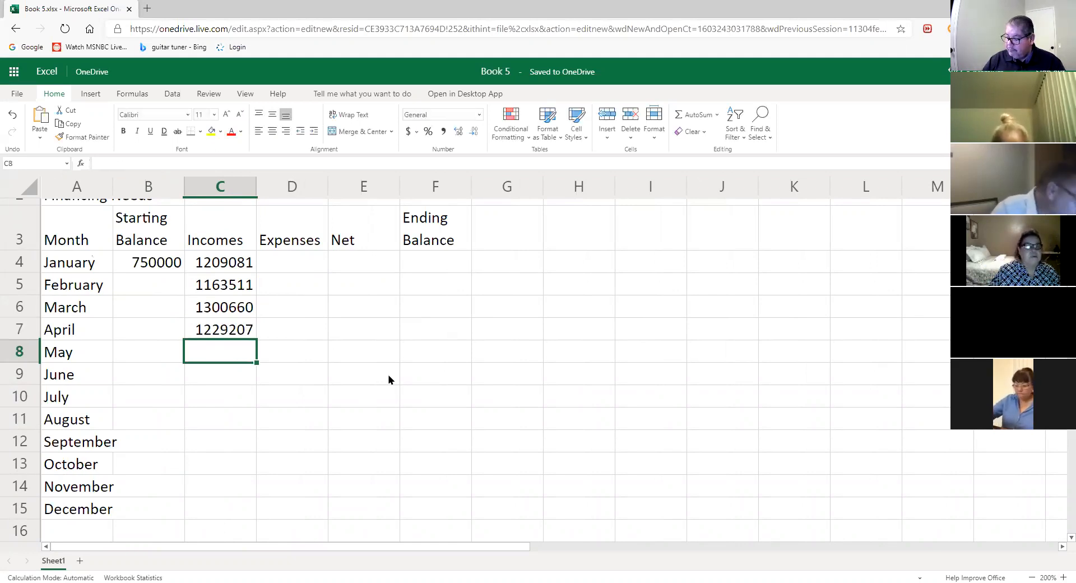
{"action": "type", "text": "12"}
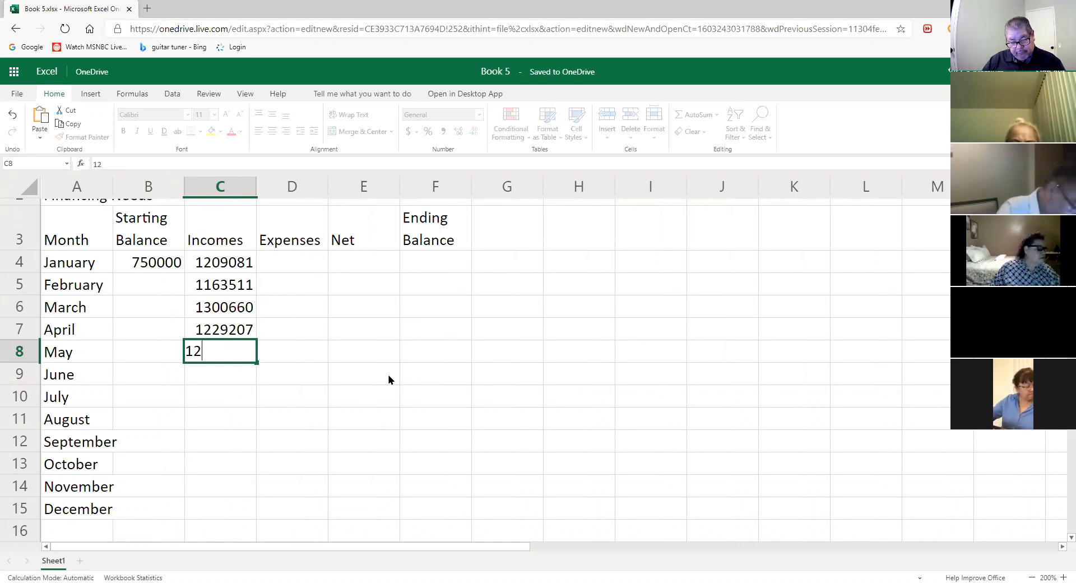
{"action": "type", "text": "4"}
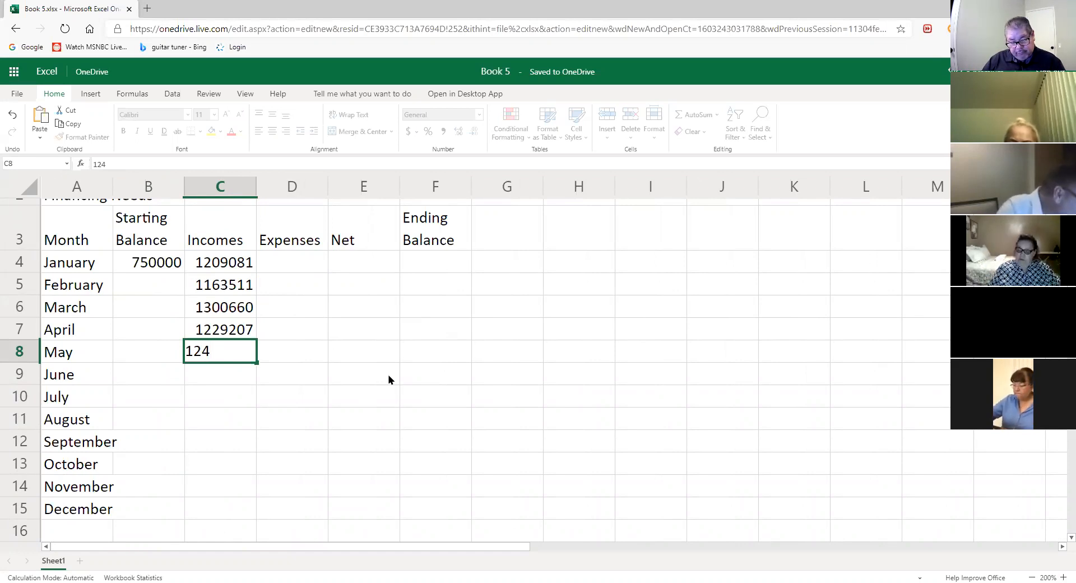
{"action": "type", "text": "83"}
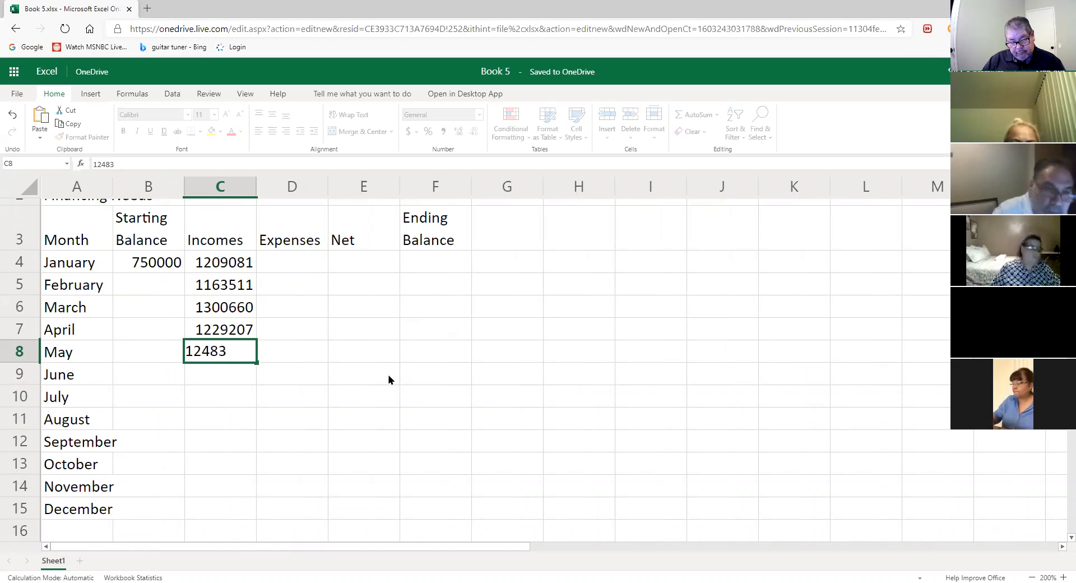
{"action": "type", "text": "69"}
{"action": "key", "text": "Return"}
{"action": "type", "text": "1"}
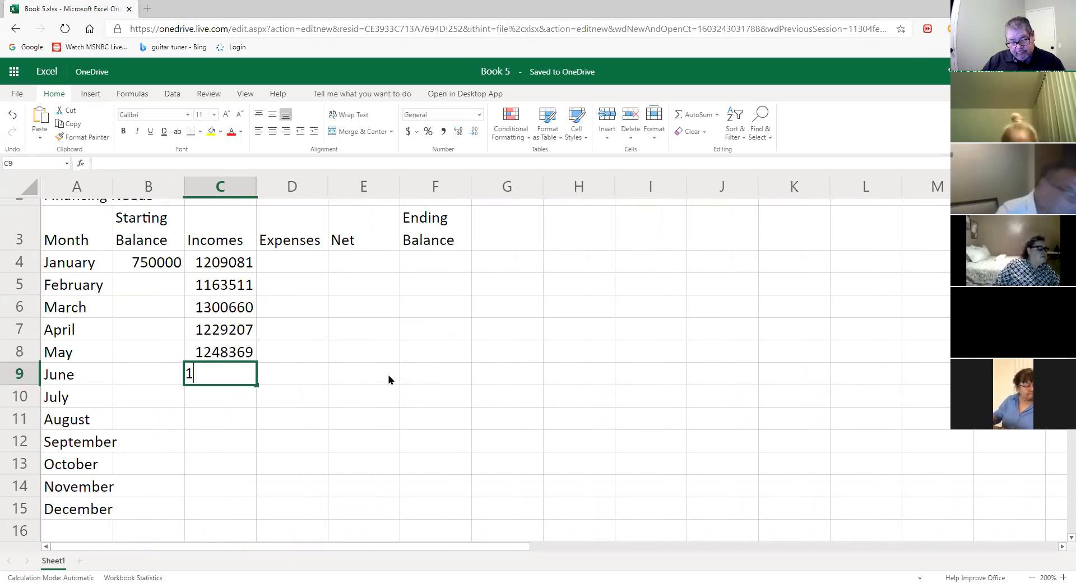
{"action": "type", "text": "19611"}
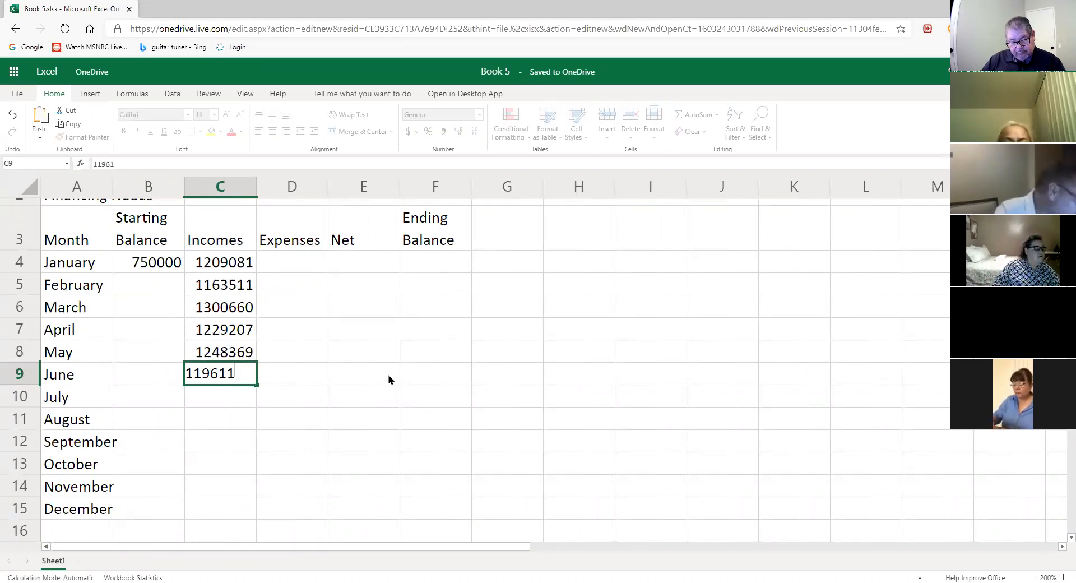
{"action": "type", "text": "8"}
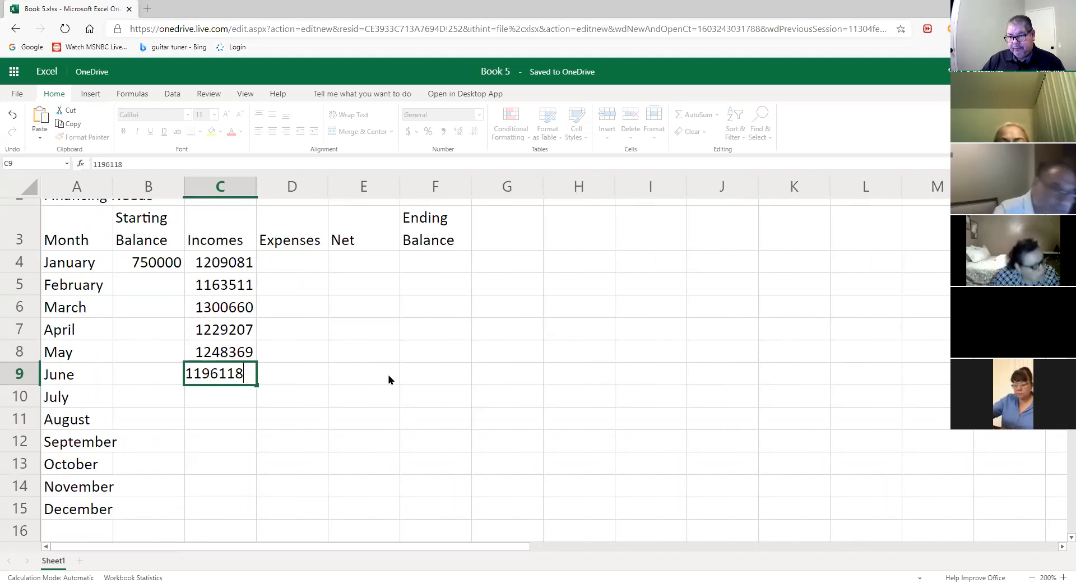
{"action": "key", "text": "Return"}
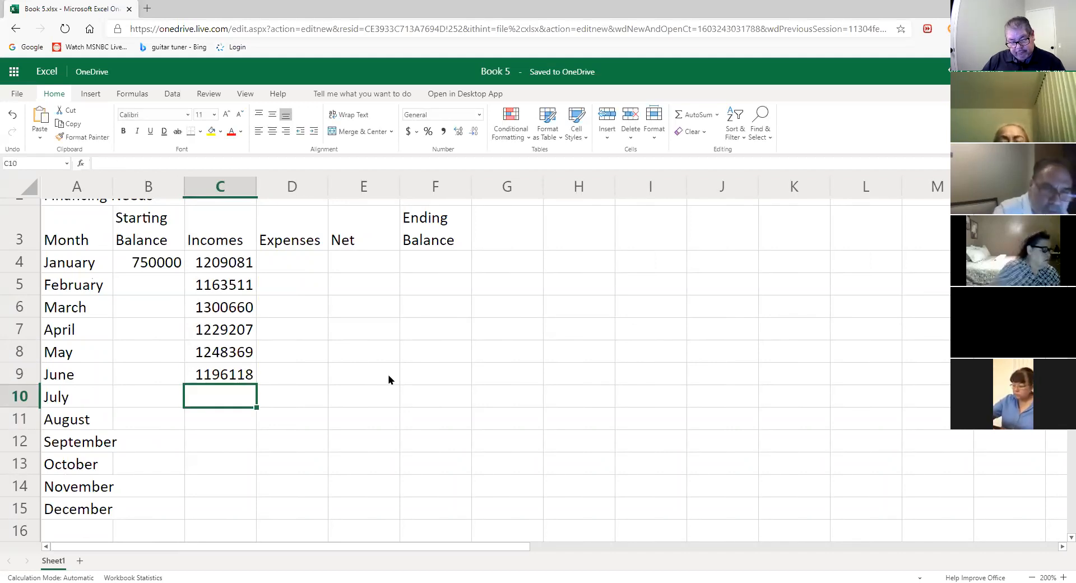
{"action": "type", "text": "116"}
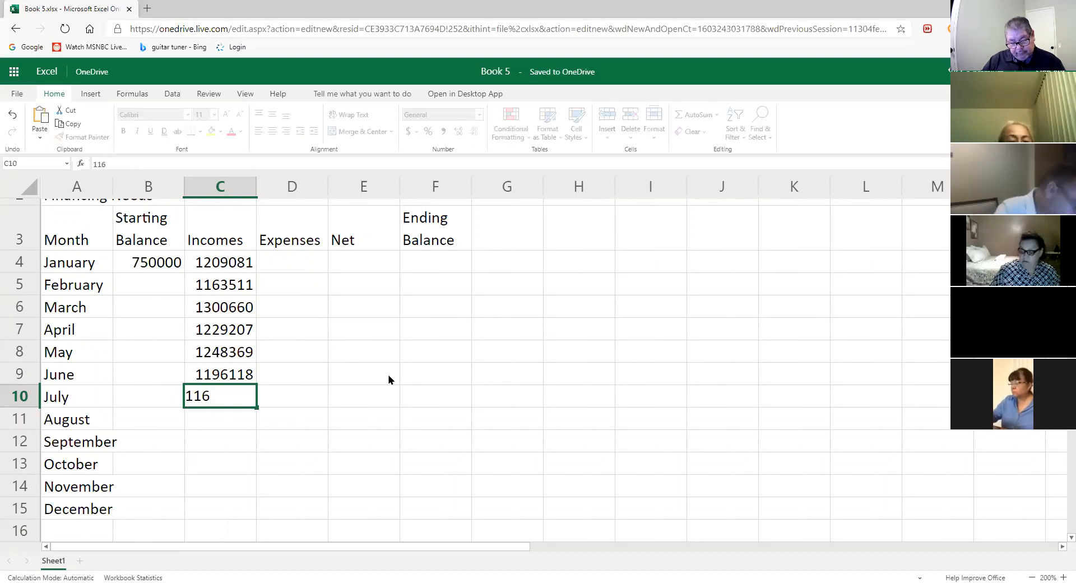
{"action": "type", "text": "2970"}
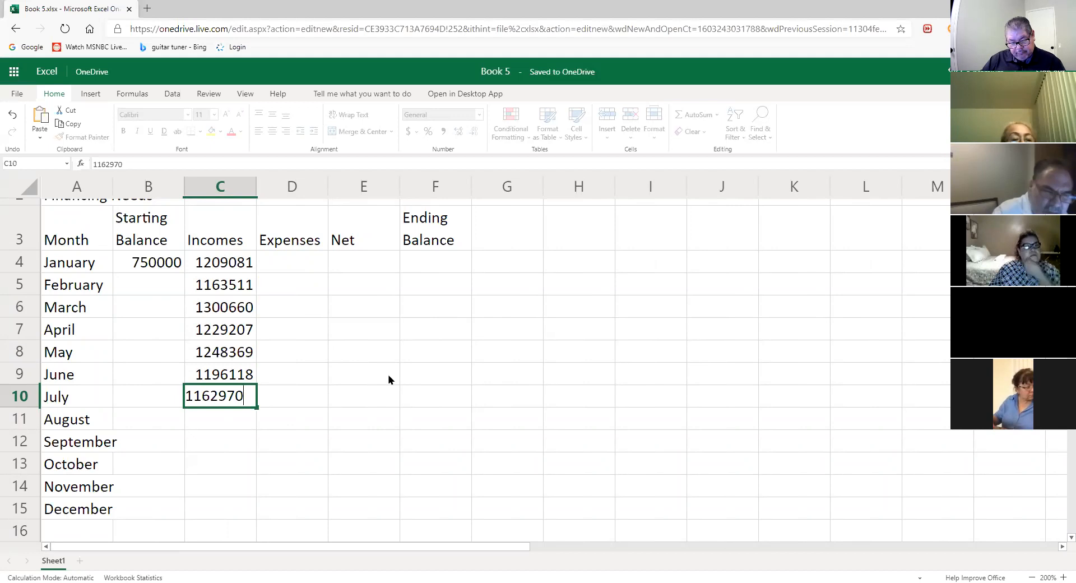
{"action": "key", "text": "Return"}
- Enter August–December incomes: 1195824, 1305669, 1224741, 1159644, 1210000
{"action": "type", "text": "11"}
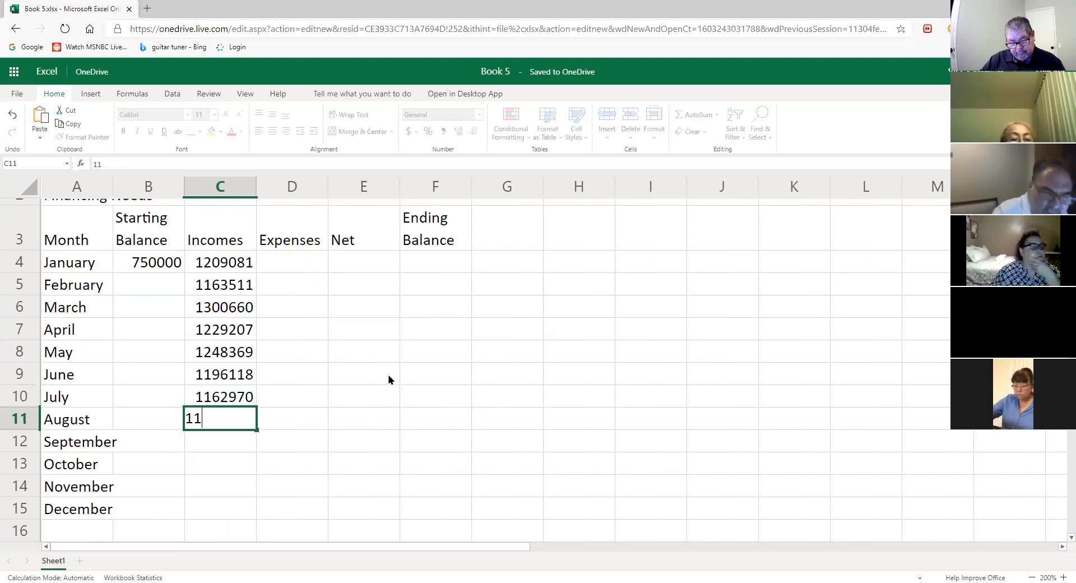
{"action": "type", "text": "95824"}
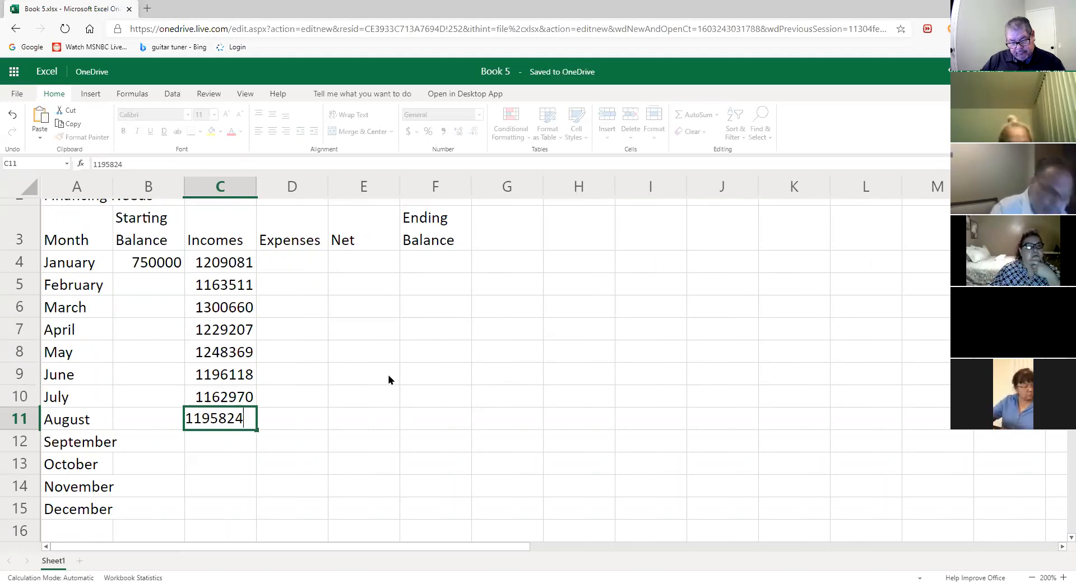
{"action": "key", "text": "Return"}
{"action": "type", "text": "1305669"}
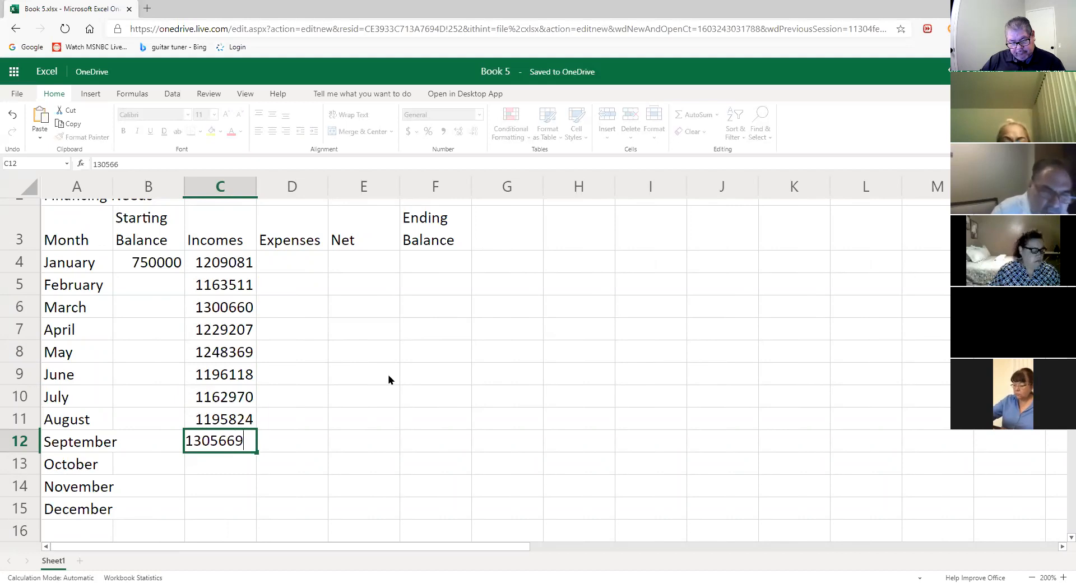
{"action": "key", "text": "Return"}
{"action": "type", "text": "122"}
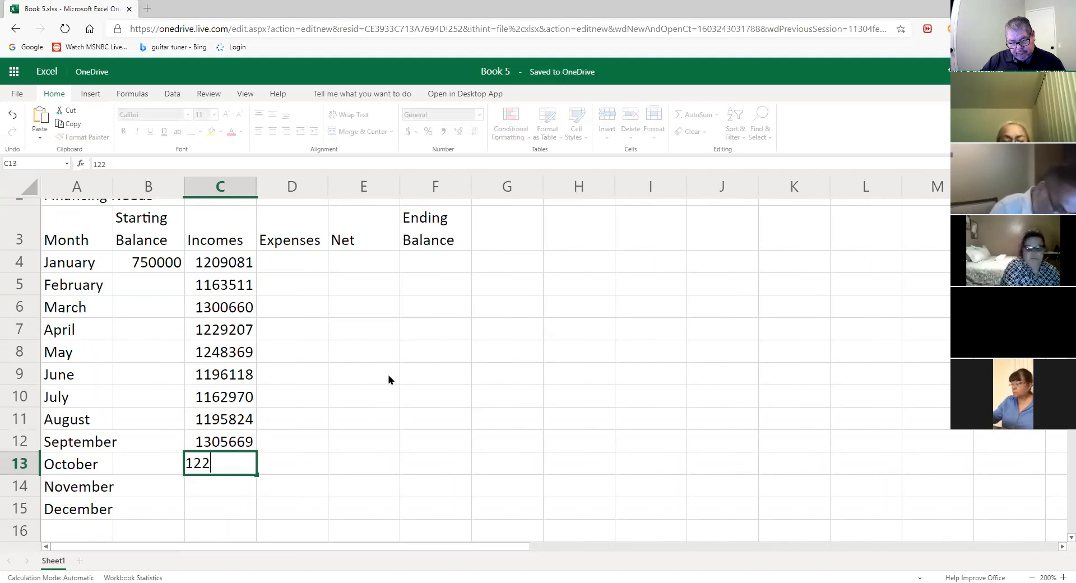
{"action": "type", "text": "4741"}
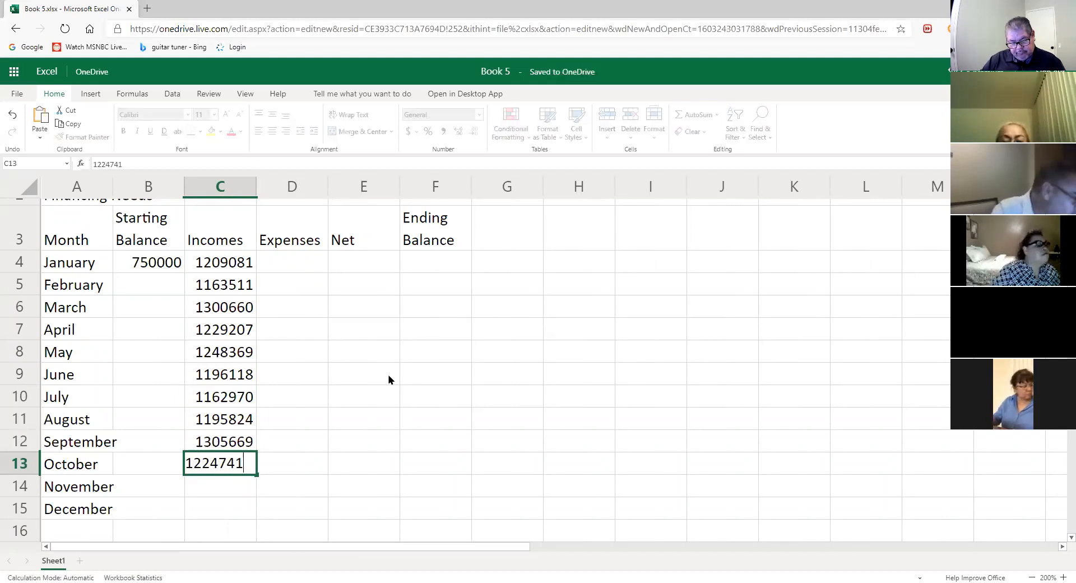
{"action": "key", "text": "Return"}
{"action": "type", "text": "118"}
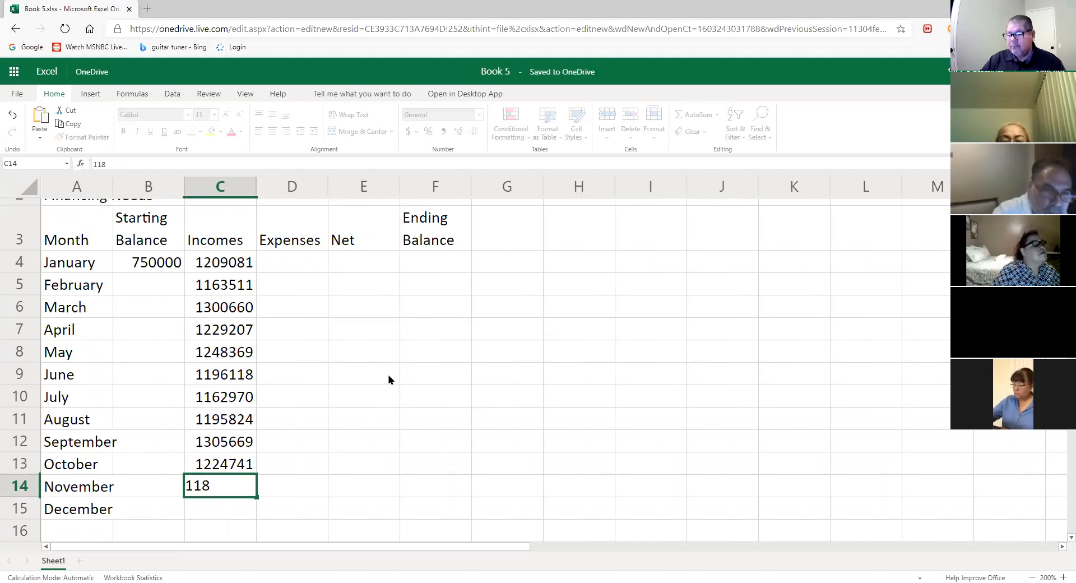
{"action": "key", "text": "BackSpace"}
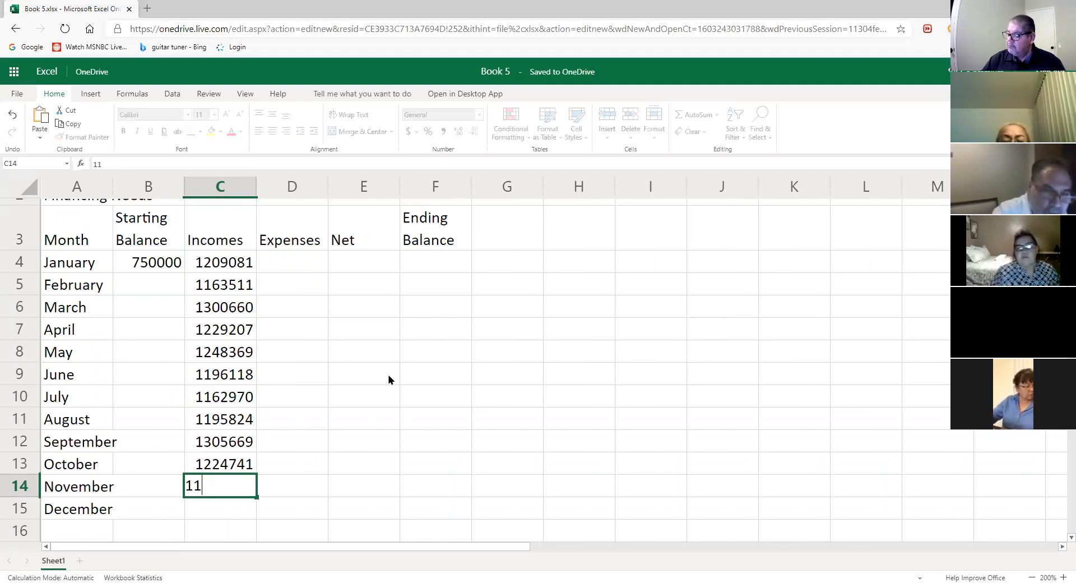
{"action": "type", "text": "5"}
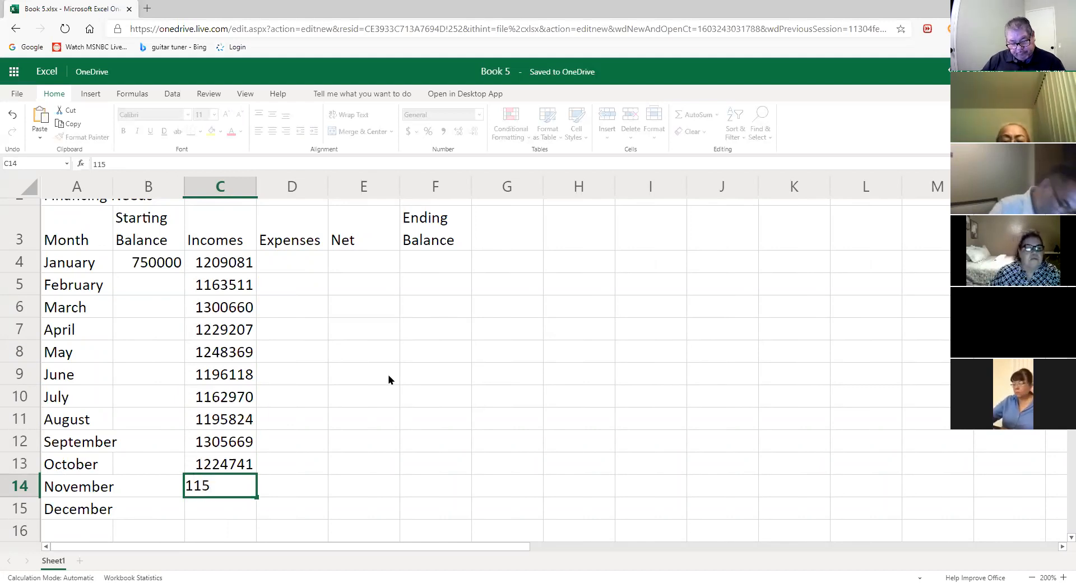
{"action": "type", "text": "9644"}
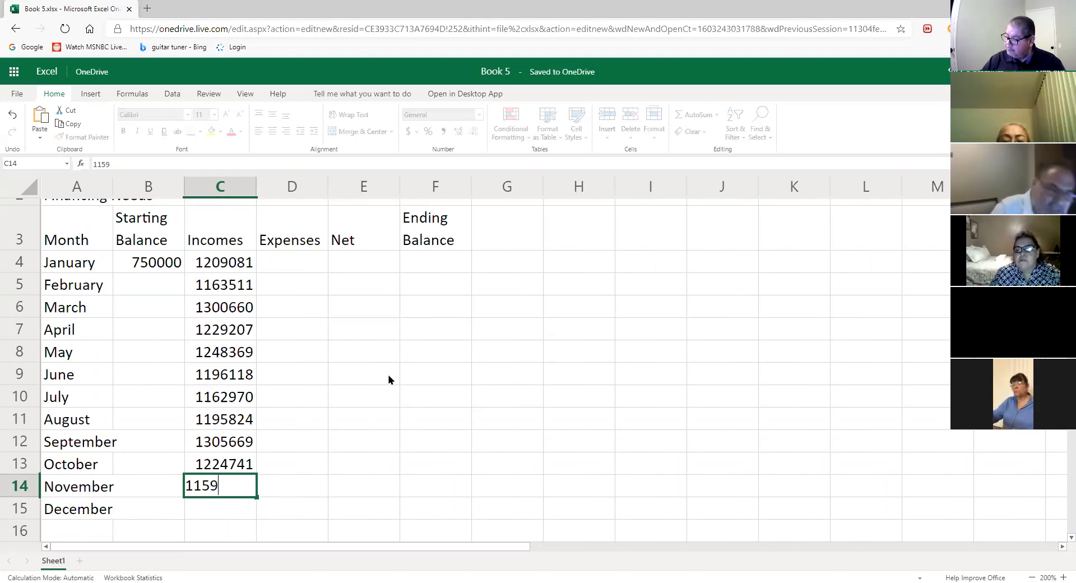
{"action": "key", "text": "Return"}
{"action": "type", "text": "1210000"}
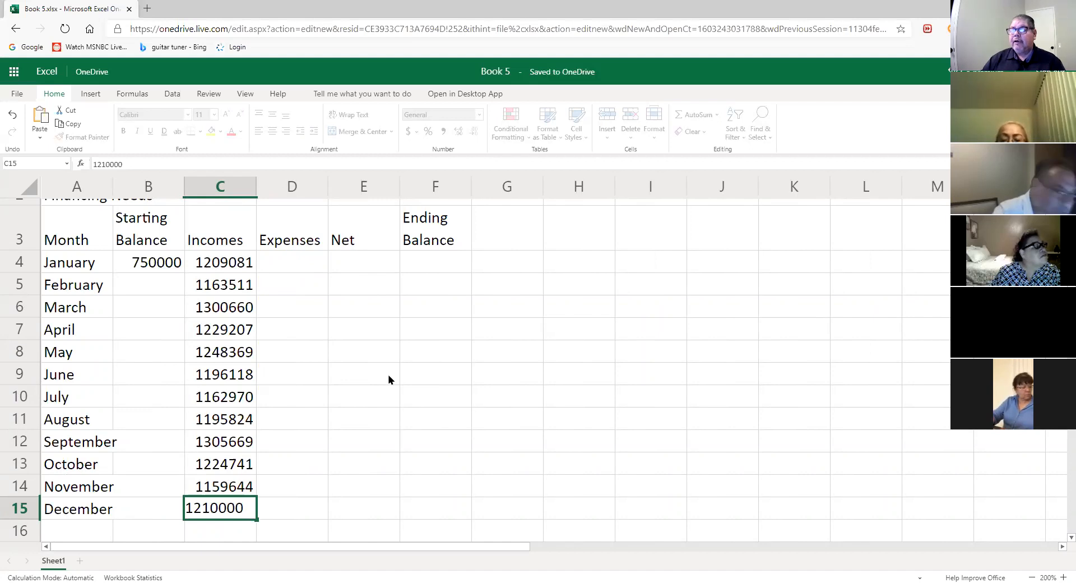
{"action": "key", "text": "Return"}
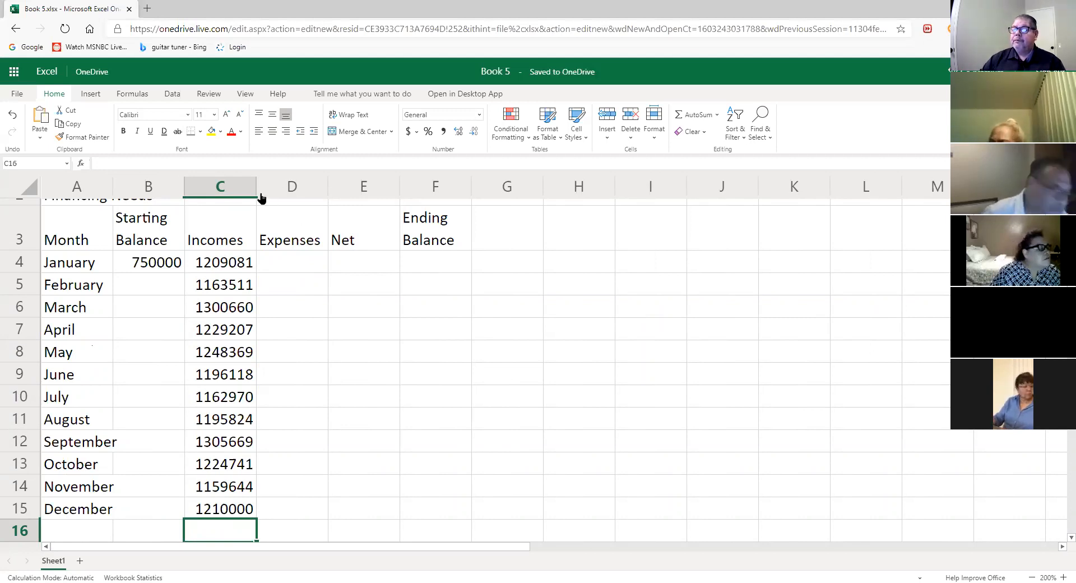
- Widen column C (Incomes) and column D (Expenses) by dragging their header borders
{"action": "left_click_drag", "start_coordinate": [259, 187], "coordinate": [276, 187]}
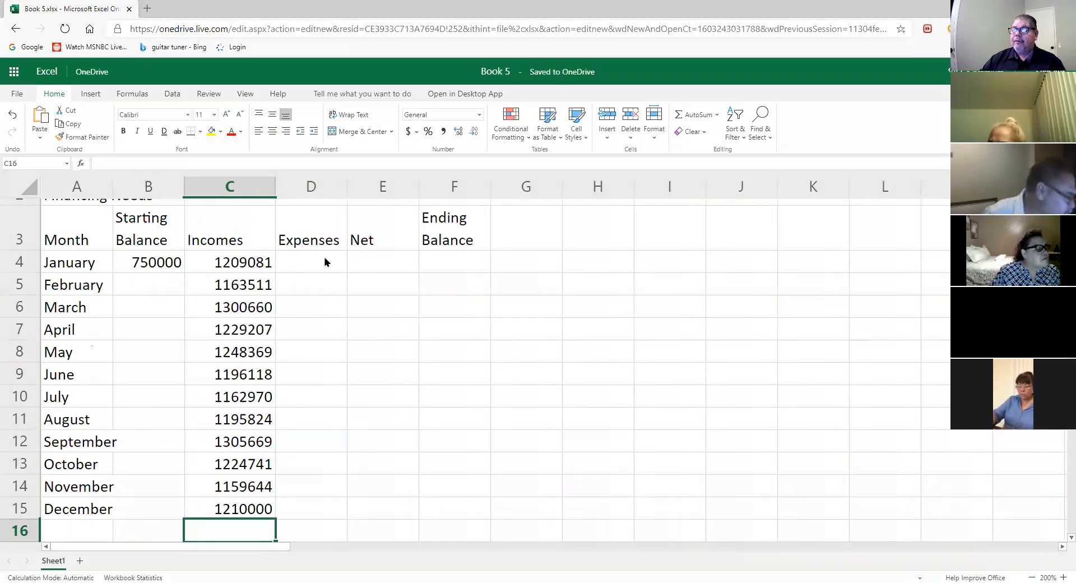
{"action": "left_click", "coordinate": [312, 261]}
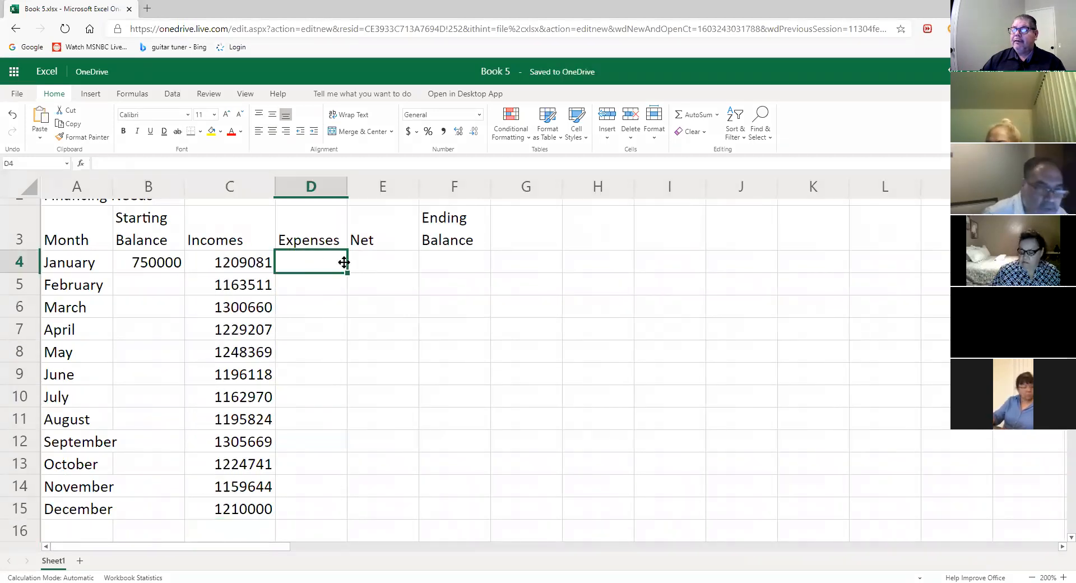
{"action": "left_click_drag", "start_coordinate": [348, 187], "coordinate": [408, 186]}
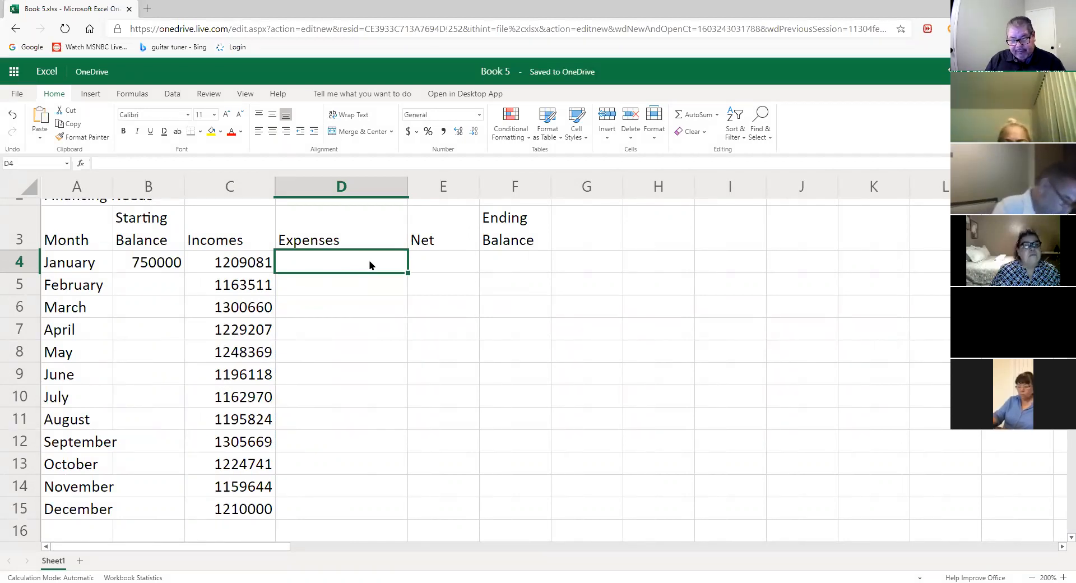
- Enter the January to April expenses: 1262911, 13181881, 1250143 and 1209498
{"action": "type", "text": "12"}
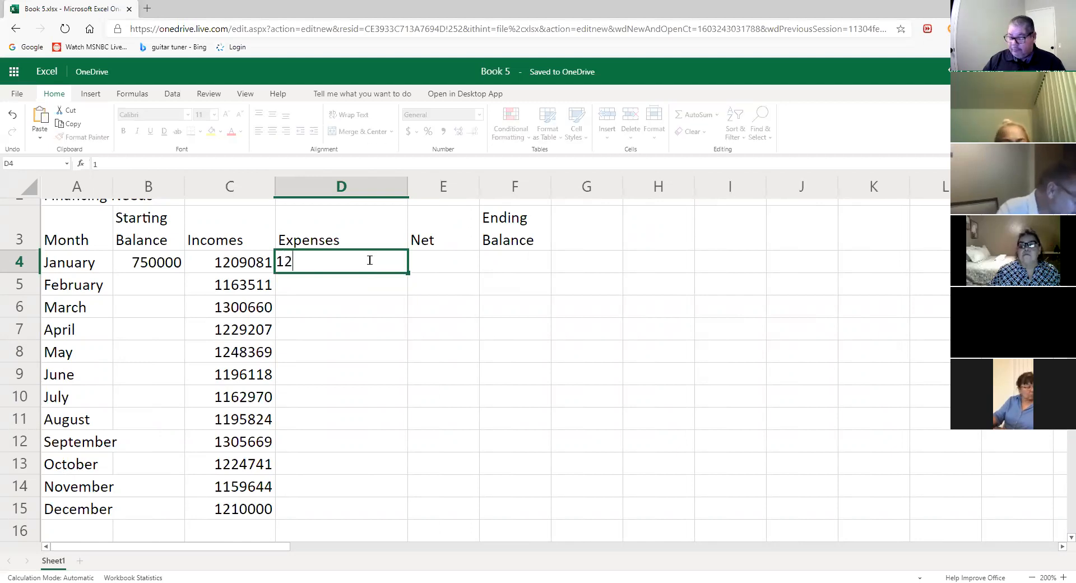
{"action": "type", "text": "26"}
{"action": "key", "text": "BackSpace"}
{"action": "key", "text": "BackSpace"}
{"action": "key", "text": "BackSpace"}
{"action": "type", "text": "26"}
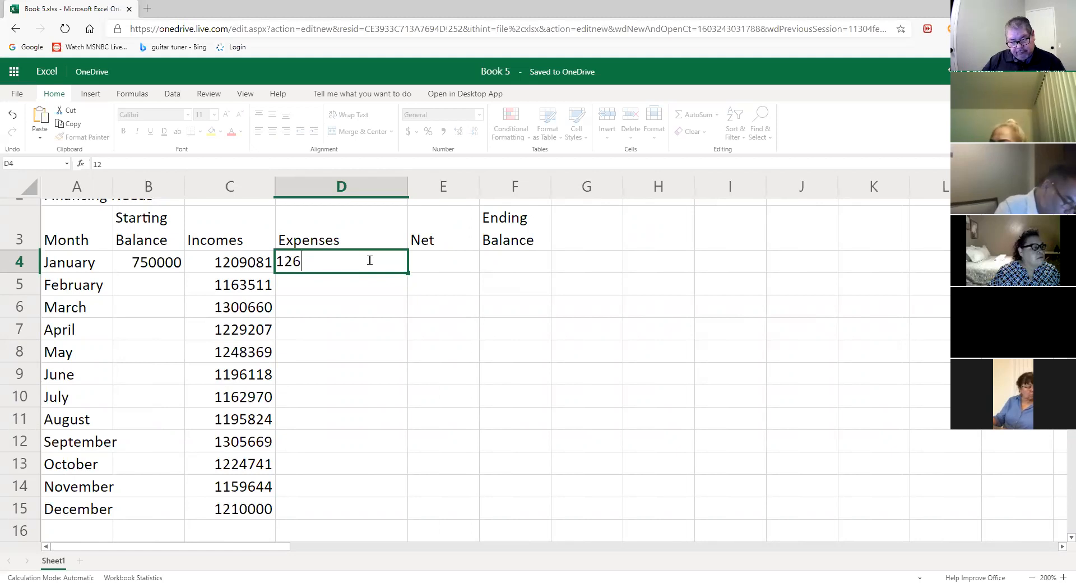
{"action": "type", "text": "2"}
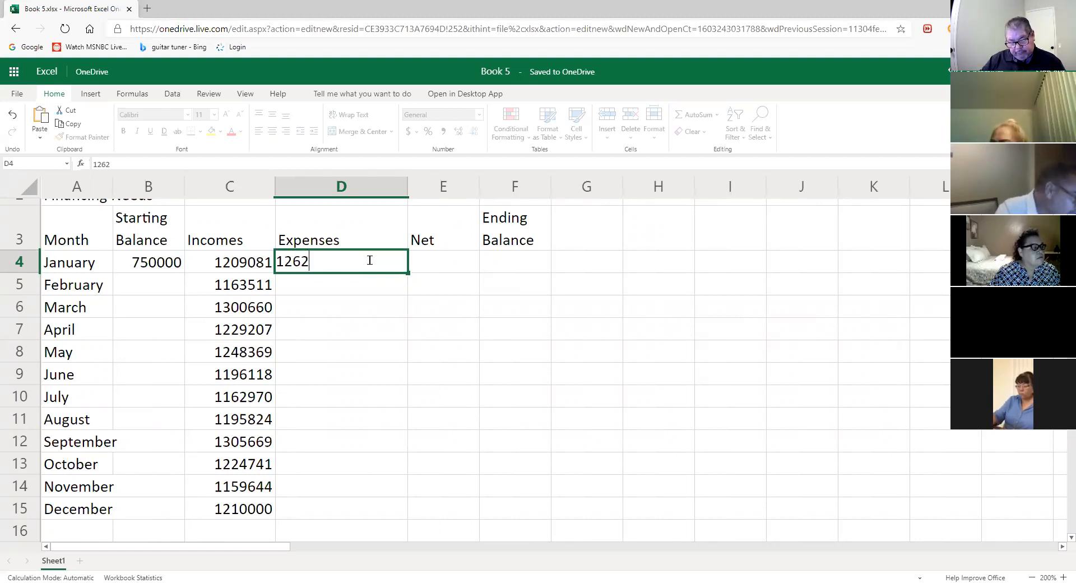
{"action": "type", "text": "911"}
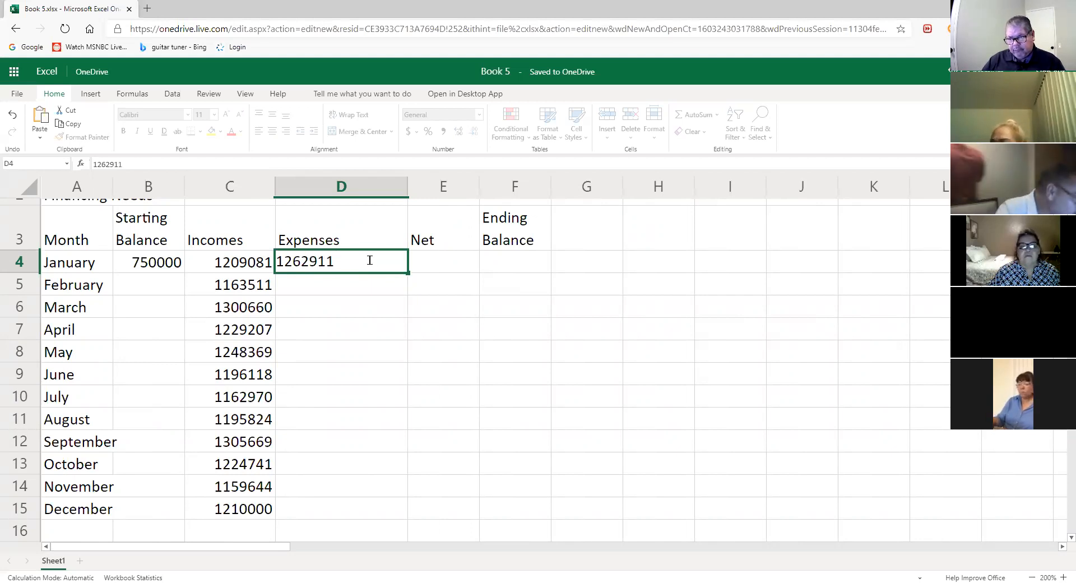
{"action": "key", "text": "Return"}
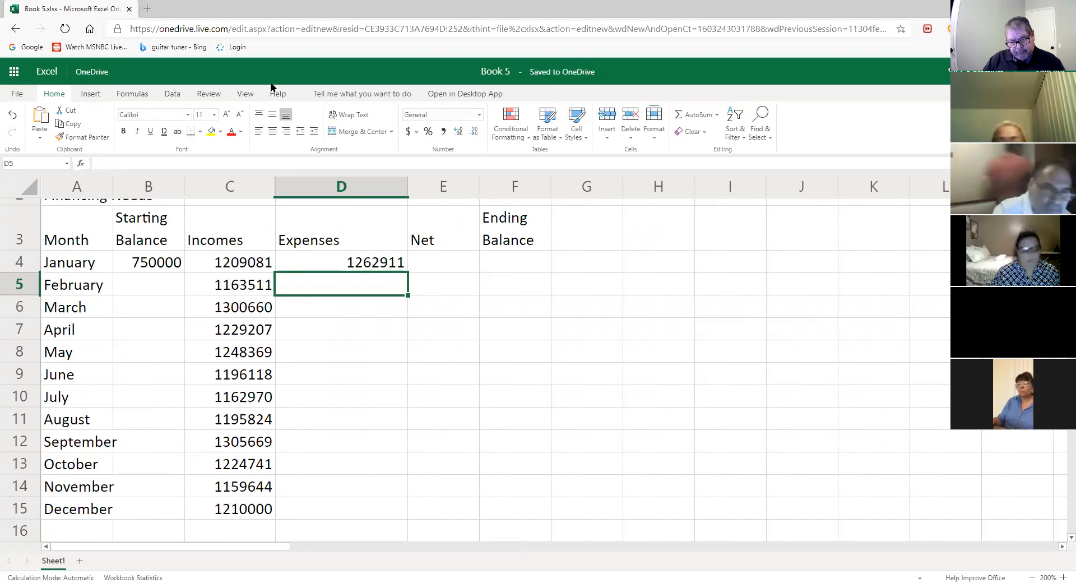
{"action": "type", "text": "13"}
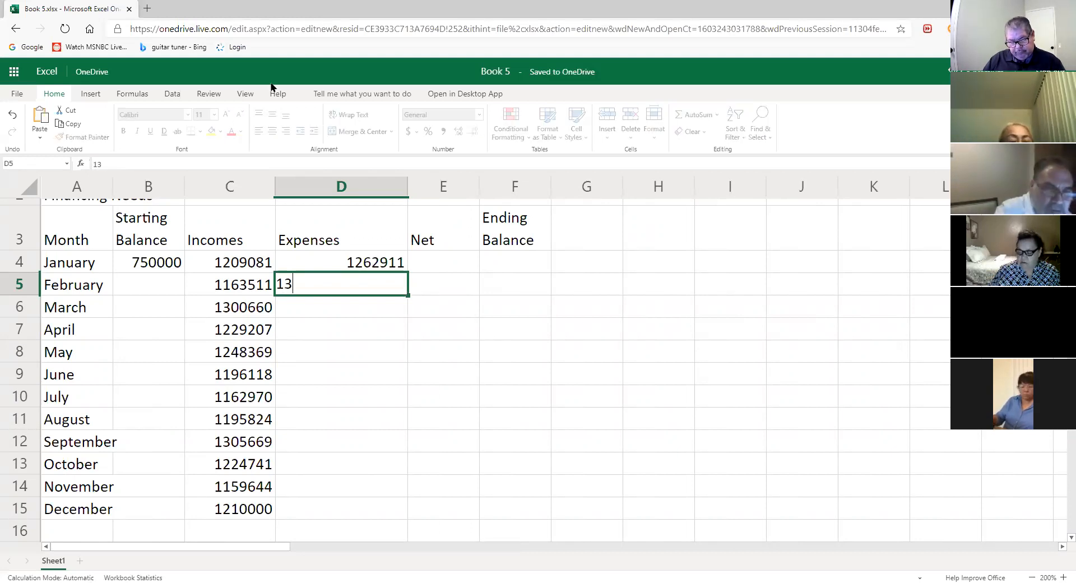
{"action": "type", "text": "181"}
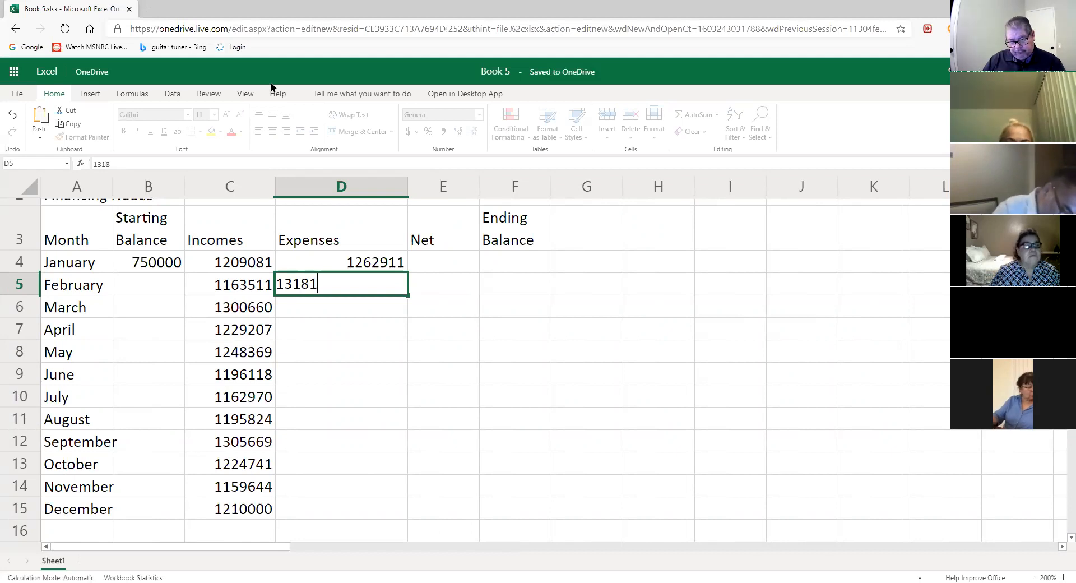
{"action": "type", "text": "881"}
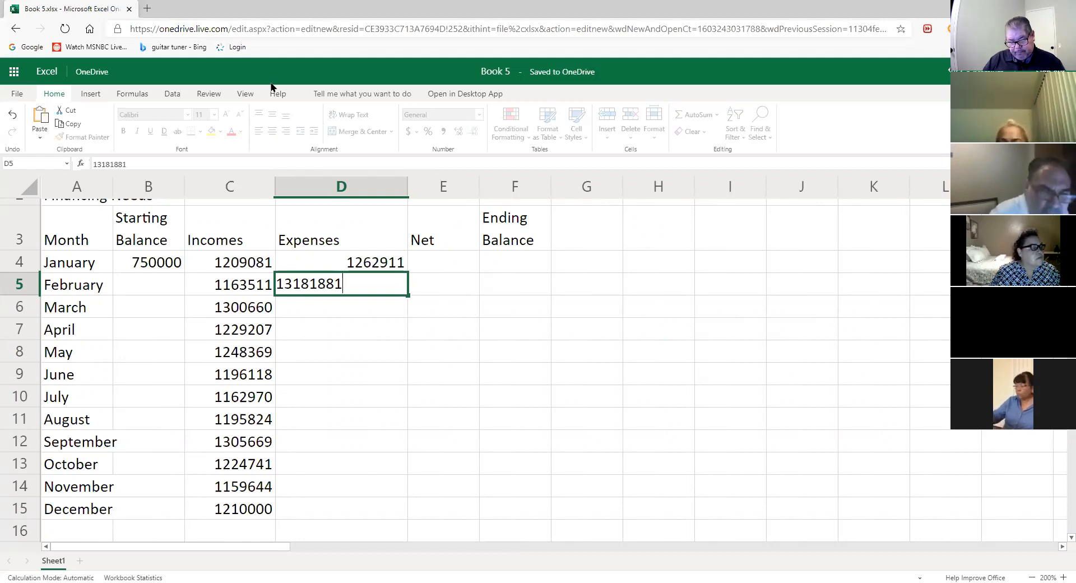
{"action": "key", "text": "Return"}
{"action": "type", "text": "1250143"}
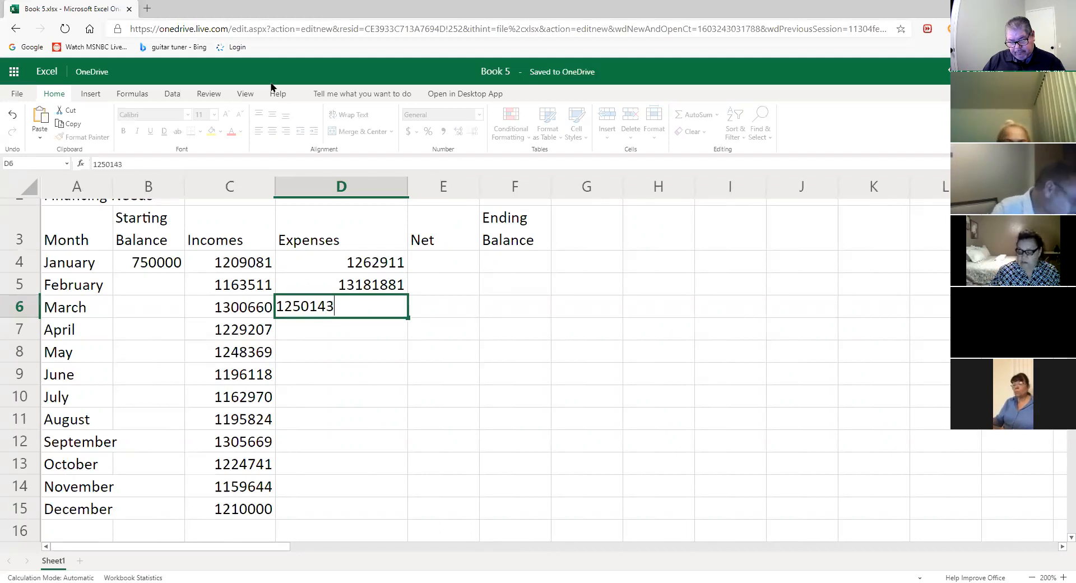
{"action": "key", "text": "Return"}
{"action": "type", "text": "120"}
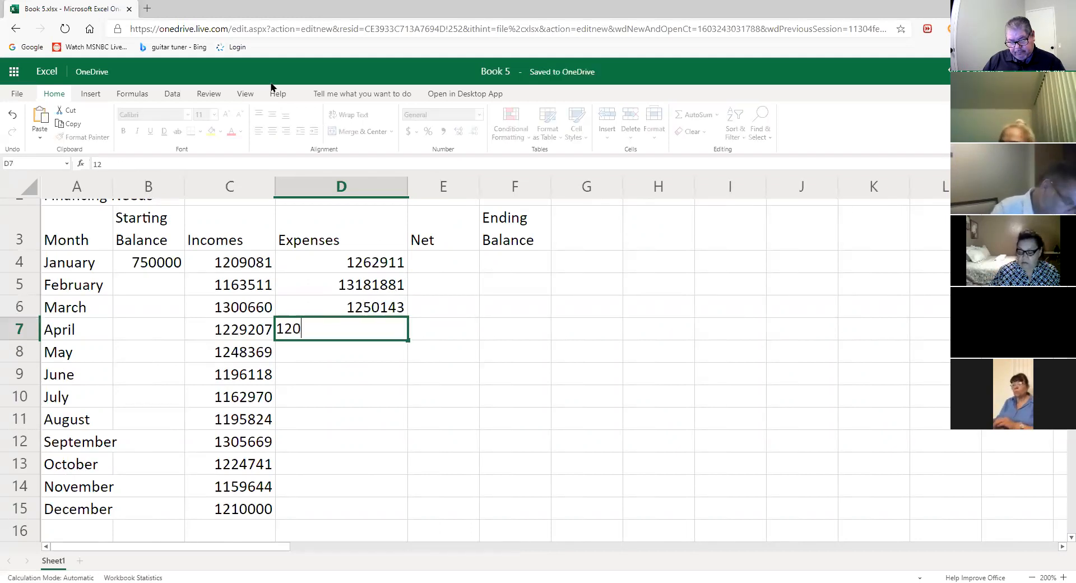
{"action": "type", "text": "9498"}
{"action": "key", "text": "Return"}
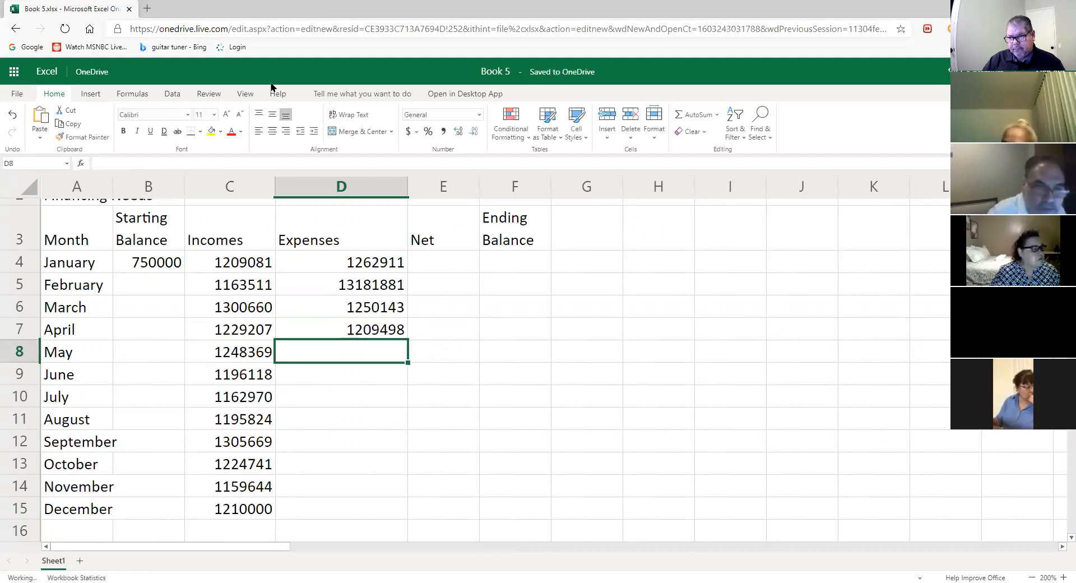
- Enter the May to August expenses: 1355232, 1260888, 1242599 and 1368955
{"action": "type", "text": "12"}
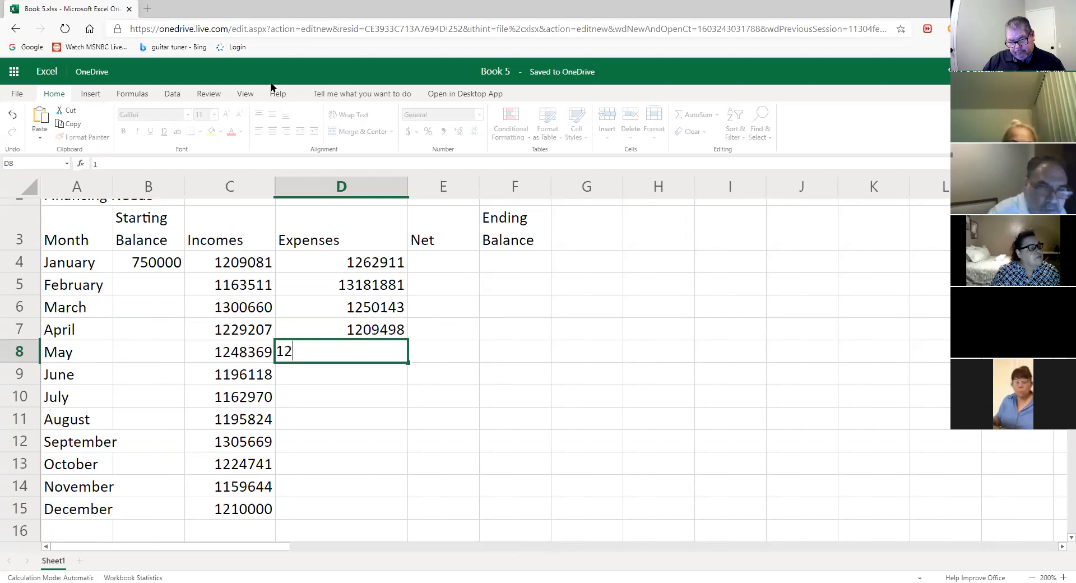
{"action": "key", "text": "BackSpace"}
{"action": "type", "text": "35"}
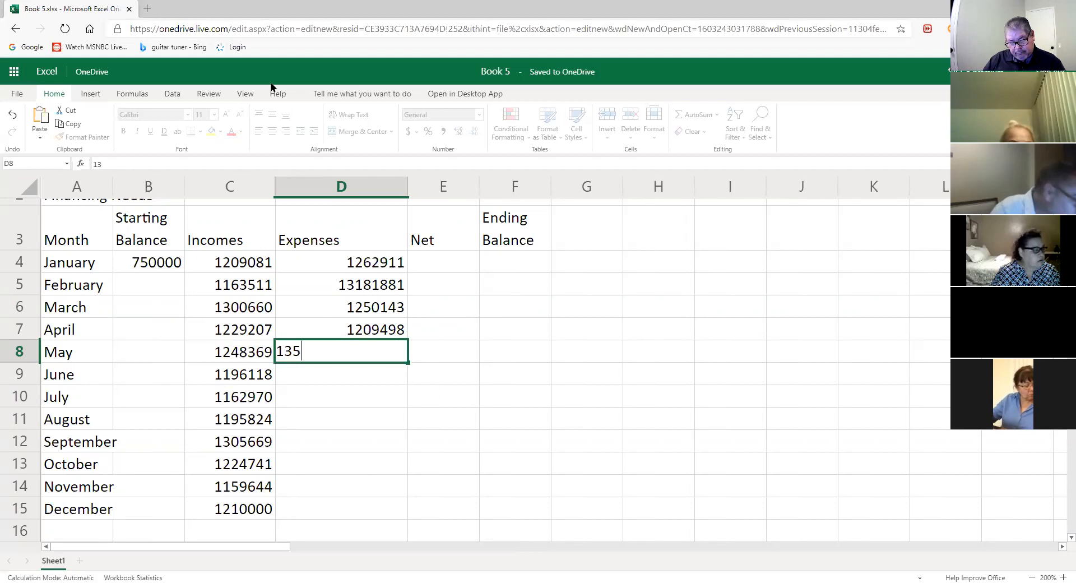
{"action": "type", "text": "5232"}
{"action": "key", "text": "Return"}
{"action": "type", "text": "1260888"}
{"action": "key", "text": "Return"}
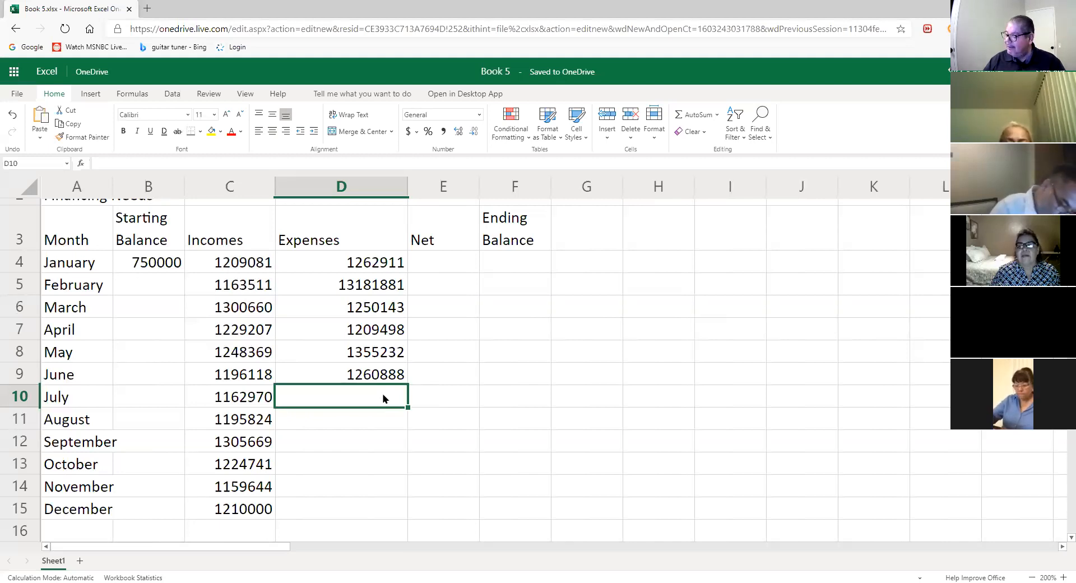
{"action": "type", "text": "1242599"}
{"action": "key", "text": "Return"}
{"action": "type", "text": "1368955"}
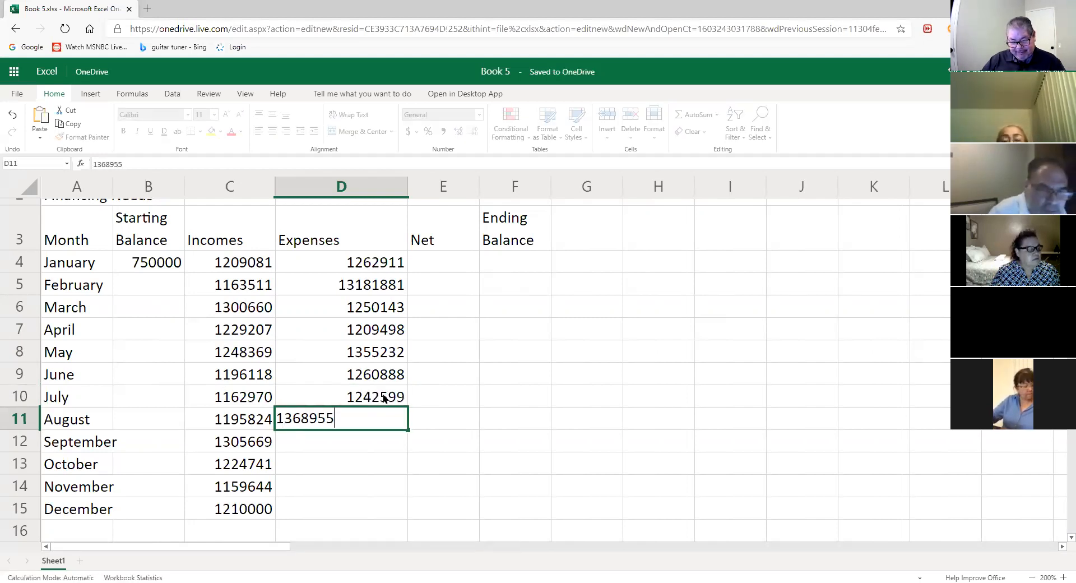
{"action": "key", "text": "Return"}
- Enter the September to December expenses: 1235604, 1383254, 1411768 and 1540000
{"action": "type", "text": "123"}
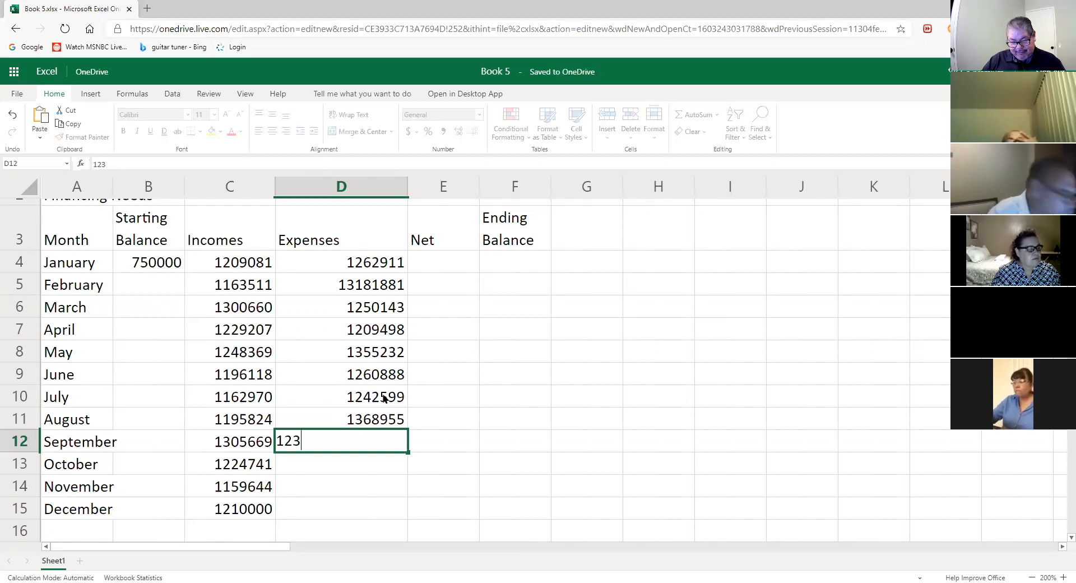
{"action": "type", "text": "5604"}
{"action": "key", "text": "Return"}
{"action": "type", "text": "1383254"}
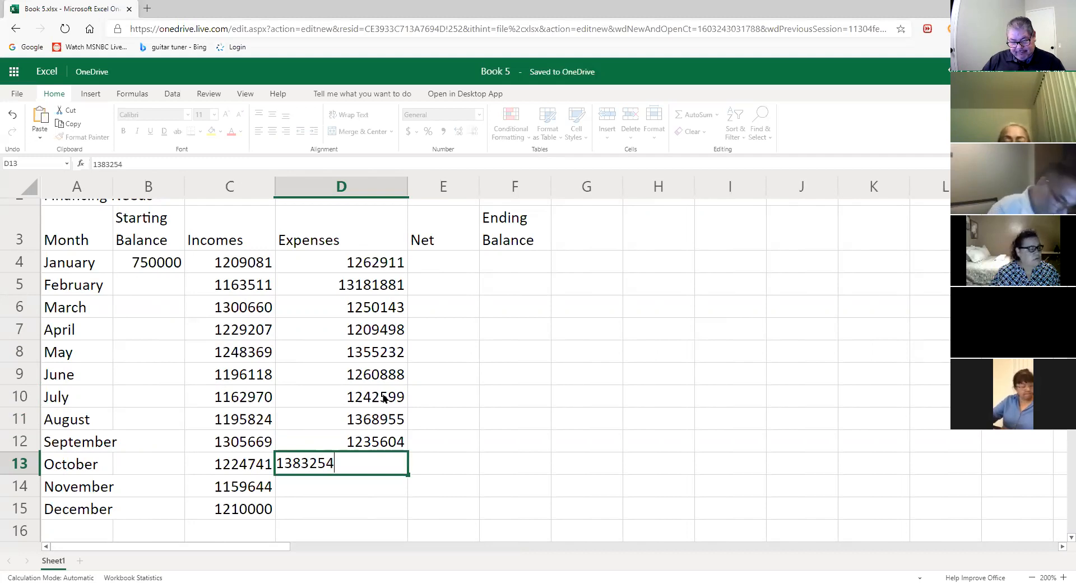
{"action": "key", "text": "Return"}
{"action": "type", "text": "14"}
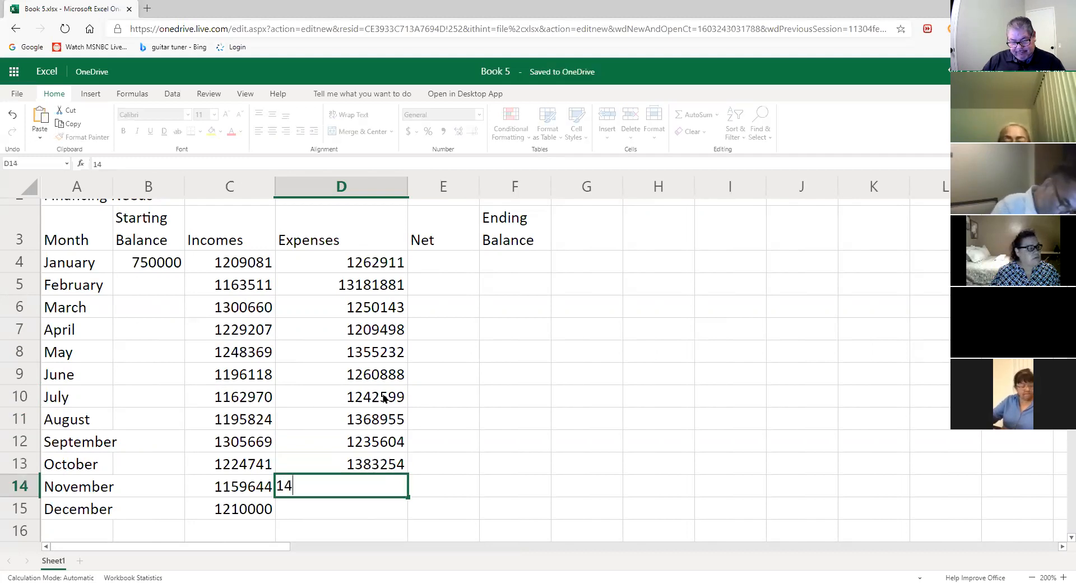
{"action": "type", "text": "1176"}
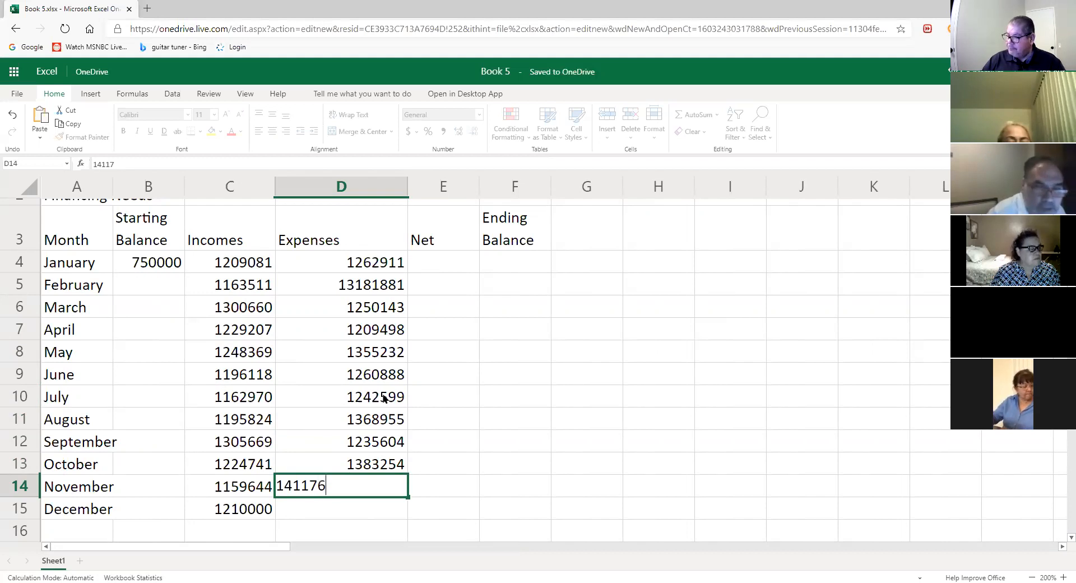
{"action": "type", "text": "8"}
{"action": "key", "text": "Return"}
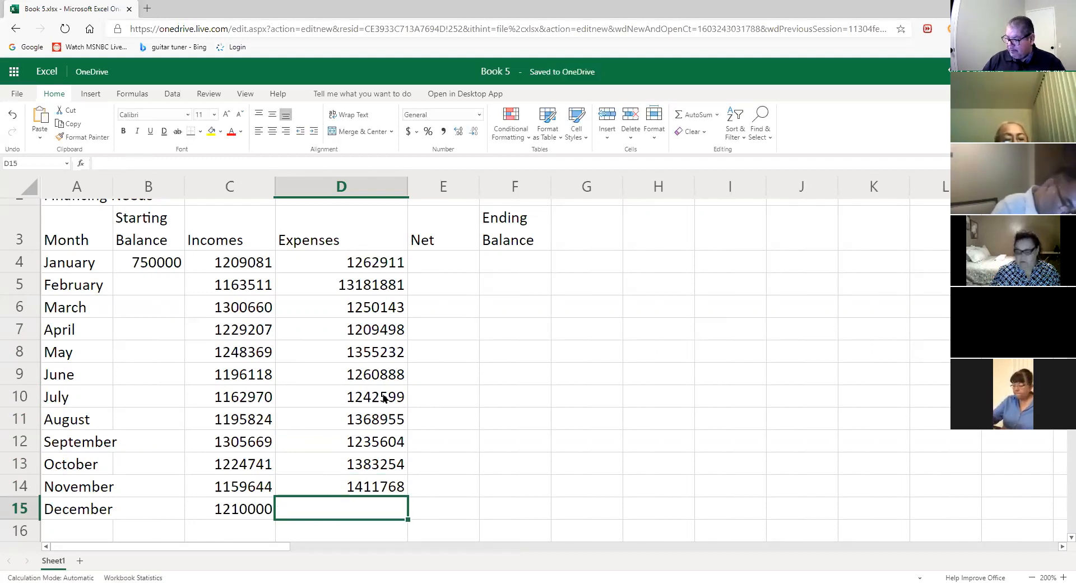
{"action": "type", "text": "1540000"}
{"action": "key", "text": "Return"}
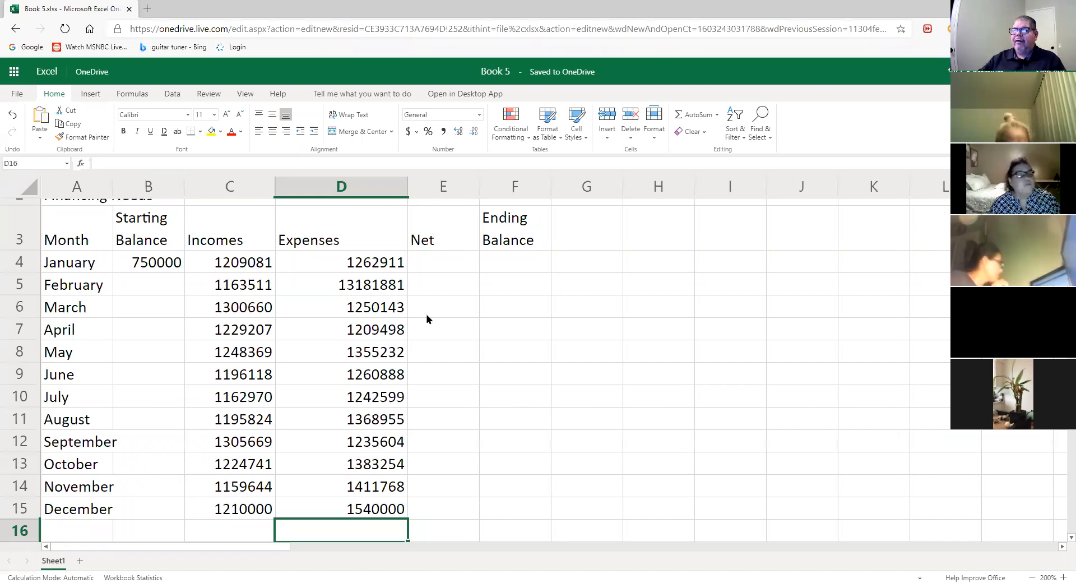
{"action": "left_click", "coordinate": [391, 286]}
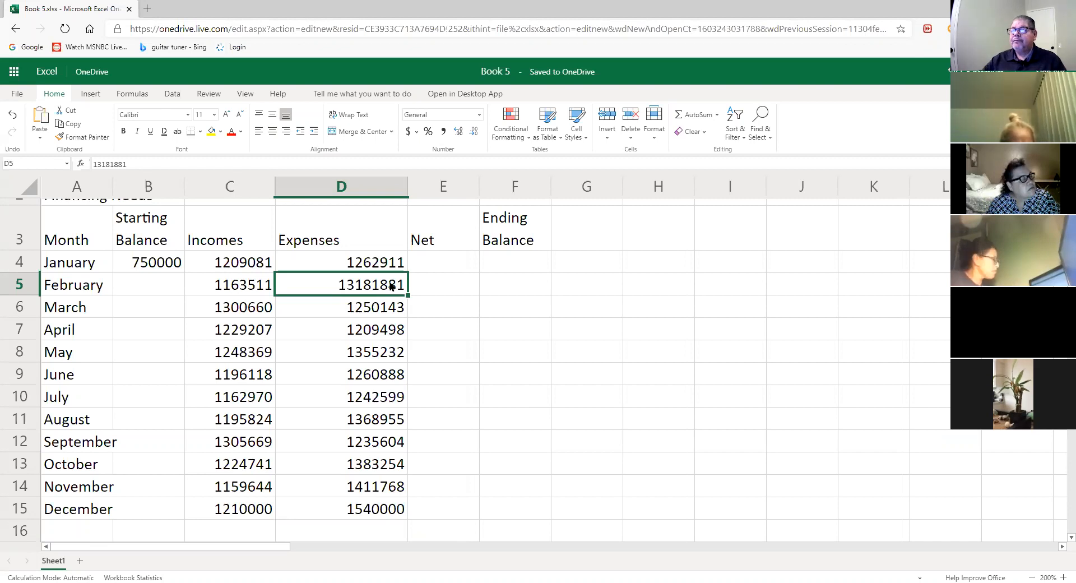
- Replace the mistyped February expense in D5 with 1381881, then select cell F8
{"action": "double_click", "coordinate": [389, 284]}
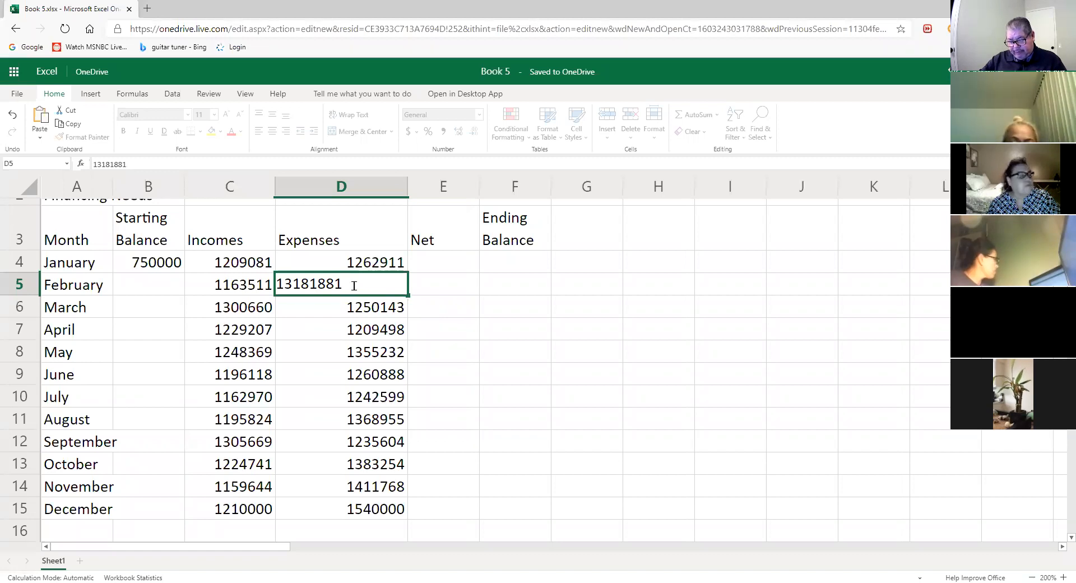
{"action": "double_click", "coordinate": [308, 284]}
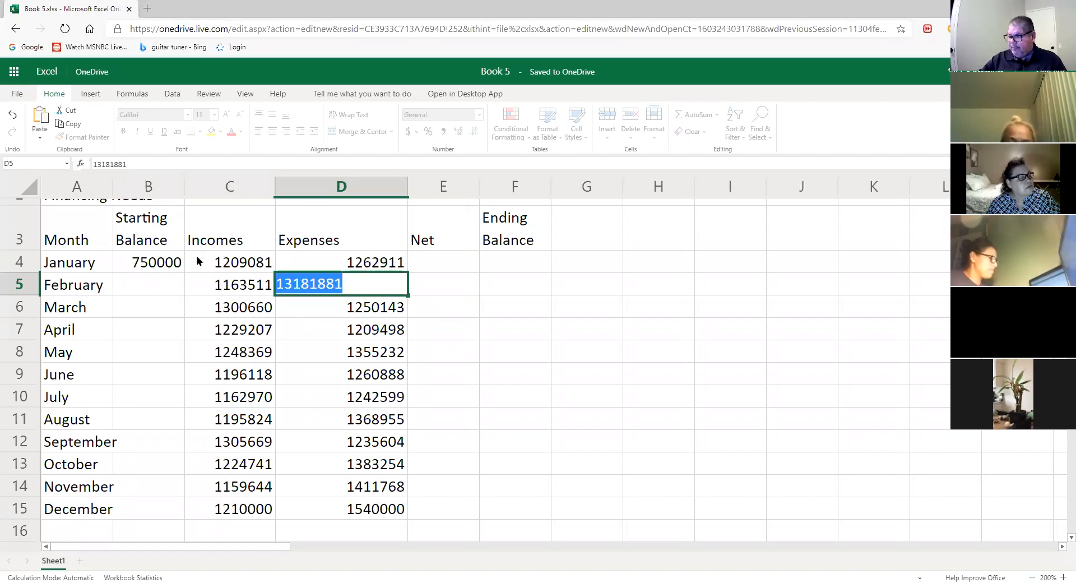
{"action": "key", "text": "BackSpace"}
{"action": "type", "text": "1381881"}
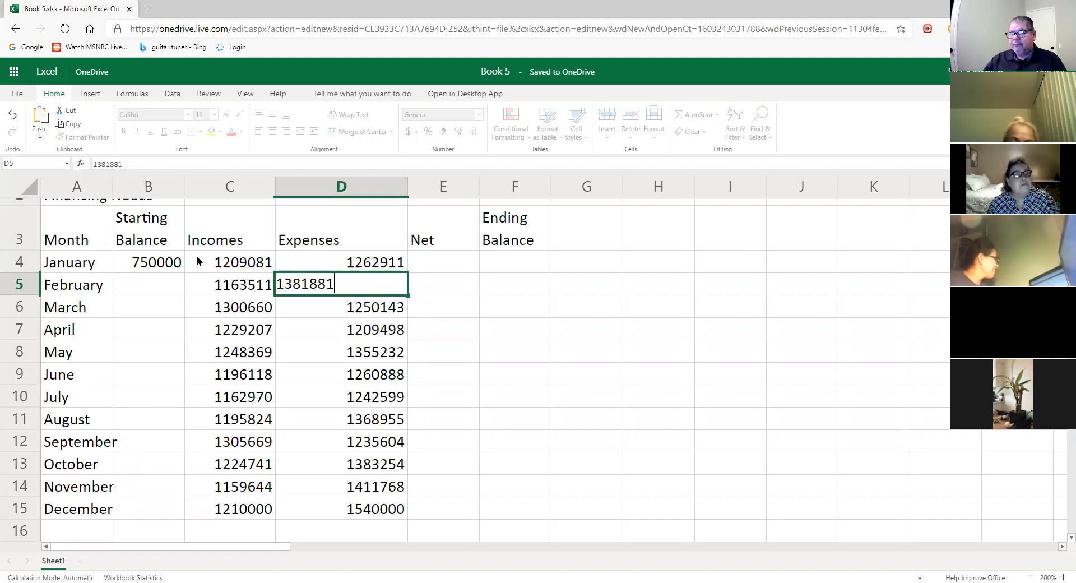
{"action": "key", "text": "Return"}
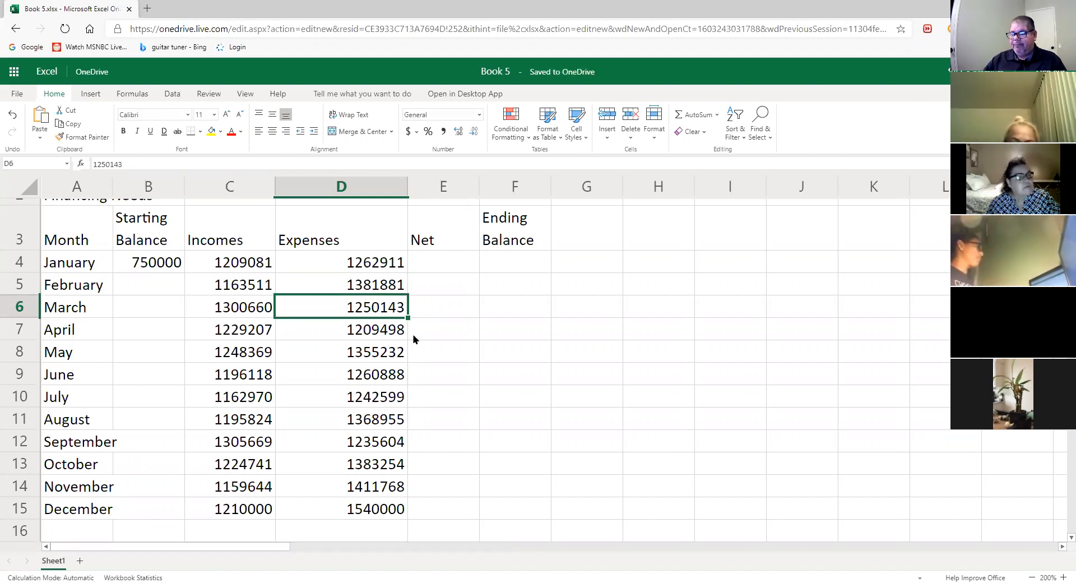
{"action": "left_click", "coordinate": [547, 356]}
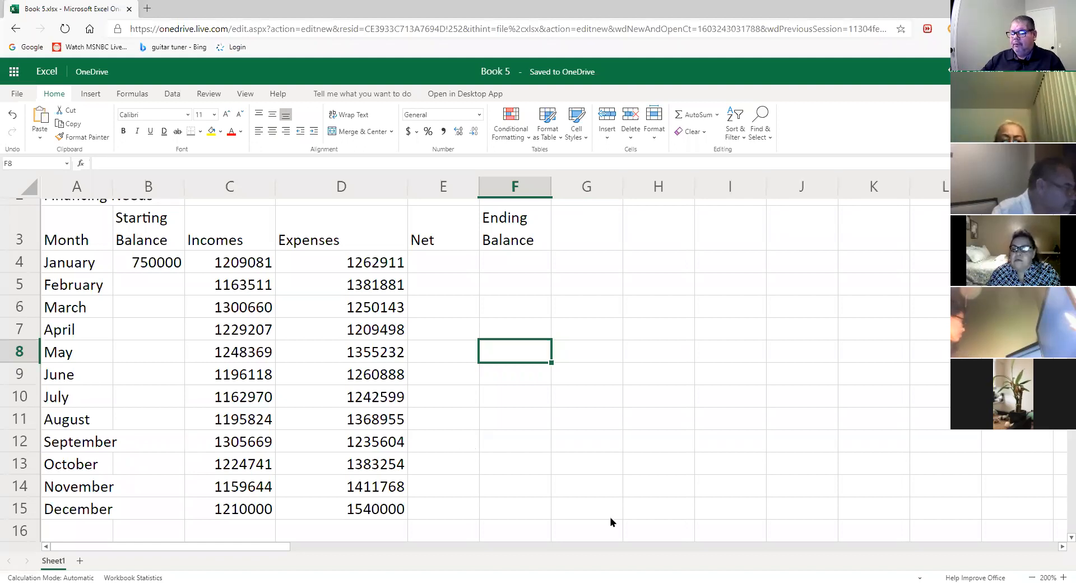
{"action": "left_click", "coordinate": [147, 9]}
{"action": "key", "text": "ctrl+w"}
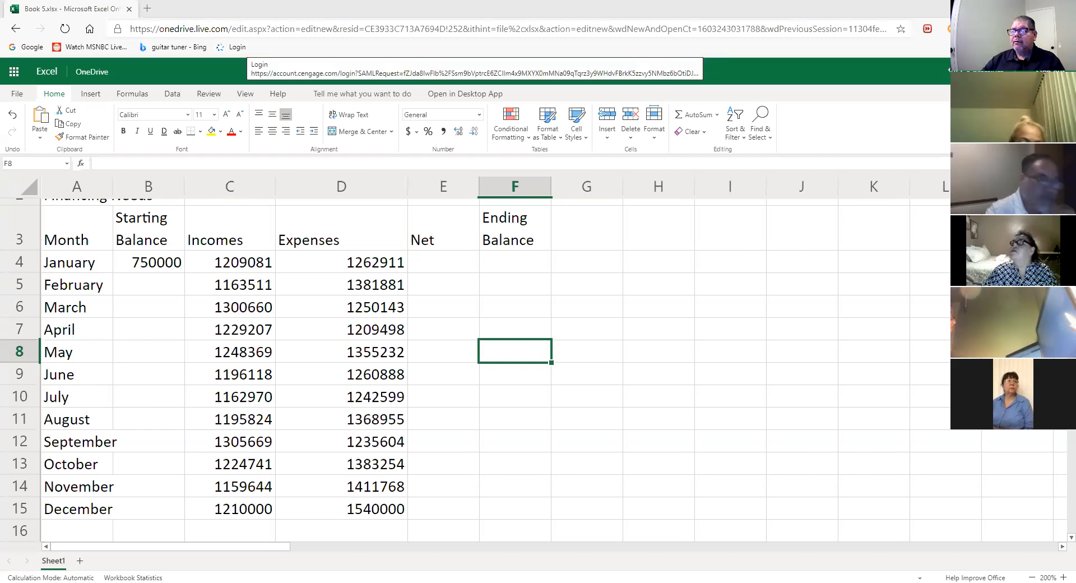
{"action": "left_click", "coordinate": [237, 47]}
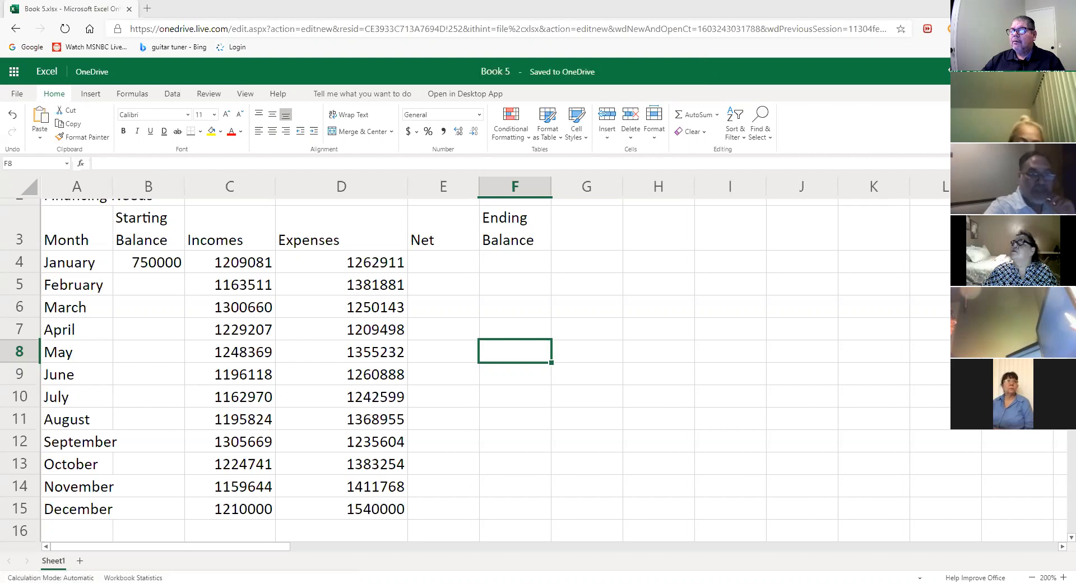
- Dismiss the saved e-mail suggestion list that popped up over the sheet
{"action": "key", "text": "Down"}
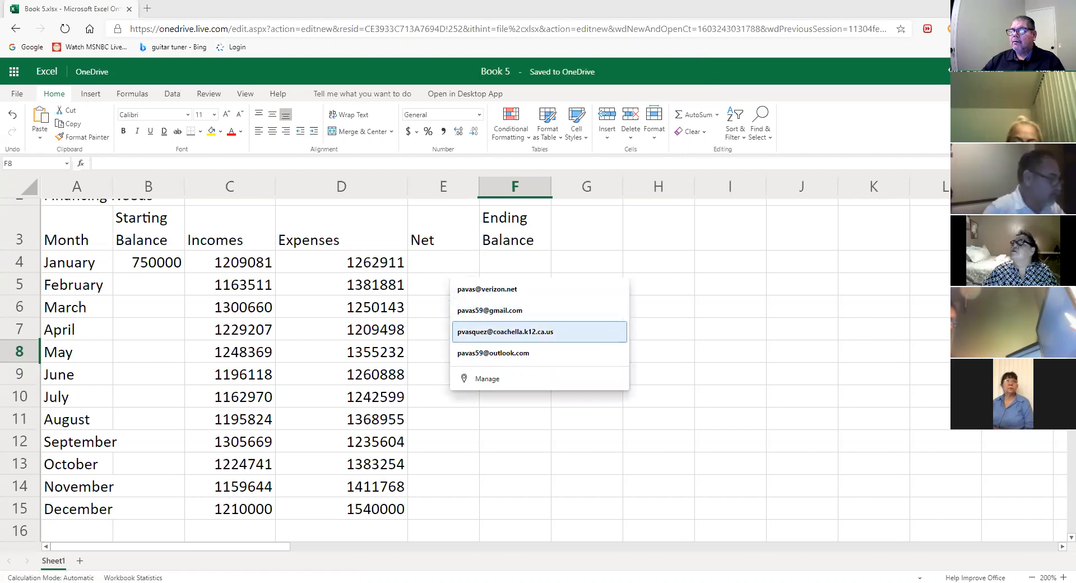
{"action": "key", "text": "Escape"}
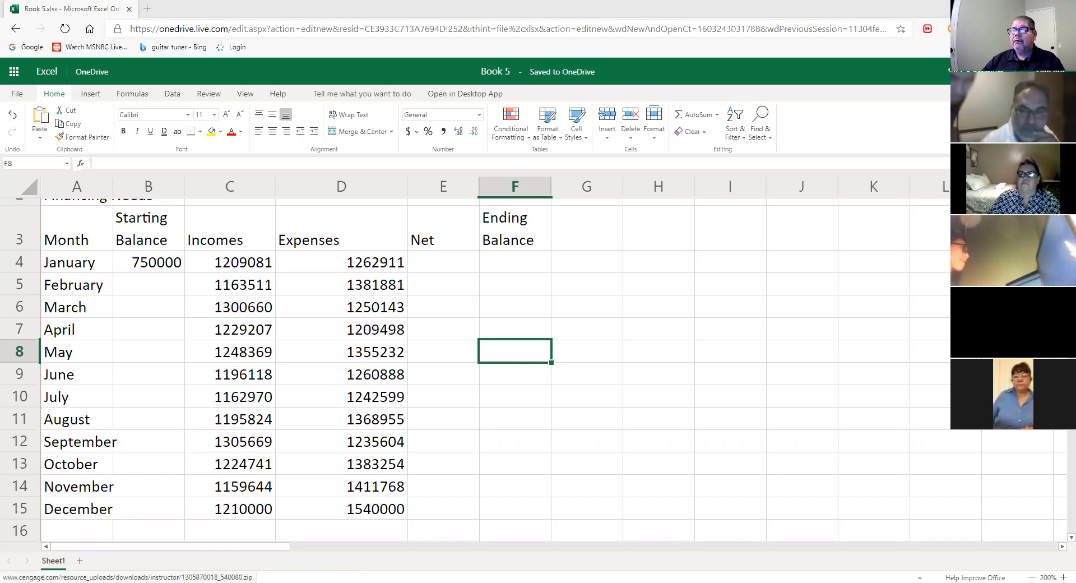
{"action": "right_click", "coordinate": [279, 241]}
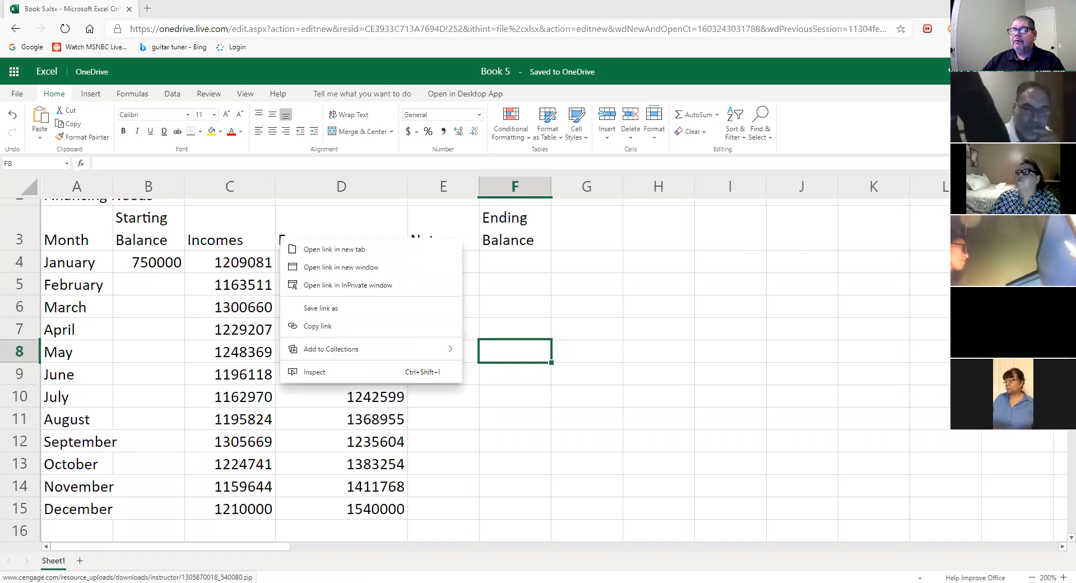
{"action": "left_click", "coordinate": [321, 308]}
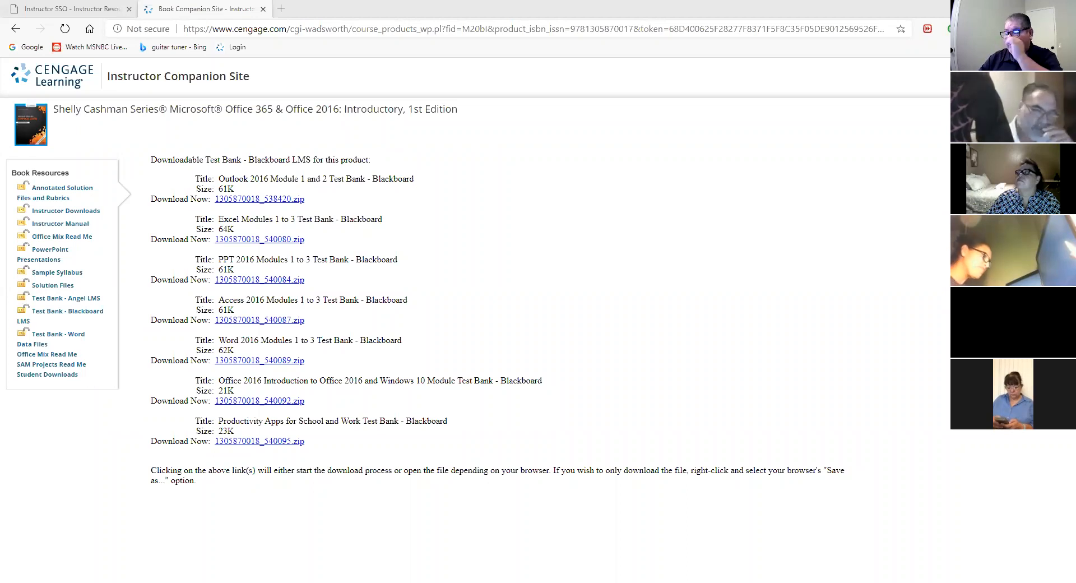
- Switch from the Cengage browser window back to the Excel Online Book 5 window
{"action": "key", "text": "alt+Tab"}
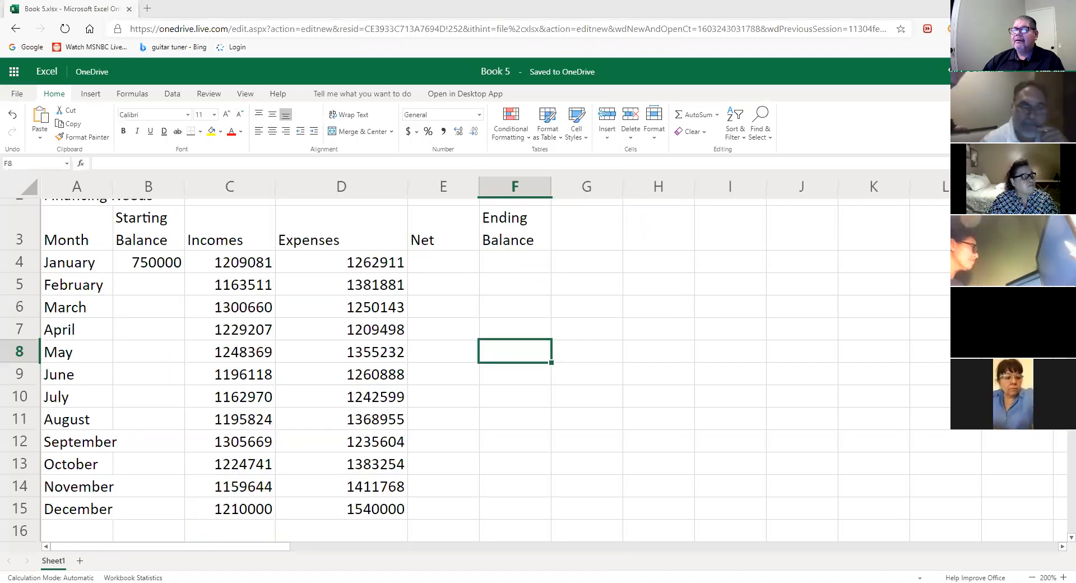
- Extract the downloaded test bank compressed folder, then bring the Book 5 spreadsheet back into view
{"action": "right_click", "coordinate": [353, 229]}
{"action": "left_click", "coordinate": [397, 262]}
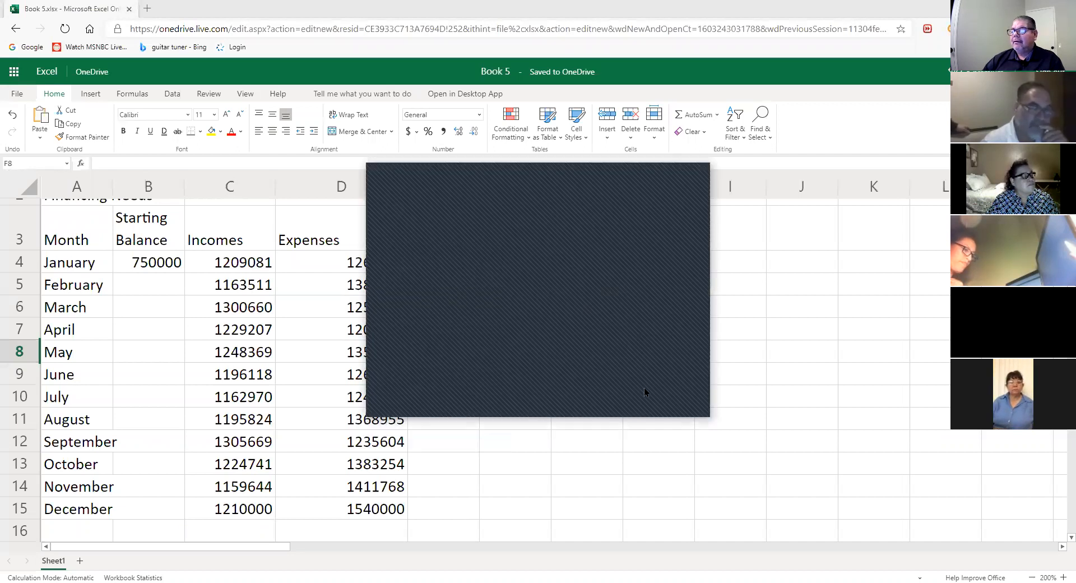
{"action": "left_click", "coordinate": [651, 402]}
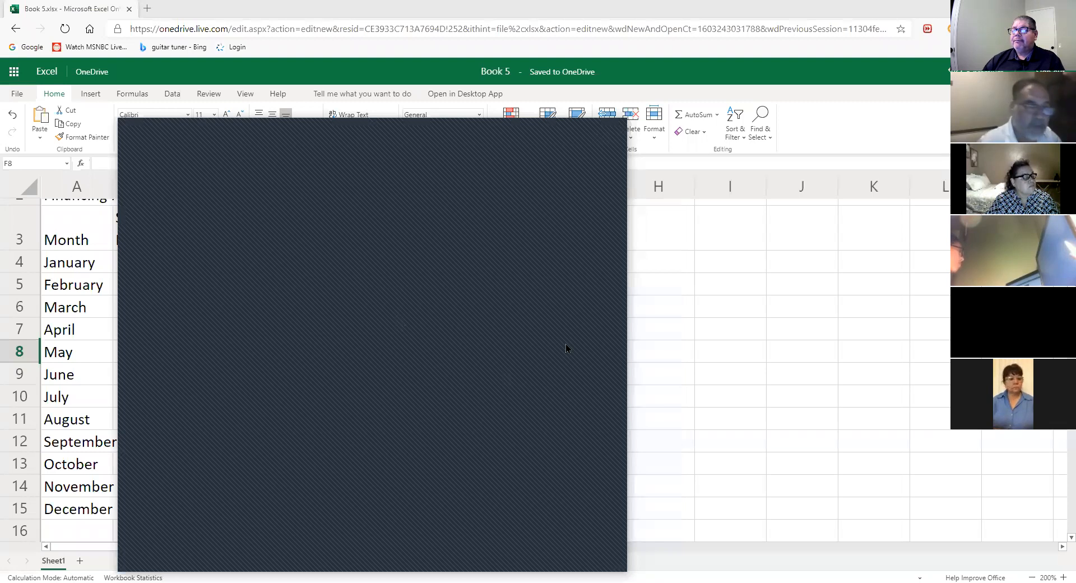
{"action": "left_click", "coordinate": [621, 133]}
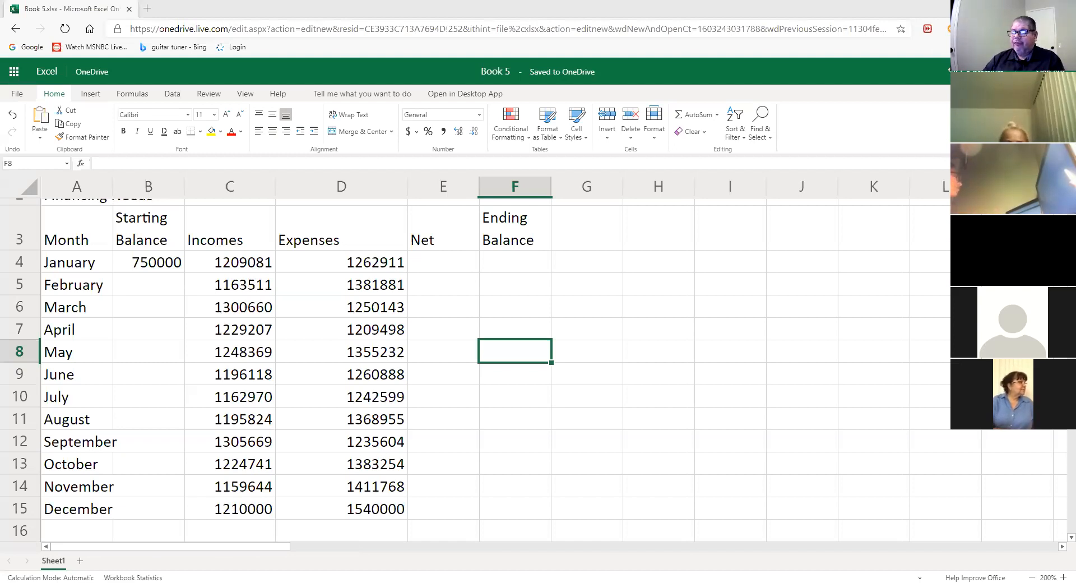
{"action": "left_click", "coordinate": [600, 373]}
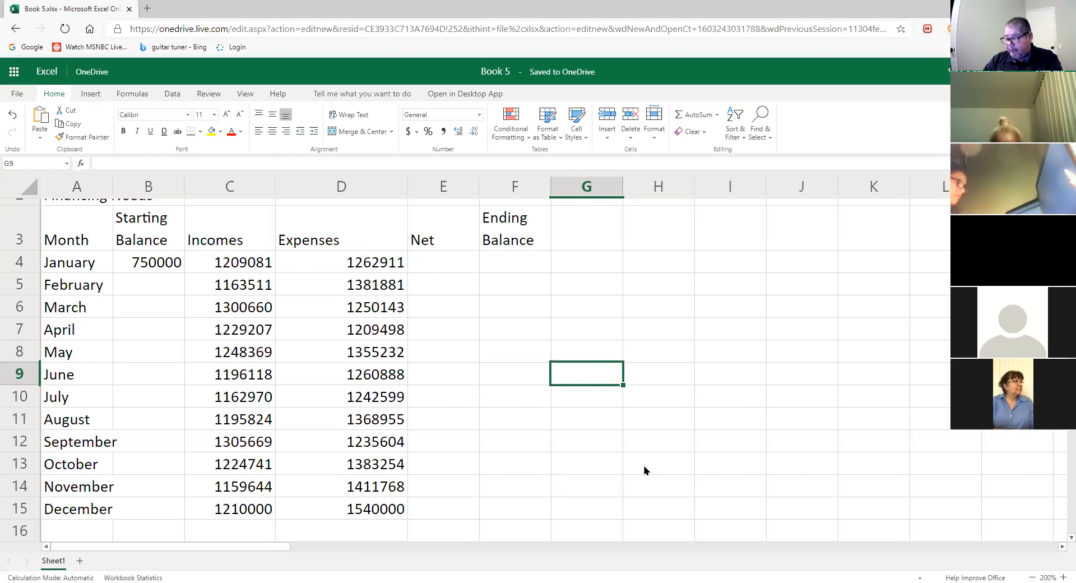
{"action": "left_click", "coordinate": [175, 263]}
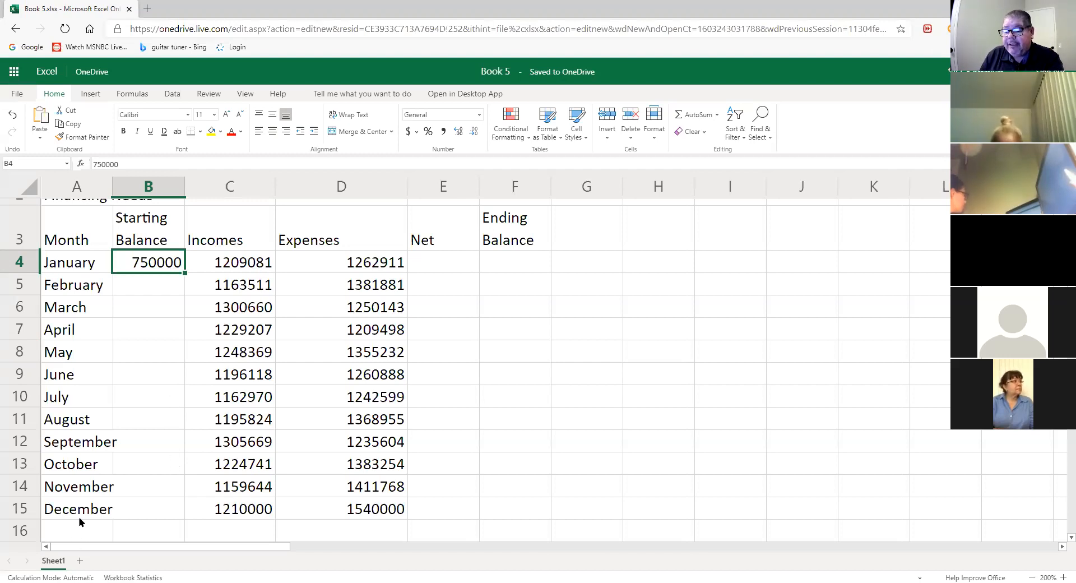
- Type the labels Average, Highest and Lowest into cells A16, A17 and A18
{"action": "scroll", "coordinate": [77, 420], "scroll_direction": "down", "scroll_amount": 3}
{"action": "scroll", "coordinate": [70, 364], "scroll_direction": "up", "scroll_amount": 2}
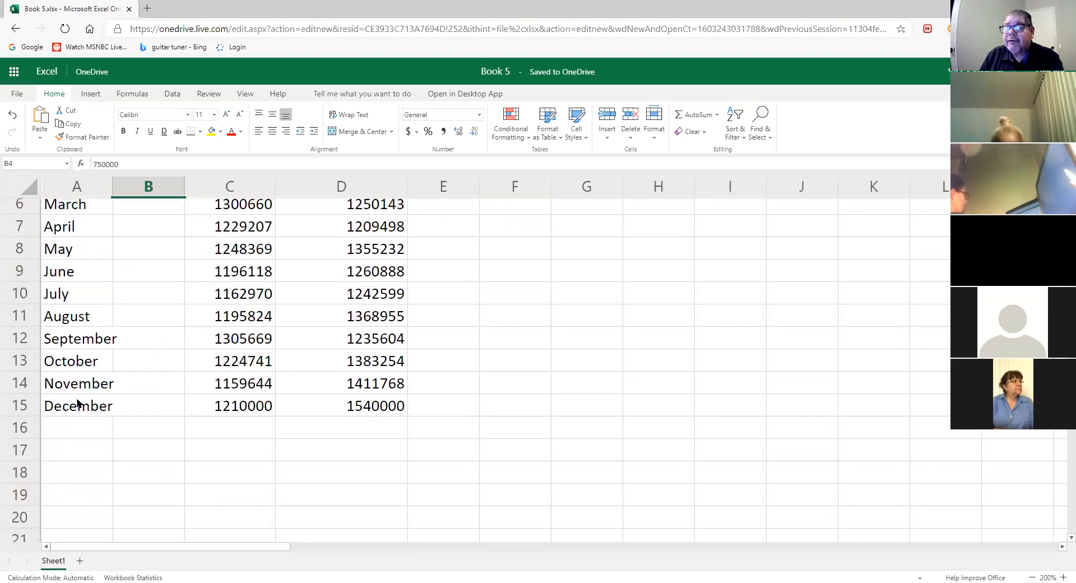
{"action": "left_click", "coordinate": [66, 429]}
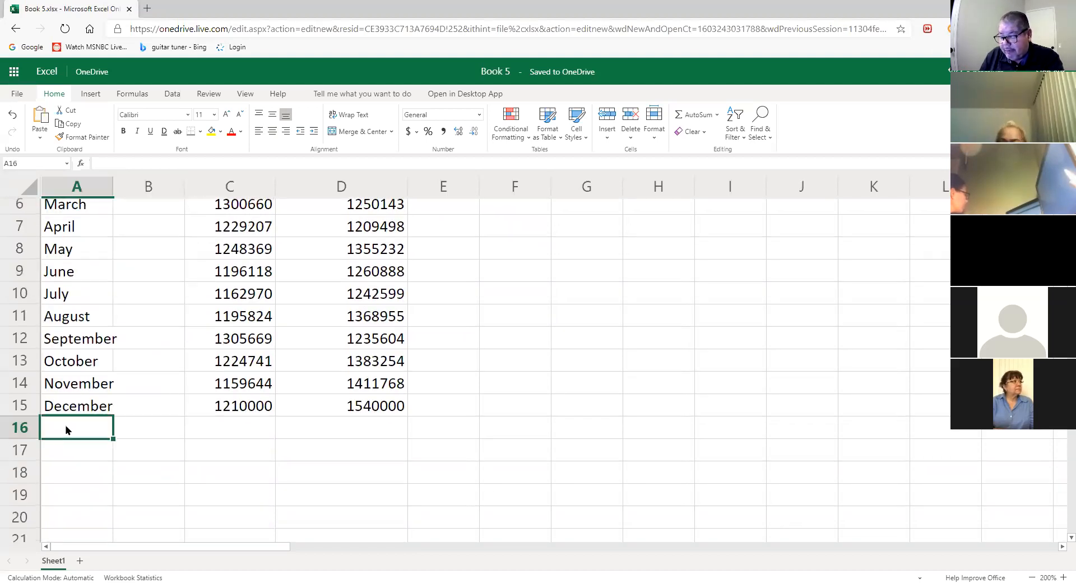
{"action": "type", "text": "A"}
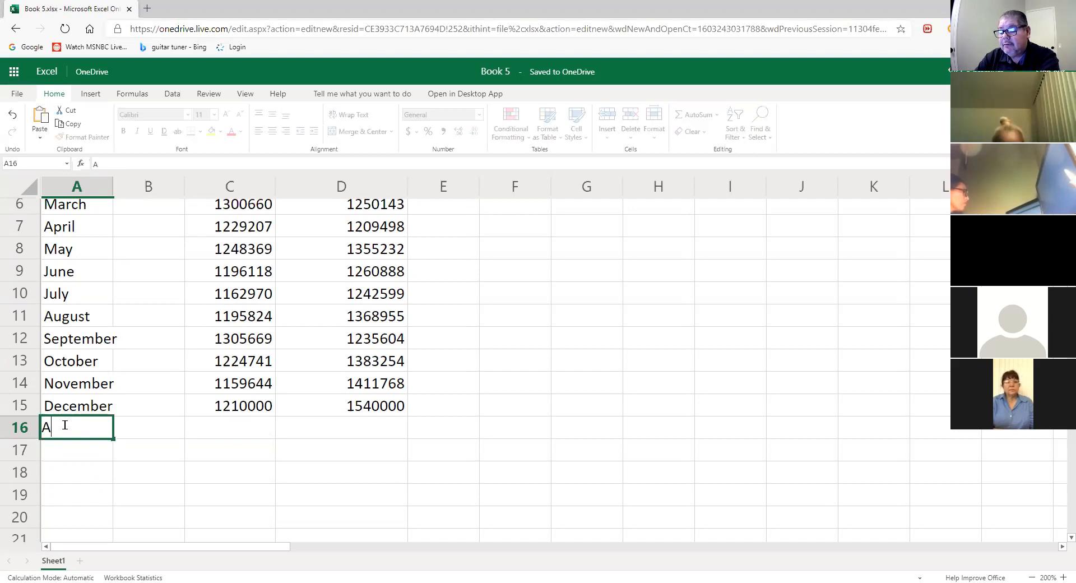
{"action": "type", "text": "verage"}
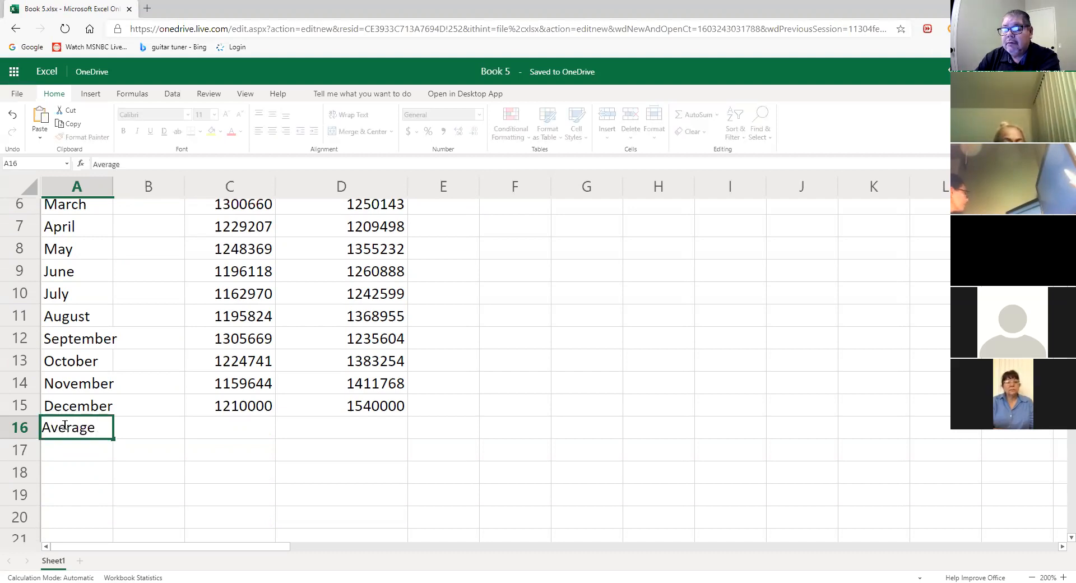
{"action": "key", "text": "Return"}
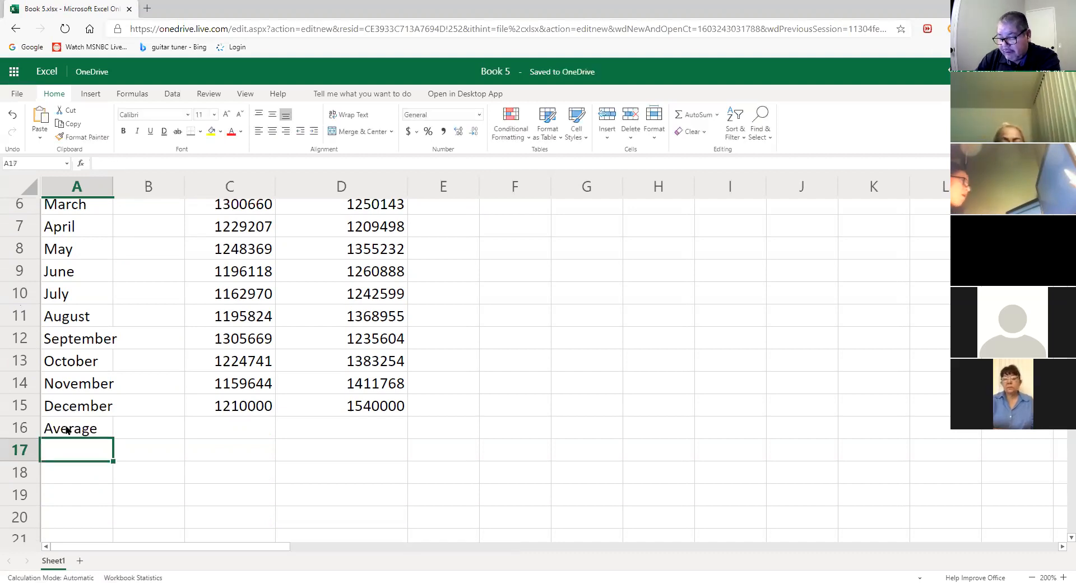
{"action": "type", "text": "Highest"}
{"action": "key", "text": "Return"}
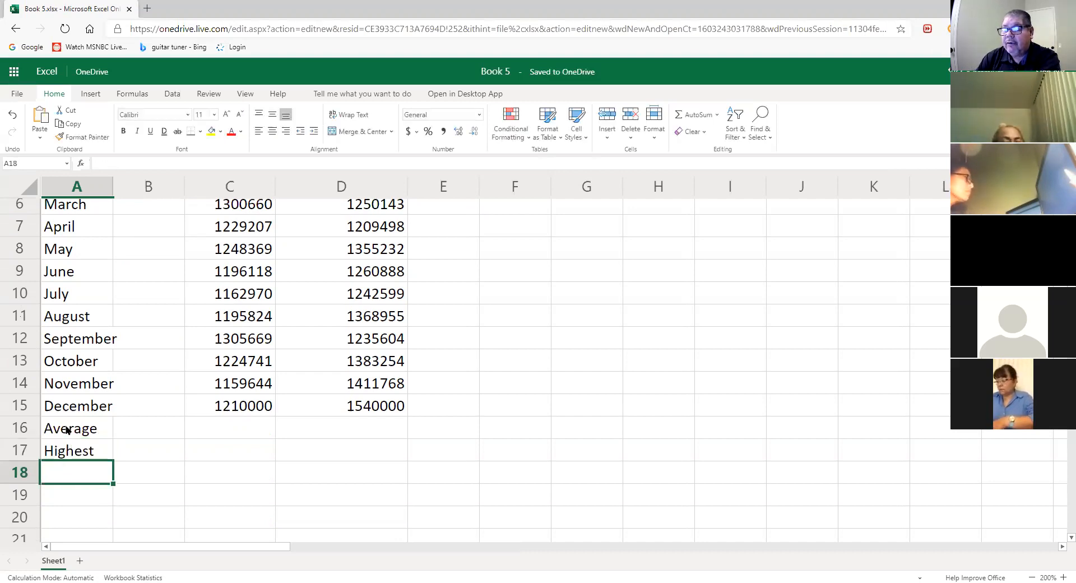
{"action": "type", "text": "Lowest"}
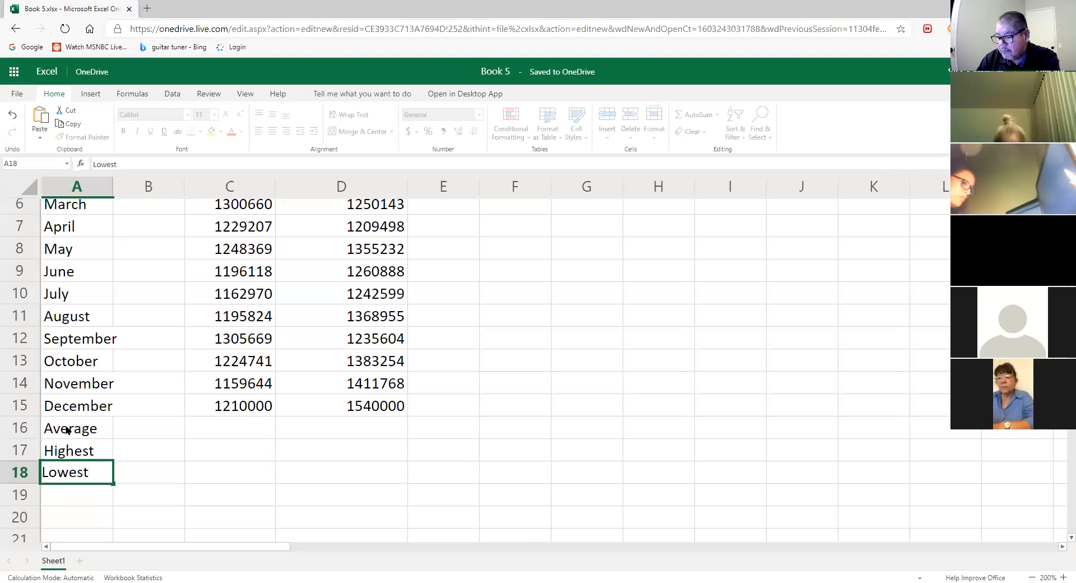
{"action": "key", "text": "Return"}
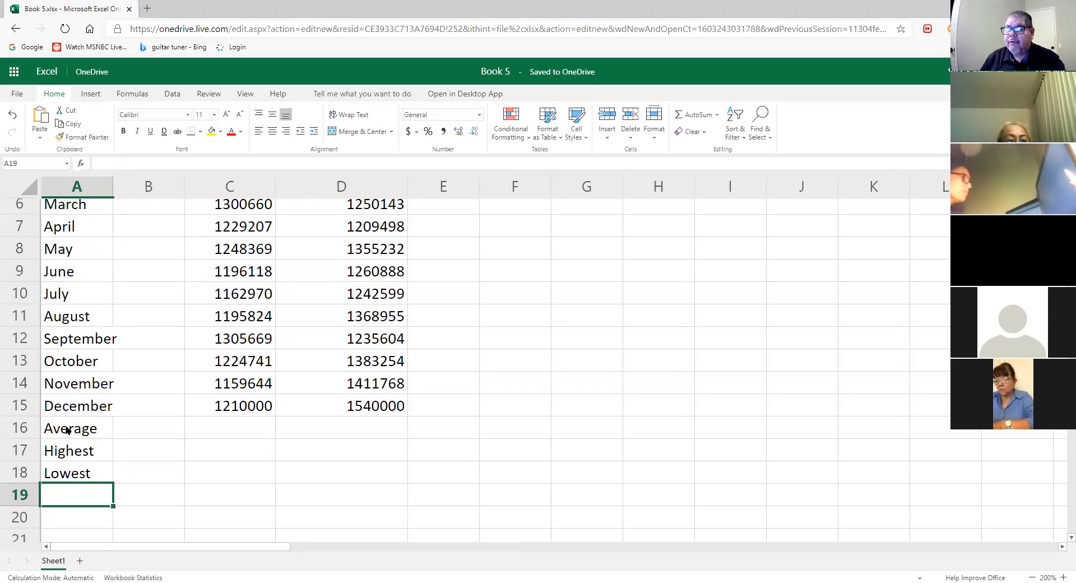
{"action": "scroll", "coordinate": [267, 474], "scroll_direction": "up", "scroll_amount": 2}
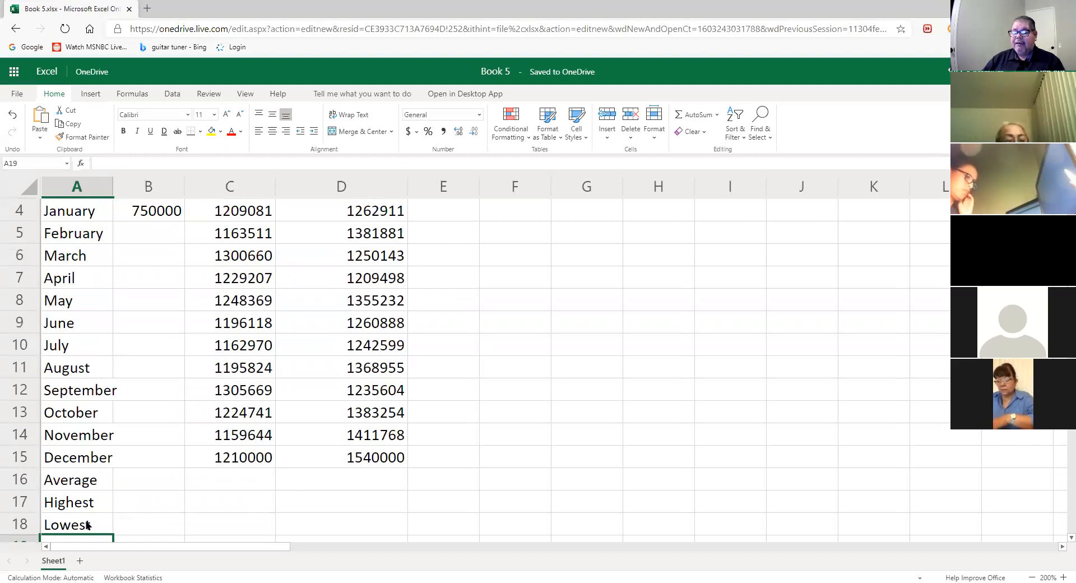
{"action": "left_click", "coordinate": [647, 513]}
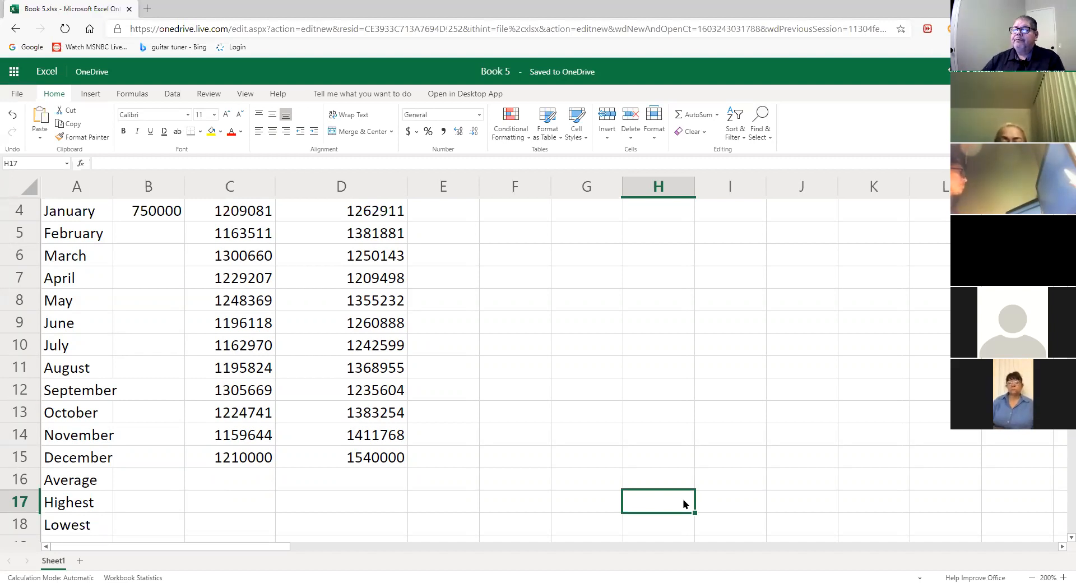
{"action": "scroll", "coordinate": [567, 364], "scroll_direction": "up", "scroll_amount": 1}
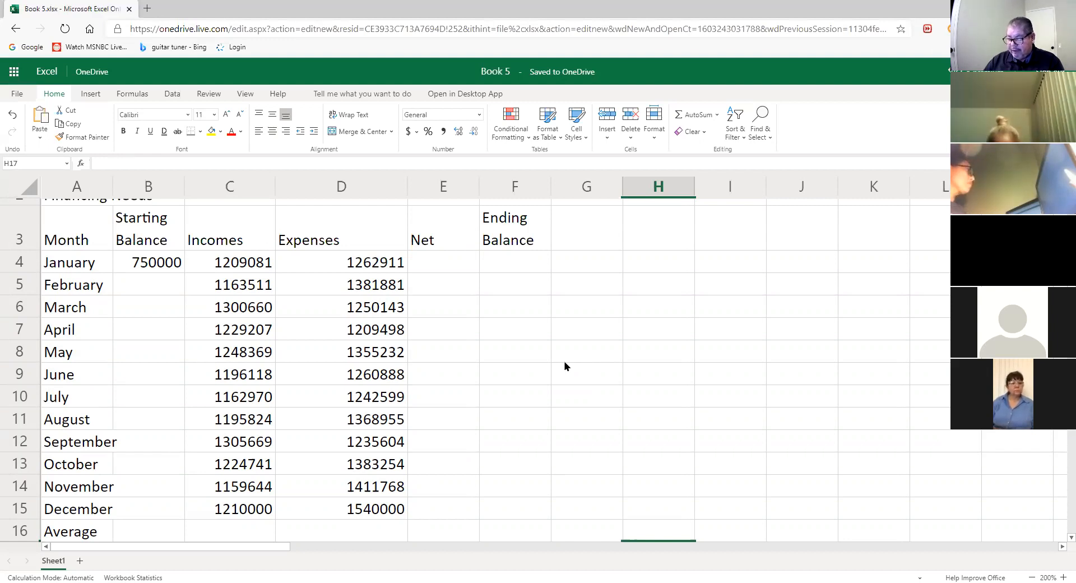
{"action": "left_click", "coordinate": [501, 268]}
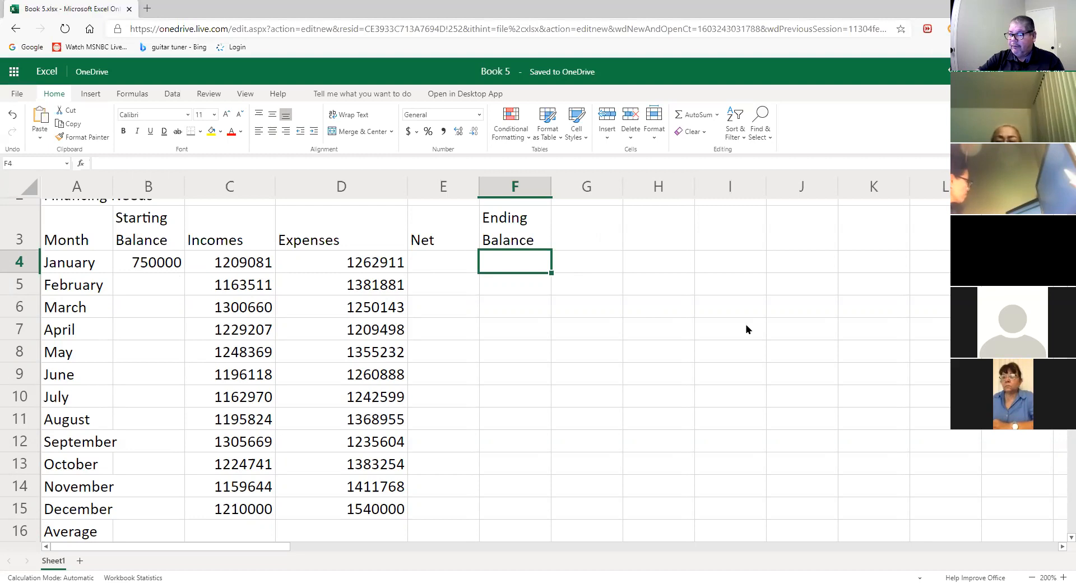
- Enter =B4+C4-D4 in F4, adding January's balance and income and subtracting expenses
{"action": "type", "text": "="}
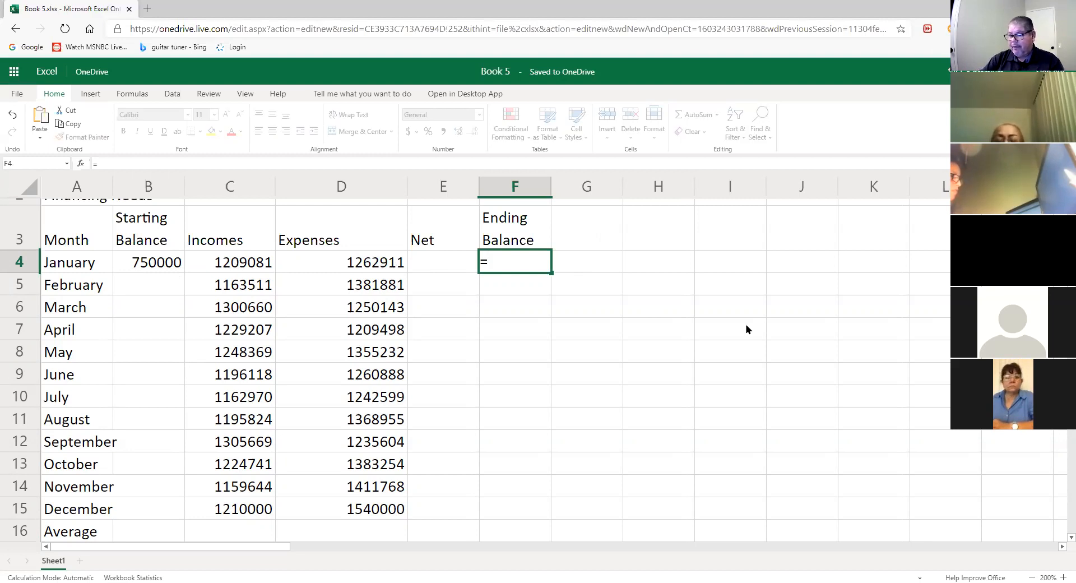
{"action": "left_click", "coordinate": [169, 266]}
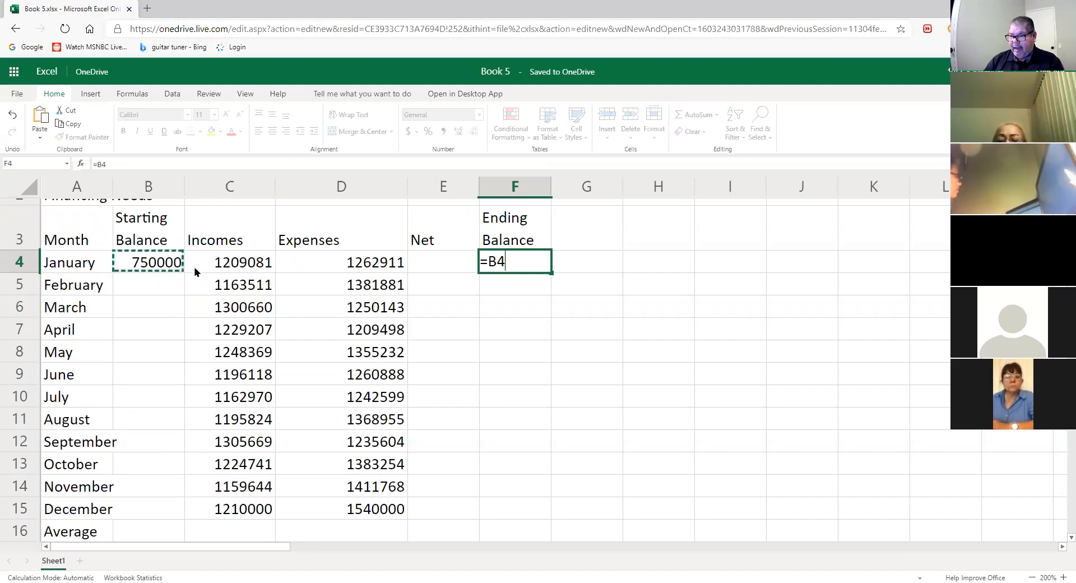
{"action": "type", "text": "+"}
{"action": "left_click", "coordinate": [241, 271]}
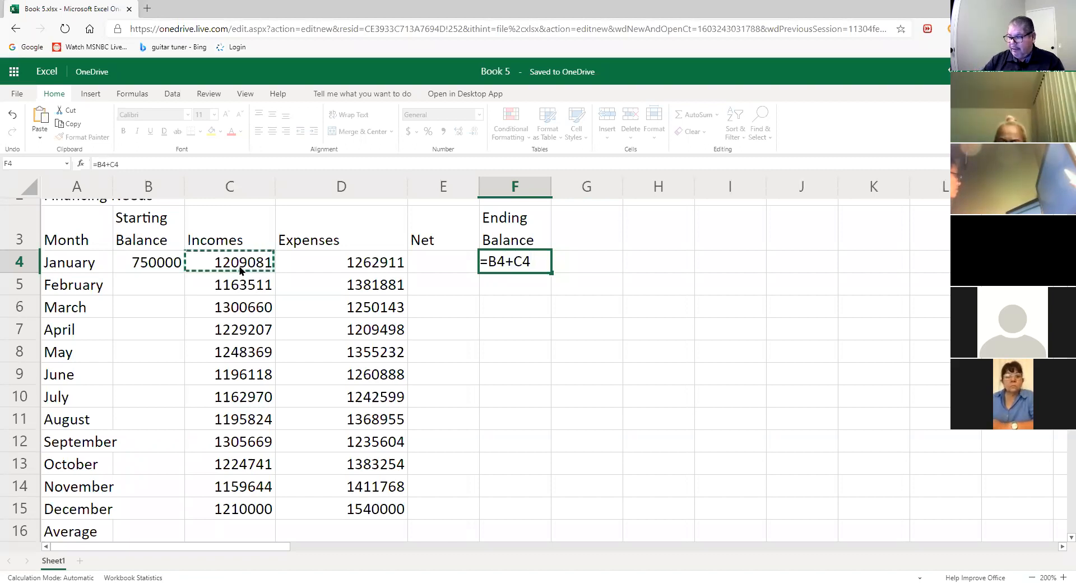
{"action": "type", "text": "-"}
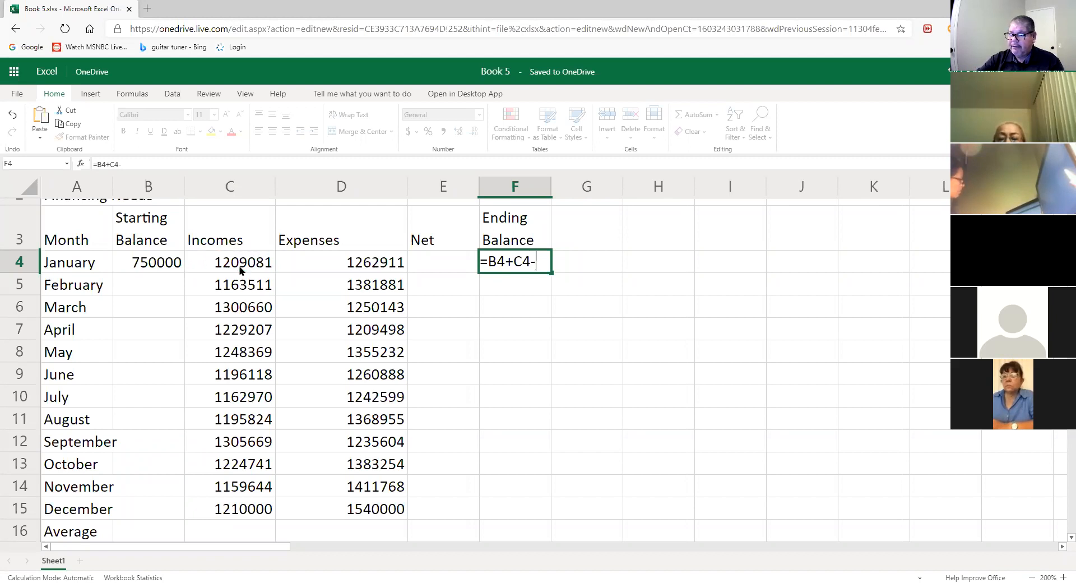
{"action": "left_click", "coordinate": [367, 266]}
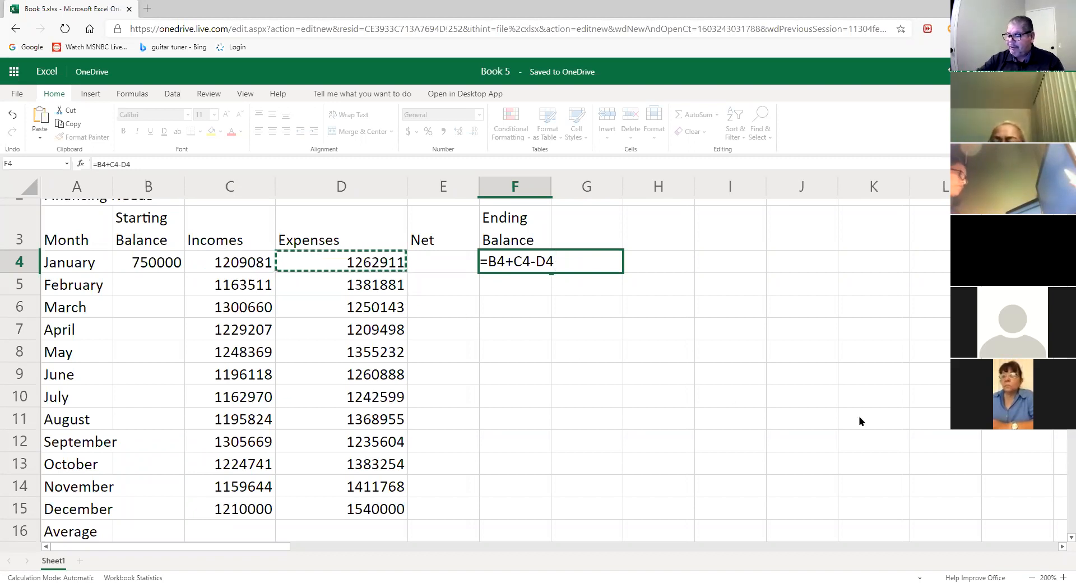
{"action": "key", "text": "Return"}
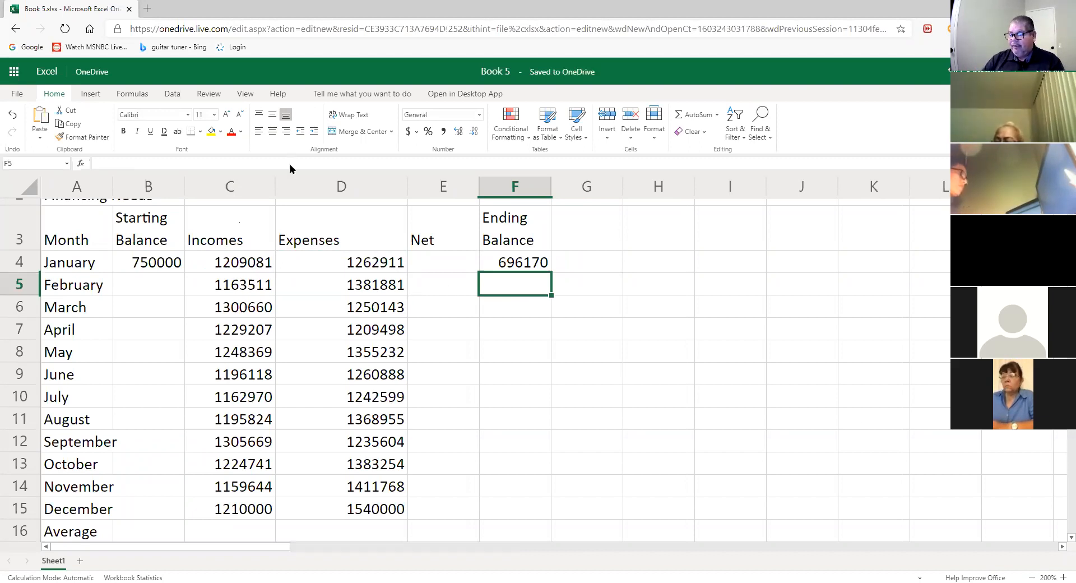
- Reopen cell F4 to display its =B4+C4-D4 formula
{"action": "double_click", "coordinate": [514, 265]}
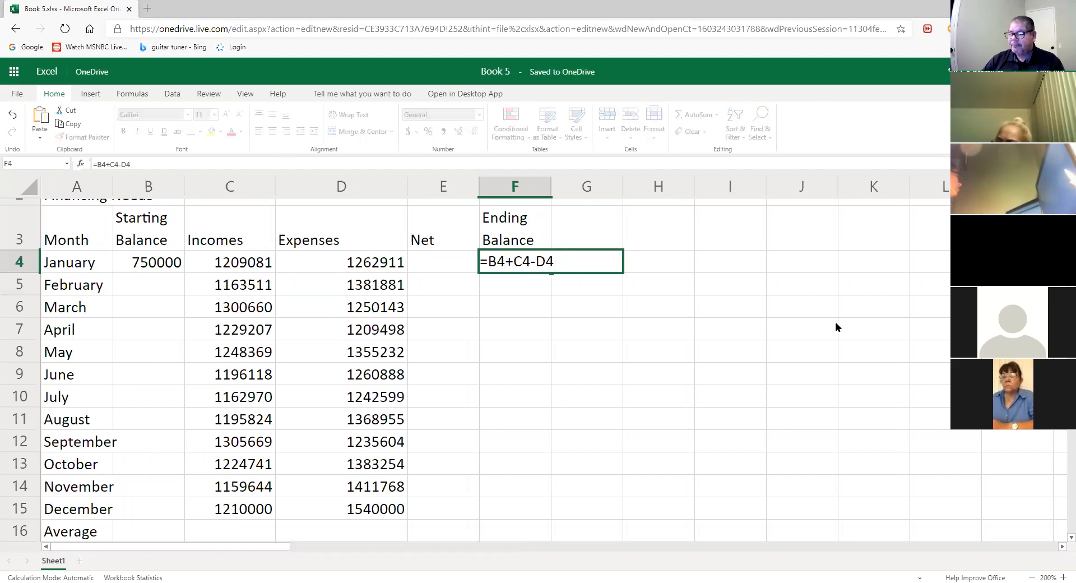
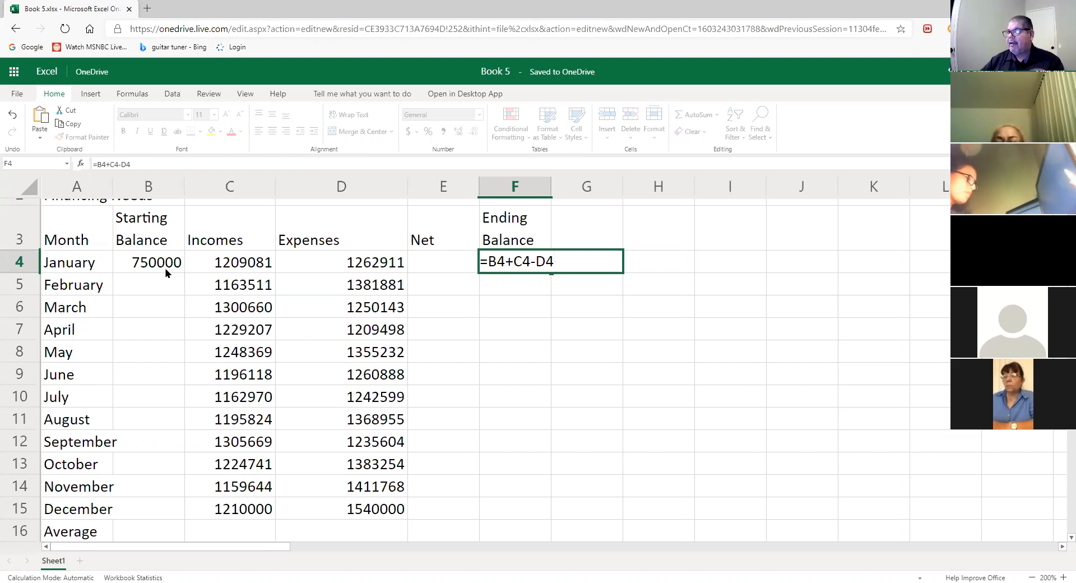
- Confirm =B4+C4-D4 in F4 so January's ending balance shows 696170
{"action": "key", "text": "ctrl+Return"}
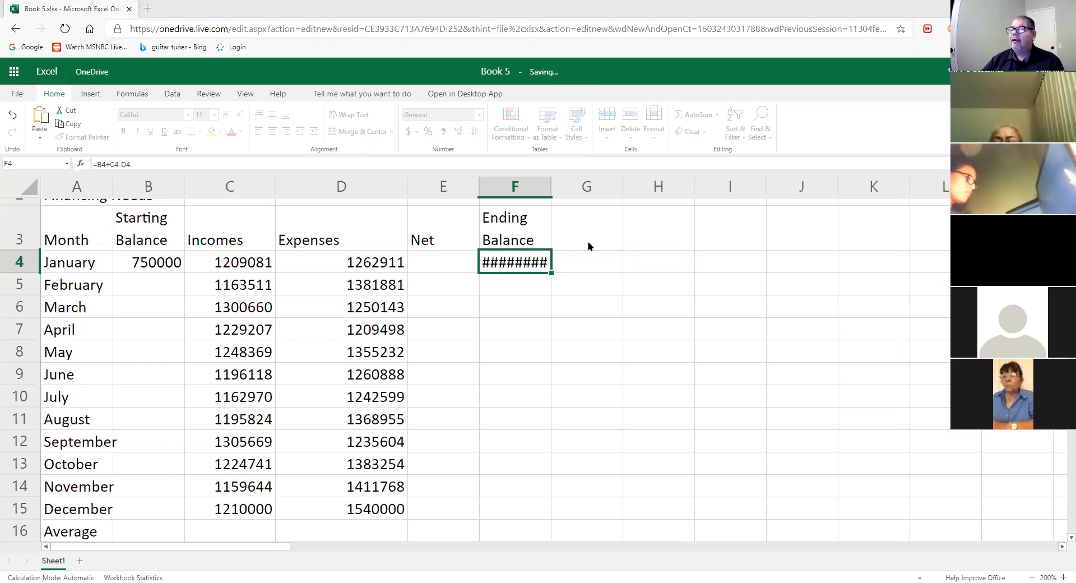
{"action": "mouse_move", "coordinate": [138, 234]}
{"action": "left_mouse_down"}
{"action": "mouse_move", "coordinate": [115, 269]}
{"action": "mouse_move", "coordinate": [188, 264]}
{"action": "mouse_move", "coordinate": [140, 227]}
{"action": "left_mouse_up"}
{"action": "mouse_move", "coordinate": [541, 277]}
{"action": "left_mouse_down"}
{"action": "mouse_move", "coordinate": [578, 266]}
{"action": "mouse_move", "coordinate": [481, 229]}
{"action": "mouse_move", "coordinate": [481, 272]}
{"action": "mouse_move", "coordinate": [556, 281]}
{"action": "left_mouse_up"}
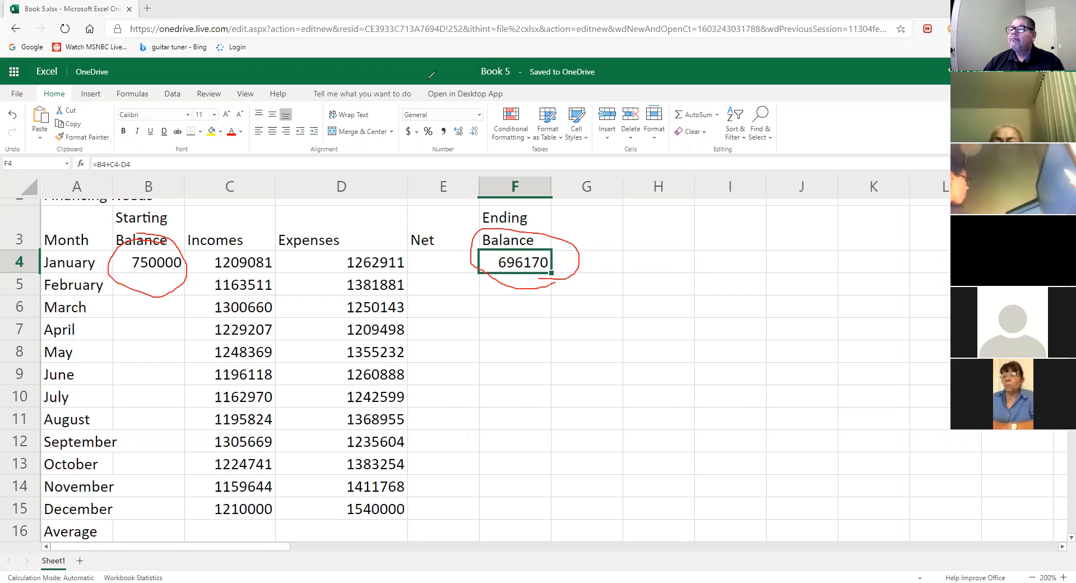
{"action": "left_click", "coordinate": [662, 92]}
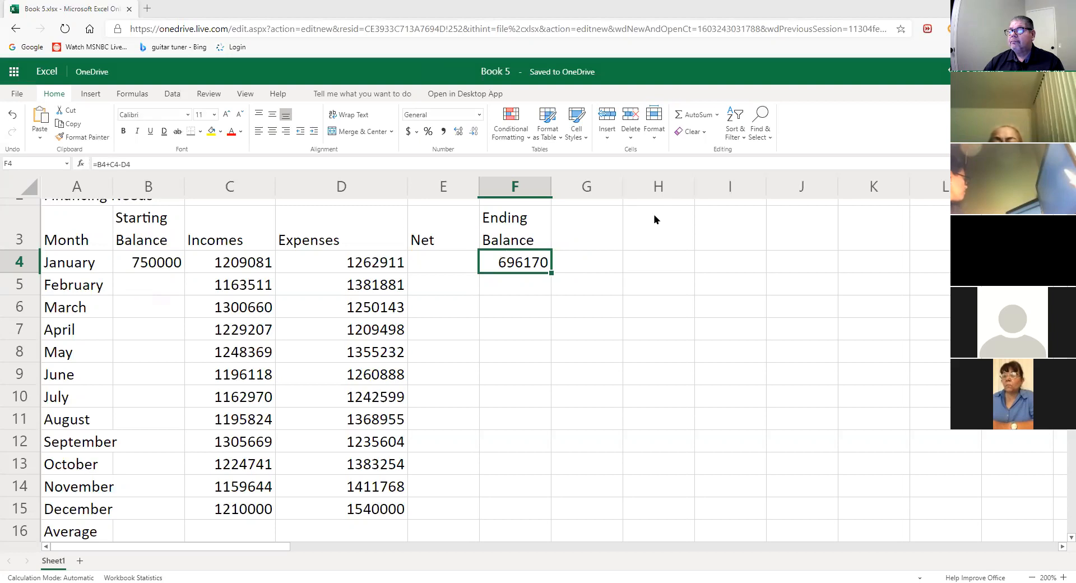
{"action": "left_click", "coordinate": [617, 261]}
{"action": "left_click", "coordinate": [519, 265]}
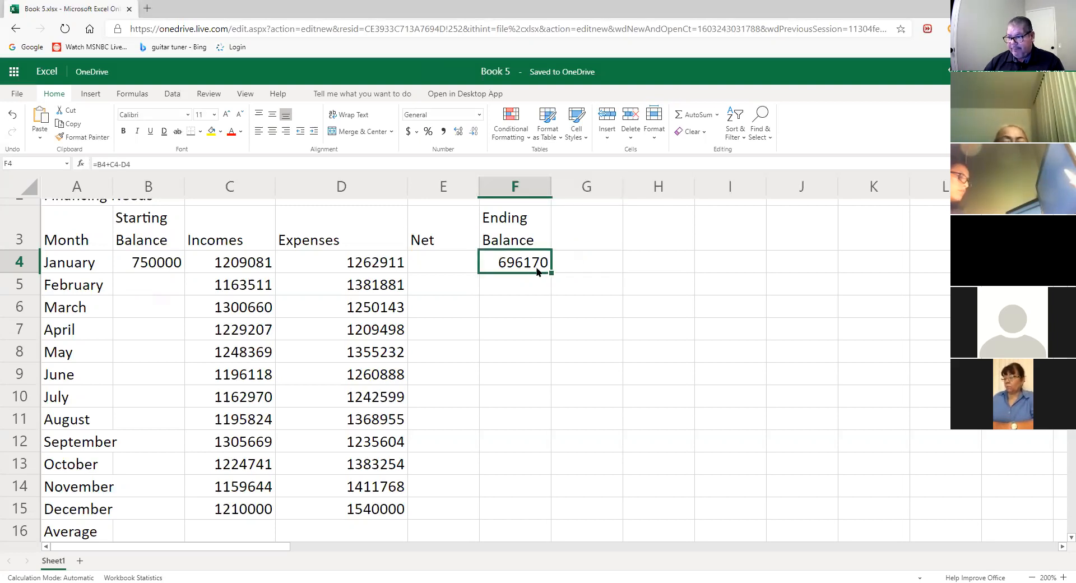
{"action": "left_click", "coordinate": [157, 288]}
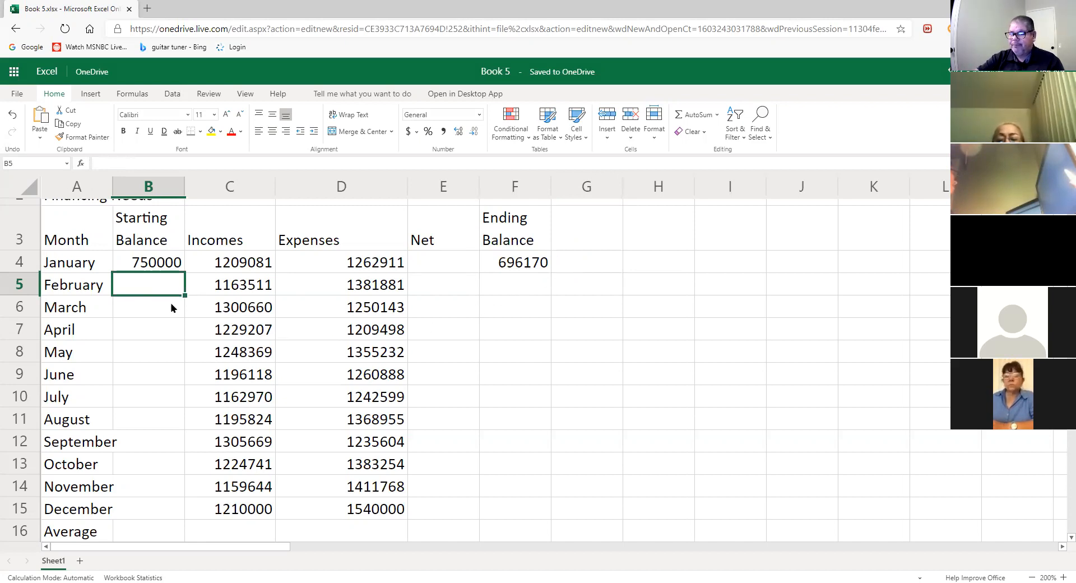
- Set B5 to =F4 so February starts at 696170, then recheck F4's formula
{"action": "type", "text": "="}
{"action": "left_click", "coordinate": [522, 266]}
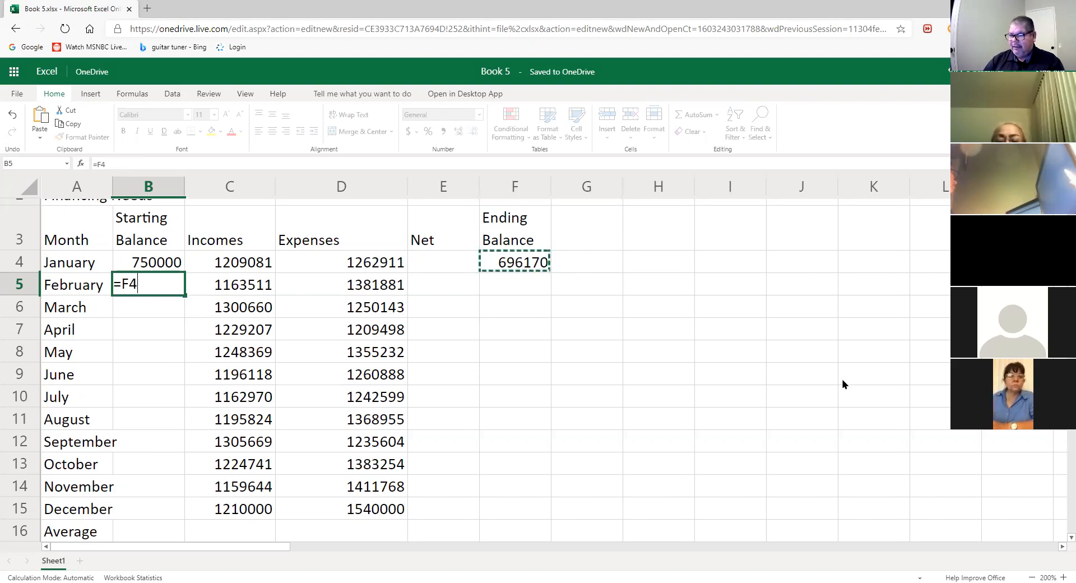
{"action": "key", "text": "Return"}
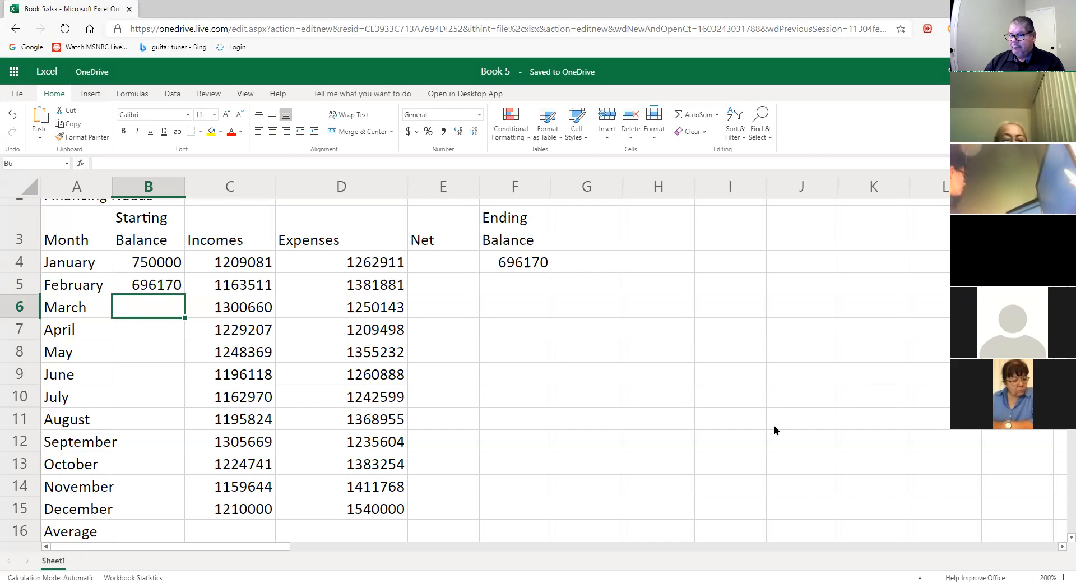
{"action": "double_click", "coordinate": [533, 263]}
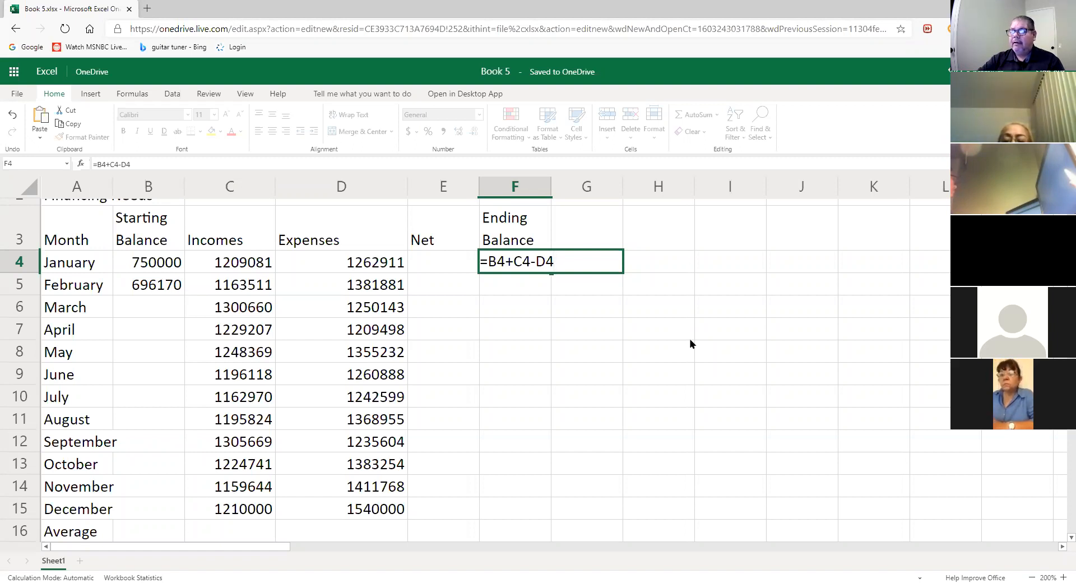
- Enter =B5+C5-D5 in F5 for February's ending balance
{"action": "key", "text": "Return"}
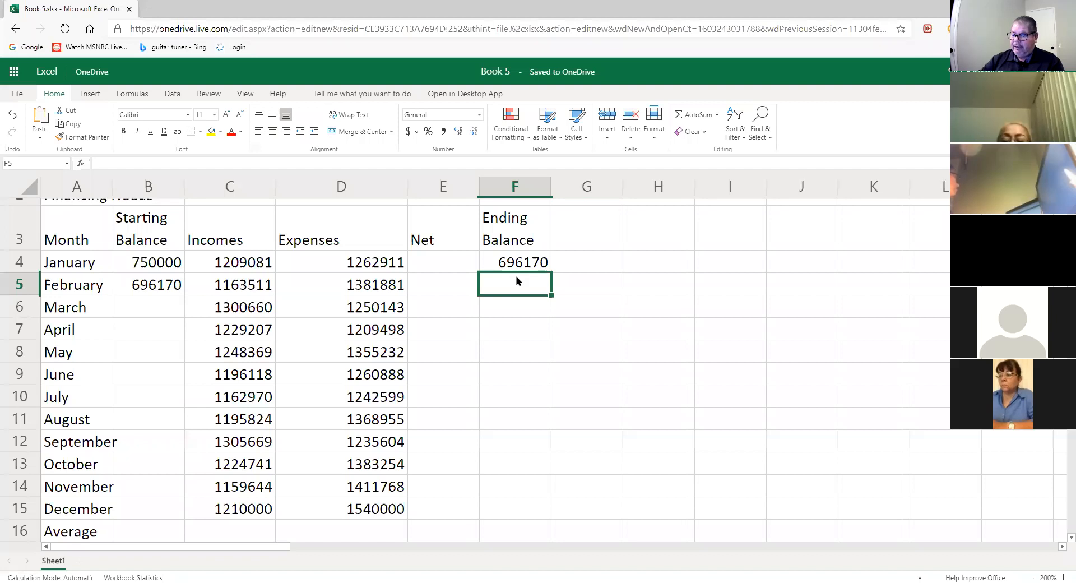
{"action": "type", "text": "="}
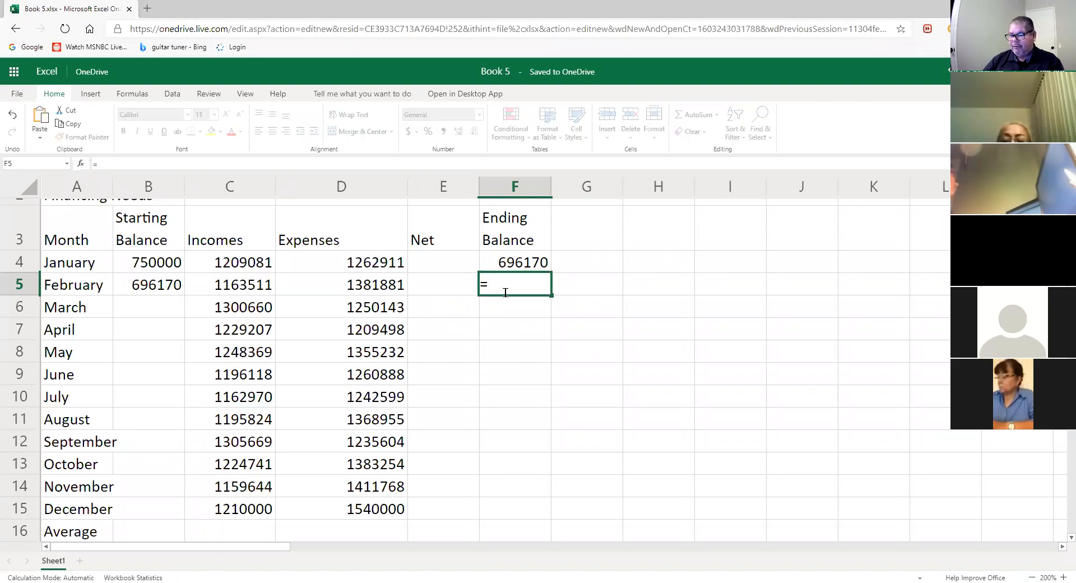
{"action": "left_click", "coordinate": [158, 291]}
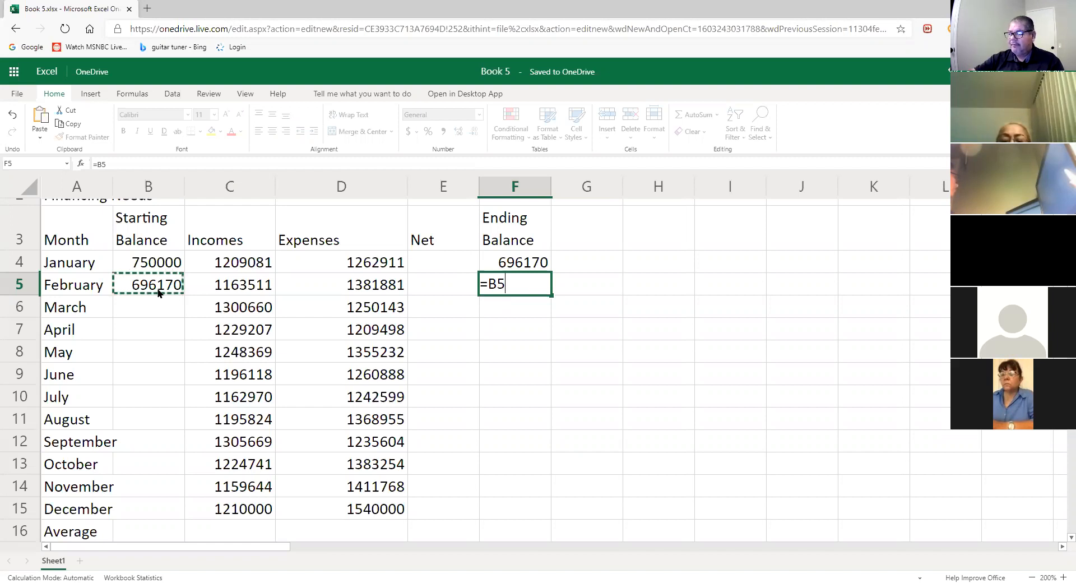
{"action": "type", "text": "+"}
{"action": "left_click", "coordinate": [251, 289]}
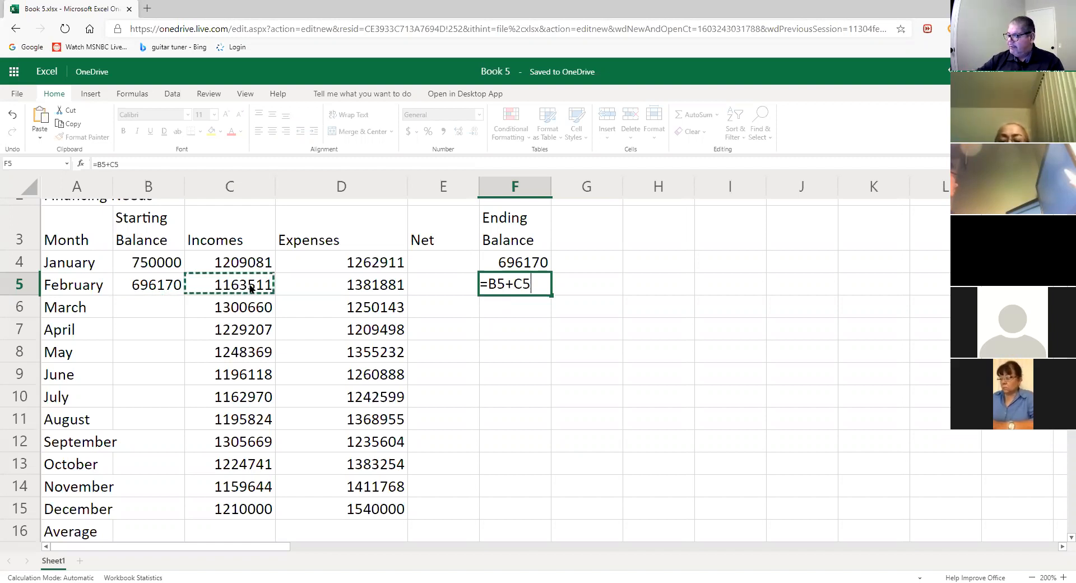
{"action": "type", "text": "-"}
{"action": "left_click", "coordinate": [383, 286]}
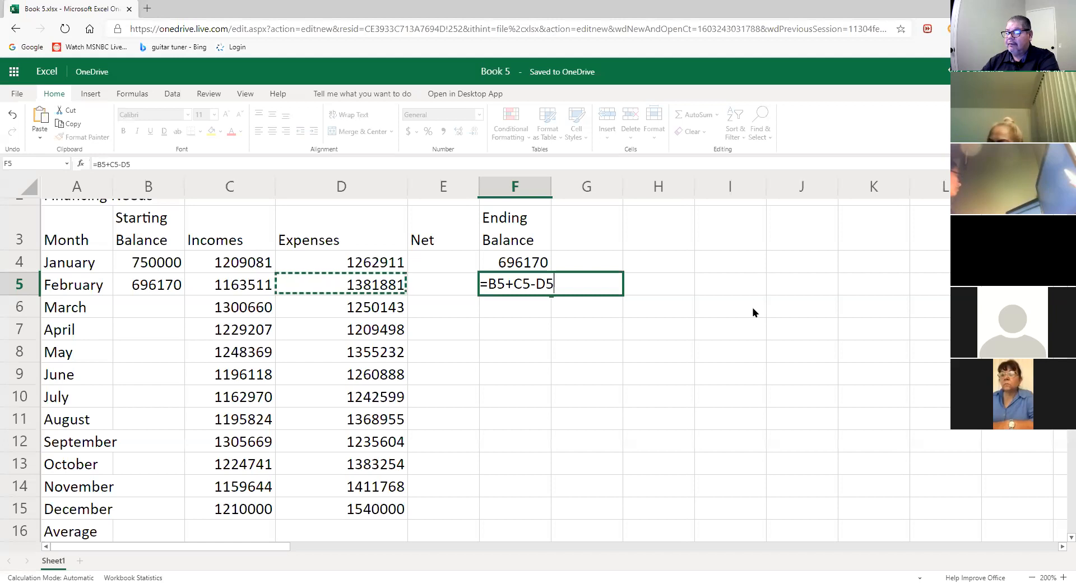
{"action": "key", "text": "Return"}
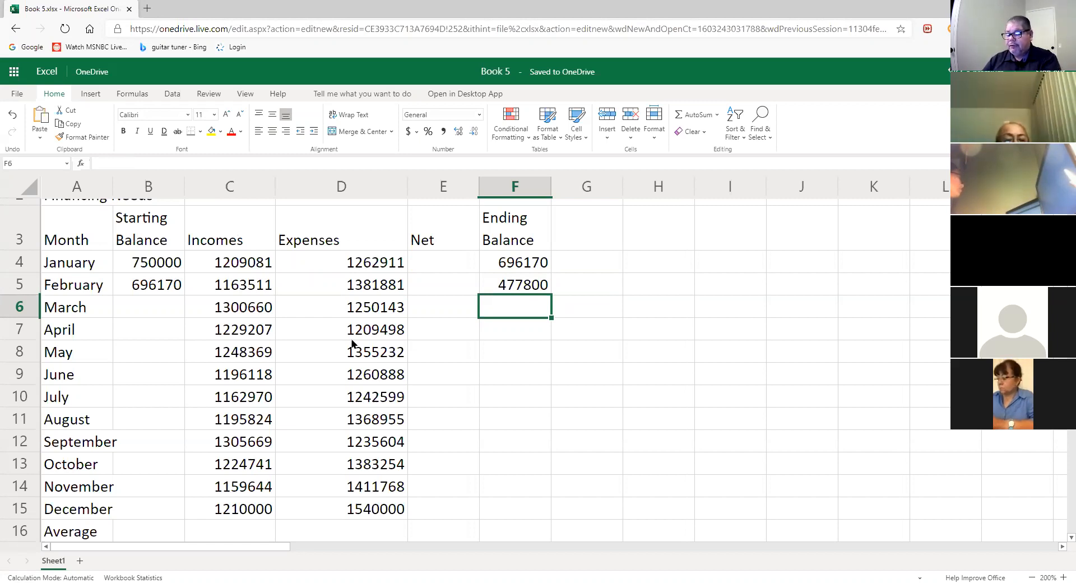
- Correct February's income in C5 to 1163811, so F5 updates to 478100
{"action": "left_click", "coordinate": [252, 288]}
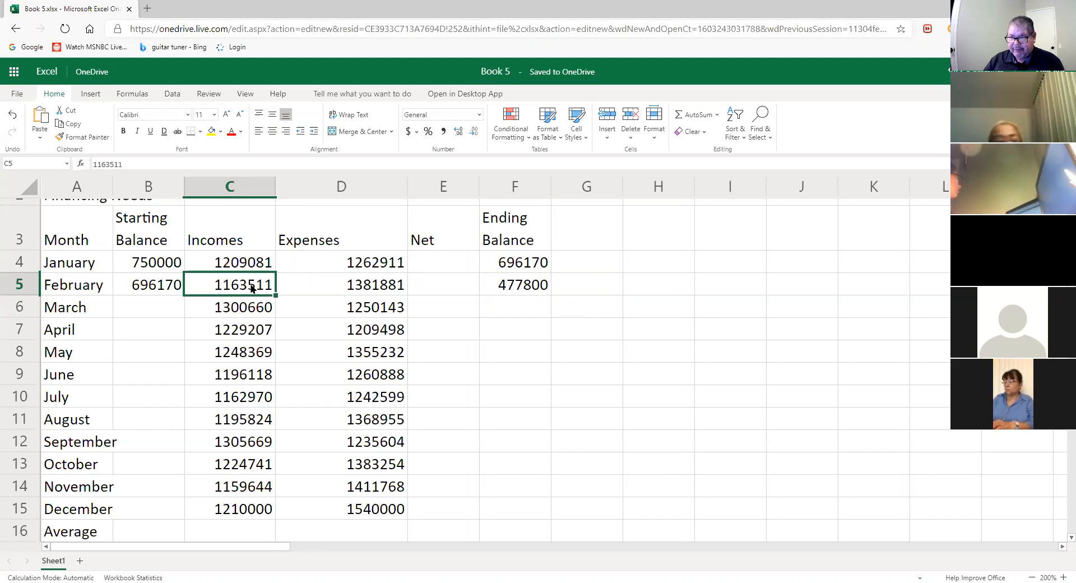
{"action": "double_click", "coordinate": [251, 289]}
{"action": "left_click", "coordinate": [227, 285]}
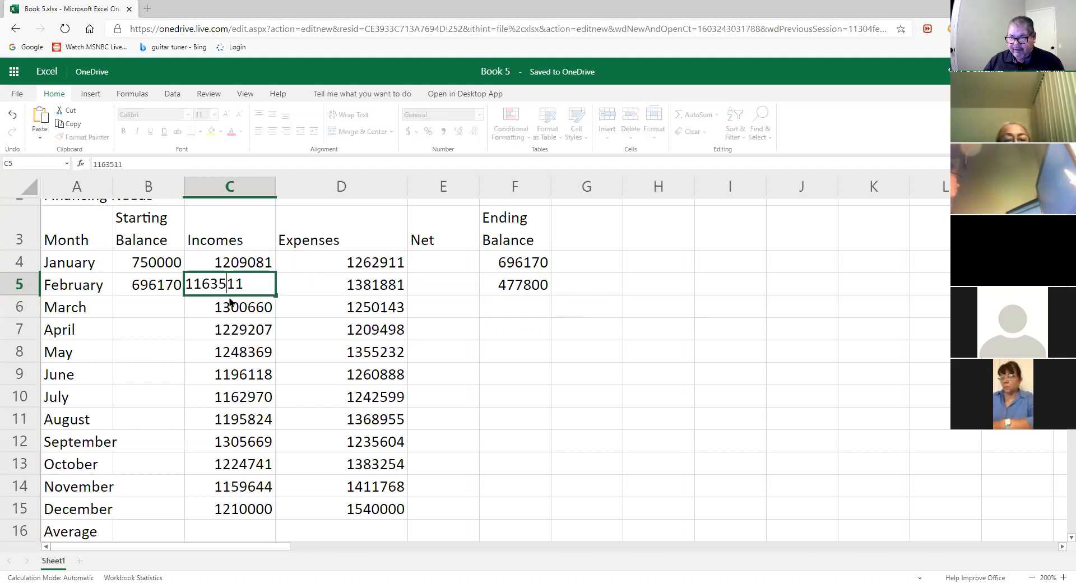
{"action": "key", "text": "BackSpace"}
{"action": "type", "text": "8"}
{"action": "key", "text": "Return"}
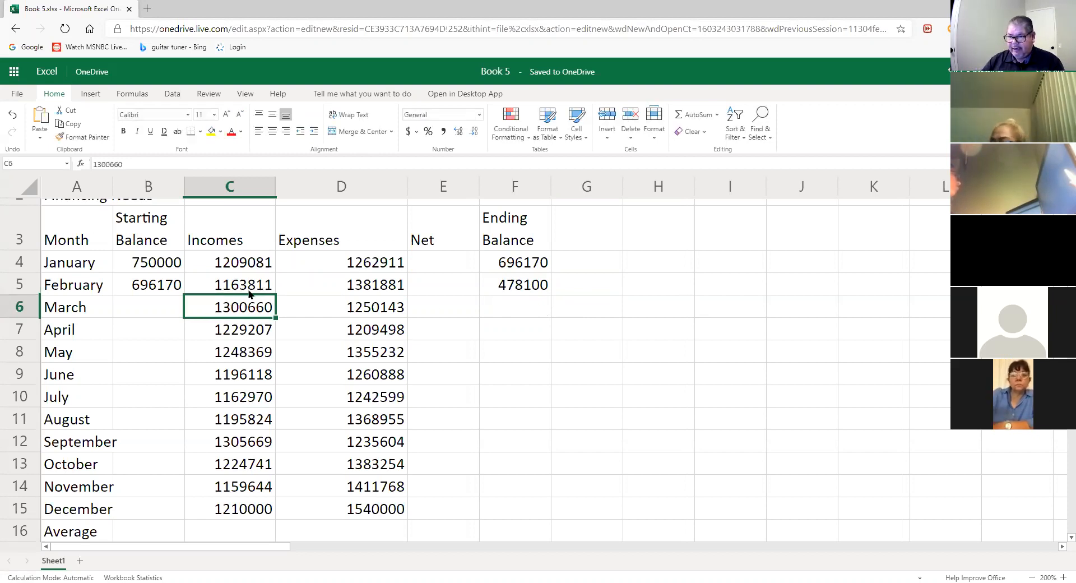
{"action": "left_click", "coordinate": [254, 289]}
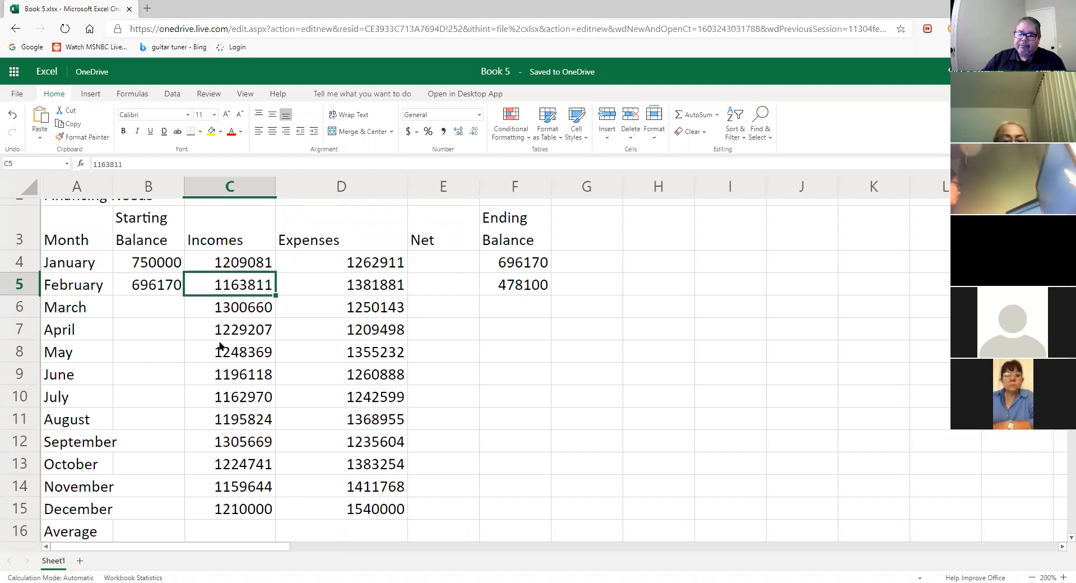
{"action": "left_click", "coordinate": [159, 309]}
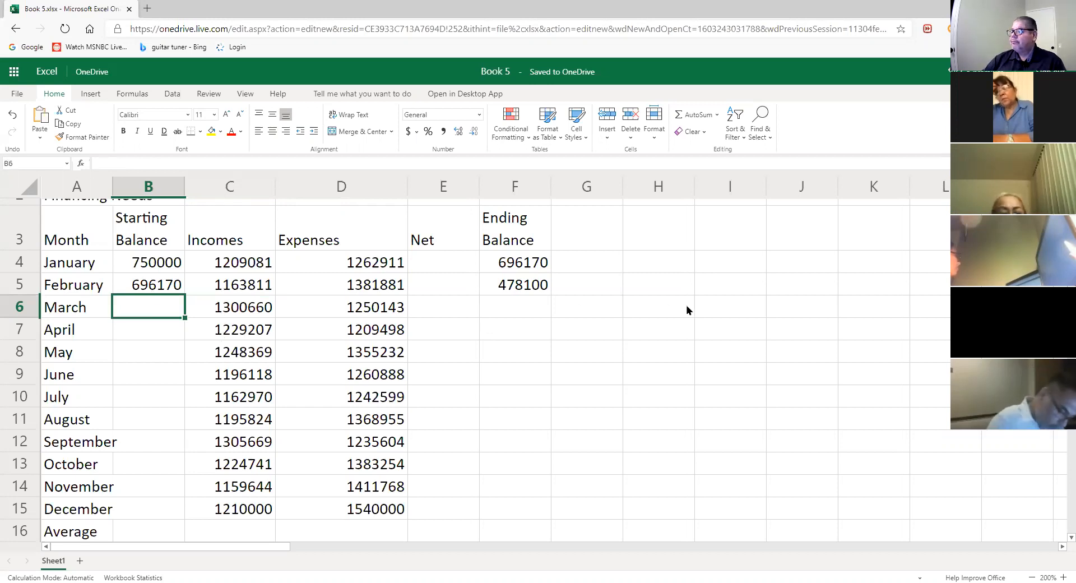
{"action": "left_click", "coordinate": [527, 288]}
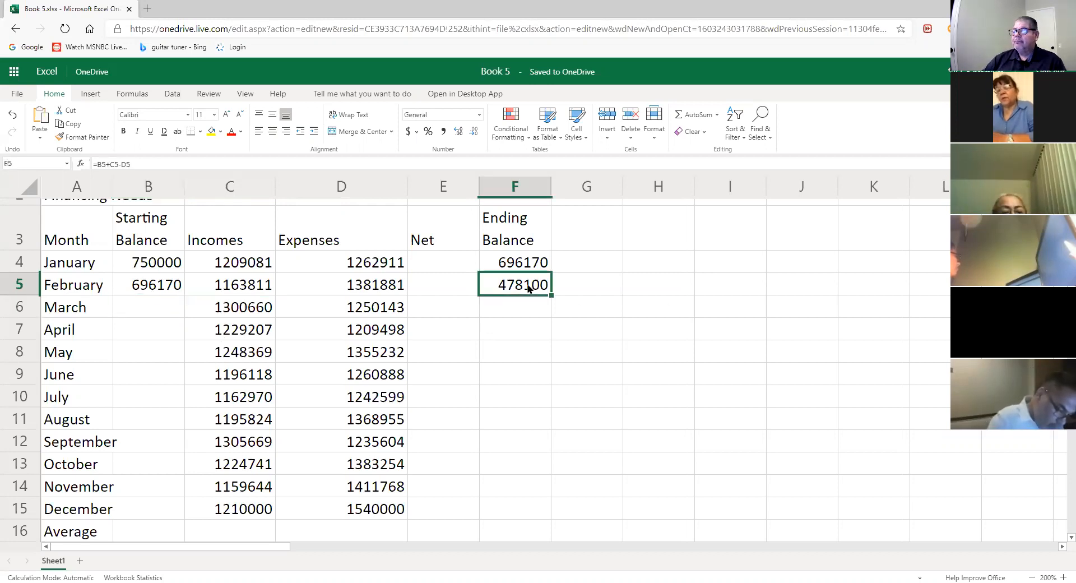
{"action": "double_click", "coordinate": [528, 288]}
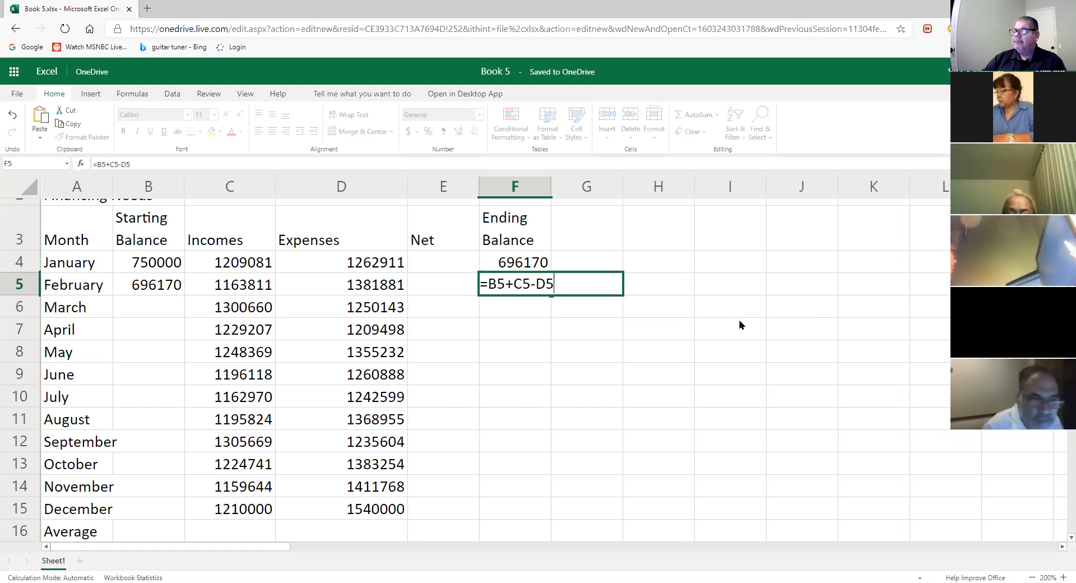
{"action": "double_click", "coordinate": [527, 261]}
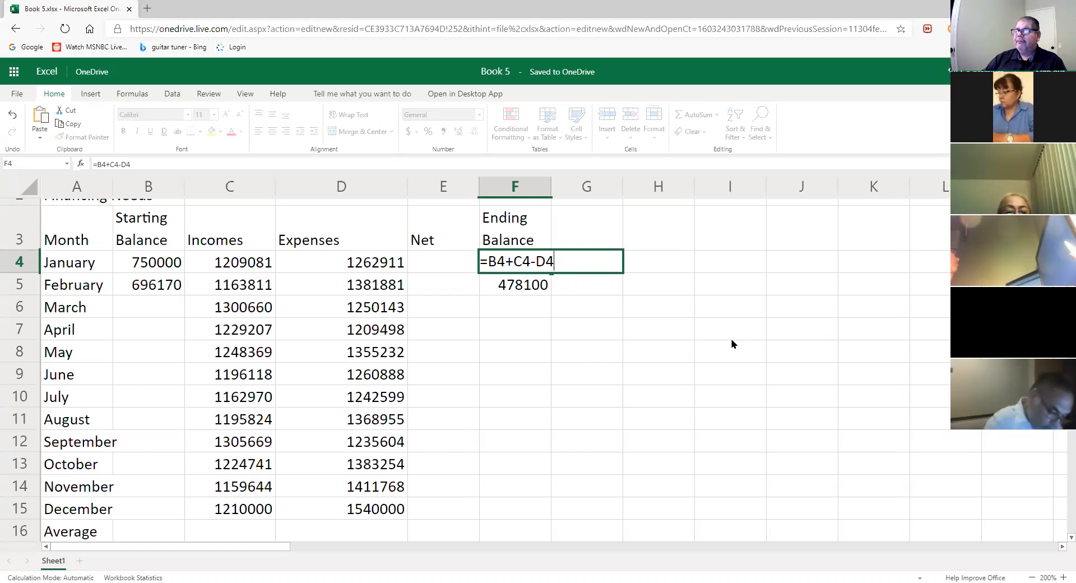
{"action": "left_click", "coordinate": [506, 286]}
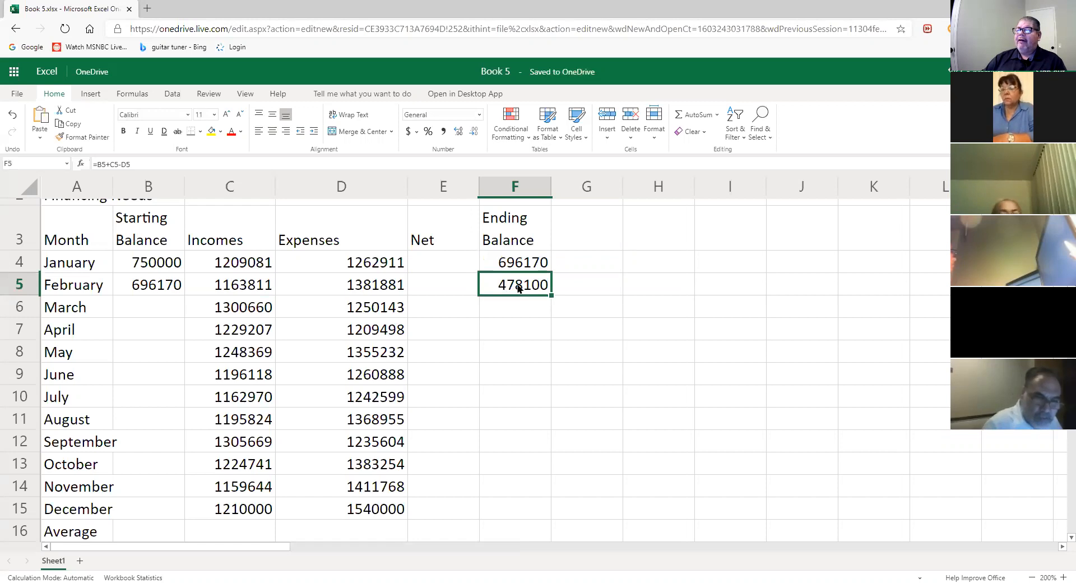
{"action": "double_click", "coordinate": [519, 288]}
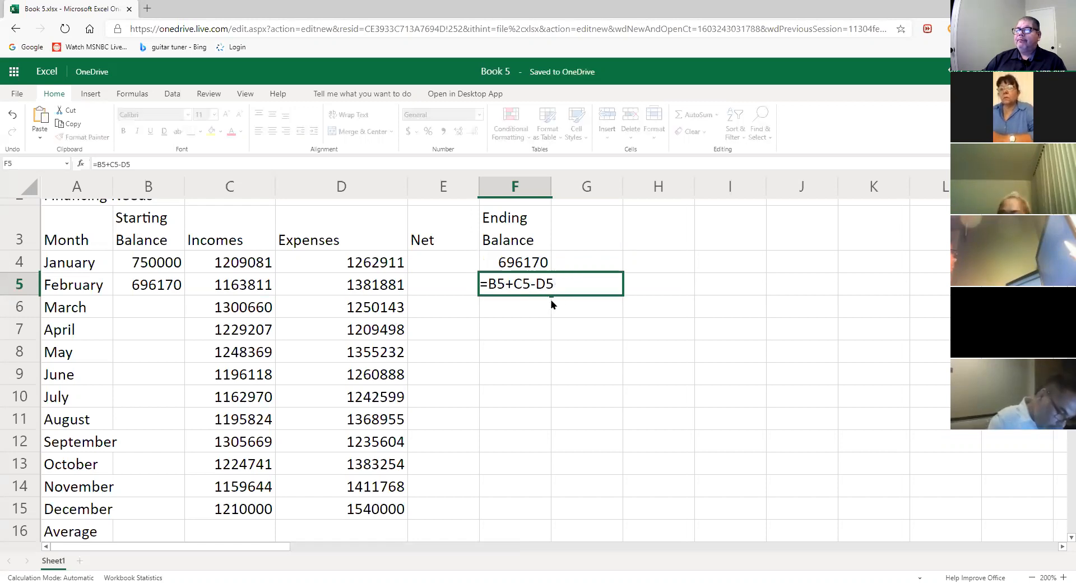
{"action": "key", "text": "Return"}
{"action": "left_click", "coordinate": [522, 283]}
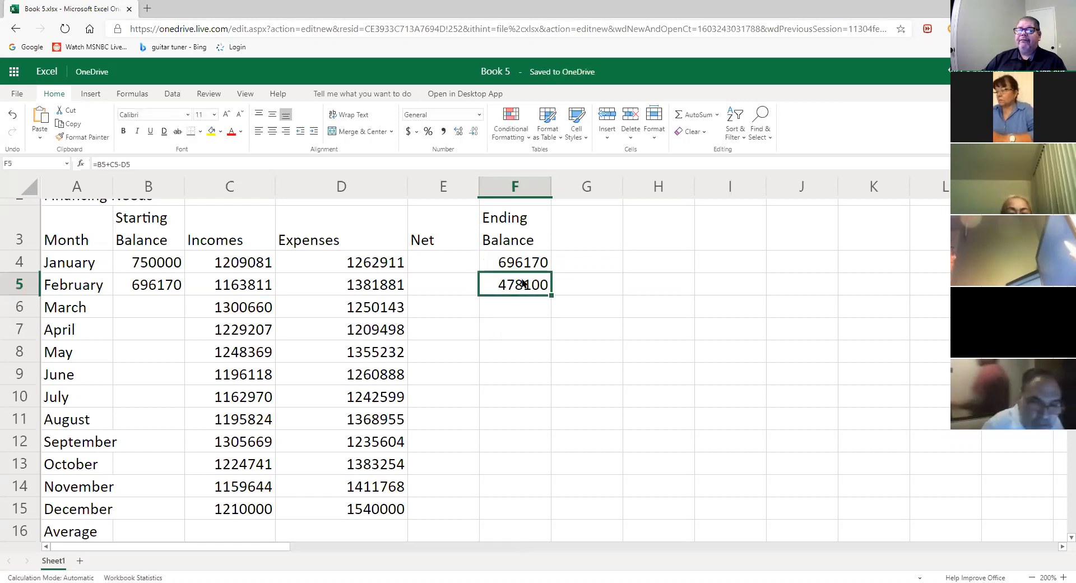
{"action": "left_click", "coordinate": [157, 308]}
- Link March's starting balance in B6 to =F5, showing 478100
{"action": "type", "text": "="}
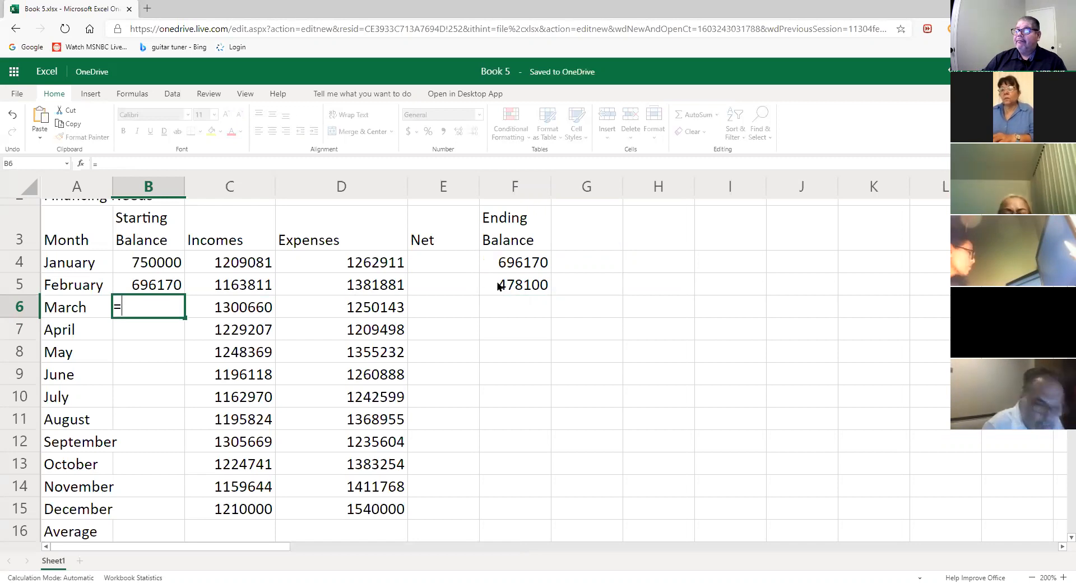
{"action": "left_click", "coordinate": [499, 284]}
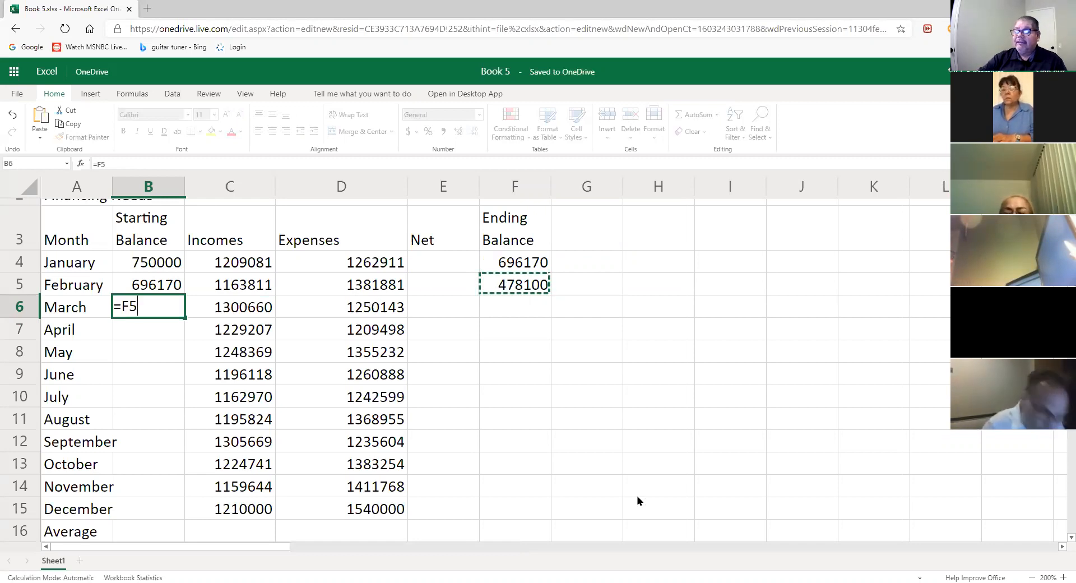
{"action": "key", "text": "Return"}
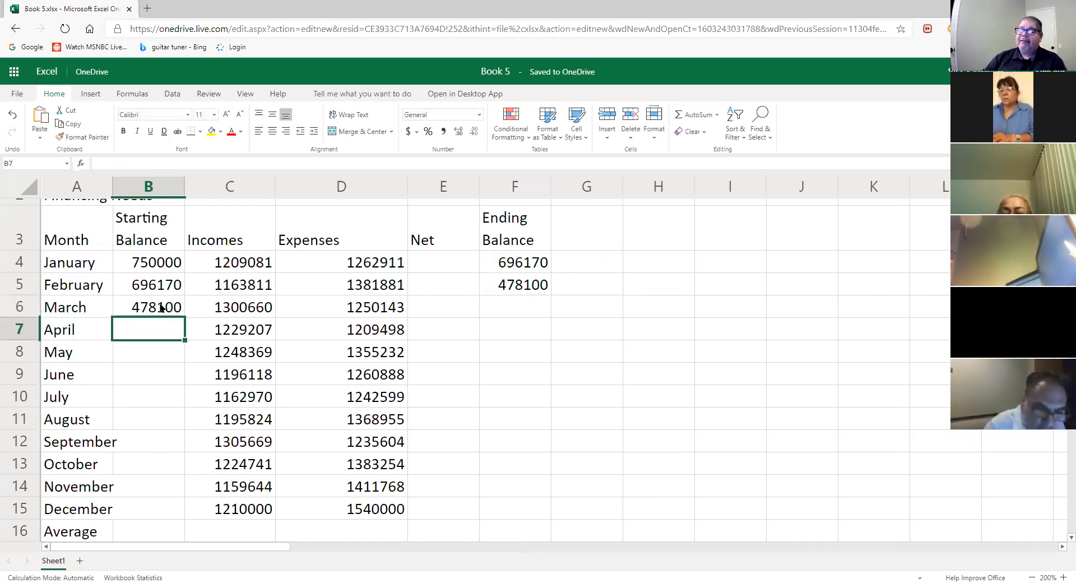
{"action": "left_click", "coordinate": [161, 307]}
{"action": "double_click", "coordinate": [161, 307]}
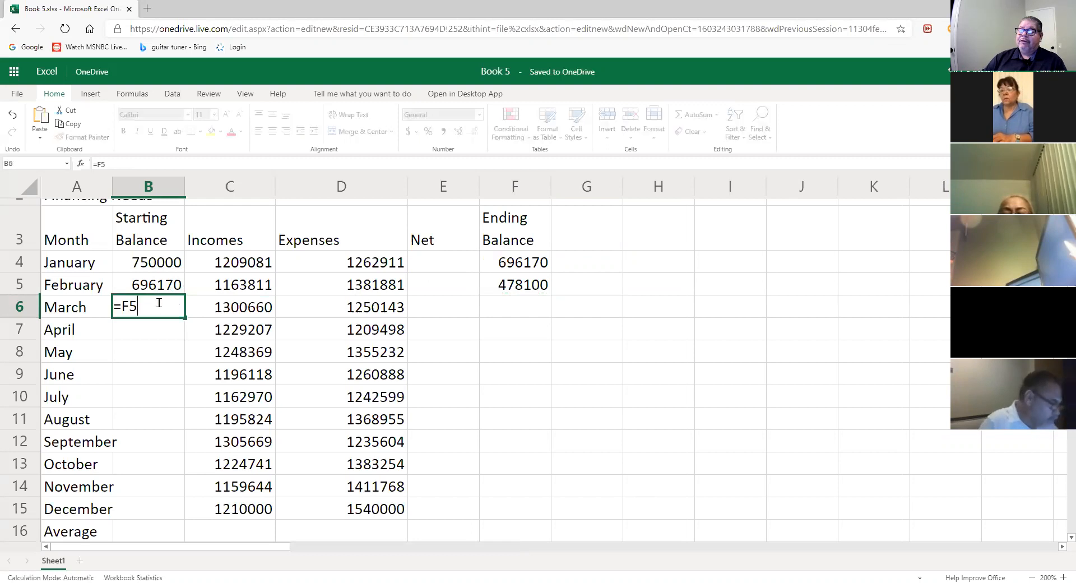
{"action": "double_click", "coordinate": [164, 284]}
{"action": "double_click", "coordinate": [163, 307]}
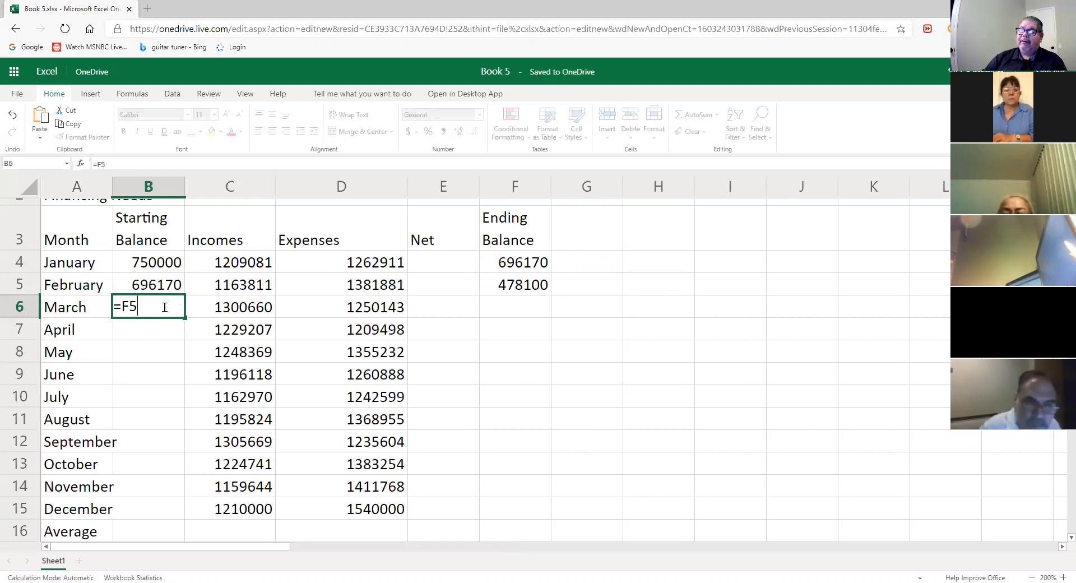
- Enter =B6+C7-D7 in F6 for March's ending balance, giving 497809
{"action": "left_click", "coordinate": [521, 313]}
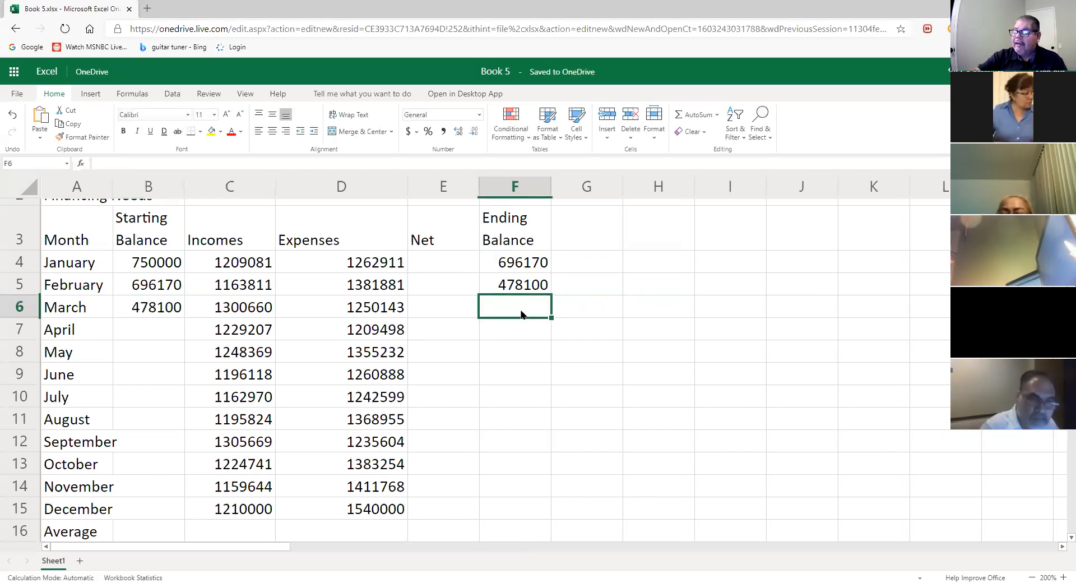
{"action": "type", "text": "="}
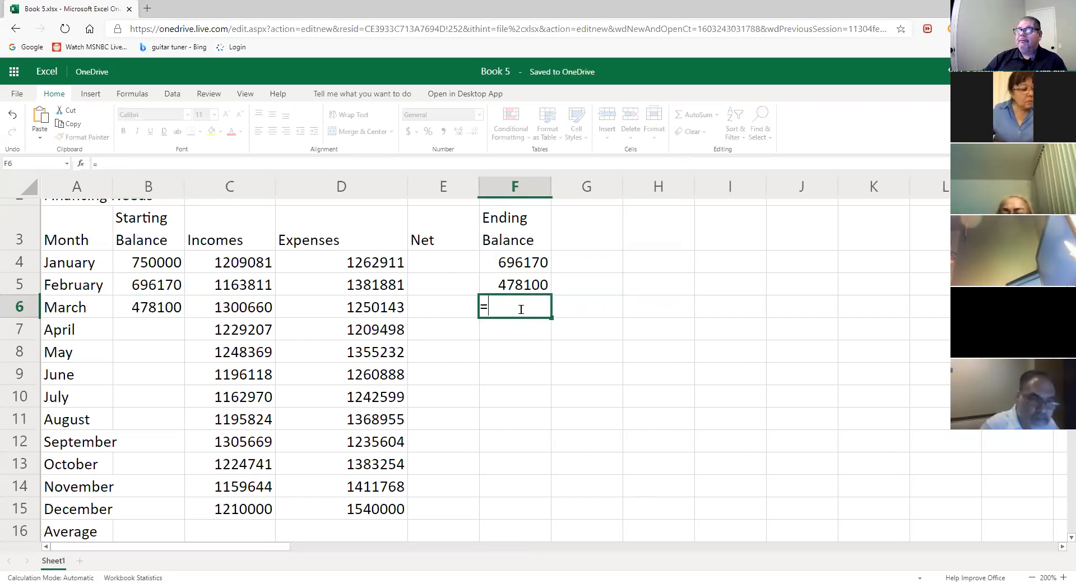
{"action": "left_click", "coordinate": [167, 306]}
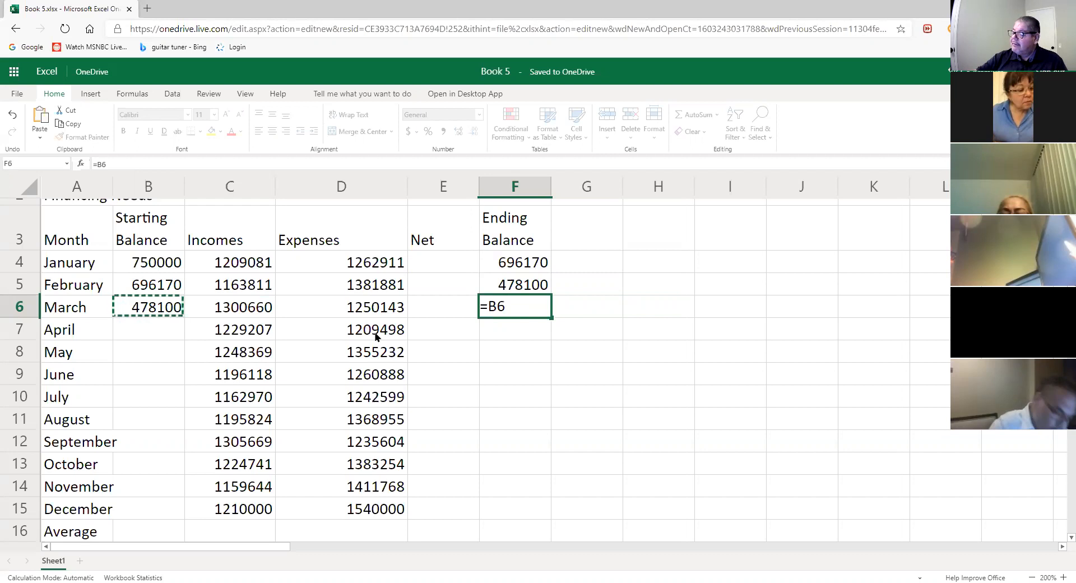
{"action": "type", "text": "+"}
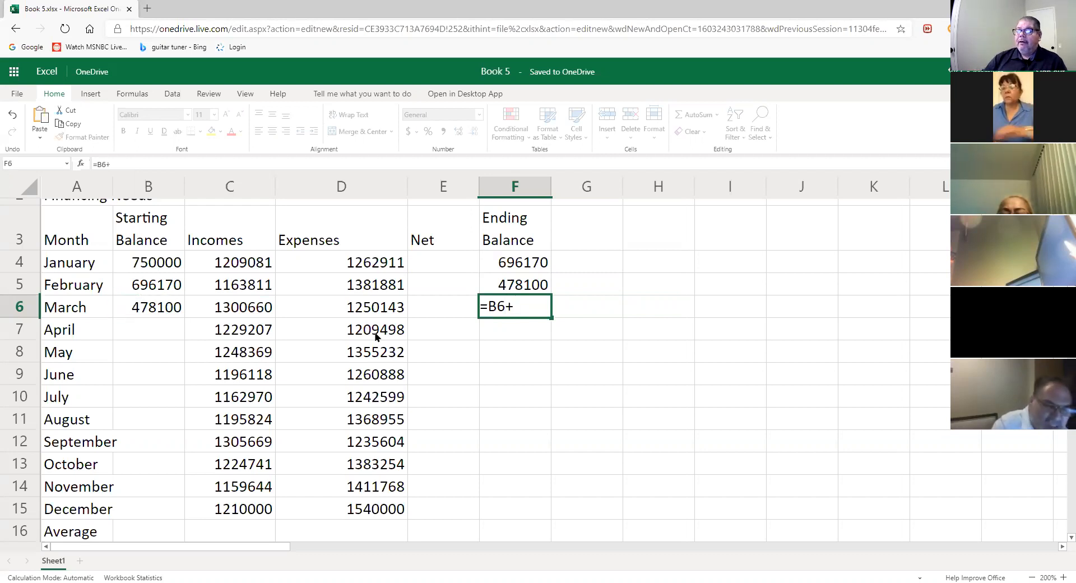
{"action": "left_click", "coordinate": [253, 333]}
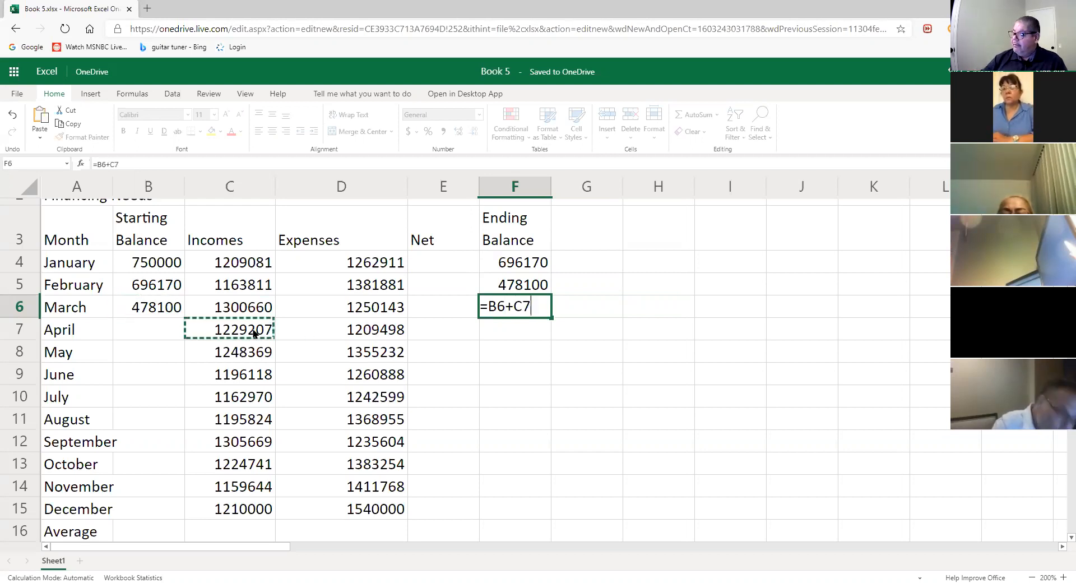
{"action": "type", "text": "-"}
{"action": "left_click", "coordinate": [381, 331]}
{"action": "key", "text": "Return"}
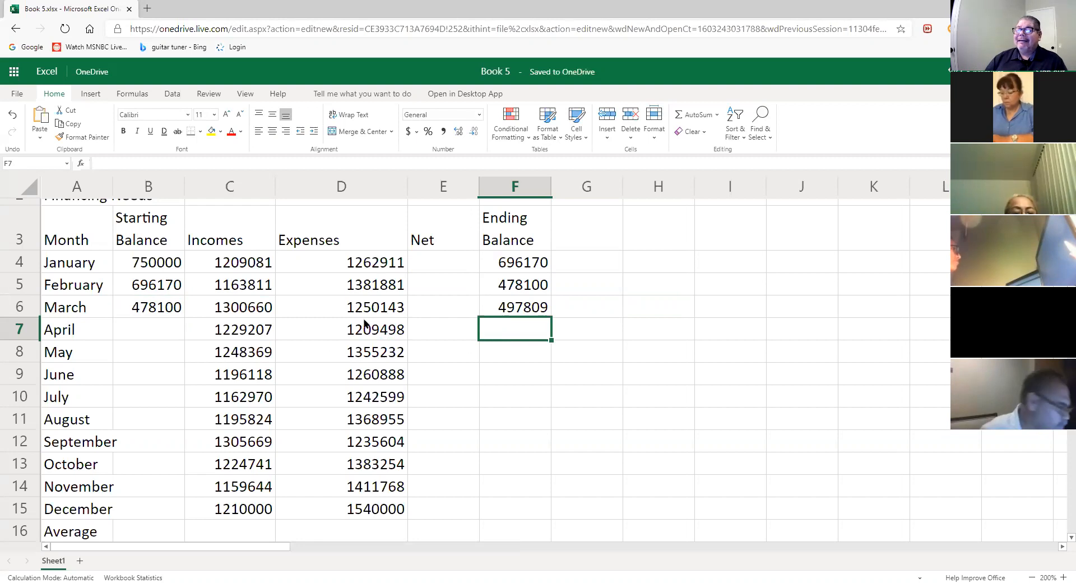
{"action": "left_click", "coordinate": [259, 307]}
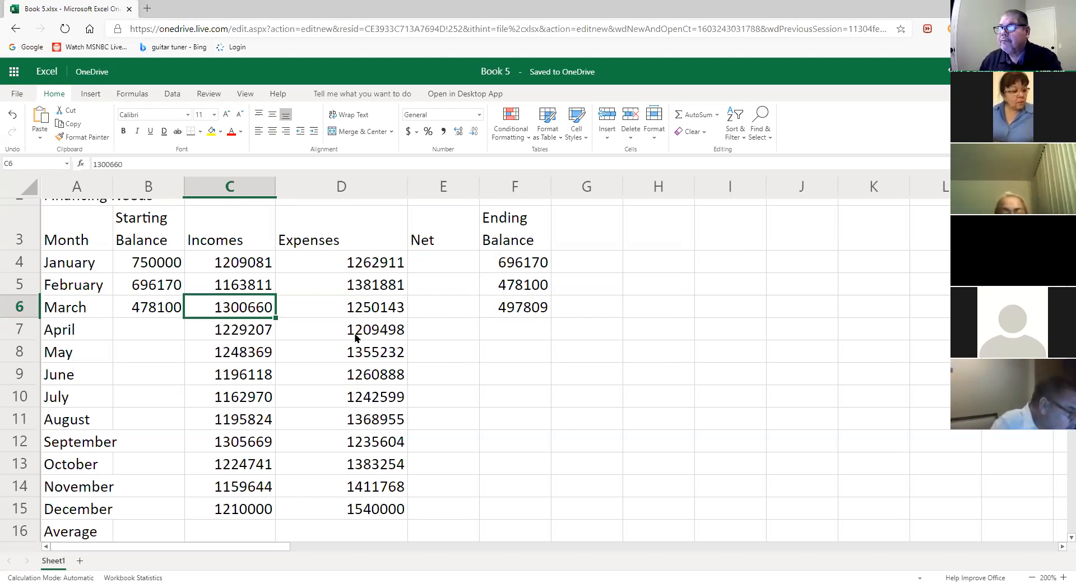
{"action": "left_click", "coordinate": [544, 292]}
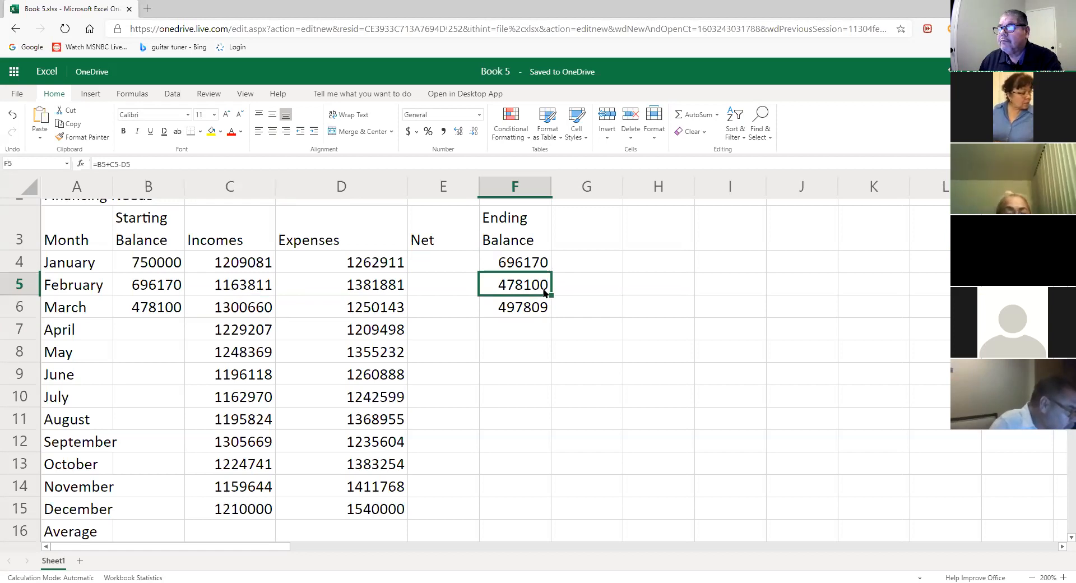
{"action": "double_click", "coordinate": [546, 289]}
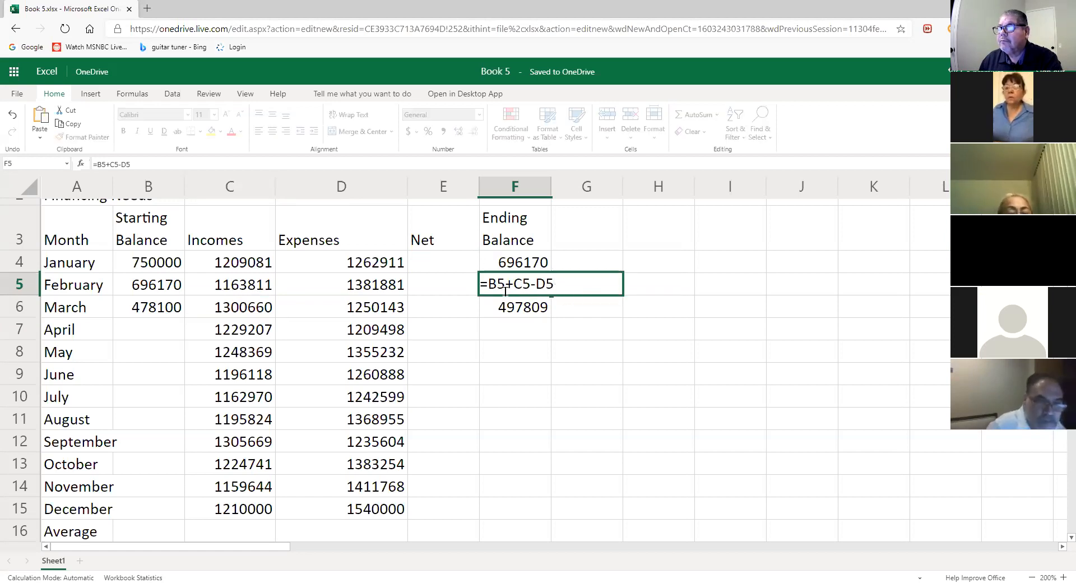
{"action": "left_click", "coordinate": [264, 283]}
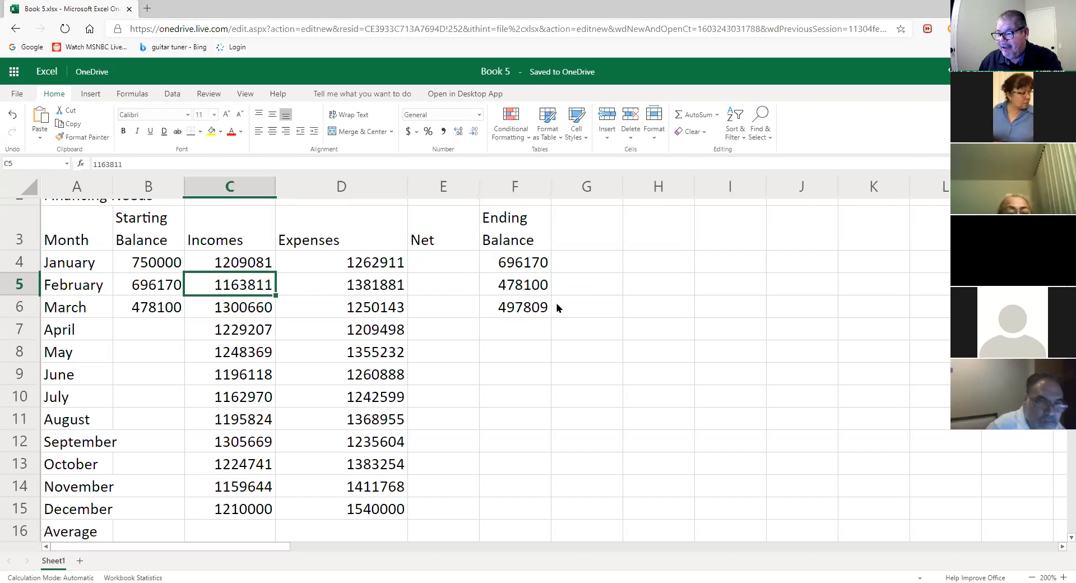
{"action": "left_click", "coordinate": [532, 311]}
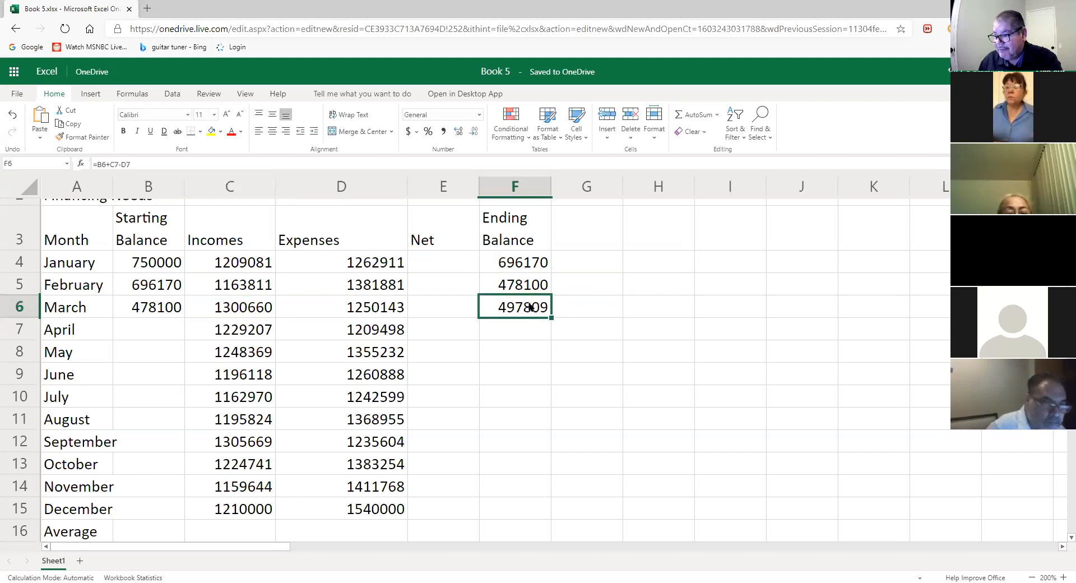
{"action": "left_click", "coordinate": [526, 290]}
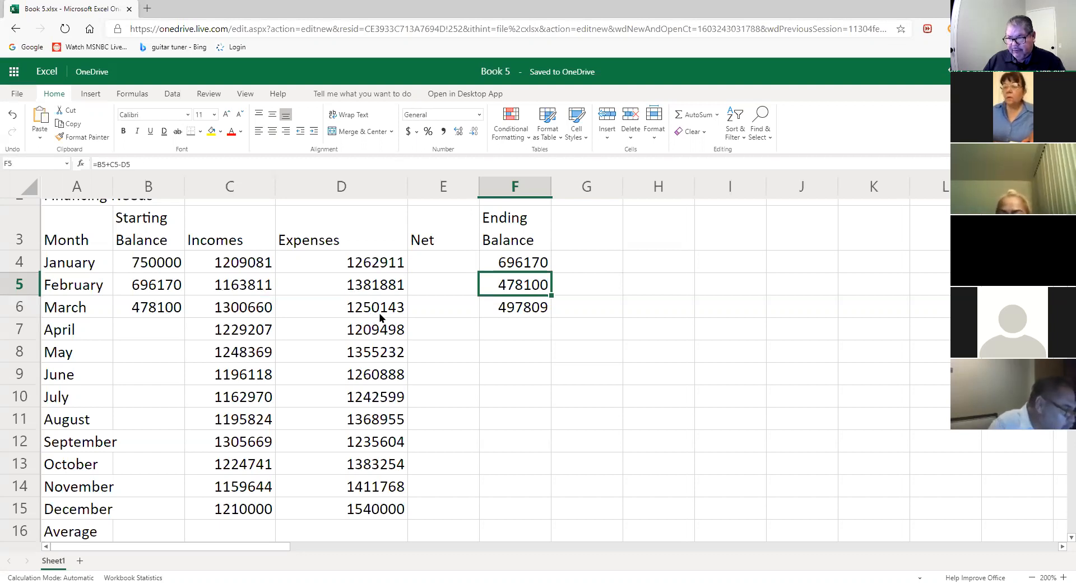
{"action": "left_click", "coordinate": [533, 315]}
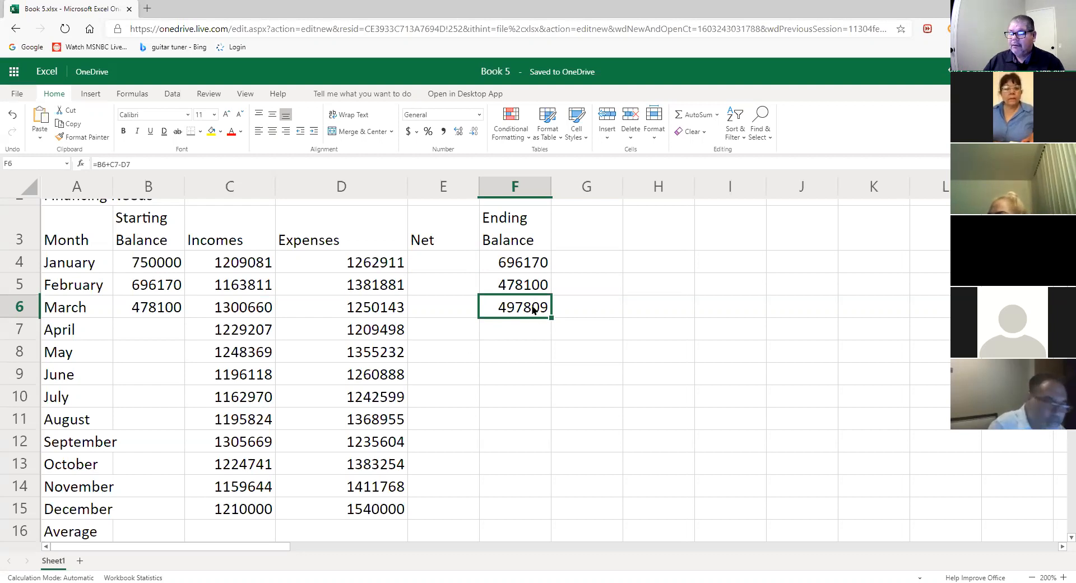
- Set April's starting balance in B7 to =F6, showing 497809
{"action": "left_click", "coordinate": [174, 327]}
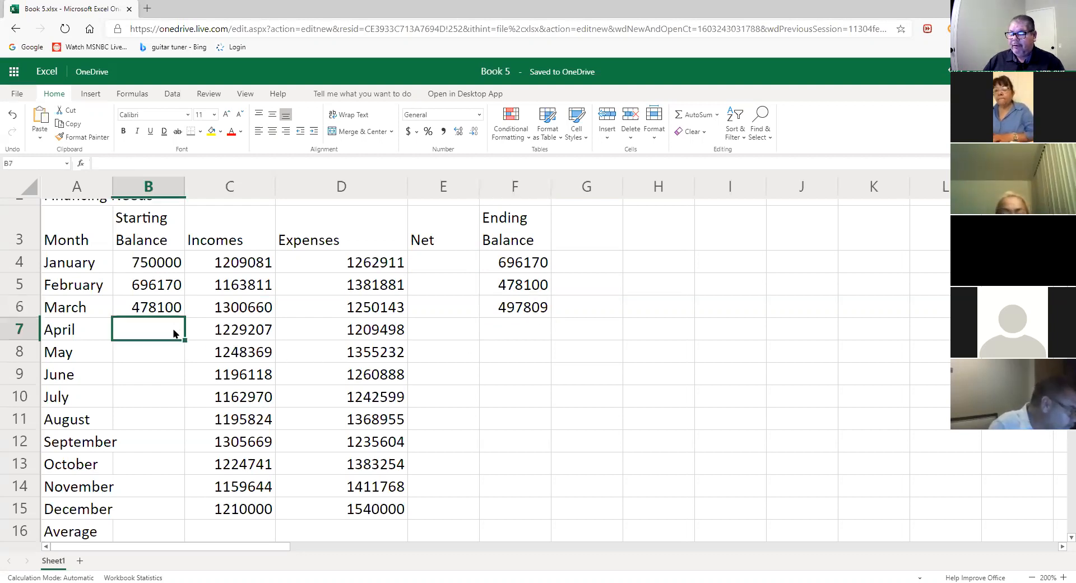
{"action": "type", "text": "="}
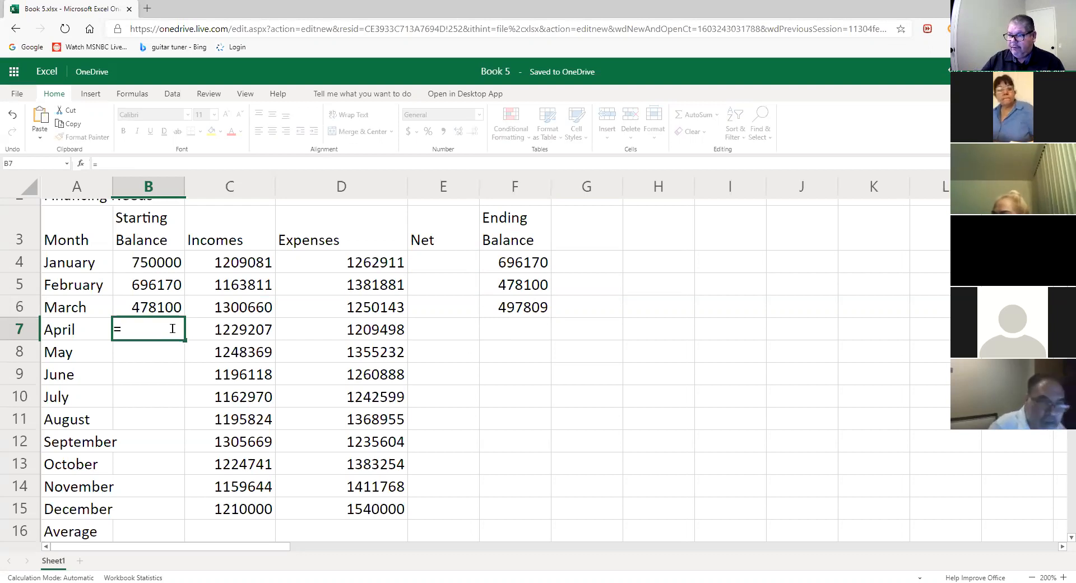
{"action": "left_click", "coordinate": [534, 309]}
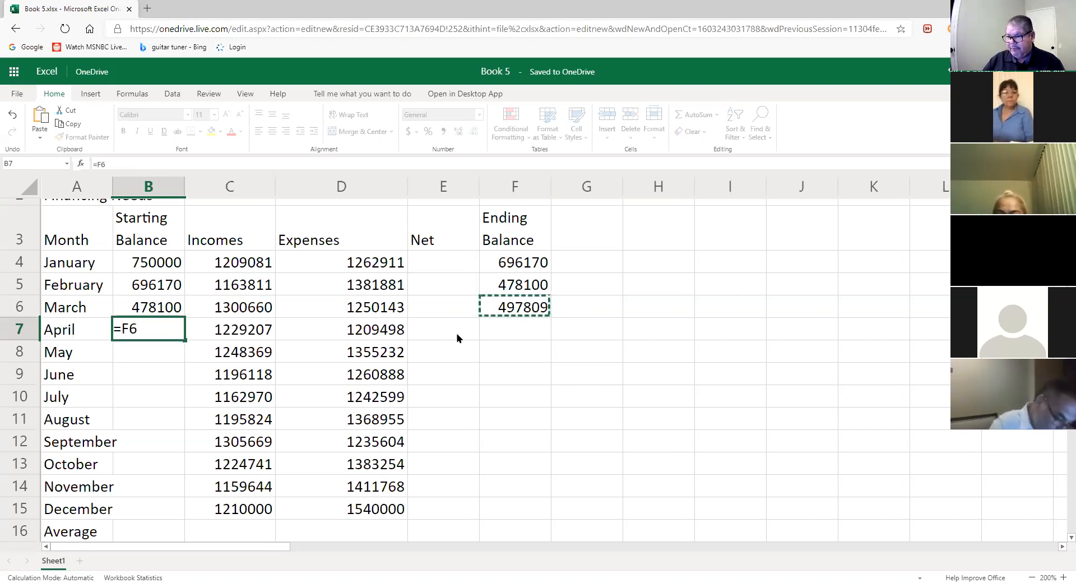
{"action": "left_click", "coordinate": [508, 330]}
{"action": "left_click", "coordinate": [511, 314]}
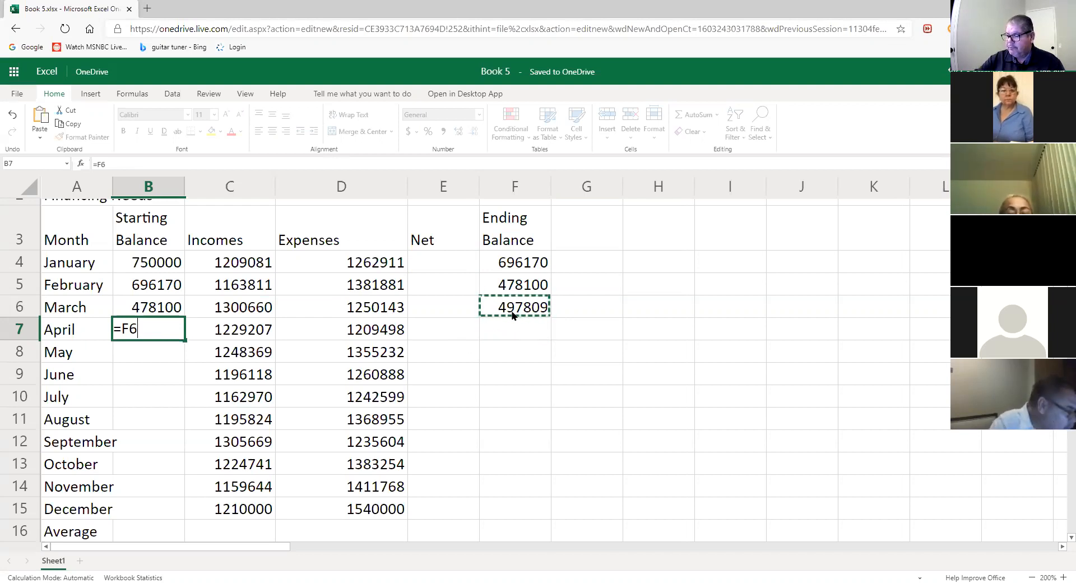
{"action": "key", "text": "Return"}
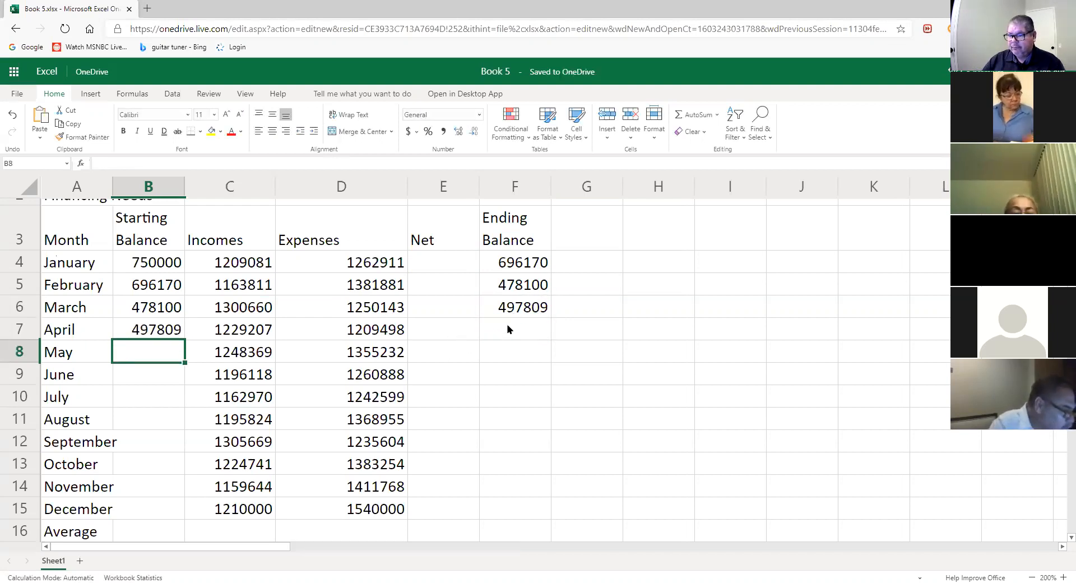
- Enter =B7+C7-D7 in F7 so April ends at 517518
{"action": "left_click", "coordinate": [509, 330]}
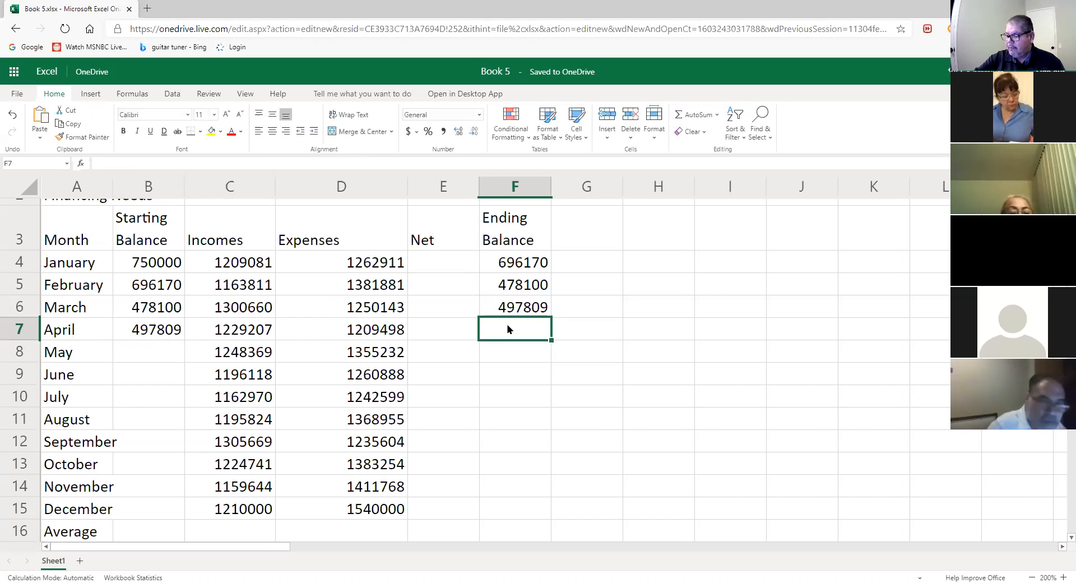
{"action": "type", "text": "="}
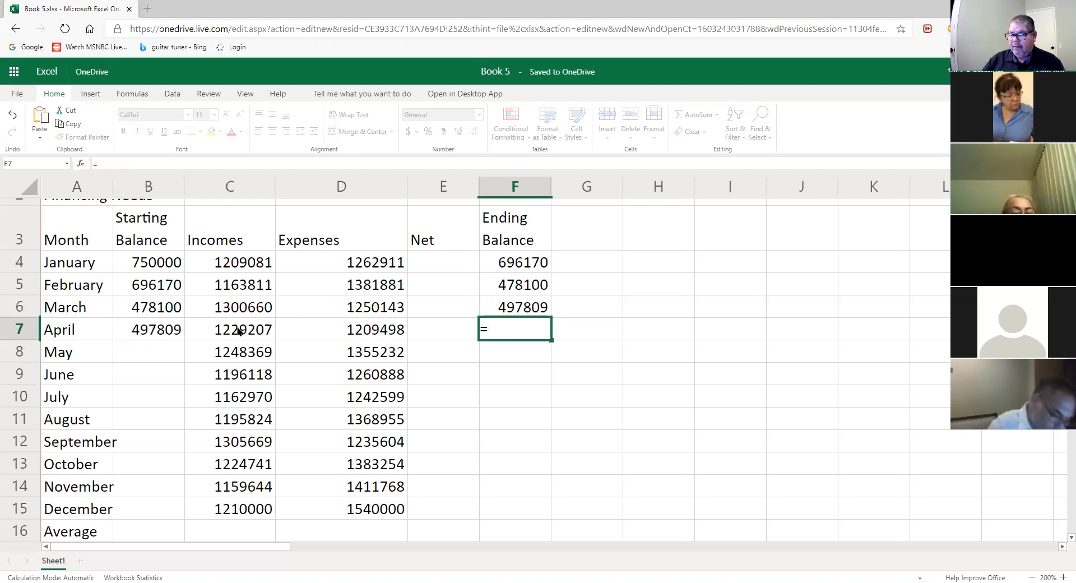
{"action": "left_click", "coordinate": [175, 329]}
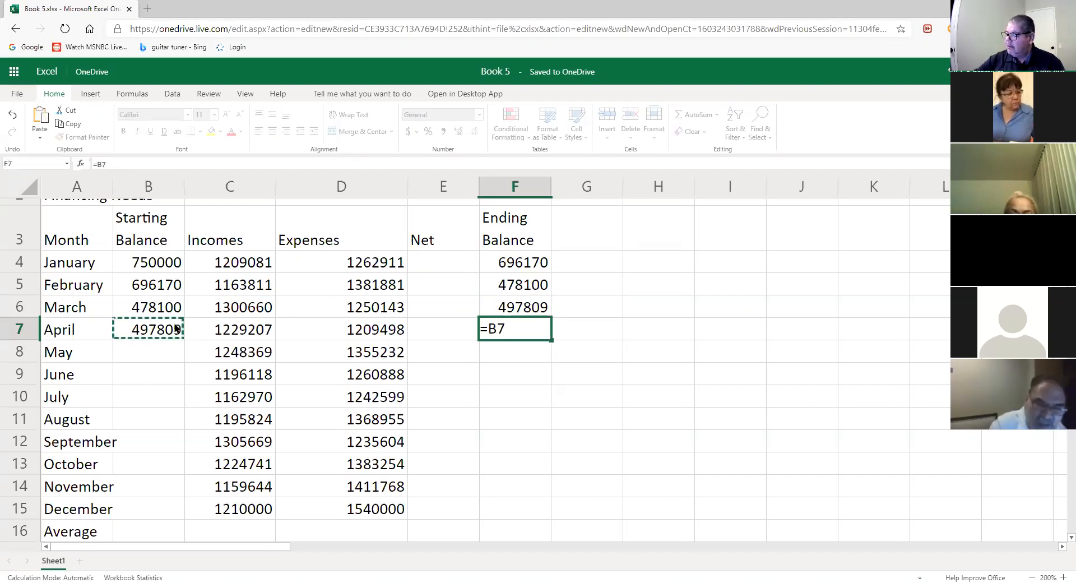
{"action": "type", "text": "-"}
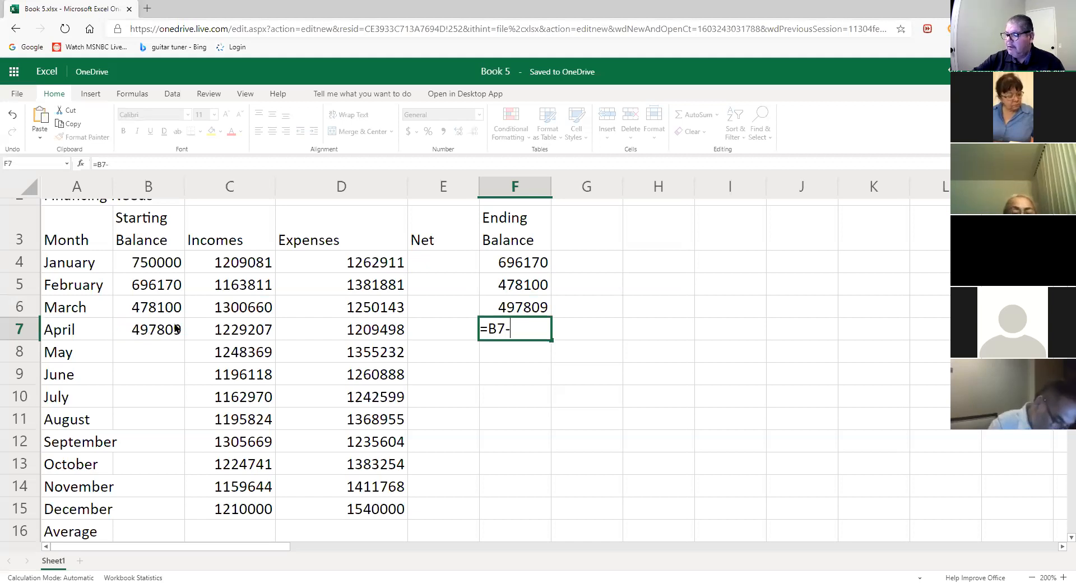
{"action": "key", "text": "BackSpace"}
{"action": "type", "text": "+"}
{"action": "left_click", "coordinate": [227, 332]}
{"action": "type", "text": "-"}
{"action": "left_click", "coordinate": [375, 332]}
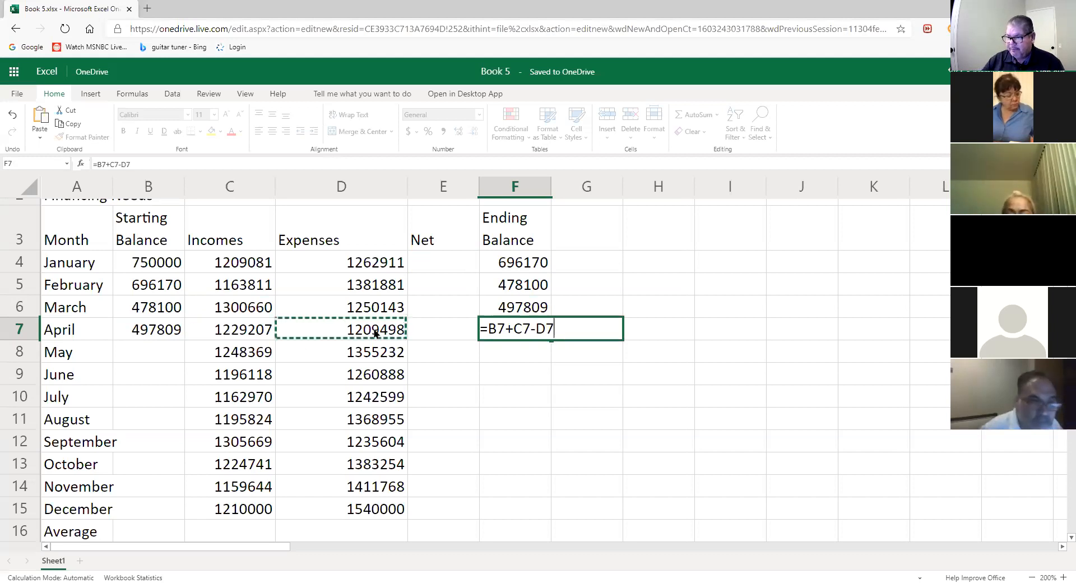
{"action": "key", "text": "Return"}
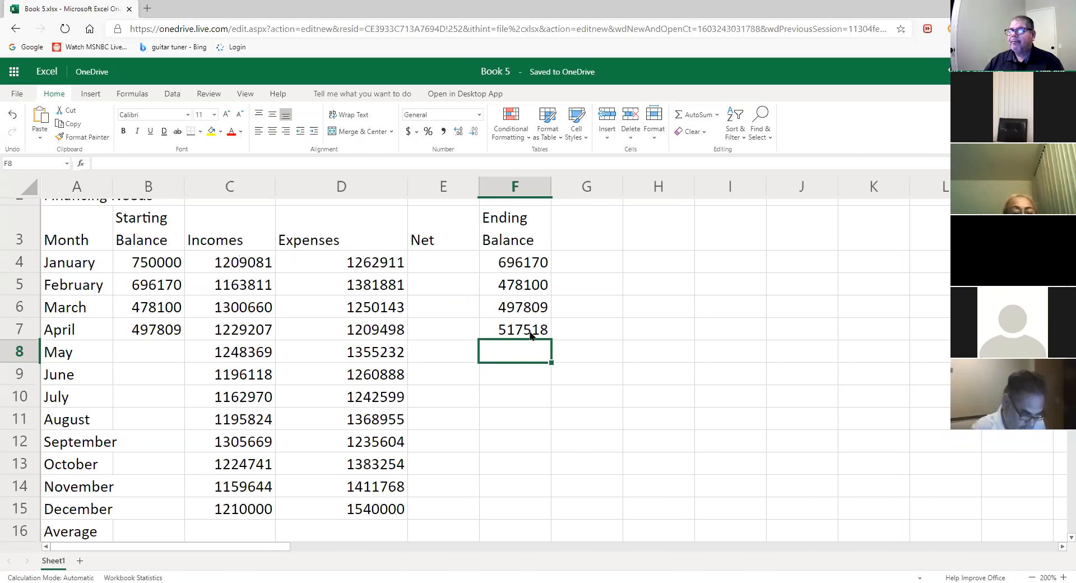
- Display February's ending-balance formula =B5+C5-D5 inside cell F5
{"action": "left_click", "coordinate": [158, 350]}
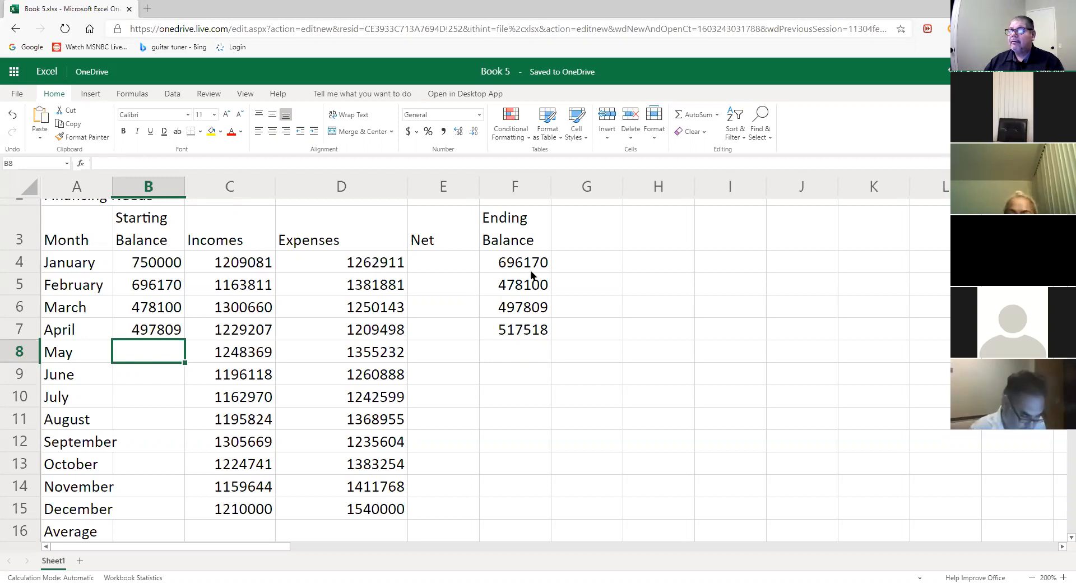
{"action": "left_click", "coordinate": [522, 286]}
{"action": "double_click", "coordinate": [523, 285]}
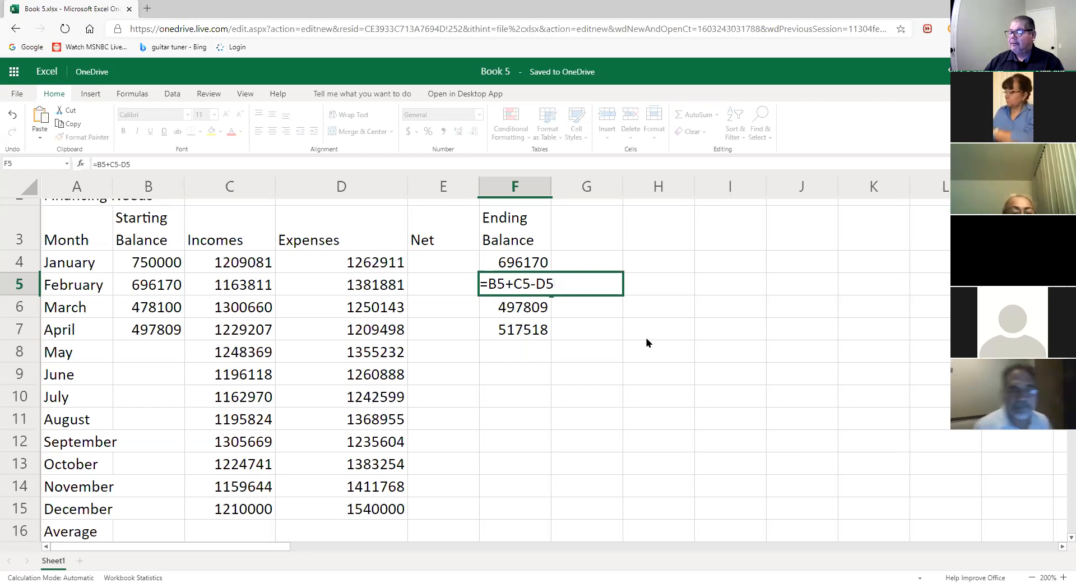
{"action": "key", "text": "Return"}
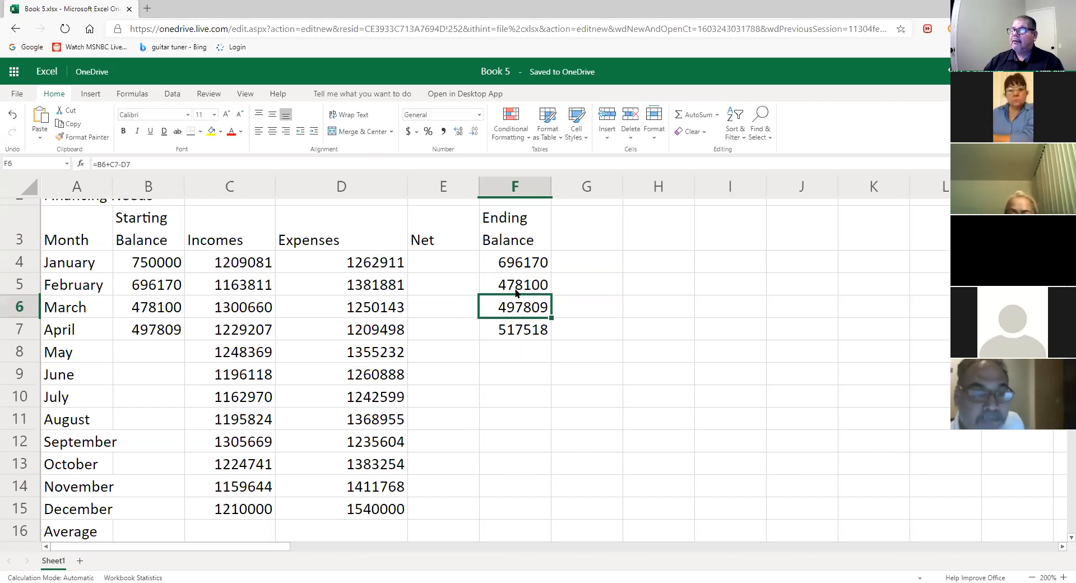
{"action": "left_click", "coordinate": [516, 285]}
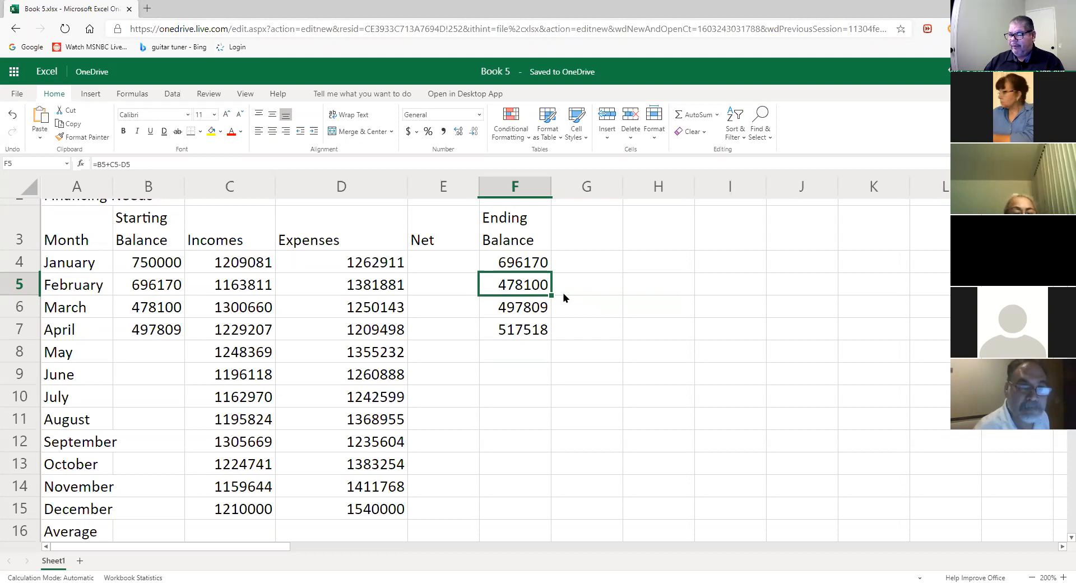
{"action": "left_click", "coordinate": [166, 267]}
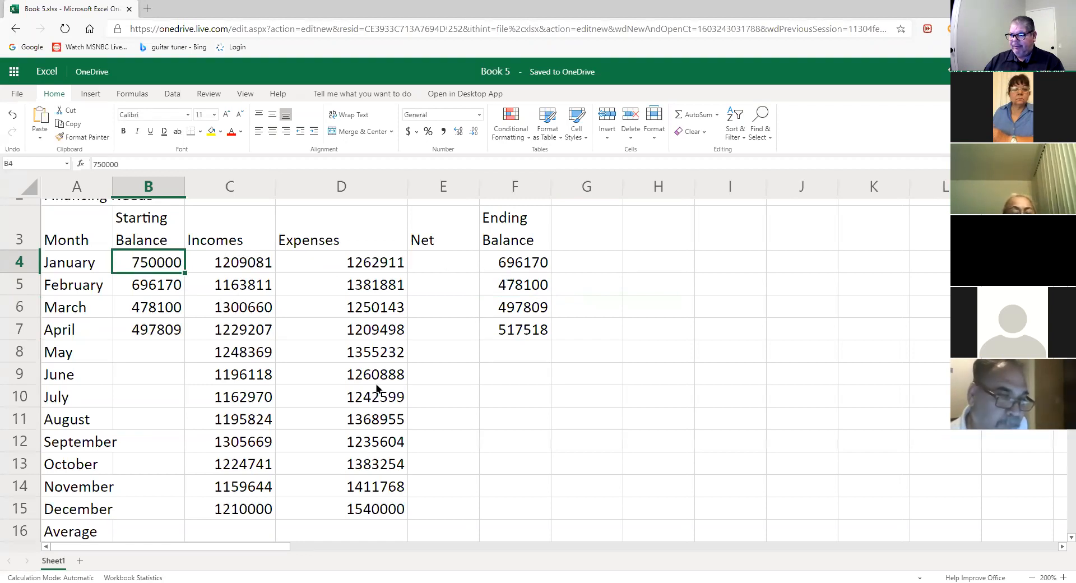
{"action": "left_click", "coordinate": [516, 263]}
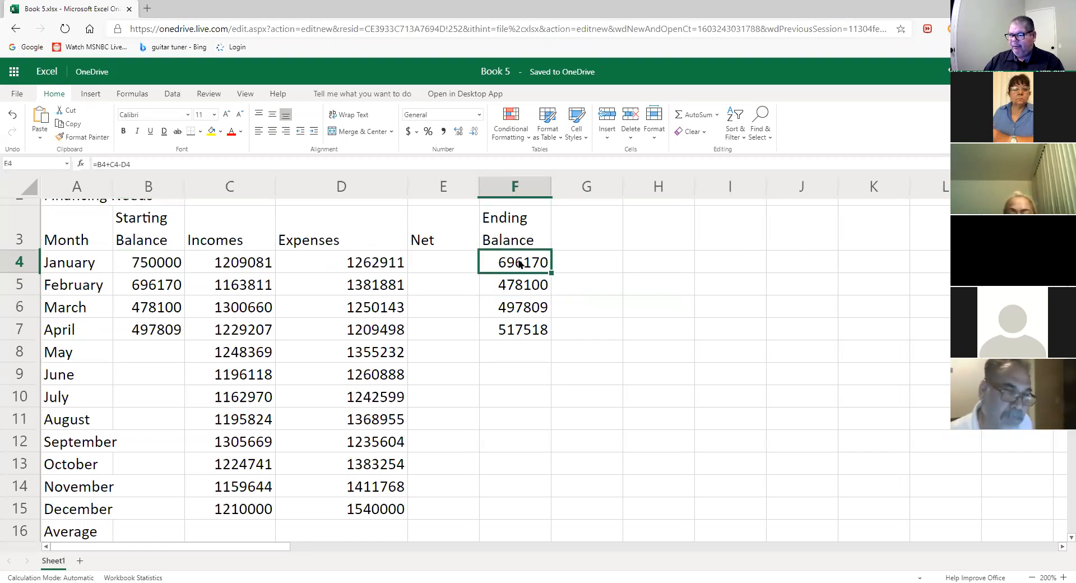
{"action": "double_click", "coordinate": [527, 261]}
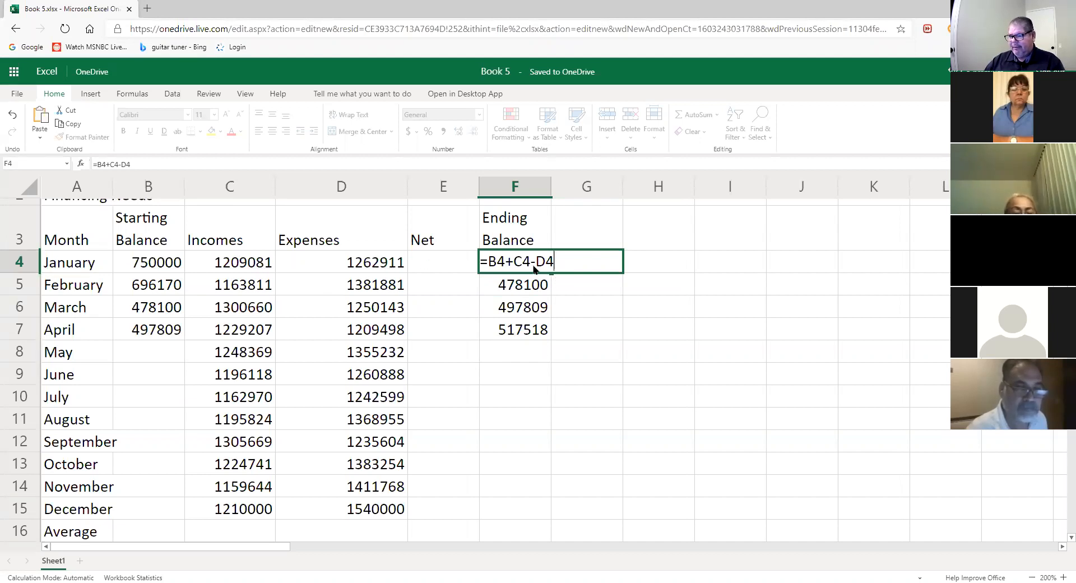
{"action": "key", "text": "Return"}
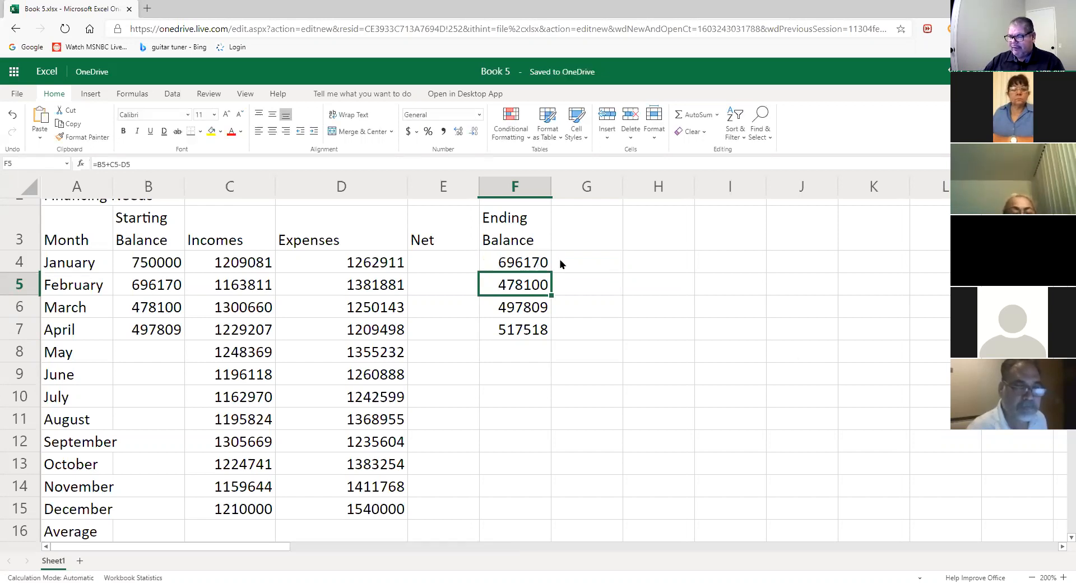
{"action": "left_click", "coordinate": [156, 286]}
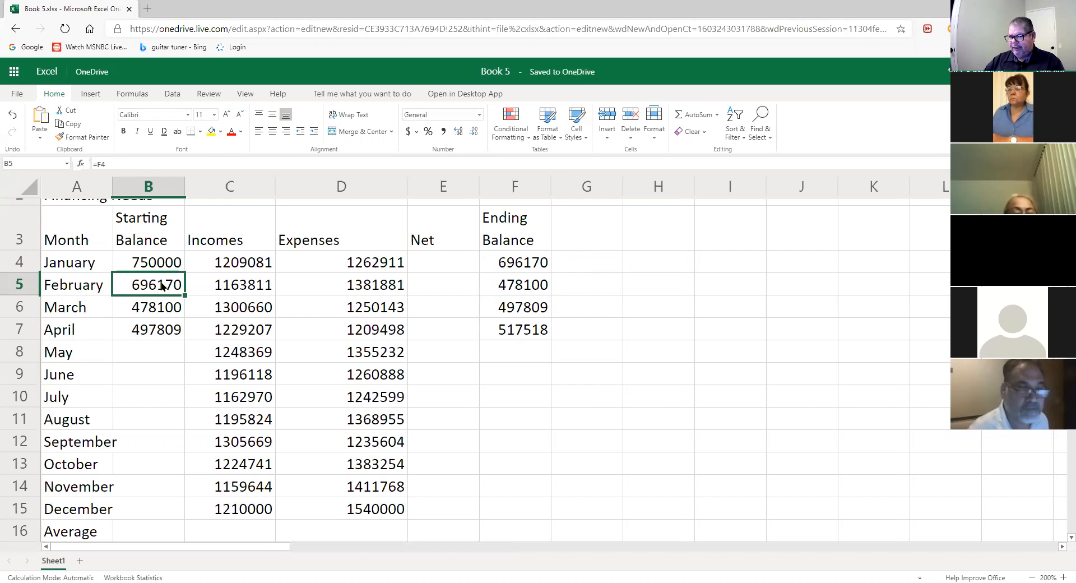
- Inspect the B5, F5 and B6 links, then open F6's formula =B6+C7-D7 for editing
{"action": "double_click", "coordinate": [162, 287]}
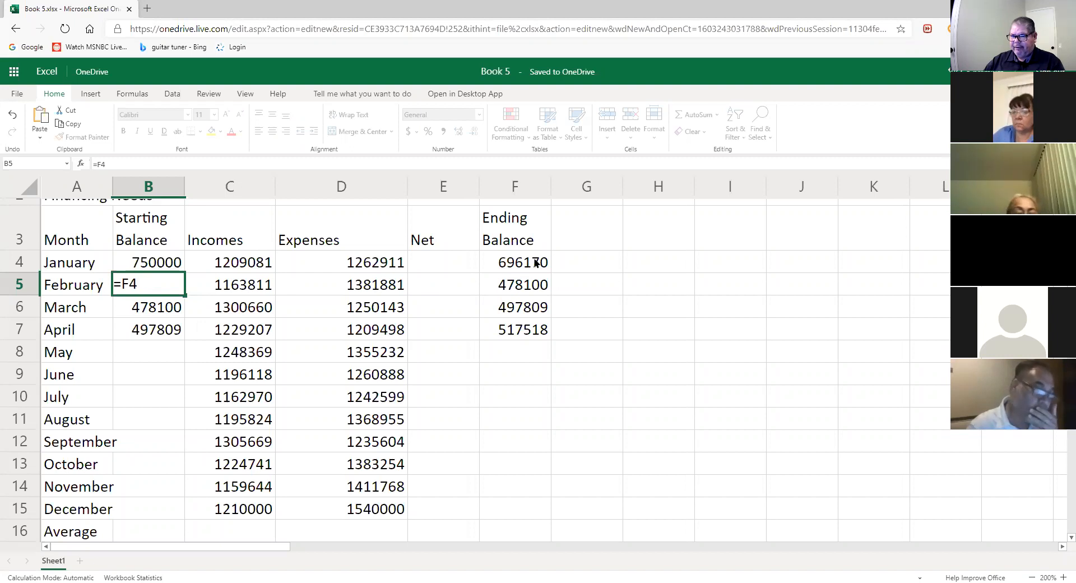
{"action": "left_click", "coordinate": [515, 285]}
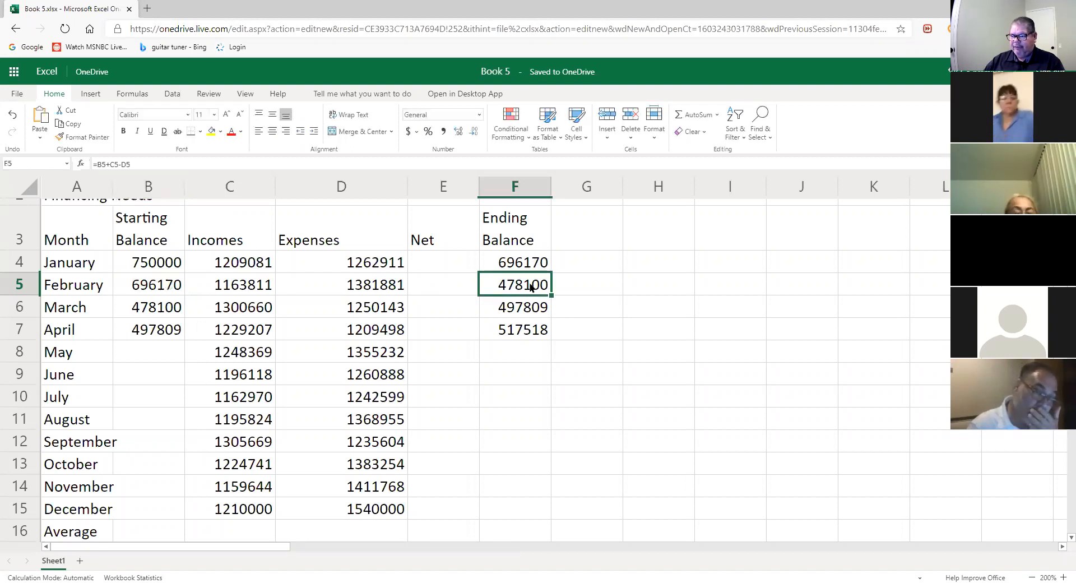
{"action": "double_click", "coordinate": [509, 286]}
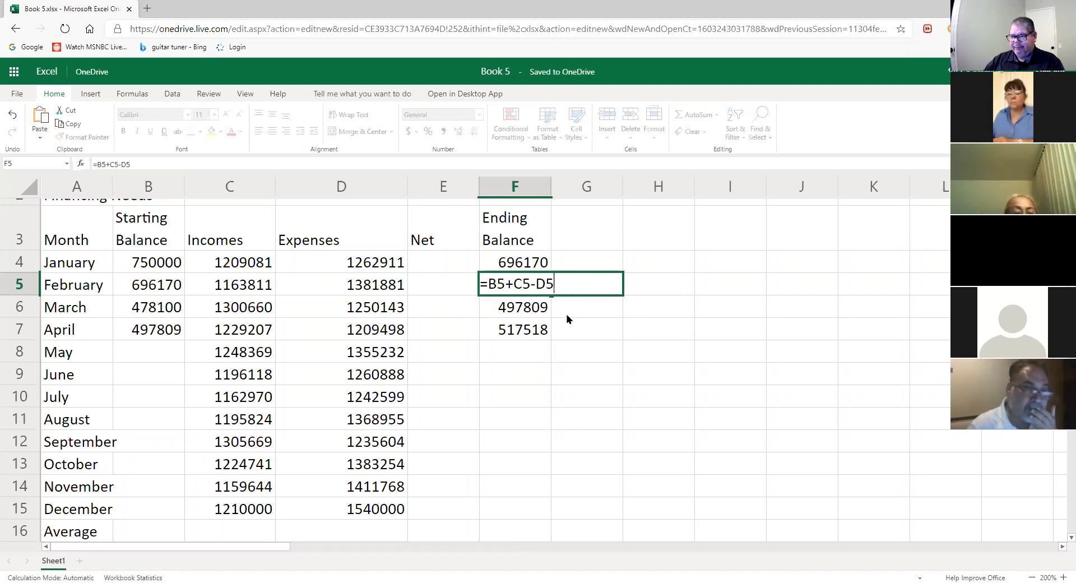
{"action": "left_click", "coordinate": [529, 307]}
{"action": "left_click", "coordinate": [538, 288]}
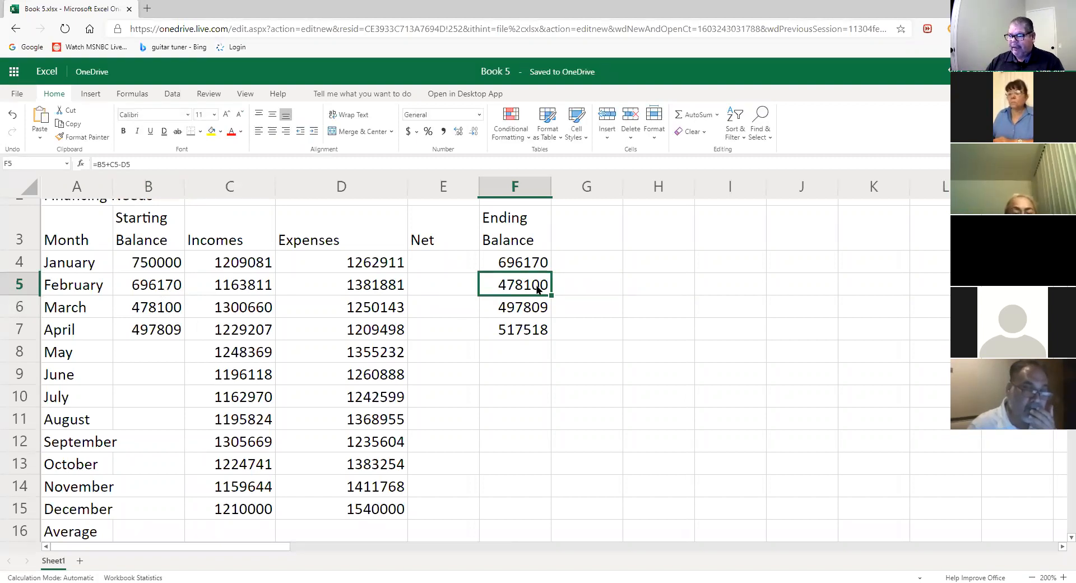
{"action": "left_click", "coordinate": [172, 312]}
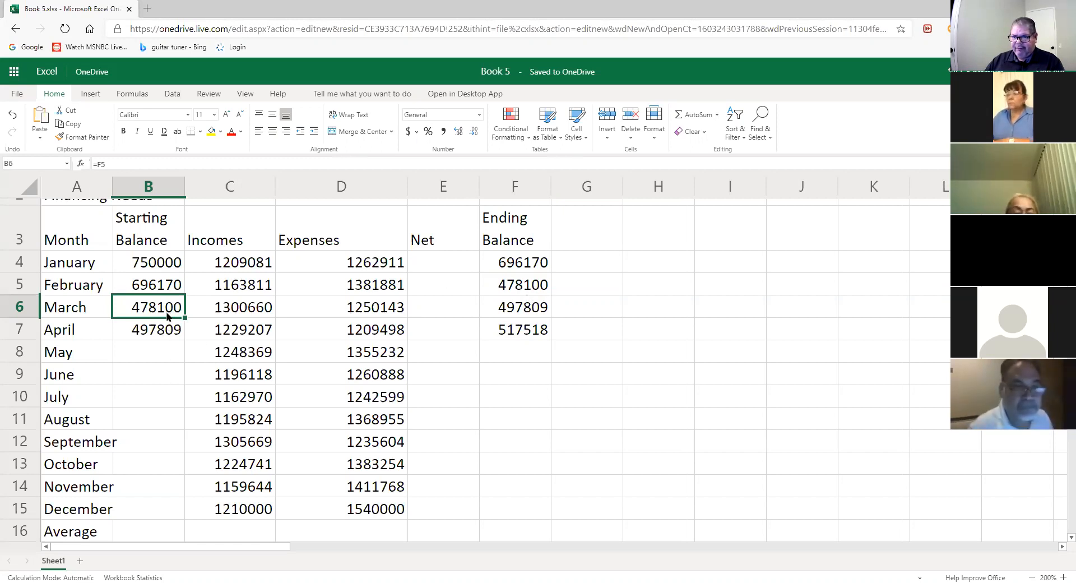
{"action": "left_click", "coordinate": [496, 312]}
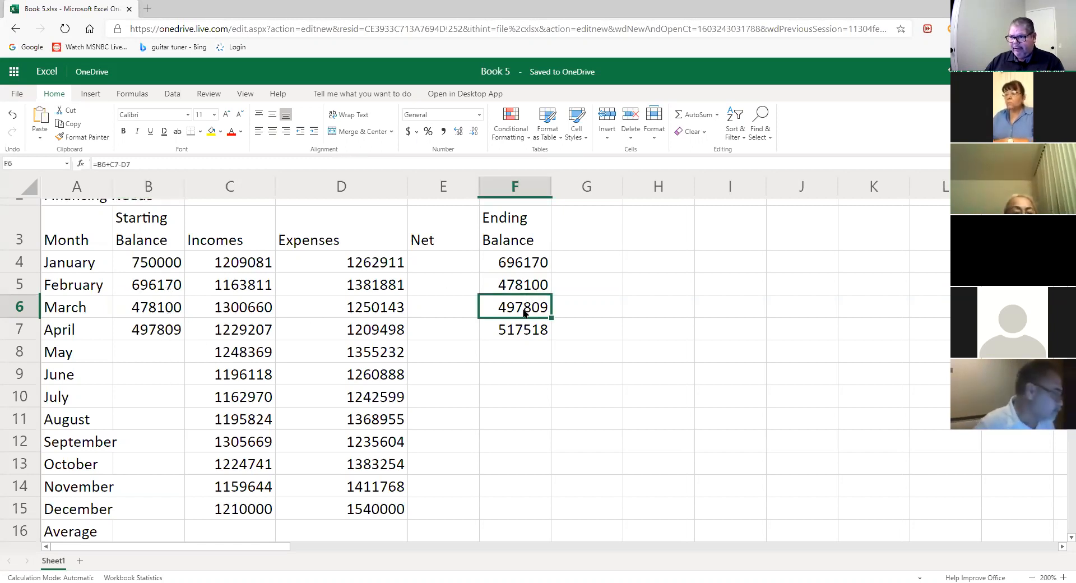
{"action": "double_click", "coordinate": [505, 308]}
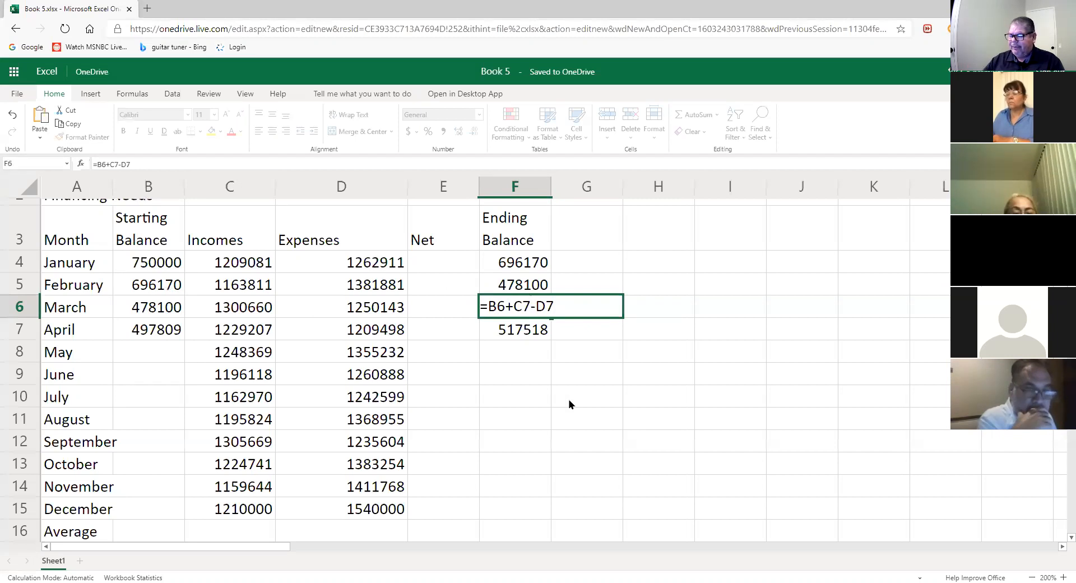
- Fix March's ending balance to =B6+C6-D6, giving 528617 and April 548326
{"action": "key", "text": "BackSpace"}
{"action": "type", "text": "6"}
{"action": "left_click", "coordinate": [566, 307]}
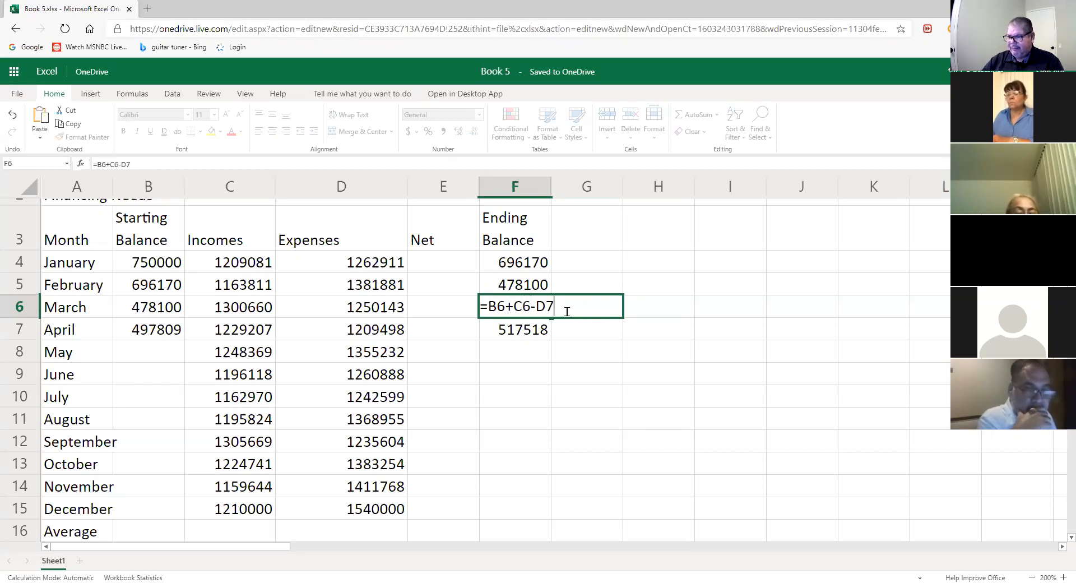
{"action": "key", "text": "BackSpace"}
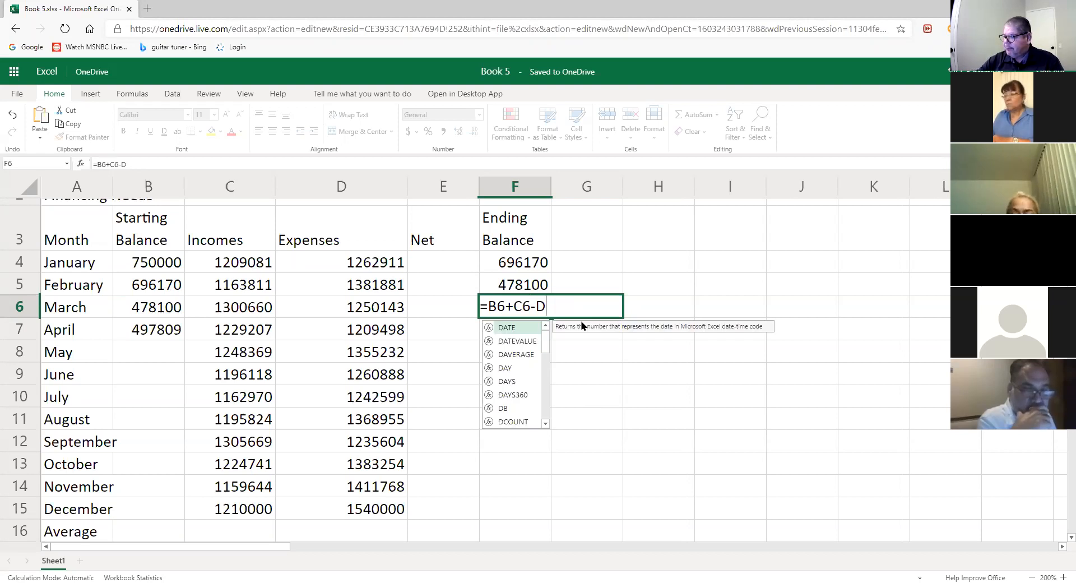
{"action": "type", "text": "6"}
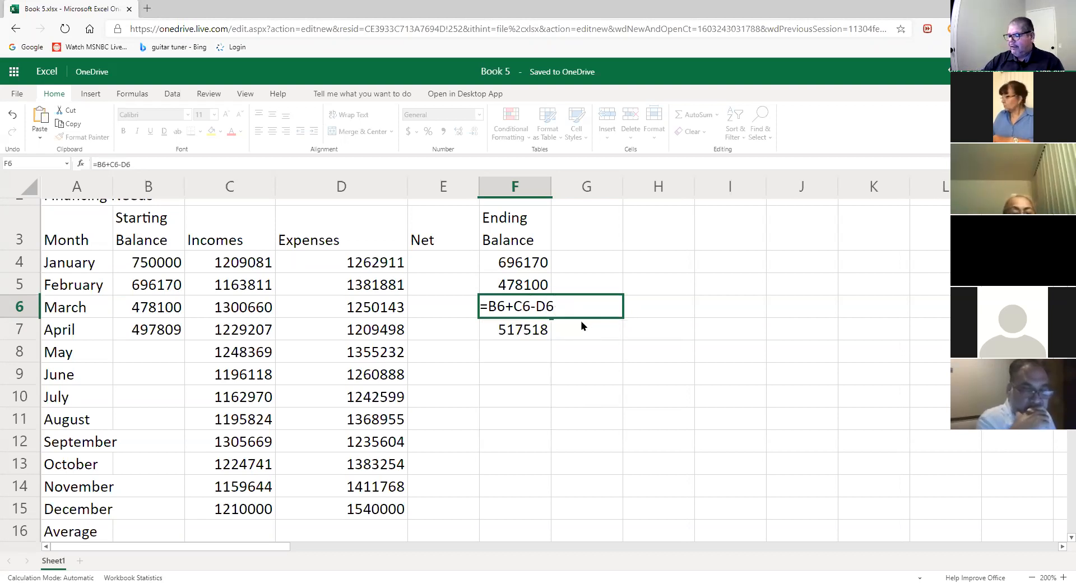
{"action": "key", "text": "Return"}
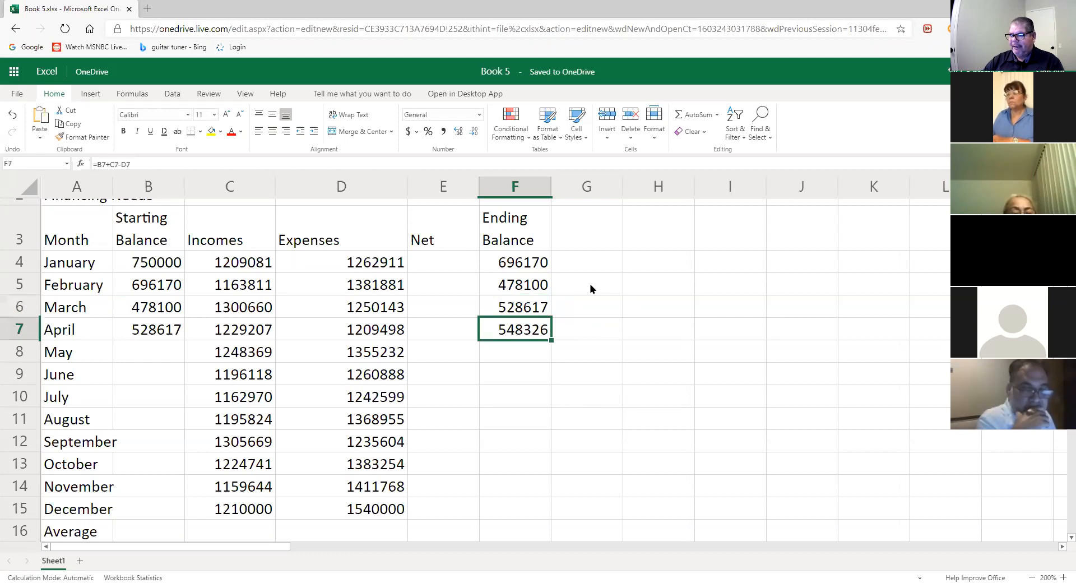
{"action": "left_click", "coordinate": [542, 304]}
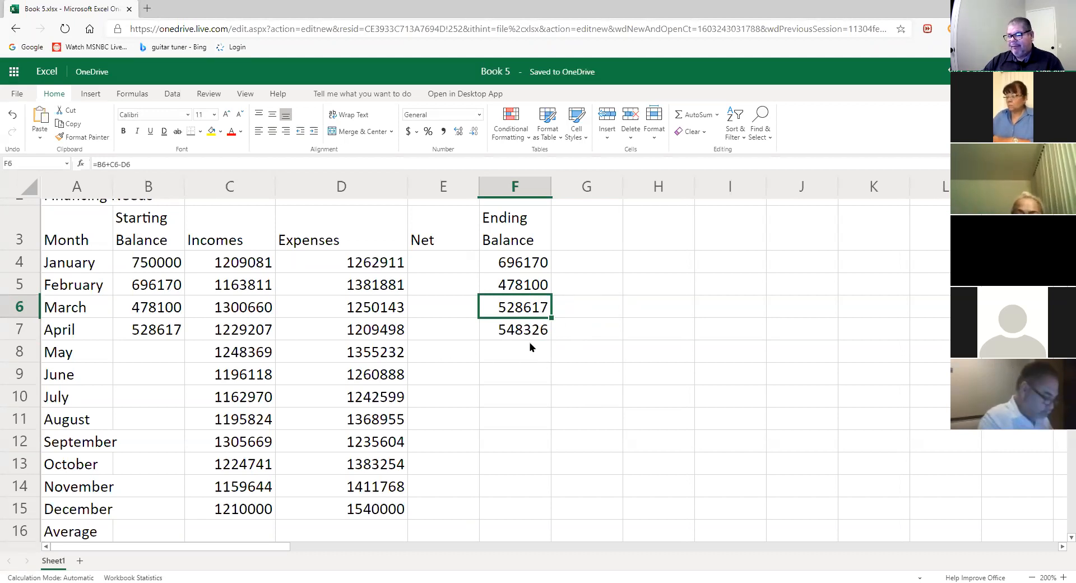
{"action": "left_click", "coordinate": [162, 356]}
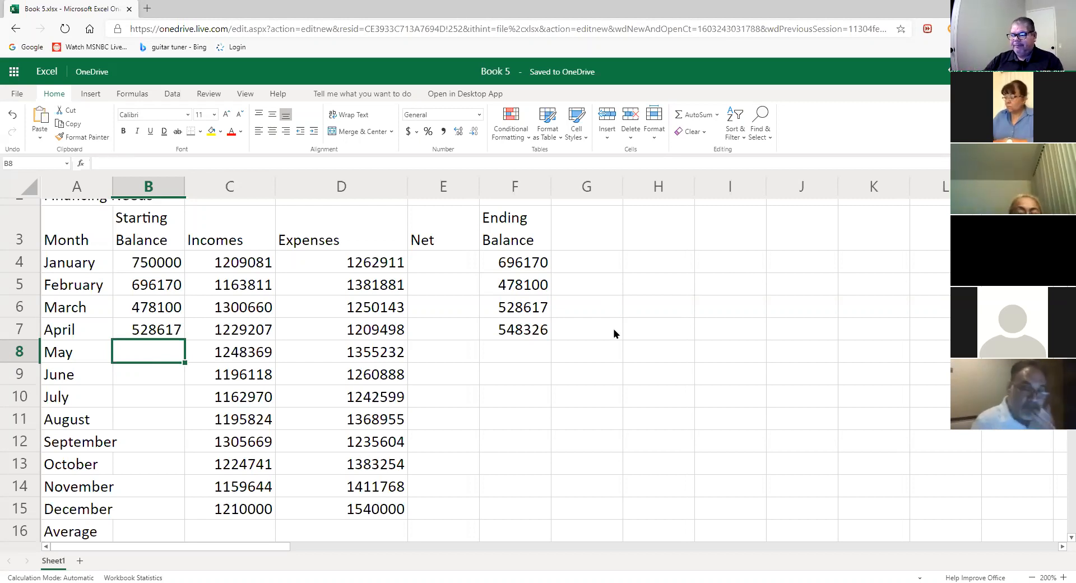
{"action": "left_click", "coordinate": [540, 330]}
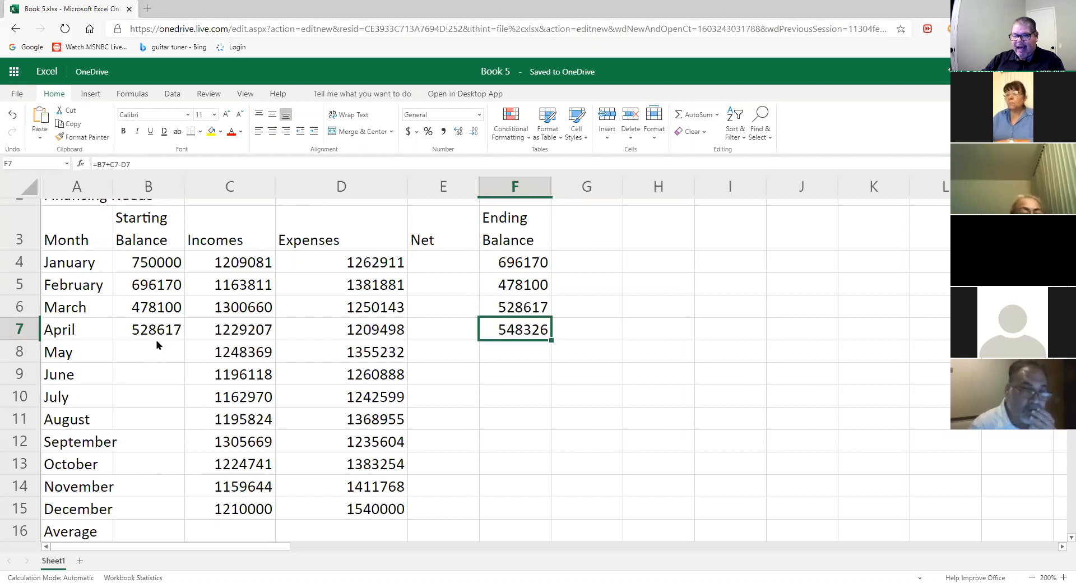
{"action": "left_click", "coordinate": [153, 283]}
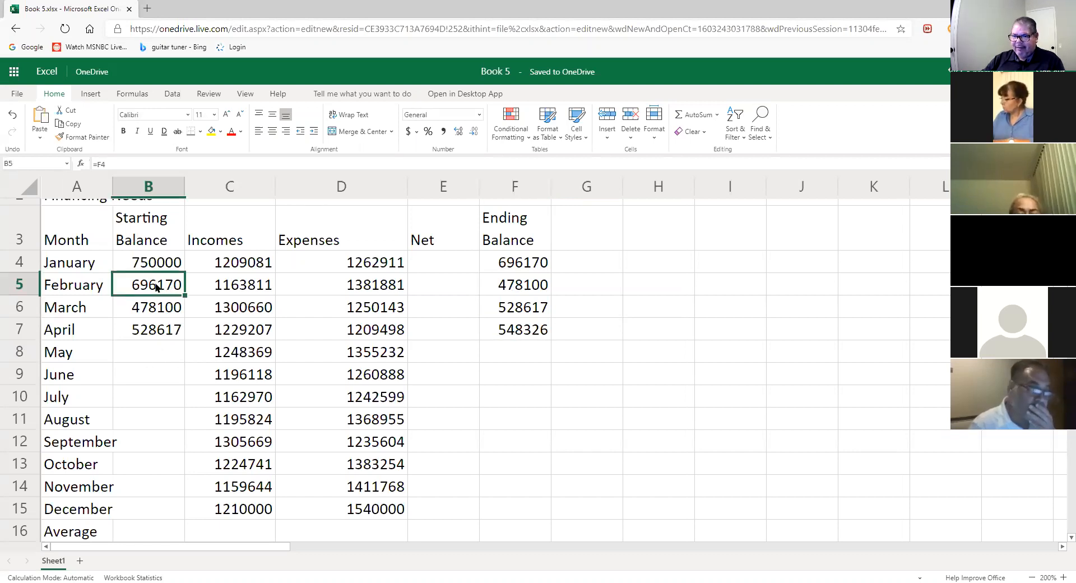
{"action": "type", "text": "=F4"}
{"action": "left_click", "coordinate": [158, 303]}
{"action": "type", "text": "=F5"}
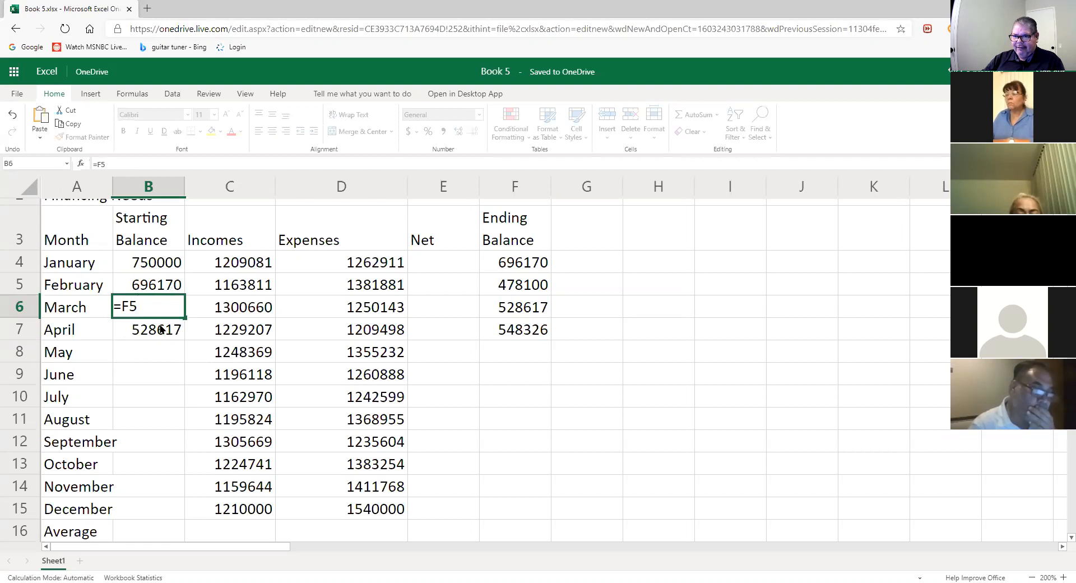
{"action": "left_click", "coordinate": [161, 330]}
{"action": "double_click", "coordinate": [160, 329]}
{"action": "left_click", "coordinate": [145, 354]}
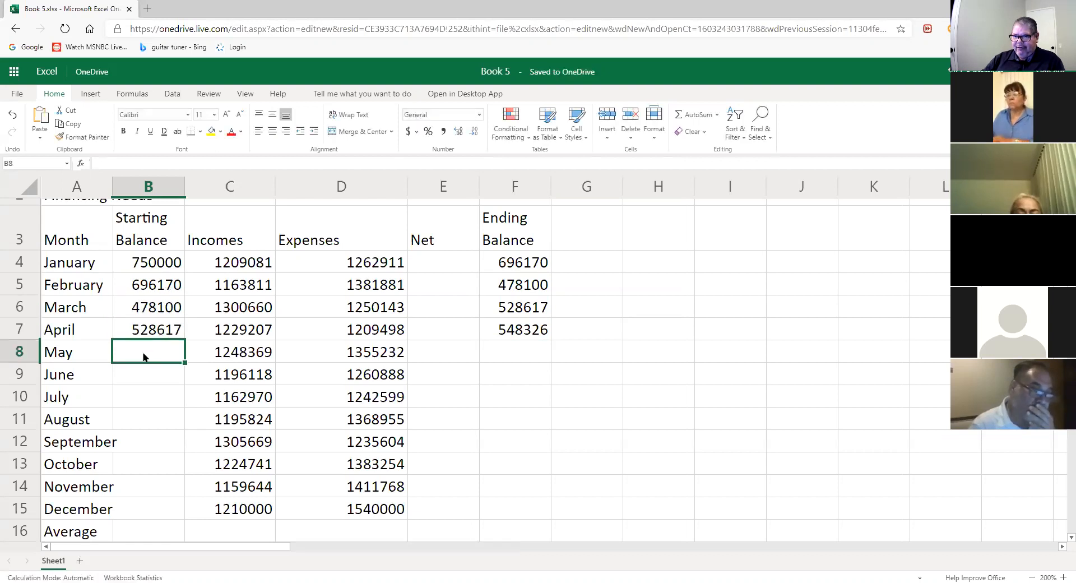
{"action": "double_click", "coordinate": [145, 357]}
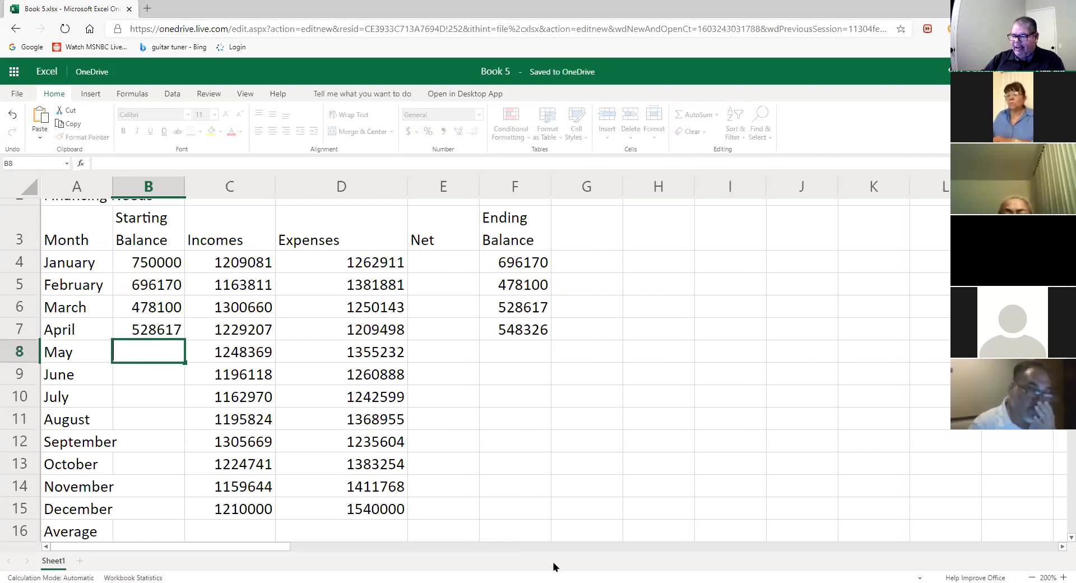
- Set May's starting balance in B8 to =F7, i.e. 548326
{"action": "type", "text": "="}
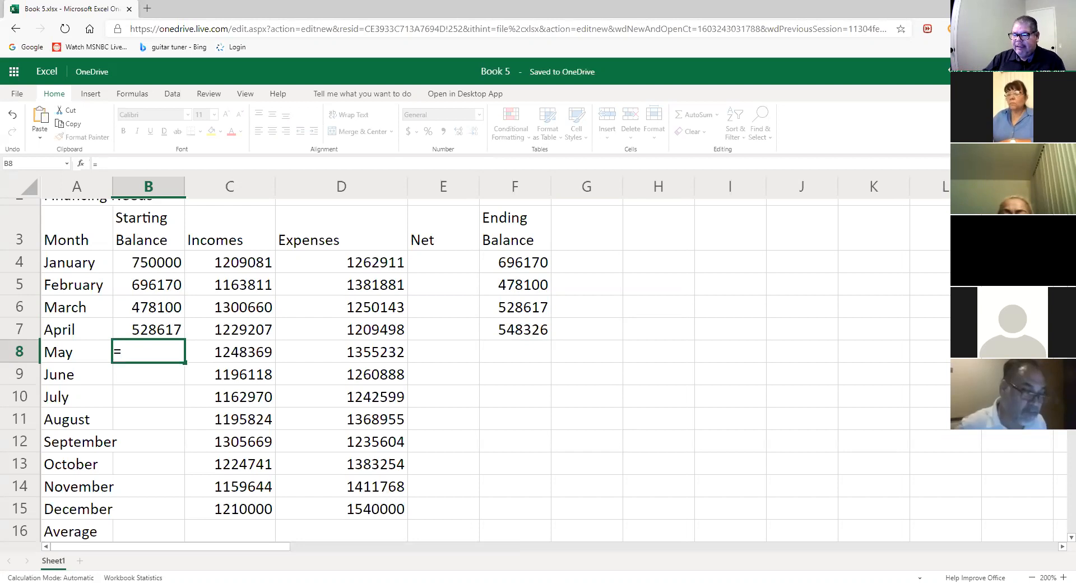
{"action": "type", "text": "f"}
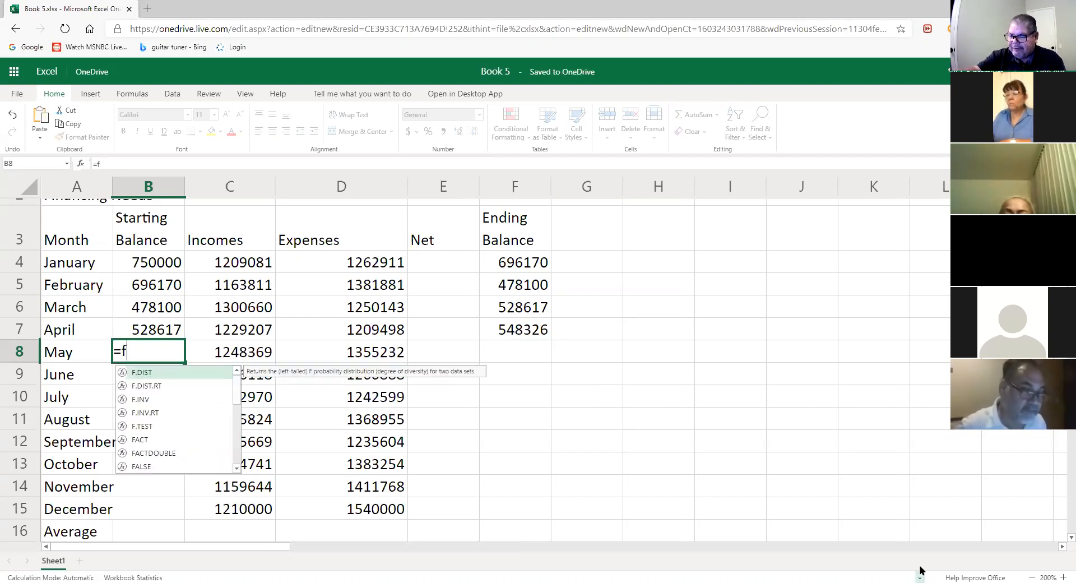
{"action": "type", "text": "7"}
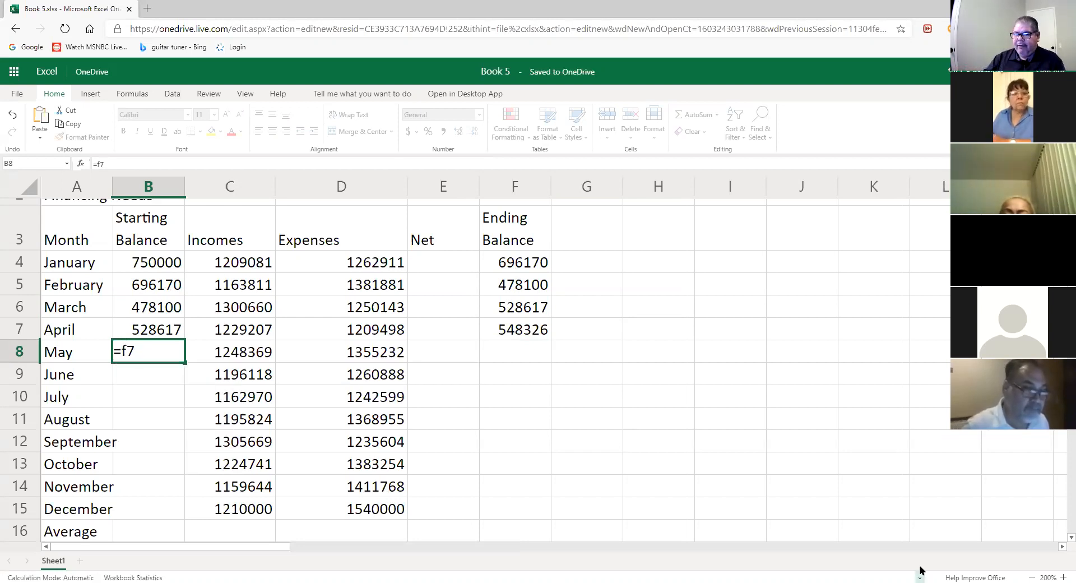
{"action": "key", "text": "Return"}
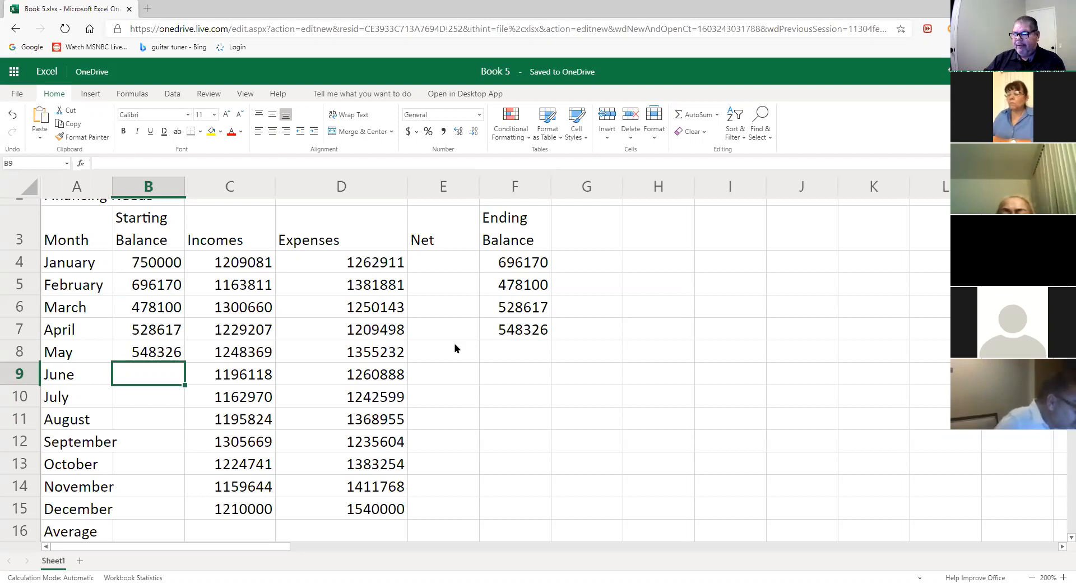
- Enter =B8+C8-D8 in F8 so May ends at 441463
{"action": "left_click", "coordinate": [516, 361]}
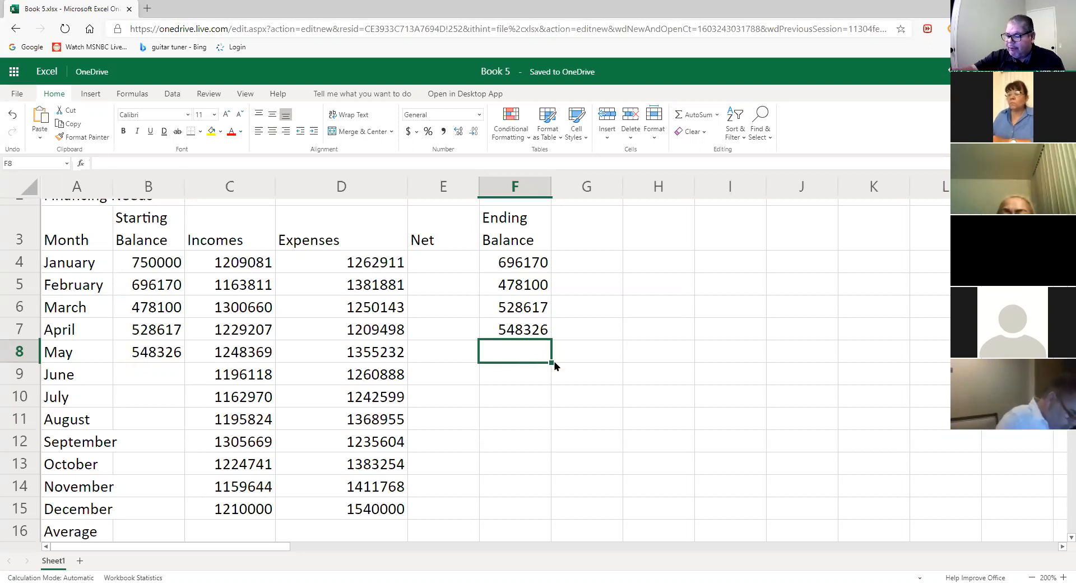
{"action": "type", "text": "="}
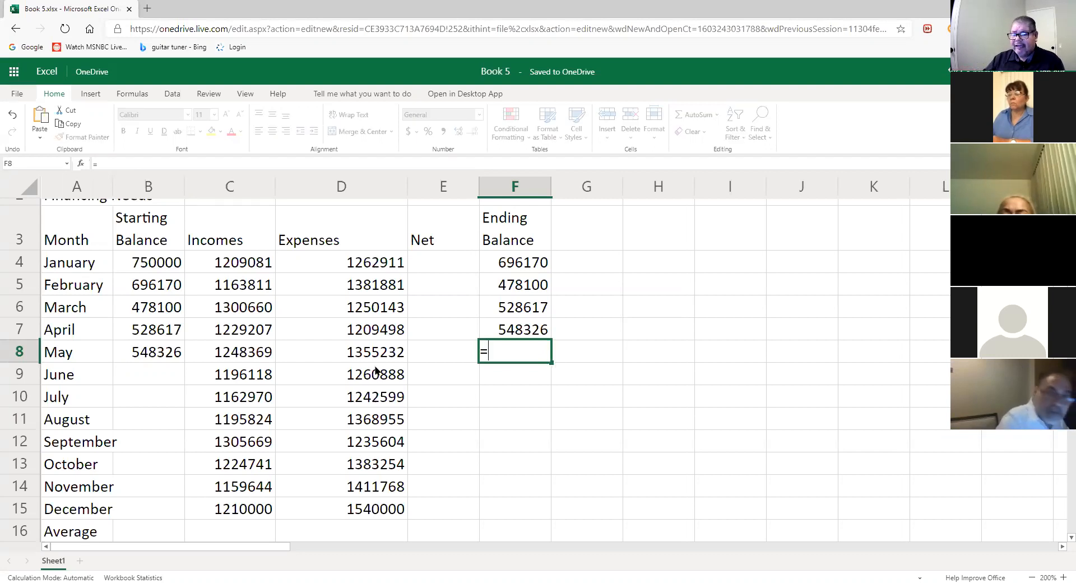
{"action": "left_click", "coordinate": [177, 352]}
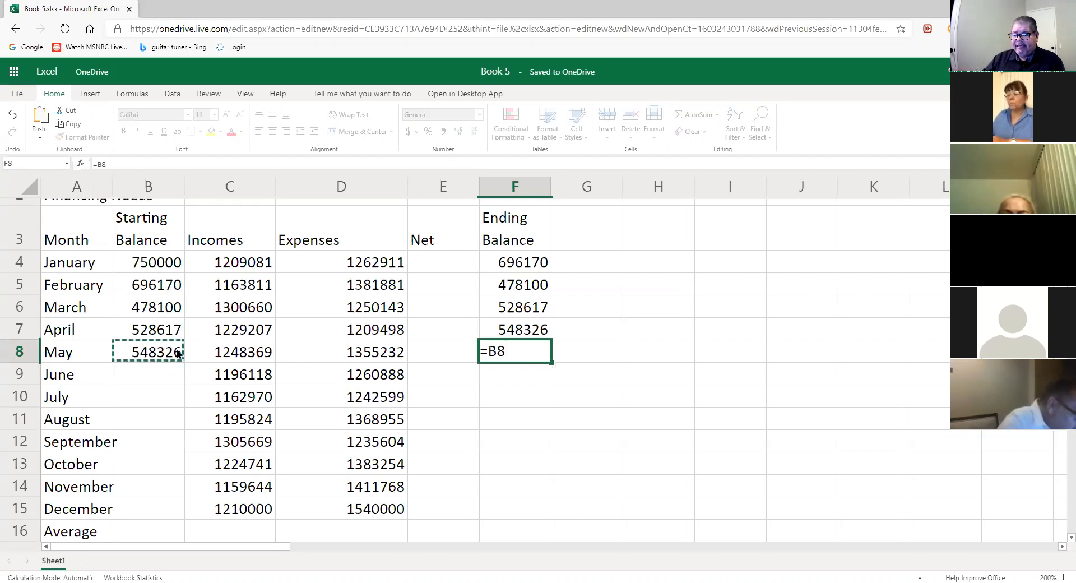
{"action": "type", "text": "+"}
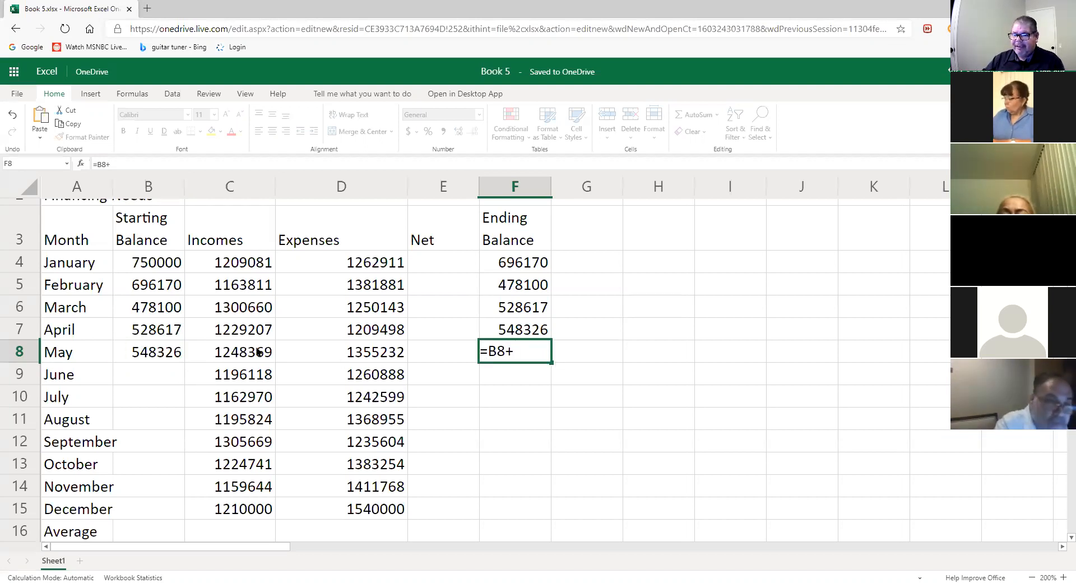
{"action": "left_click", "coordinate": [257, 352]}
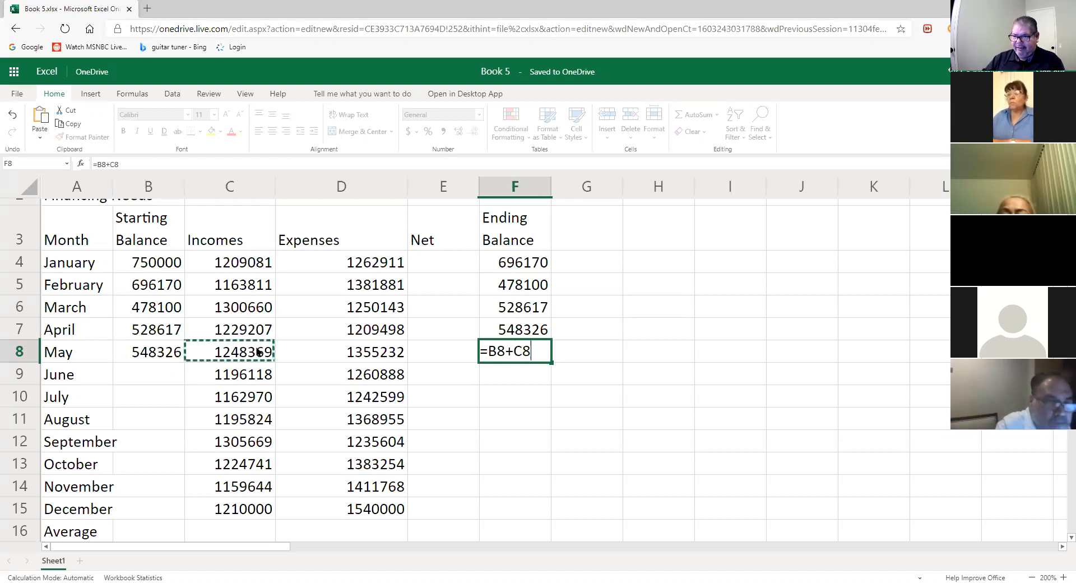
{"action": "type", "text": "-"}
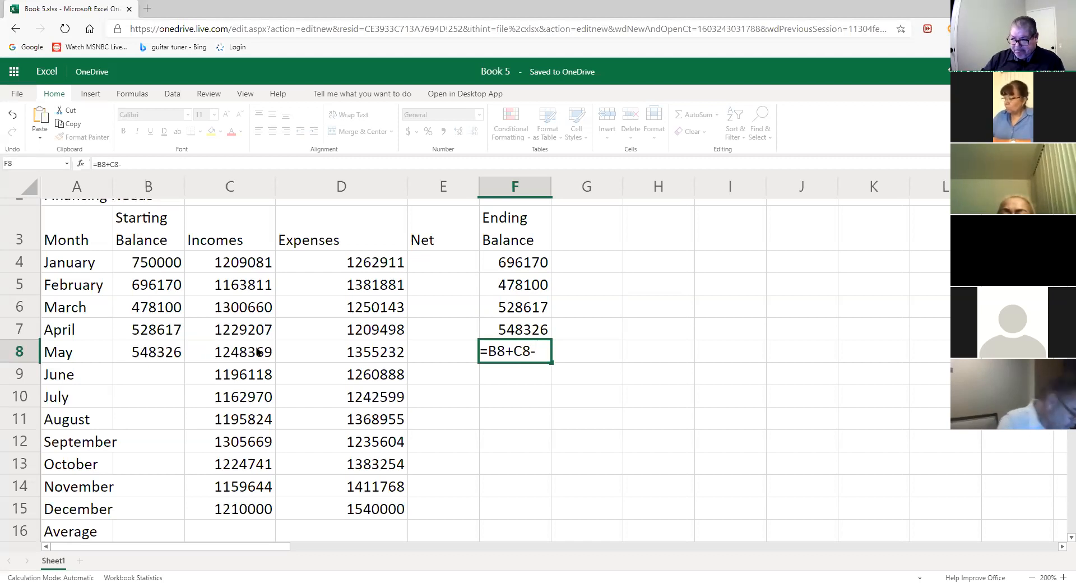
{"action": "left_click", "coordinate": [390, 354]}
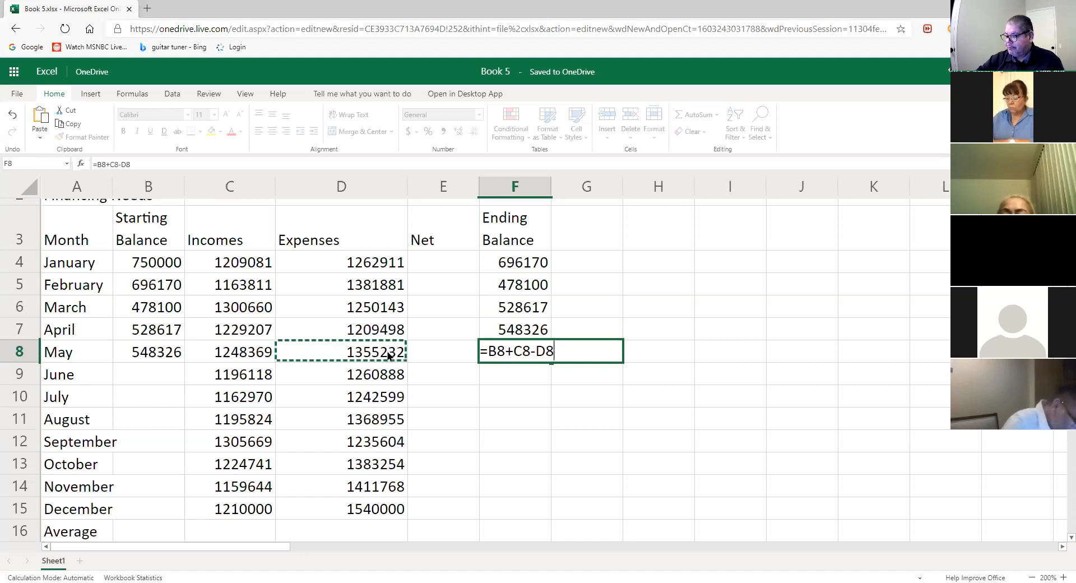
{"action": "key", "text": "Return"}
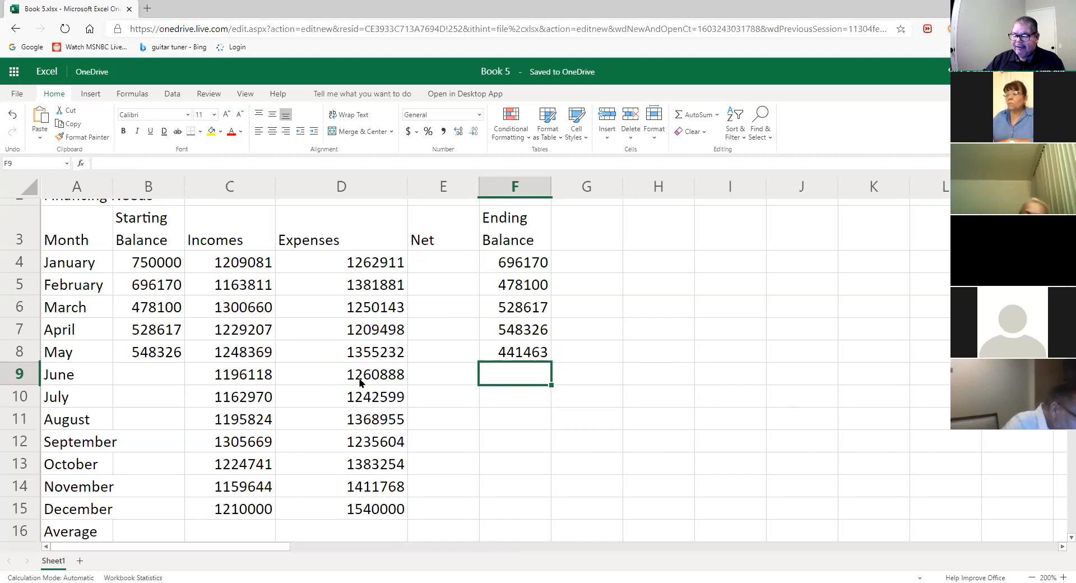
{"action": "left_click", "coordinate": [169, 383]}
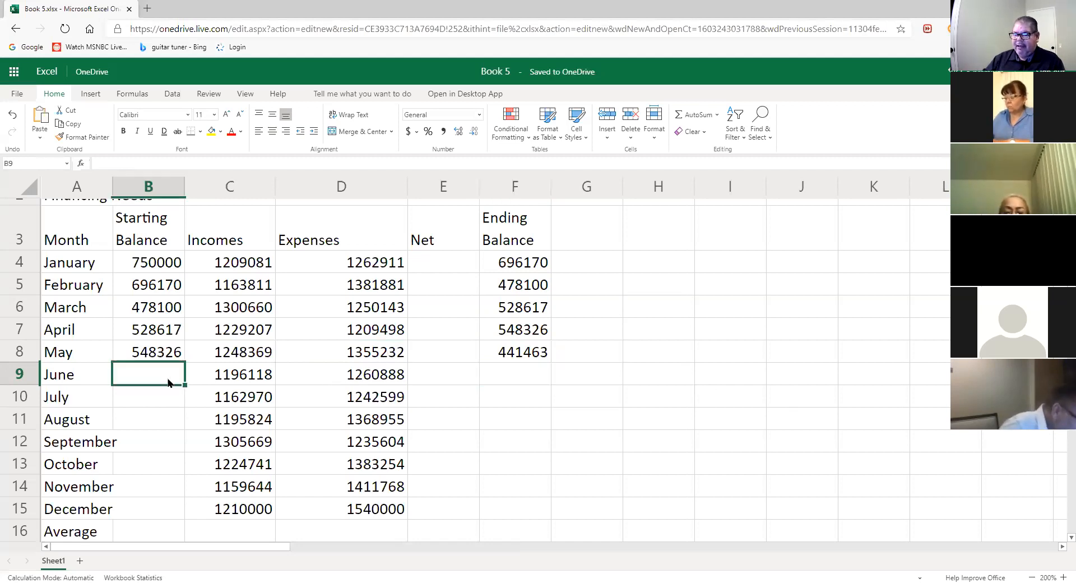
- Link June's starting balance in B9 to May's ending balance with =F8
{"action": "type", "text": "="}
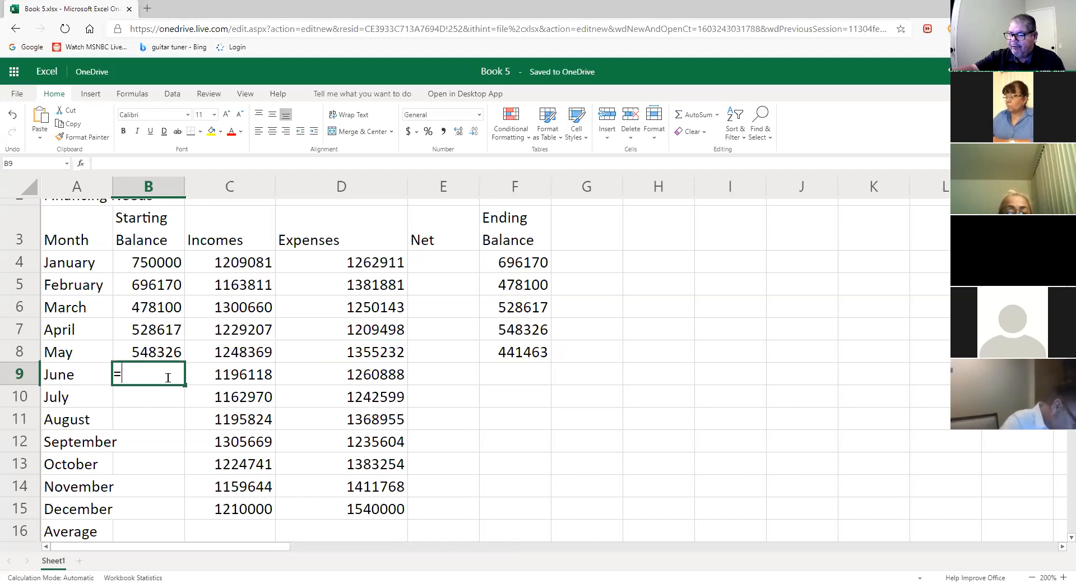
{"action": "left_click", "coordinate": [511, 352]}
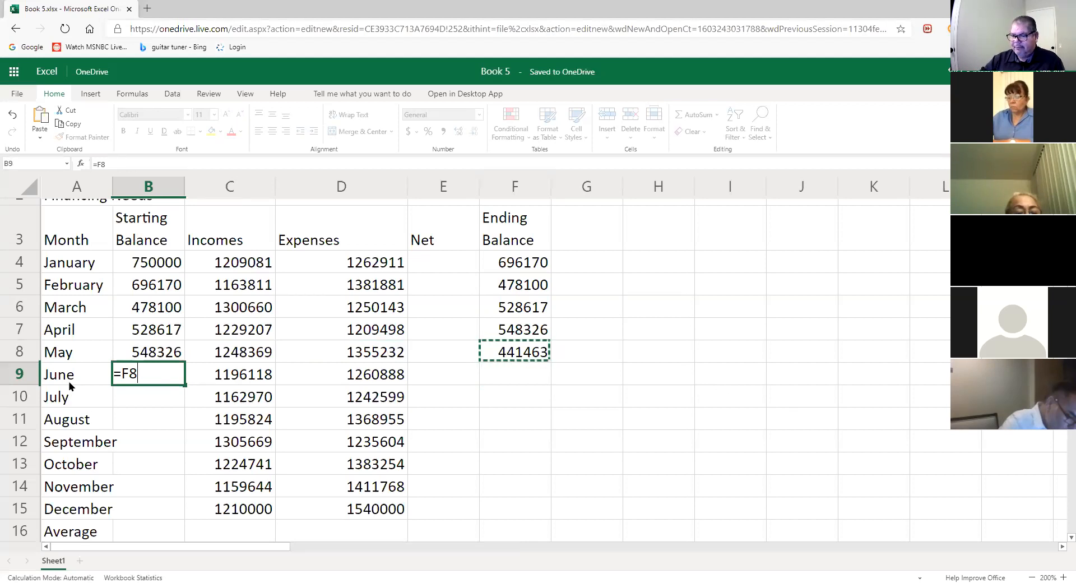
{"action": "key", "text": "Return"}
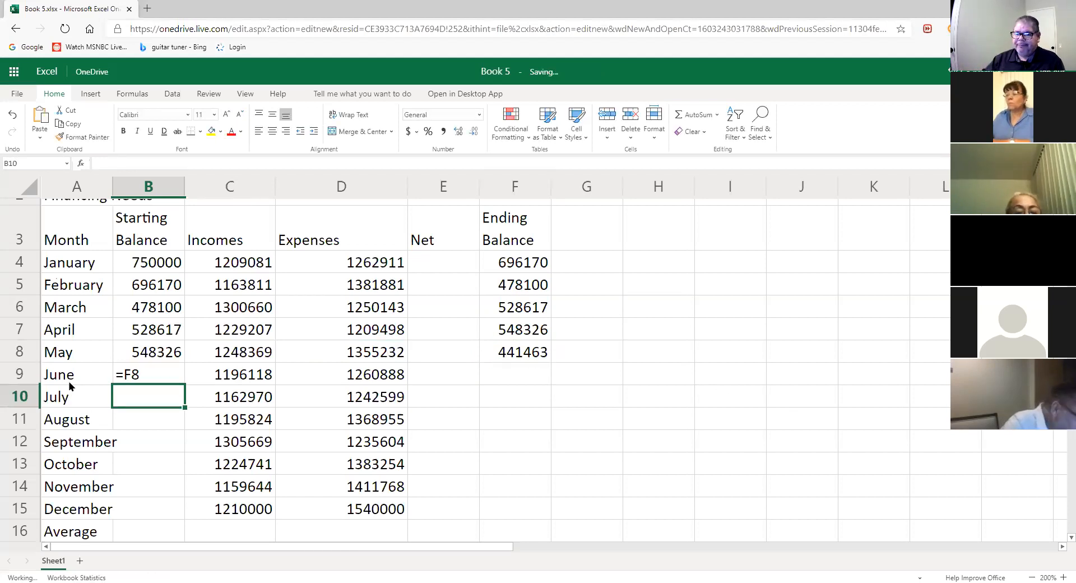
{"action": "left_click", "coordinate": [153, 377]}
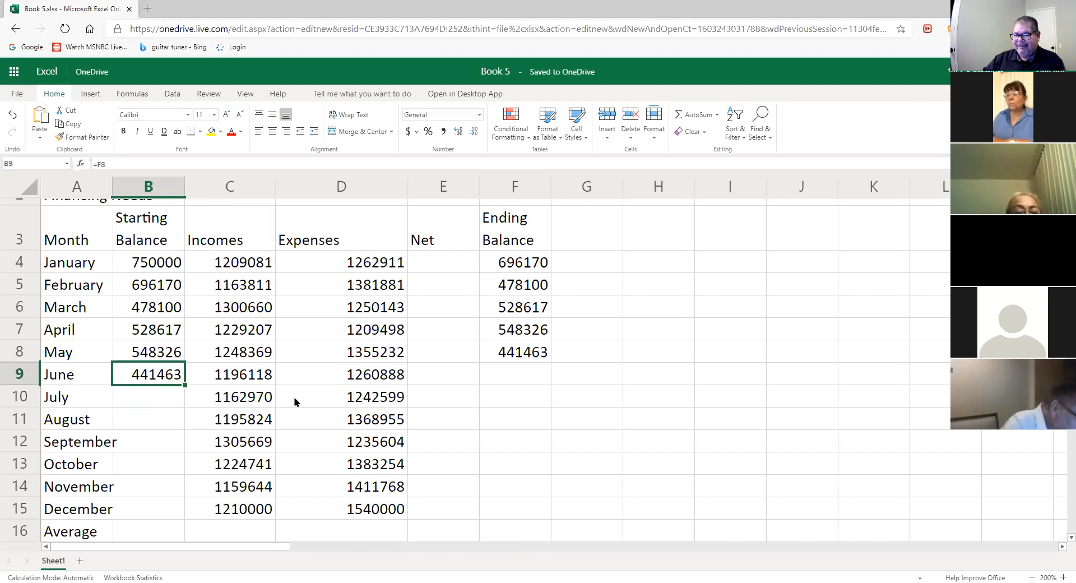
- Enter =B9+C9-D9 in F9, giving June's ending balance of 376693
{"action": "left_click", "coordinate": [516, 378]}
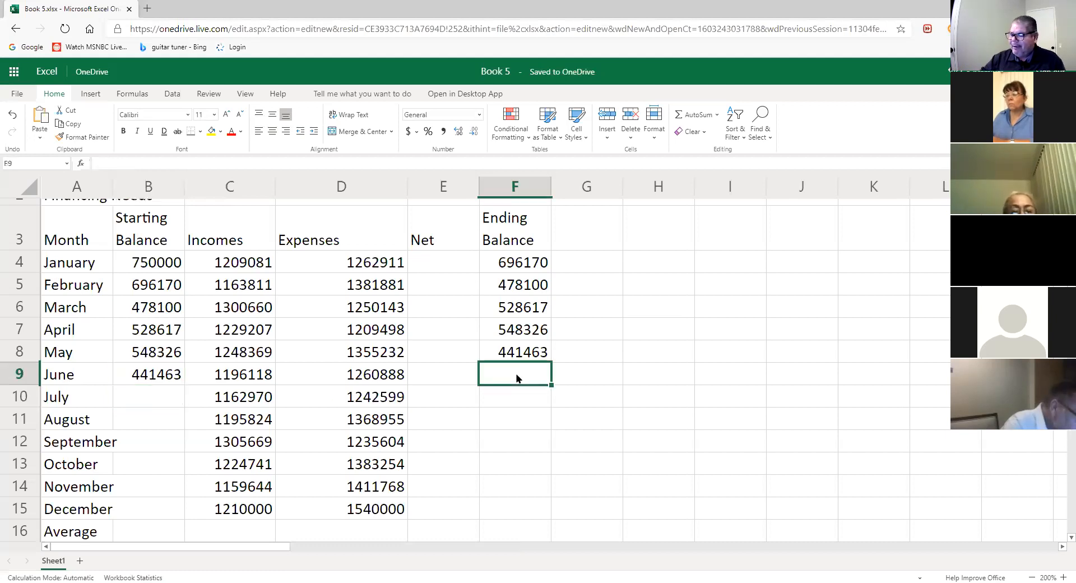
{"action": "type", "text": "="}
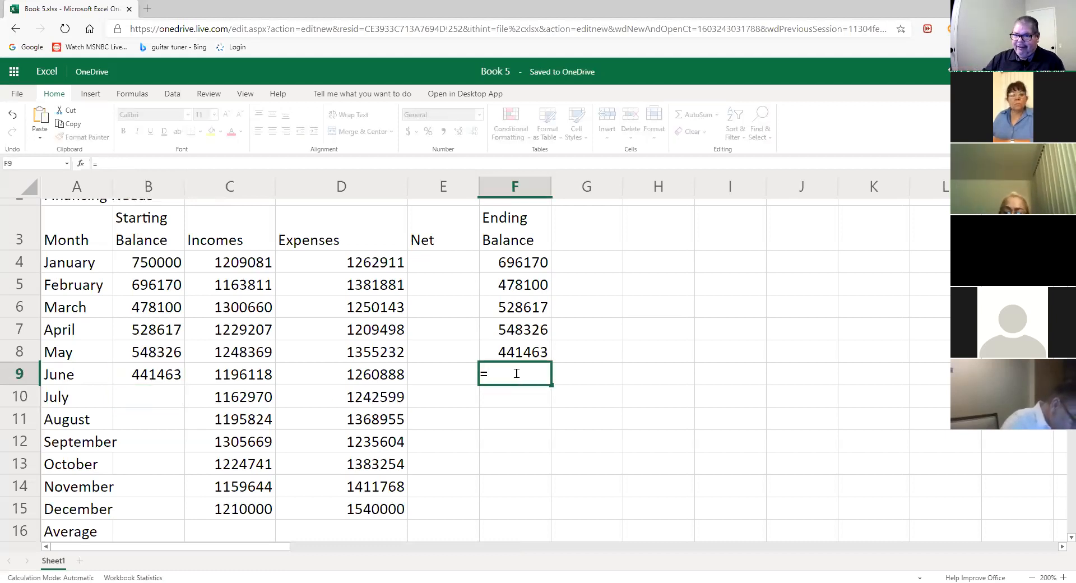
{"action": "left_click", "coordinate": [159, 374]}
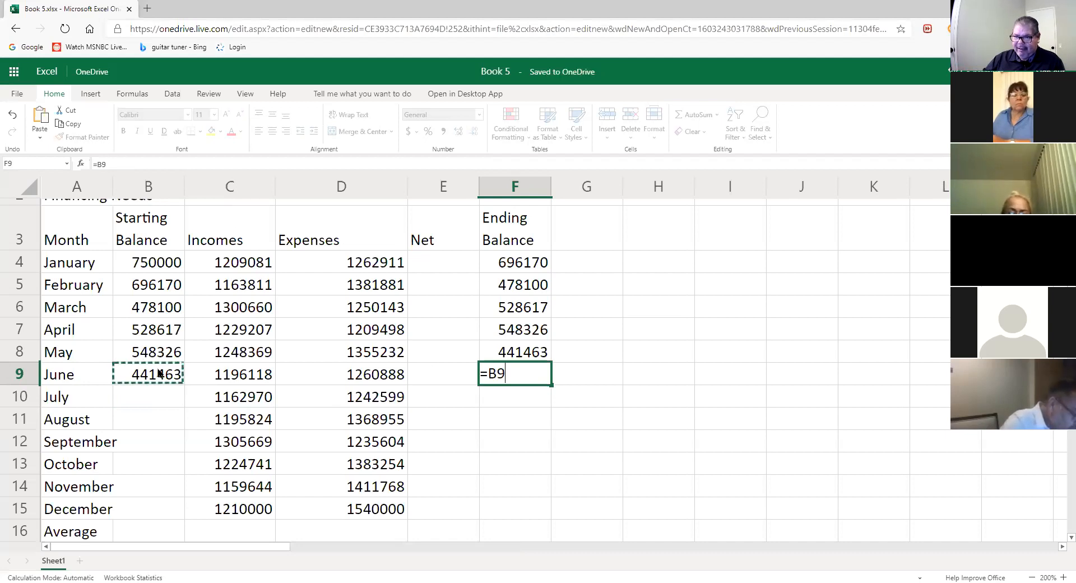
{"action": "type", "text": "+"}
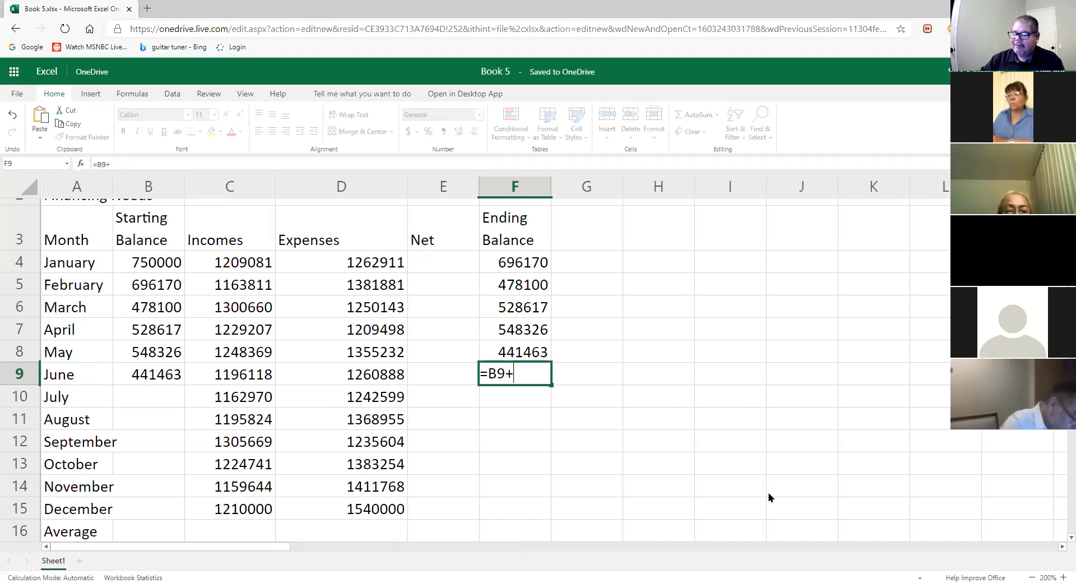
{"action": "left_click", "coordinate": [242, 370]}
{"action": "type", "text": "-"}
{"action": "left_click", "coordinate": [381, 378]}
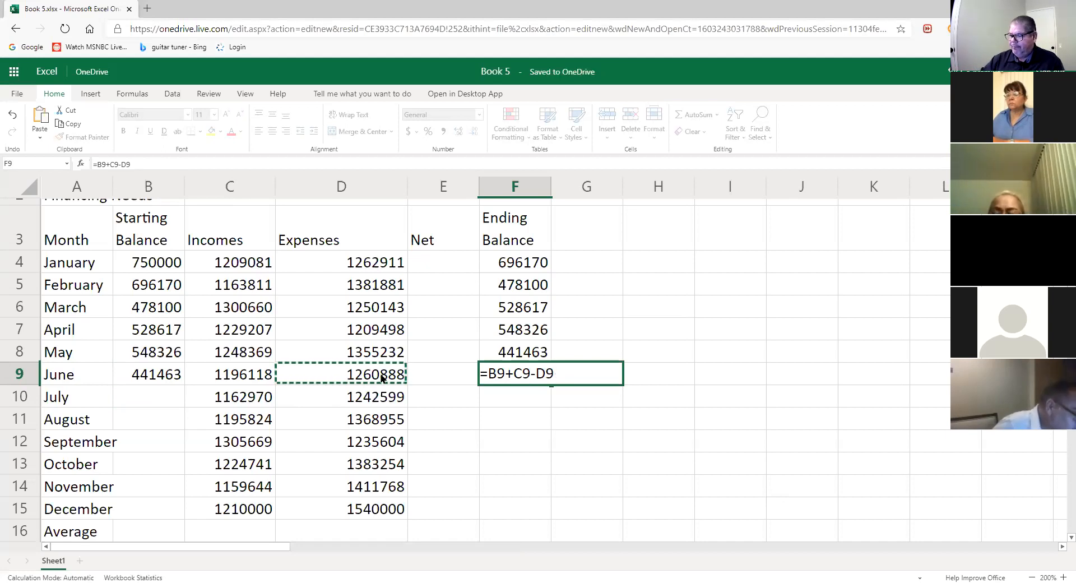
{"action": "key", "text": "Return"}
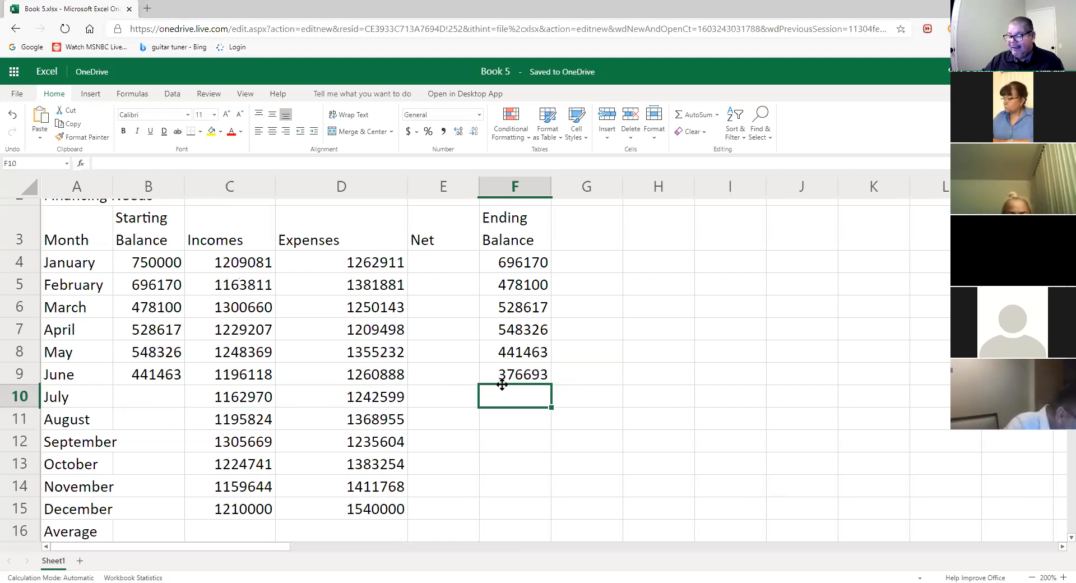
{"action": "left_click", "coordinate": [172, 404]}
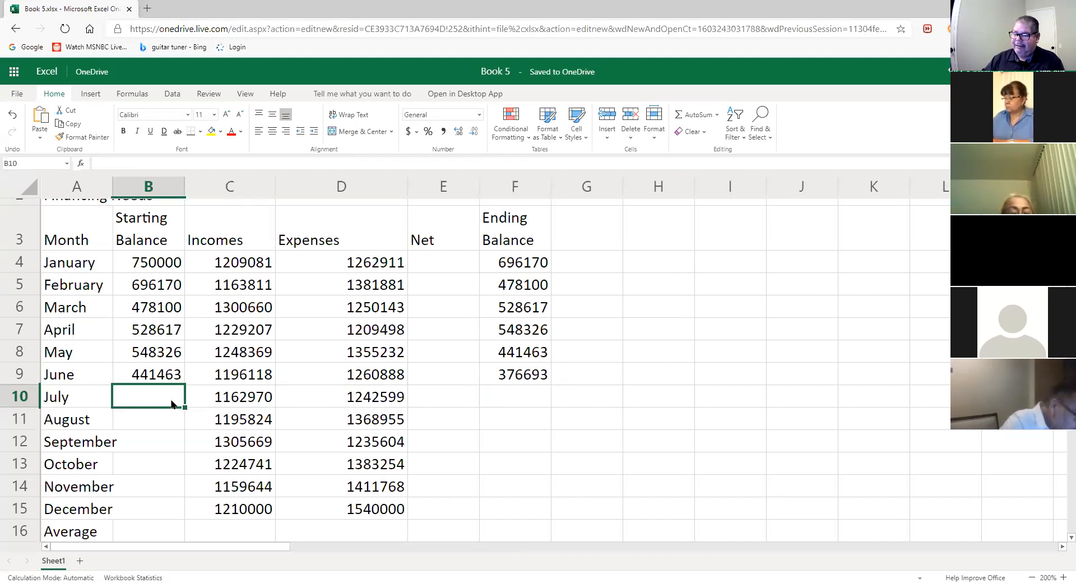
{"action": "type", "text": "="}
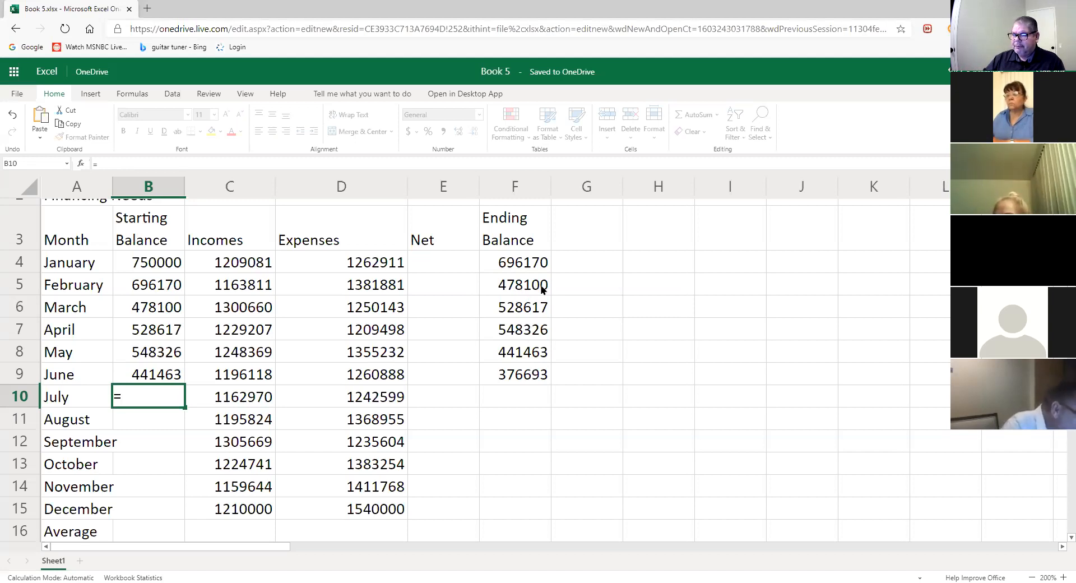
{"action": "key", "text": "Escape"}
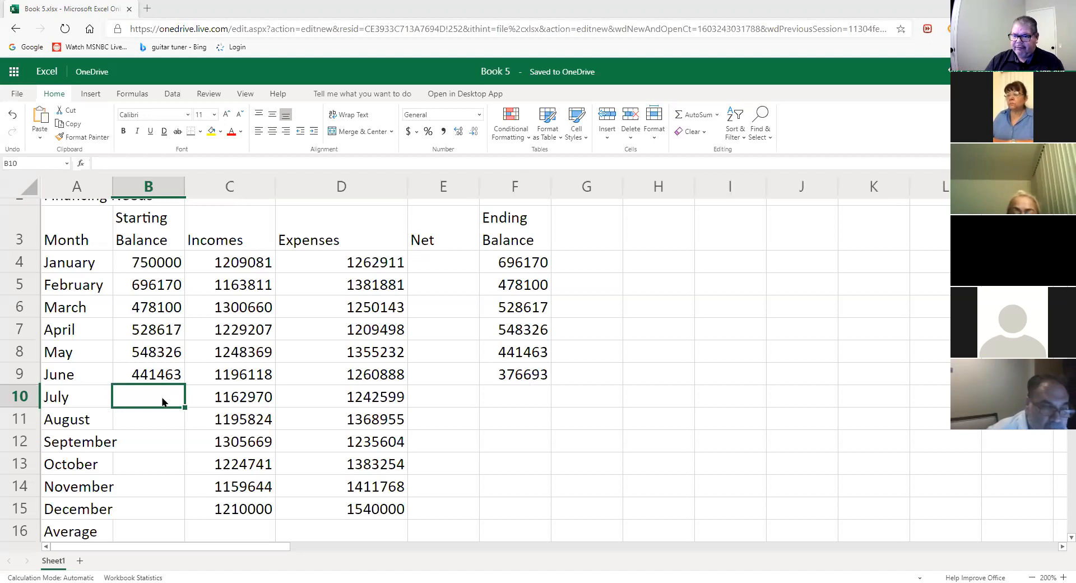
- Enter =F9 in B10 so July starts from June's ending balance
{"action": "type", "text": "="}
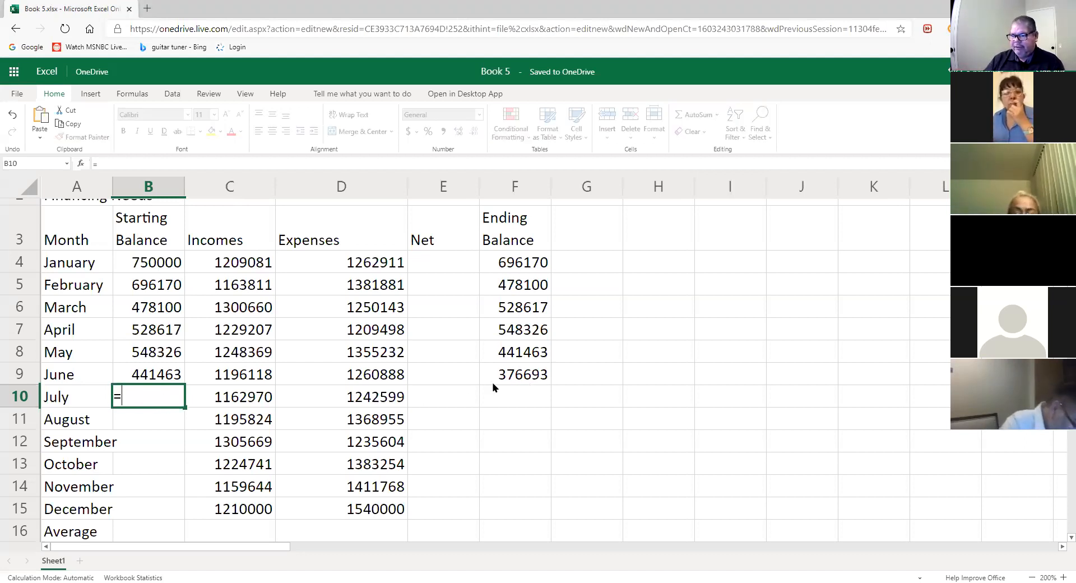
{"action": "left_click", "coordinate": [513, 380]}
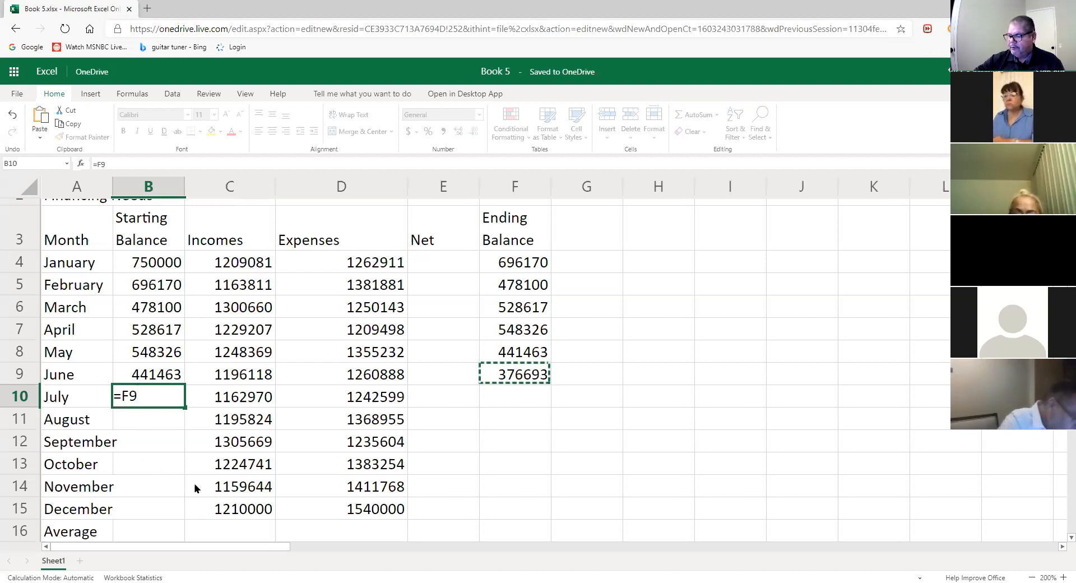
{"action": "key", "text": "Return"}
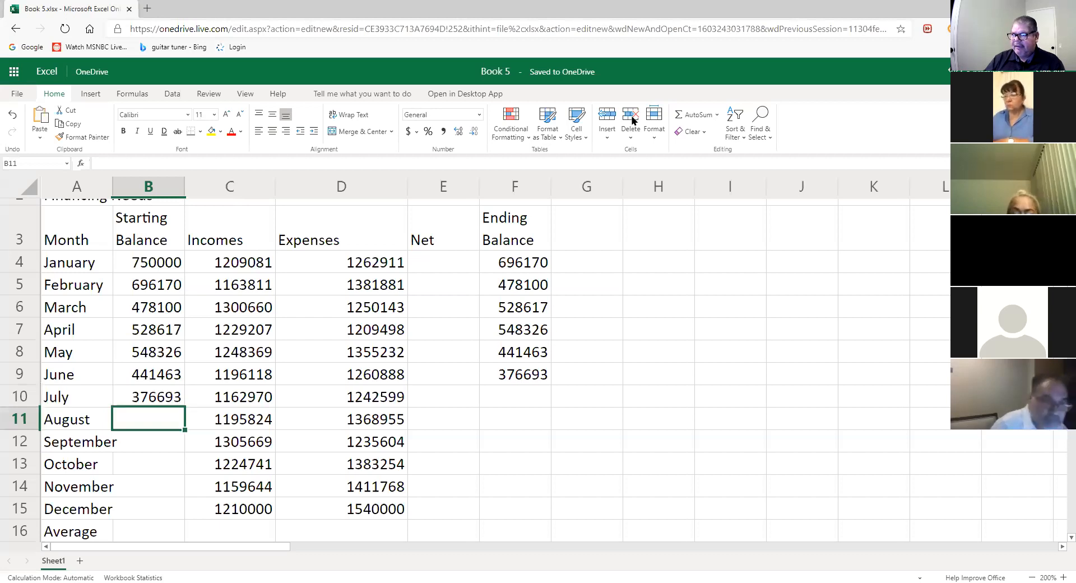
- Draw red arrows from each starting balance, July back to February, to the prior month's ending balance
{"action": "left_click_drag", "start_coordinate": [186, 397], "coordinate": [475, 374]}
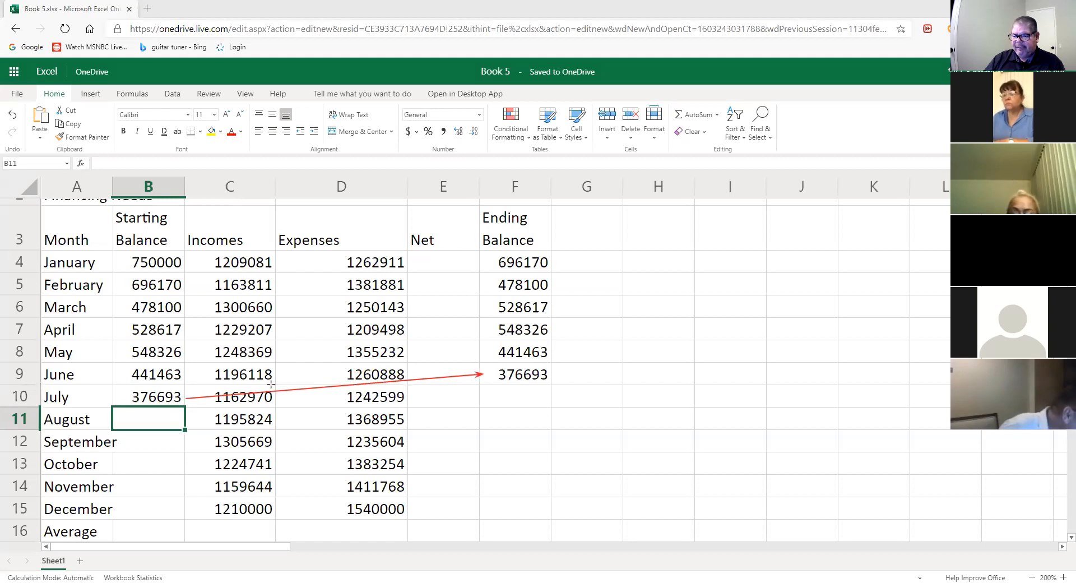
{"action": "left_click_drag", "start_coordinate": [189, 378], "coordinate": [492, 349]}
{"action": "mouse_move", "coordinate": [183, 352]}
{"action": "left_mouse_down"}
{"action": "mouse_move", "coordinate": [488, 308]}
{"action": "mouse_move", "coordinate": [489, 330]}
{"action": "left_mouse_up"}
{"action": "left_click_drag", "start_coordinate": [183, 330], "coordinate": [490, 307]}
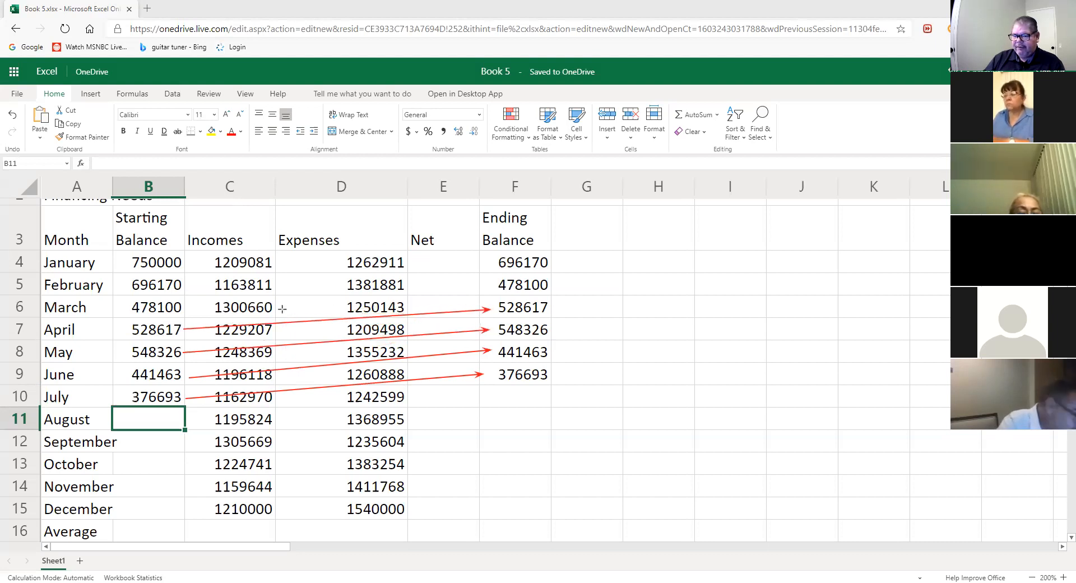
{"action": "left_click_drag", "start_coordinate": [185, 308], "coordinate": [494, 286]}
{"action": "left_click_drag", "start_coordinate": [182, 287], "coordinate": [498, 261]}
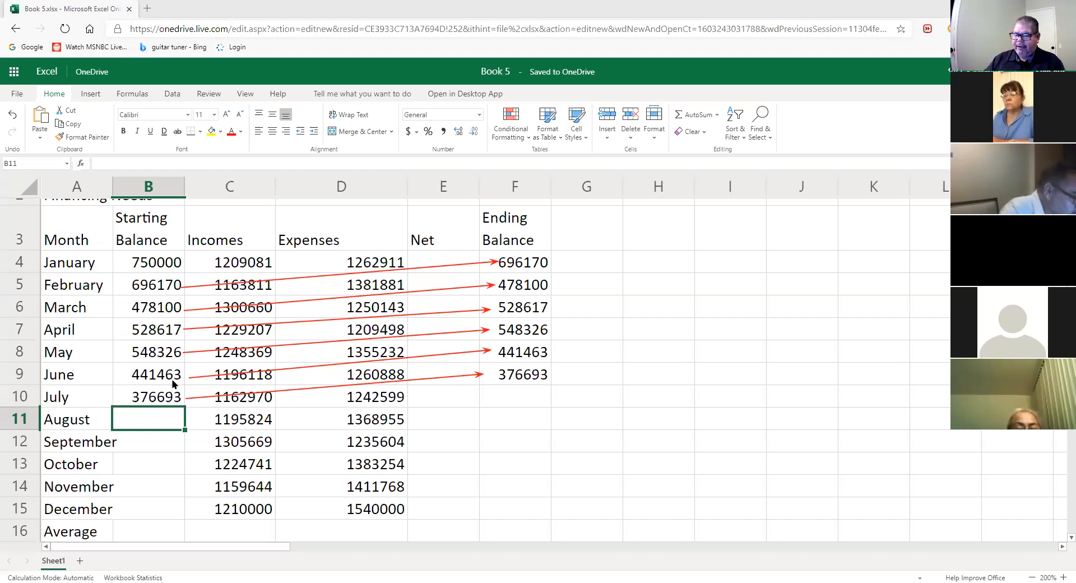
{"action": "left_click", "coordinate": [149, 396]}
{"action": "type", "text": "=F9"}
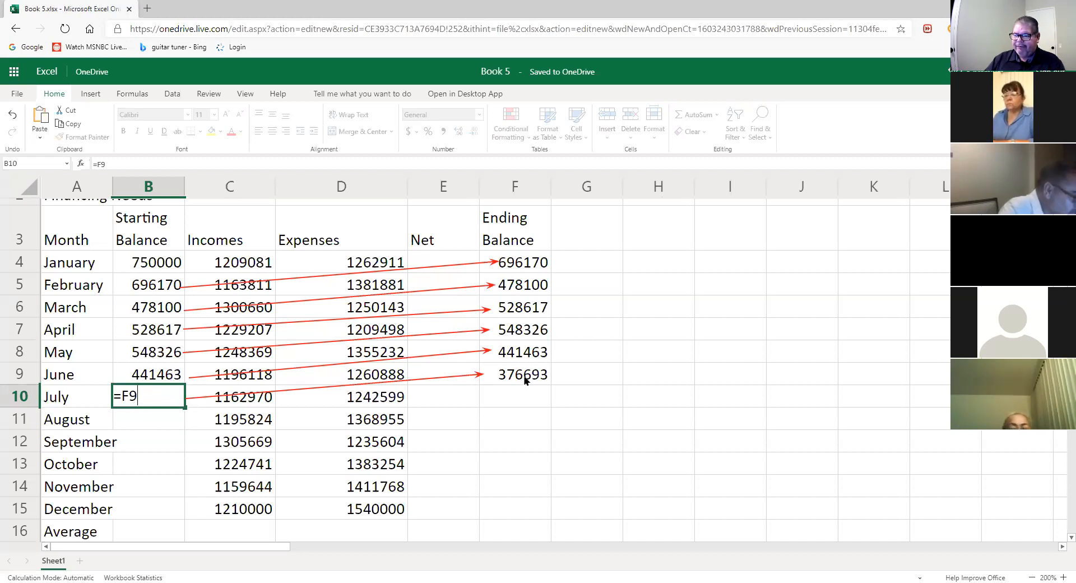
{"action": "left_click", "coordinate": [146, 426]}
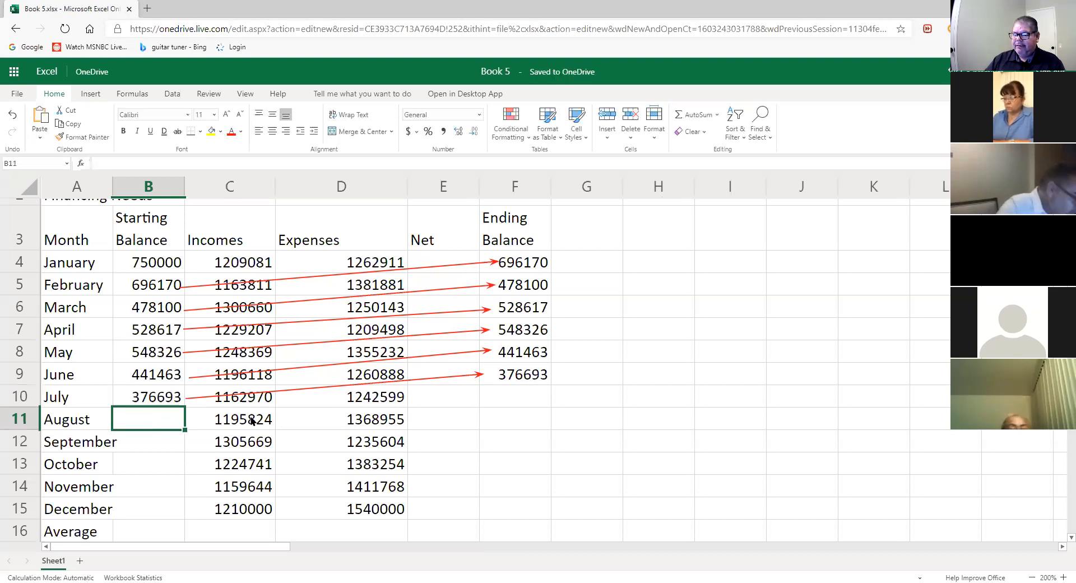
{"action": "left_click", "coordinate": [505, 401]}
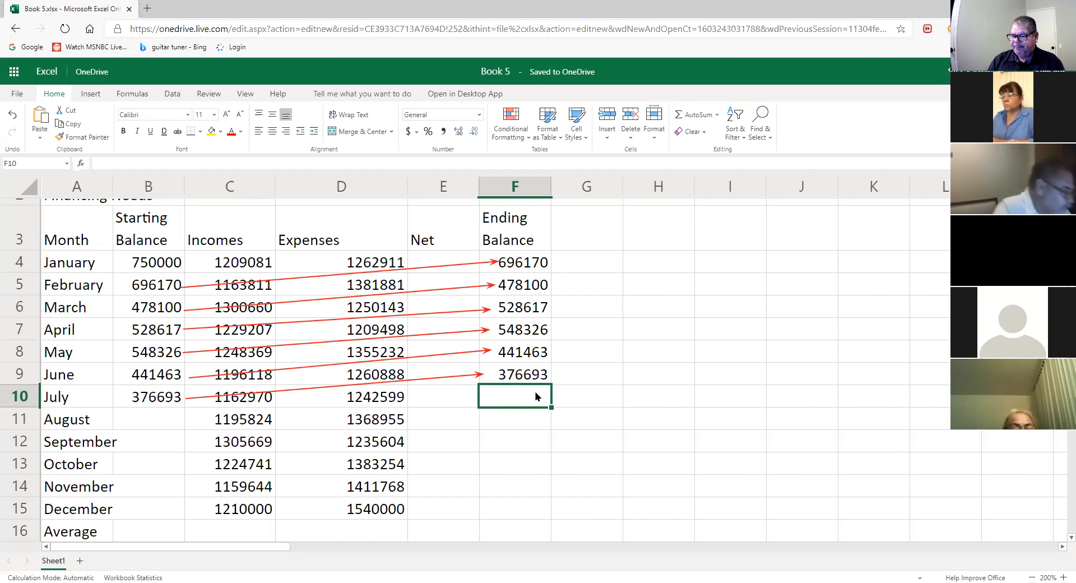
- Enter =B10+C10-D10 in F10, giving July's ending balance of 297064
{"action": "type", "text": "="}
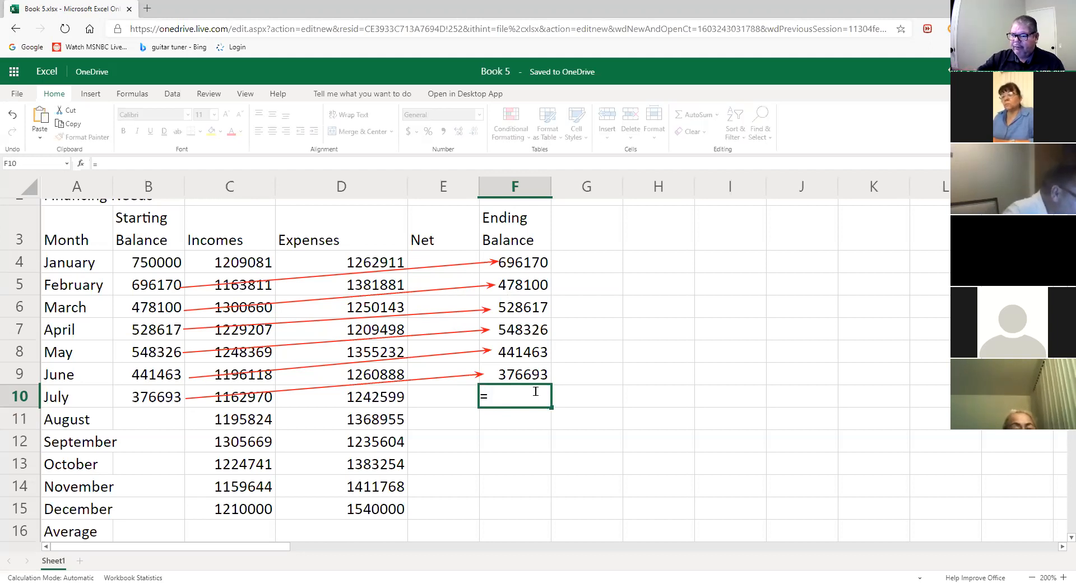
{"action": "left_click", "coordinate": [160, 395]}
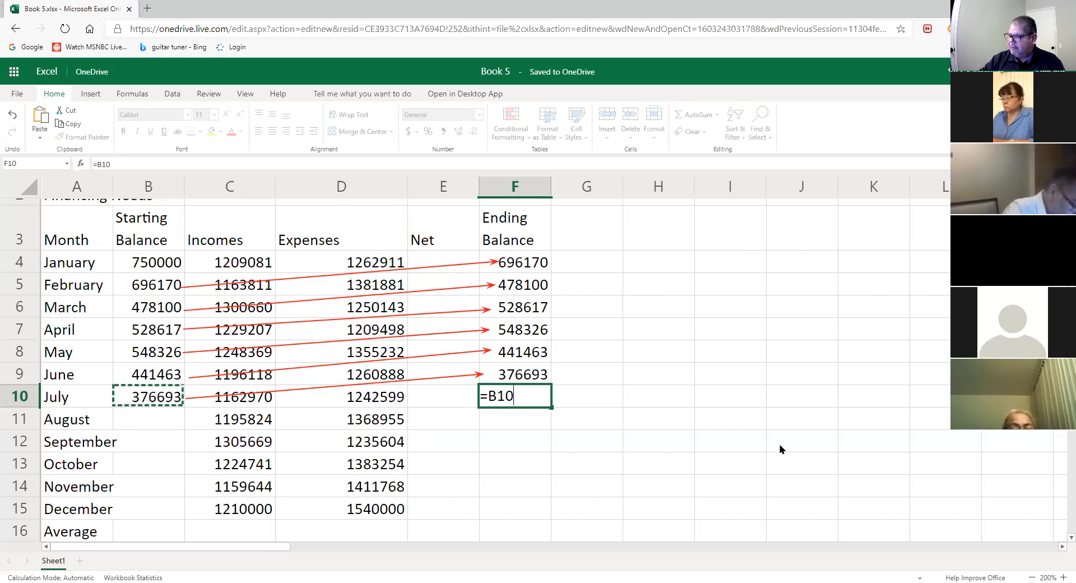
{"action": "type", "text": "+"}
{"action": "left_click", "coordinate": [250, 401]}
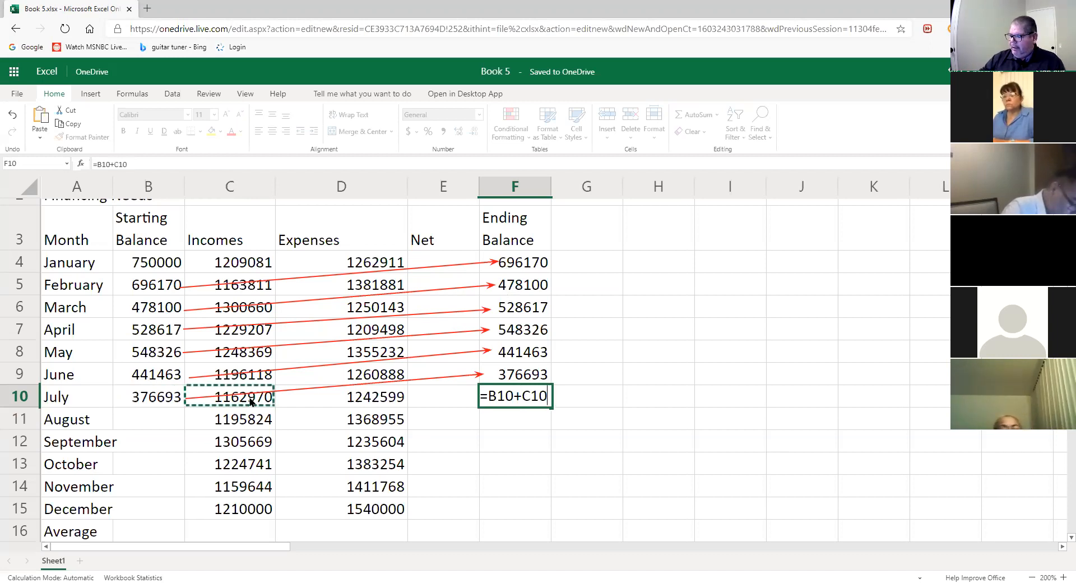
{"action": "type", "text": "-"}
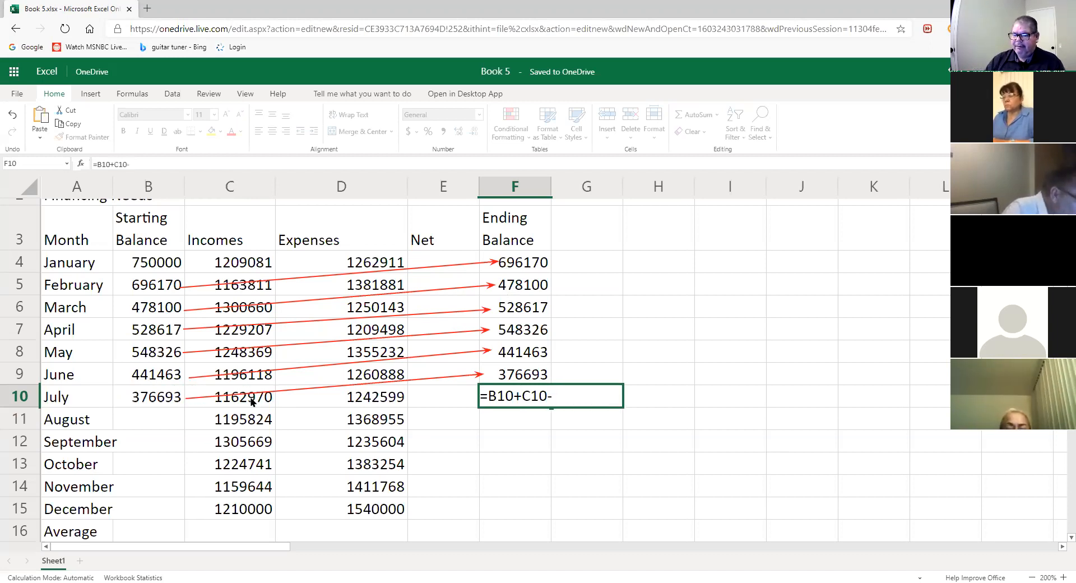
{"action": "left_click", "coordinate": [364, 404]}
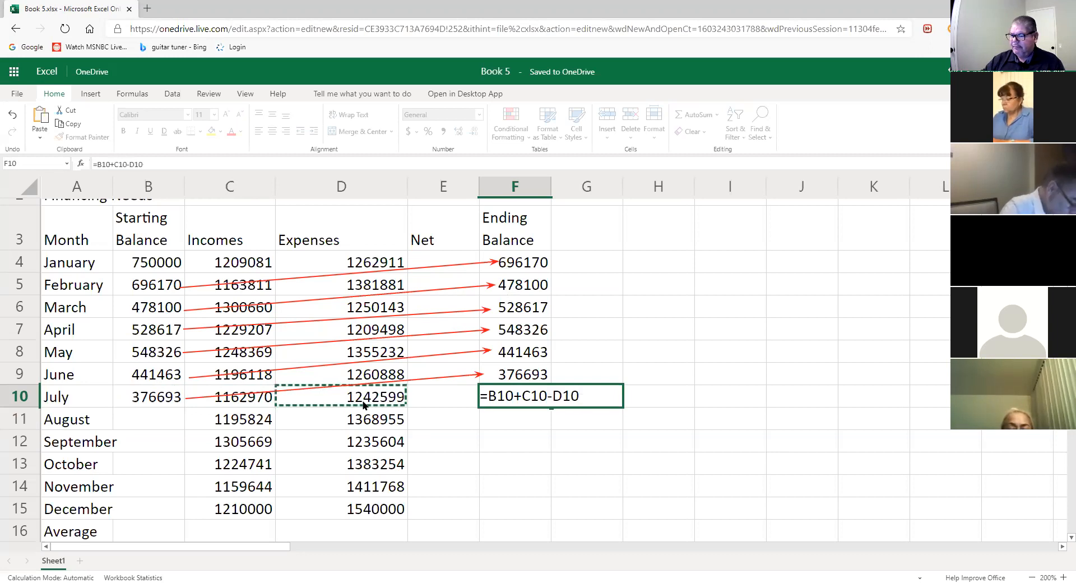
{"action": "key", "text": "Return"}
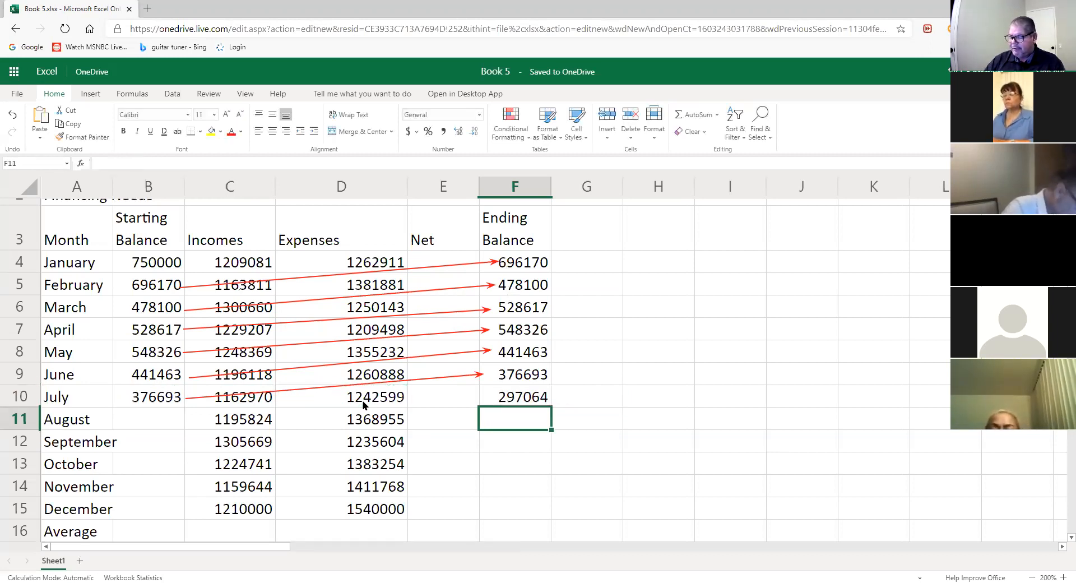
- Enter =F10 in B11 so August starts at July's 297064
{"action": "left_click", "coordinate": [163, 420]}
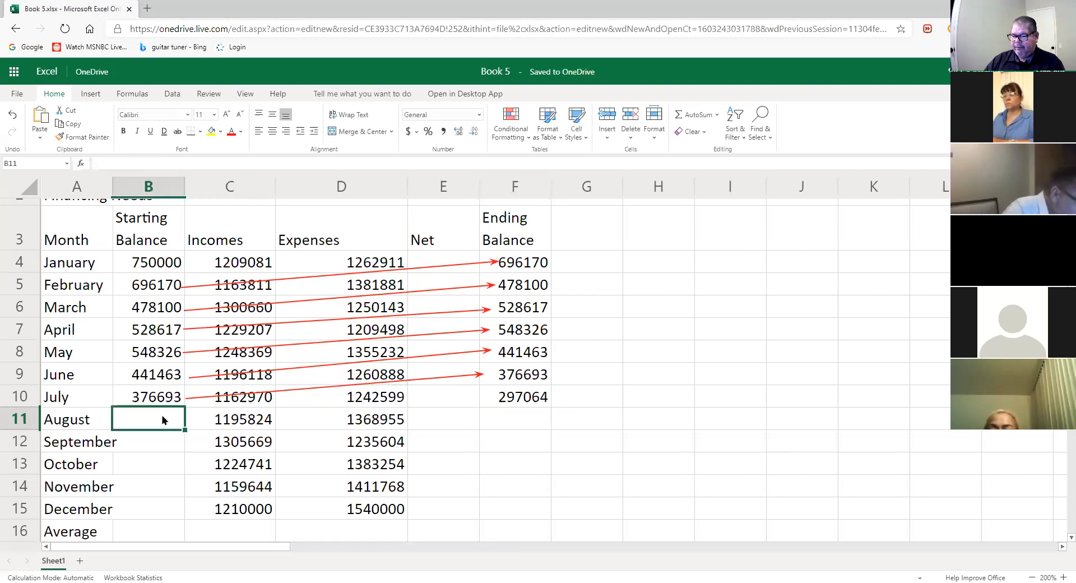
{"action": "type", "text": "="}
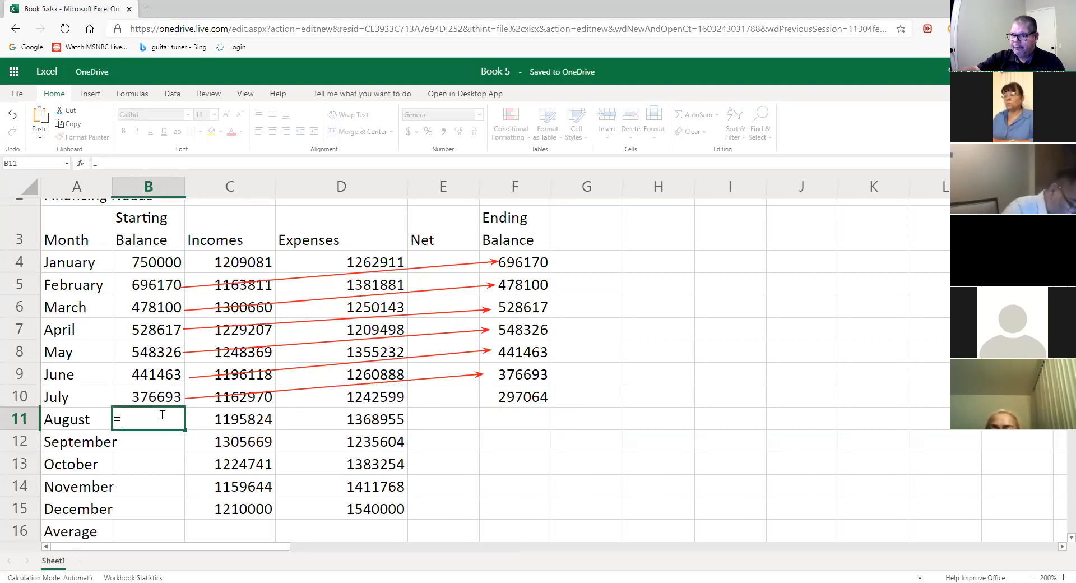
{"action": "left_click", "coordinate": [525, 397]}
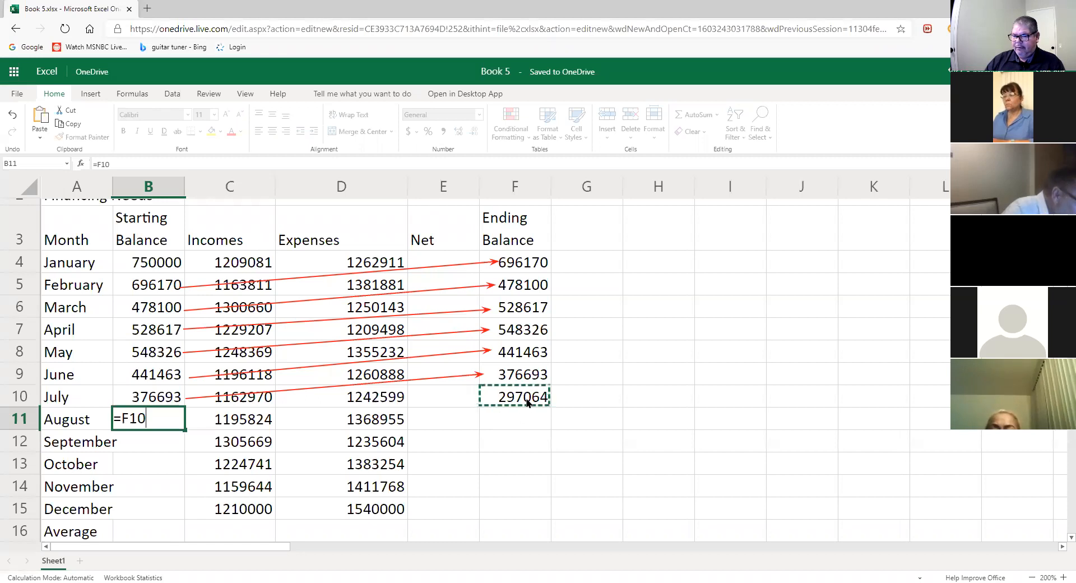
{"action": "key", "text": "Return"}
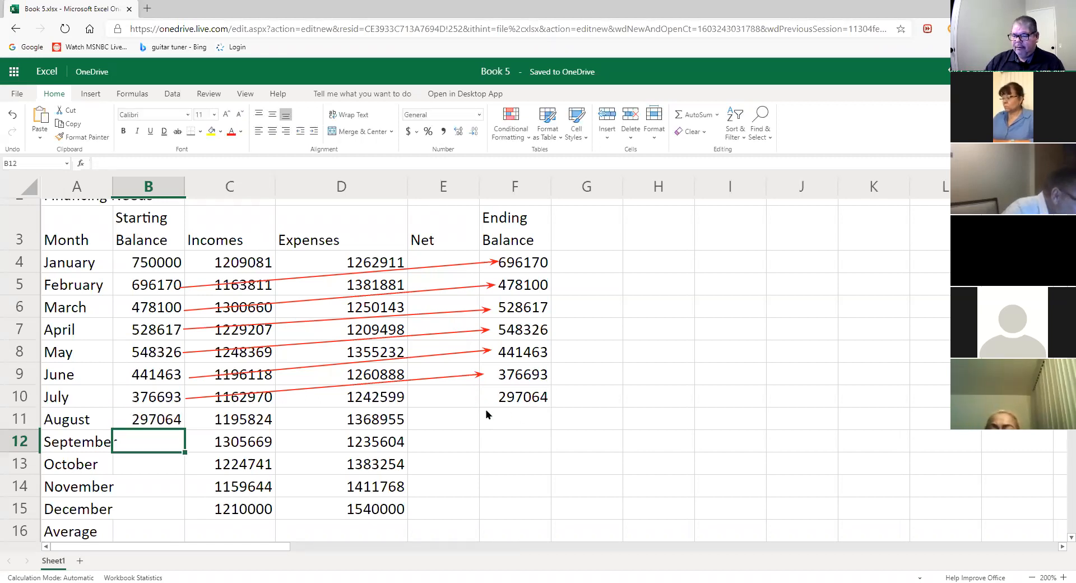
- Enter =B11+C11-D11 in F11 for August's ending balance
{"action": "left_click", "coordinate": [538, 418]}
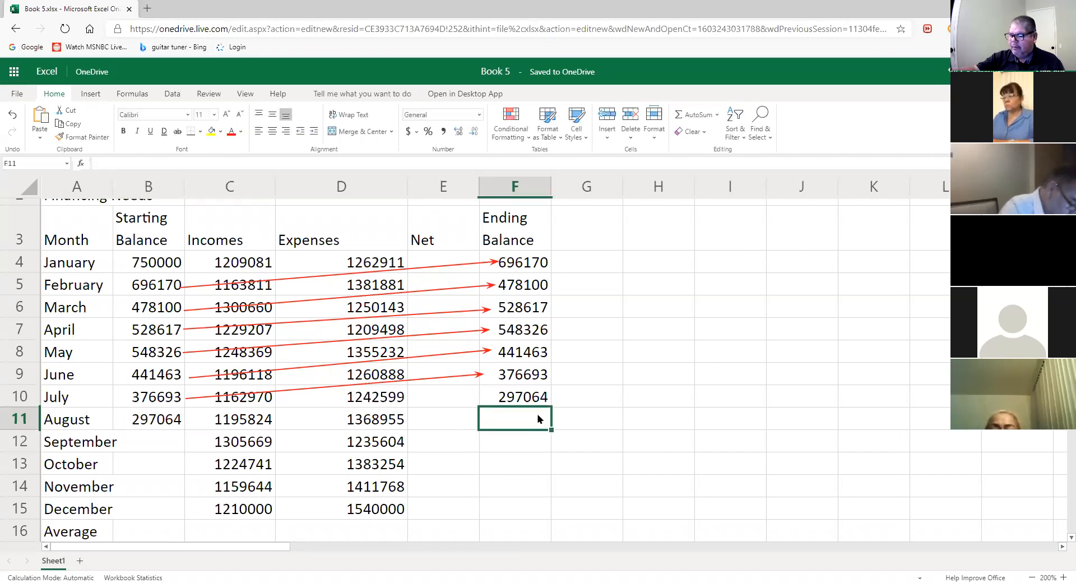
{"action": "type", "text": "="}
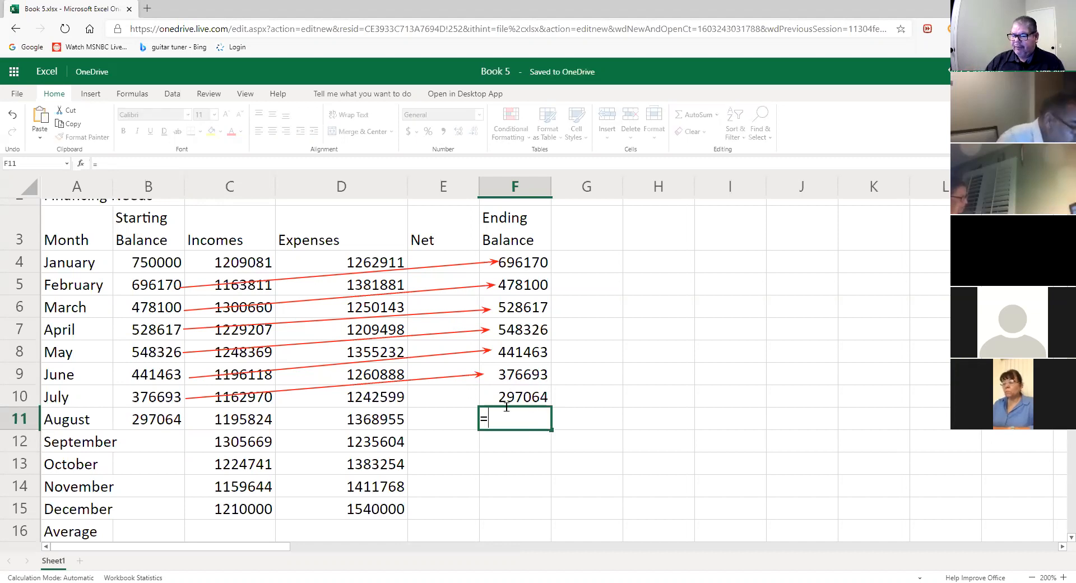
{"action": "left_click", "coordinate": [180, 425]}
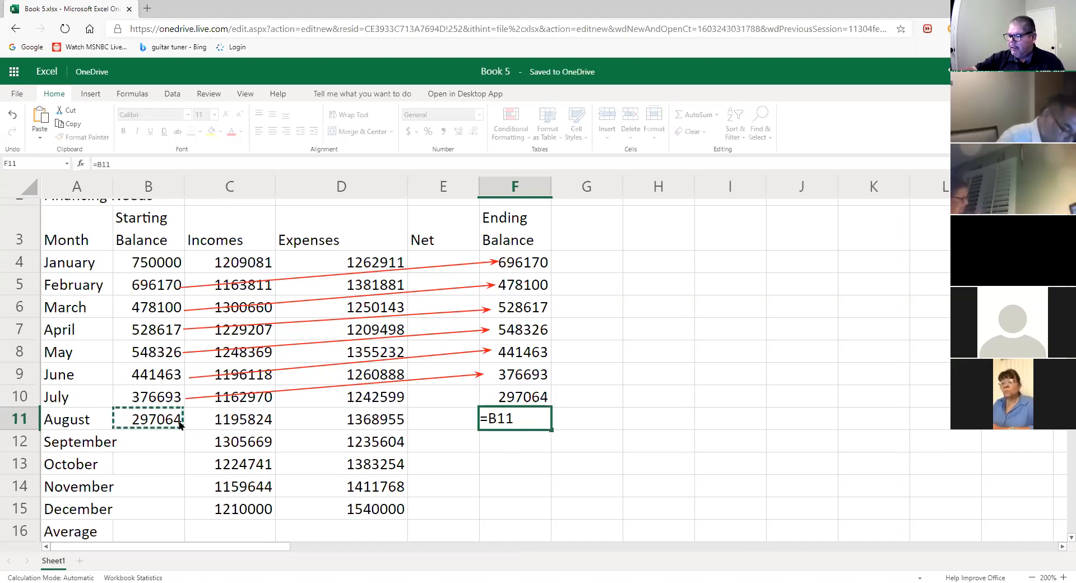
{"action": "type", "text": "+"}
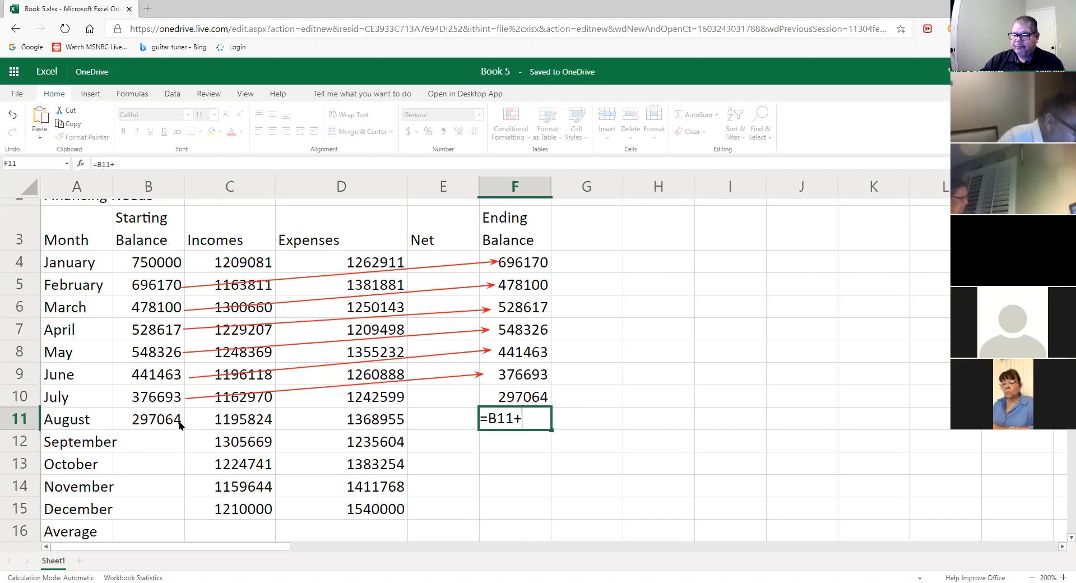
{"action": "left_click", "coordinate": [257, 420]}
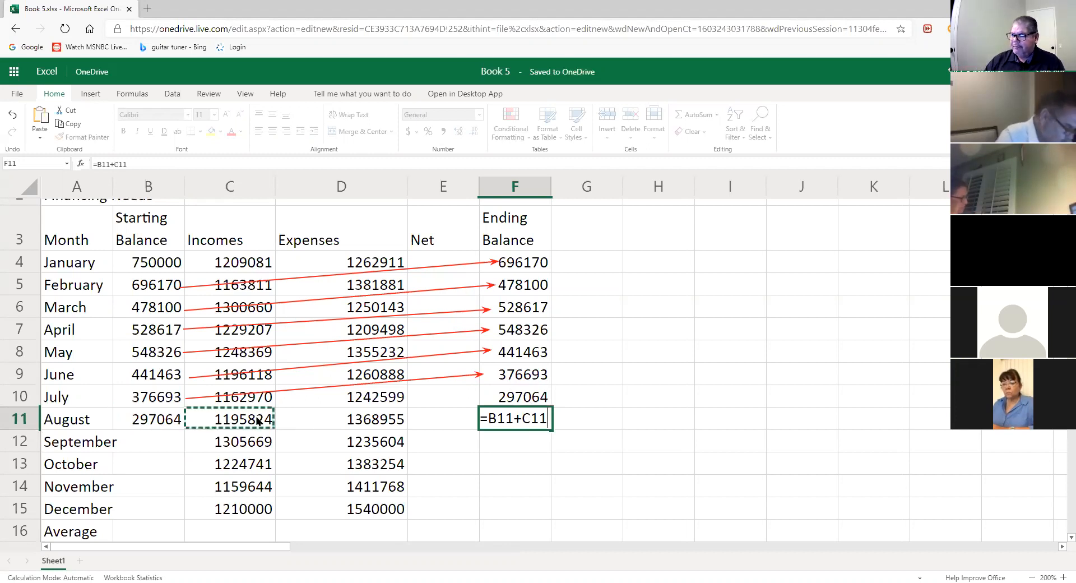
{"action": "type", "text": "-"}
{"action": "left_click", "coordinate": [382, 426]}
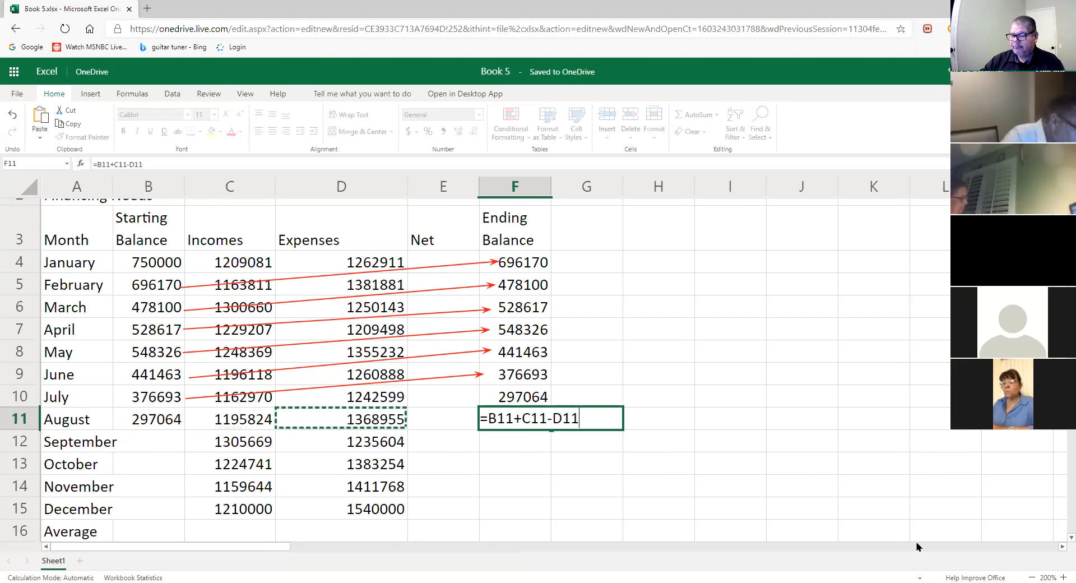
{"action": "key", "text": "Return"}
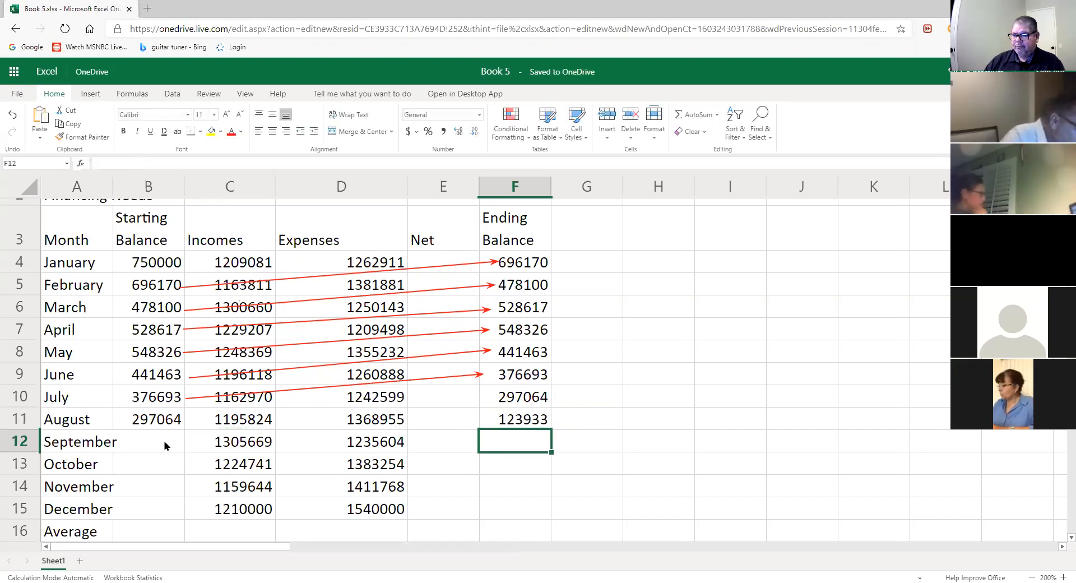
- Link September's starting balance in B12 to August's ending balance with =F11
{"action": "left_click", "coordinate": [165, 444]}
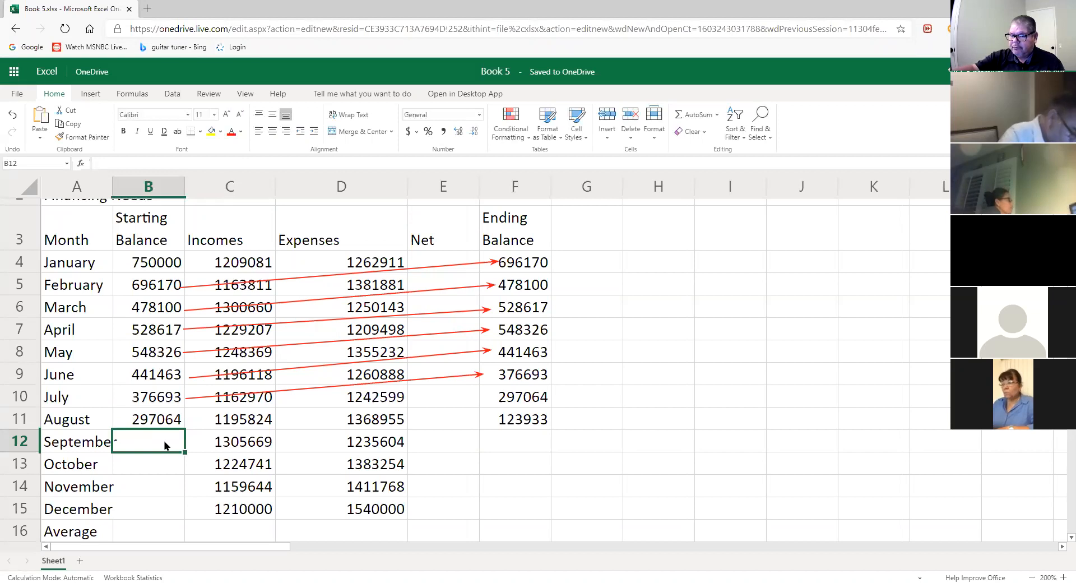
{"action": "type", "text": "="}
{"action": "left_click", "coordinate": [531, 425]}
{"action": "key", "text": "Return"}
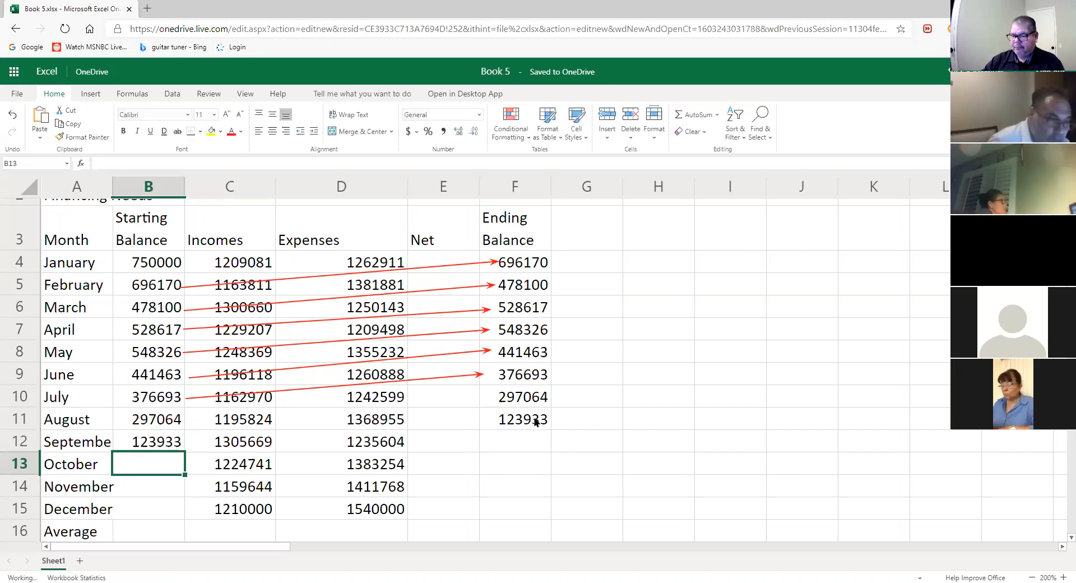
- Enter =B12+C12-D12 in F12 for September's ending balance
{"action": "left_click", "coordinate": [520, 443]}
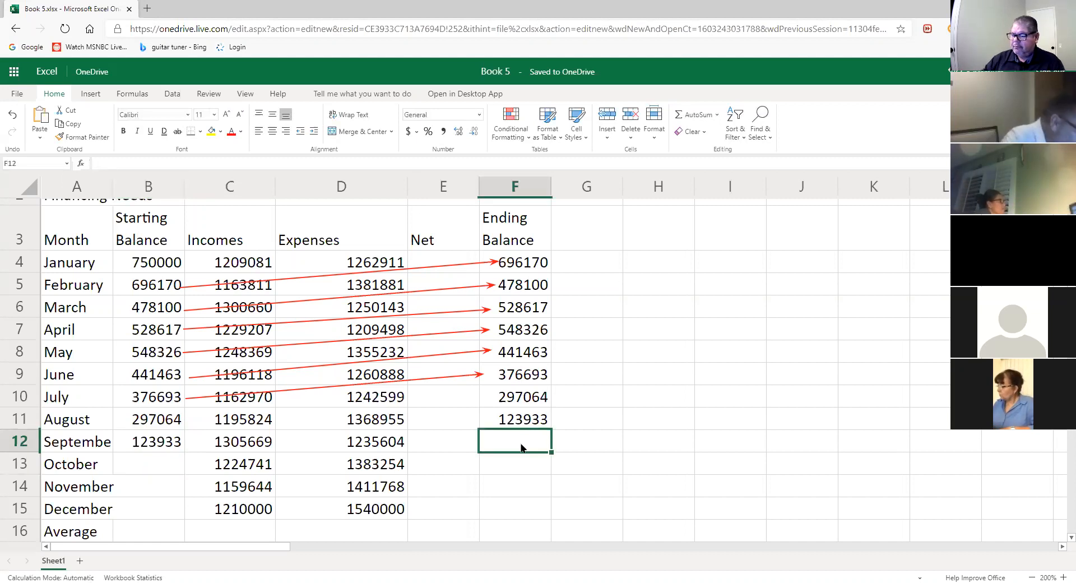
{"action": "type", "text": "="}
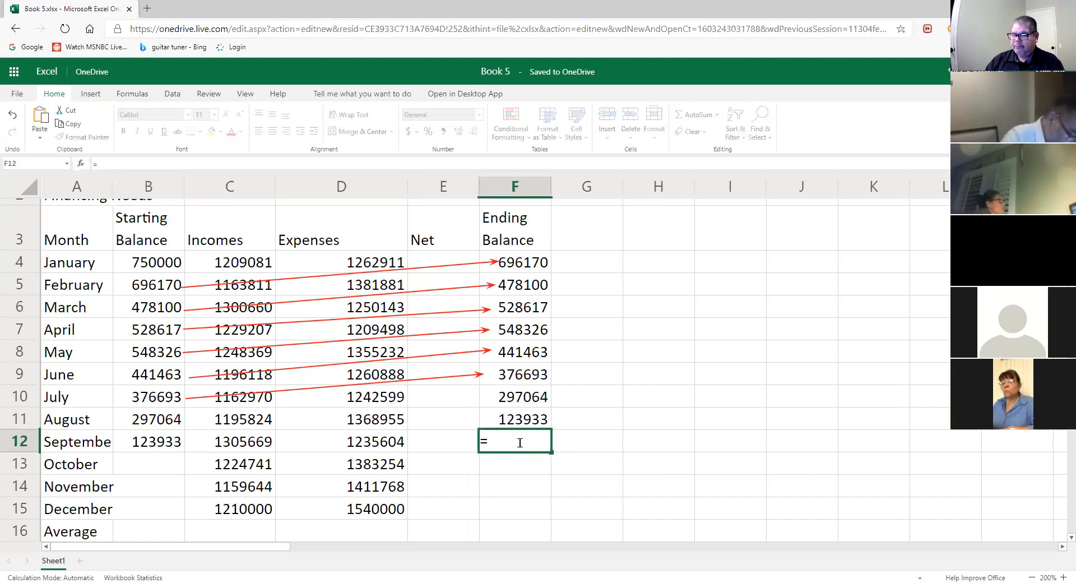
{"action": "left_click", "coordinate": [176, 445]}
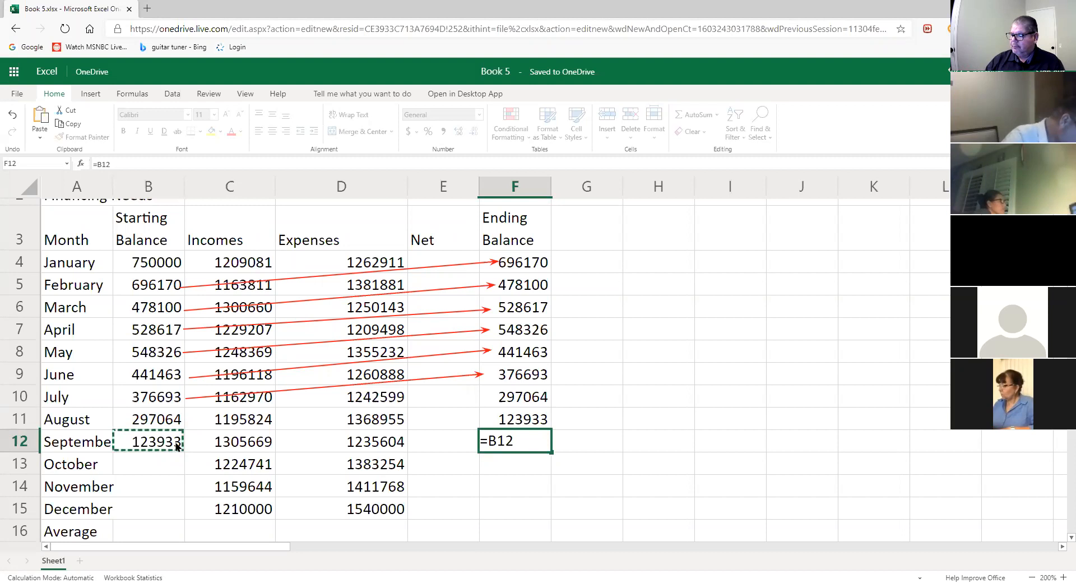
{"action": "type", "text": "+"}
{"action": "left_click", "coordinate": [250, 445]}
{"action": "type", "text": "-"}
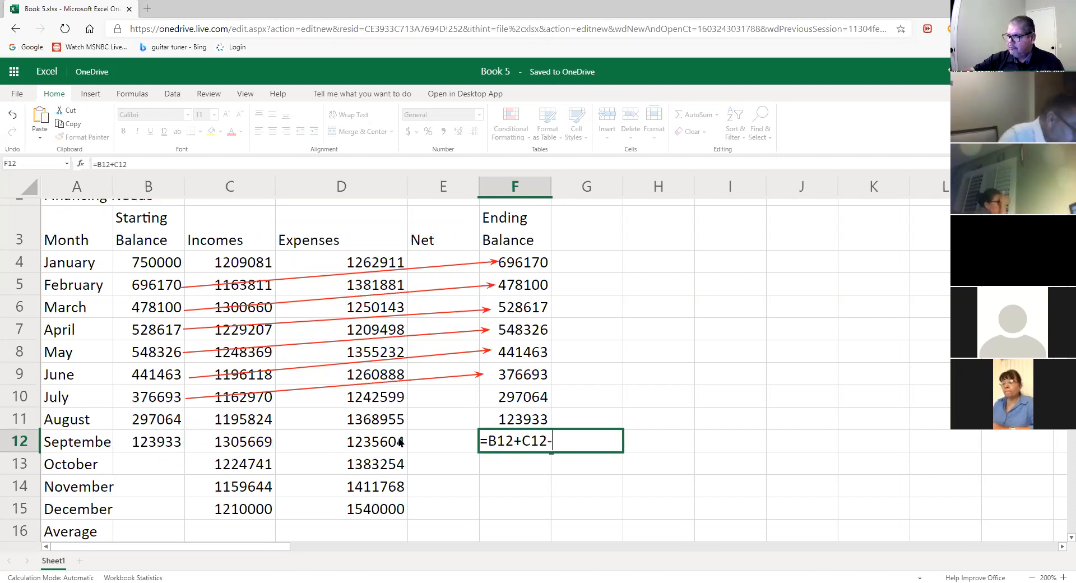
{"action": "left_click", "coordinate": [400, 442]}
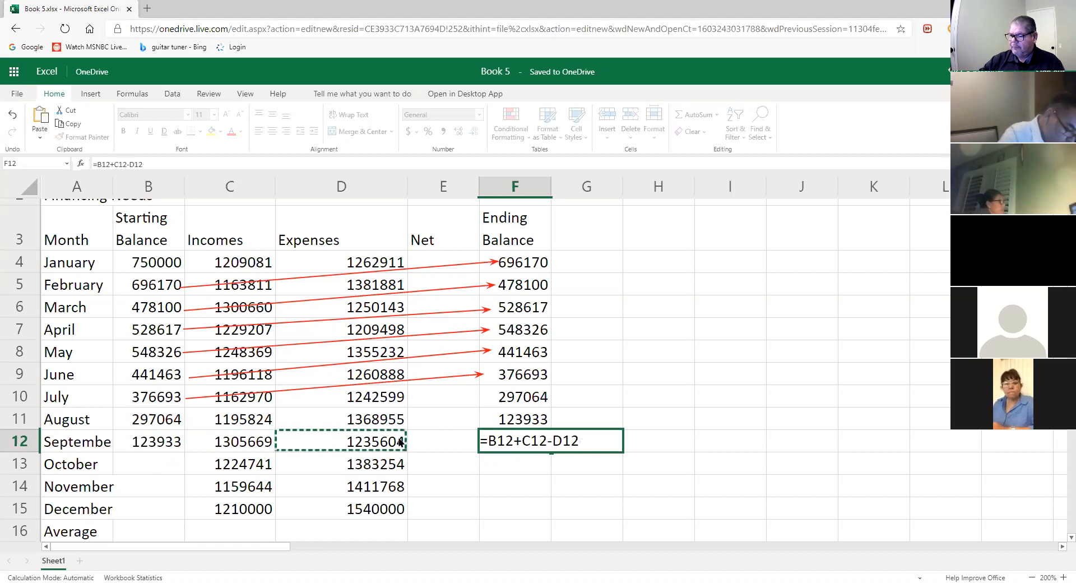
{"action": "key", "text": "Return"}
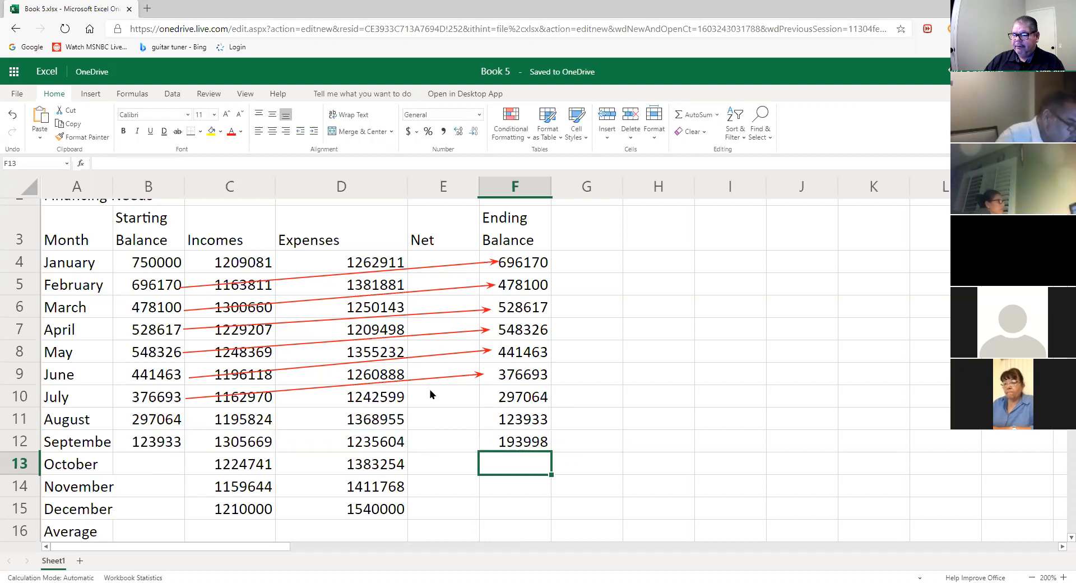
{"action": "left_click", "coordinate": [167, 401]}
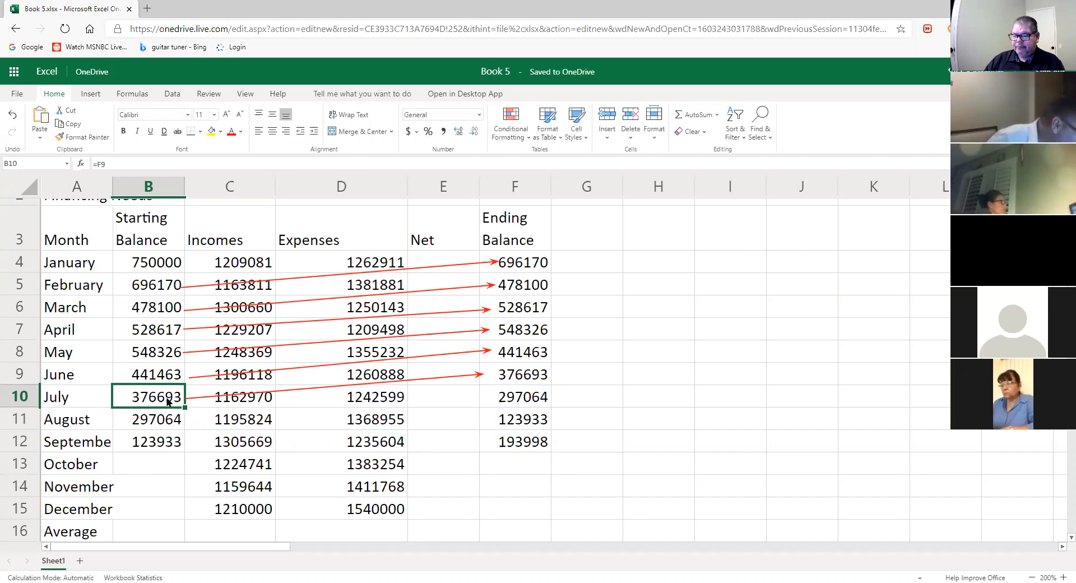
{"action": "double_click", "coordinate": [167, 401]}
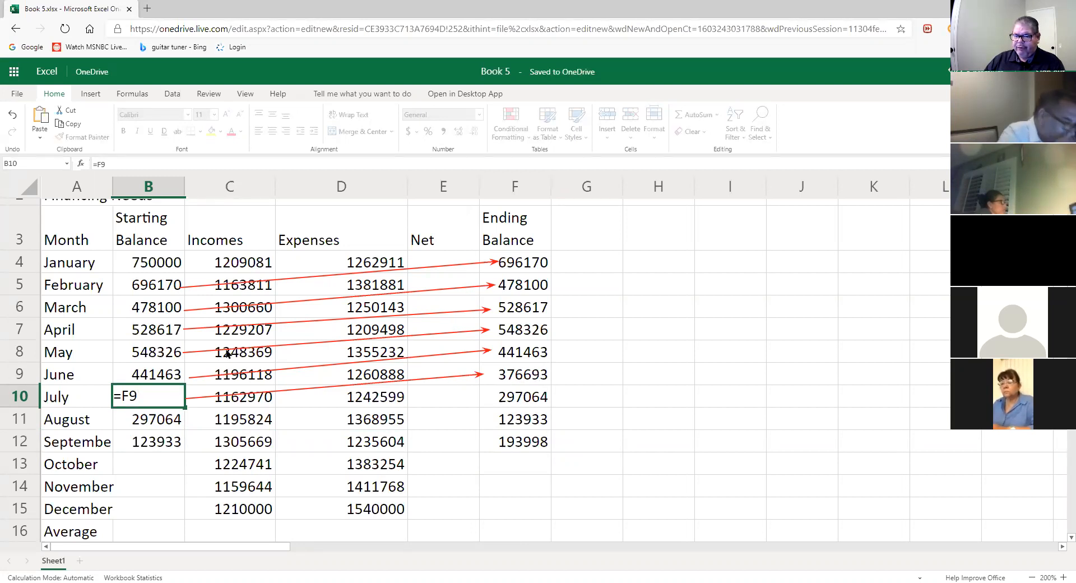
{"action": "double_click", "coordinate": [169, 375]}
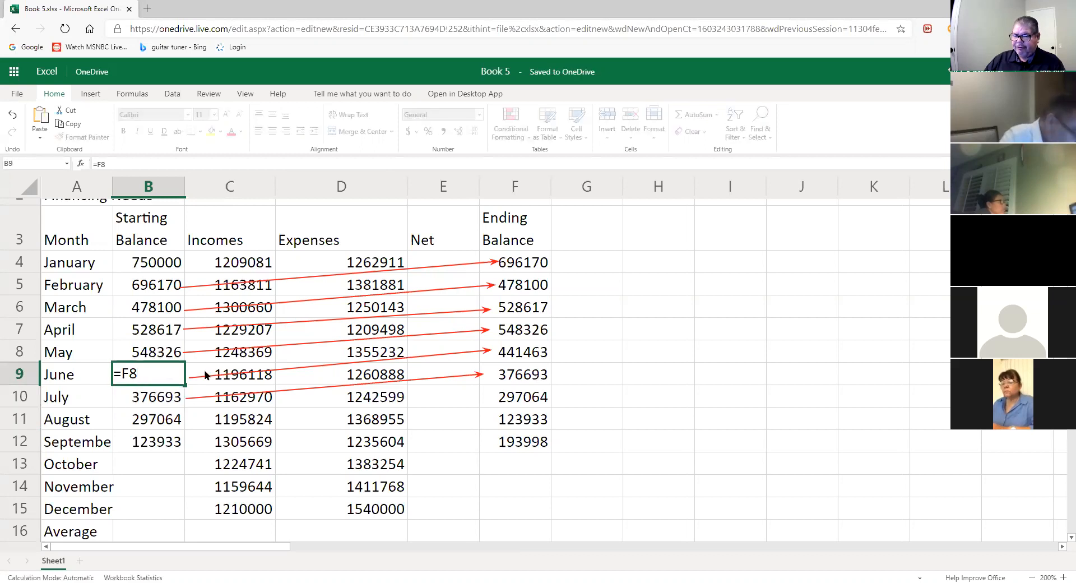
{"action": "double_click", "coordinate": [162, 398]}
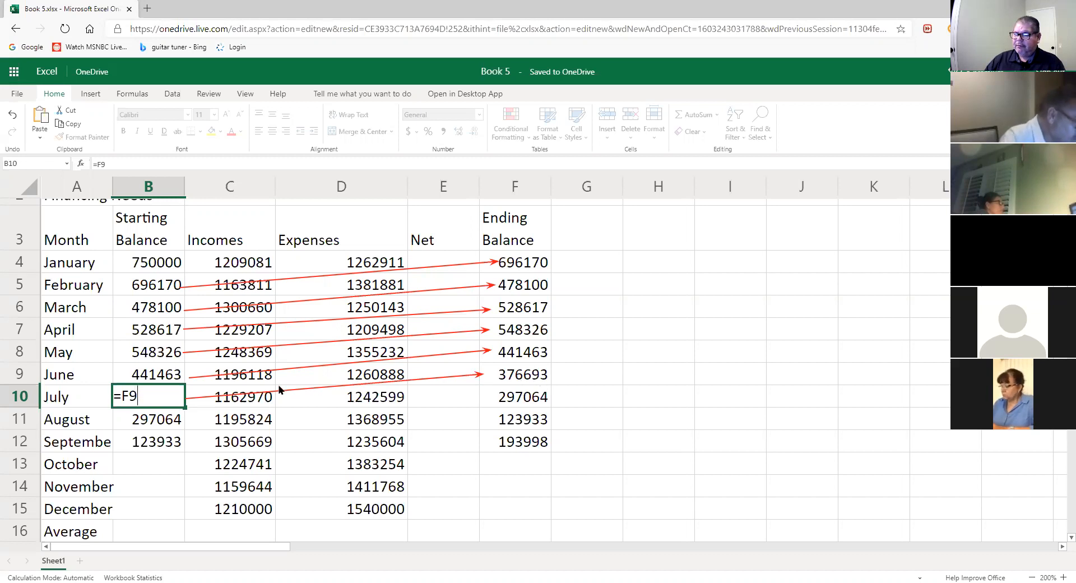
{"action": "left_click", "coordinate": [525, 396]}
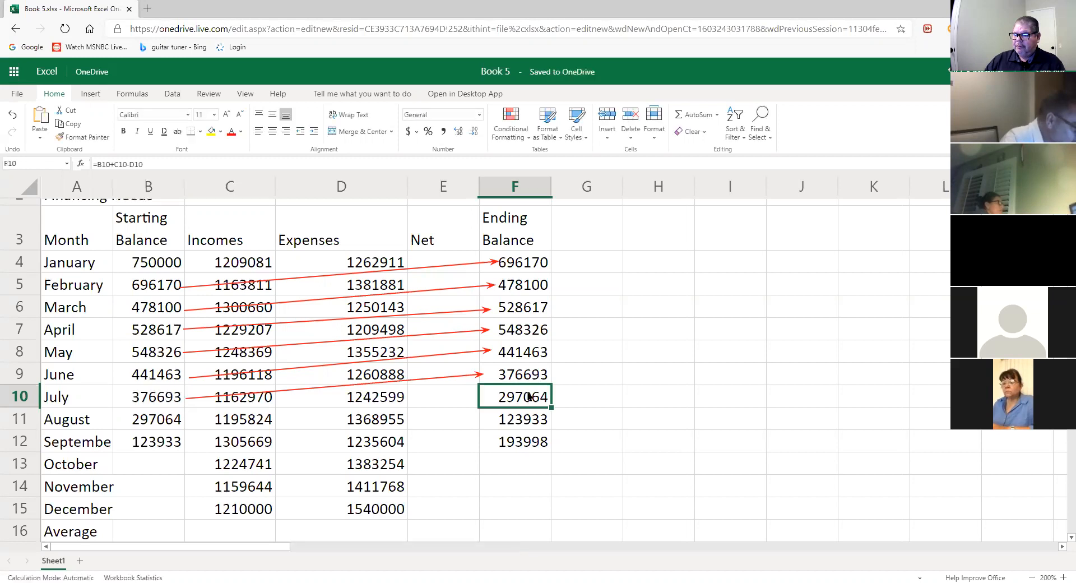
{"action": "double_click", "coordinate": [527, 392]}
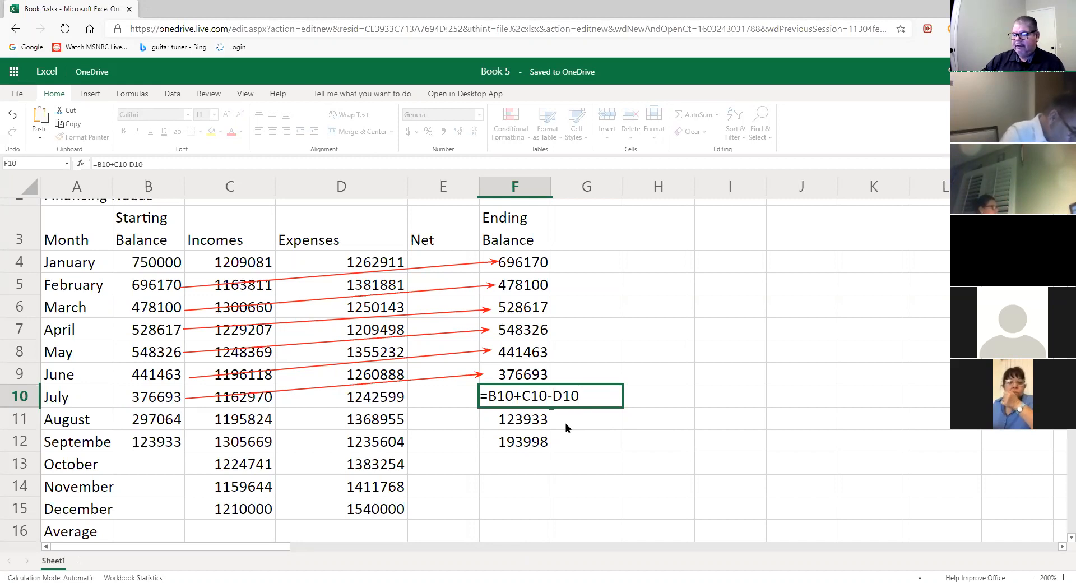
{"action": "key", "text": "Return"}
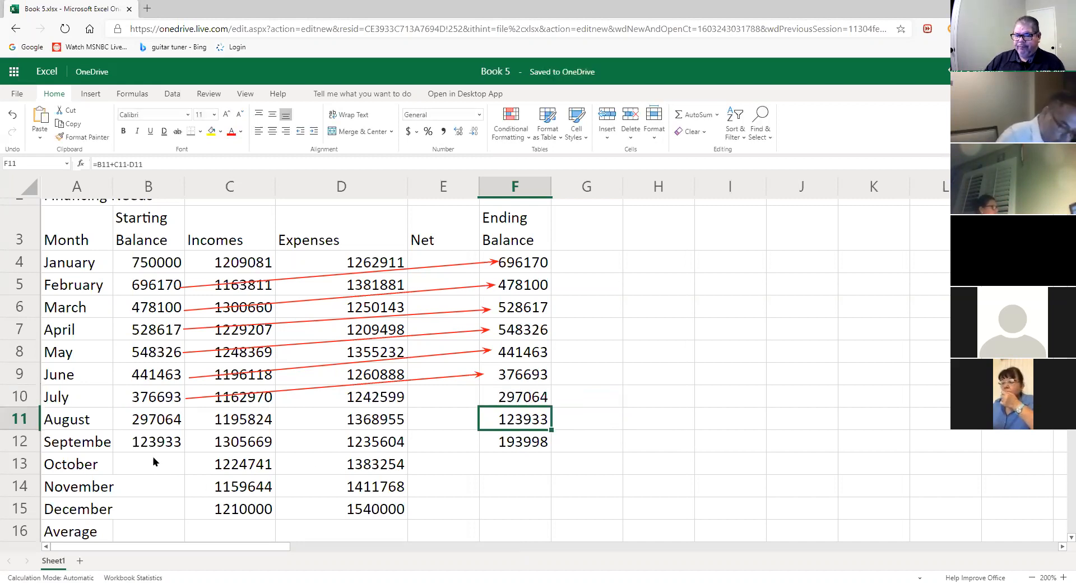
- Link October's starting balance in B13 to September's ending balance, correcting =F11 to =F12
{"action": "left_click", "coordinate": [155, 461]}
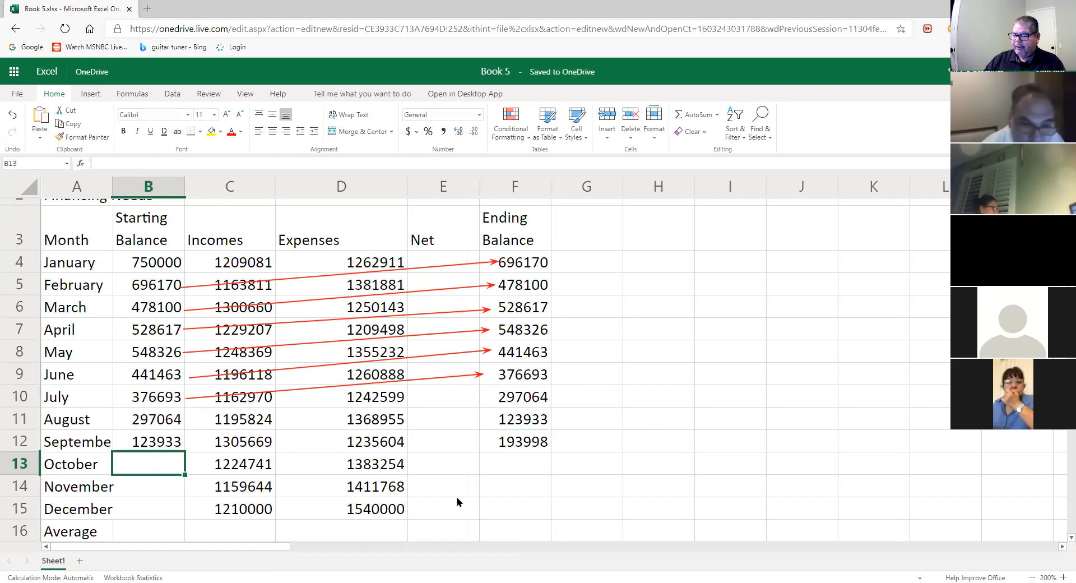
{"action": "type", "text": "="}
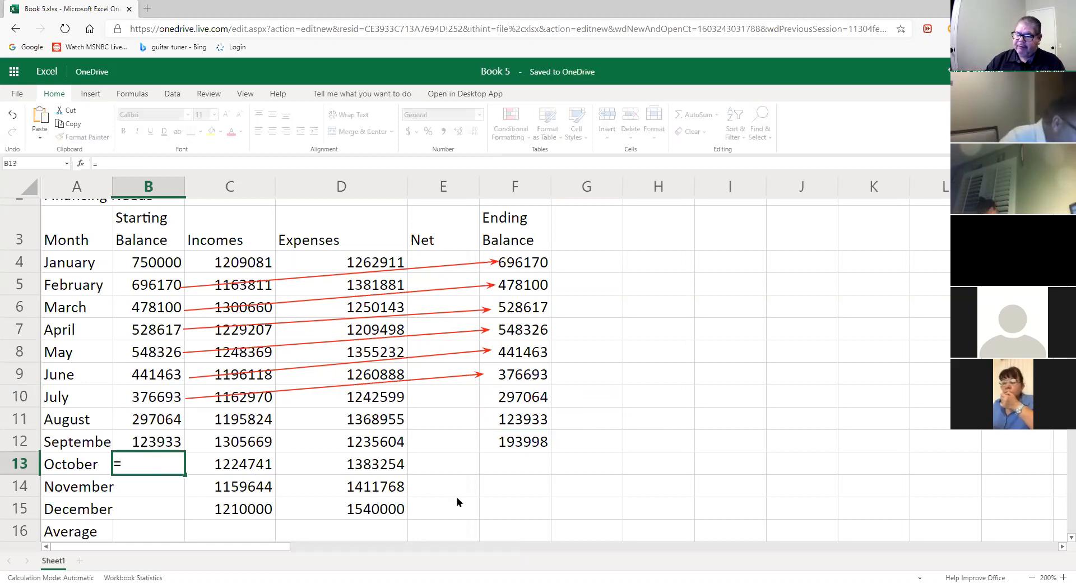
{"action": "left_click", "coordinate": [534, 421]}
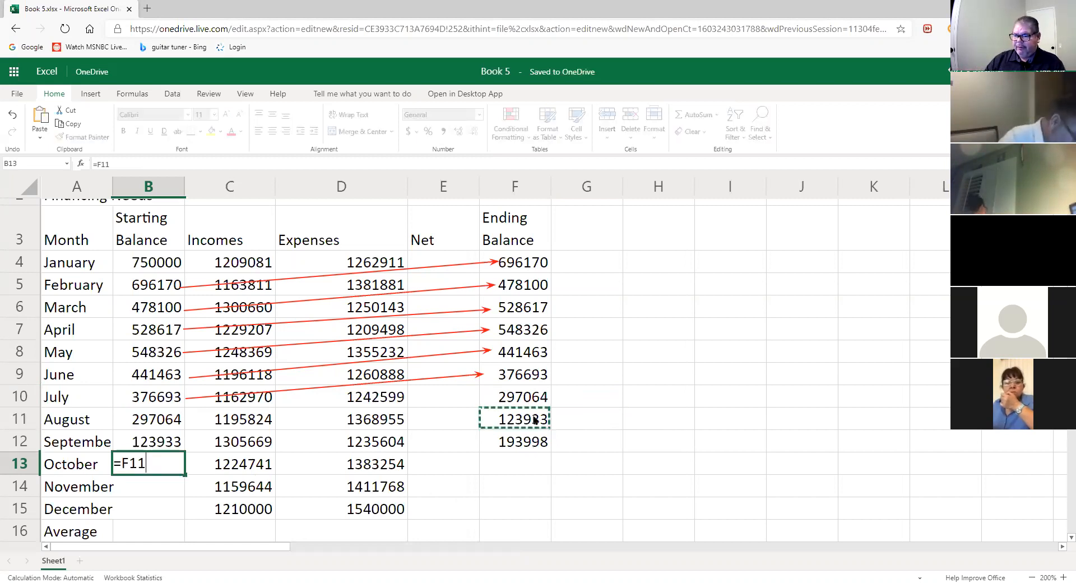
{"action": "key", "text": "Return"}
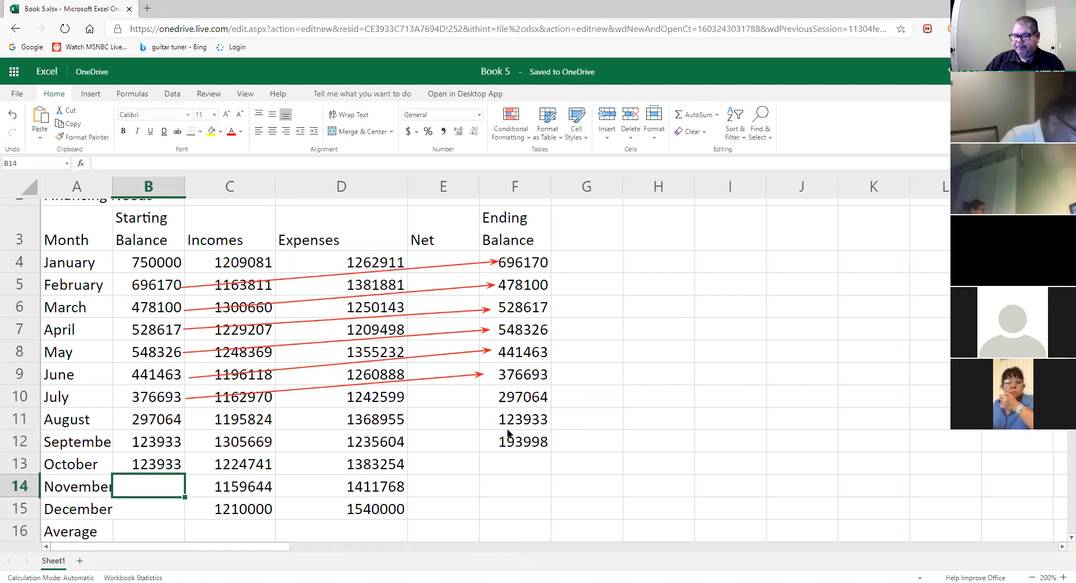
{"action": "left_click", "coordinate": [162, 458]}
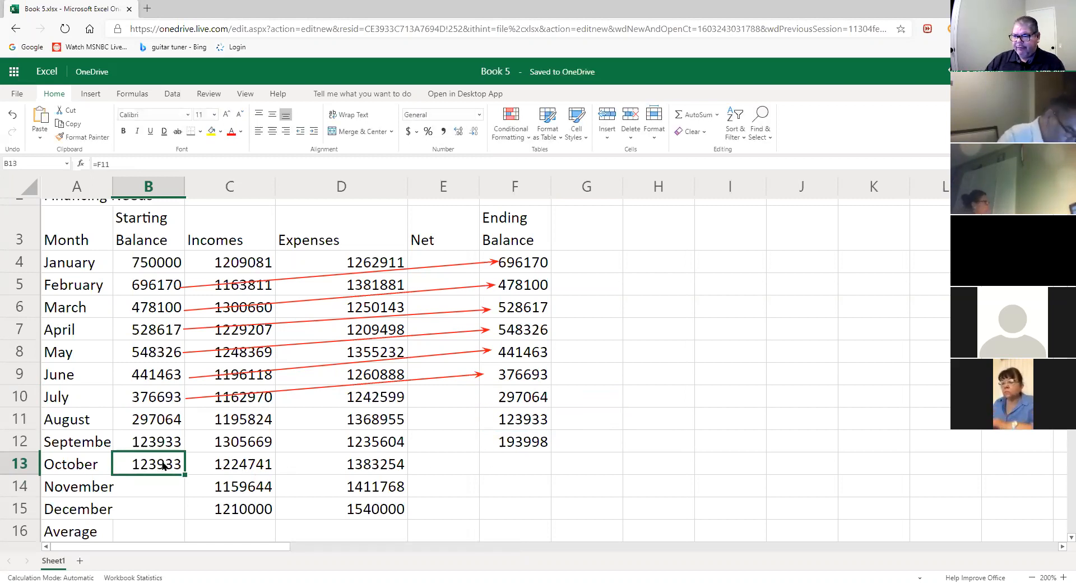
{"action": "type", "text": "="}
{"action": "left_click", "coordinate": [538, 443]}
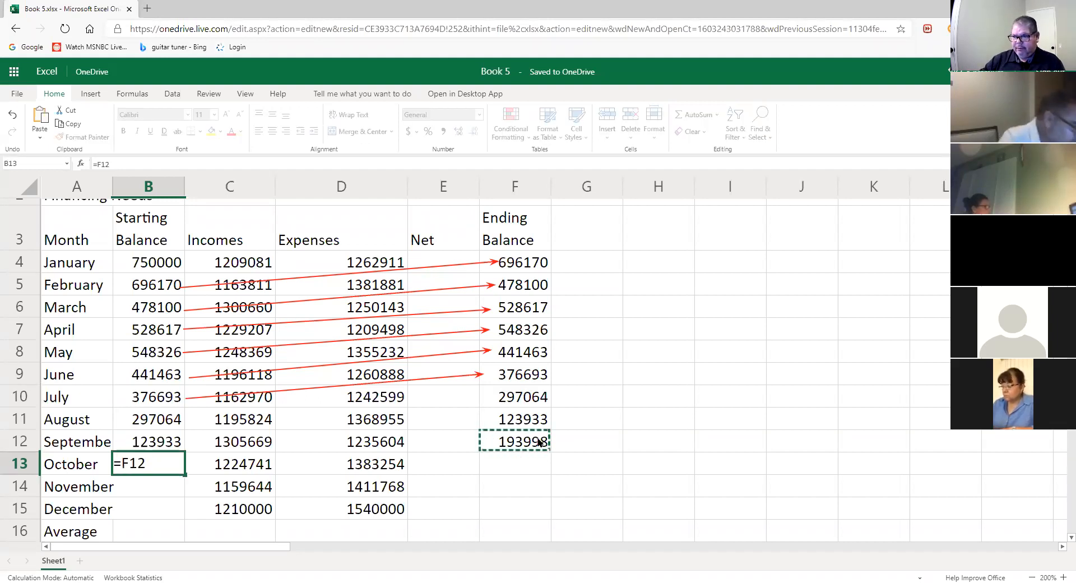
{"action": "key", "text": "Return"}
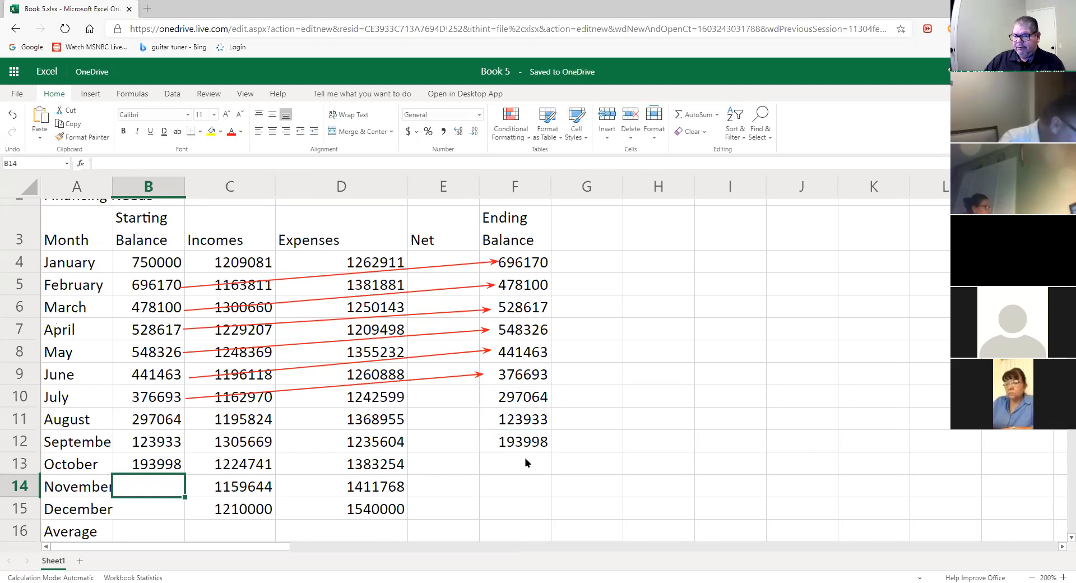
- Enter =B13+C13-D13 in F13, giving October's ending balance of 35485
{"action": "left_click", "coordinate": [526, 462]}
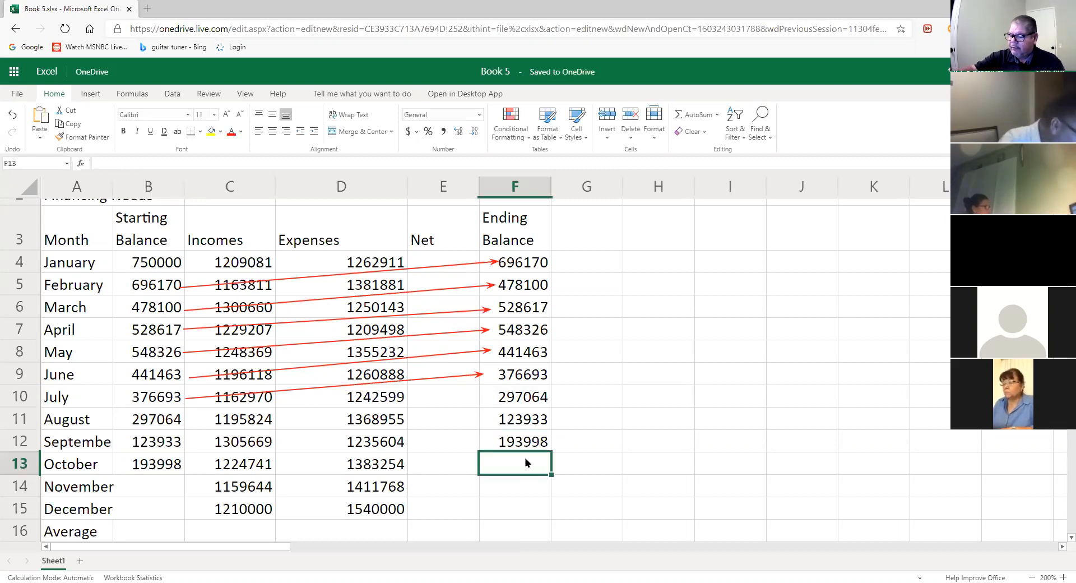
{"action": "type", "text": "="}
{"action": "left_click", "coordinate": [170, 469]}
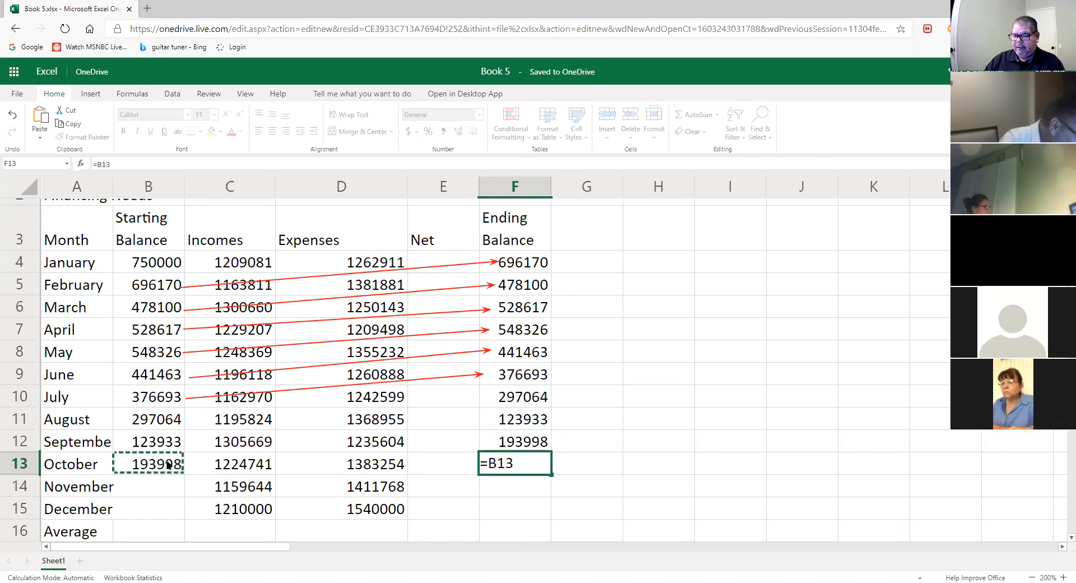
{"action": "type", "text": "+"}
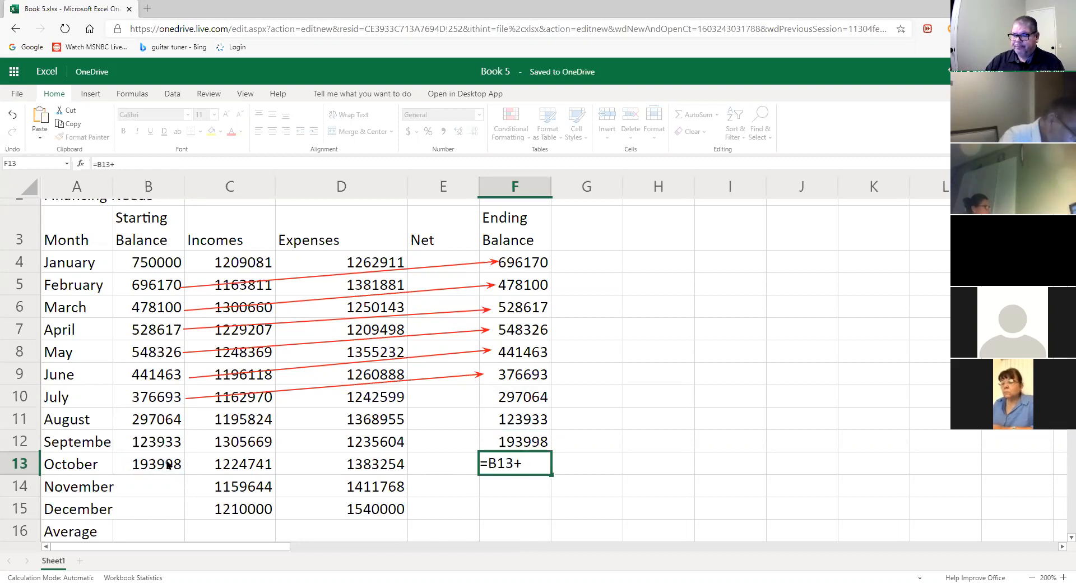
{"action": "left_click", "coordinate": [245, 465]}
{"action": "type", "text": "-"}
{"action": "left_click", "coordinate": [385, 460]}
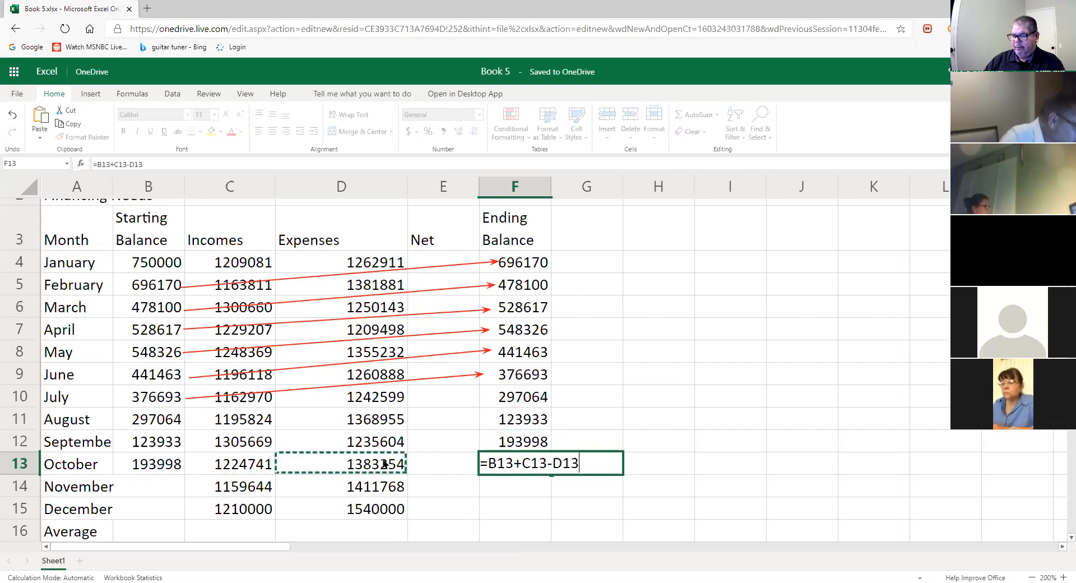
{"action": "key", "text": "Return"}
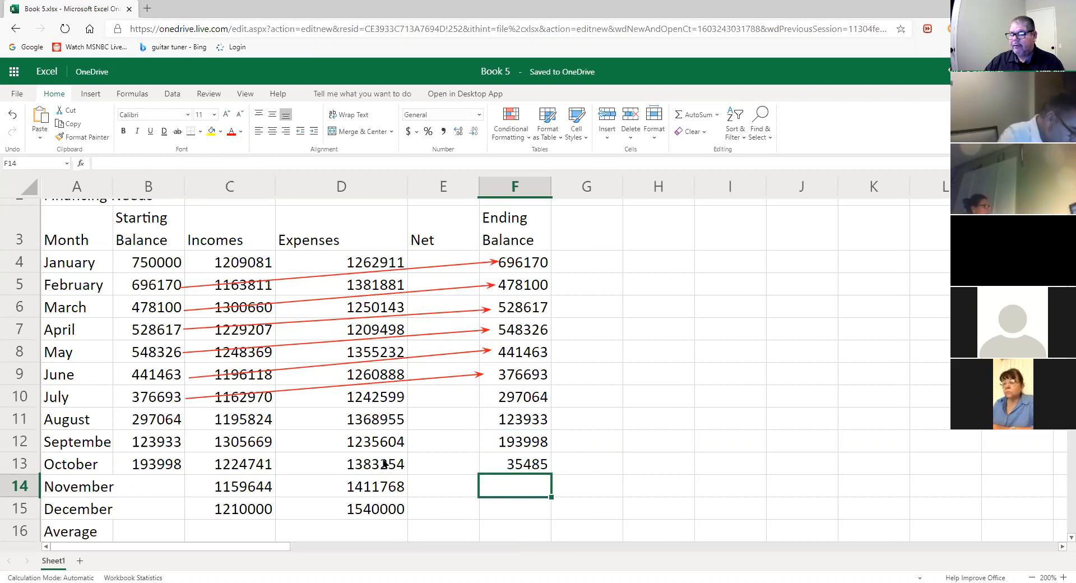
- Enter =F13 in B14 so November starts at October's 35485
{"action": "left_click", "coordinate": [152, 476]}
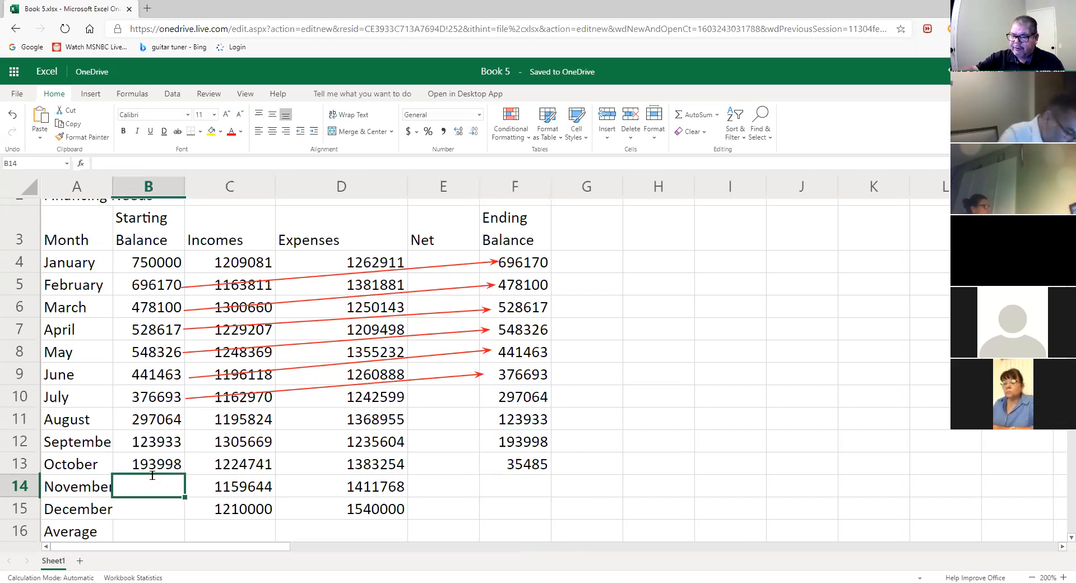
{"action": "type", "text": "="}
{"action": "left_click", "coordinate": [547, 462]}
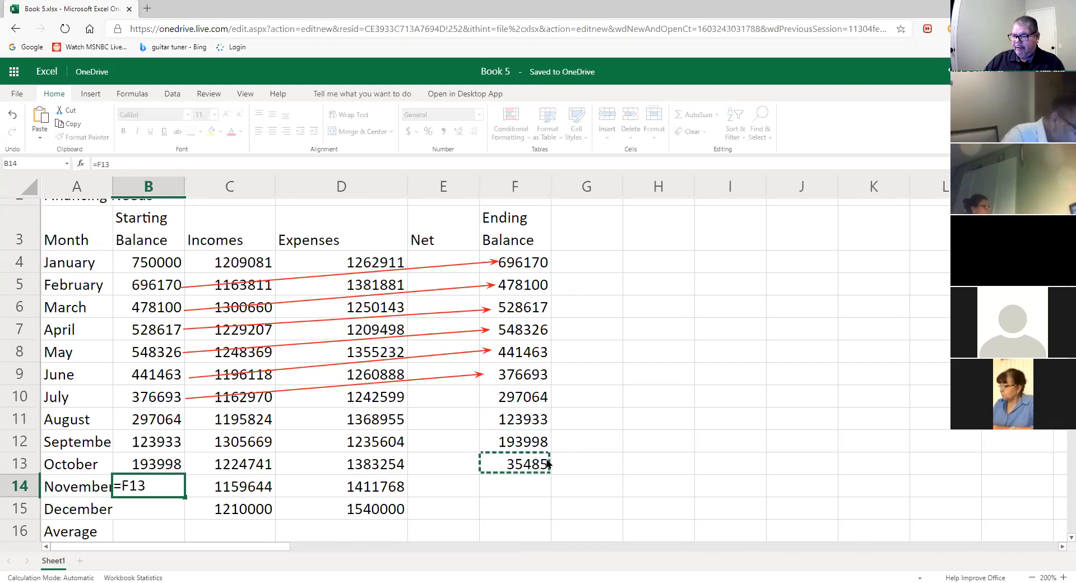
{"action": "key", "text": "Return"}
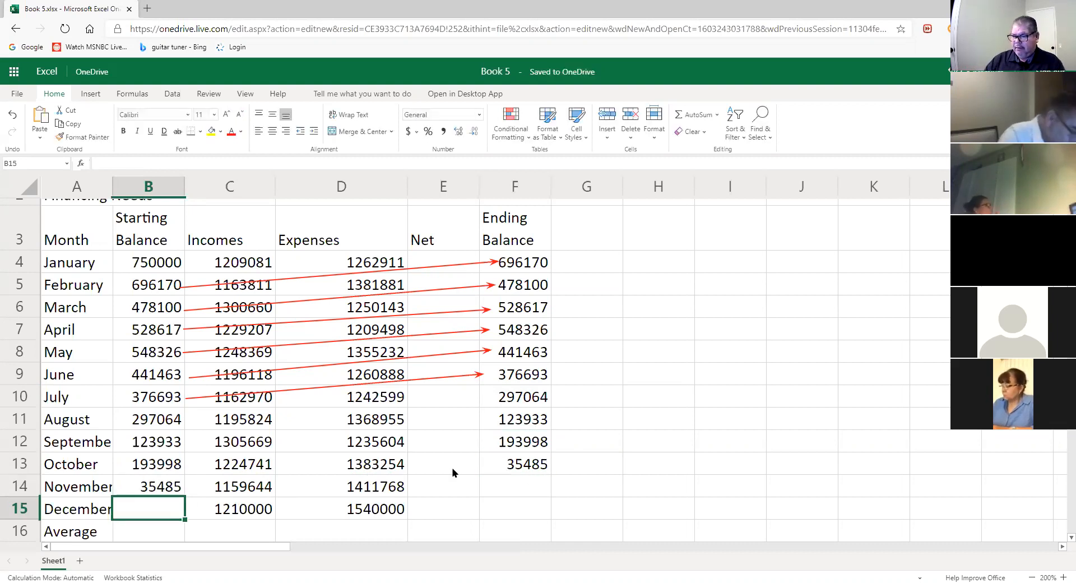
- Enter =B14+C14-D14 in F14, giving November's ending balance of -216639
{"action": "left_click", "coordinate": [527, 491]}
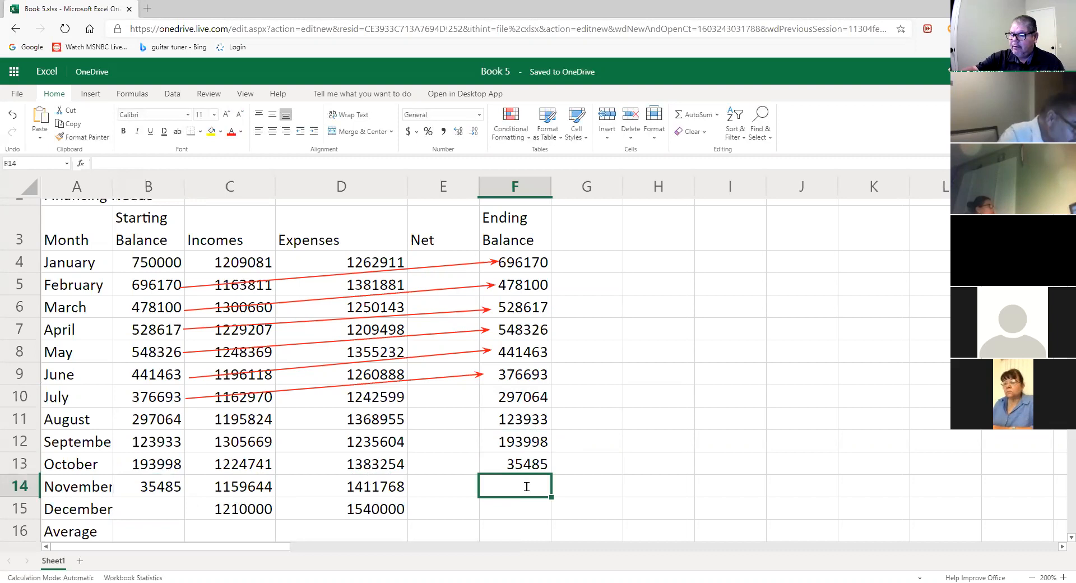
{"action": "type", "text": "="}
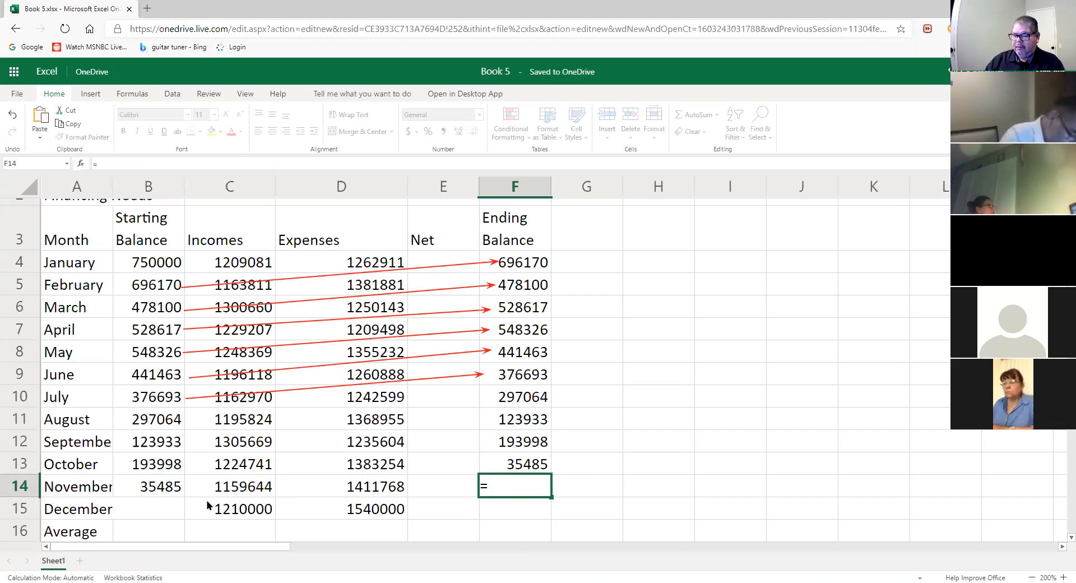
{"action": "left_click", "coordinate": [180, 493]}
{"action": "type", "text": "+"}
{"action": "left_click", "coordinate": [252, 485]}
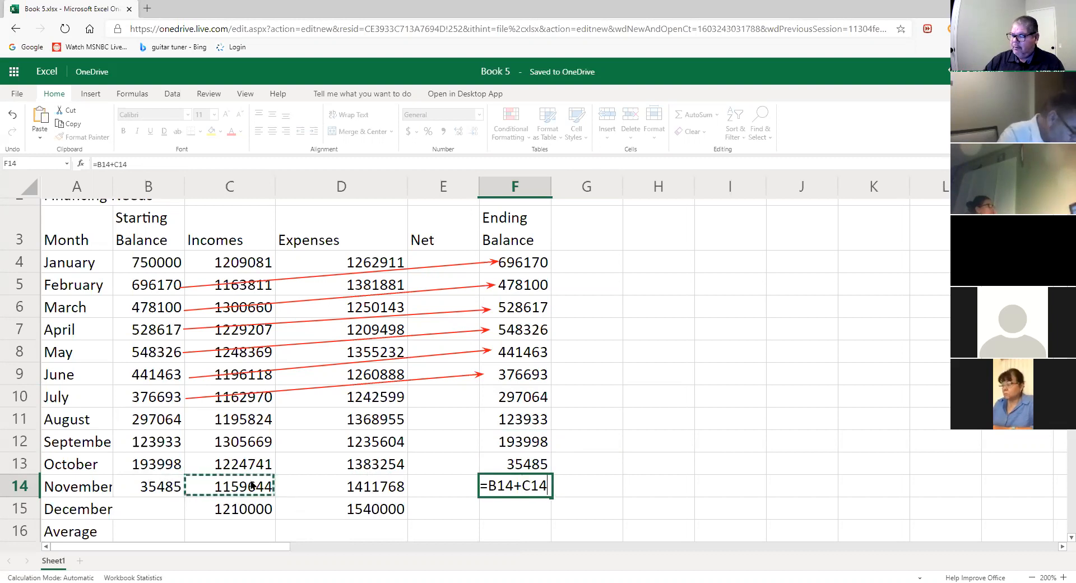
{"action": "type", "text": "-"}
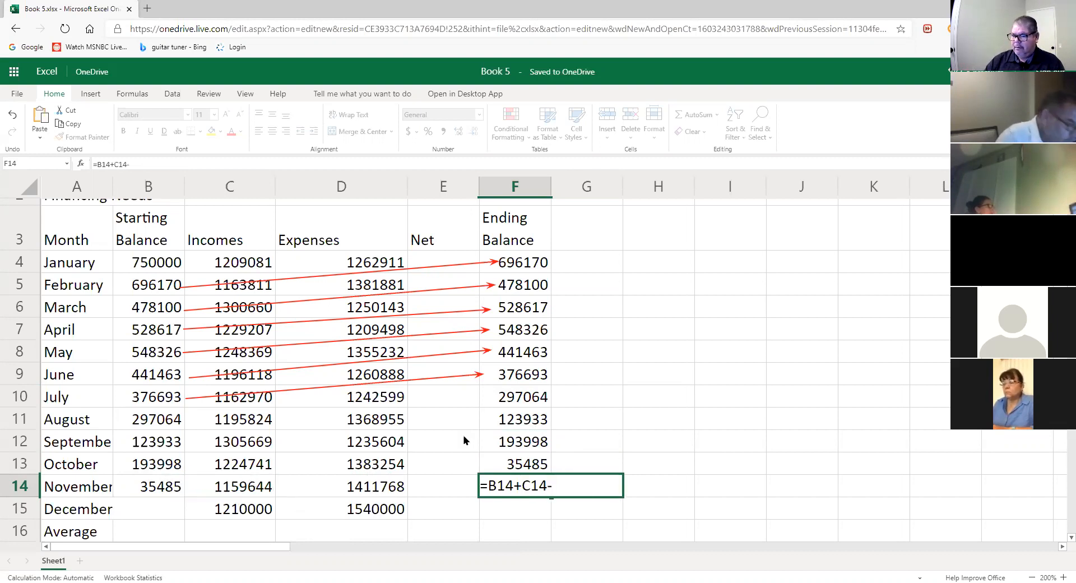
{"action": "left_click", "coordinate": [400, 482]}
{"action": "key", "text": "Return"}
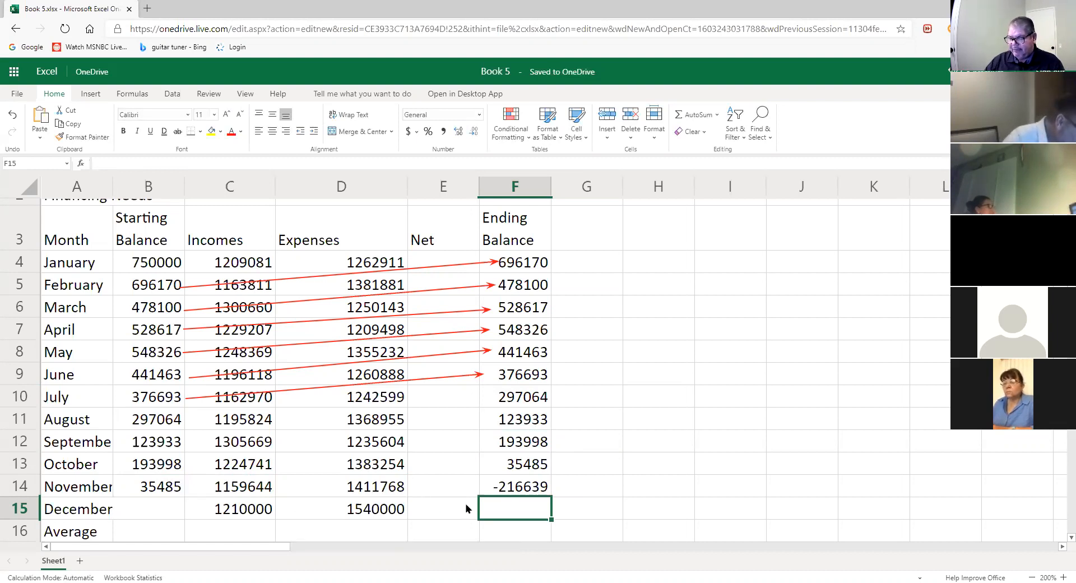
- Enter =F14 in B15 so December starts at November's -216639
{"action": "left_click", "coordinate": [175, 507]}
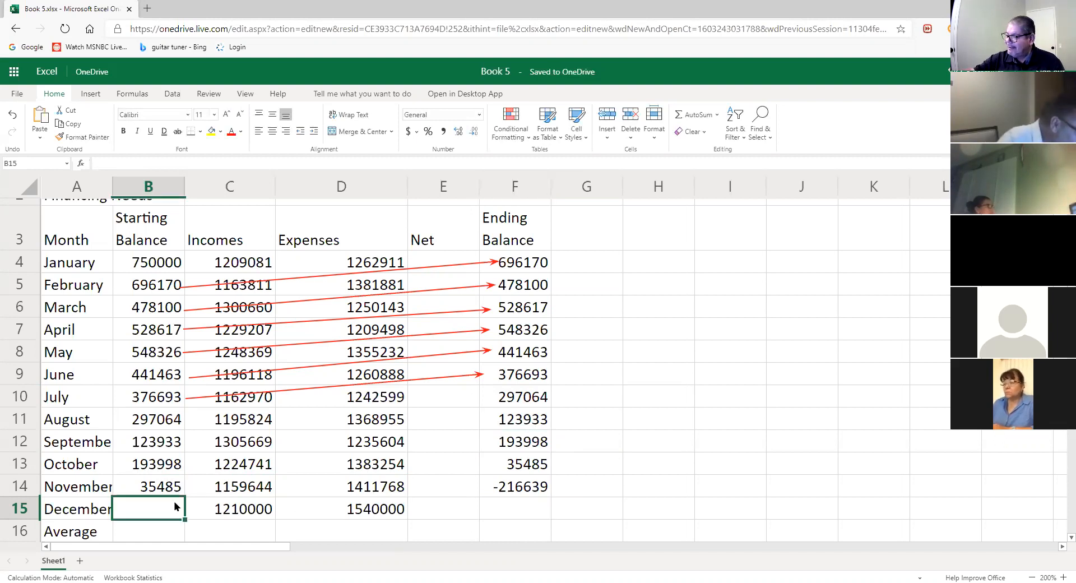
{"action": "type", "text": "="}
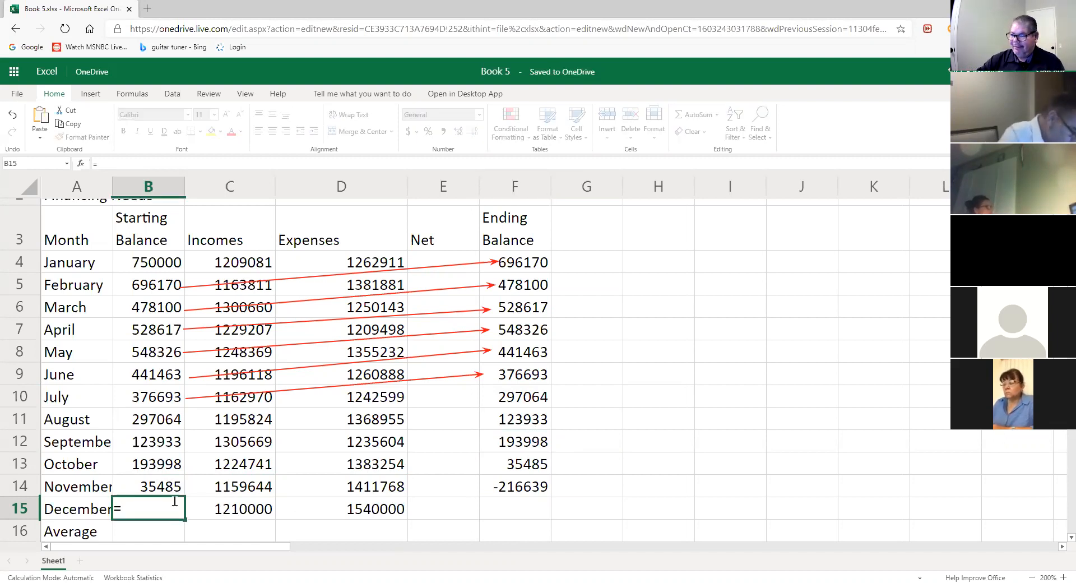
{"action": "left_click", "coordinate": [530, 493]}
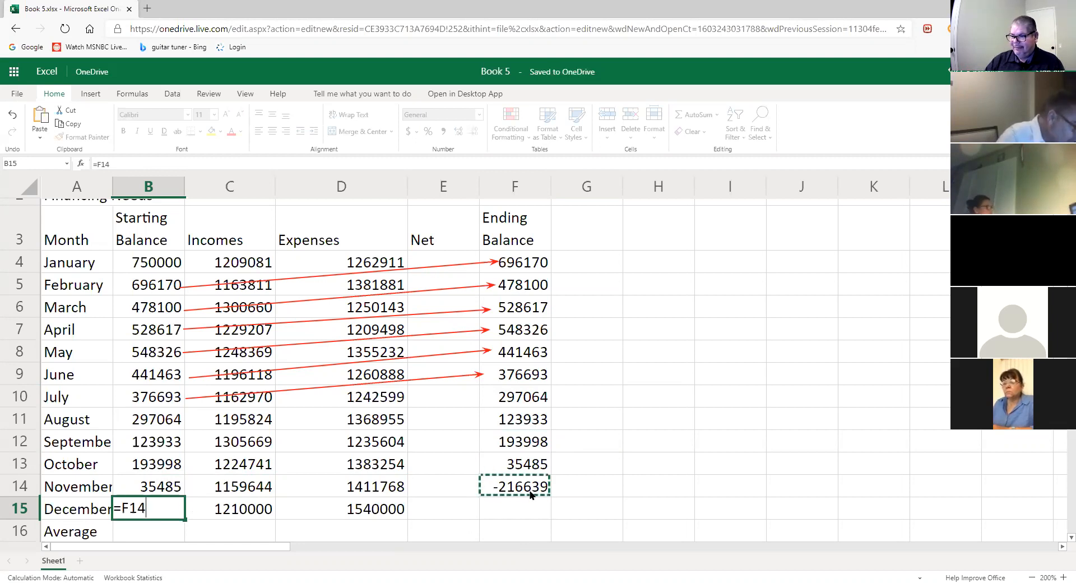
{"action": "key", "text": "Return"}
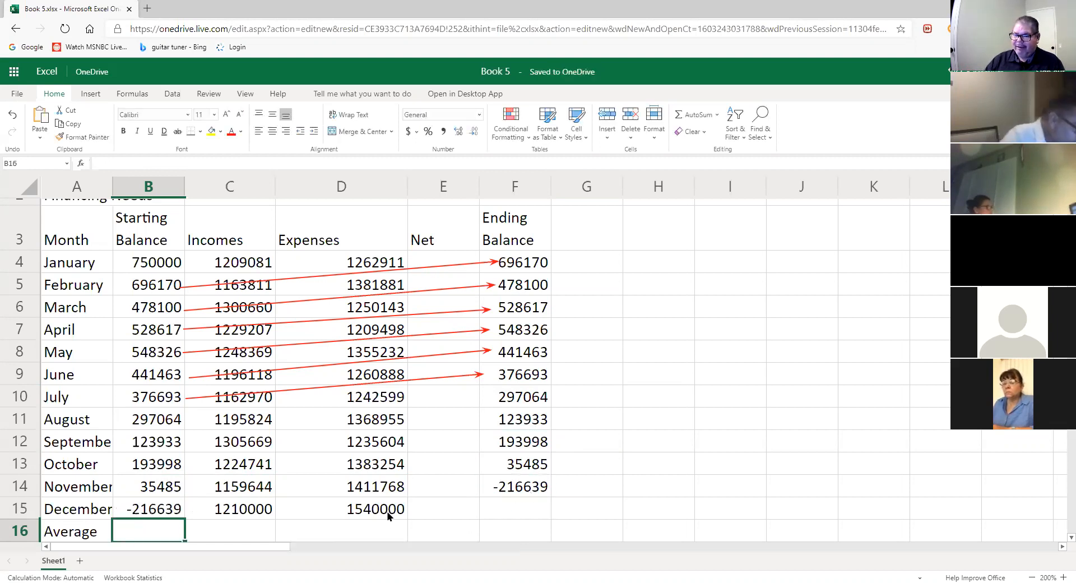
- Enter =B15+C15-D15 in F15 and confirm December ends at -546639
{"action": "left_click", "coordinate": [524, 507]}
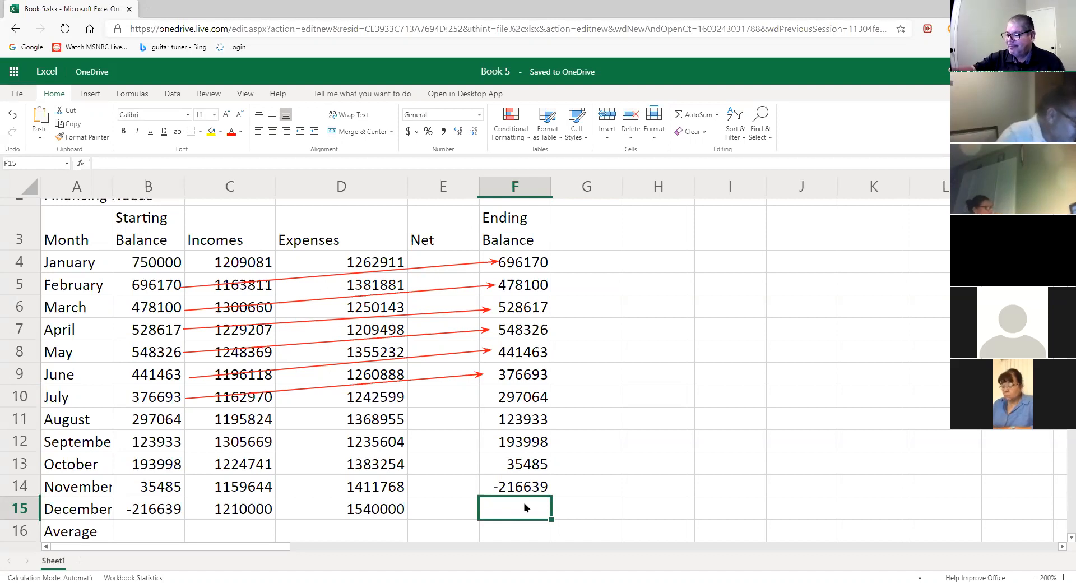
{"action": "type", "text": "="}
{"action": "left_click", "coordinate": [178, 507]}
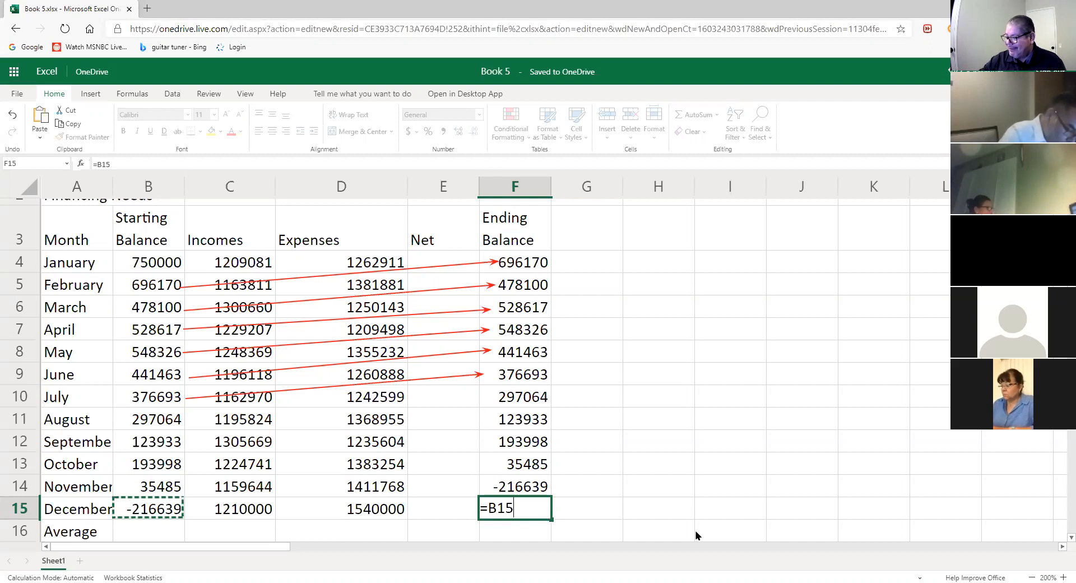
{"action": "type", "text": "+"}
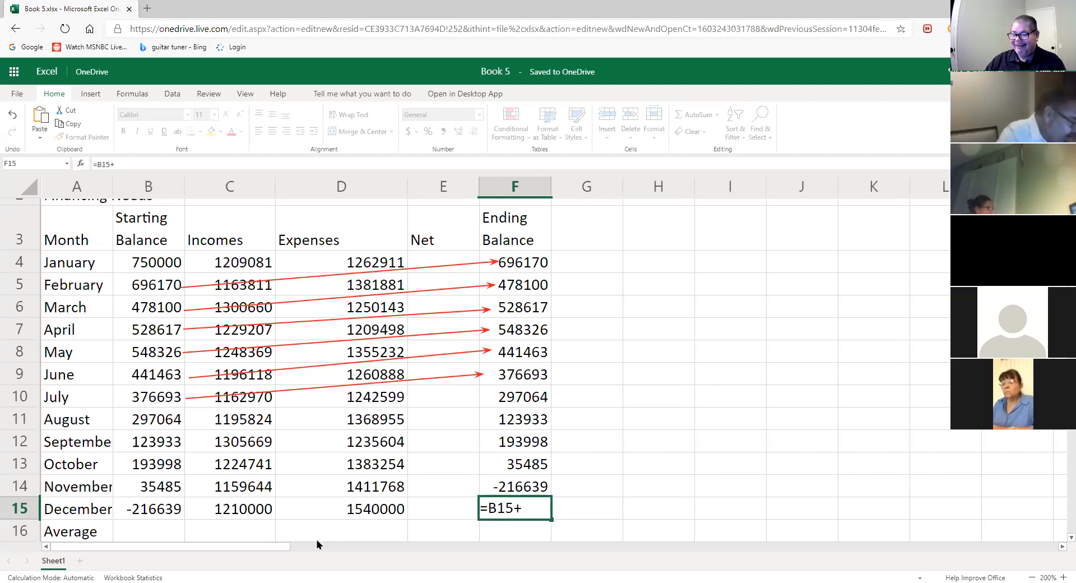
{"action": "left_click", "coordinate": [259, 513]}
{"action": "type", "text": "-"}
{"action": "left_click", "coordinate": [349, 510]}
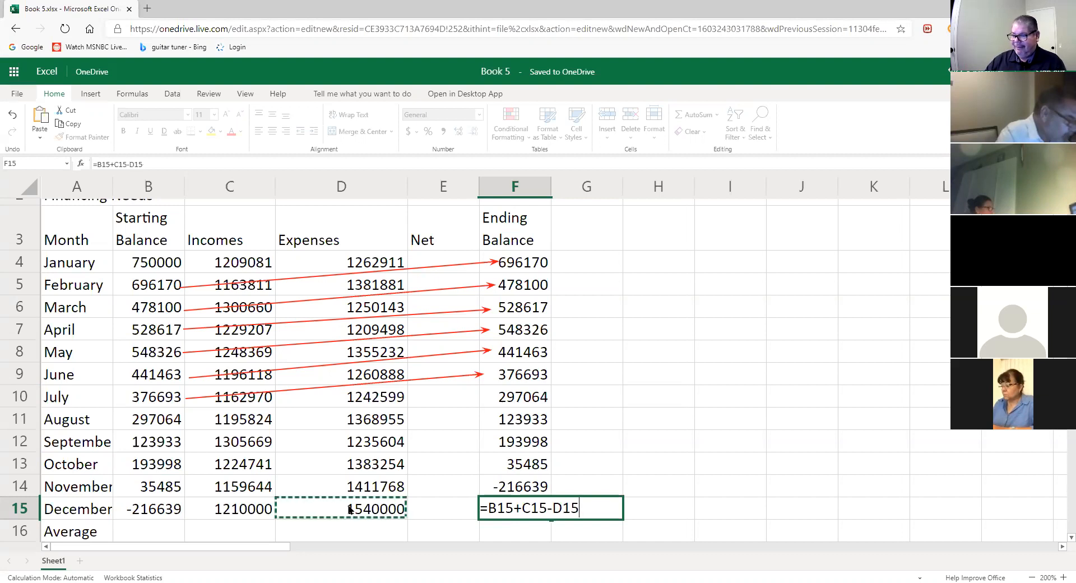
{"action": "key", "text": "Return"}
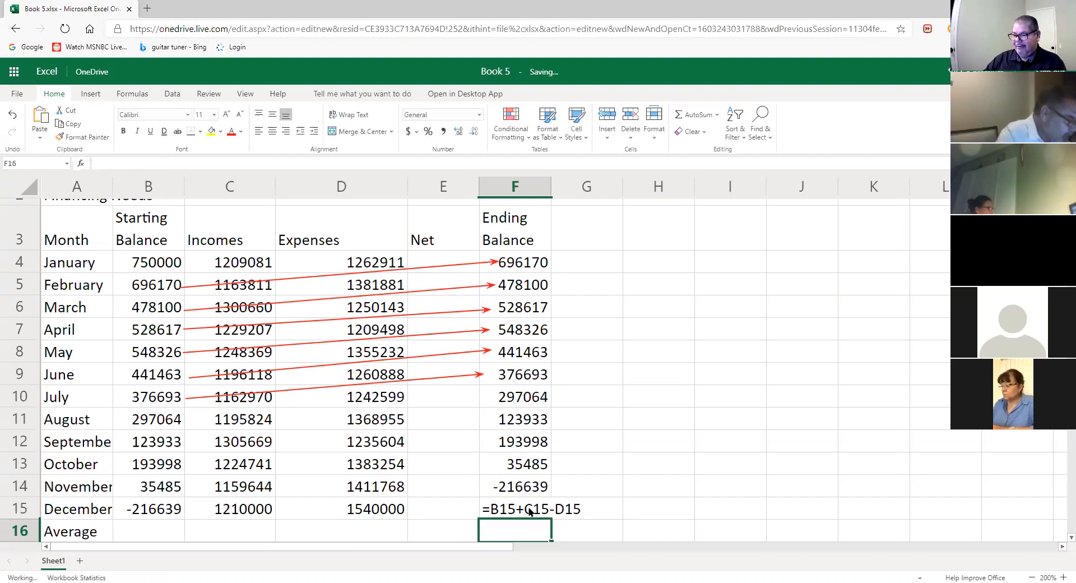
{"action": "left_click", "coordinate": [531, 513]}
{"action": "left_click", "coordinate": [666, 493]}
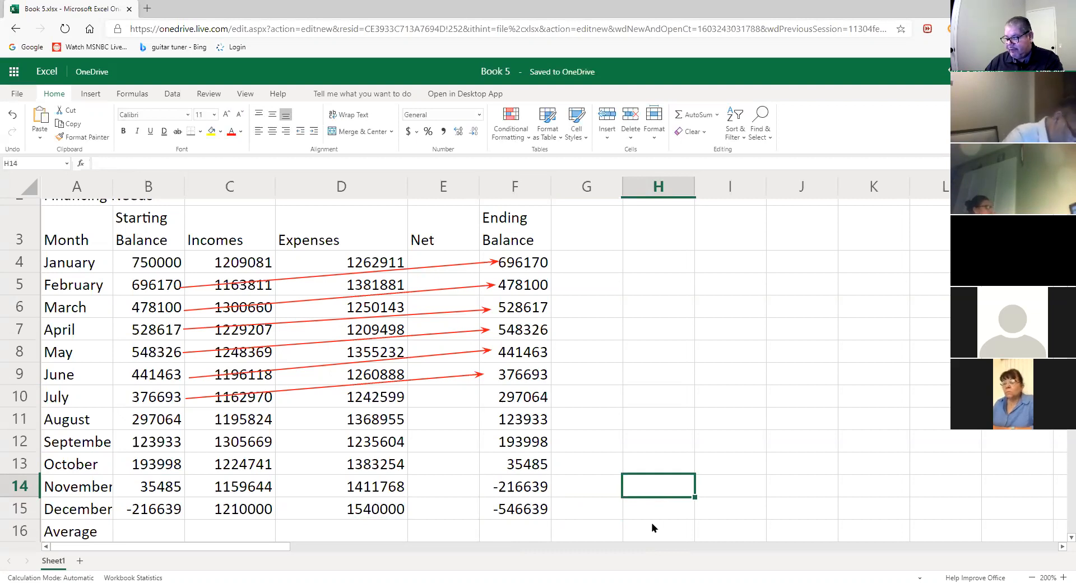
{"action": "left_click", "coordinate": [807, 474]}
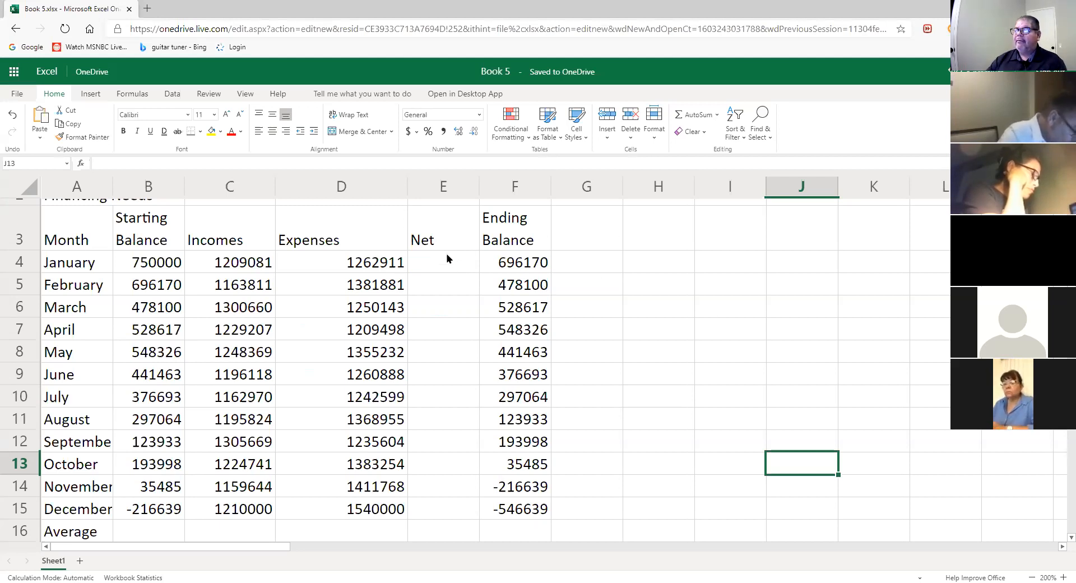
{"action": "left_click", "coordinate": [444, 267]}
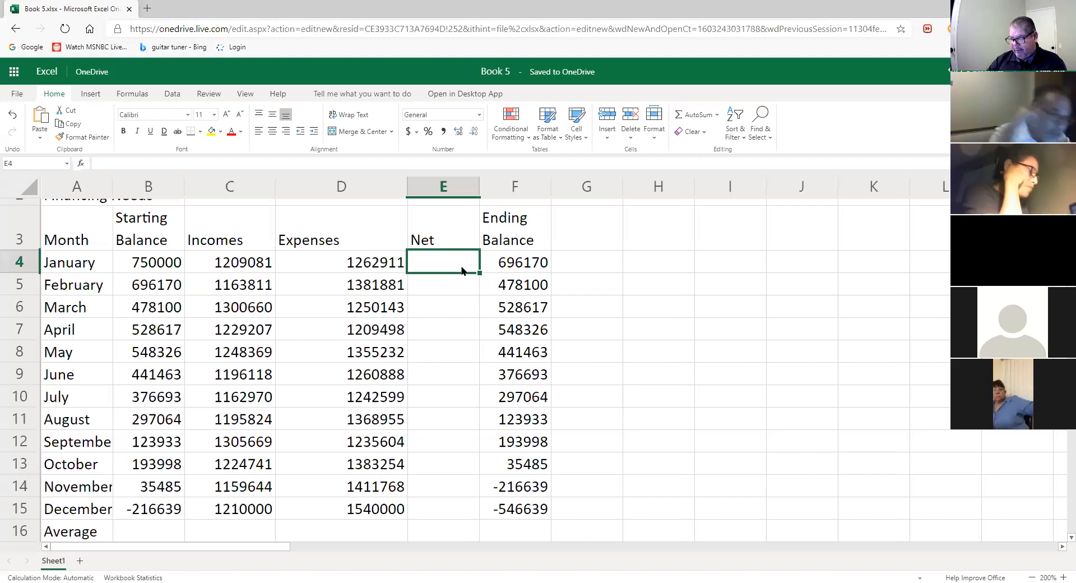
{"action": "left_click", "coordinate": [711, 380]}
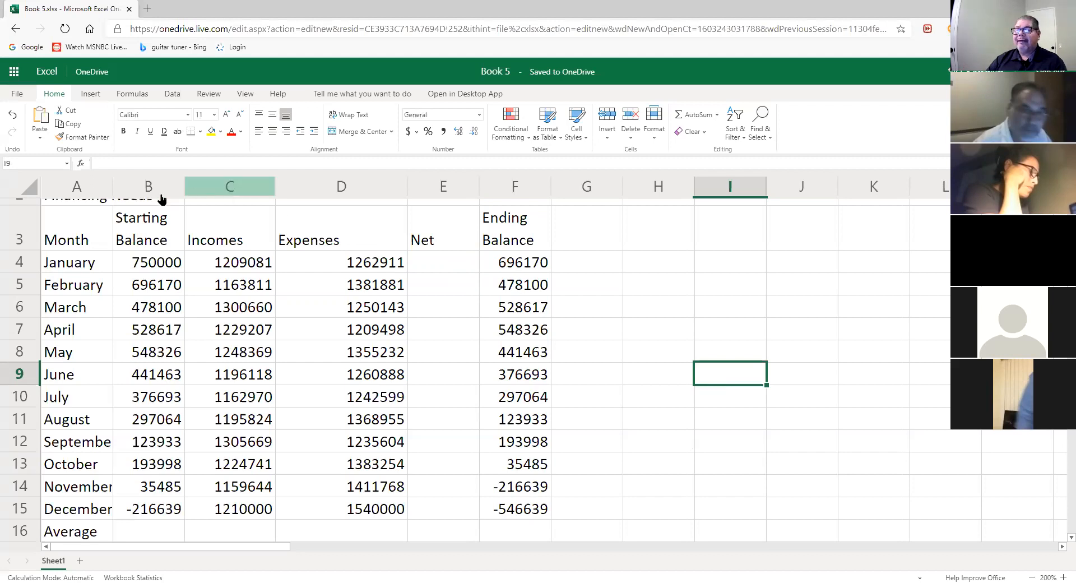
- Widen column A slightly so full month names like September fit
{"action": "left_click_drag", "start_coordinate": [113, 187], "coordinate": [125, 188]}
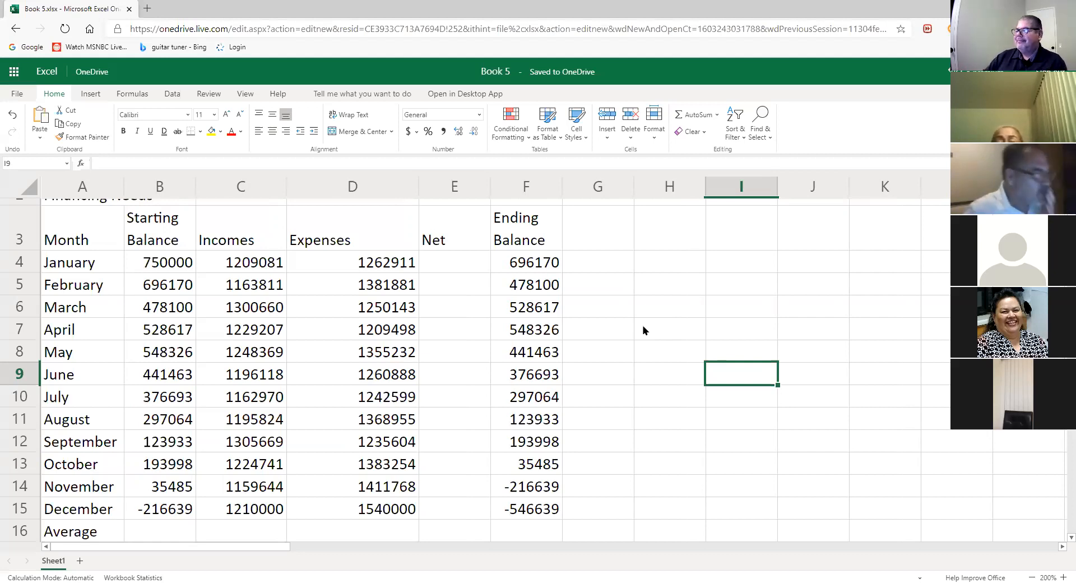
{"action": "left_click", "coordinate": [682, 416]}
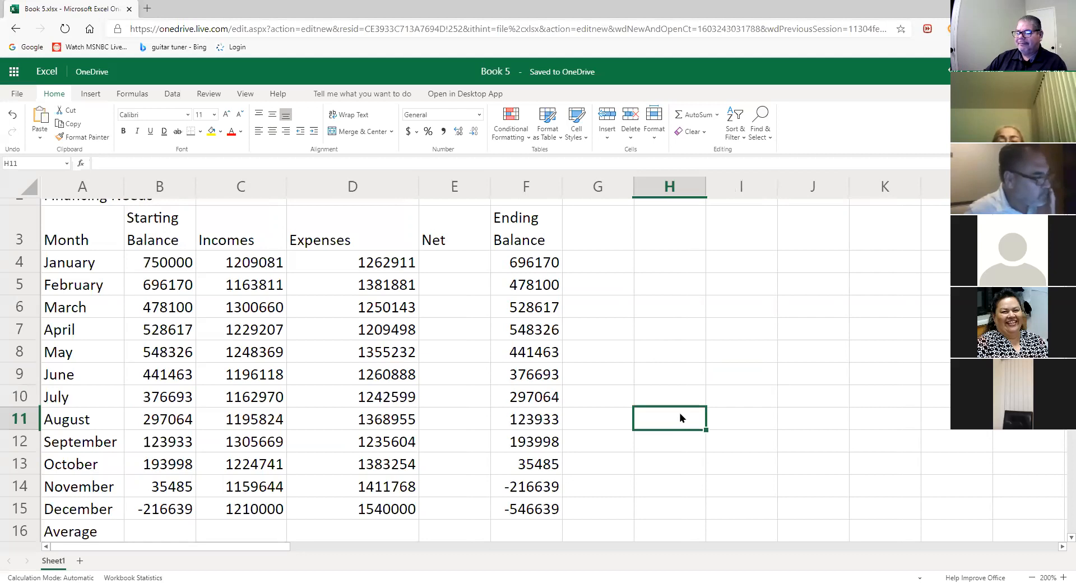
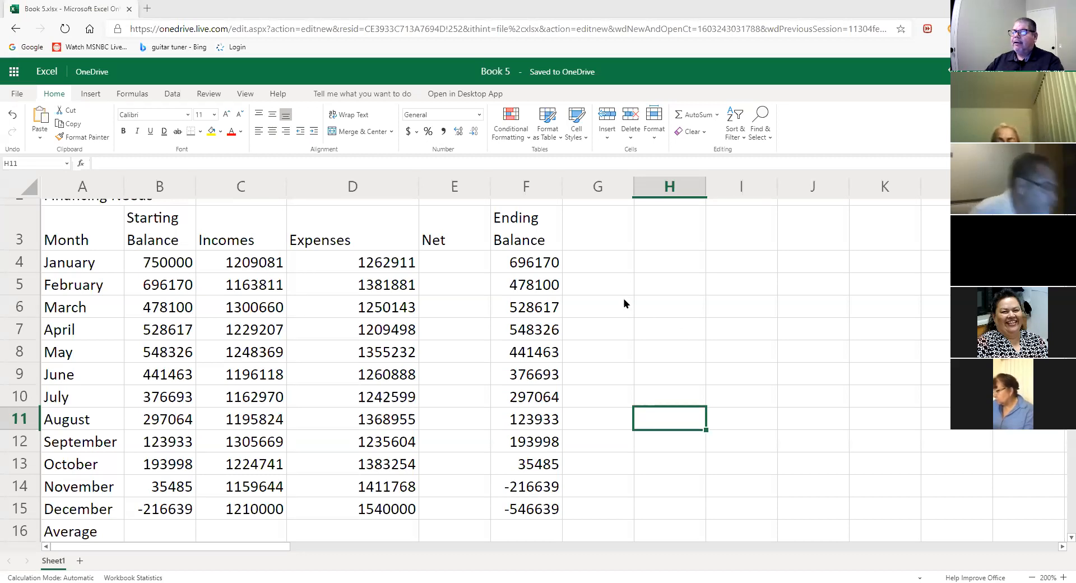
- Widen the Net column E to about 11.71
{"action": "left_click", "coordinate": [464, 270]}
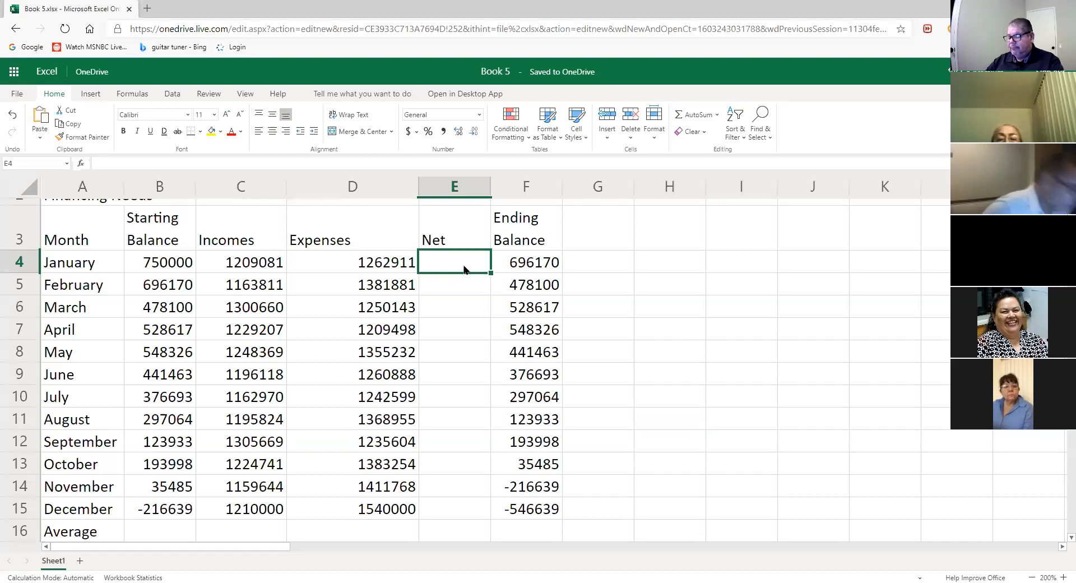
{"action": "left_click_drag", "start_coordinate": [492, 187], "coordinate": [514, 186]}
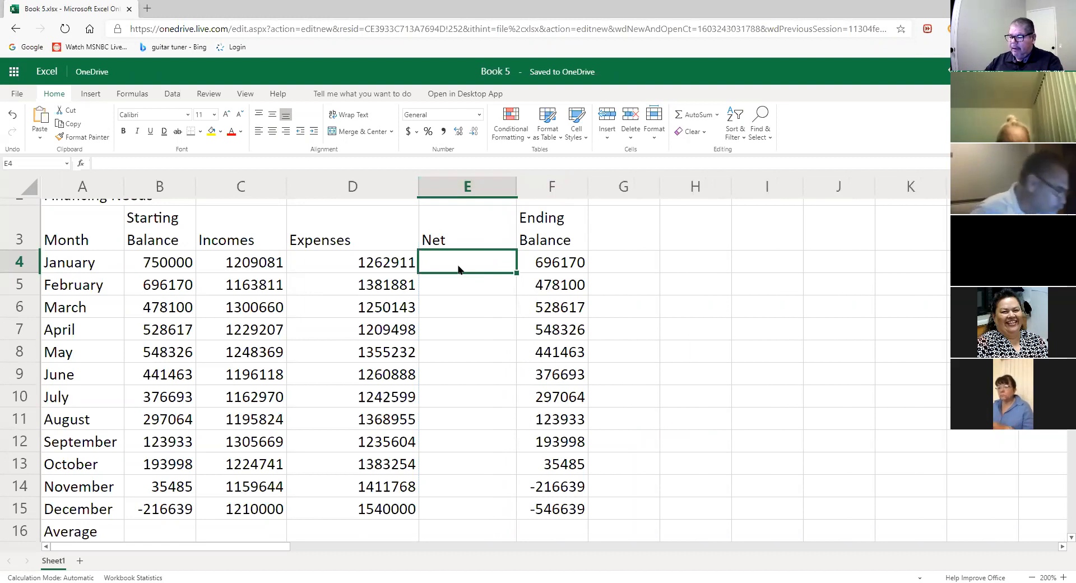
- Enter =C4-D4 in E4 so January's Net shows -53830
{"action": "type", "text": "="}
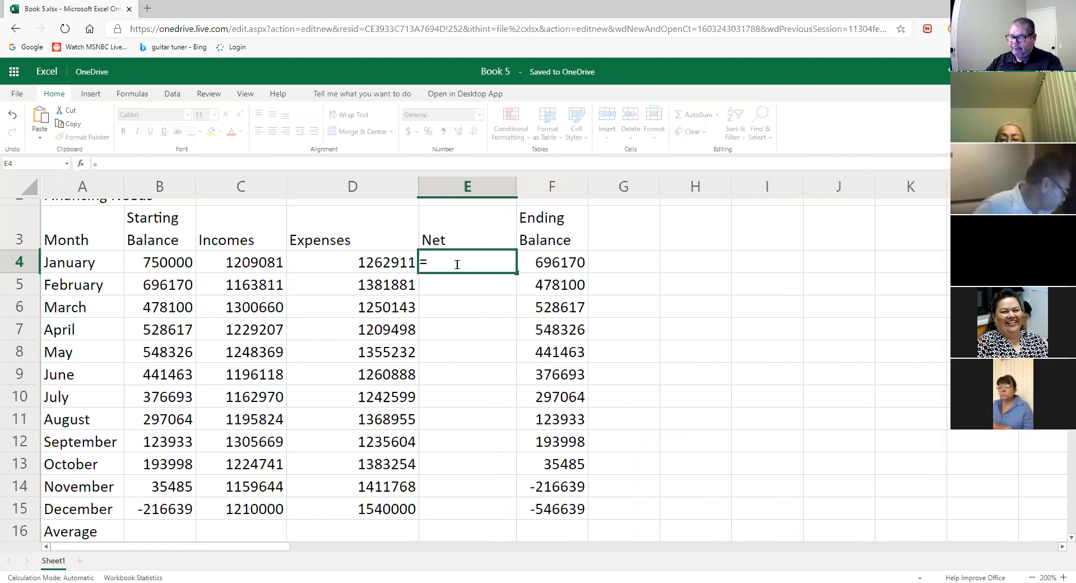
{"action": "left_click", "coordinate": [268, 262]}
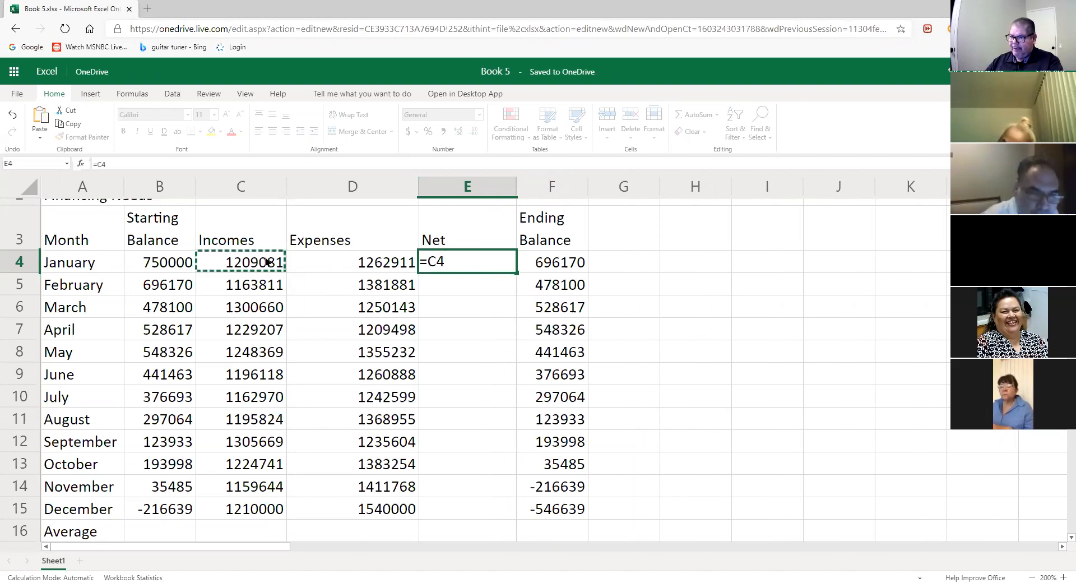
{"action": "type", "text": "-"}
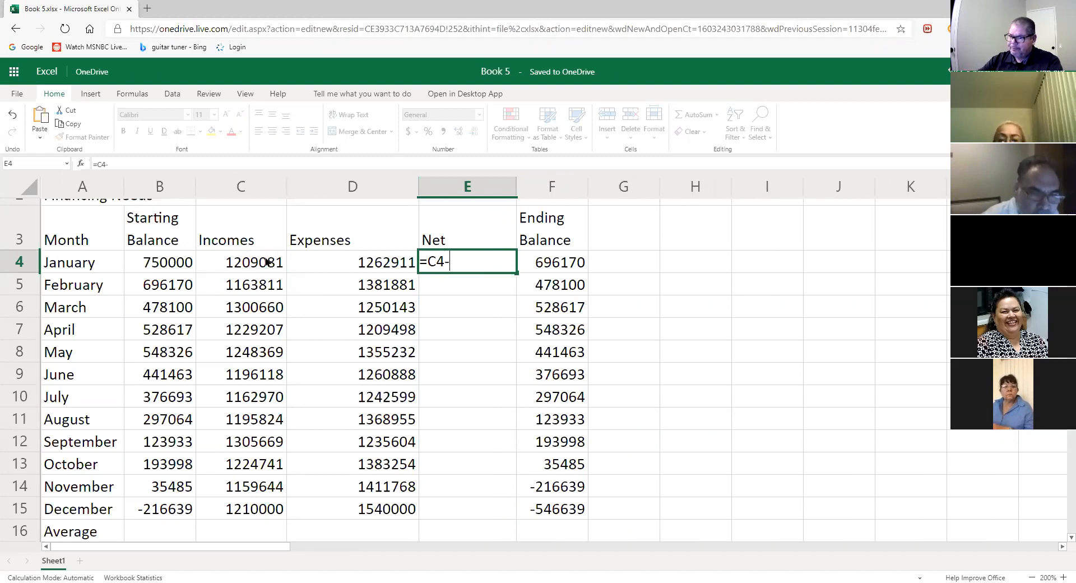
{"action": "left_click", "coordinate": [364, 263]}
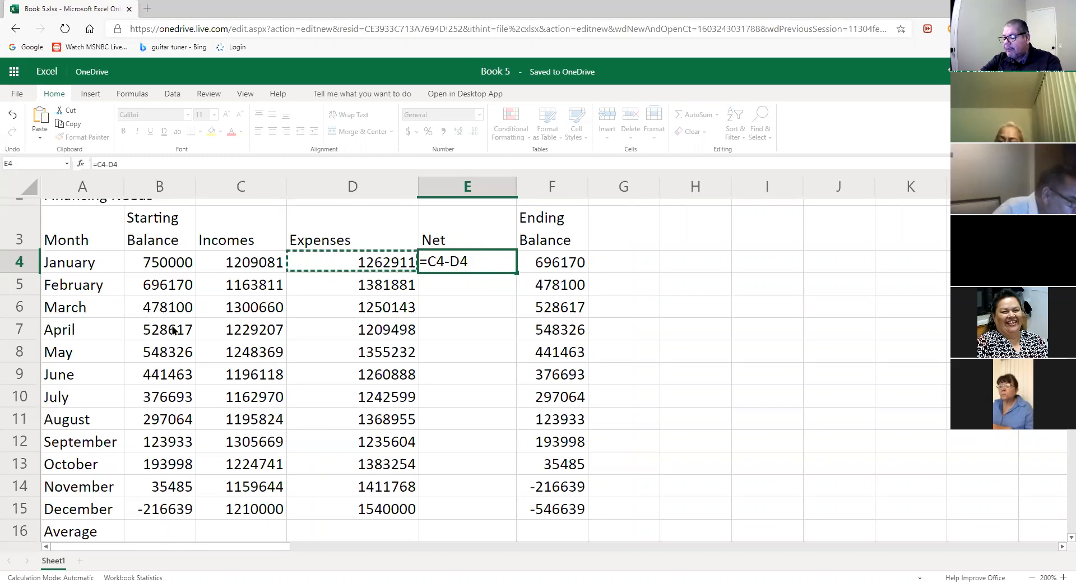
{"action": "key", "text": "Return"}
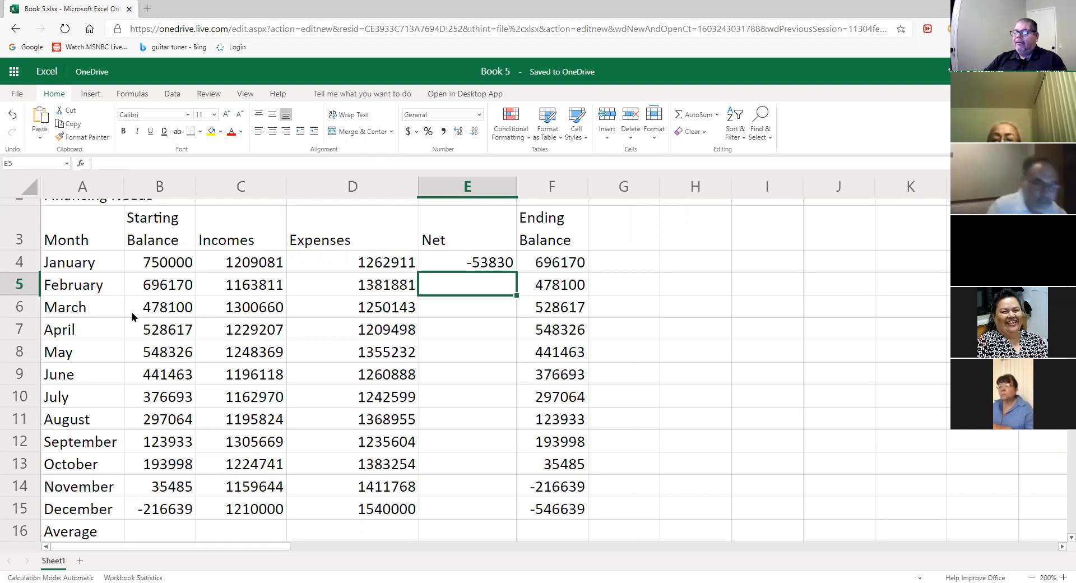
- Review E4's =C4-D4 formula against the Starting Balance in B4 and the empty February Net cell
{"action": "left_click", "coordinate": [464, 264]}
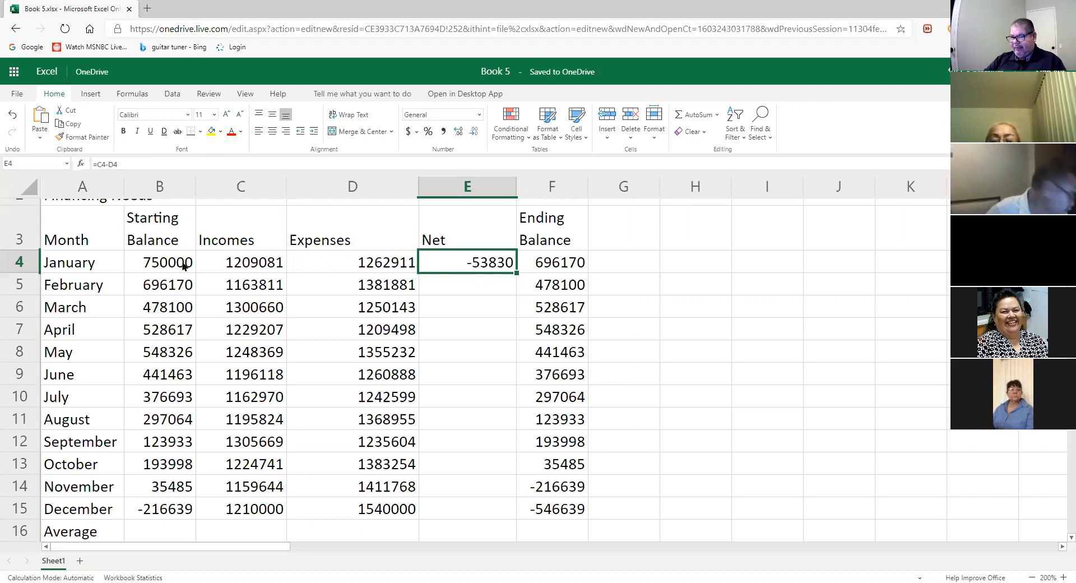
{"action": "left_click", "coordinate": [184, 266]}
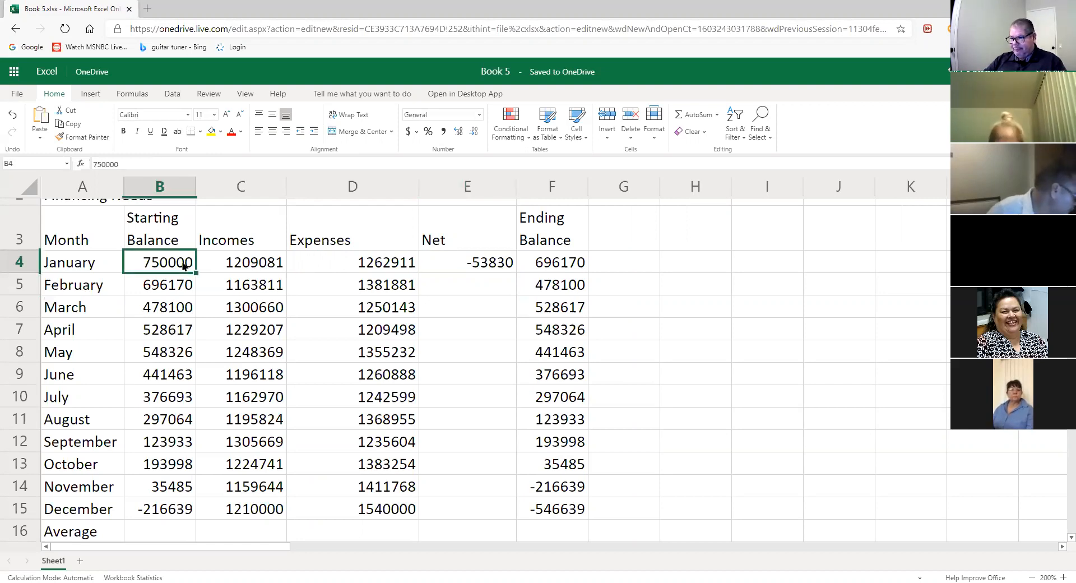
{"action": "left_click", "coordinate": [494, 268]}
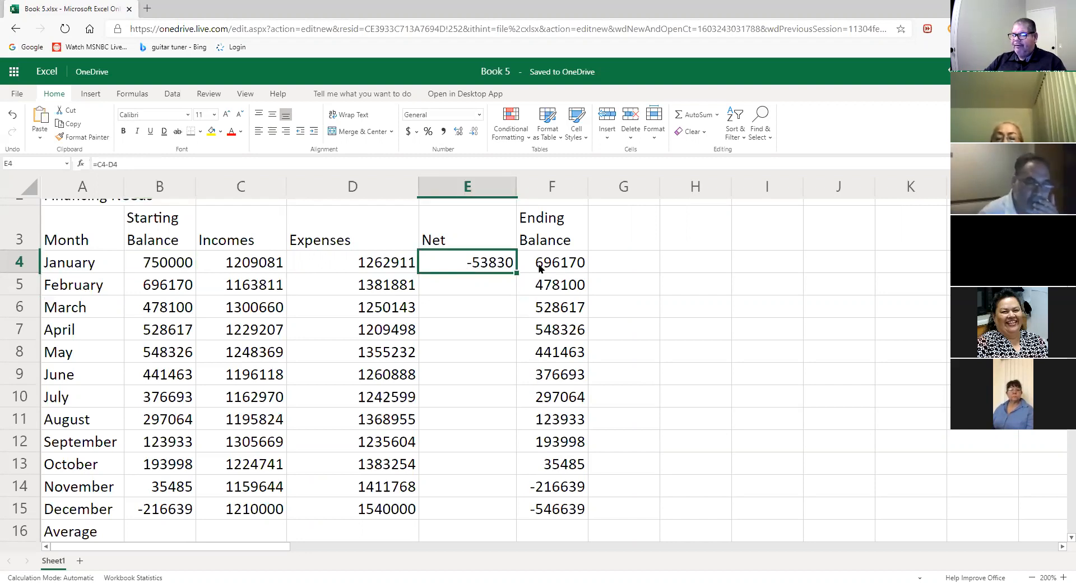
{"action": "left_click", "coordinate": [475, 286]}
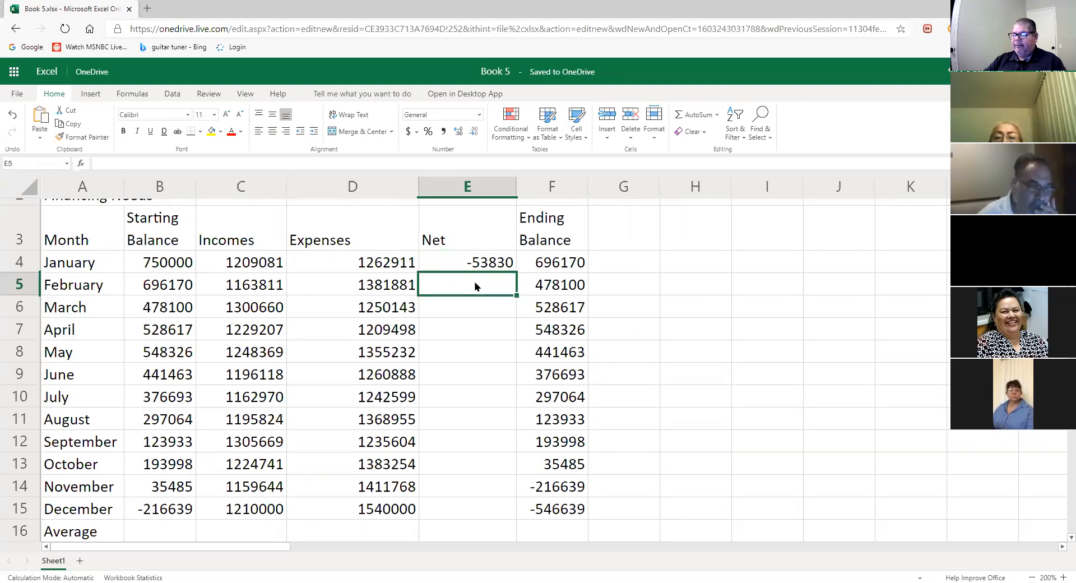
{"action": "left_click", "coordinate": [476, 263]}
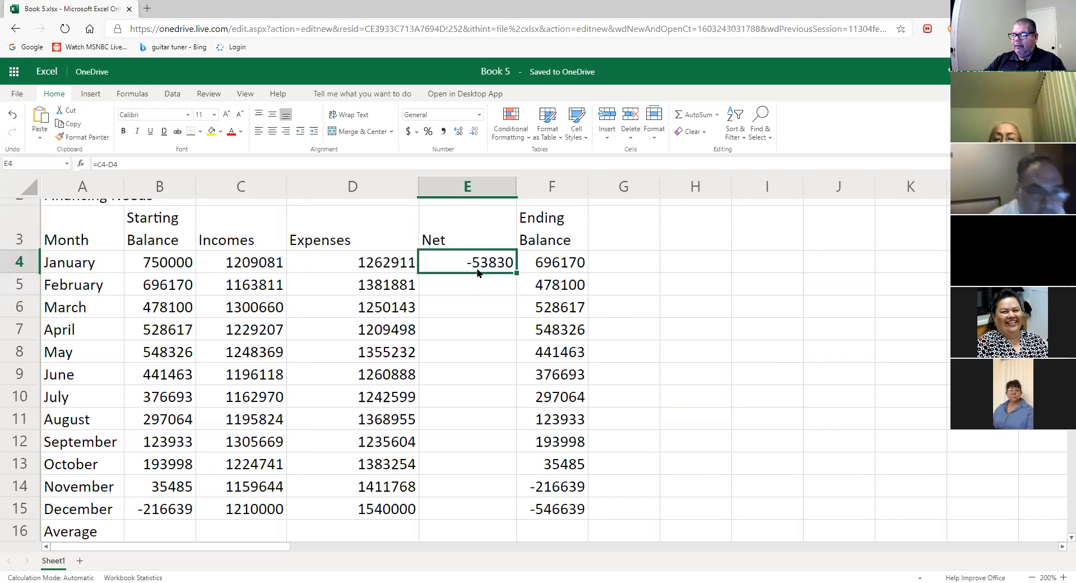
{"action": "double_click", "coordinate": [478, 262]}
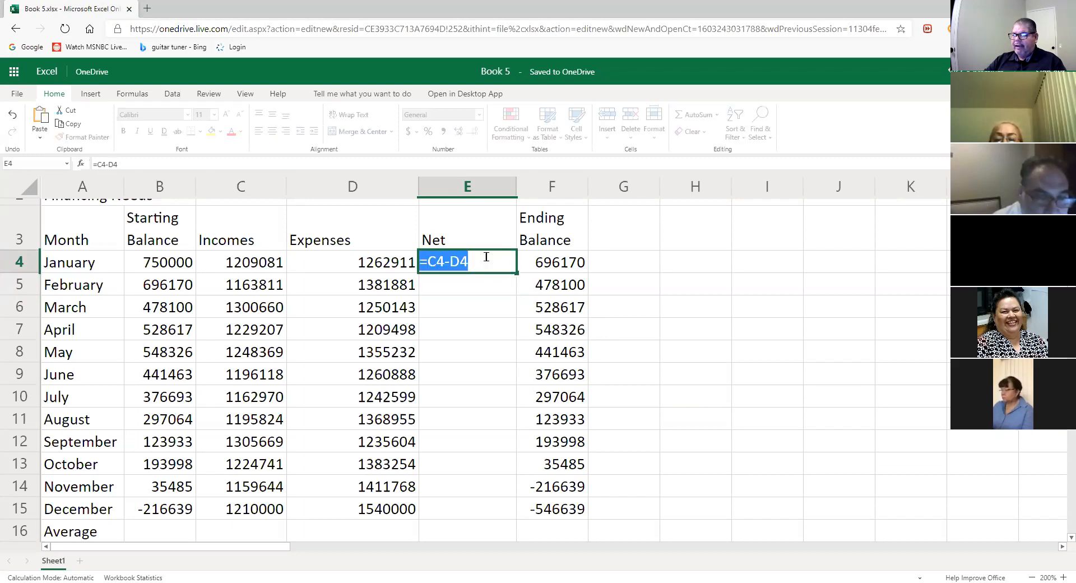
{"action": "left_click", "coordinate": [482, 261]}
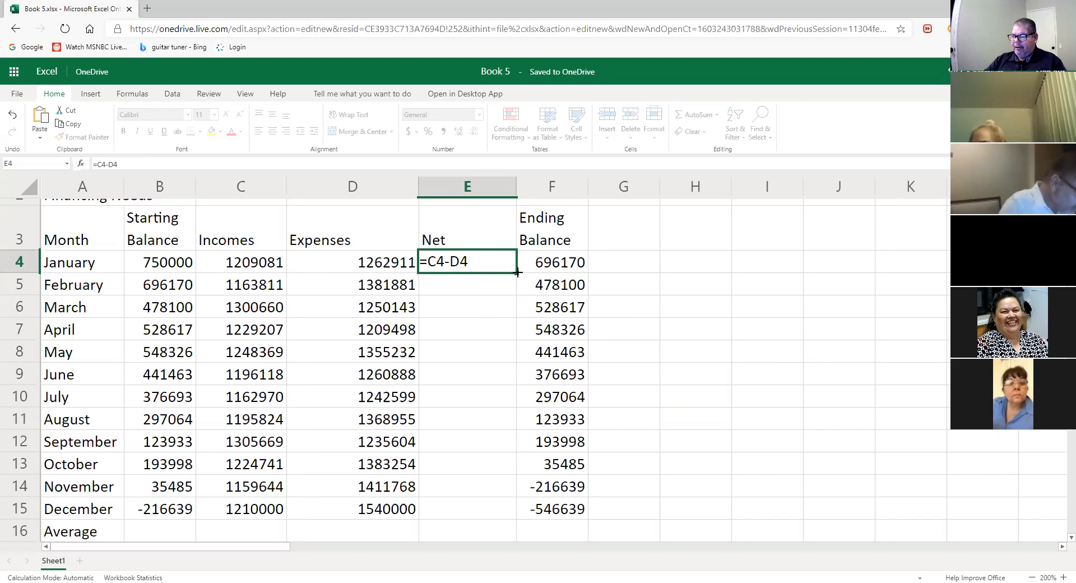
- Copy E4's Net formula down to E15, redoing the fill once, so December shows -330000
{"action": "left_click_drag", "start_coordinate": [516, 274], "coordinate": [481, 506]}
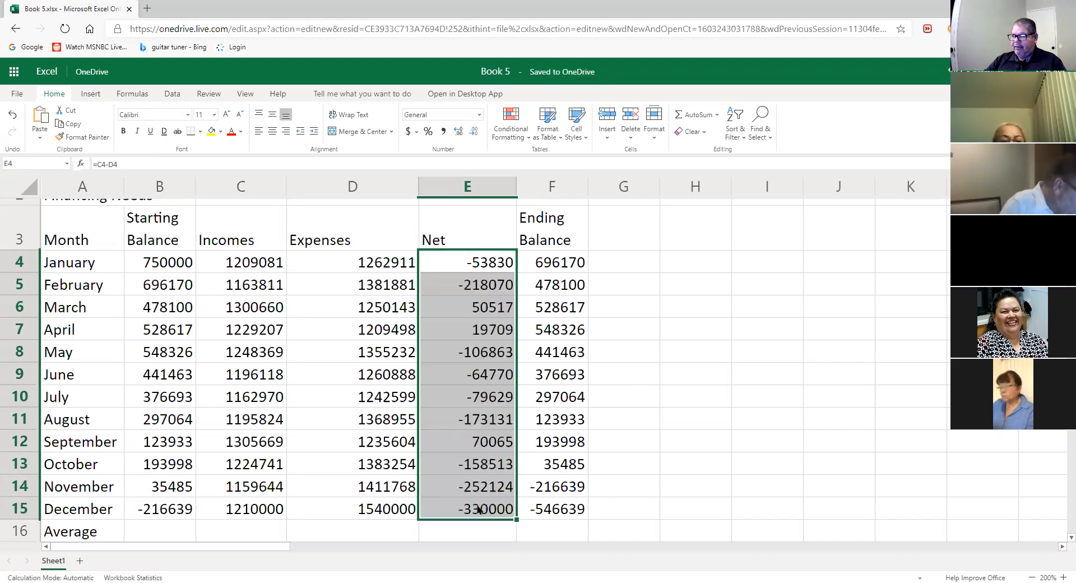
{"action": "left_click", "coordinate": [694, 391]}
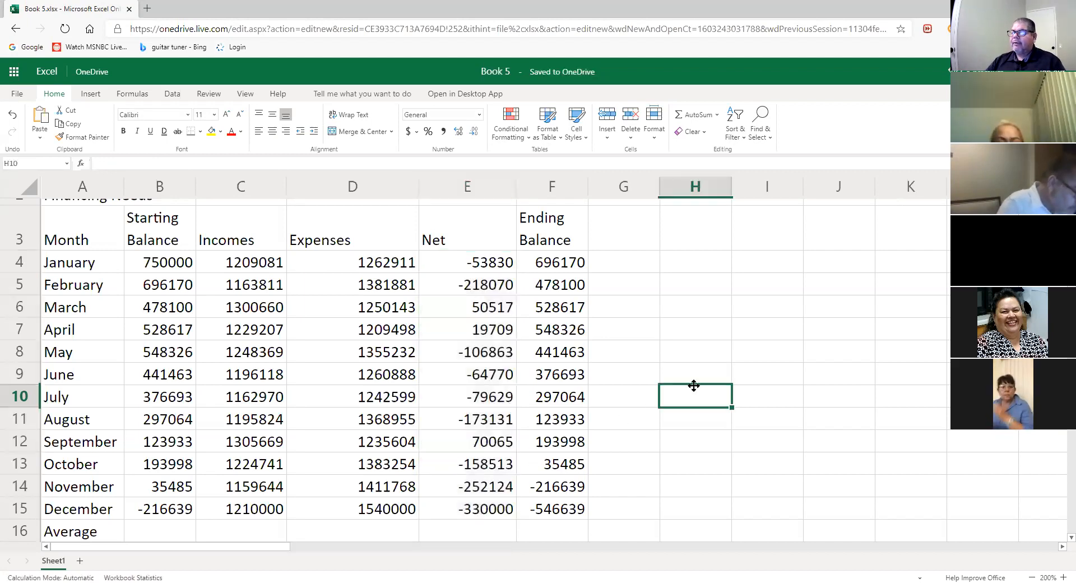
{"action": "left_click_drag", "start_coordinate": [497, 261], "coordinate": [496, 284]}
{"action": "left_click", "coordinate": [488, 261]}
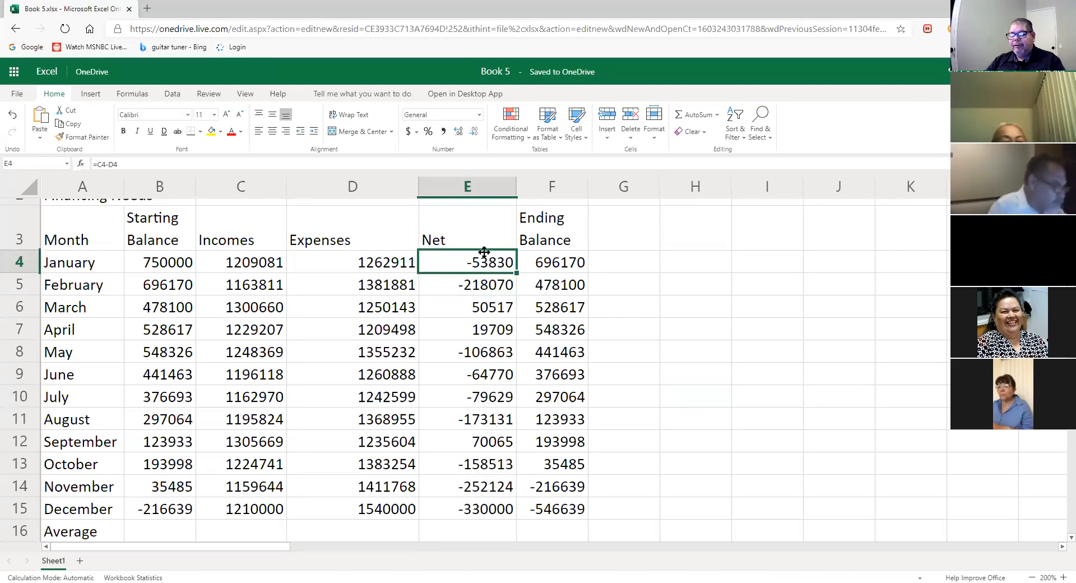
{"action": "key", "text": "ctrl+z"}
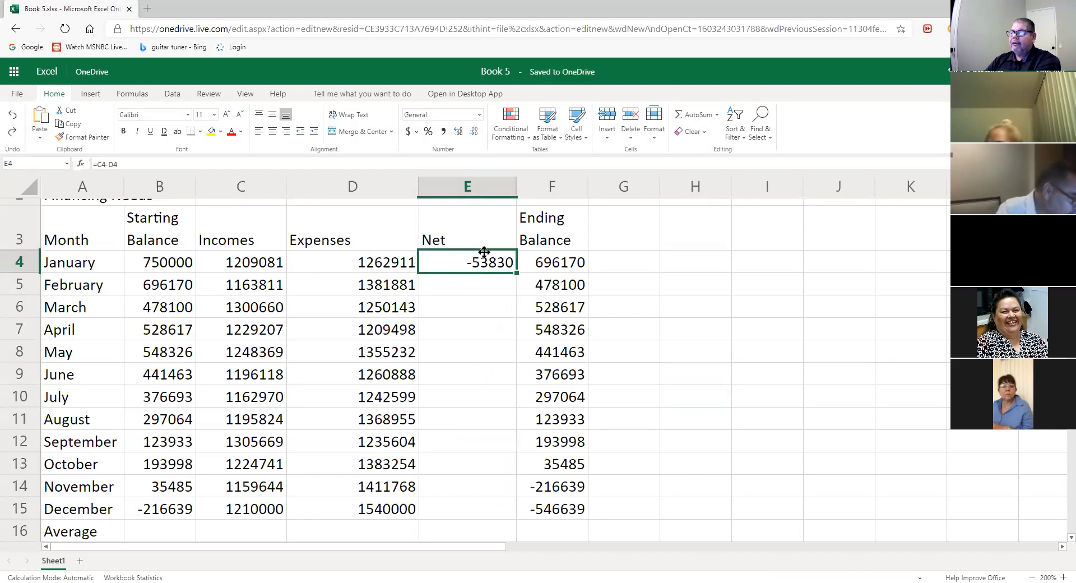
{"action": "double_click", "coordinate": [486, 260]}
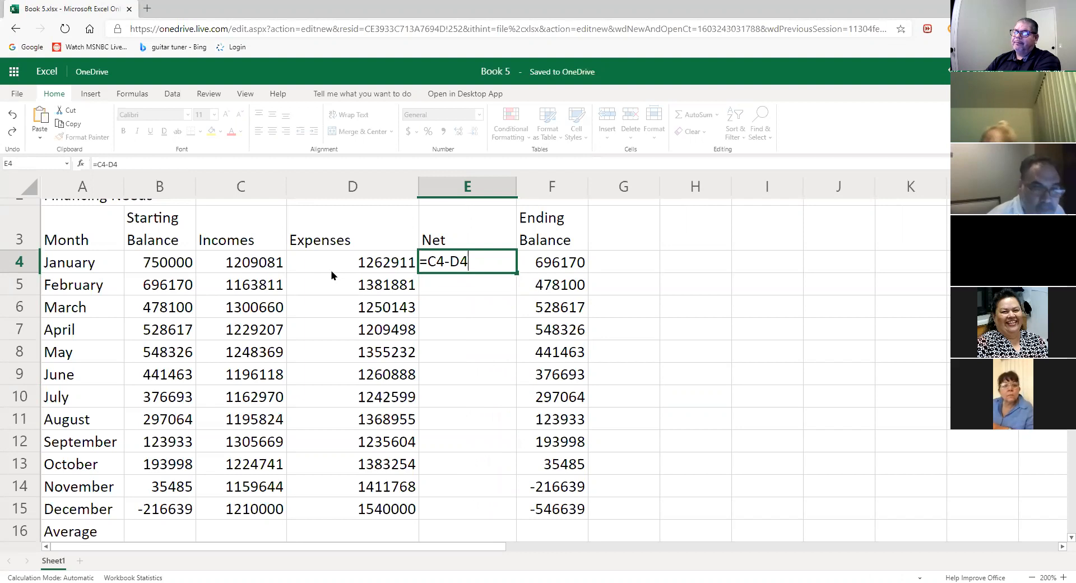
{"action": "left_click_drag", "start_coordinate": [516, 273], "coordinate": [478, 513]}
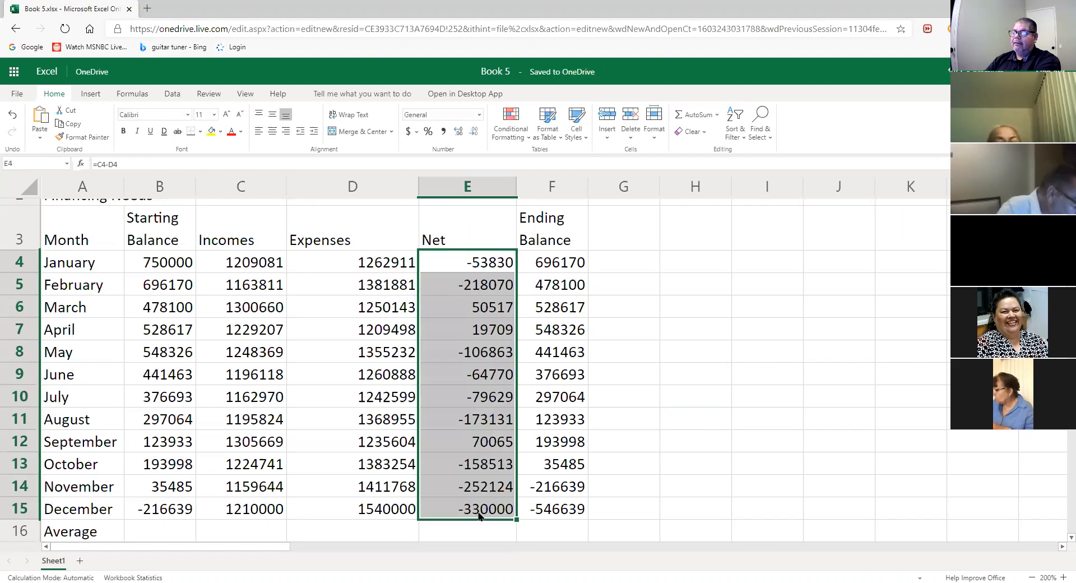
{"action": "left_click", "coordinate": [744, 374]}
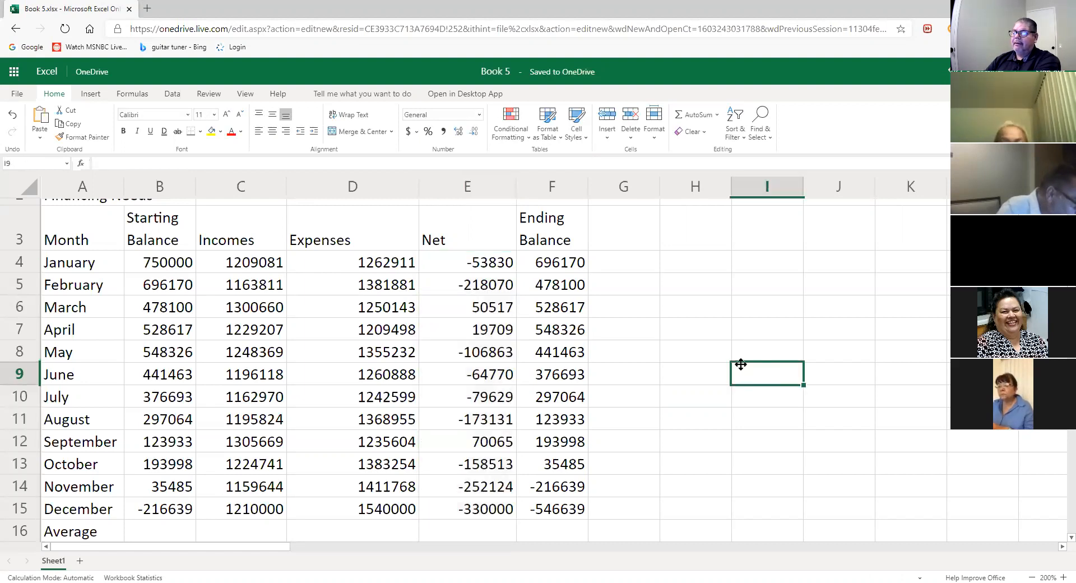
{"action": "left_click", "coordinate": [567, 267]}
{"action": "double_click", "coordinate": [568, 267]}
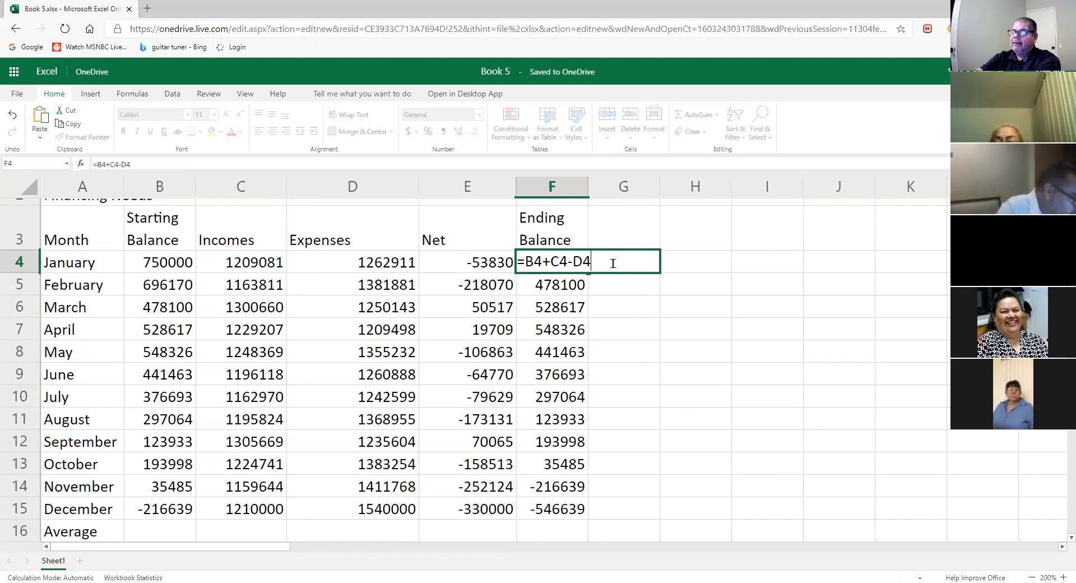
{"action": "key", "text": "BackSpace"}
{"action": "key", "text": "BackSpace"}
{"action": "key", "text": "BackSpace"}
{"action": "key", "text": "BackSpace"}
{"action": "key", "text": "BackSpace"}
{"action": "key", "text": "BackSpace"}
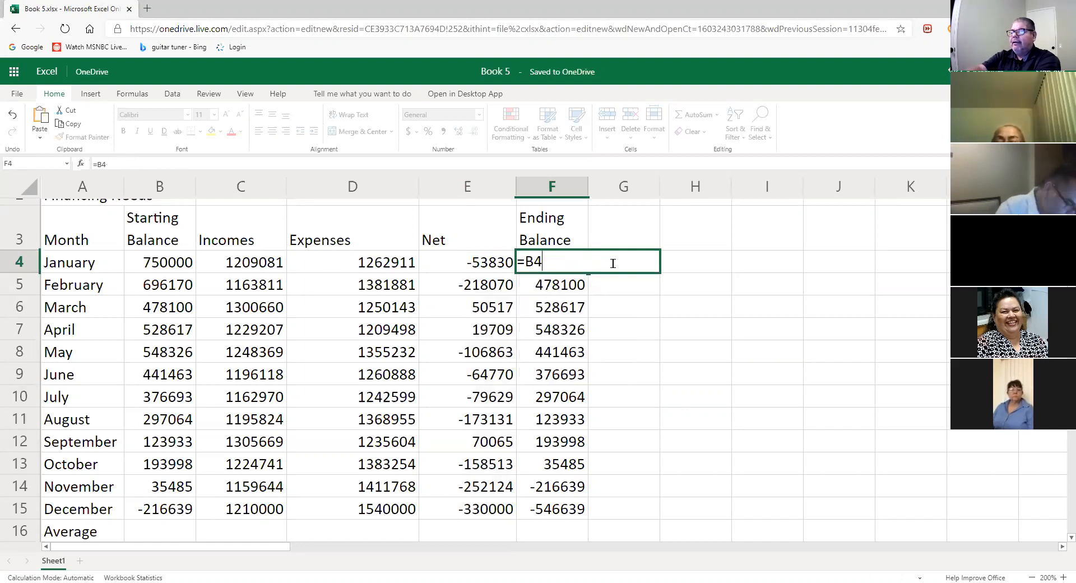
{"action": "type", "text": "+"}
{"action": "left_click", "coordinate": [496, 270]}
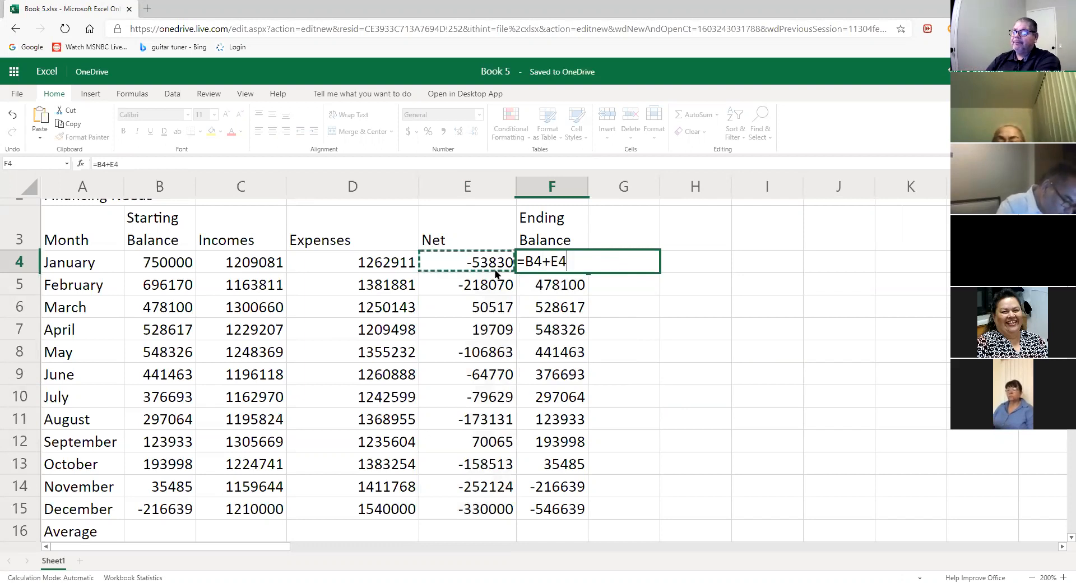
{"action": "key", "text": "Return"}
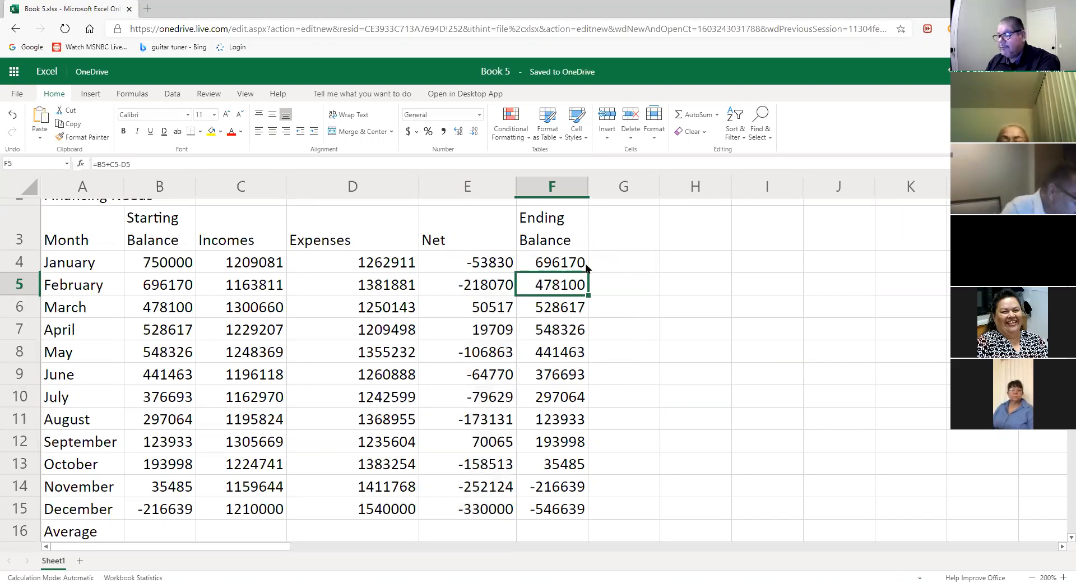
{"action": "left_click", "coordinate": [554, 247]}
{"action": "left_click", "coordinate": [558, 262]}
{"action": "double_click", "coordinate": [558, 262]}
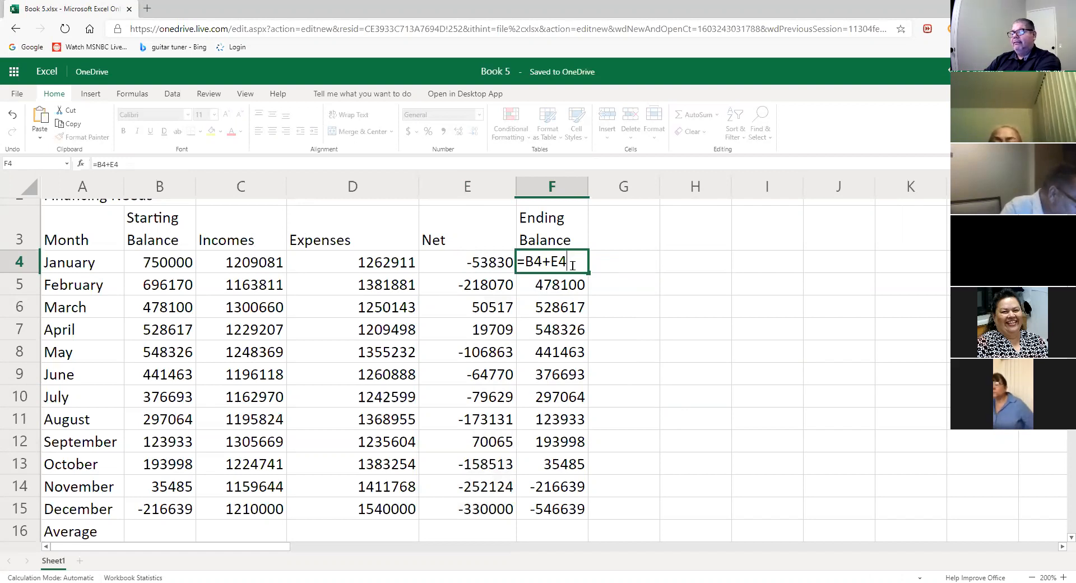
{"action": "left_click", "coordinate": [601, 268]}
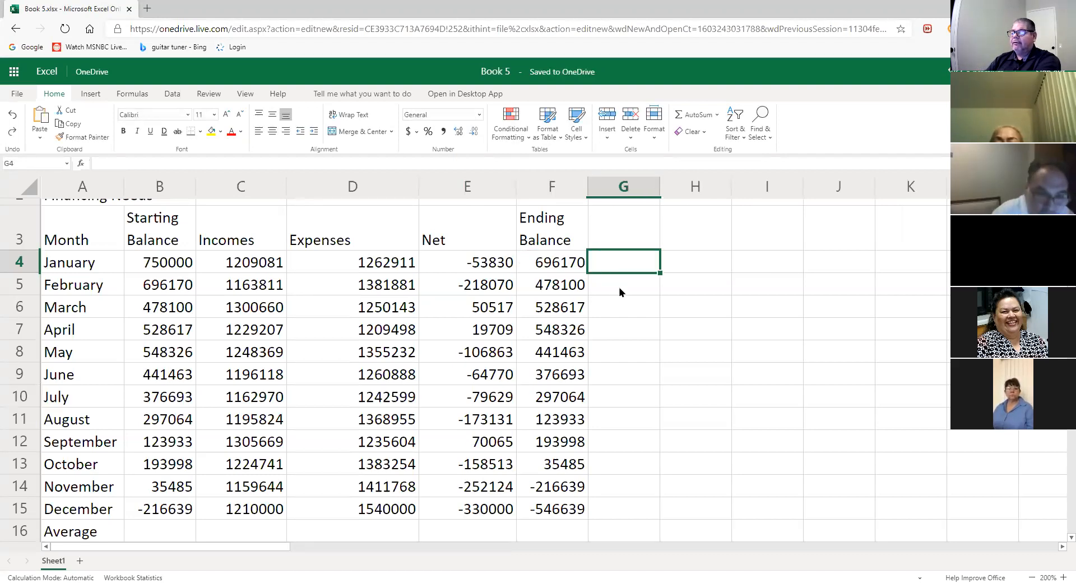
{"action": "left_click", "coordinate": [577, 266]}
{"action": "type", "text": "=B4+C4-D4"}
{"action": "left_click", "coordinate": [650, 303]}
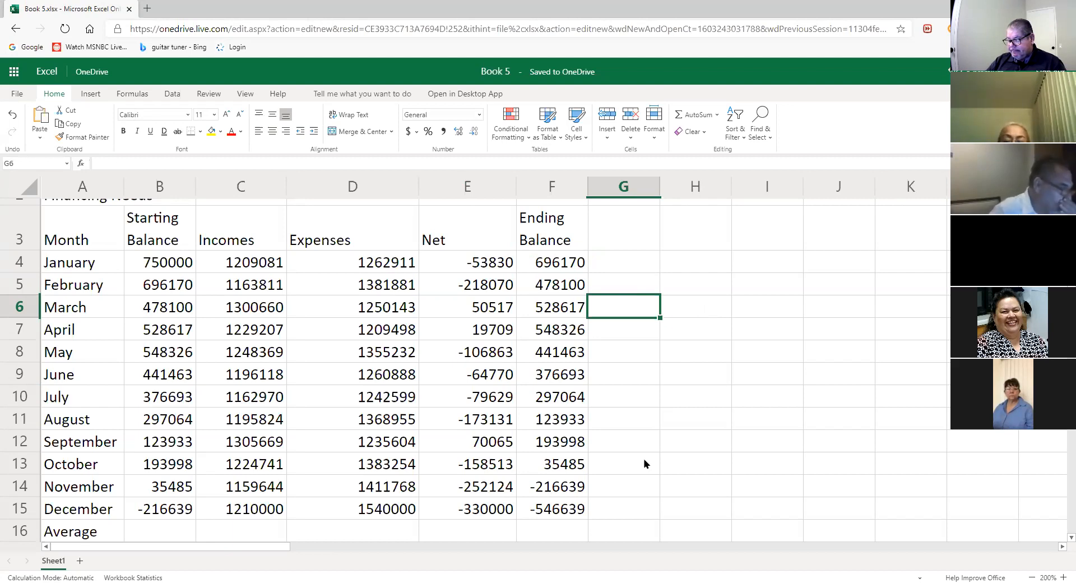
{"action": "left_click", "coordinate": [505, 268]}
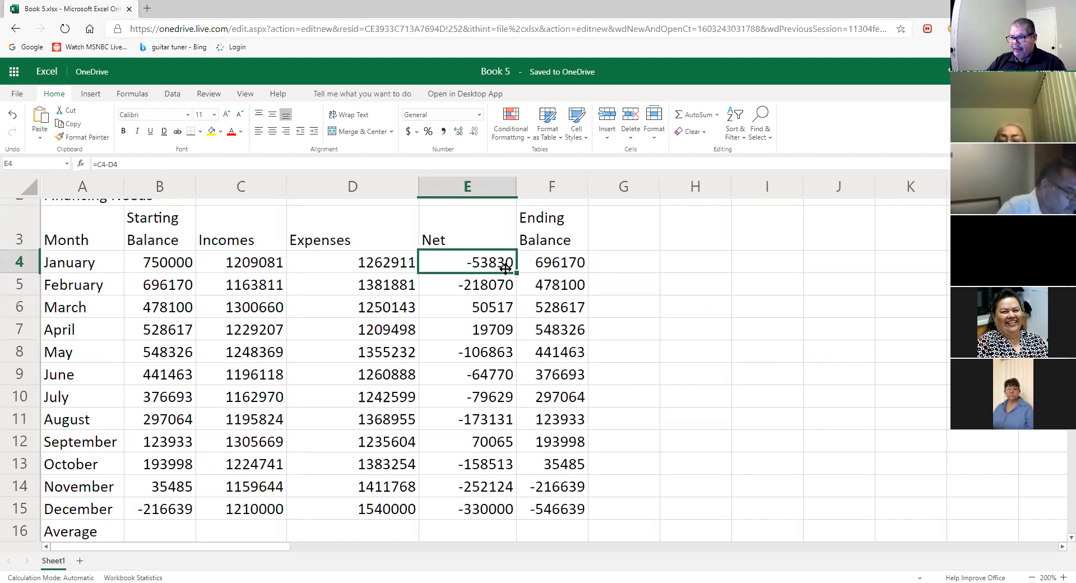
{"action": "left_click", "coordinate": [511, 335]}
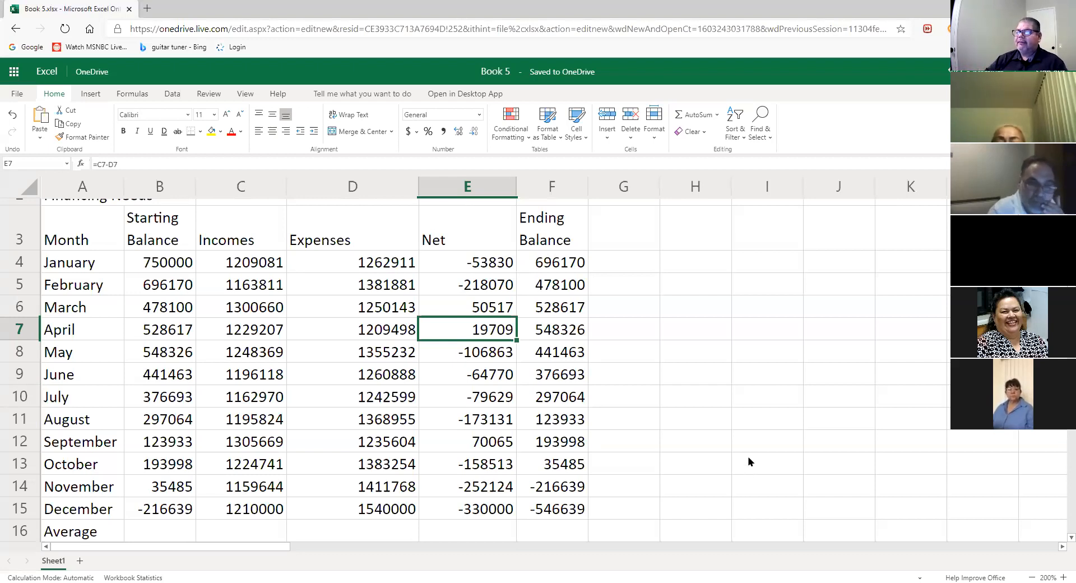
{"action": "left_click", "coordinate": [757, 486]}
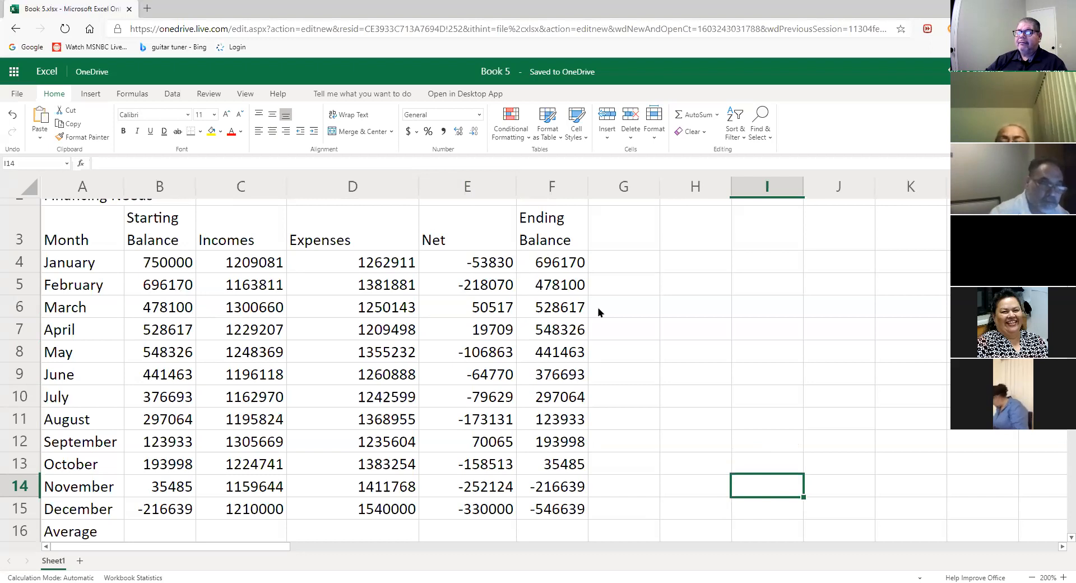
{"action": "left_click", "coordinate": [506, 290]}
{"action": "left_click", "coordinate": [505, 269]}
{"action": "double_click", "coordinate": [506, 269]}
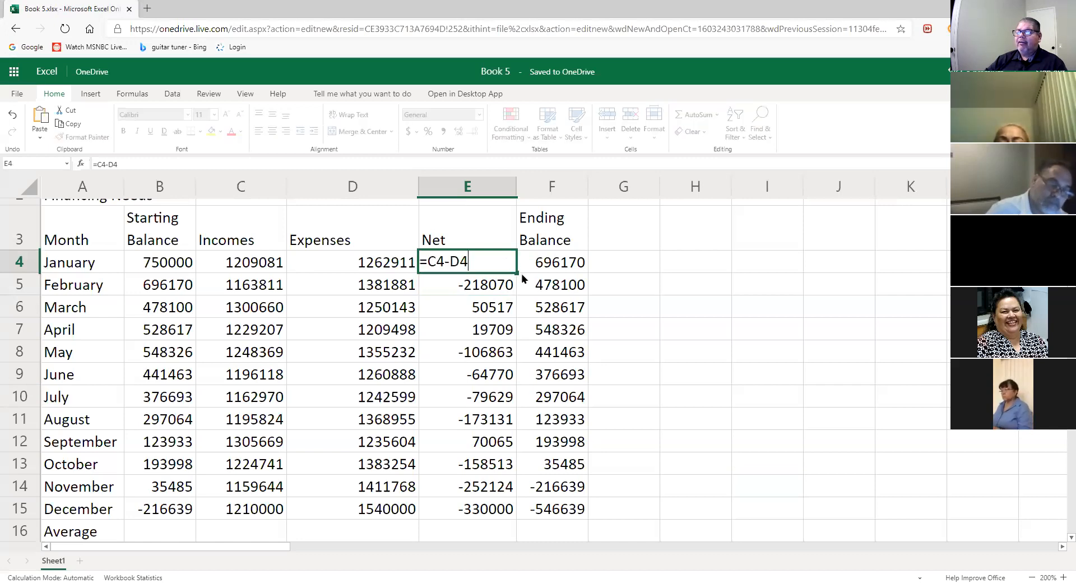
{"action": "left_click", "coordinate": [665, 292]}
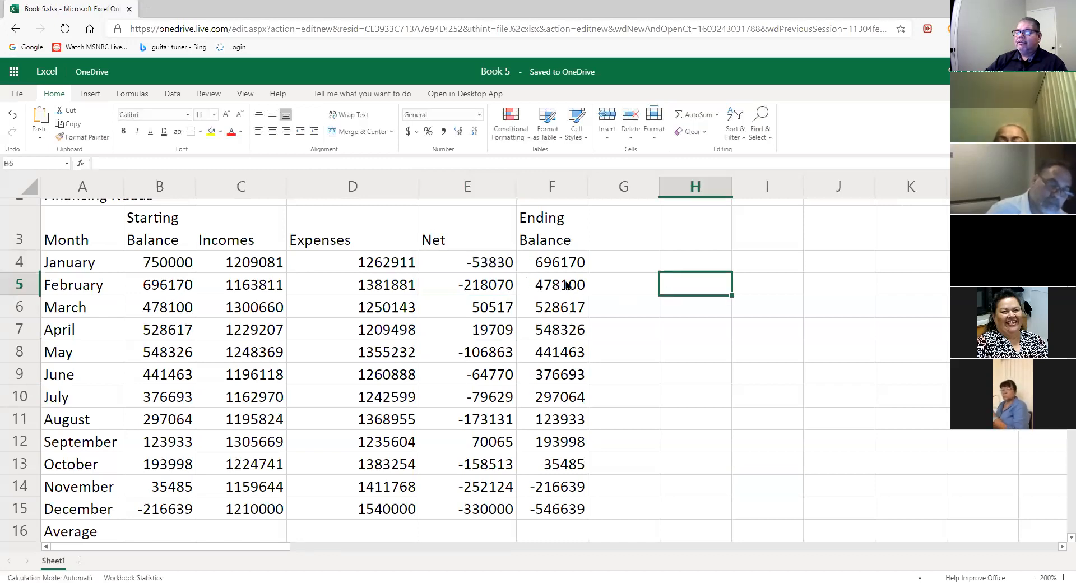
{"action": "left_click", "coordinate": [504, 269]}
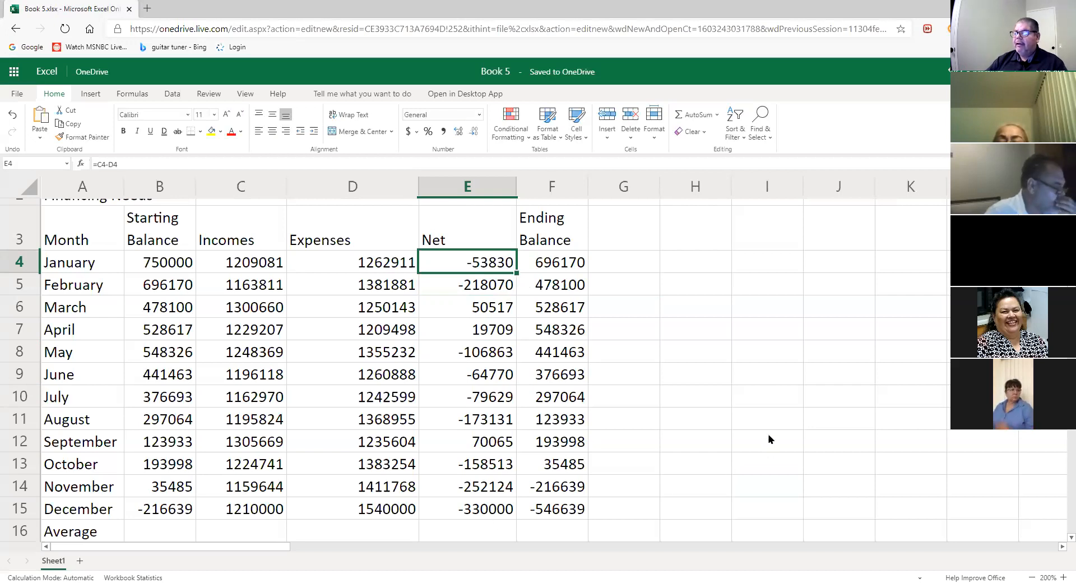
{"action": "left_click", "coordinate": [757, 377]}
{"action": "left_click", "coordinate": [467, 283]}
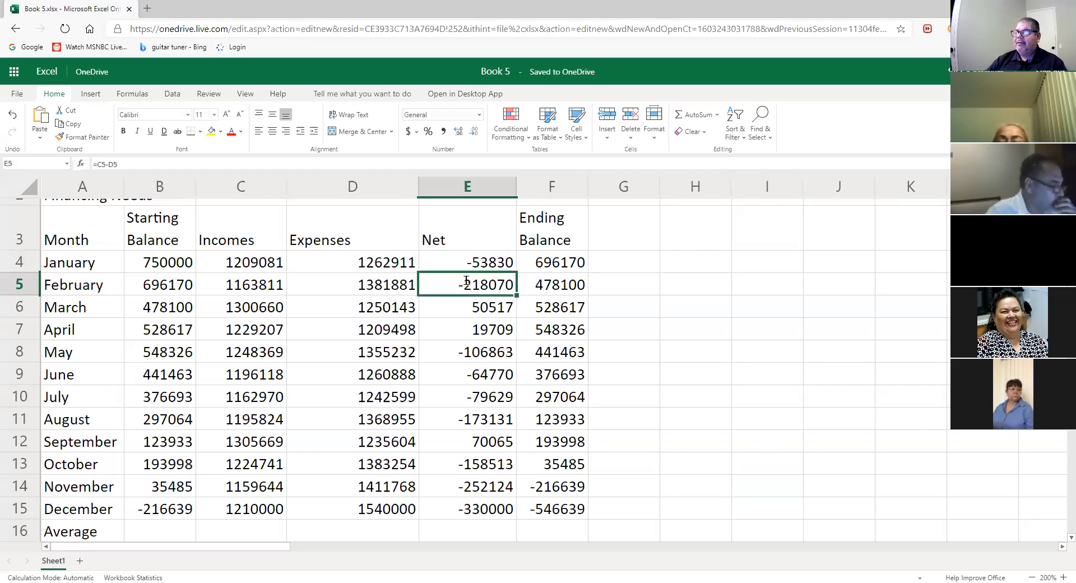
{"action": "double_click", "coordinate": [470, 283]}
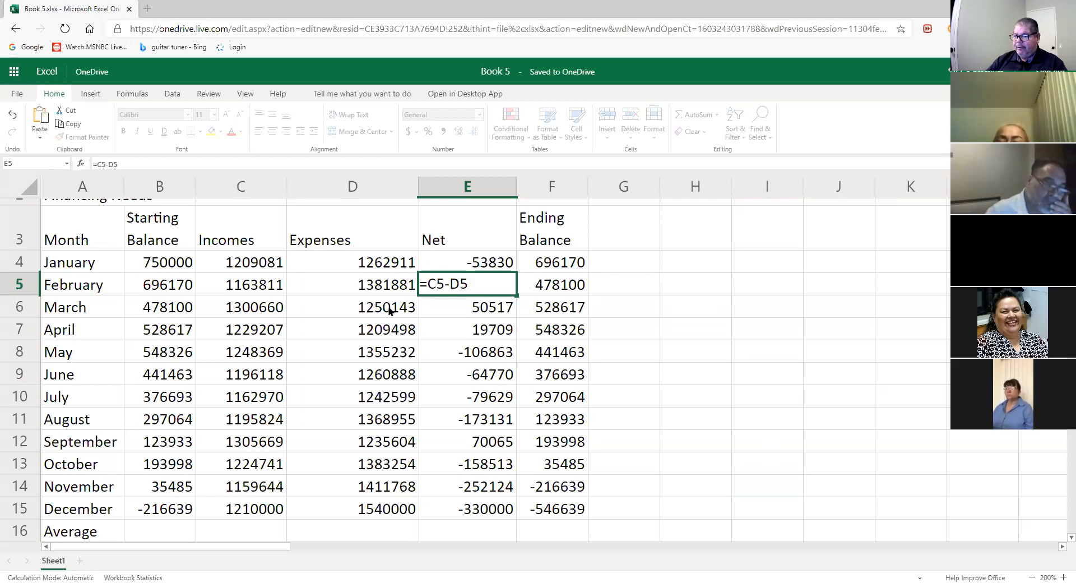
{"action": "left_click", "coordinate": [698, 333]}
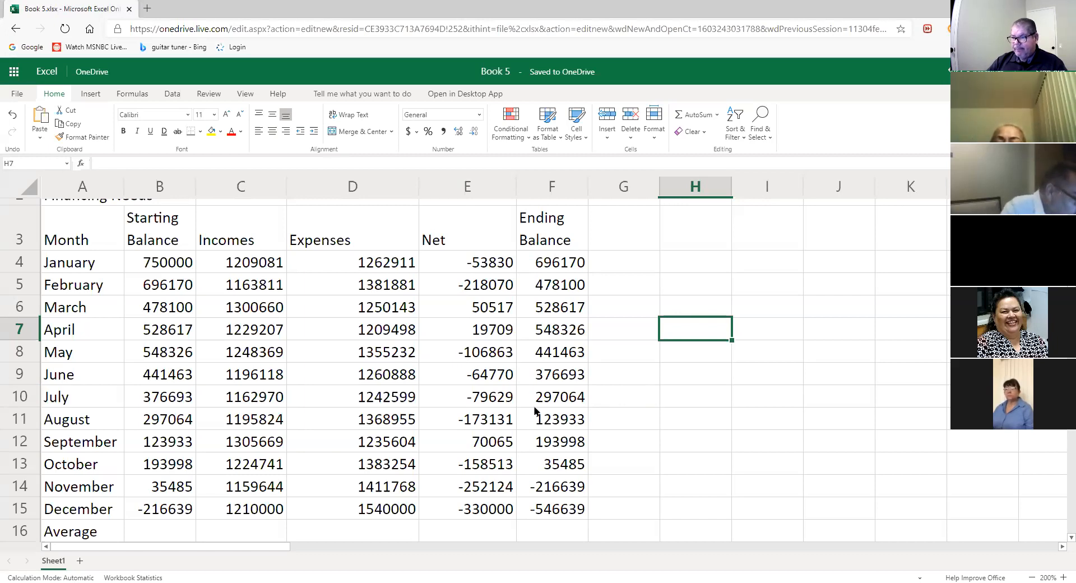
{"action": "left_click", "coordinate": [494, 286]}
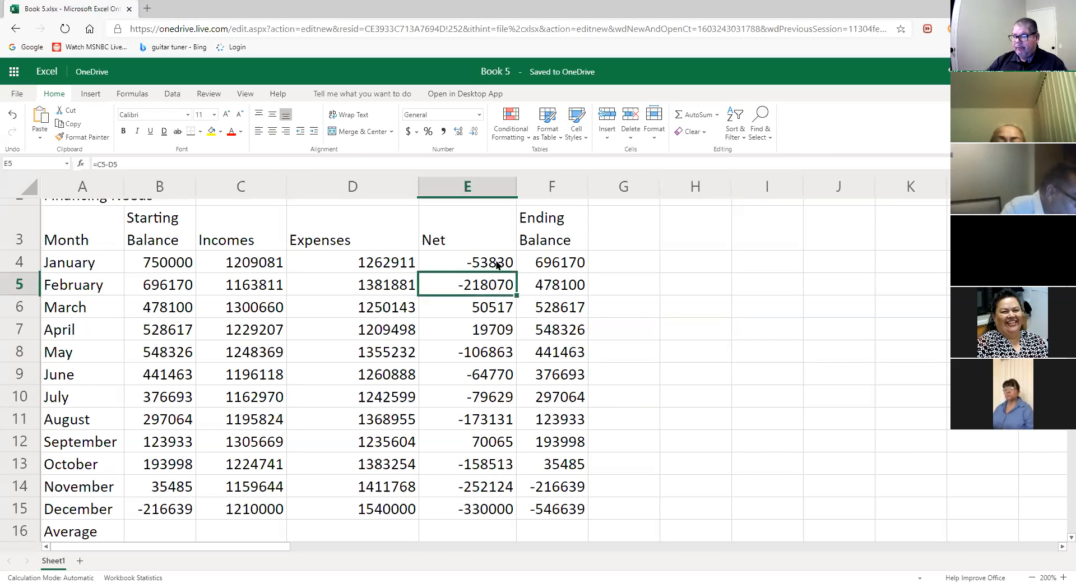
{"action": "left_click", "coordinate": [496, 262]}
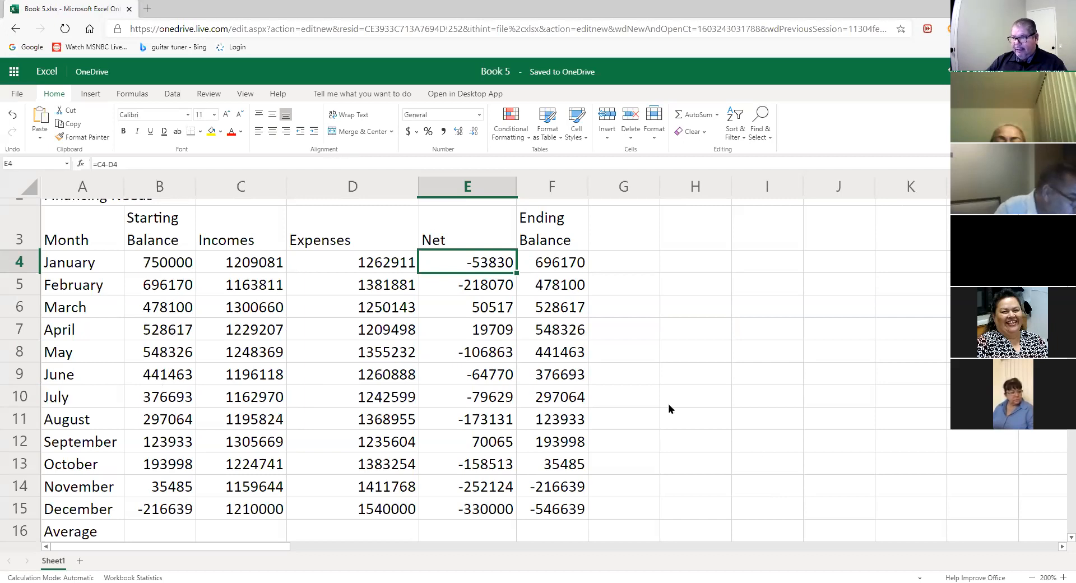
{"action": "left_click", "coordinate": [572, 291]}
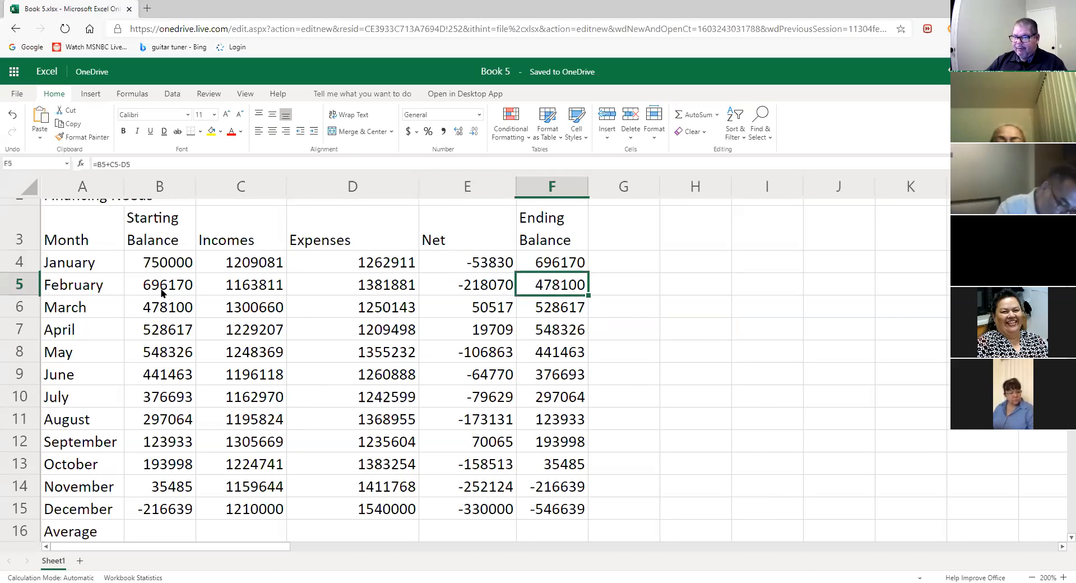
{"action": "left_click", "coordinate": [867, 431]}
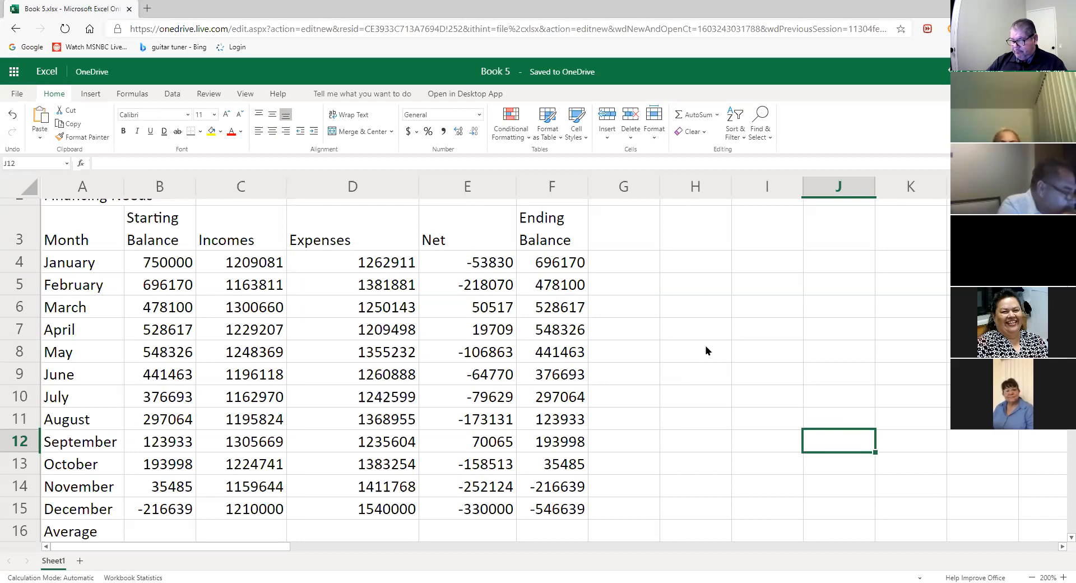
- Scroll to the Average, Highest and Lowest rows below December and select B16
{"action": "scroll", "coordinate": [709, 353], "scroll_direction": "down", "scroll_amount": 2}
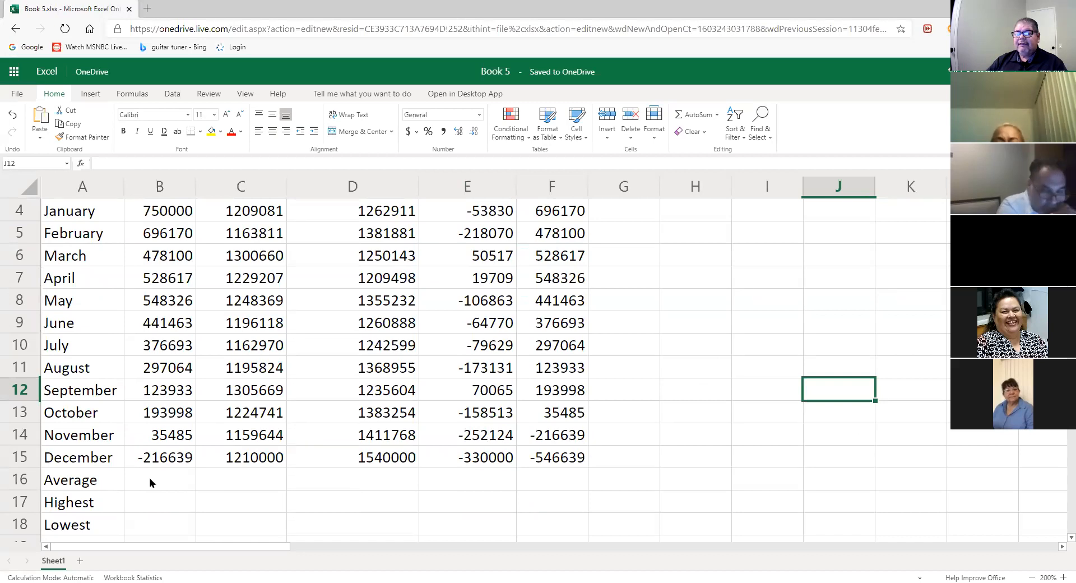
{"action": "scroll", "coordinate": [150, 483], "scroll_direction": "up", "scroll_amount": 1}
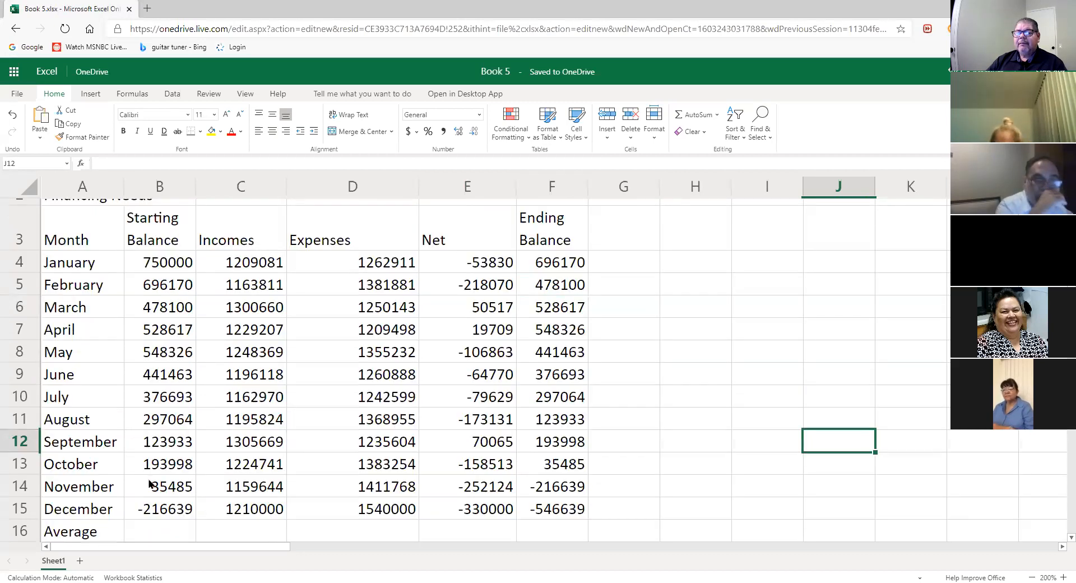
{"action": "scroll", "coordinate": [150, 483], "scroll_direction": "down", "scroll_amount": 1}
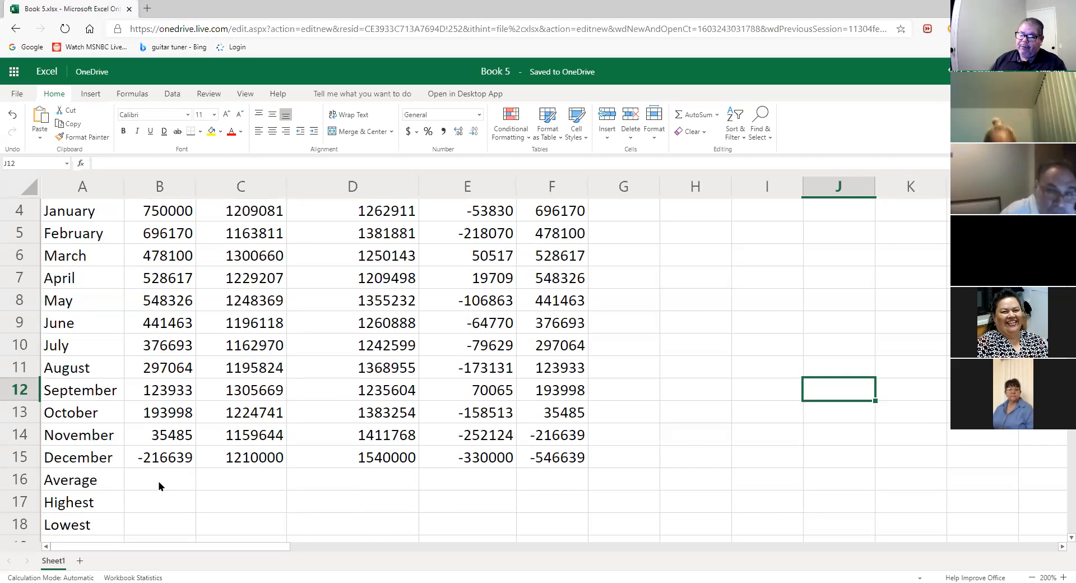
{"action": "left_click", "coordinate": [159, 485]}
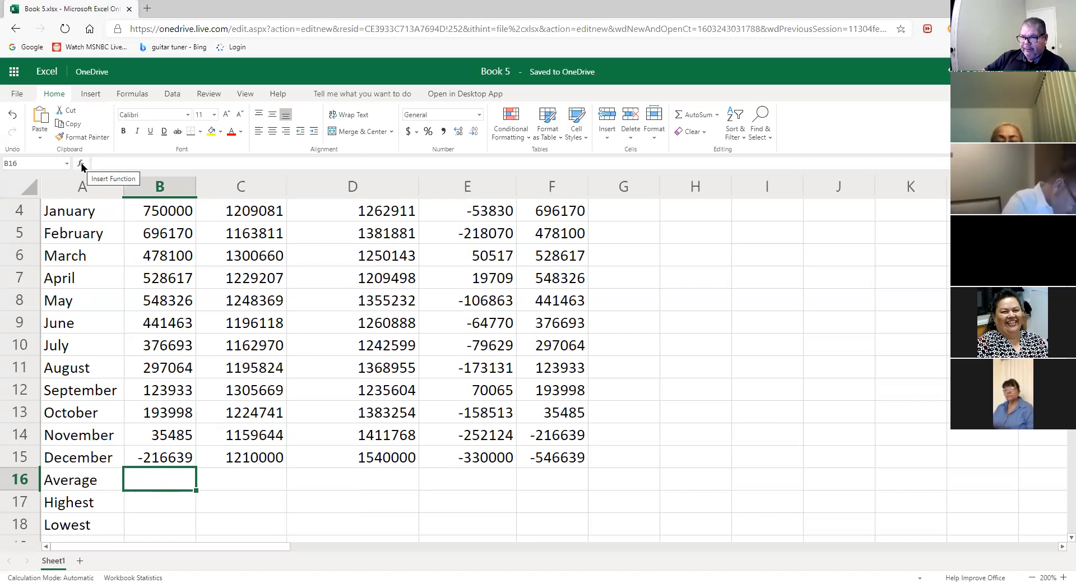
- Insert =AVERAGE(B4:B15) in B16 from the function list, returning 354434.2
{"action": "left_click", "coordinate": [81, 164]}
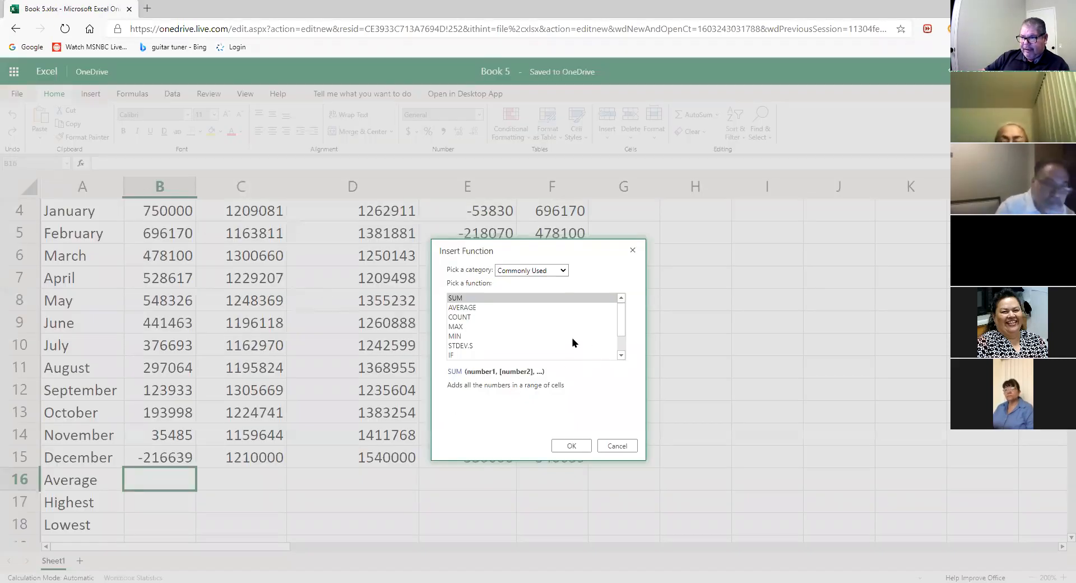
{"action": "left_click", "coordinate": [478, 309]}
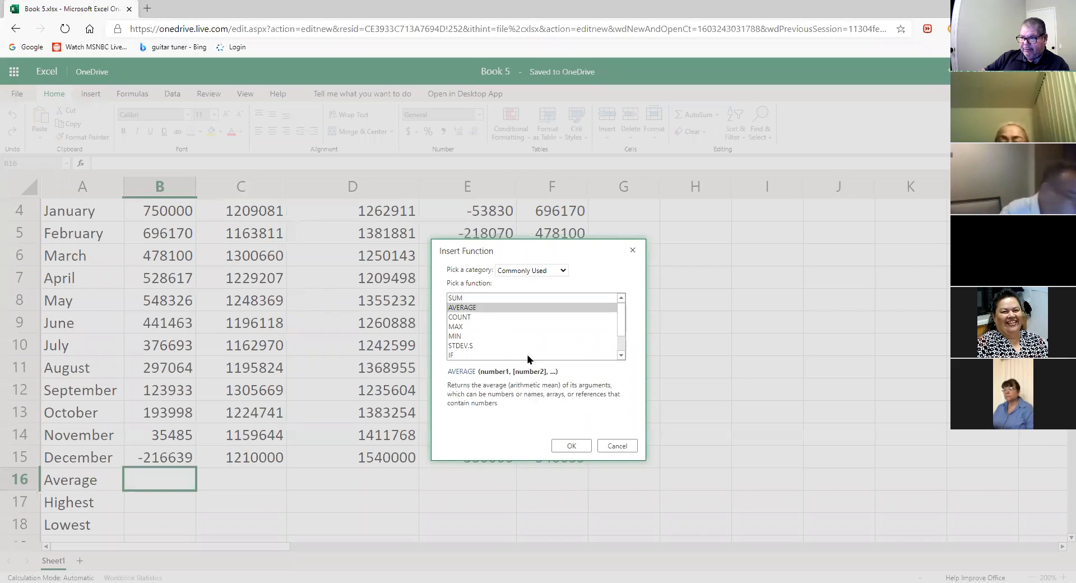
{"action": "left_click", "coordinate": [571, 445]}
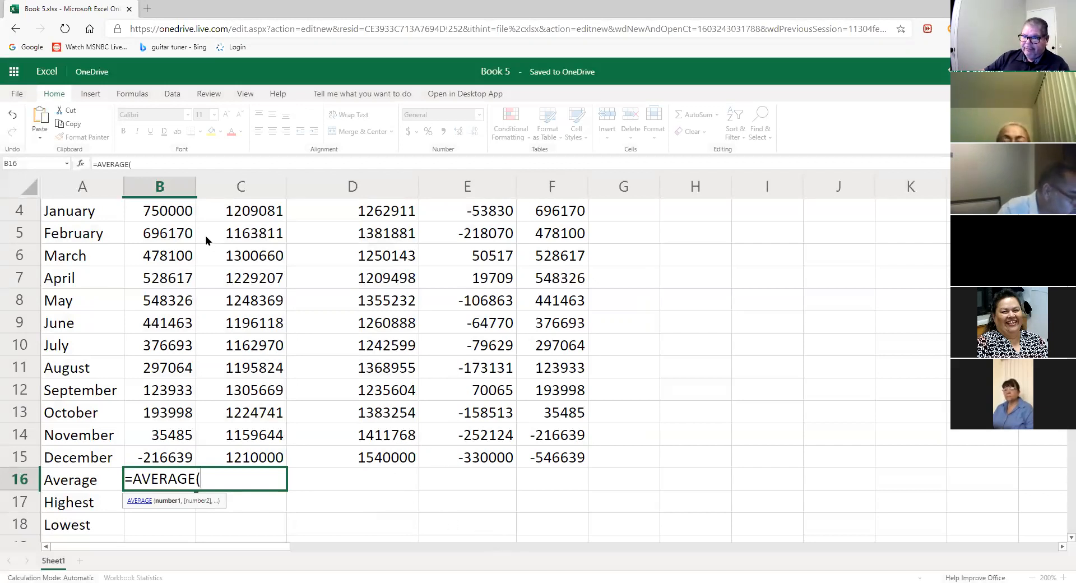
{"action": "left_click", "coordinate": [180, 220]}
{"action": "left_click_drag", "start_coordinate": [179, 220], "coordinate": [168, 457]}
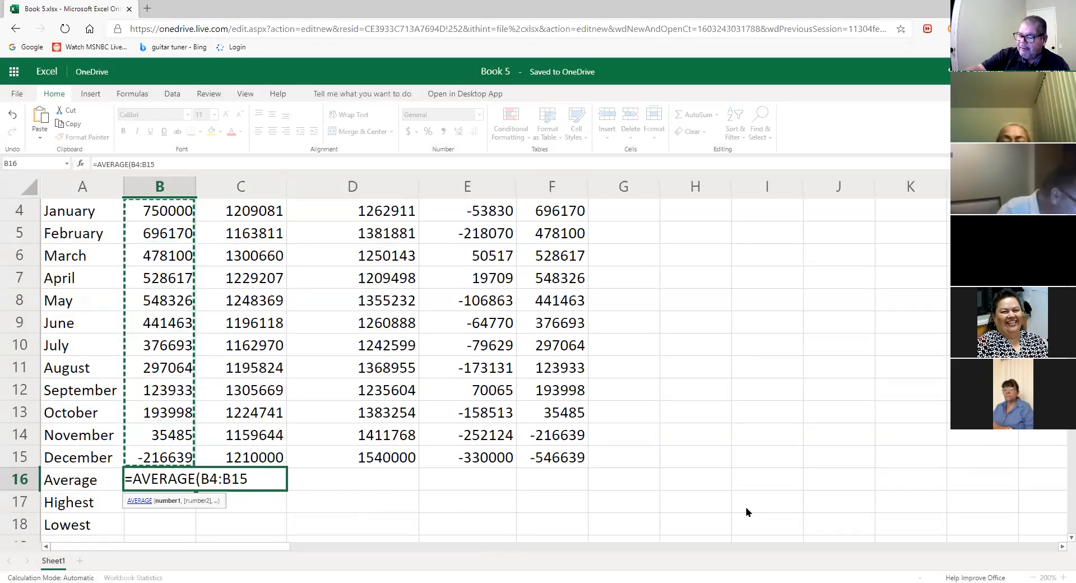
{"action": "type", "text": ")"}
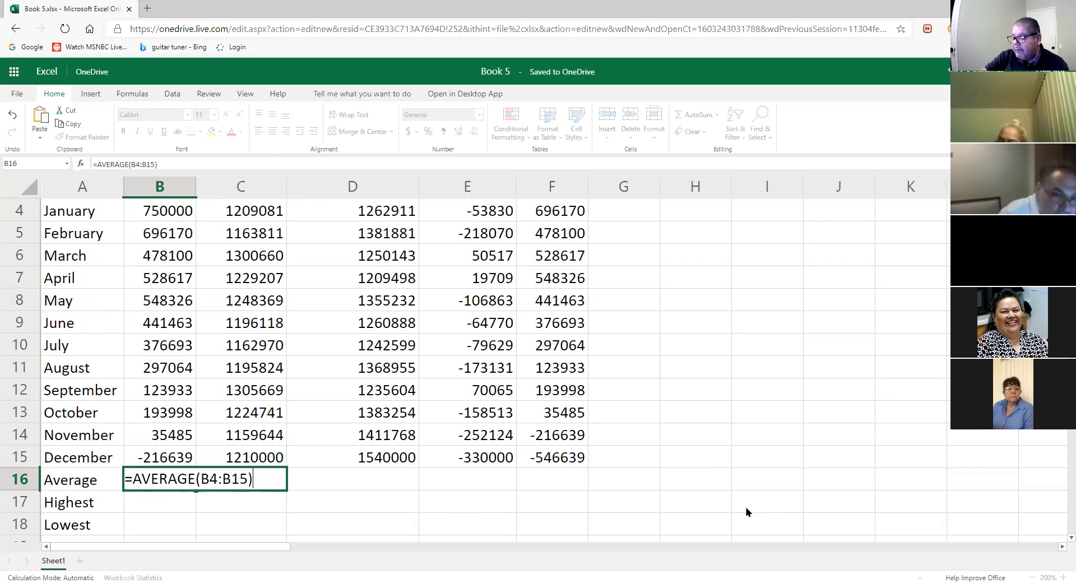
{"action": "key", "text": "Return"}
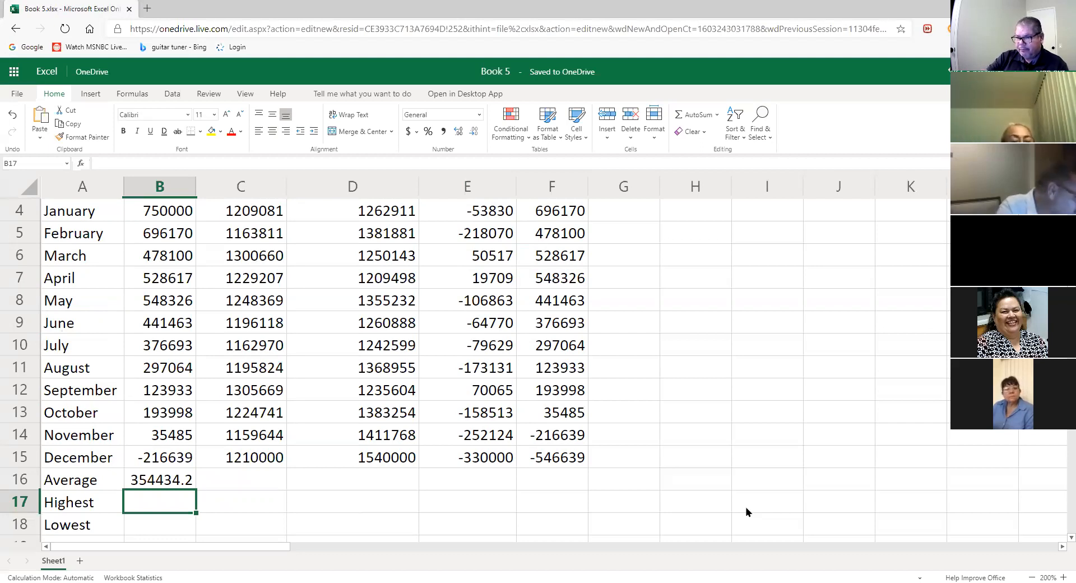
{"action": "key", "text": "Up"}
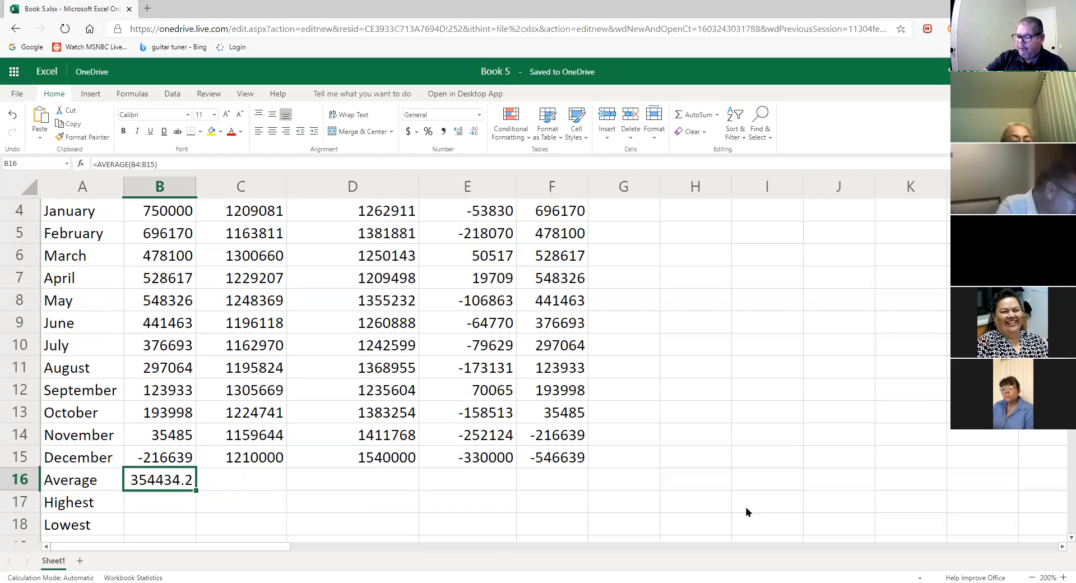
{"action": "double_click", "coordinate": [187, 484]}
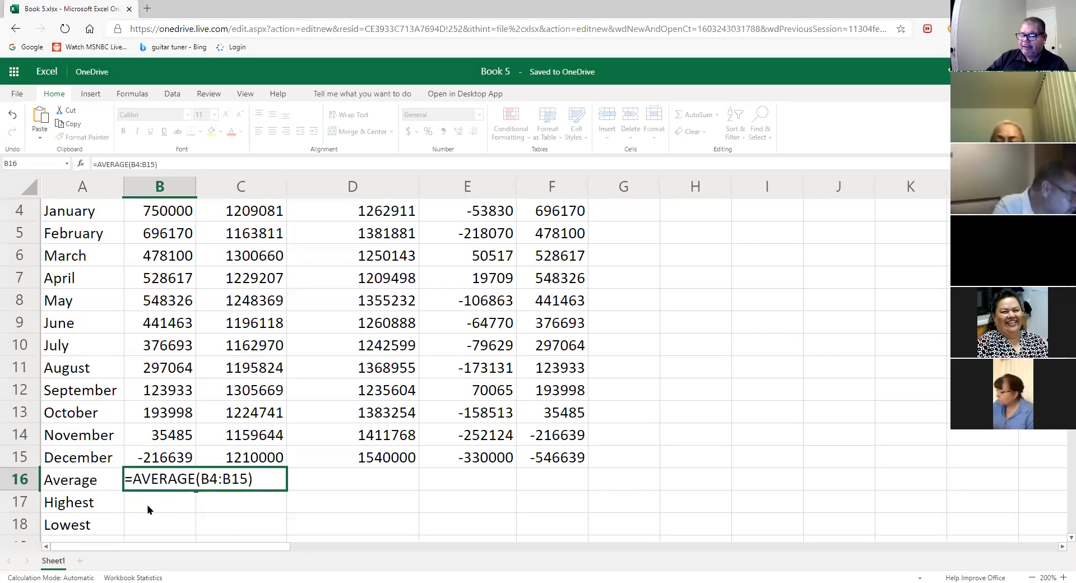
{"action": "key", "text": "Return"}
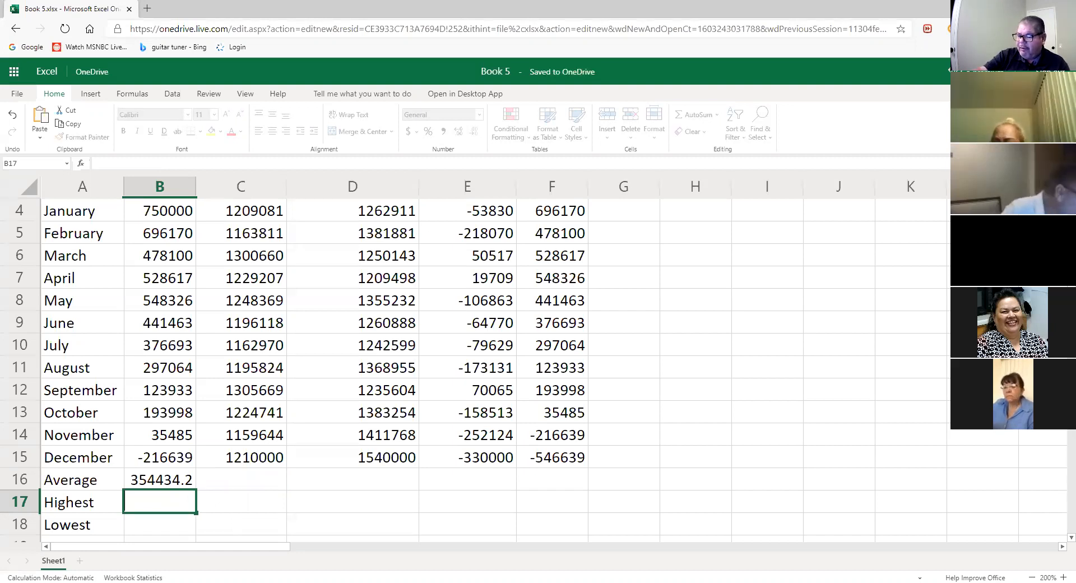
- Start a MAX formula in B17 from the =M function suggestions
{"action": "type", "text": "="}
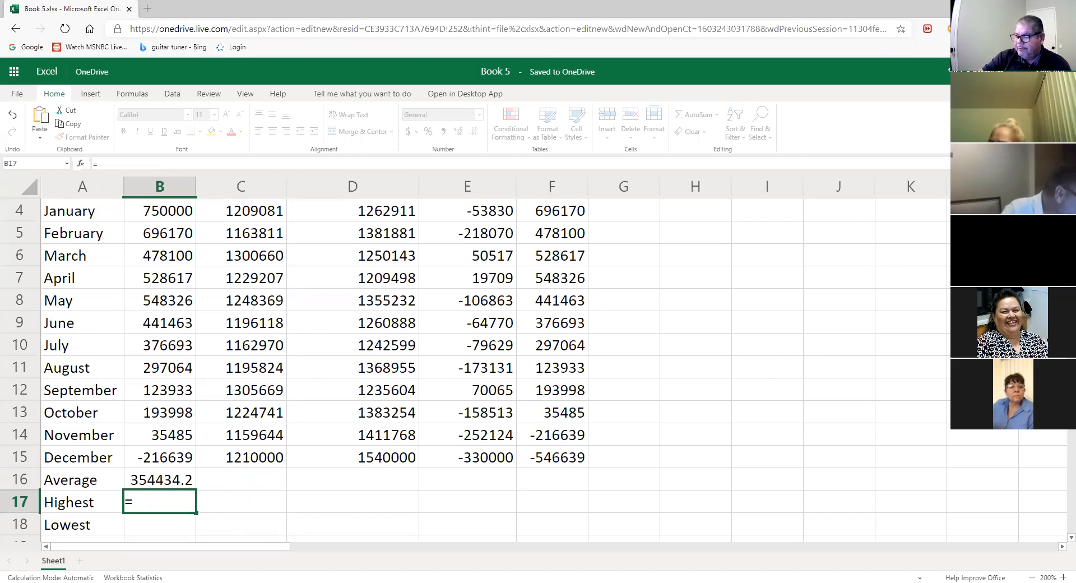
{"action": "type", "text": "M"}
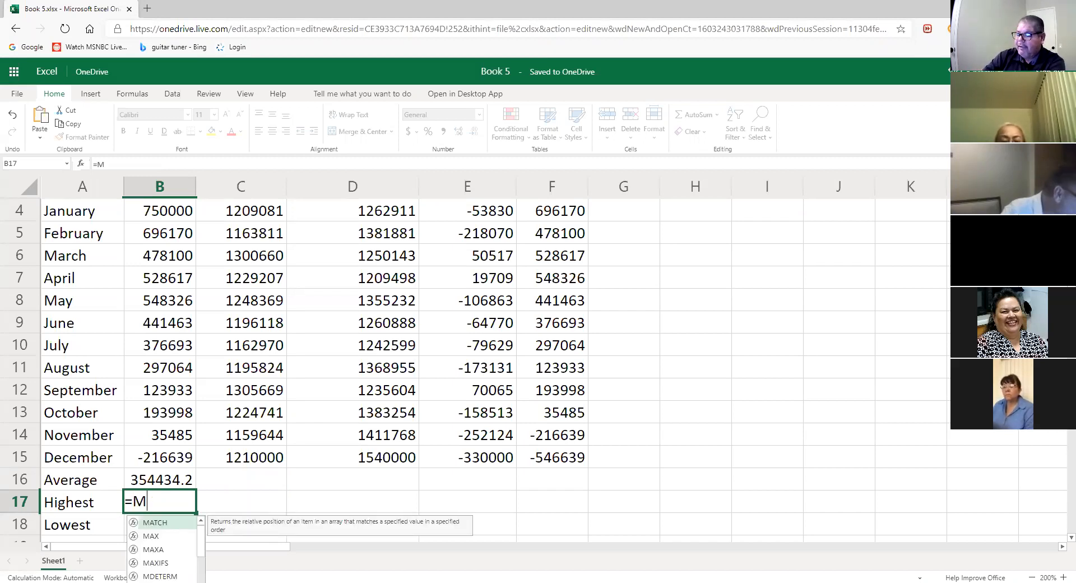
{"action": "key", "text": "Down"}
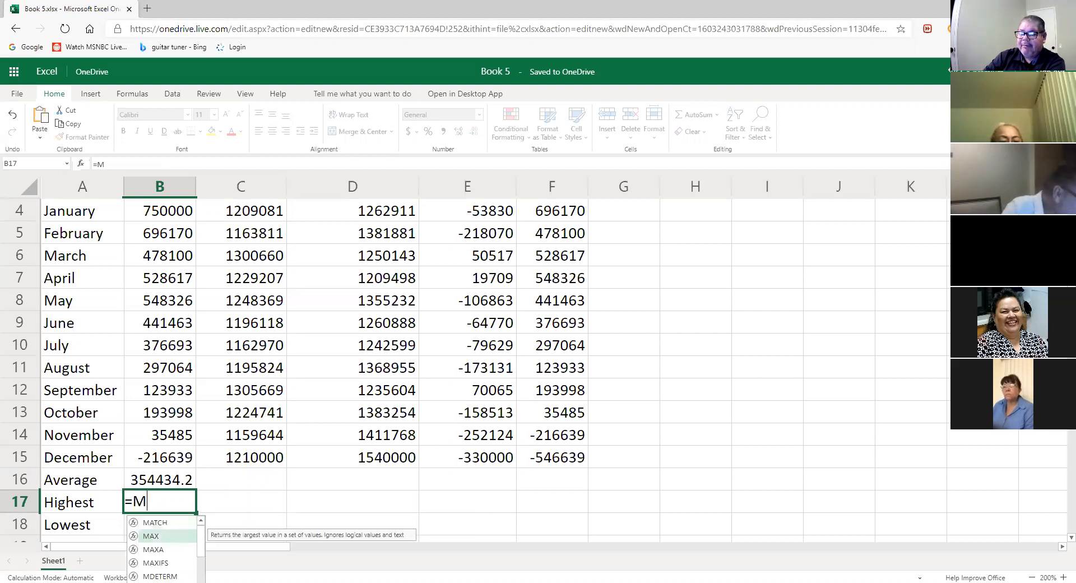
{"action": "key", "text": "Return"}
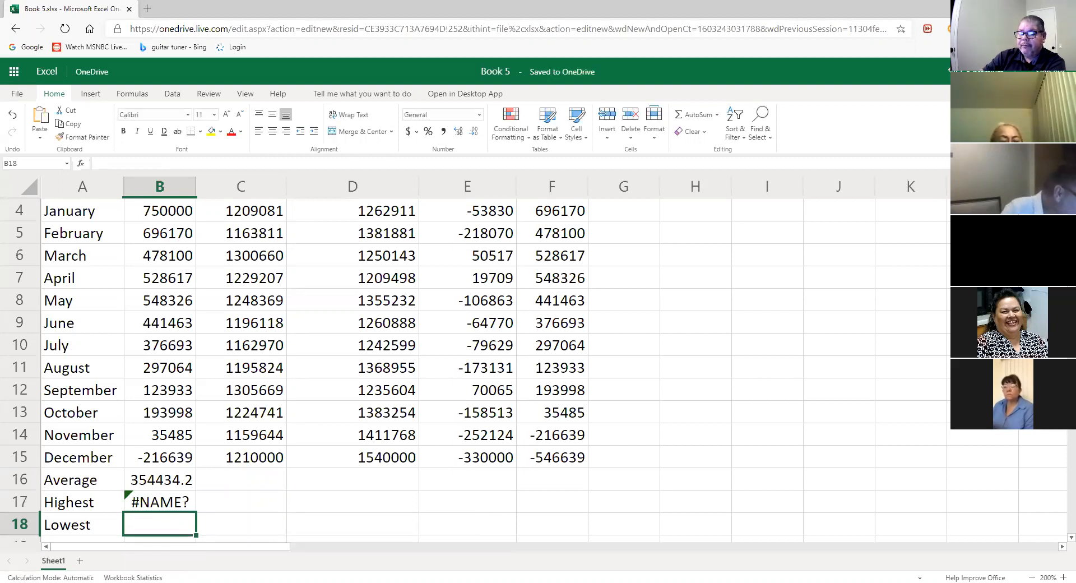
{"action": "key", "text": "Up"}
{"action": "key", "text": "Down"}
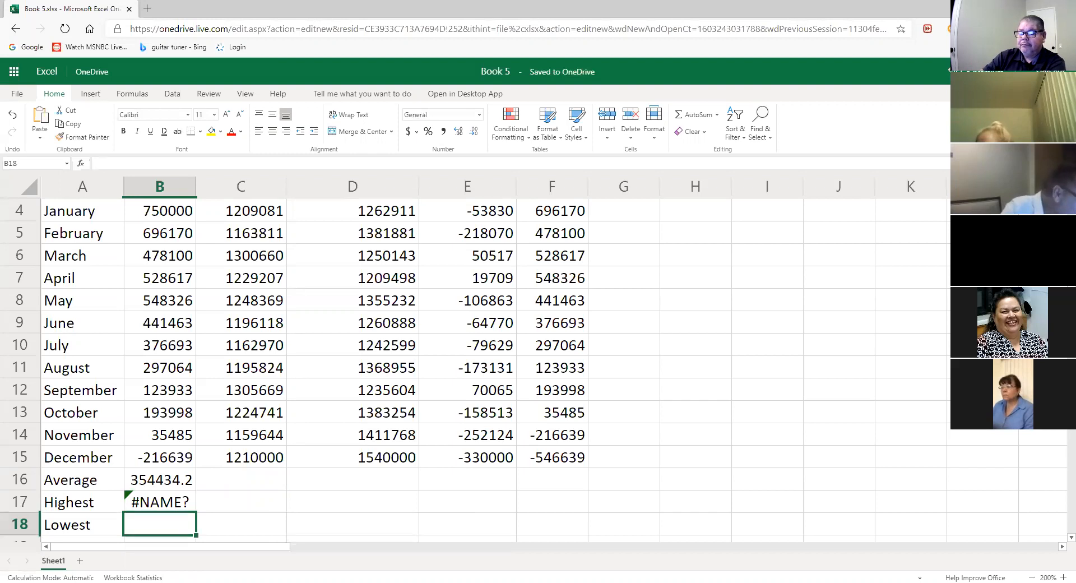
{"action": "key", "text": "Up"}
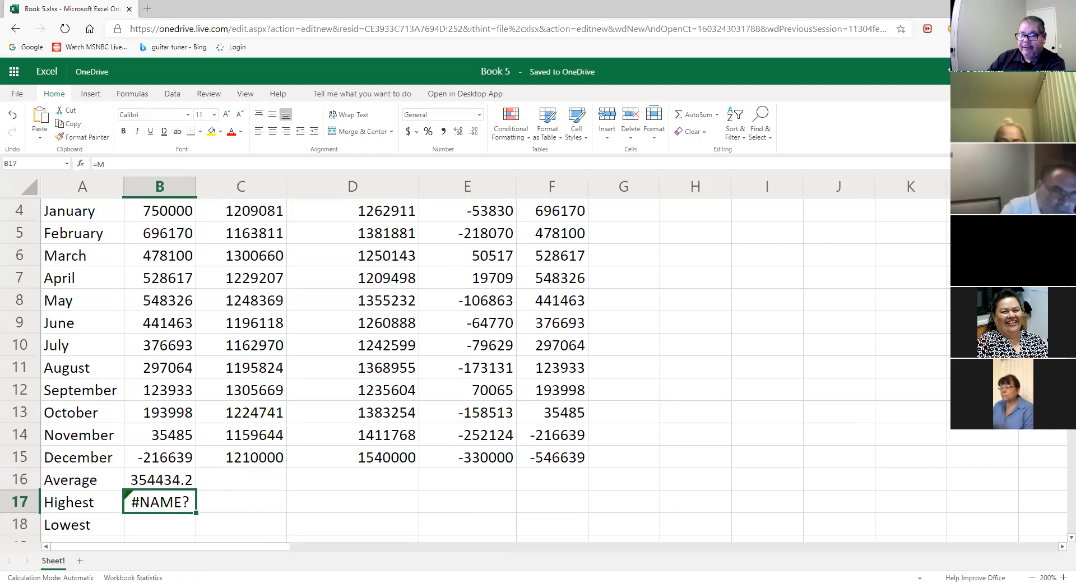
- Correct B17 to =MAX(B4:B15), giving a highest Starting Balance of 750000
{"action": "double_click", "coordinate": [164, 500]}
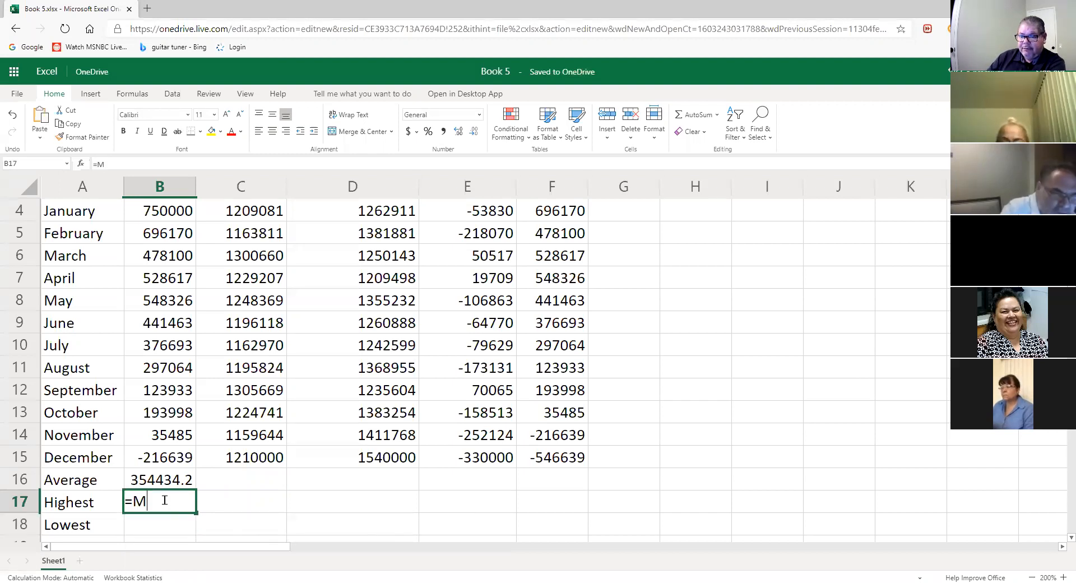
{"action": "type", "text": "ax"}
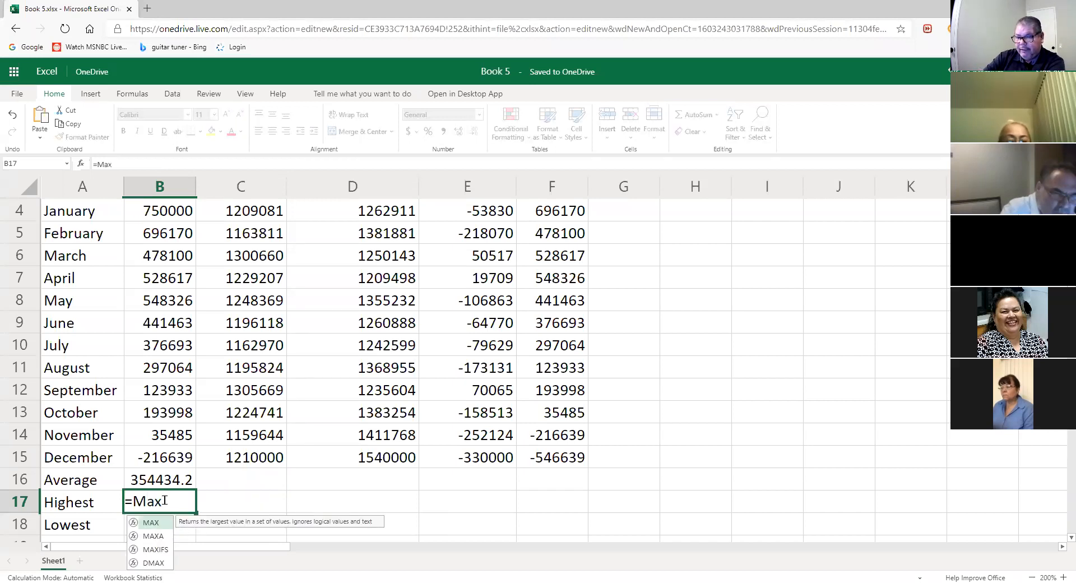
{"action": "type", "text": "("}
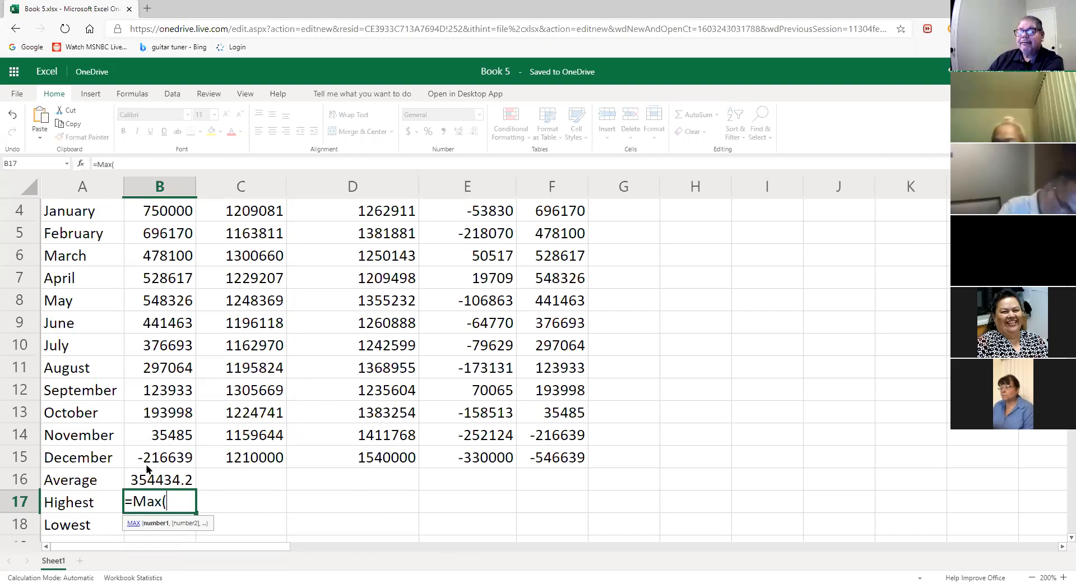
{"action": "type", "text": "b4:b15)"}
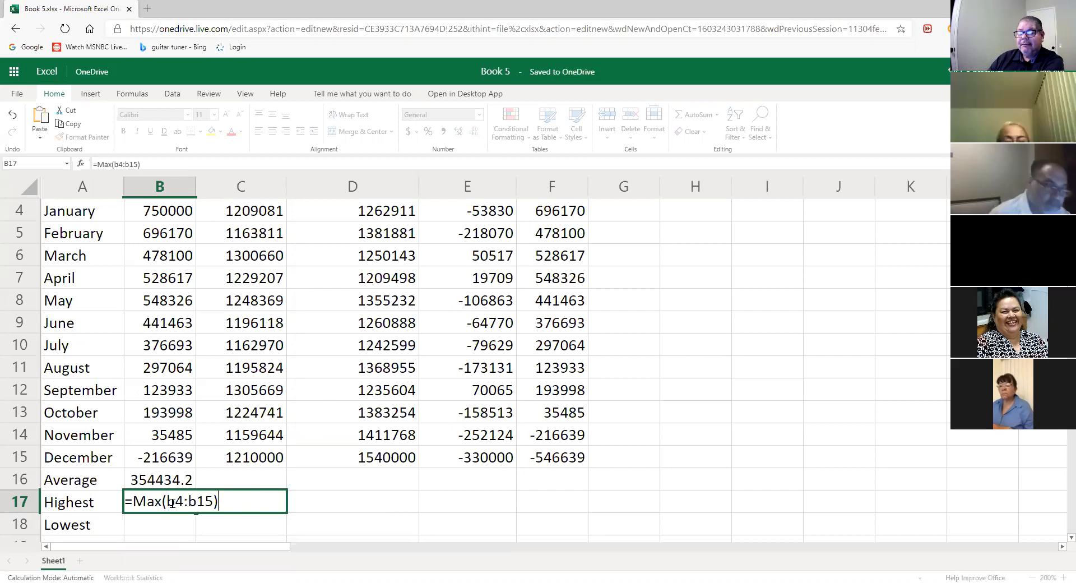
{"action": "left_click", "coordinate": [163, 501]}
{"action": "key", "text": "BackSpace"}
{"action": "key", "text": "BackSpace"}
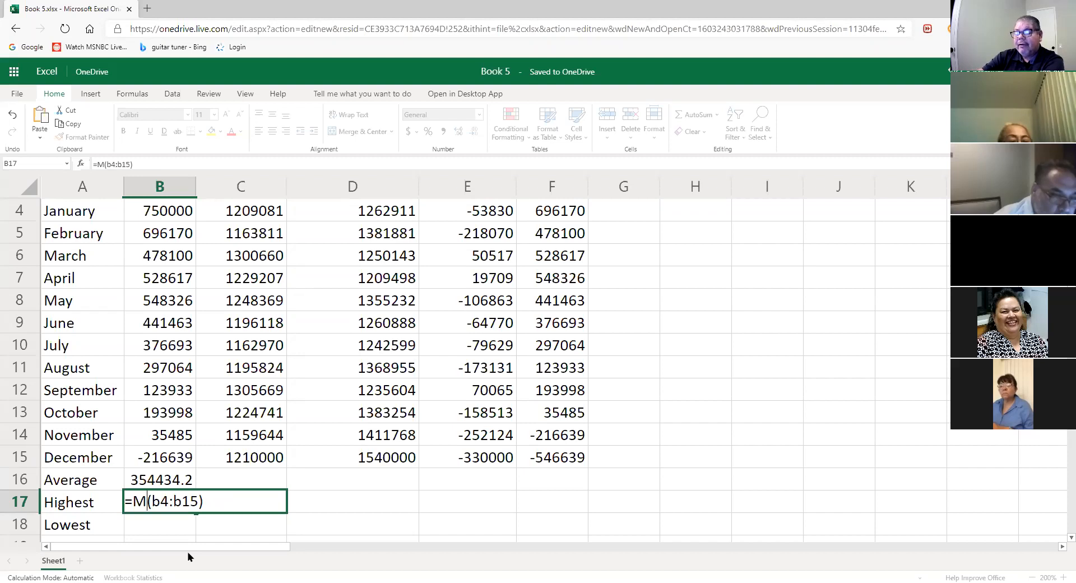
{"action": "type", "text": "AX"}
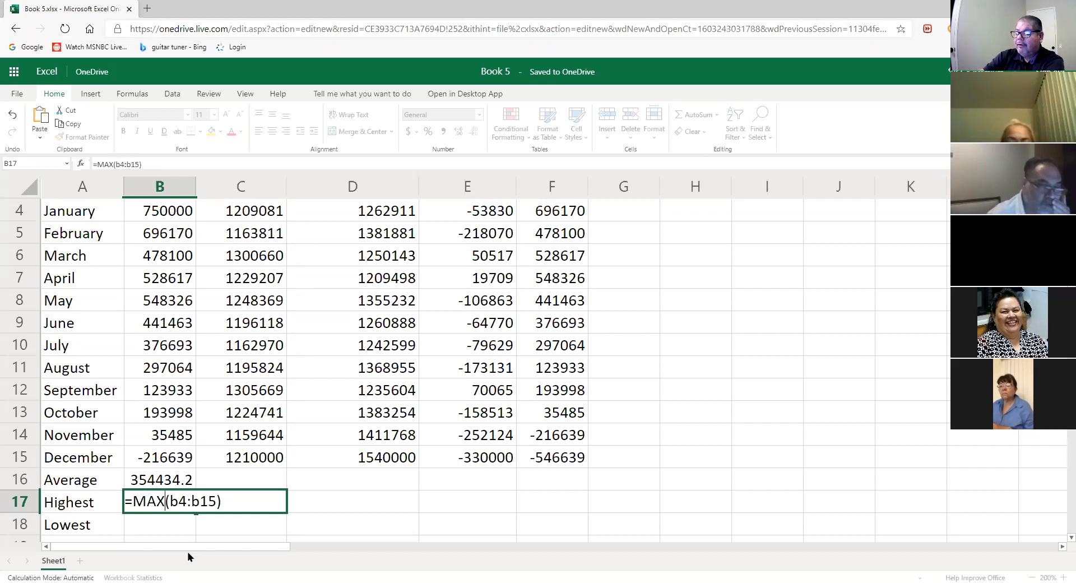
{"action": "key", "text": "Return"}
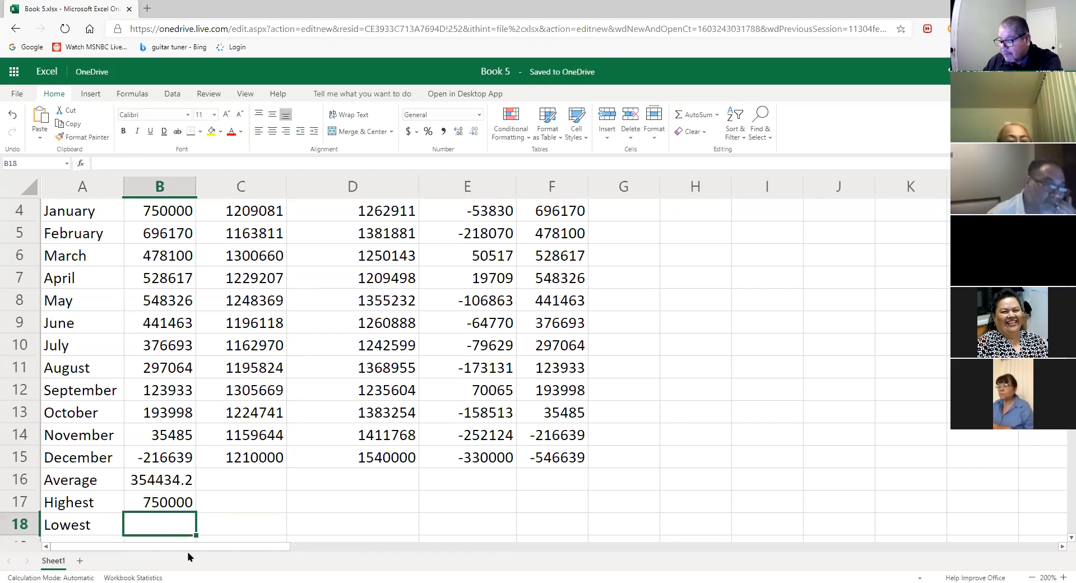
{"action": "left_click", "coordinate": [179, 499]}
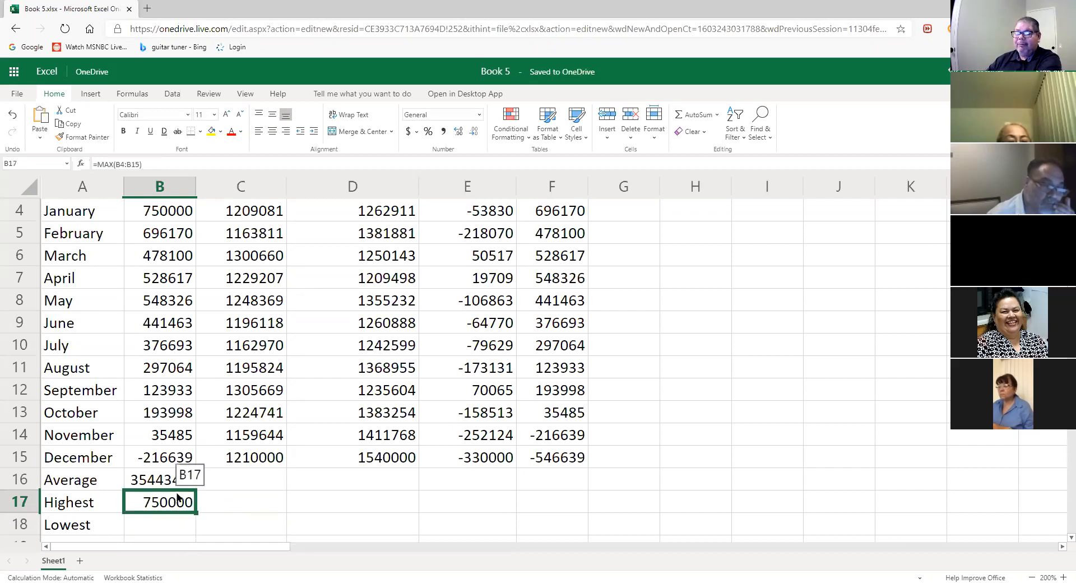
{"action": "double_click", "coordinate": [179, 499]}
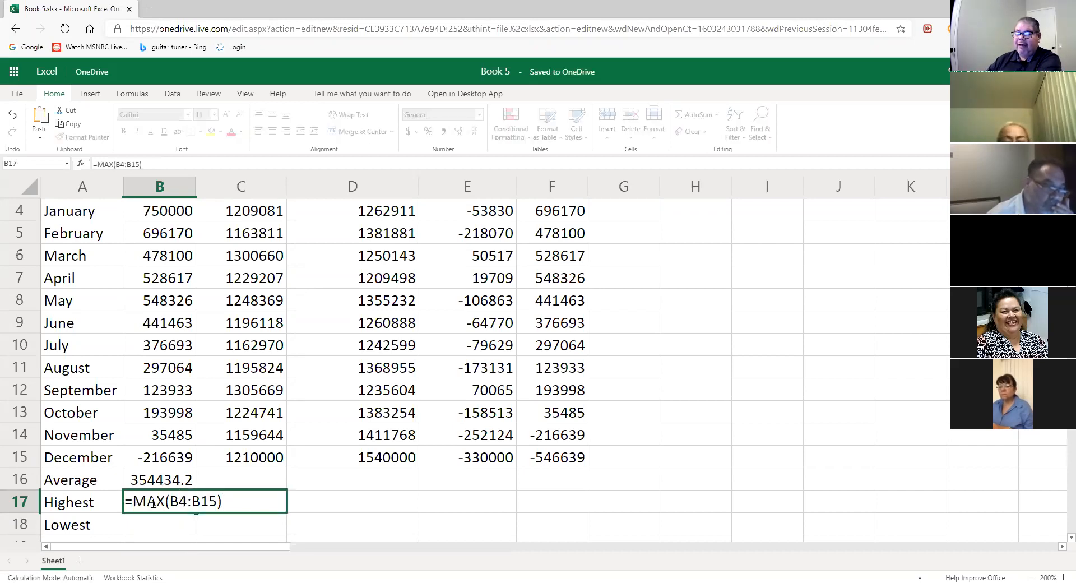
{"action": "left_click", "coordinate": [174, 525]}
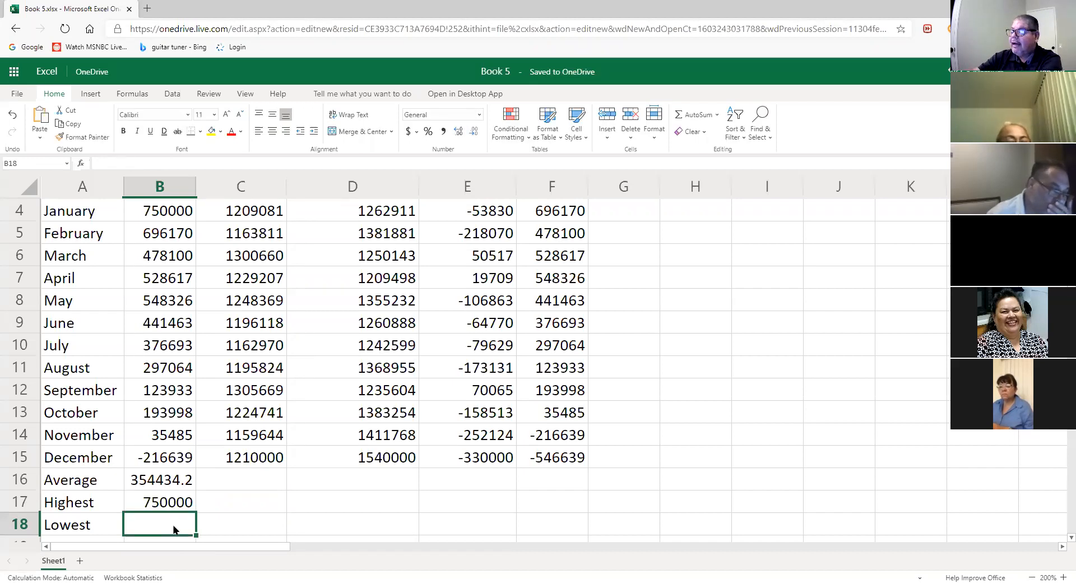
- Enter =MIN(B4:B15) in B18 for -216639, then check all three summary formulas
{"action": "type", "text": "="}
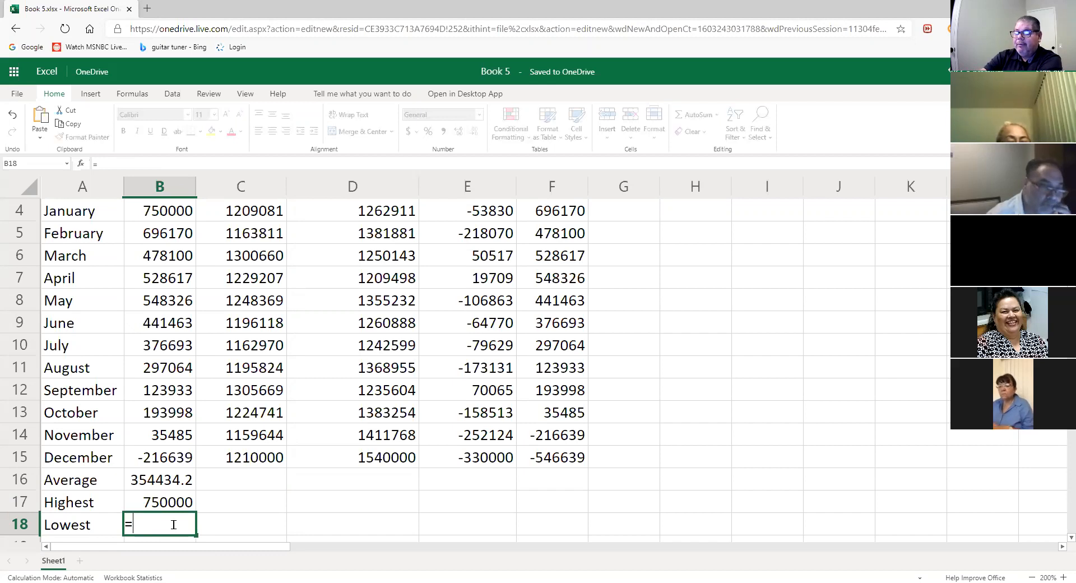
{"action": "type", "text": "min"}
{"action": "key", "text": "BackSpace"}
{"action": "key", "text": "BackSpace"}
{"action": "key", "text": "BackSpace"}
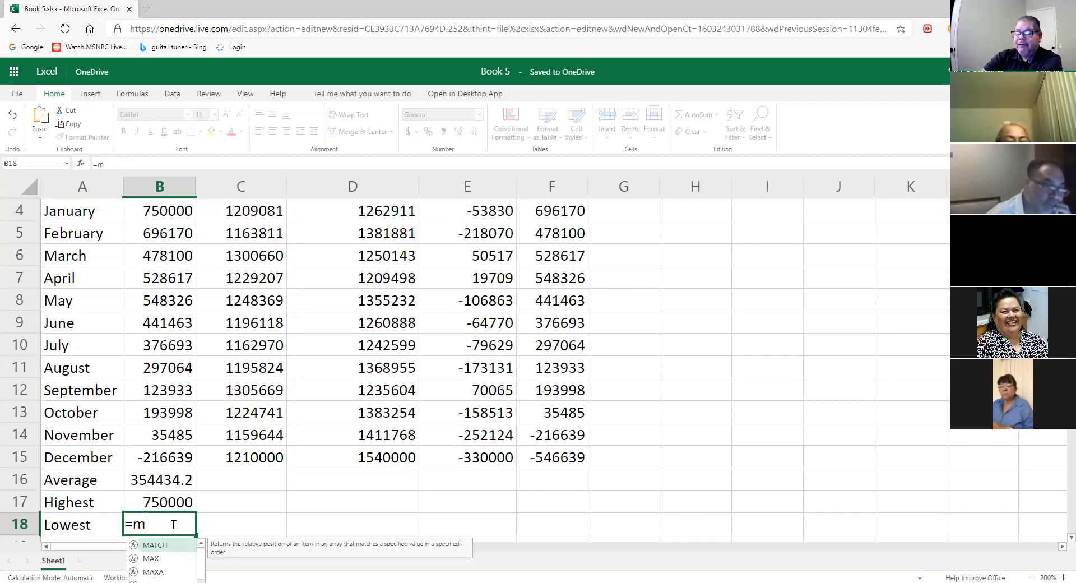
{"action": "type", "text": "MIN"}
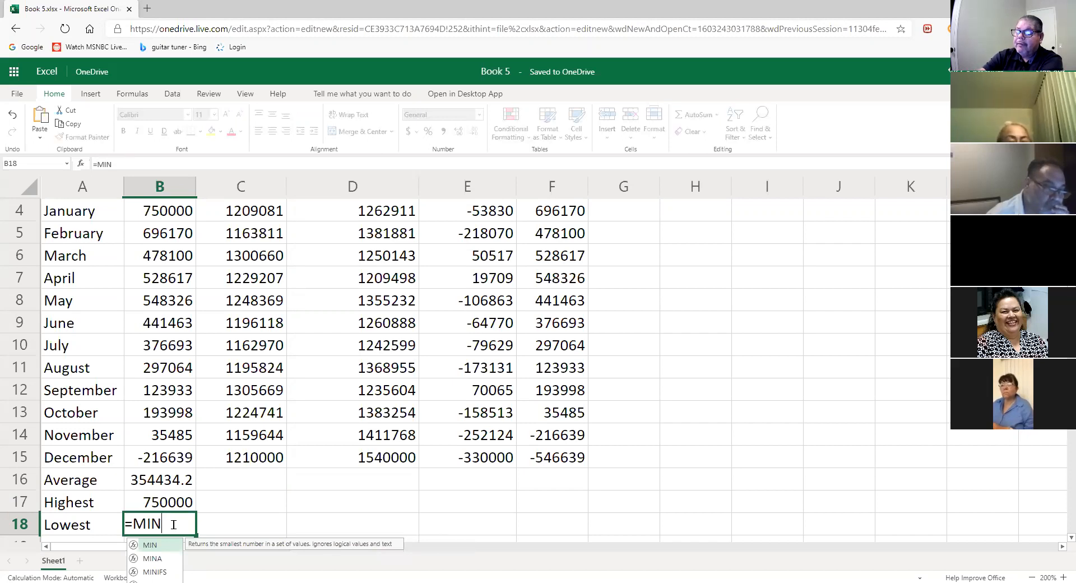
{"action": "type", "text": "("}
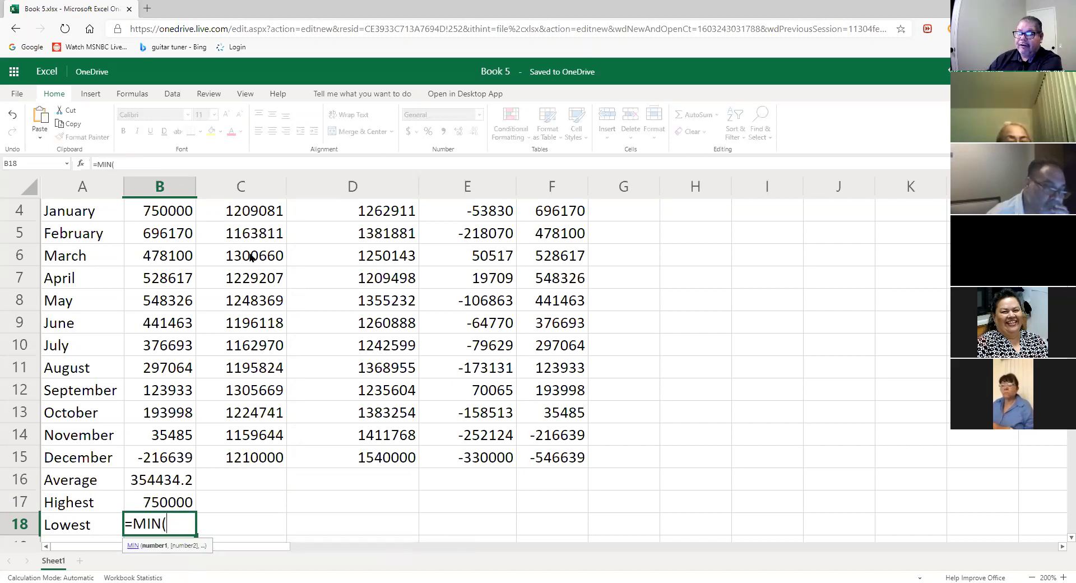
{"action": "left_click_drag", "start_coordinate": [190, 216], "coordinate": [163, 457]}
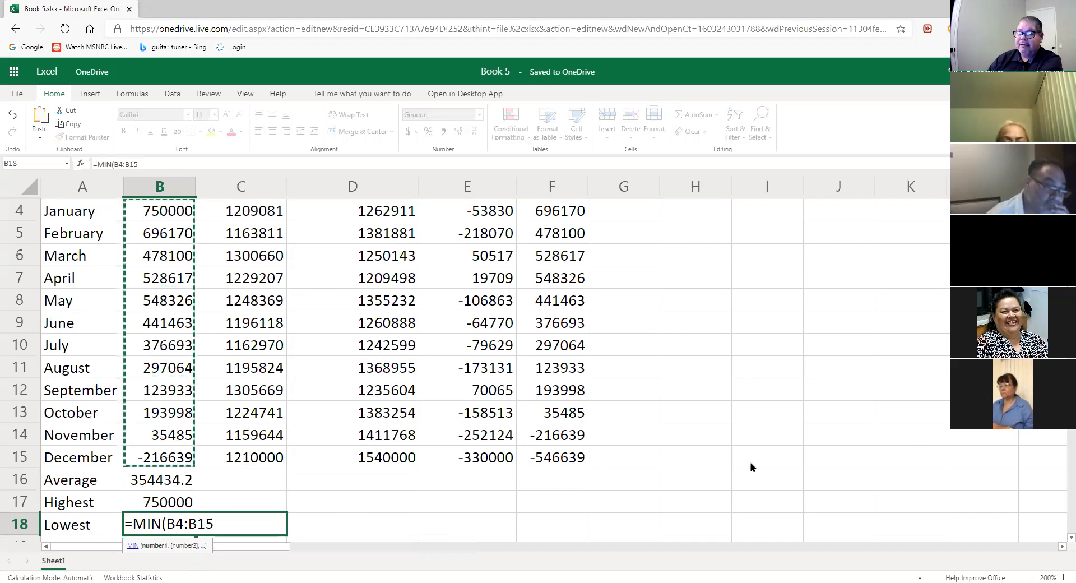
{"action": "type", "text": ")"}
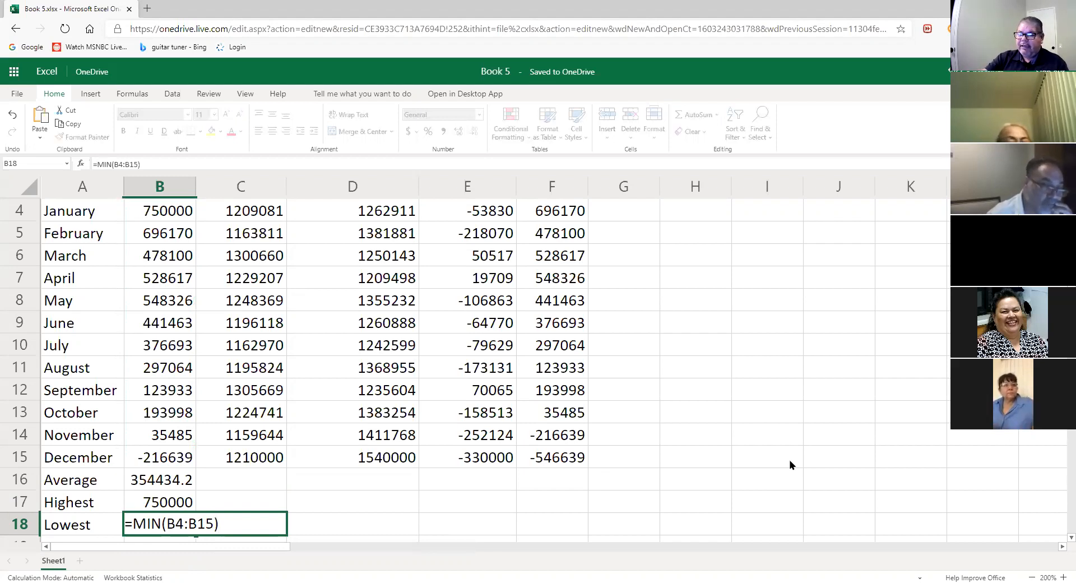
{"action": "key", "text": "Return"}
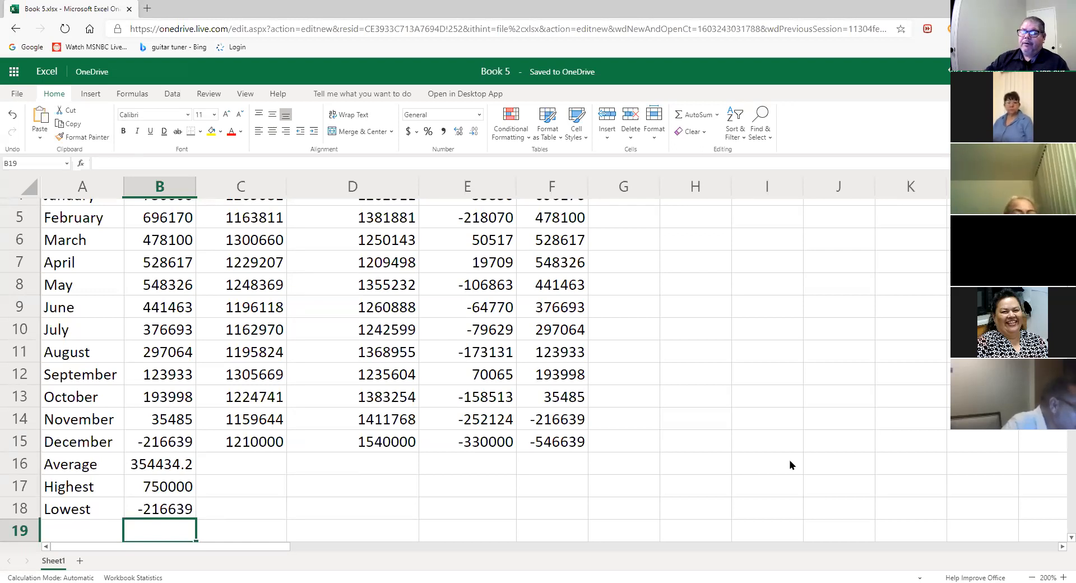
{"action": "left_click", "coordinate": [164, 469]}
{"action": "left_click", "coordinate": [171, 495]}
{"action": "left_click", "coordinate": [173, 516]}
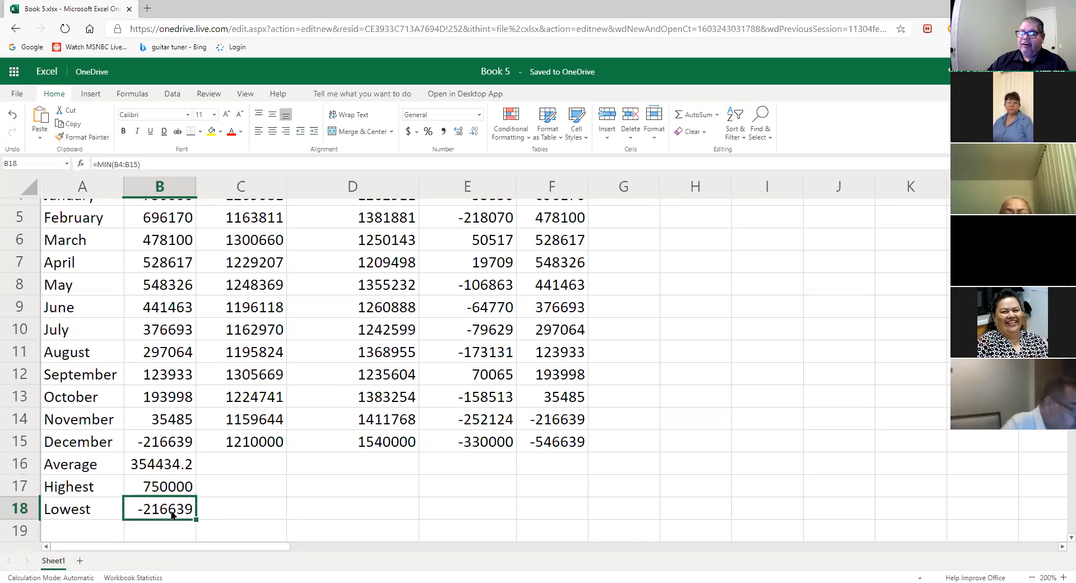
- Fill the B16:B18 summary formulas right to column F, giving a Net average of -108053.25
{"action": "left_click_drag", "start_coordinate": [177, 465], "coordinate": [197, 520]}
{"action": "left_click", "coordinate": [241, 474]}
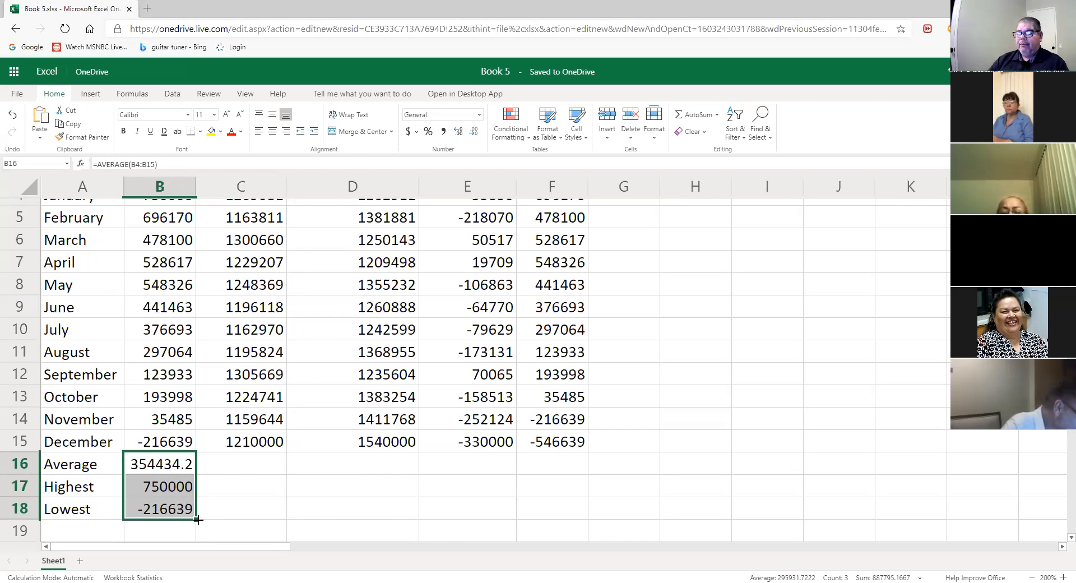
{"action": "left_click_drag", "start_coordinate": [196, 519], "coordinate": [539, 534]}
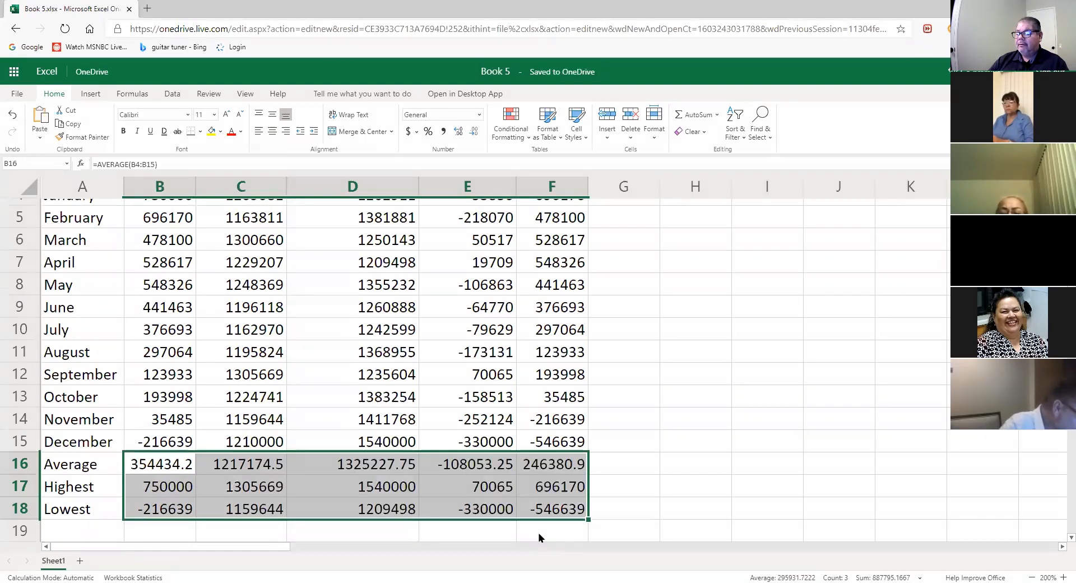
{"action": "left_click", "coordinate": [619, 510]}
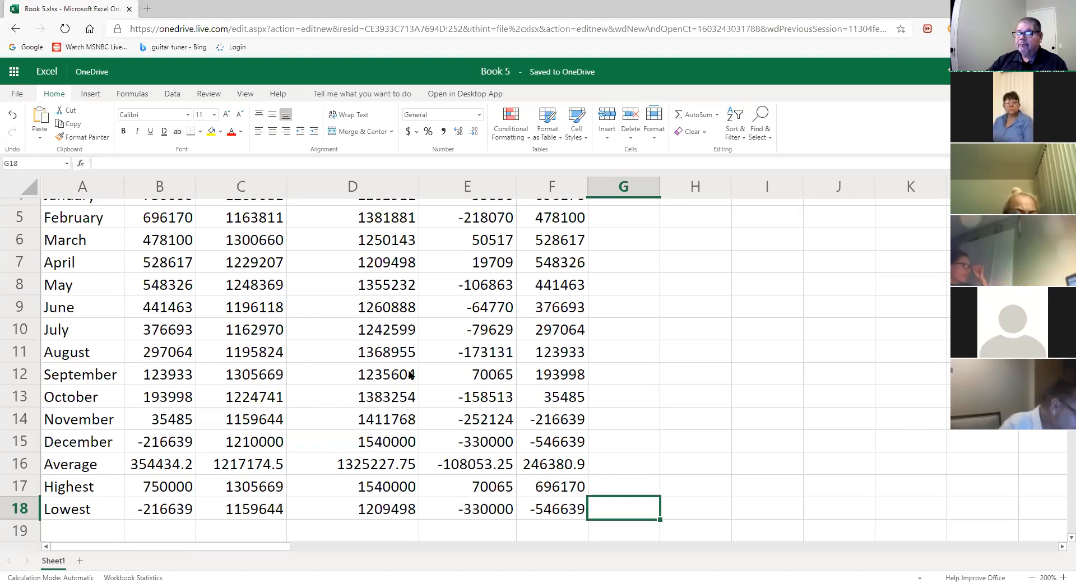
- Copy B16:B18 across to column F and inspect the copied MAX and source ranges
{"action": "left_click_drag", "start_coordinate": [157, 464], "coordinate": [158, 507]}
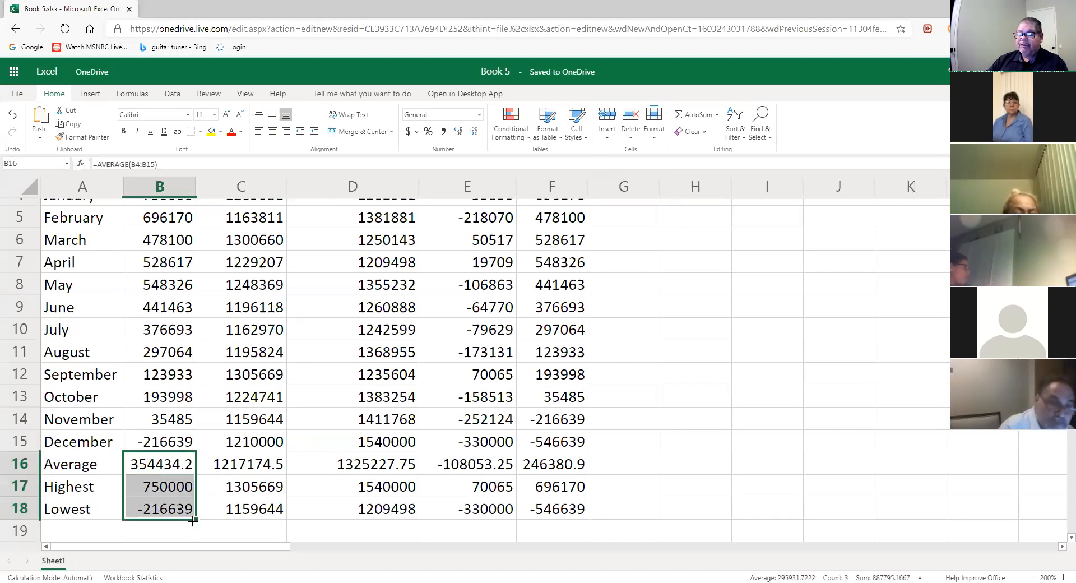
{"action": "left_click_drag", "start_coordinate": [196, 520], "coordinate": [583, 507]}
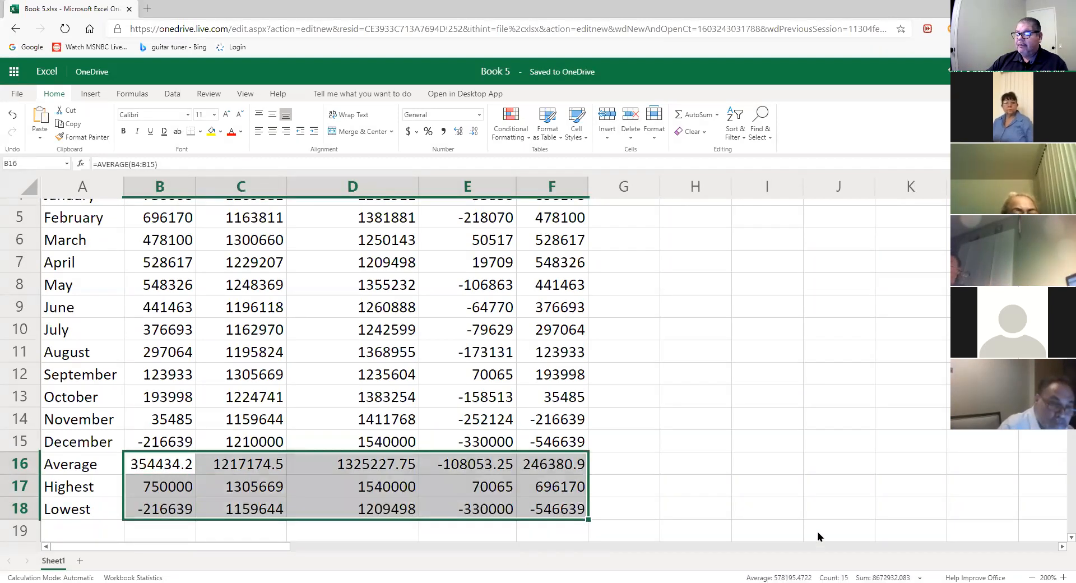
{"action": "left_click", "coordinate": [818, 492]}
{"action": "left_click_drag", "start_coordinate": [168, 464], "coordinate": [183, 494]}
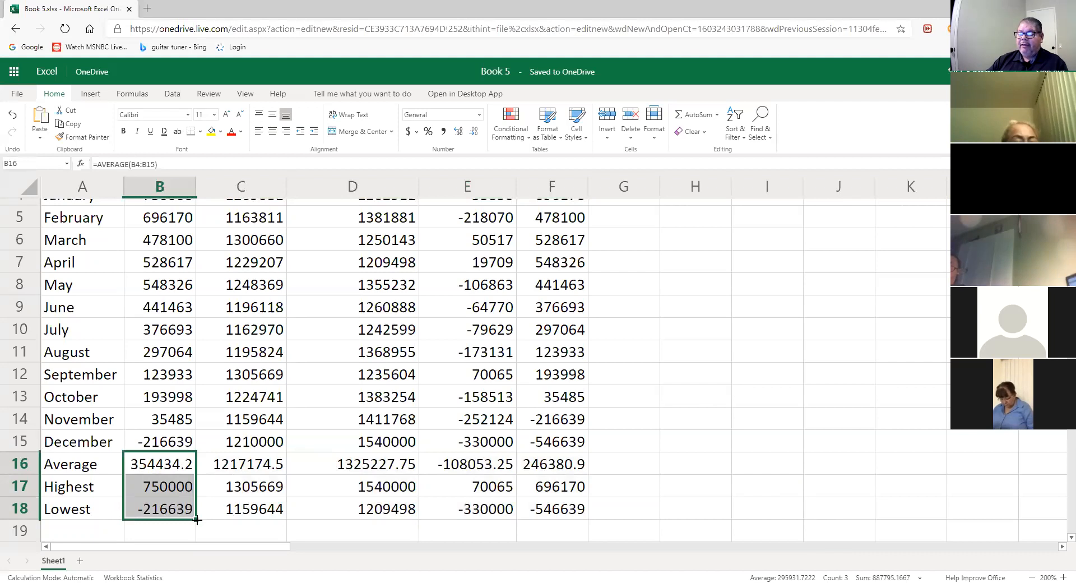
{"action": "left_click", "coordinate": [471, 496]}
{"action": "left_click", "coordinate": [159, 464]}
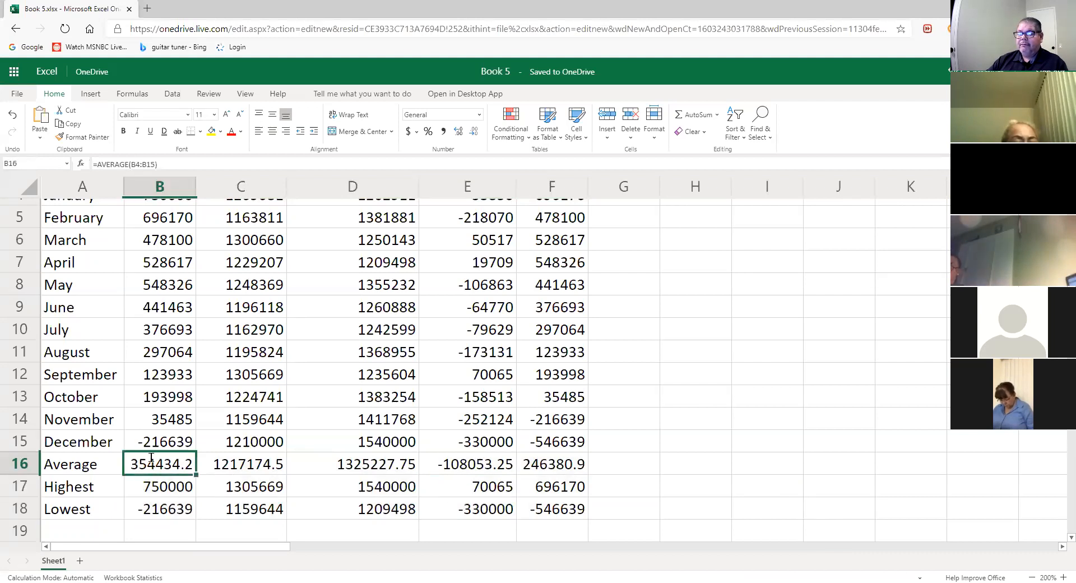
{"action": "double_click", "coordinate": [160, 465]}
{"action": "left_click", "coordinate": [165, 491]}
{"action": "double_click", "coordinate": [162, 486]}
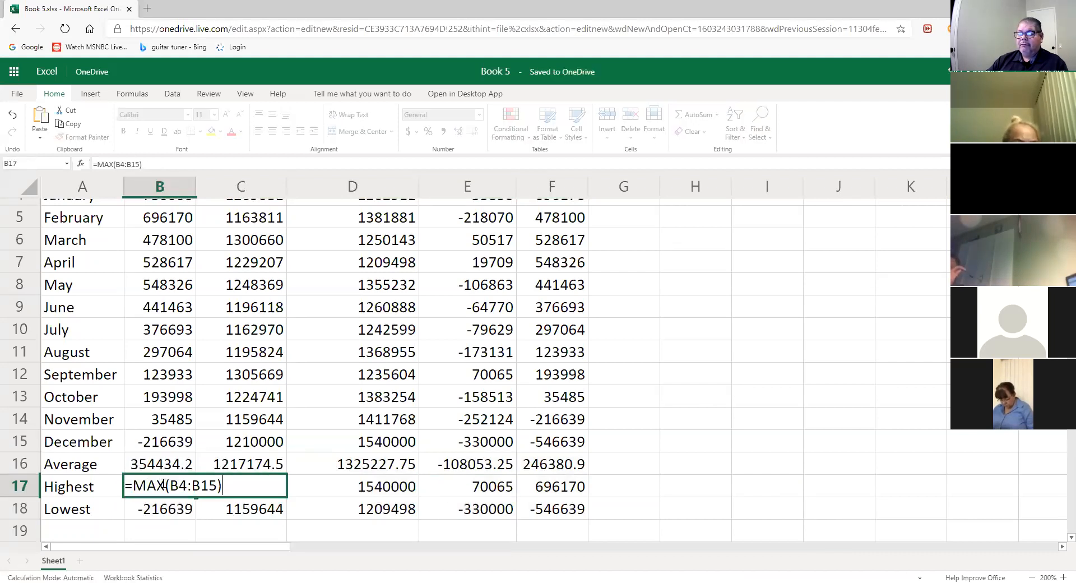
{"action": "left_click", "coordinate": [170, 512]}
- Refill the summary formulas through column F and review the AVERAGE, MAX and MIN formulas
{"action": "left_click_drag", "start_coordinate": [168, 468], "coordinate": [174, 513]}
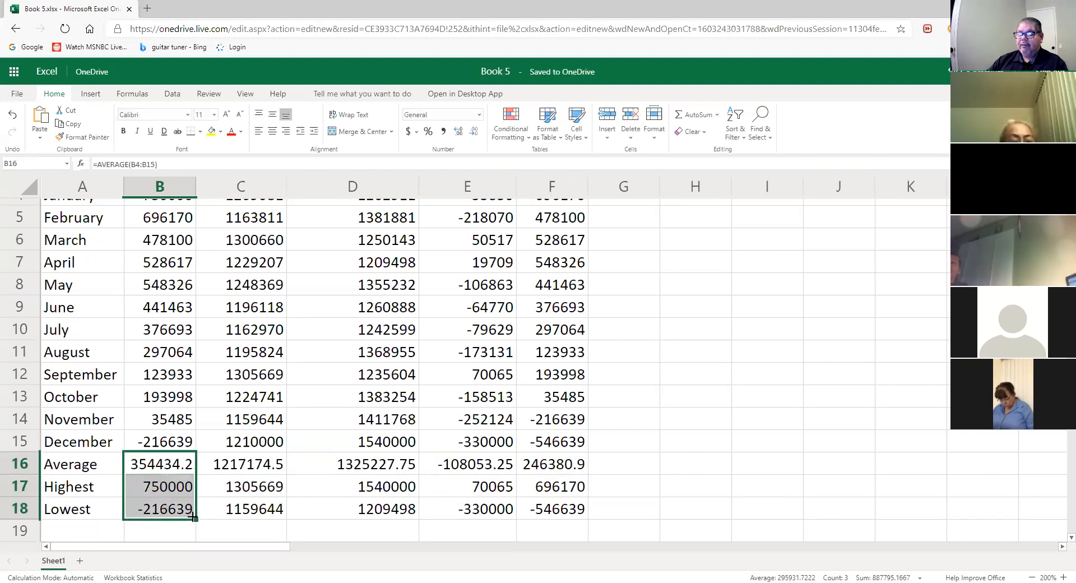
{"action": "left_click_drag", "start_coordinate": [194, 519], "coordinate": [552, 514]}
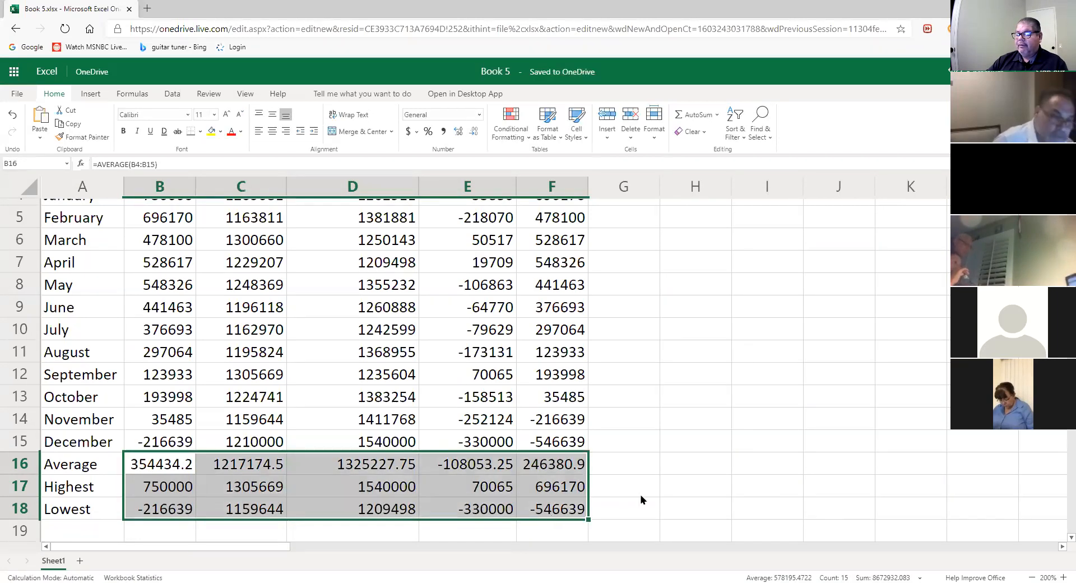
{"action": "left_click", "coordinate": [662, 489]}
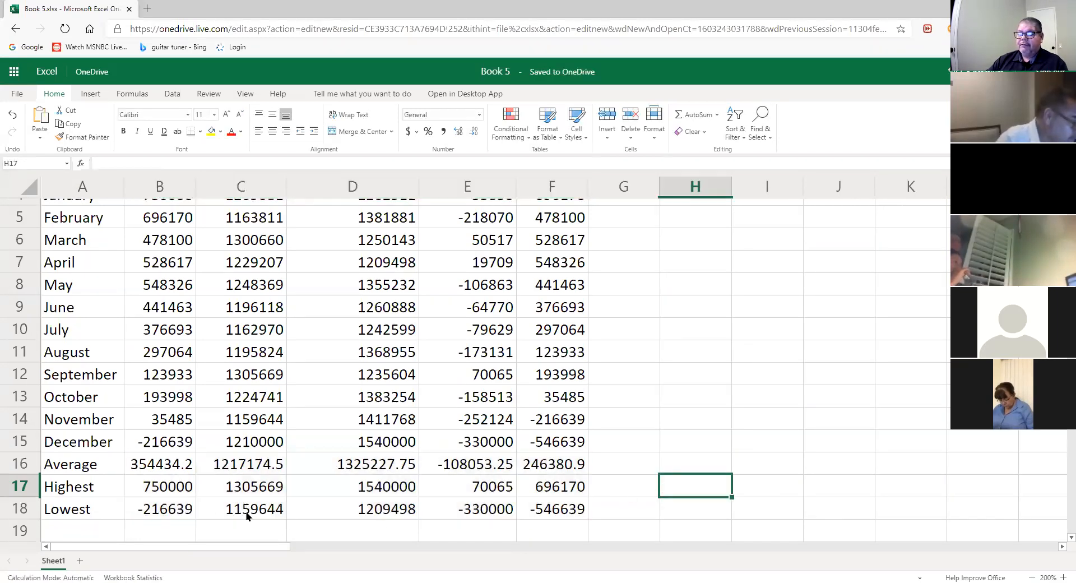
{"action": "double_click", "coordinate": [166, 468]}
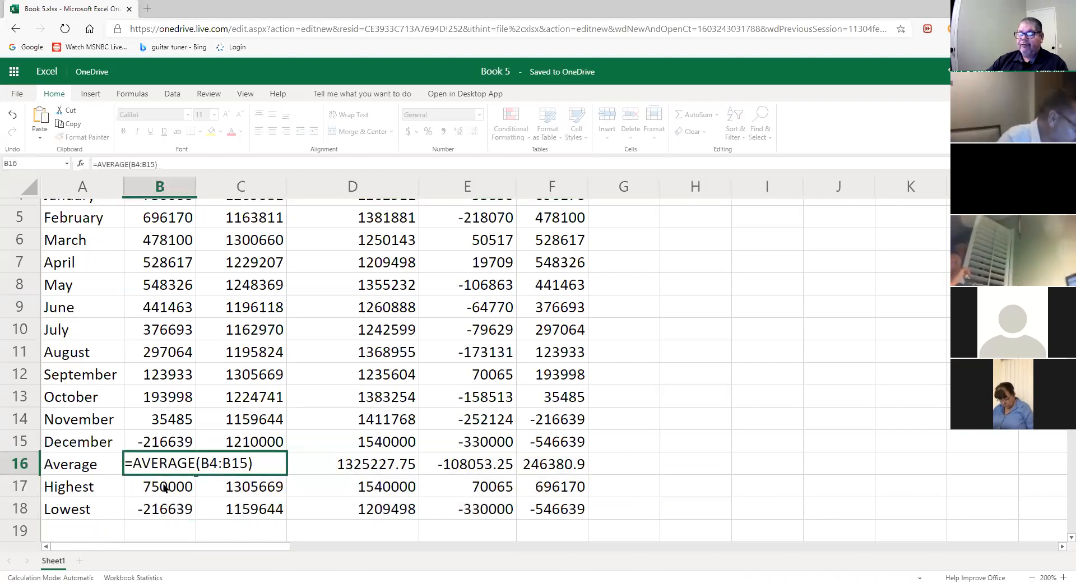
{"action": "left_click", "coordinate": [163, 487]}
{"action": "double_click", "coordinate": [162, 489]}
{"action": "left_click", "coordinate": [167, 510]}
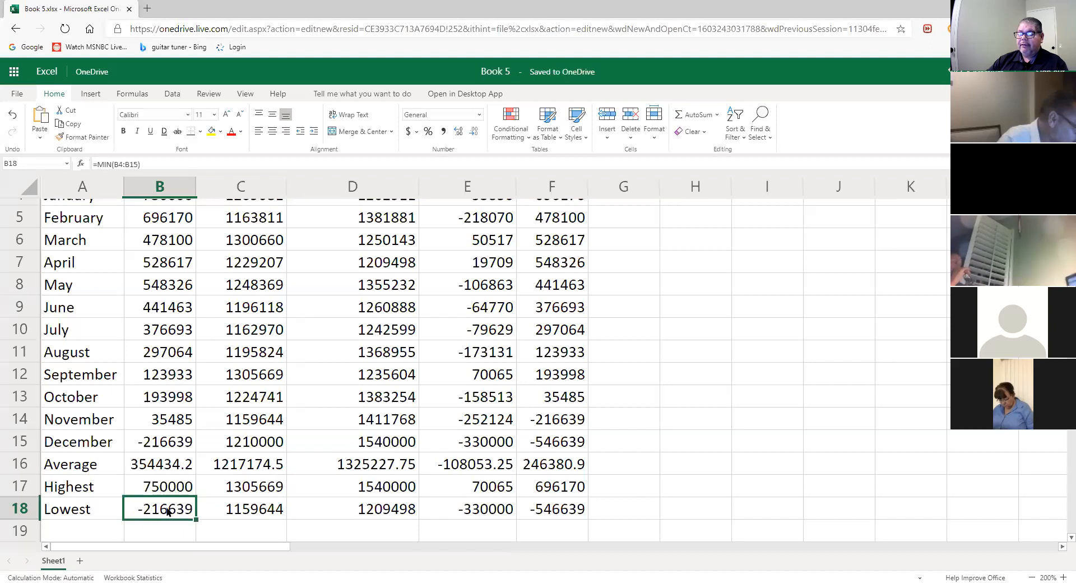
{"action": "double_click", "coordinate": [167, 510]}
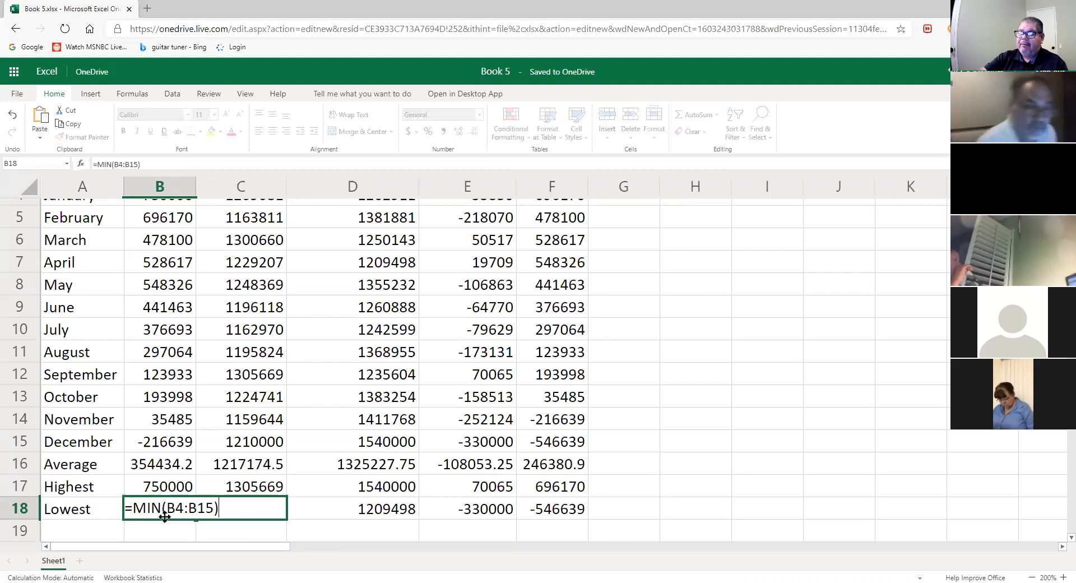
{"action": "key", "text": "Return"}
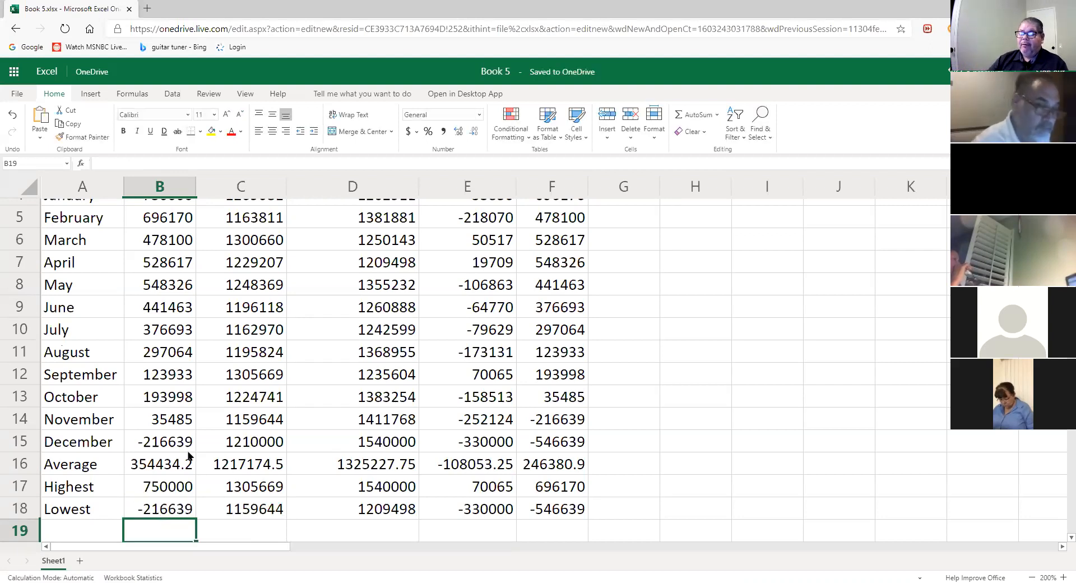
- Fill the summary formulas once more, then clear the copied results from C16:F18
{"action": "left_click_drag", "start_coordinate": [173, 461], "coordinate": [162, 508]}
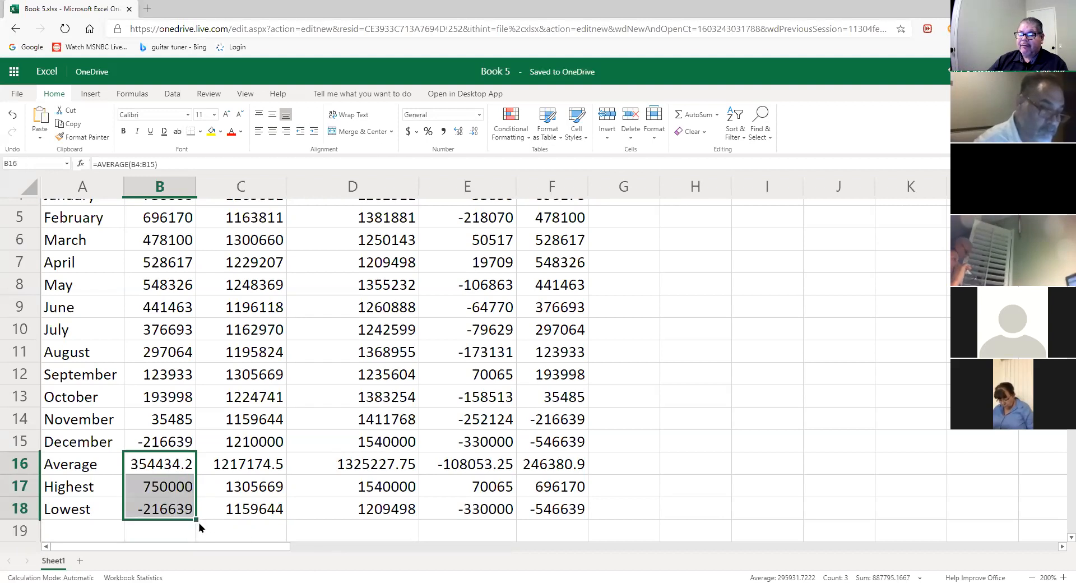
{"action": "left_click_drag", "start_coordinate": [196, 520], "coordinate": [535, 511]}
{"action": "left_click", "coordinate": [628, 507]}
{"action": "left_click_drag", "start_coordinate": [238, 463], "coordinate": [539, 509]}
{"action": "key", "text": "Return"}
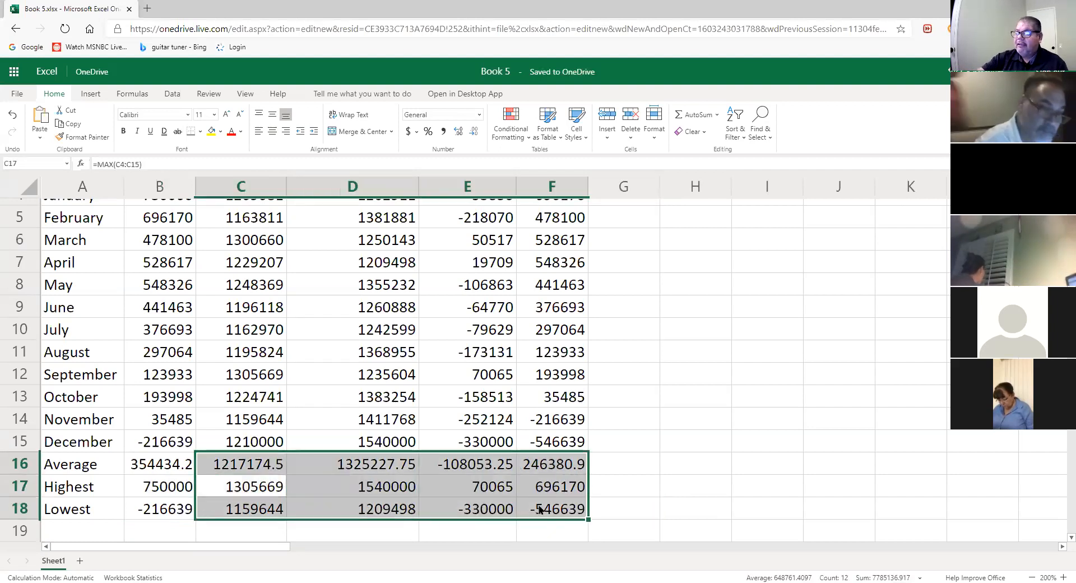
{"action": "key", "text": "Delete"}
{"action": "left_click", "coordinate": [634, 468]}
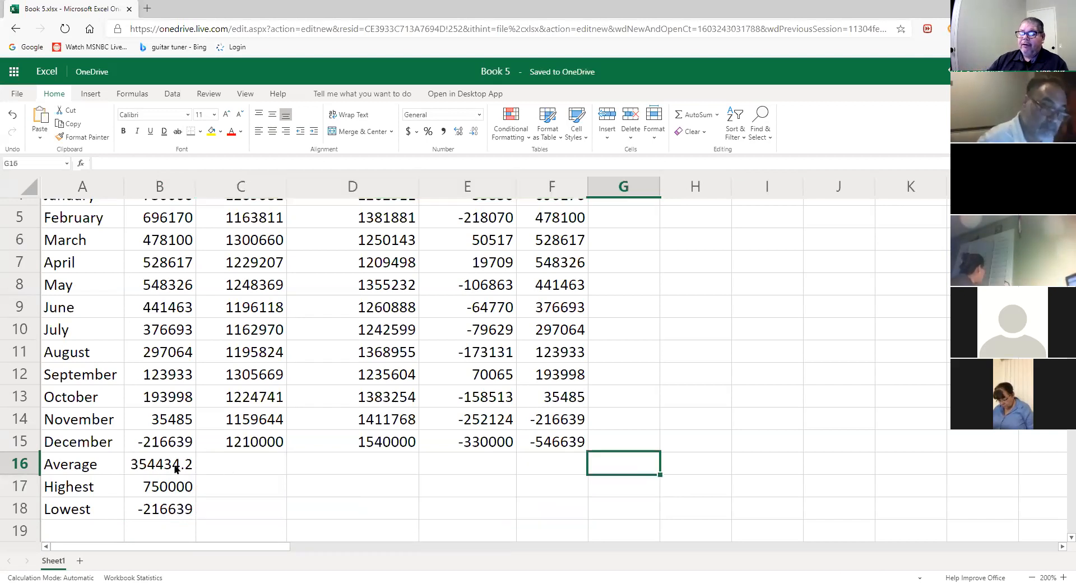
- Recheck B16:B18 and fill them through column F: Ending Balance 246380.9, 696170, -546639
{"action": "left_click", "coordinate": [174, 463]}
{"action": "double_click", "coordinate": [174, 463]}
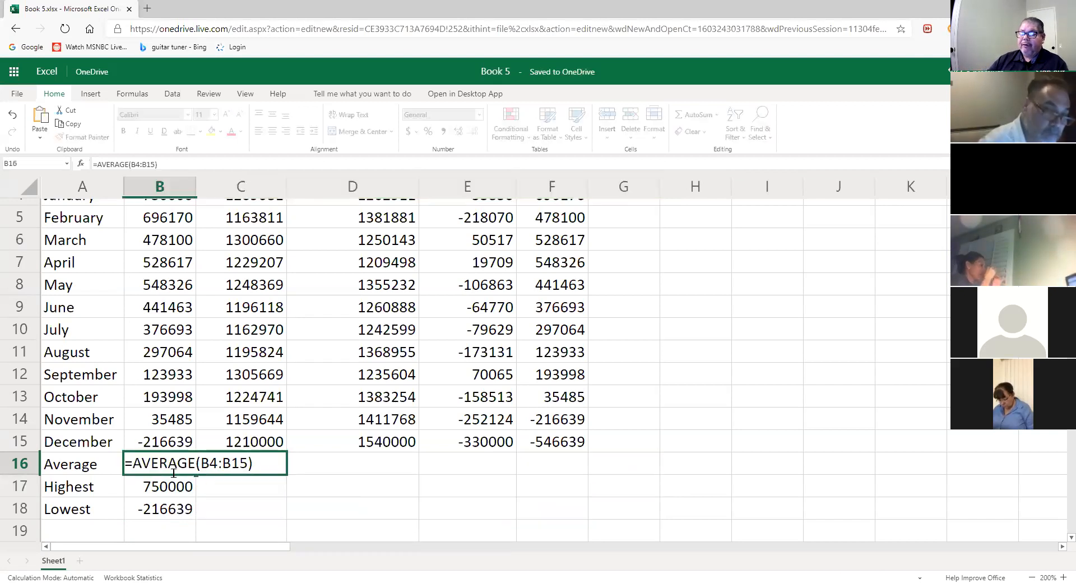
{"action": "triple_click", "coordinate": [176, 487]}
{"action": "left_click", "coordinate": [173, 510]}
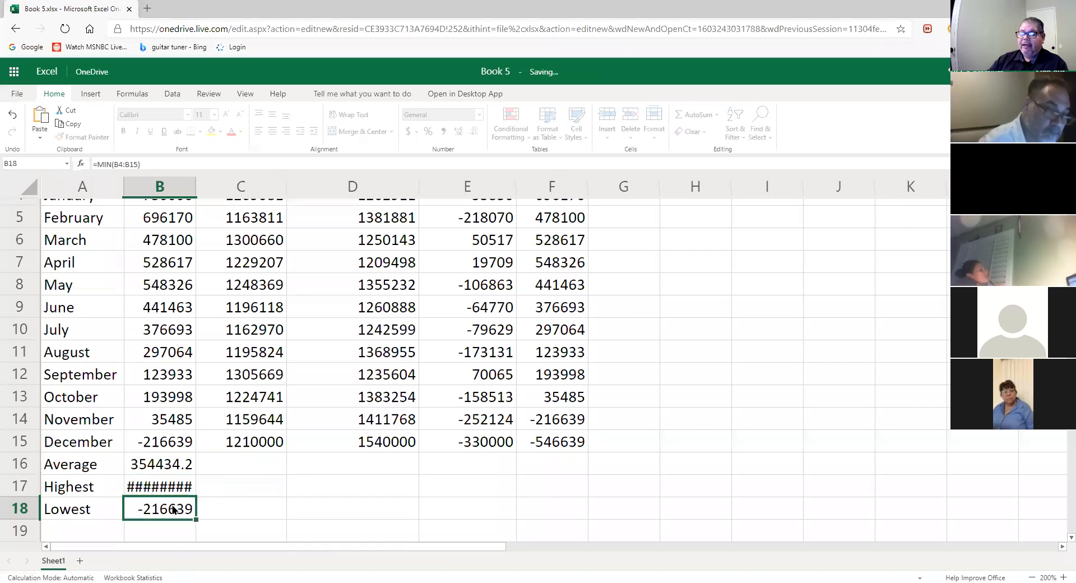
{"action": "triple_click", "coordinate": [182, 506]}
{"action": "left_click", "coordinate": [300, 480]}
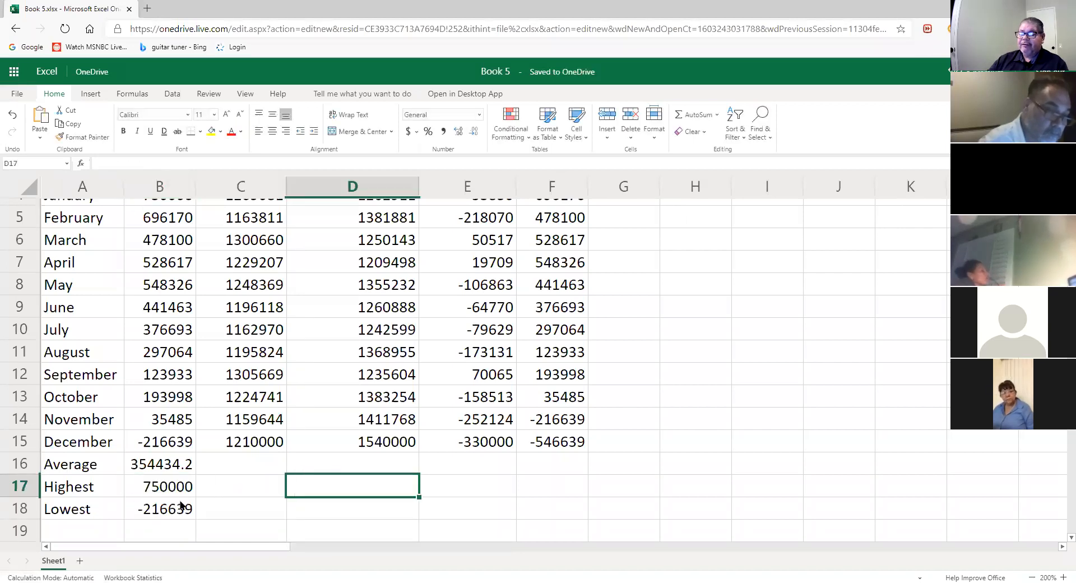
{"action": "left_click_drag", "start_coordinate": [181, 464], "coordinate": [178, 509]}
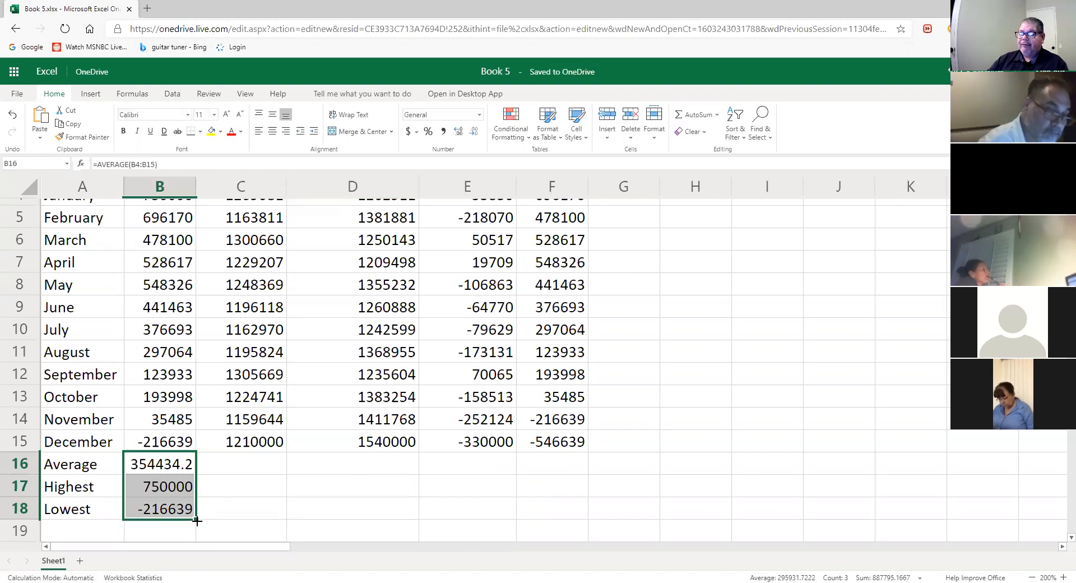
{"action": "left_click_drag", "start_coordinate": [207, 520], "coordinate": [303, 520]}
{"action": "left_click_drag", "start_coordinate": [402, 522], "coordinate": [553, 530]}
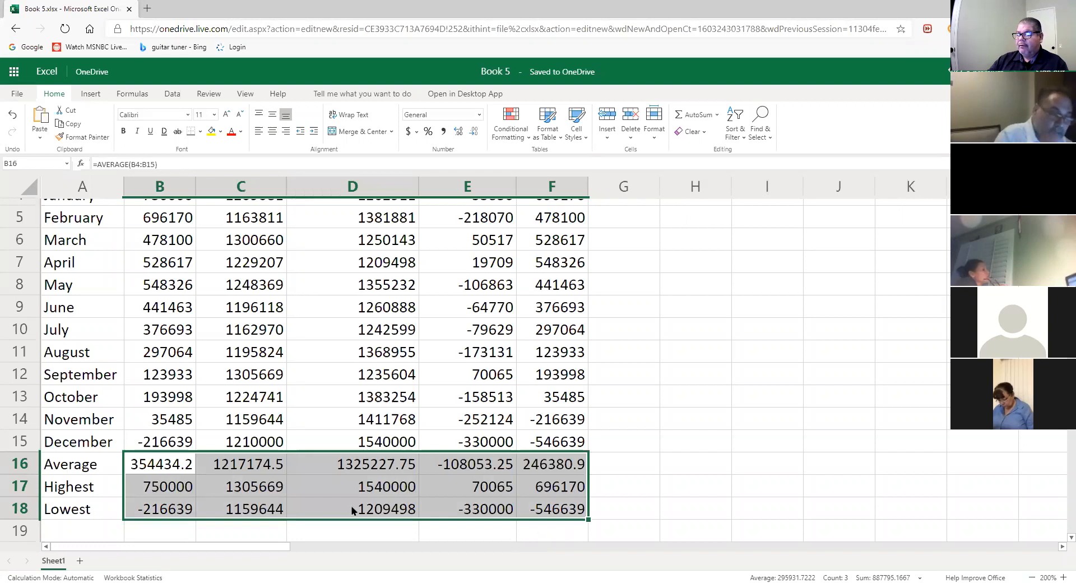
{"action": "left_click", "coordinate": [654, 495]}
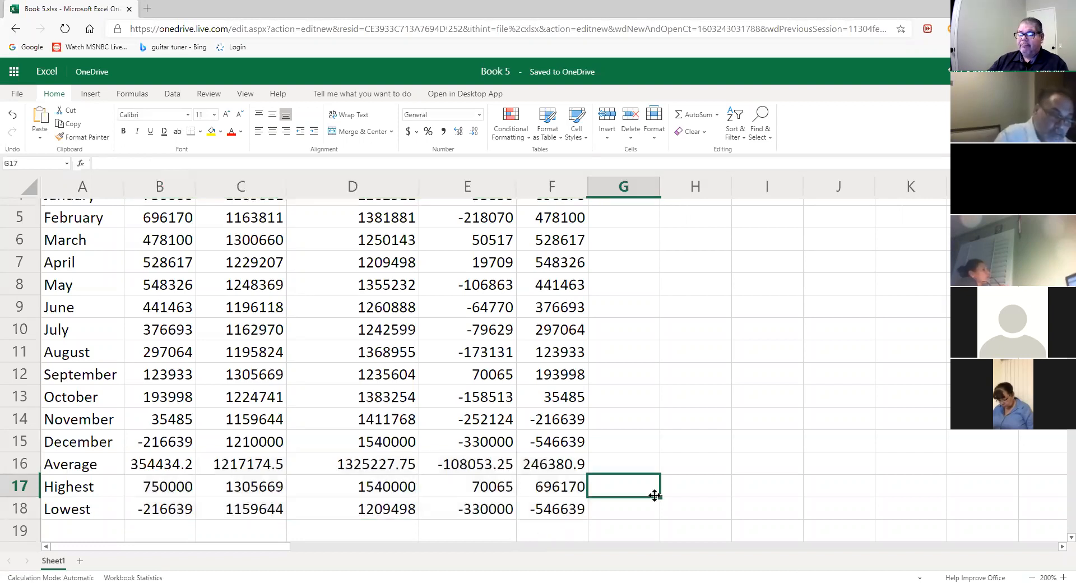
{"action": "left_click", "coordinate": [150, 468]}
{"action": "left_click", "coordinate": [163, 486]}
{"action": "left_click", "coordinate": [162, 506]}
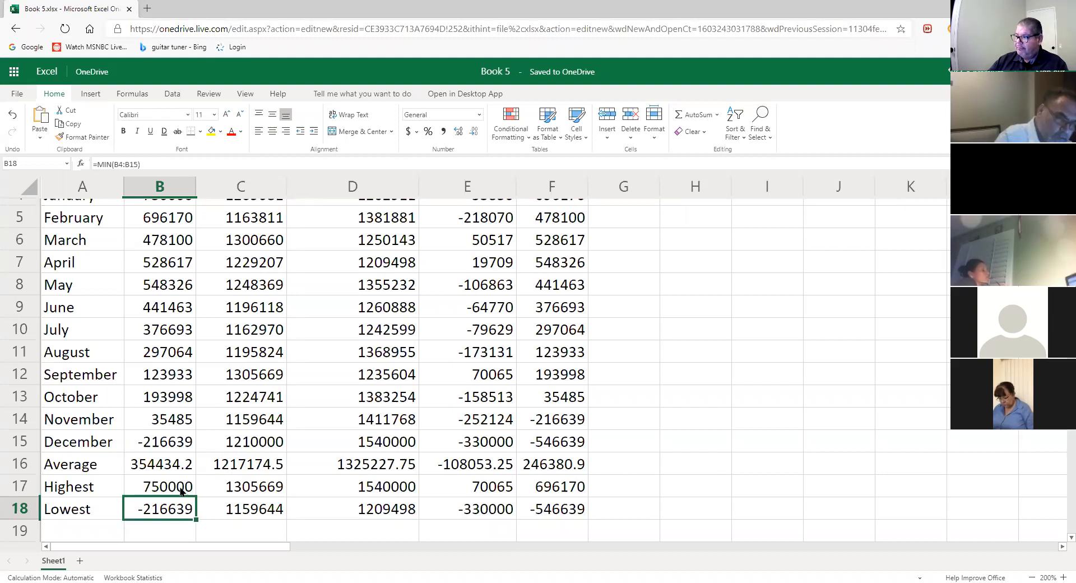
{"action": "left_click", "coordinate": [171, 464]}
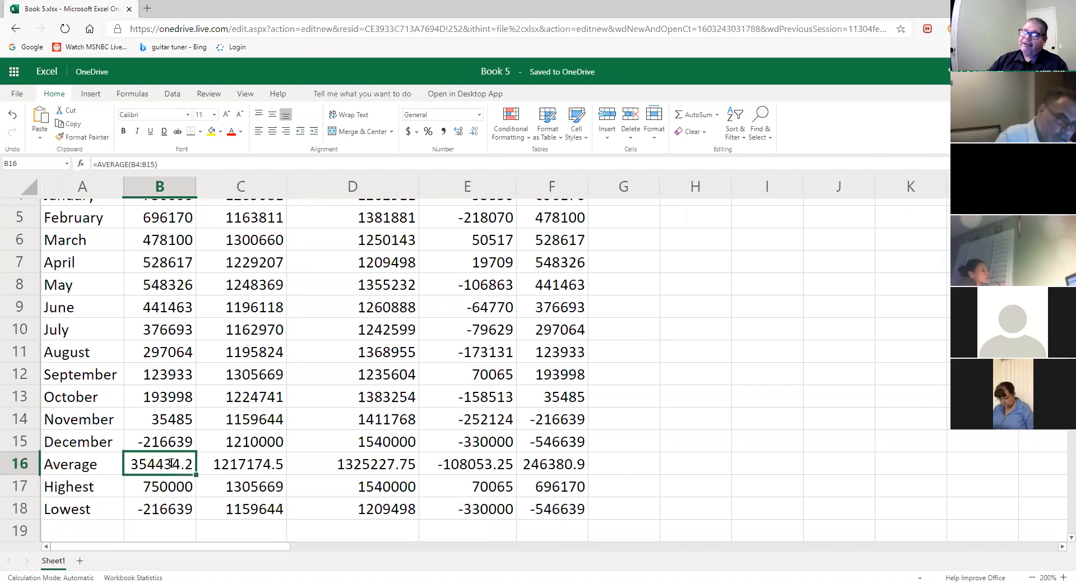
{"action": "double_click", "coordinate": [171, 463]}
{"action": "double_click", "coordinate": [161, 487]}
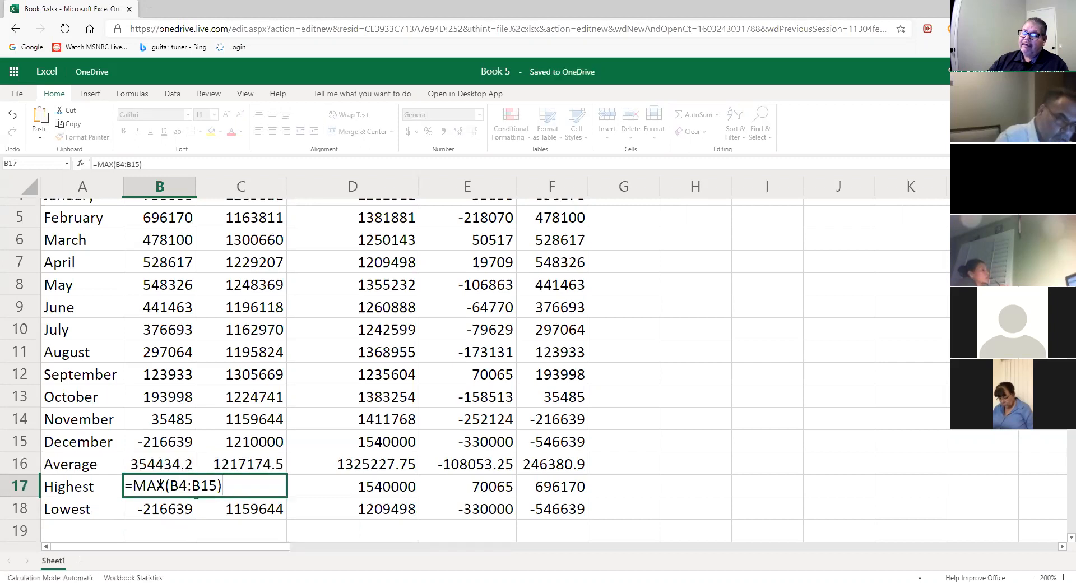
{"action": "double_click", "coordinate": [180, 508]}
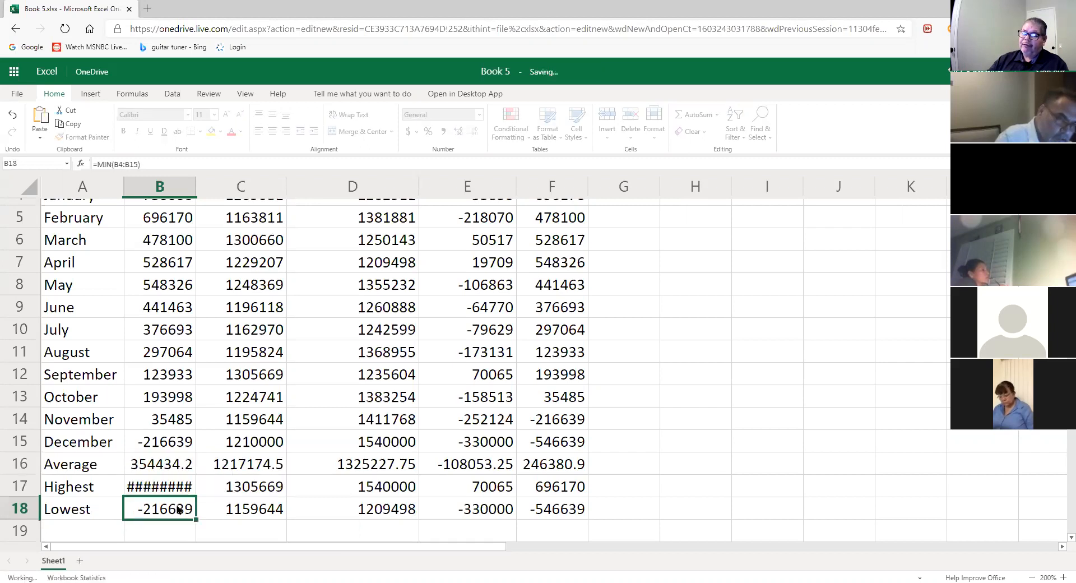
{"action": "left_click", "coordinate": [189, 470]}
{"action": "left_click", "coordinate": [721, 472]}
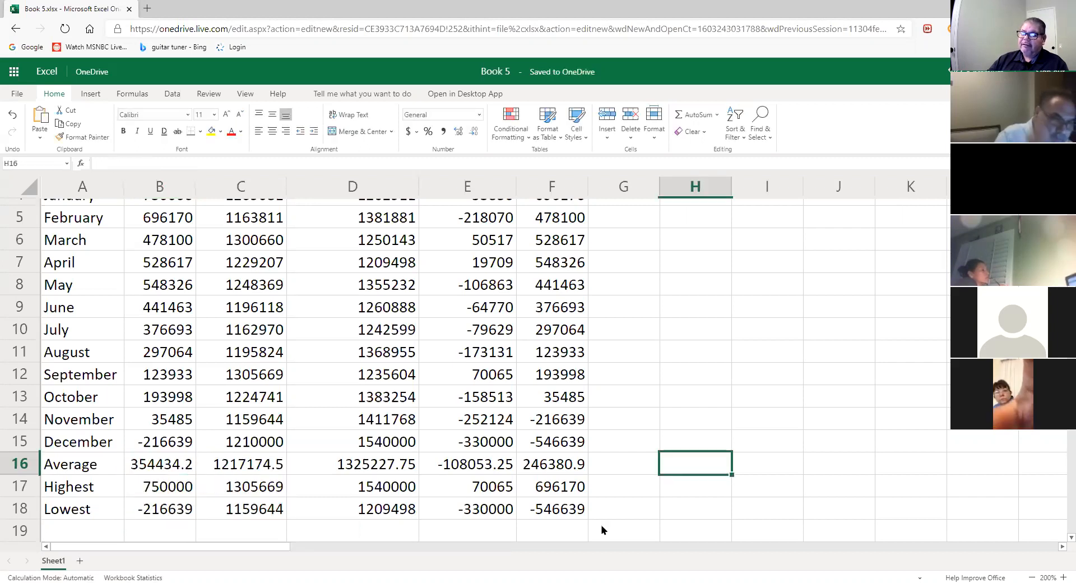
{"action": "left_click", "coordinate": [180, 508]}
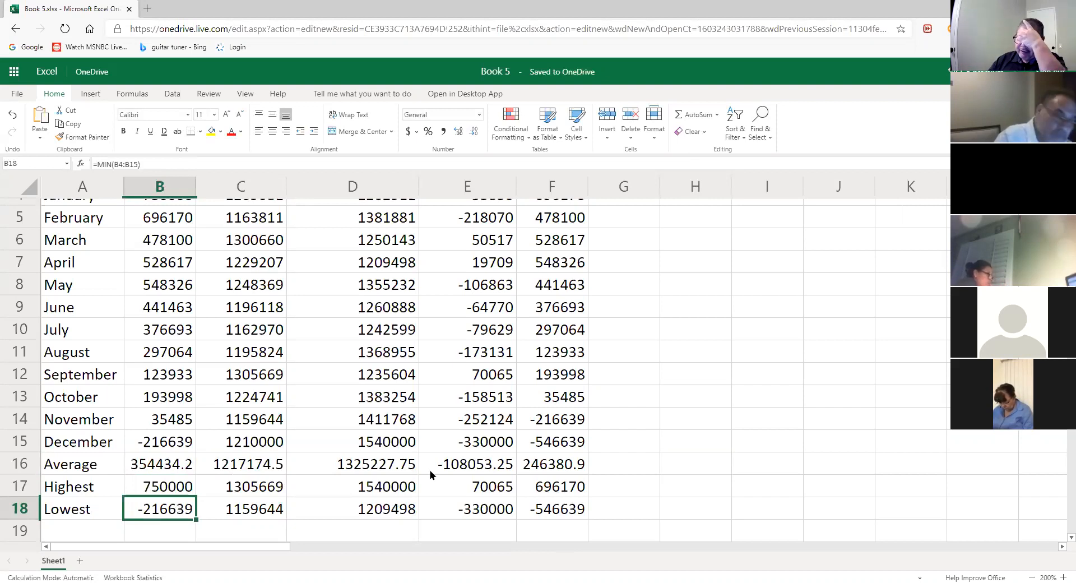
{"action": "left_click", "coordinate": [371, 514]}
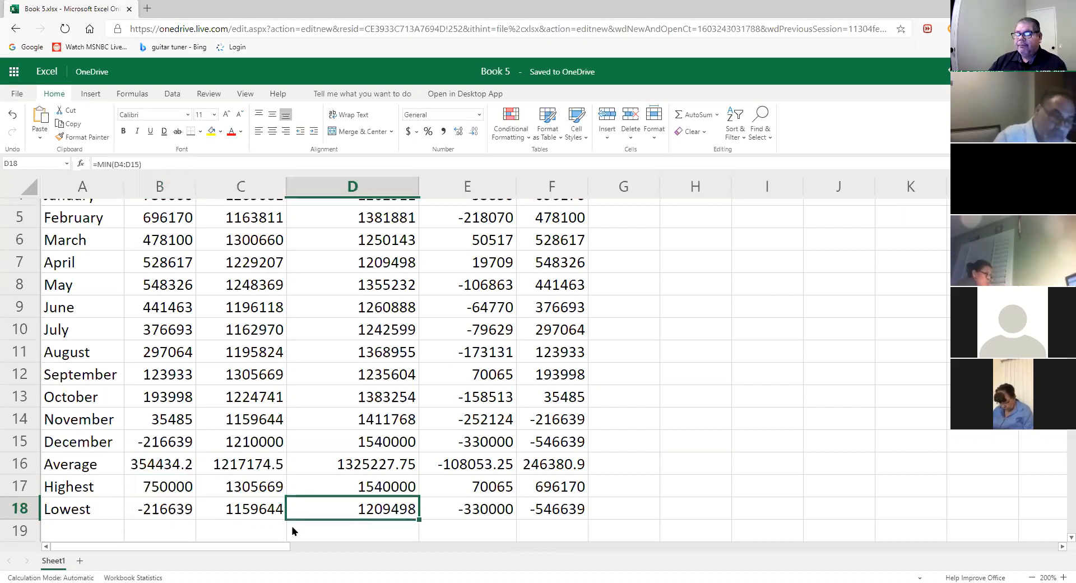
{"action": "double_click", "coordinate": [184, 468]}
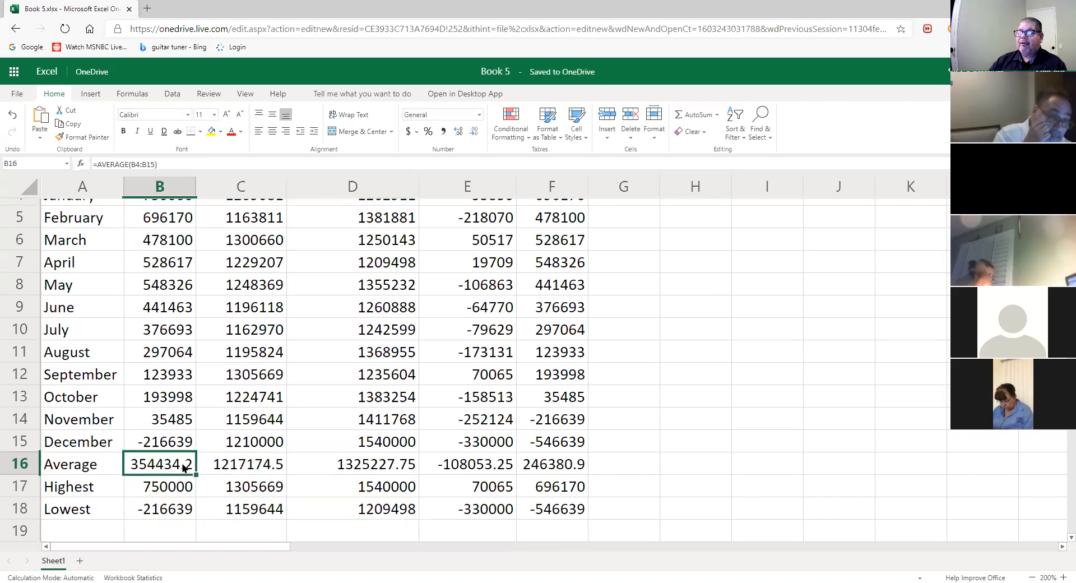
{"action": "left_click", "coordinate": [552, 374]}
{"action": "double_click", "coordinate": [552, 374]}
{"action": "left_click", "coordinate": [492, 381]}
{"action": "double_click", "coordinate": [491, 380]}
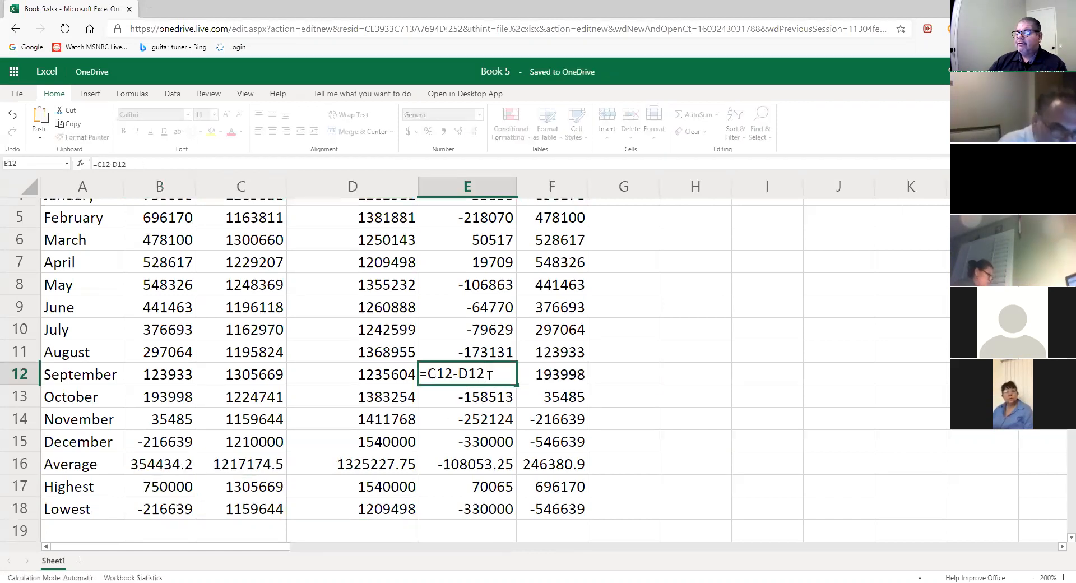
{"action": "left_click", "coordinate": [182, 403]}
{"action": "double_click", "coordinate": [182, 403]}
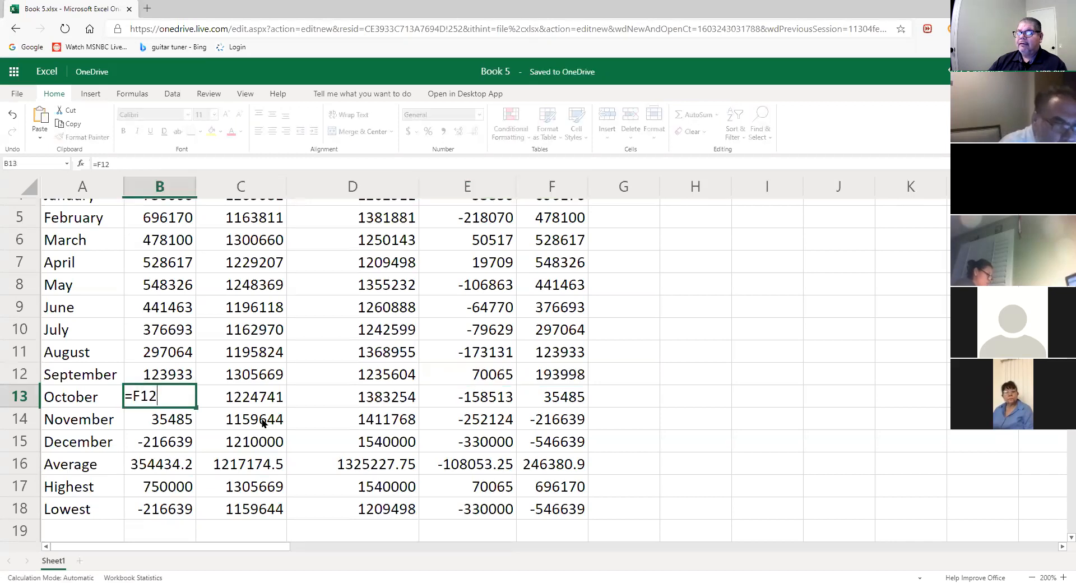
{"action": "left_click", "coordinate": [787, 451]}
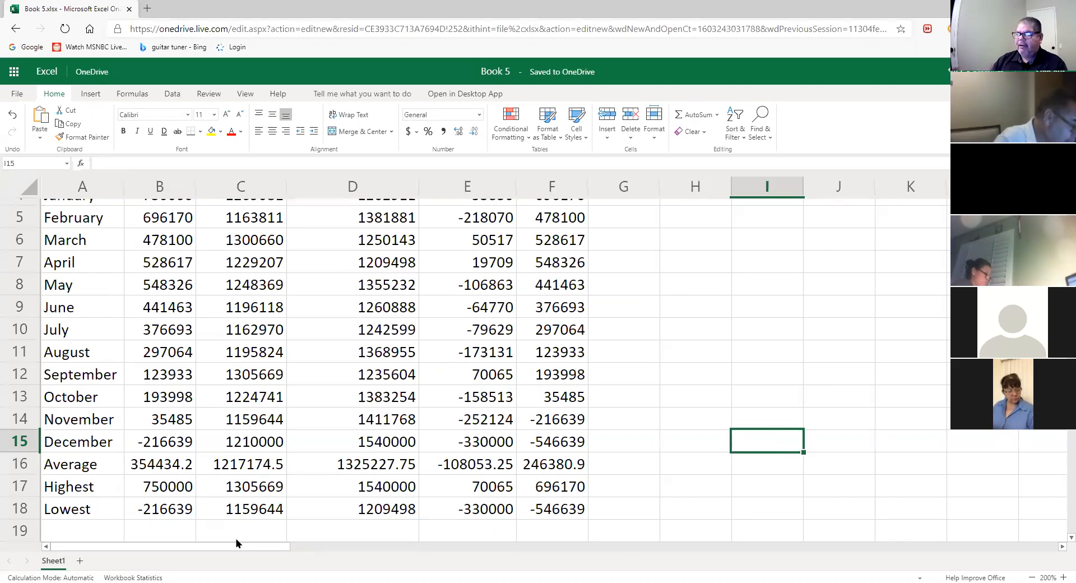
- Zoom out to 160%, scroll to the top and select the International Moving Company title cell
{"action": "left_click", "coordinate": [1031, 572]}
{"action": "left_click", "coordinate": [1032, 572]}
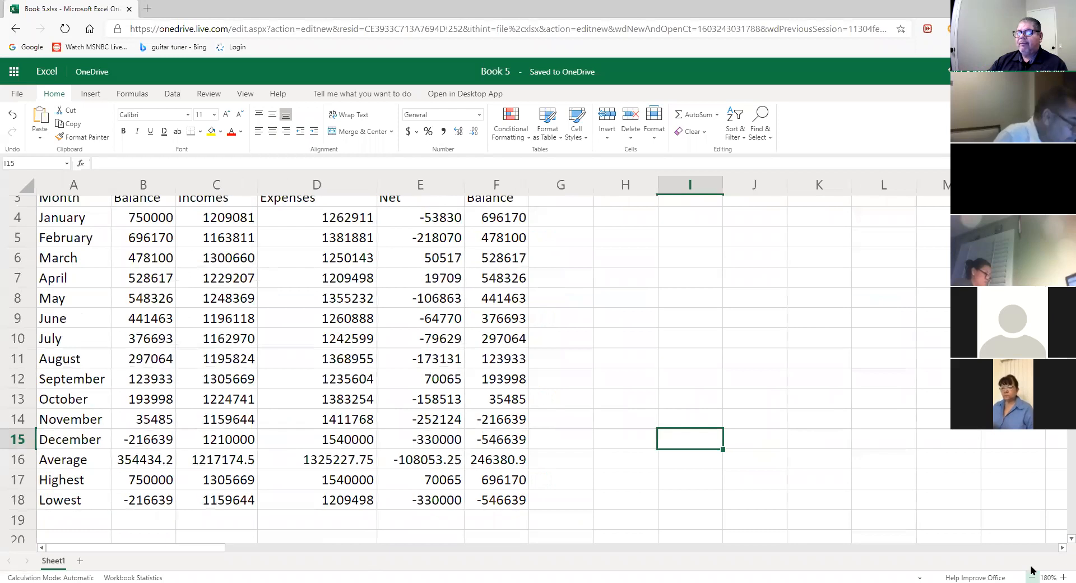
{"action": "left_click", "coordinate": [1032, 571]}
{"action": "left_click", "coordinate": [1032, 571]}
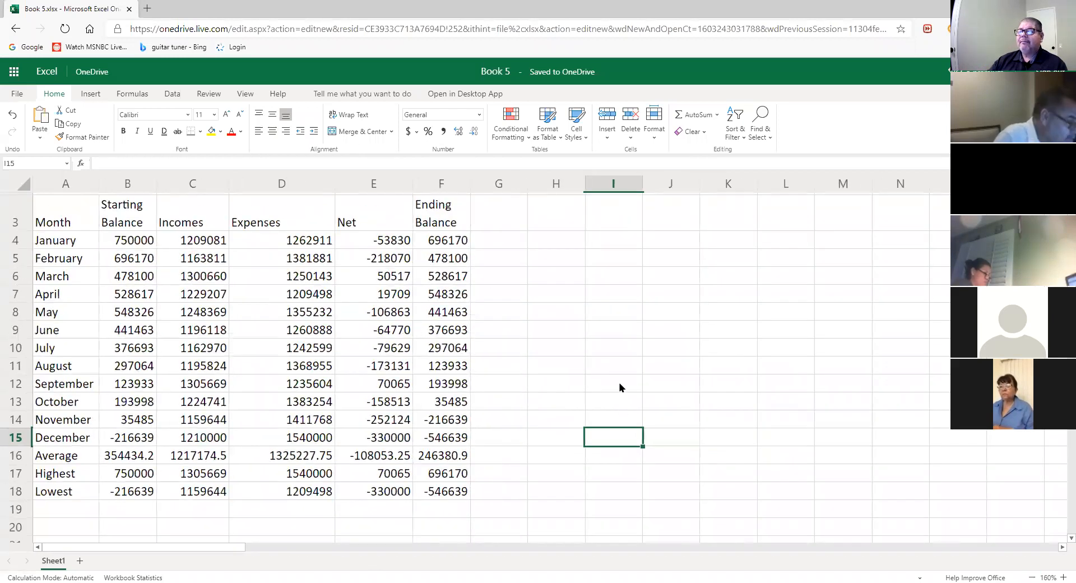
{"action": "scroll", "coordinate": [639, 390], "scroll_direction": "up", "scroll_amount": 1}
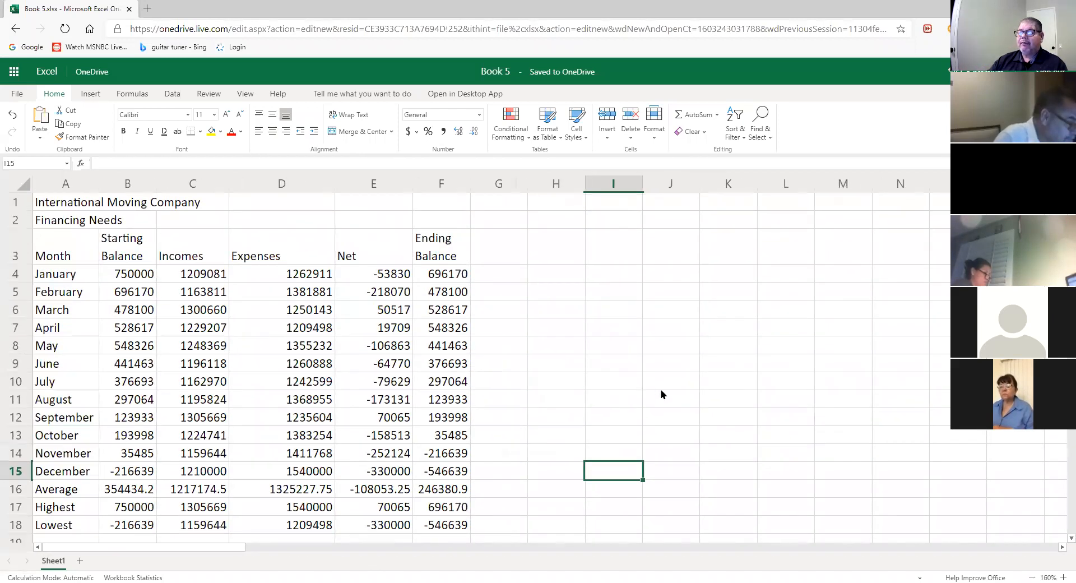
{"action": "left_click", "coordinate": [83, 203]}
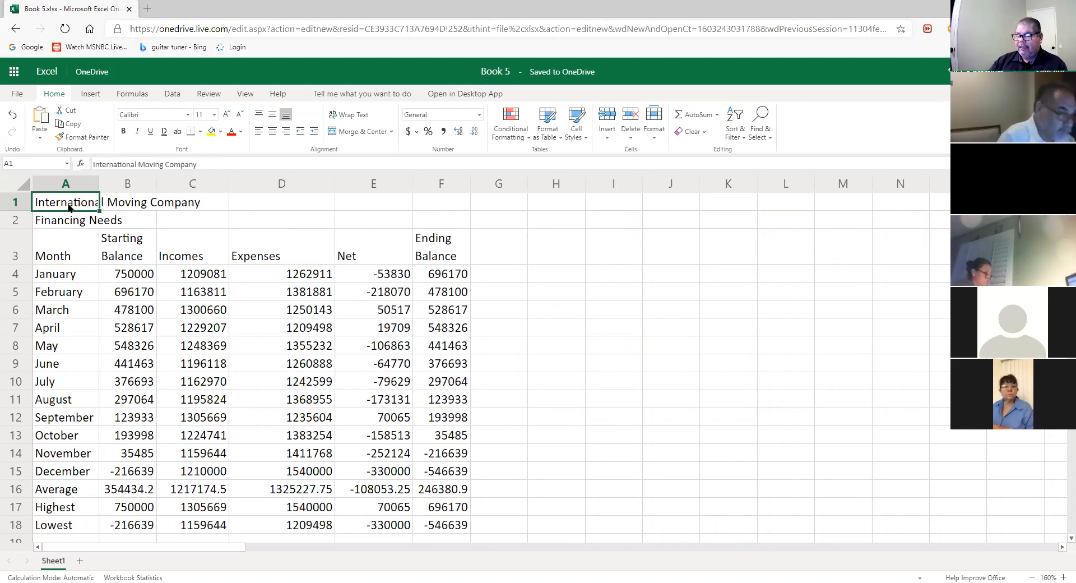
- Merge and centre 'International Moving Company' (A1:F1) and 'Financing Needs' (A2:F2) across columns A–F
{"action": "left_click_drag", "start_coordinate": [65, 205], "coordinate": [437, 200]}
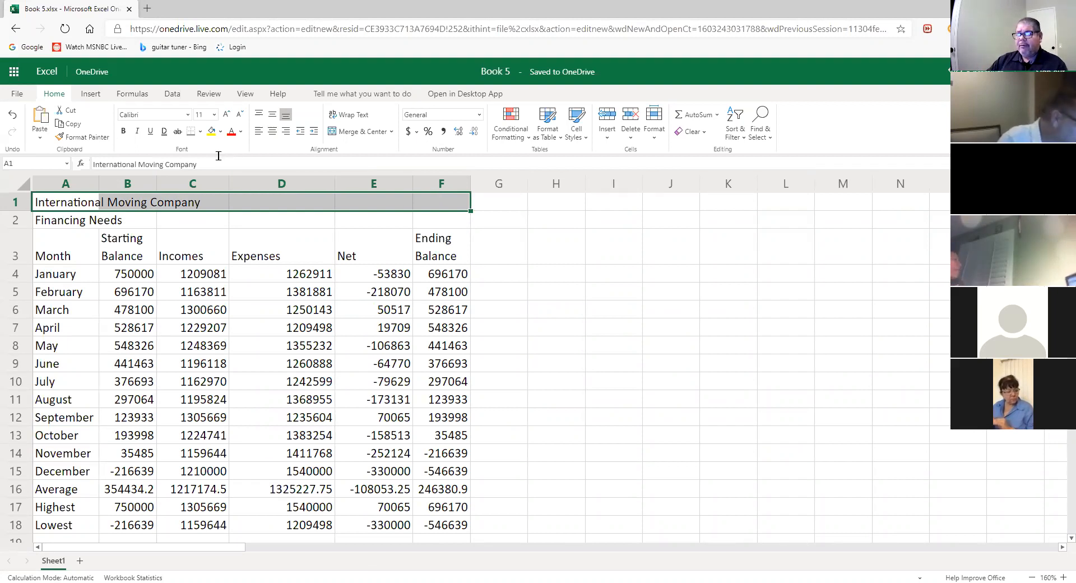
{"action": "left_click", "coordinate": [353, 130]}
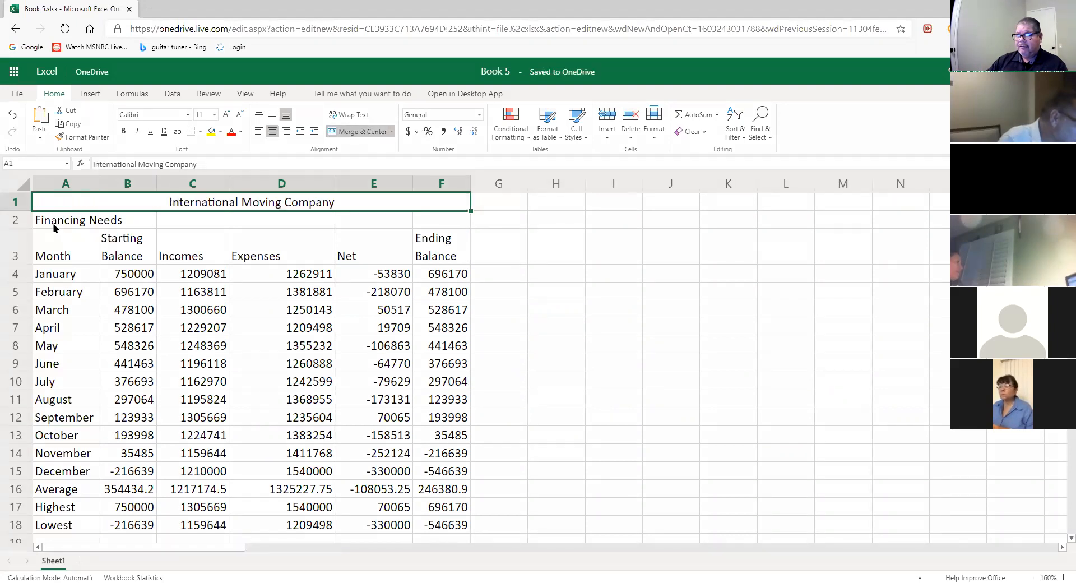
{"action": "left_click_drag", "start_coordinate": [52, 225], "coordinate": [436, 220]}
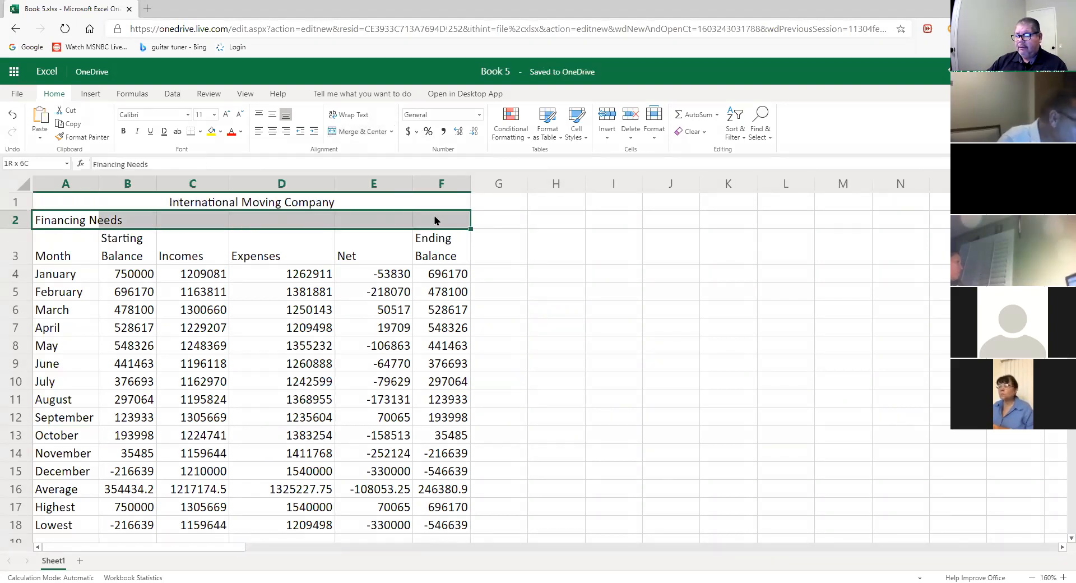
{"action": "left_click", "coordinate": [367, 131]}
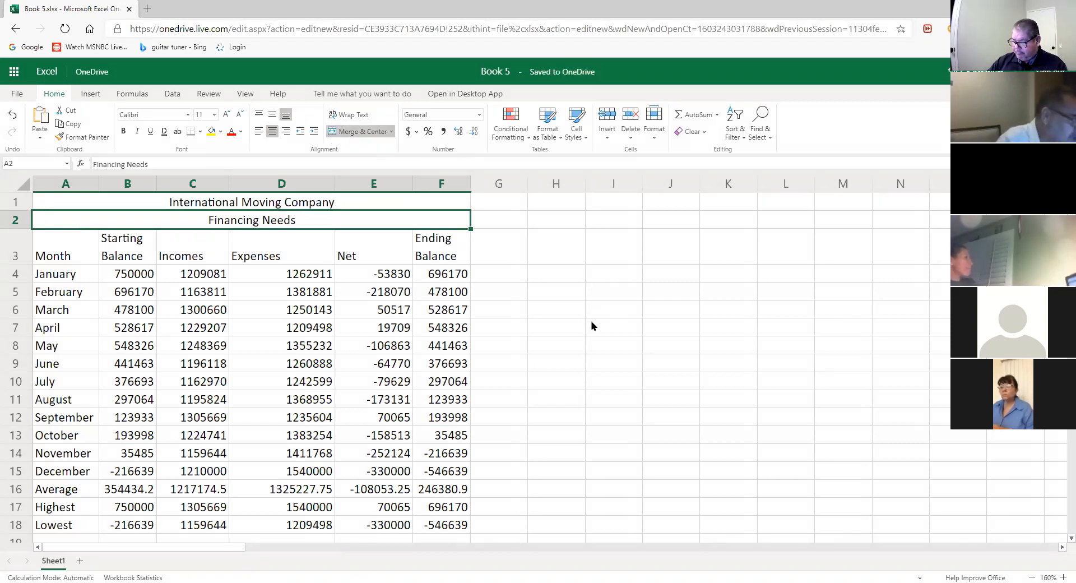
{"action": "left_click", "coordinate": [359, 208]}
{"action": "left_click_drag", "start_coordinate": [161, 209], "coordinate": [212, 209]}
{"action": "left_click_drag", "start_coordinate": [387, 210], "coordinate": [388, 208]}
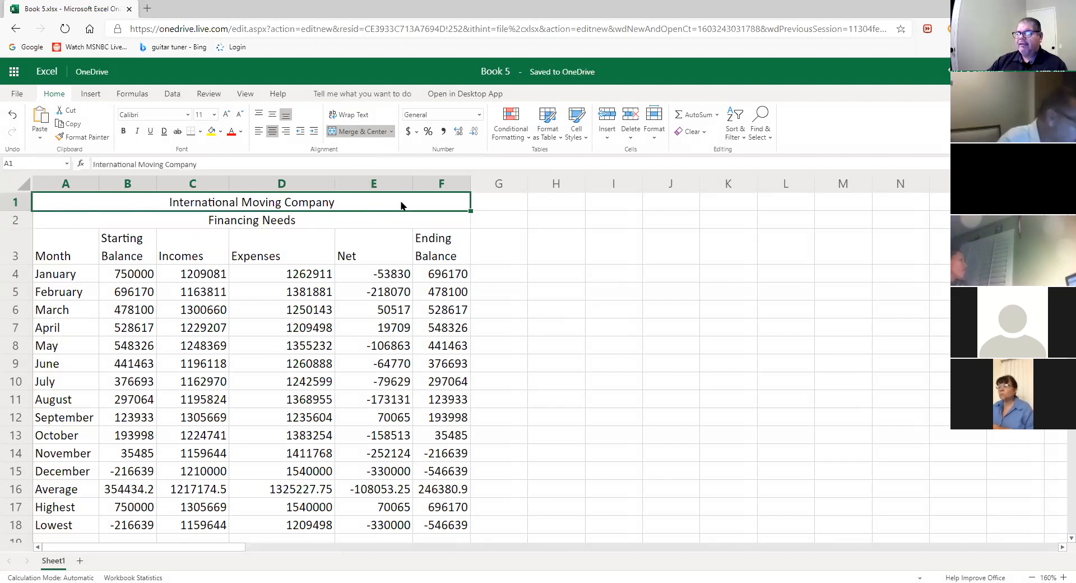
{"action": "left_click", "coordinate": [230, 221]}
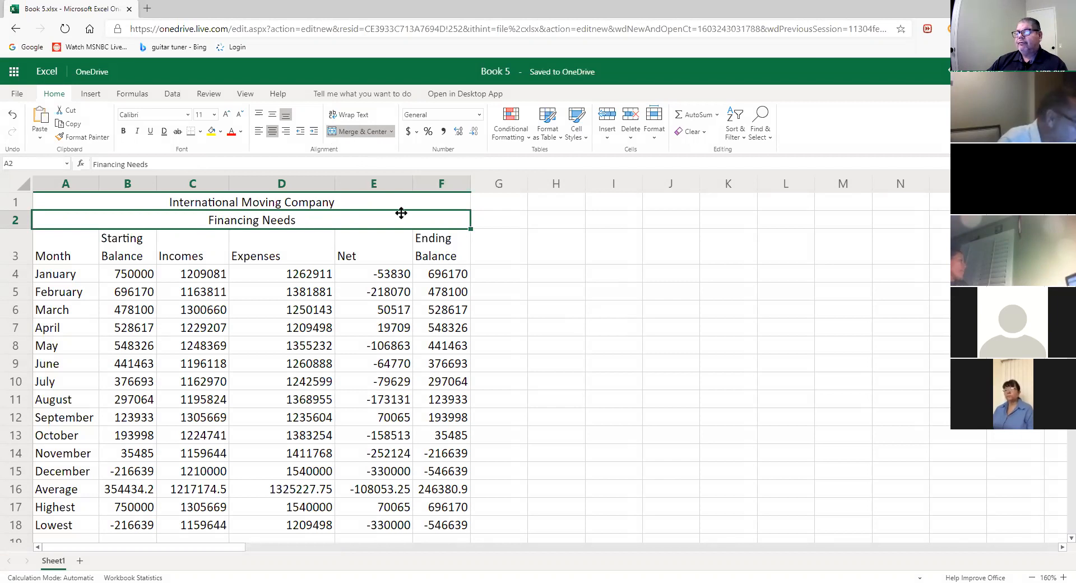
{"action": "left_click", "coordinate": [537, 250]}
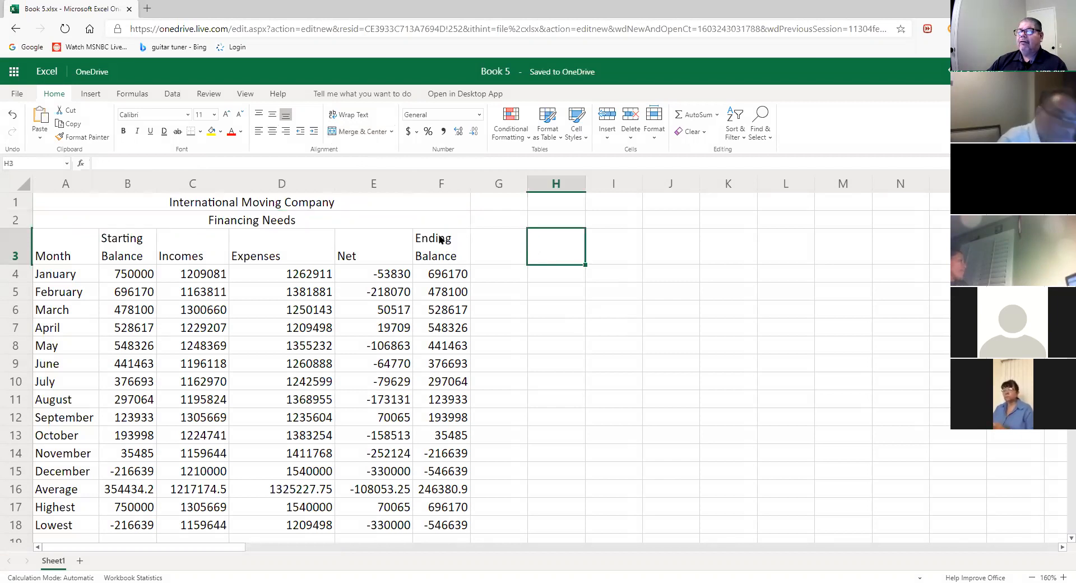
{"action": "left_click", "coordinate": [268, 207]}
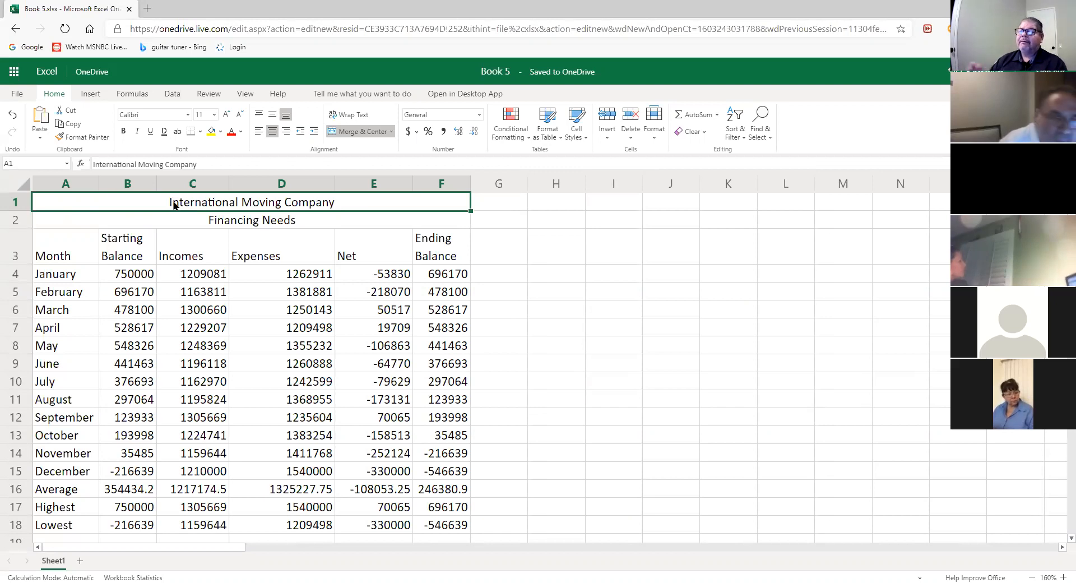
- Select both merged title rows together and bring up the Fill Color palette
{"action": "left_click", "coordinate": [273, 224]}
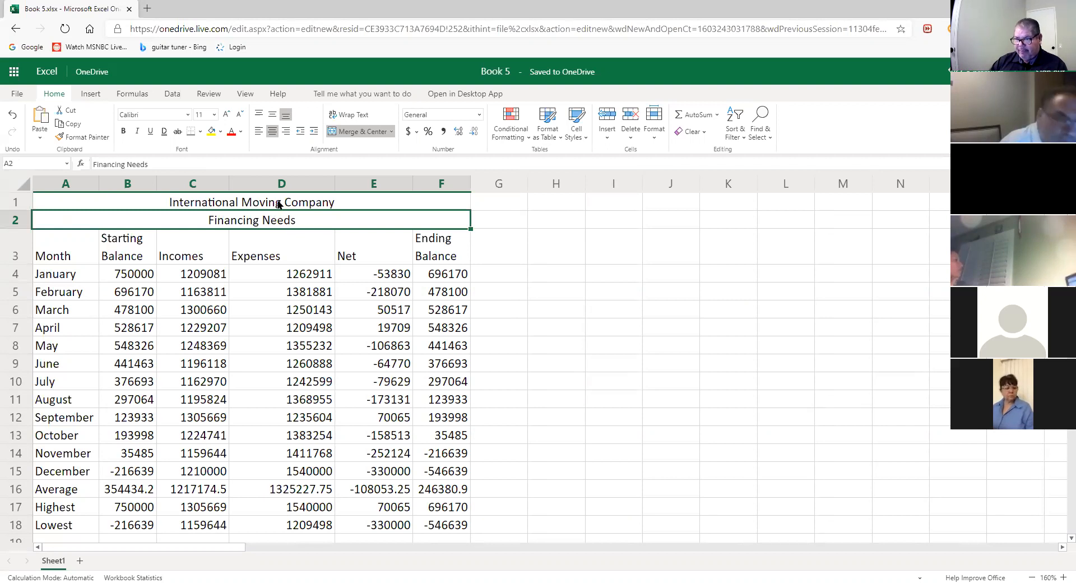
{"action": "left_click_drag", "start_coordinate": [276, 210], "coordinate": [279, 220]}
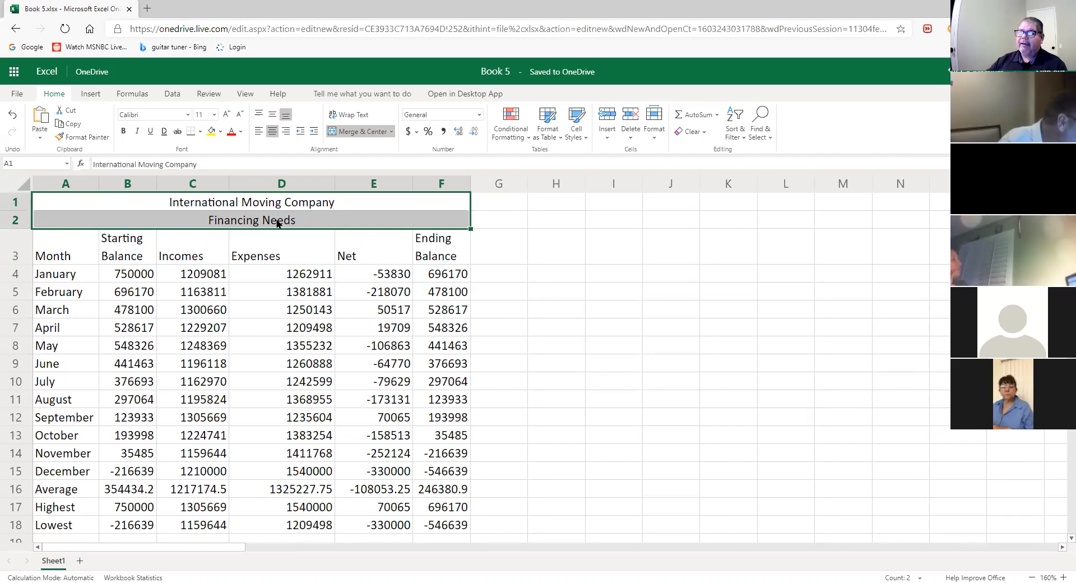
{"action": "left_click", "coordinate": [222, 132]}
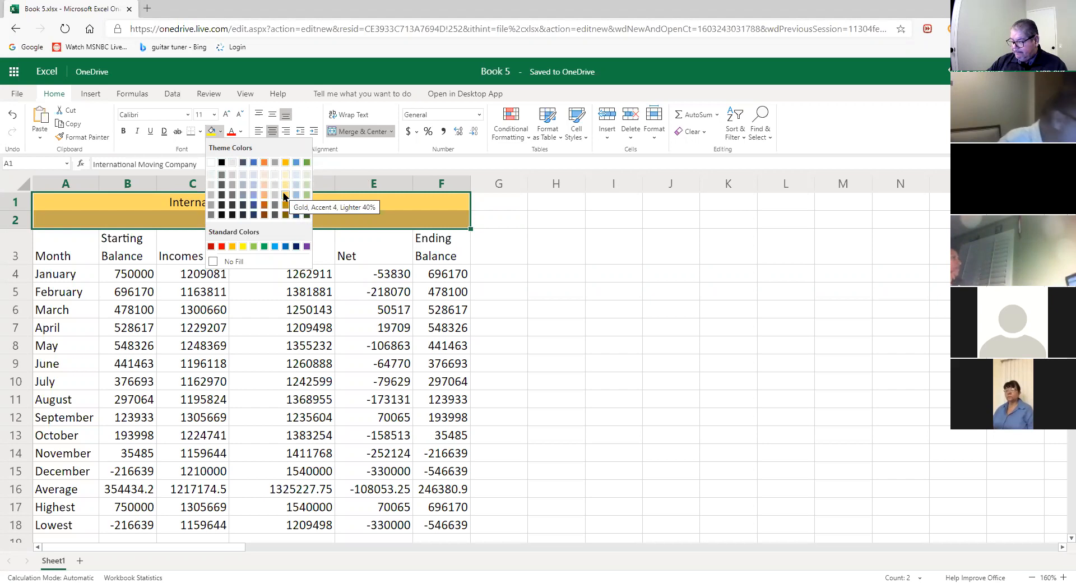
- Fill both merged title rows A1:F2 with Gold, Accent 4, Lighter 40%
{"action": "left_click", "coordinate": [357, 207]}
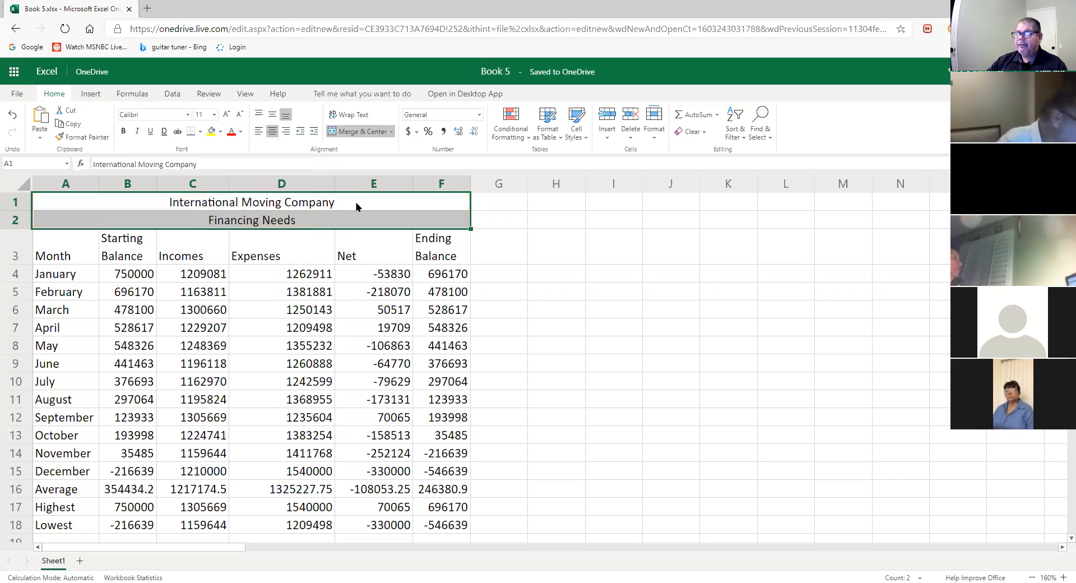
{"action": "left_click", "coordinate": [215, 204]}
{"action": "left_click_drag", "start_coordinate": [215, 204], "coordinate": [223, 219]}
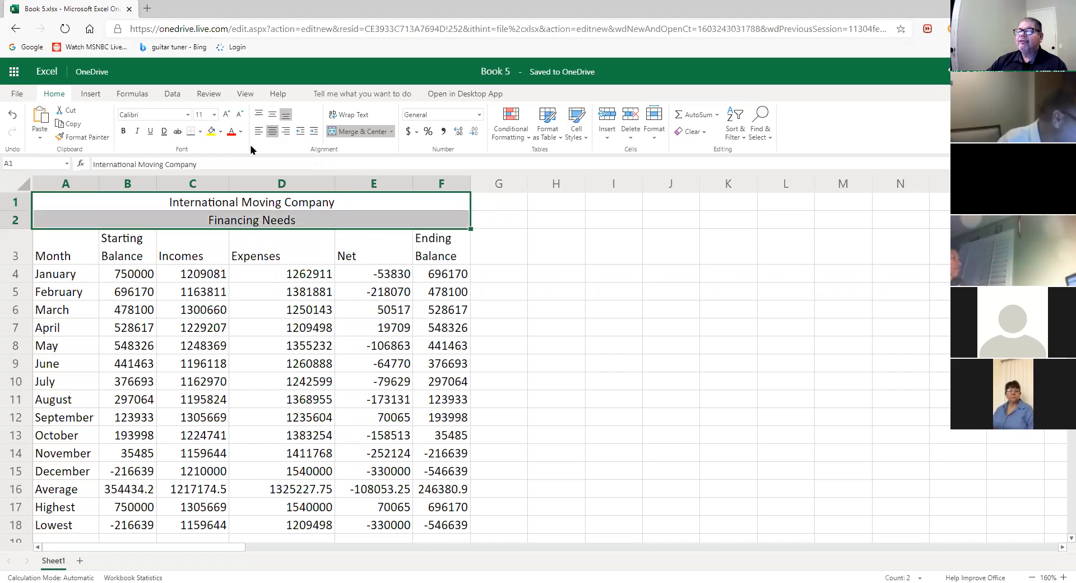
{"action": "left_click", "coordinate": [220, 131]}
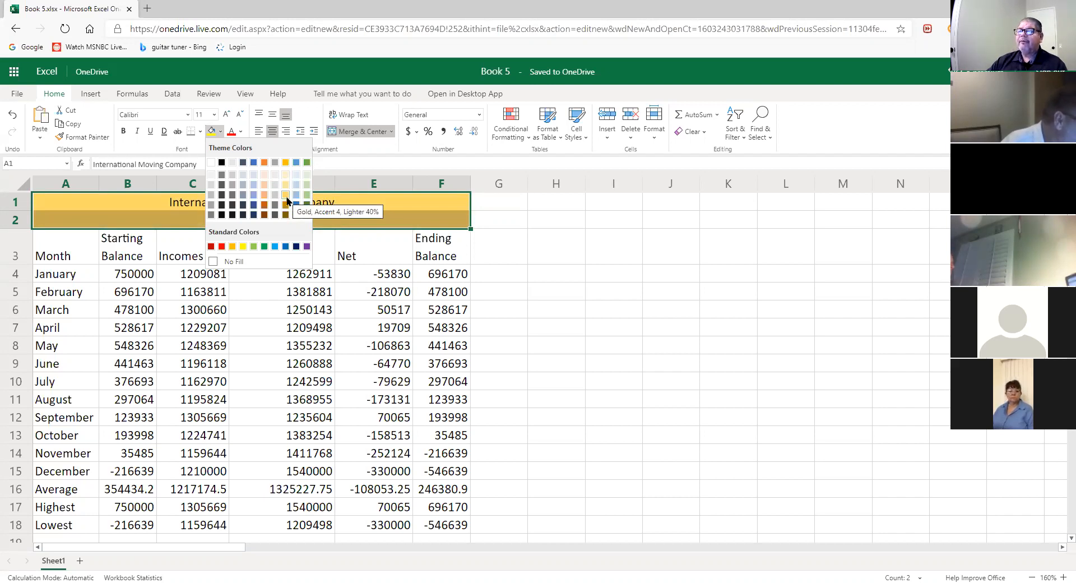
{"action": "left_click", "coordinate": [286, 197]}
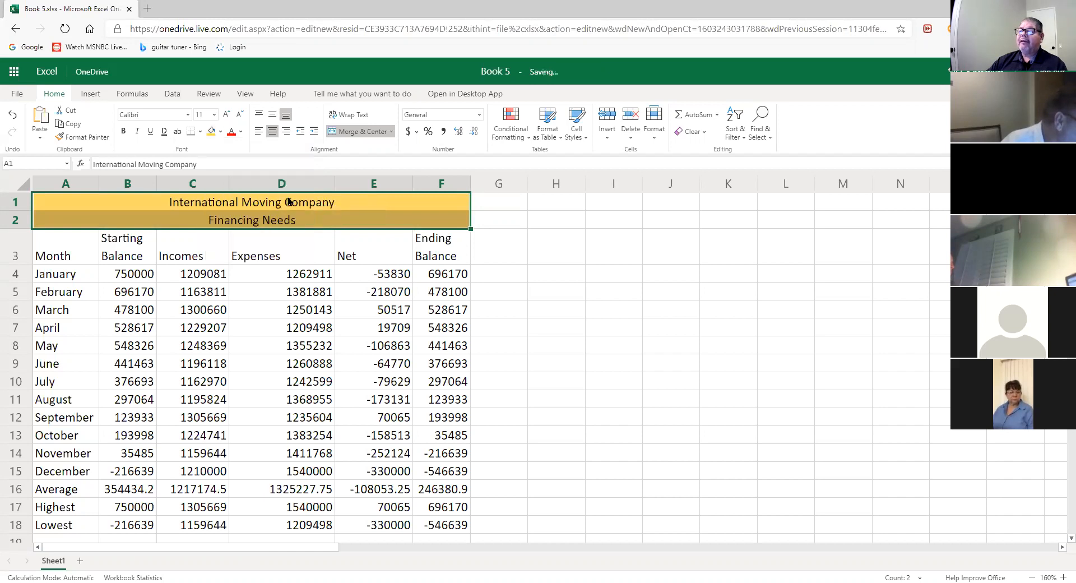
{"action": "left_click", "coordinate": [608, 294]}
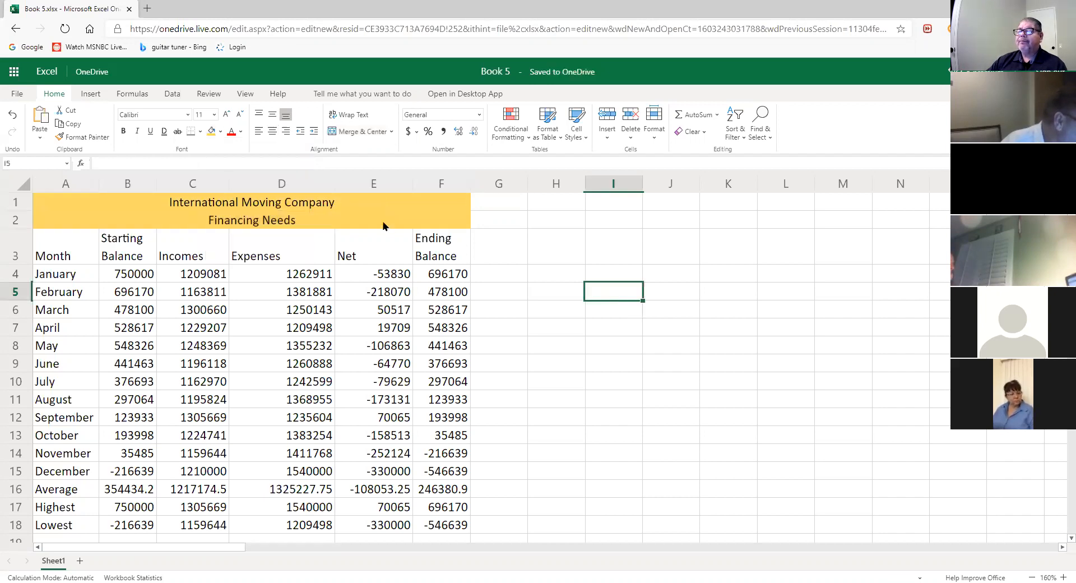
{"action": "left_click", "coordinate": [383, 226]}
- Select the two gold title rows A1:F2 and open the Cell Styles gallery
{"action": "left_click", "coordinate": [614, 317]}
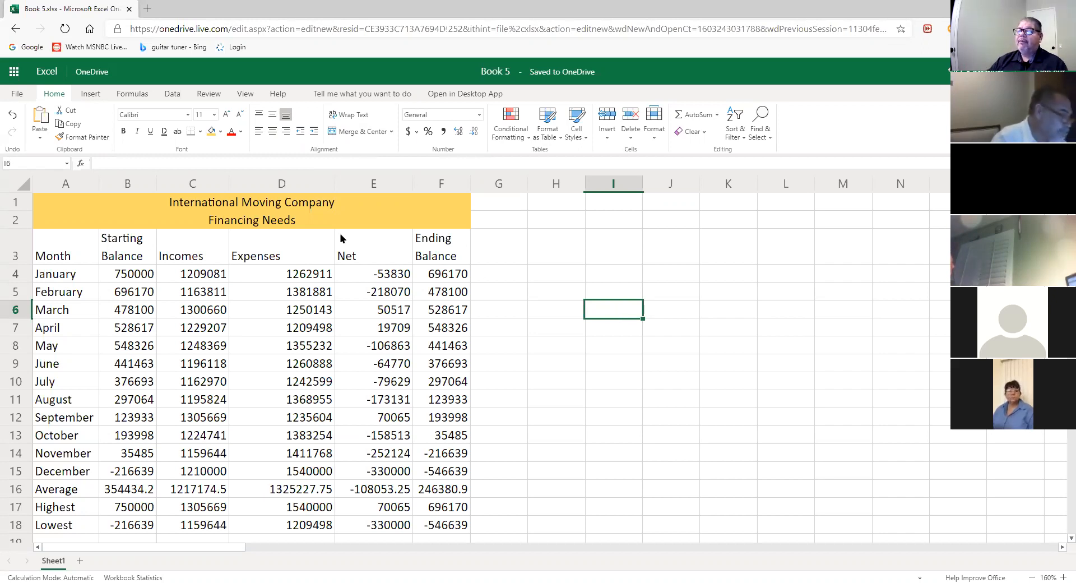
{"action": "left_click_drag", "start_coordinate": [196, 208], "coordinate": [197, 220]}
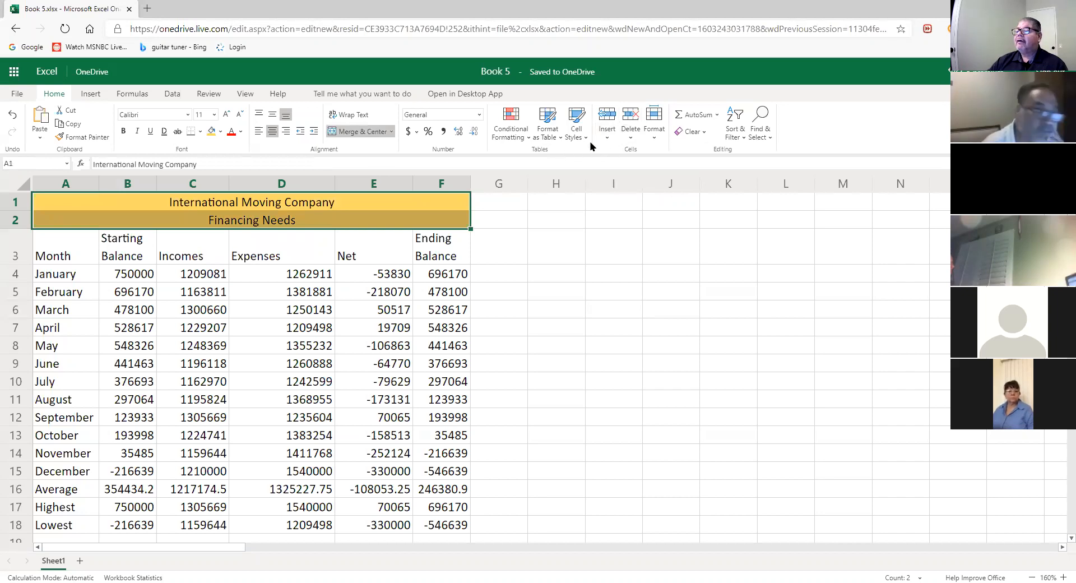
{"action": "left_click", "coordinate": [577, 130]}
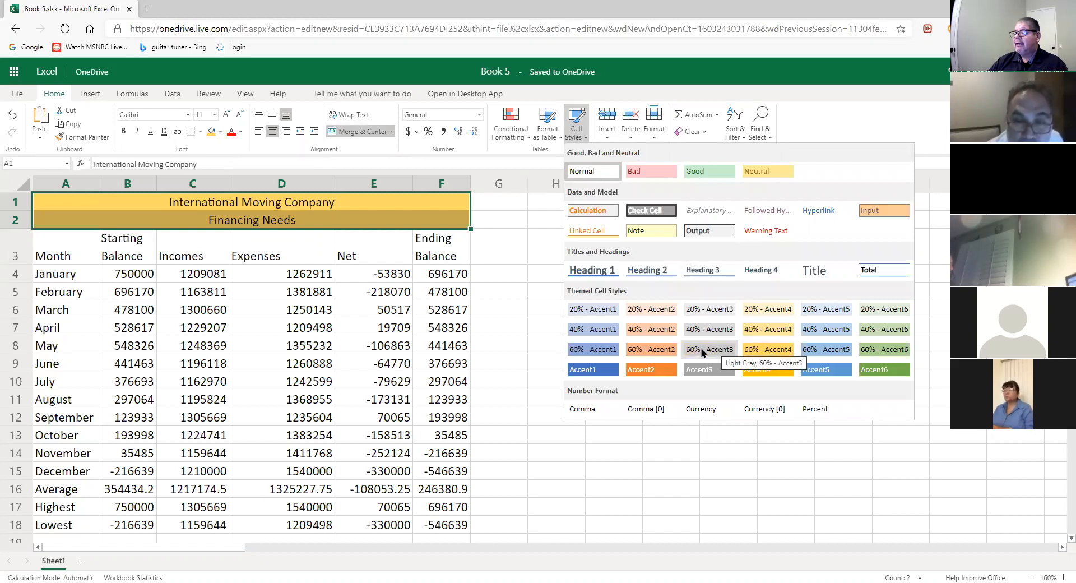
- Apply the 40% - Accent4 cell style to both title rows
{"action": "left_click", "coordinate": [768, 331]}
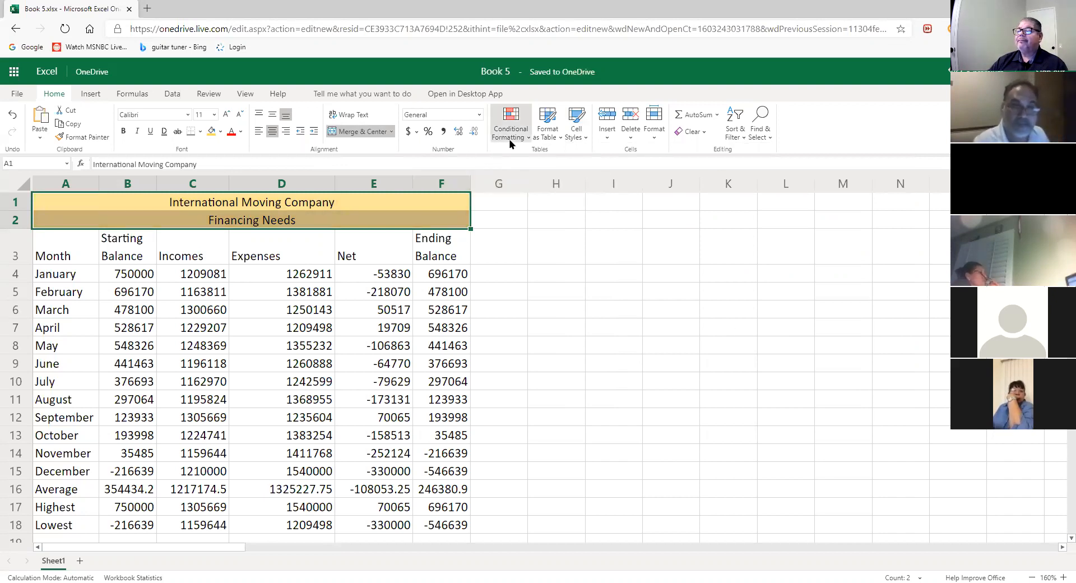
{"action": "left_click", "coordinate": [580, 140]}
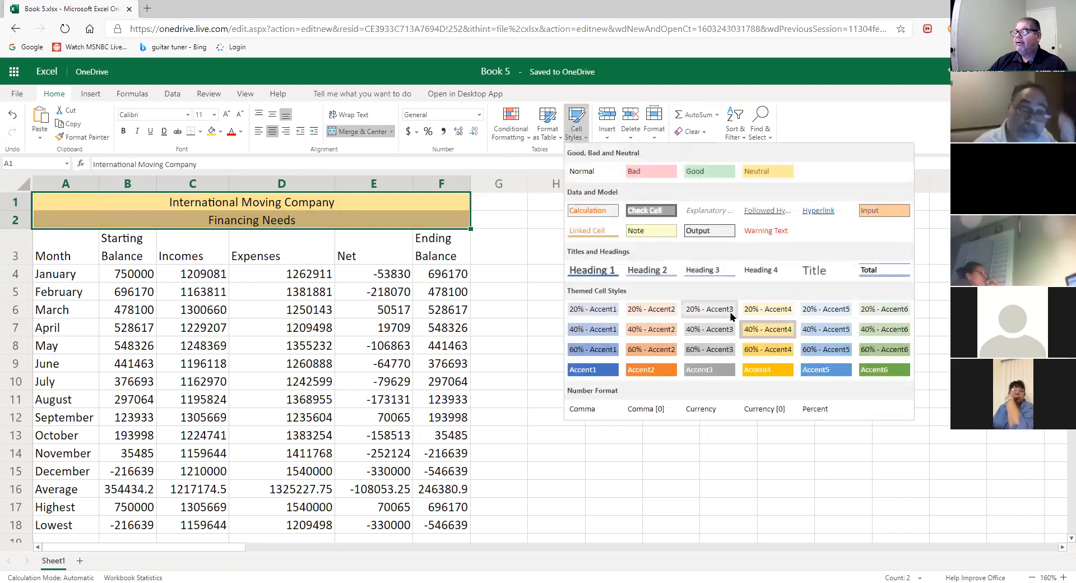
{"action": "left_click", "coordinate": [771, 349]}
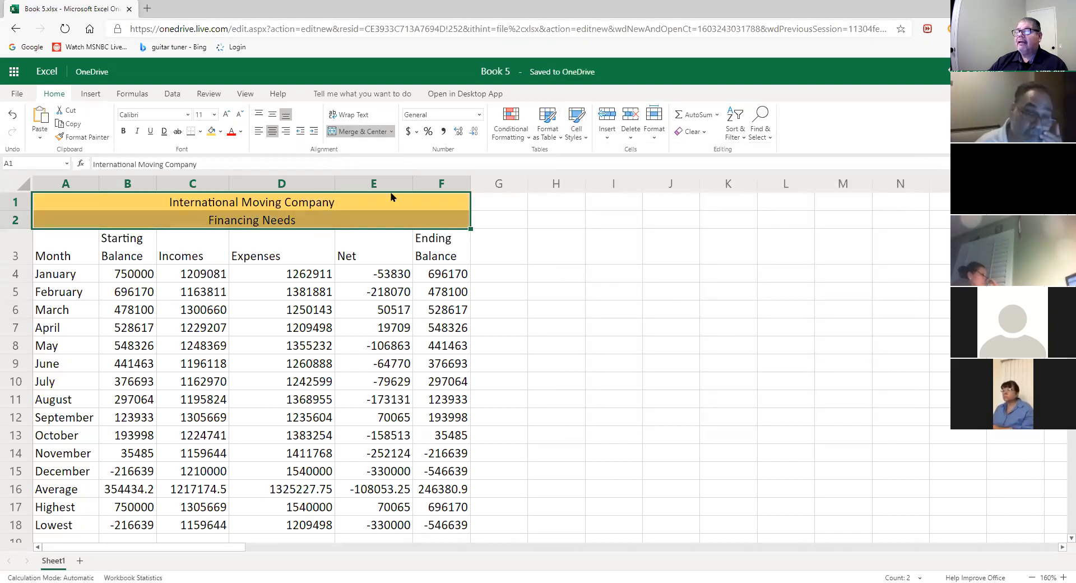
{"action": "left_click", "coordinate": [605, 289]}
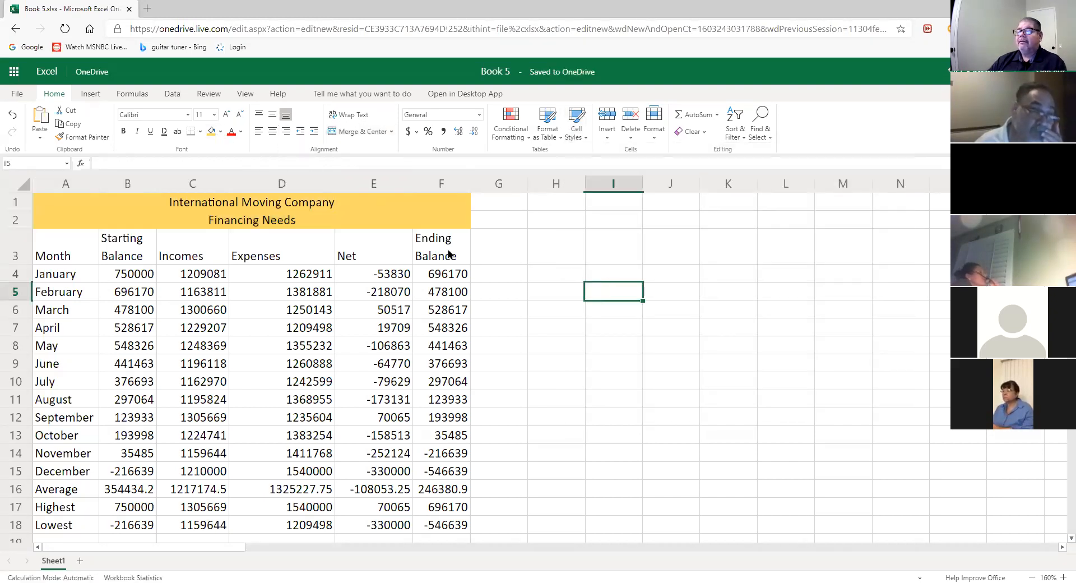
{"action": "left_click", "coordinate": [398, 219]}
{"action": "left_click_drag", "start_coordinate": [552, 250], "coordinate": [564, 273]}
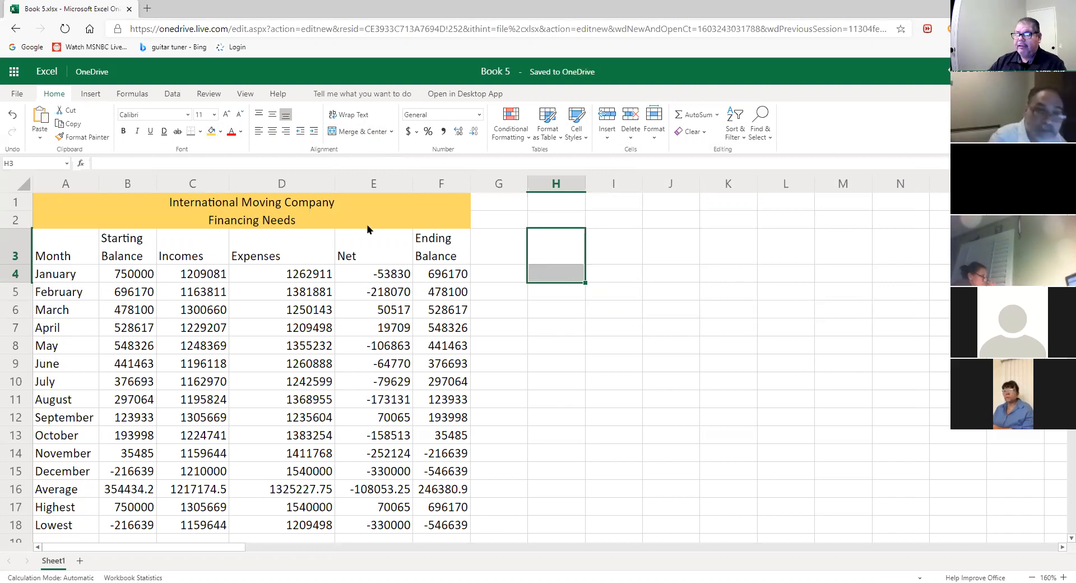
- Apply the Title cell style to both merged headings
{"action": "left_click_drag", "start_coordinate": [331, 202], "coordinate": [329, 226]}
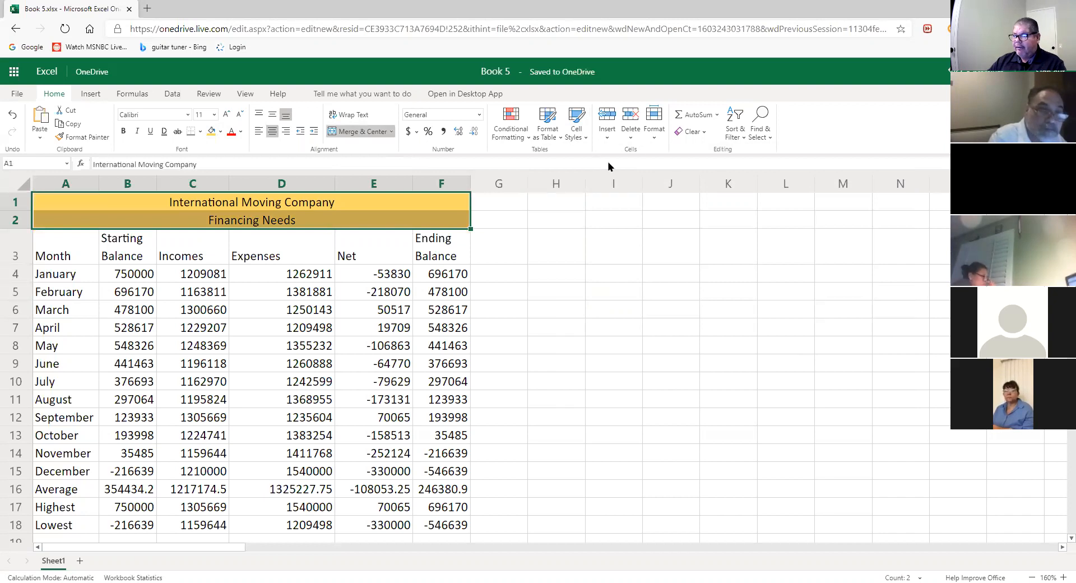
{"action": "left_click", "coordinate": [585, 139]}
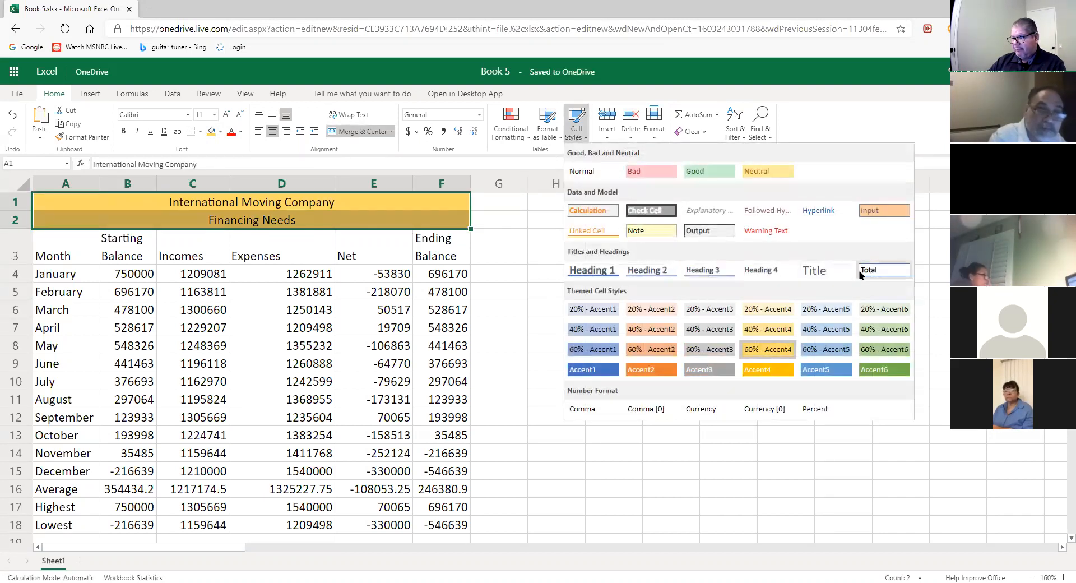
{"action": "left_click", "coordinate": [823, 274]}
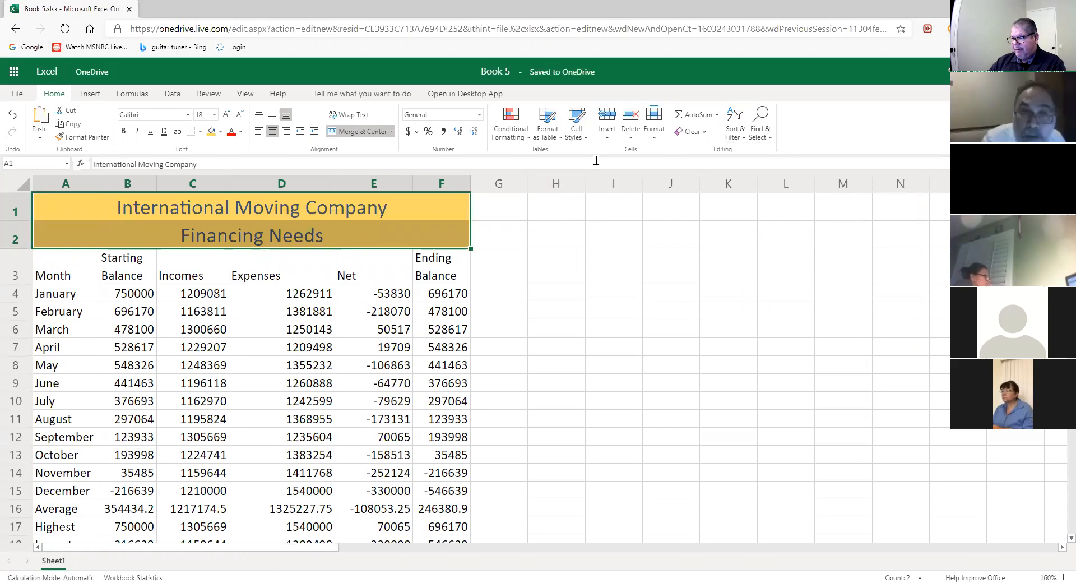
{"action": "left_click", "coordinate": [581, 134]}
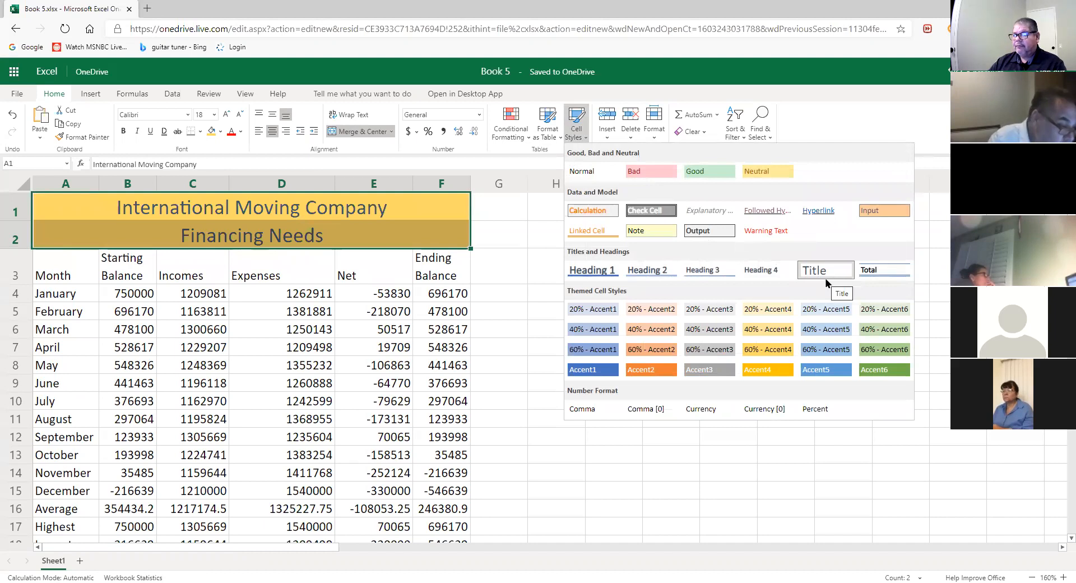
{"action": "left_click", "coordinate": [314, 212]}
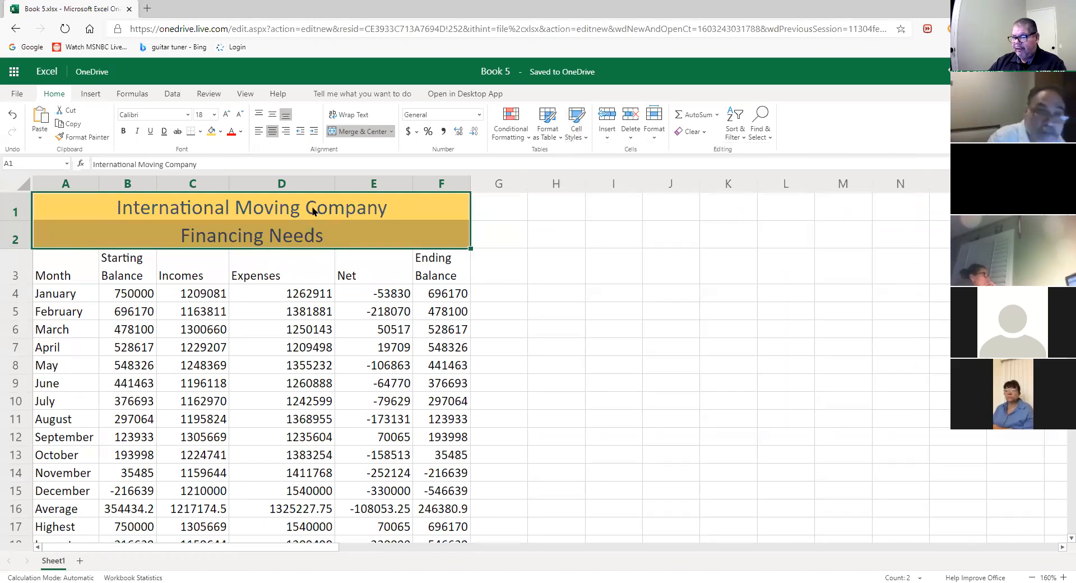
- Set the company name heading to 26 pt and make both title lines bold
{"action": "left_click", "coordinate": [363, 217]}
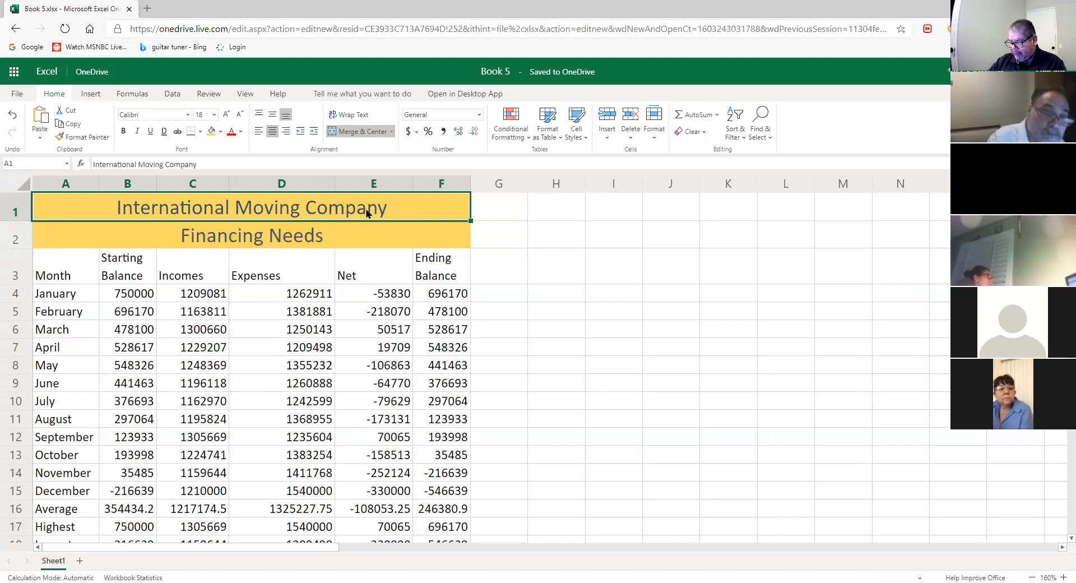
{"action": "left_click", "coordinate": [214, 114]}
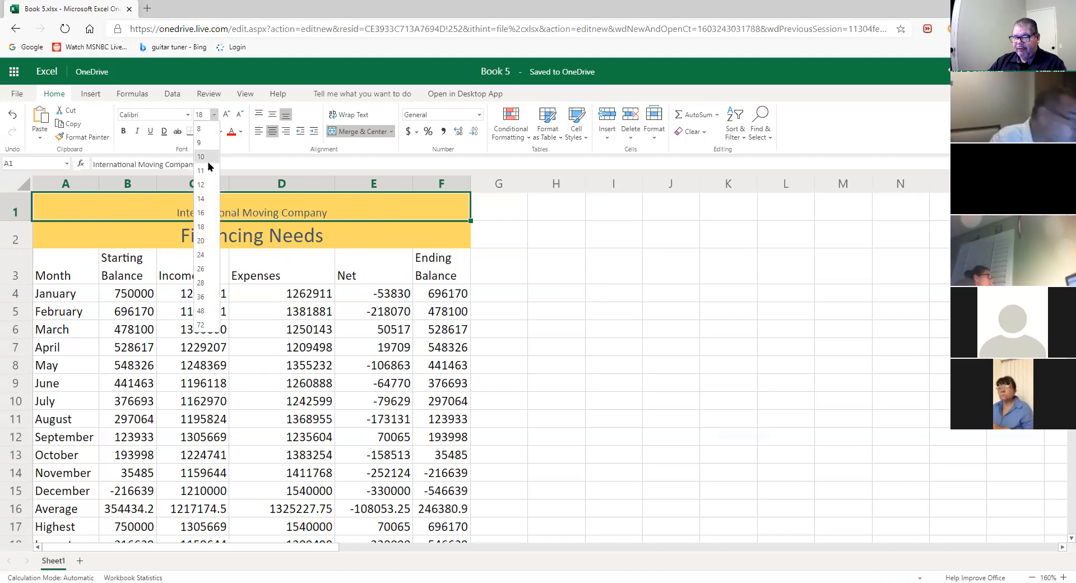
{"action": "left_click", "coordinate": [203, 269]}
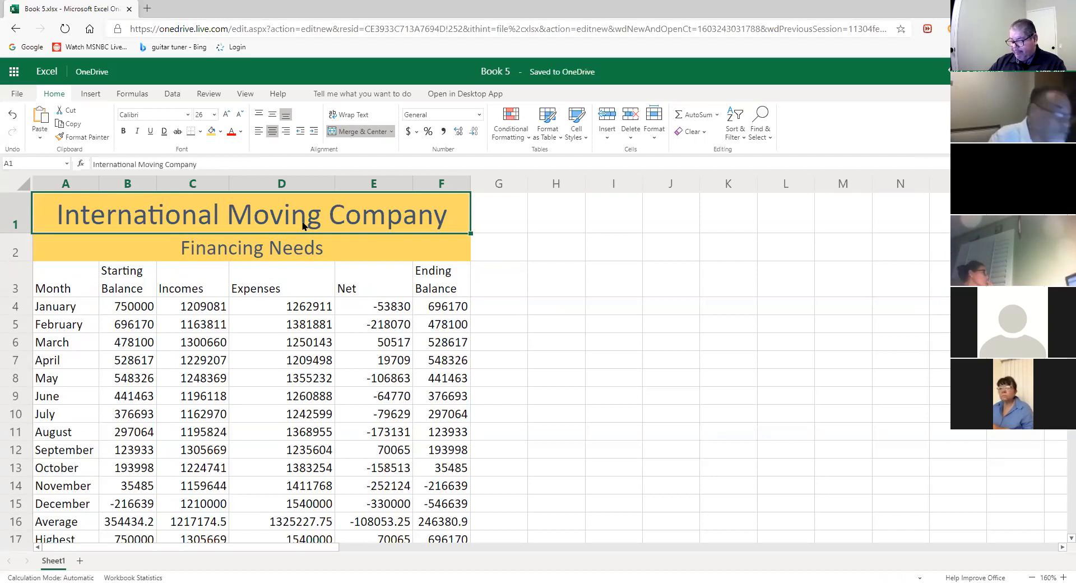
{"action": "left_click_drag", "start_coordinate": [302, 226], "coordinate": [294, 247]}
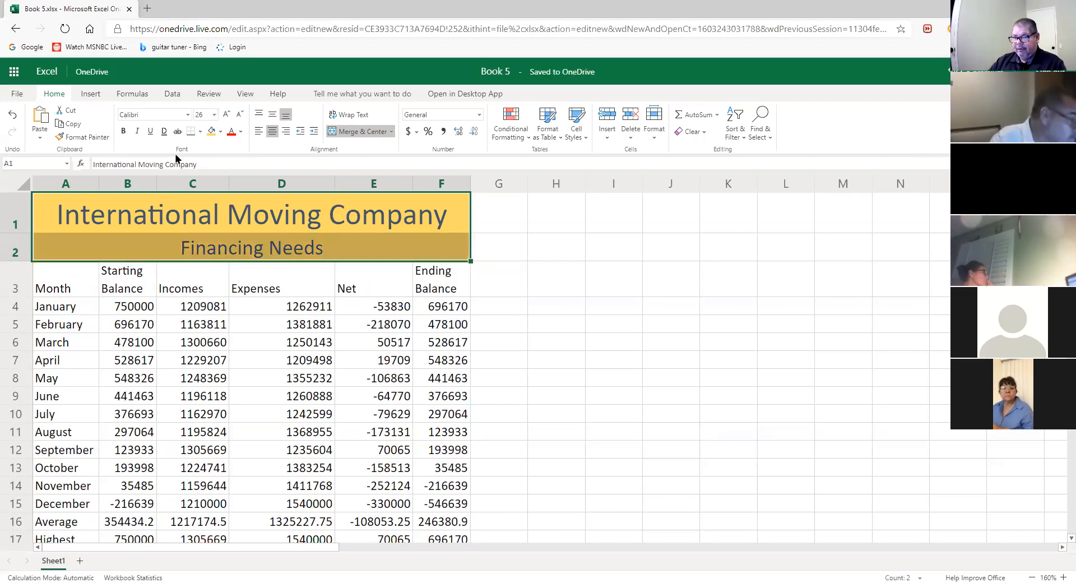
{"action": "left_click", "coordinate": [123, 133]}
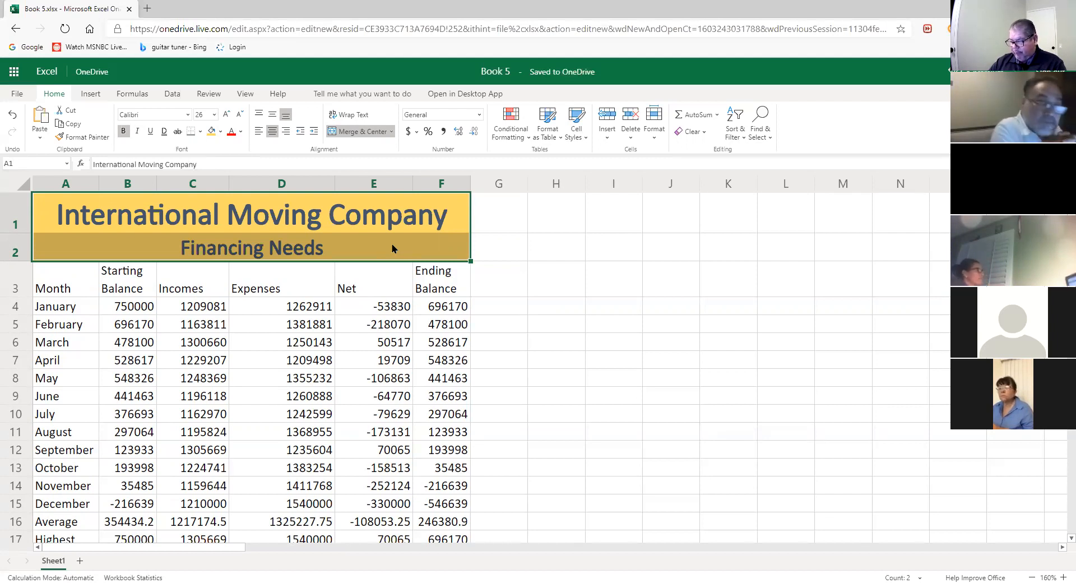
- Reapply the Title style, then restore 26 pt on the company name and bold both titles
{"action": "left_click", "coordinate": [392, 213]}
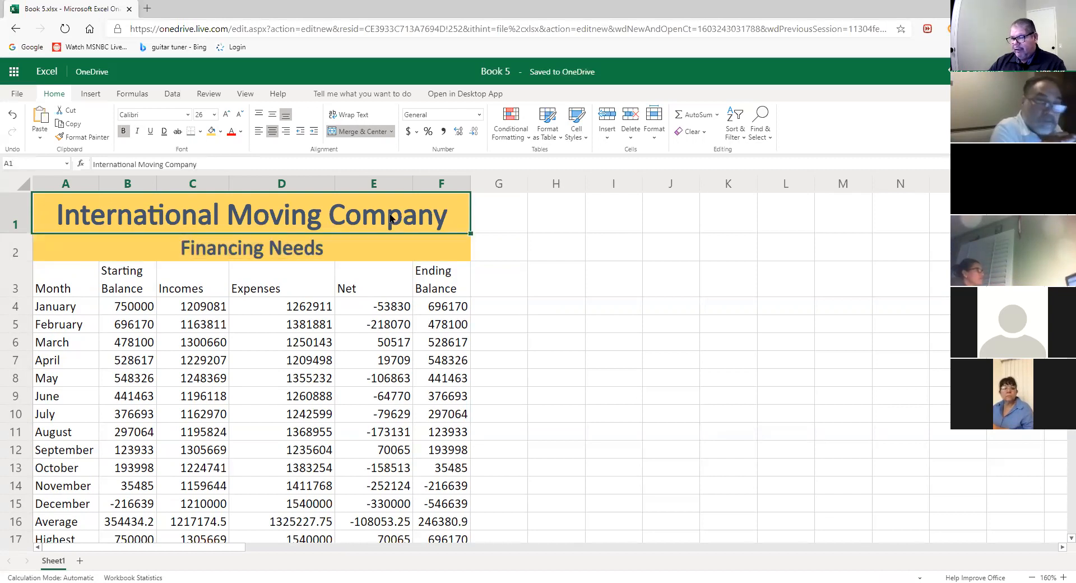
{"action": "left_click_drag", "start_coordinate": [391, 219], "coordinate": [391, 237]}
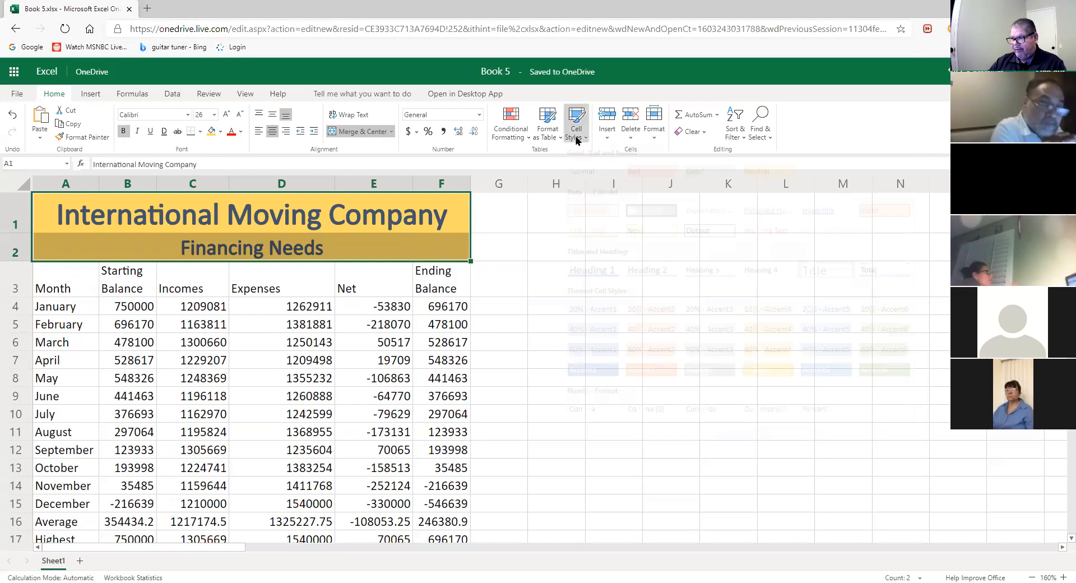
{"action": "left_click", "coordinate": [576, 133]}
{"action": "left_click", "coordinate": [830, 273]}
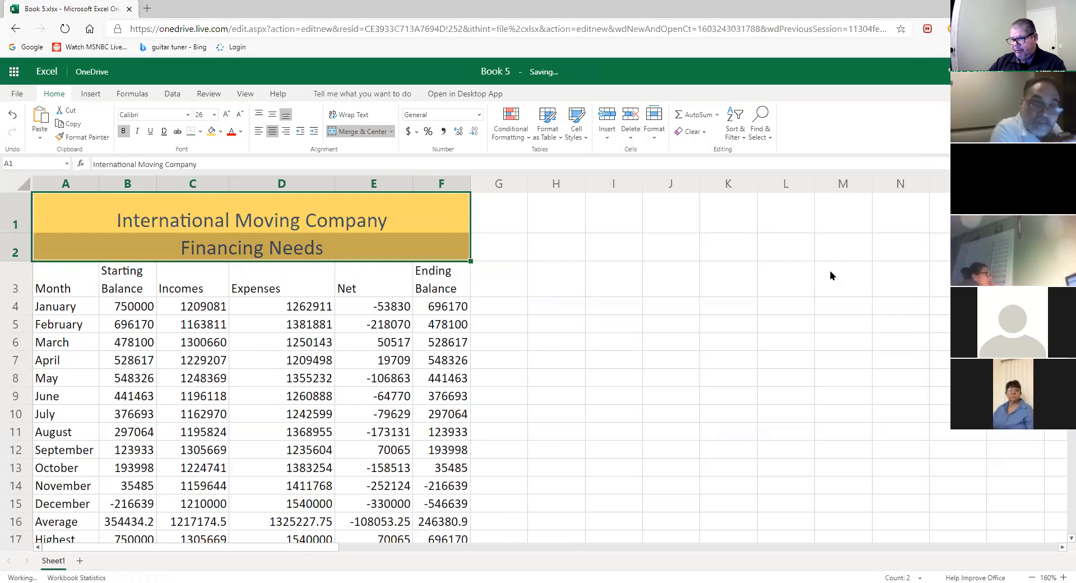
{"action": "left_click", "coordinate": [362, 211]}
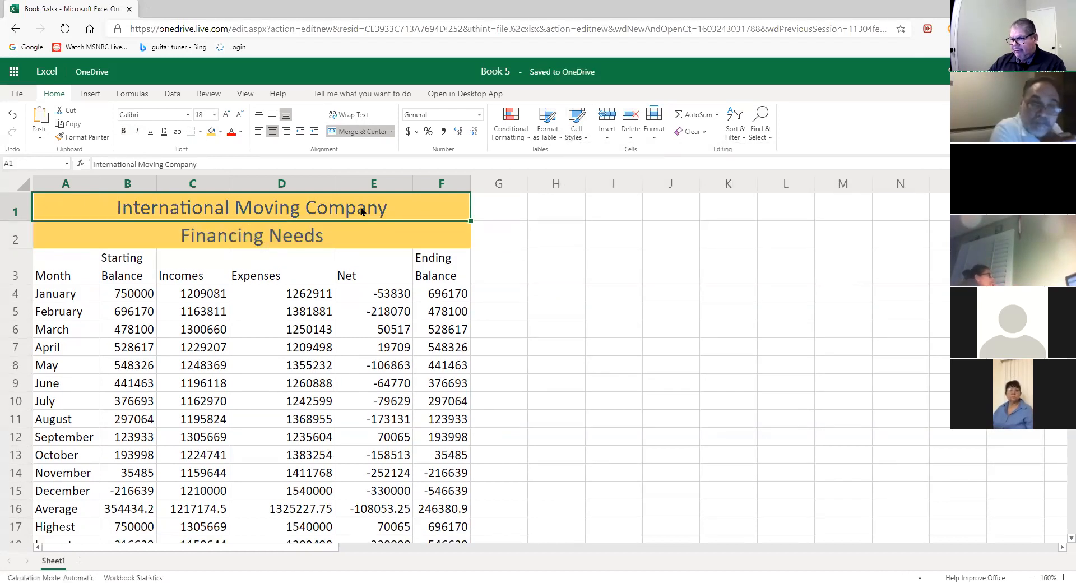
{"action": "left_click", "coordinate": [214, 115]}
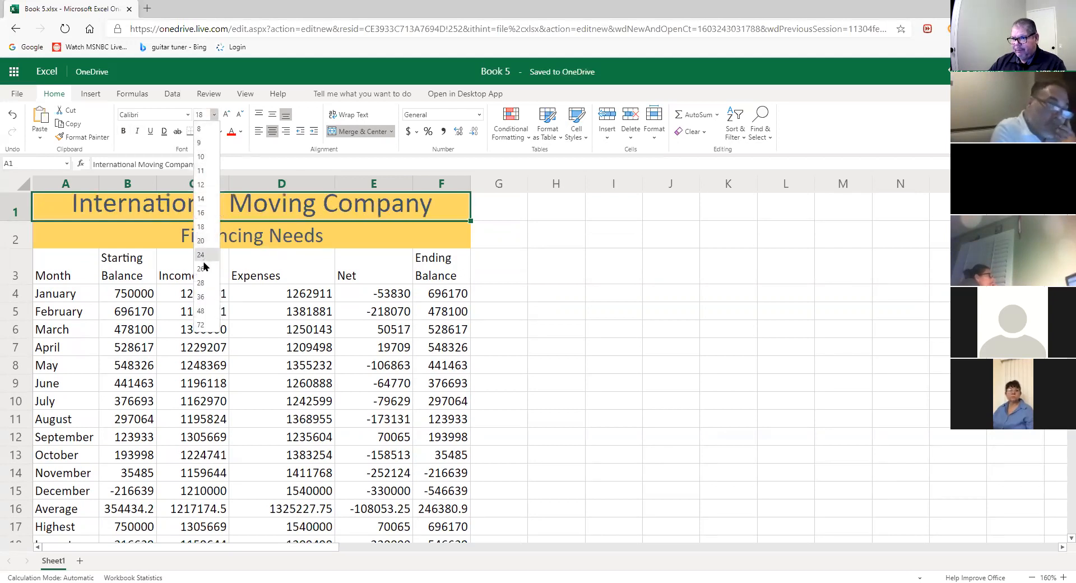
{"action": "left_click", "coordinate": [203, 271]}
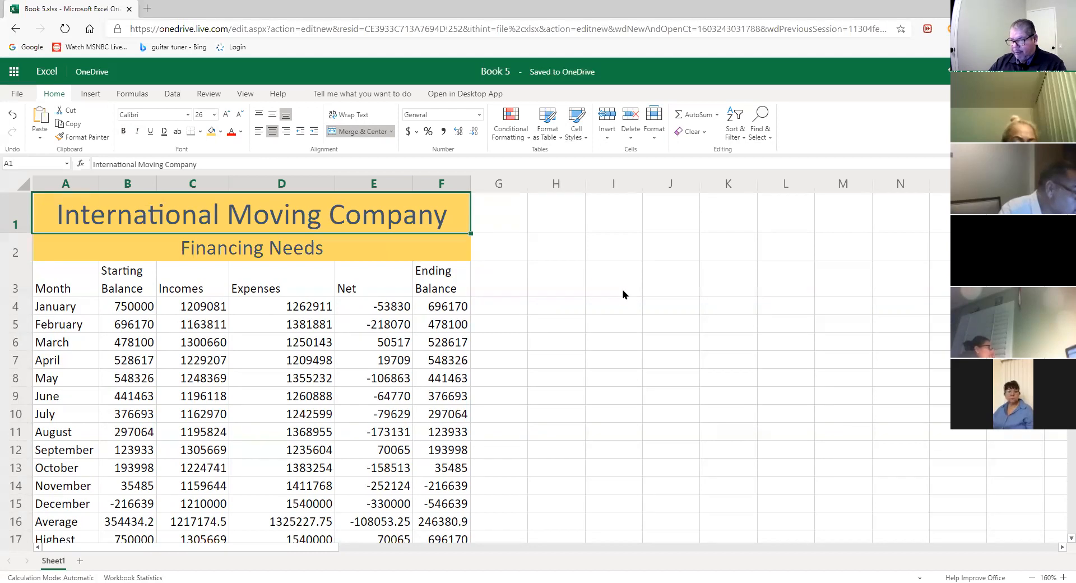
{"action": "left_click_drag", "start_coordinate": [361, 228], "coordinate": [345, 237]}
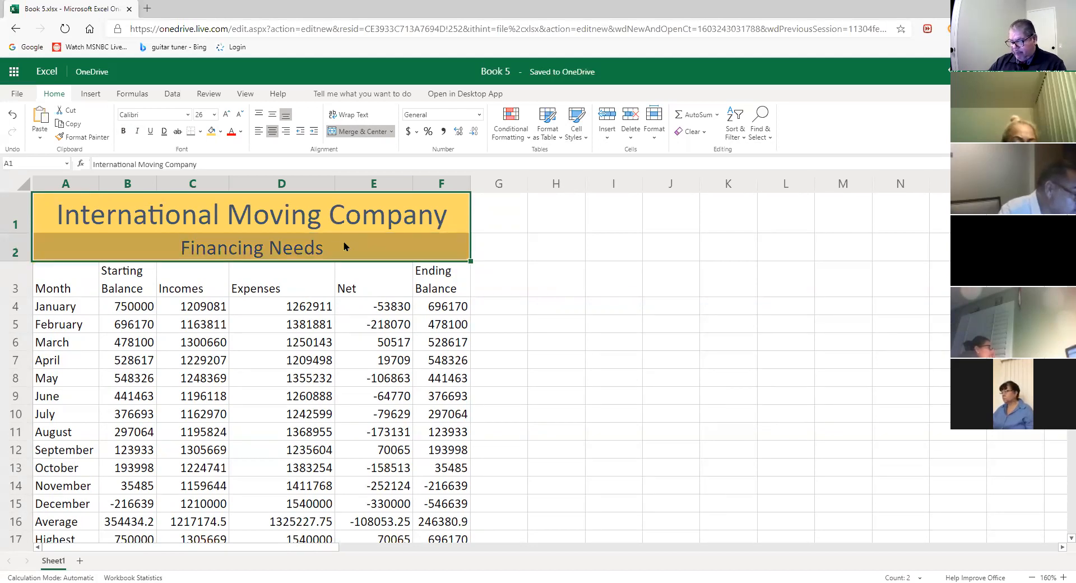
{"action": "left_click", "coordinate": [124, 134]}
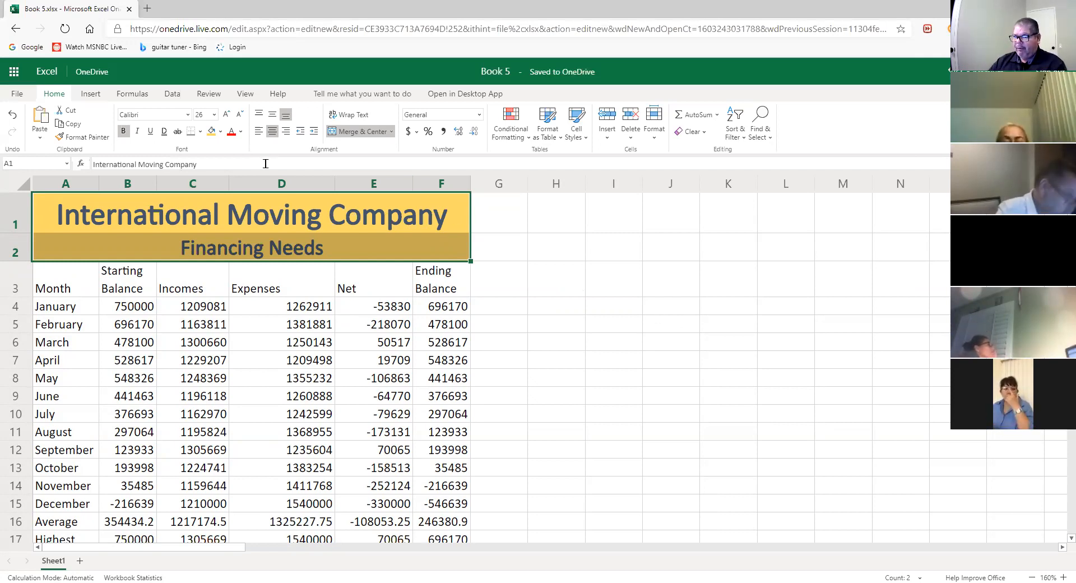
- Give the title block A1:F2 a Thick Outside Border
{"action": "left_click", "coordinate": [201, 131]}
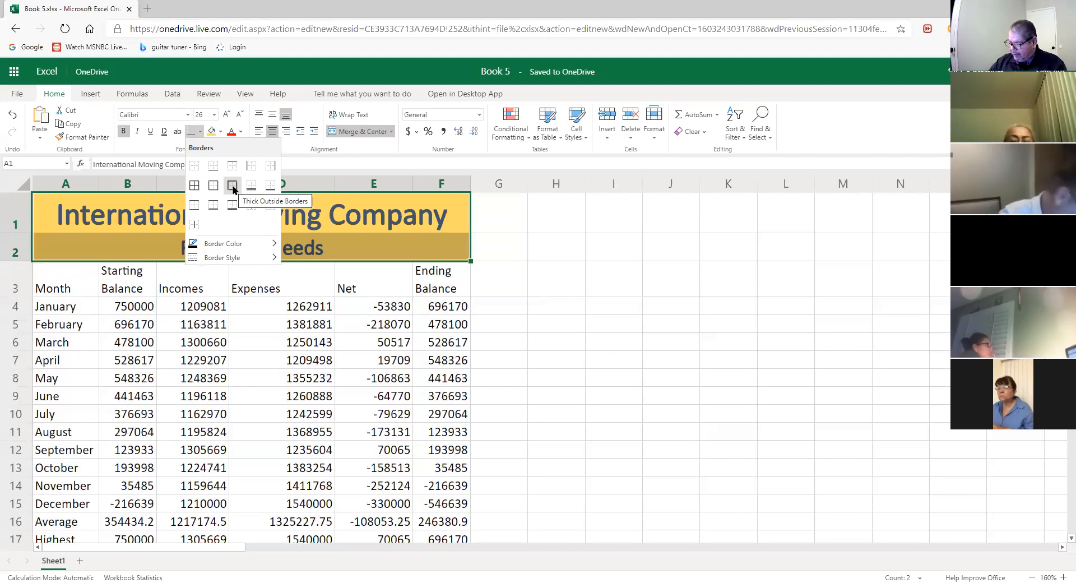
{"action": "left_click", "coordinate": [232, 185]}
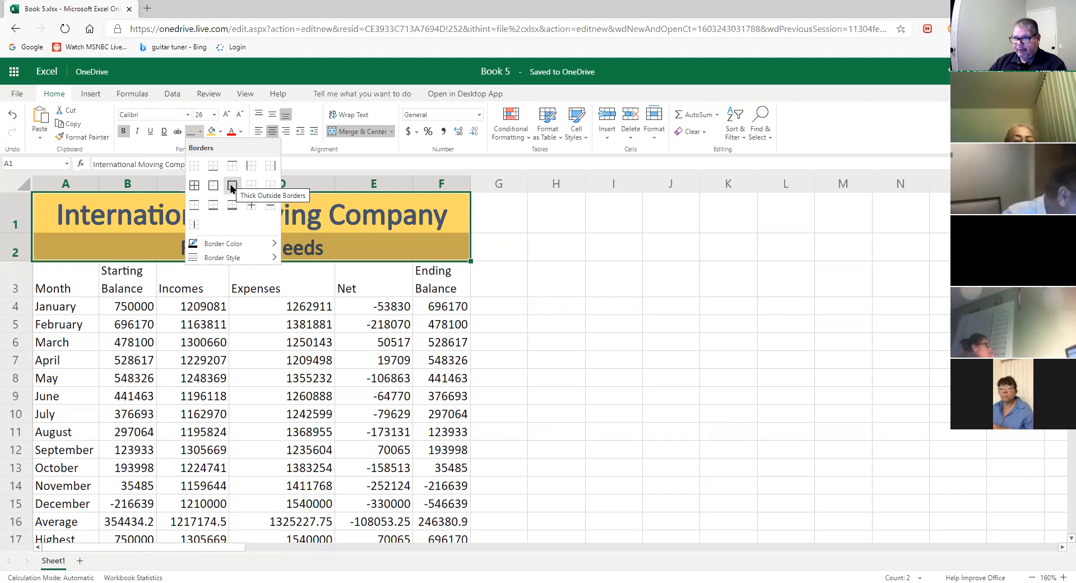
{"action": "left_click", "coordinate": [232, 185]}
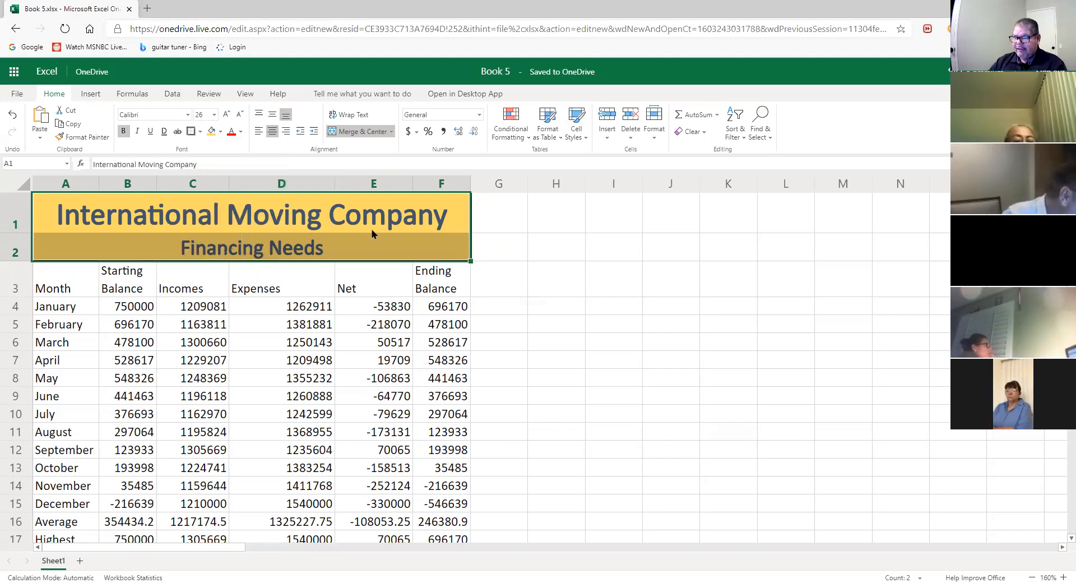
{"action": "left_click", "coordinate": [668, 274]}
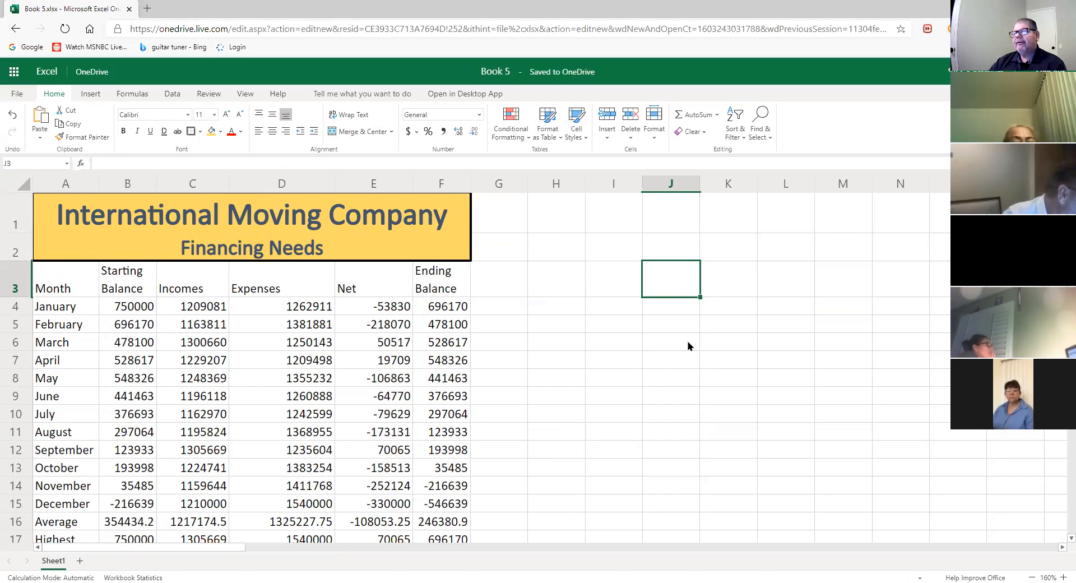
- Reselect both title rows and review the border options, leaving them unchanged
{"action": "left_click", "coordinate": [343, 249]}
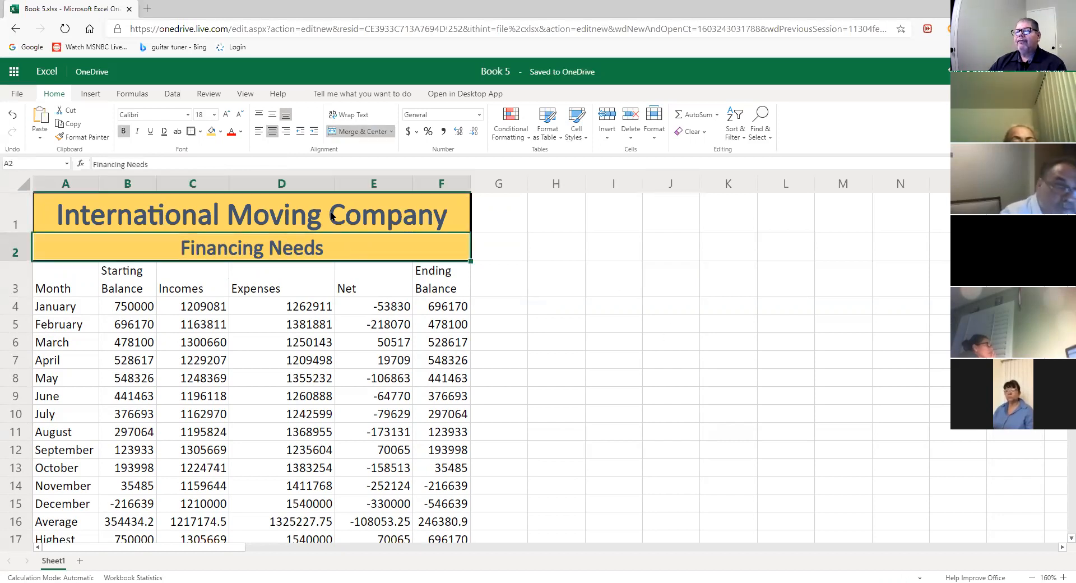
{"action": "left_click_drag", "start_coordinate": [290, 213], "coordinate": [286, 245]}
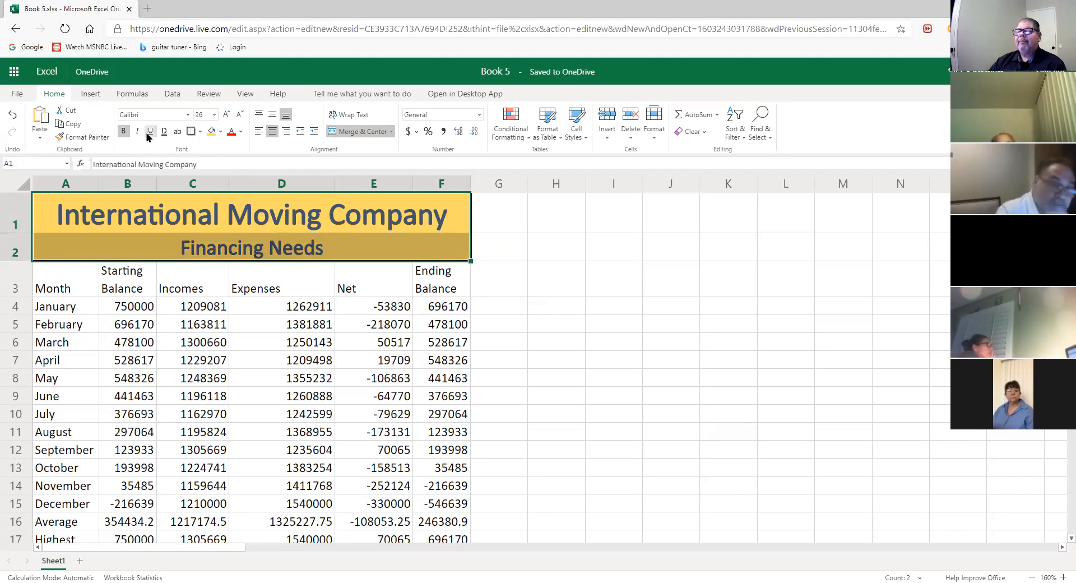
{"action": "left_click", "coordinate": [201, 131]}
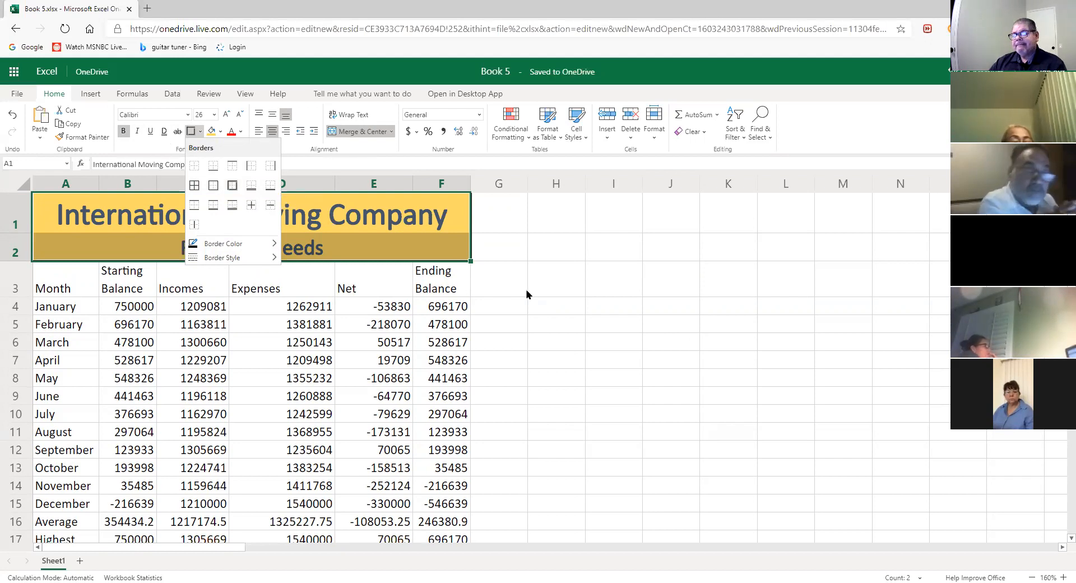
{"action": "key", "text": "Escape"}
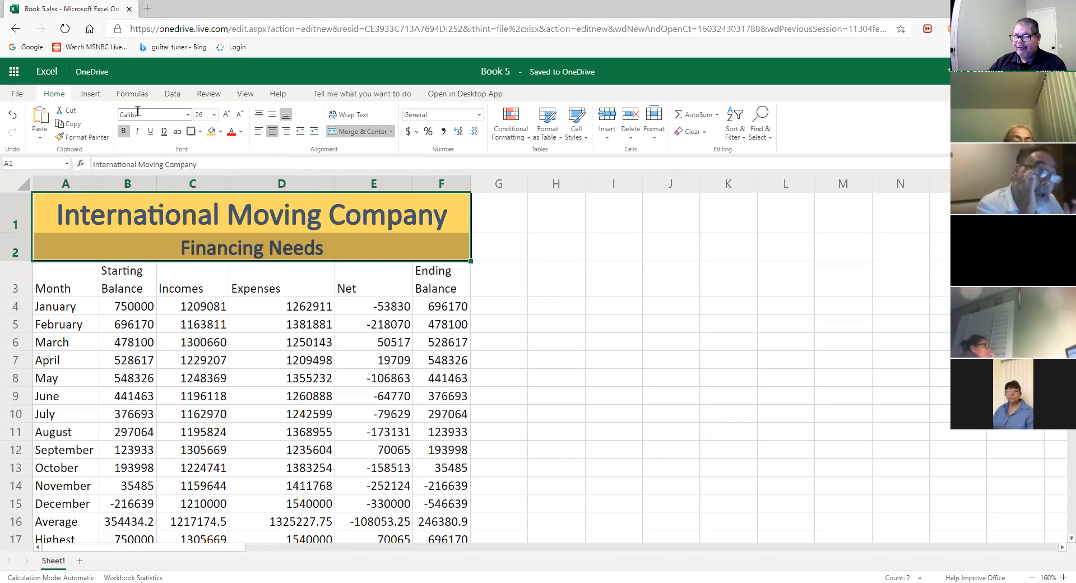
{"action": "left_click", "coordinate": [189, 115]}
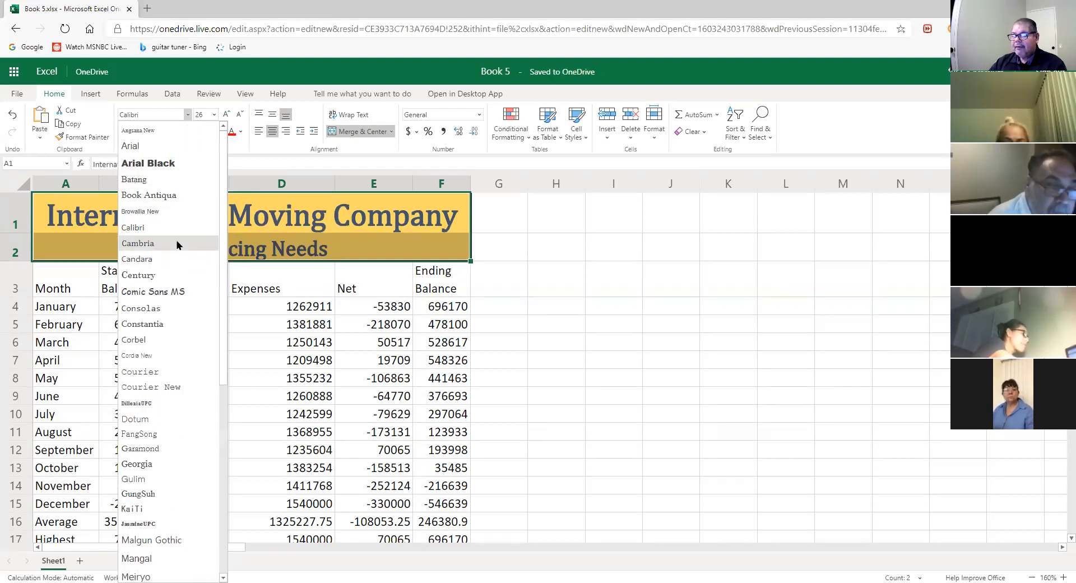
{"action": "left_click", "coordinate": [178, 245]}
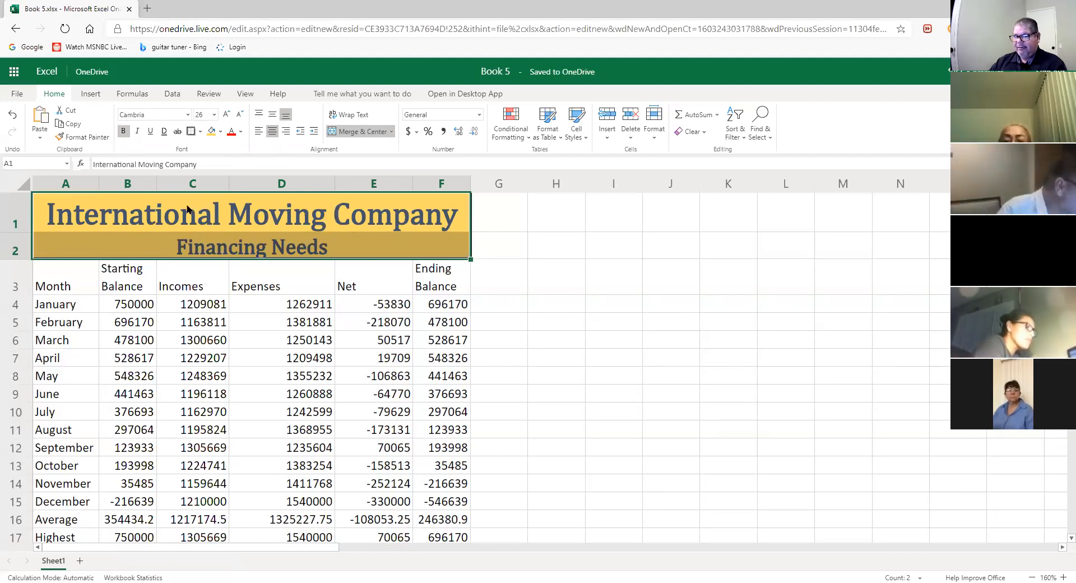
{"action": "left_click", "coordinate": [188, 115]}
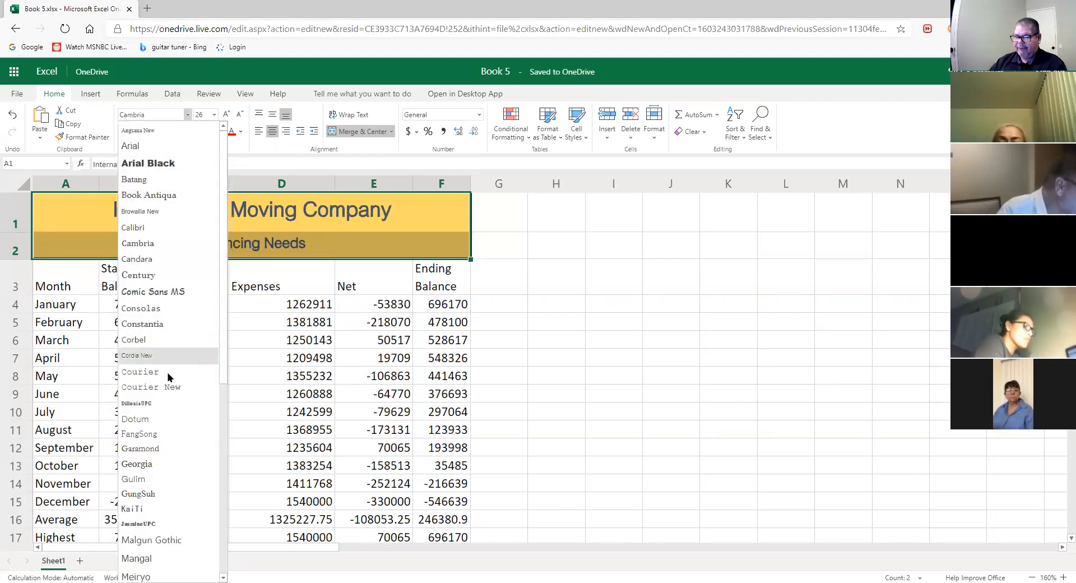
{"action": "scroll", "coordinate": [166, 457], "scroll_direction": "down", "scroll_amount": 1}
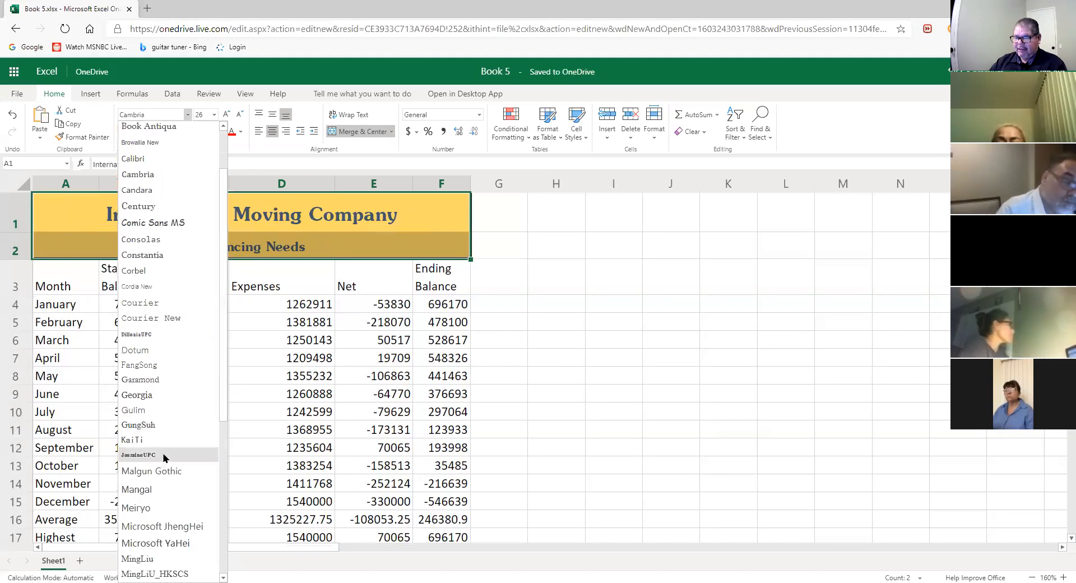
{"action": "left_click", "coordinate": [171, 161]}
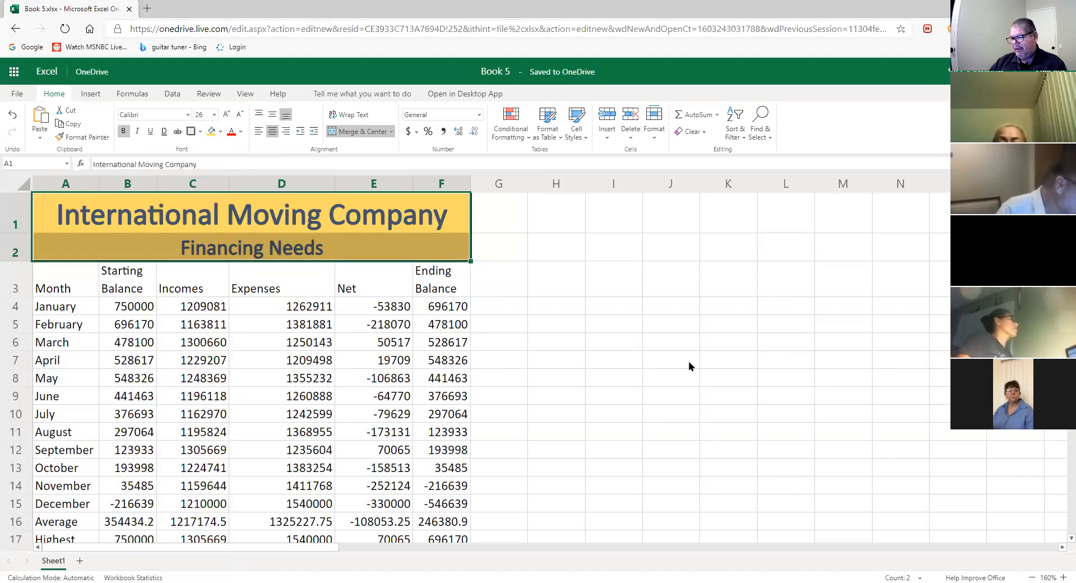
{"action": "left_click", "coordinate": [660, 343]}
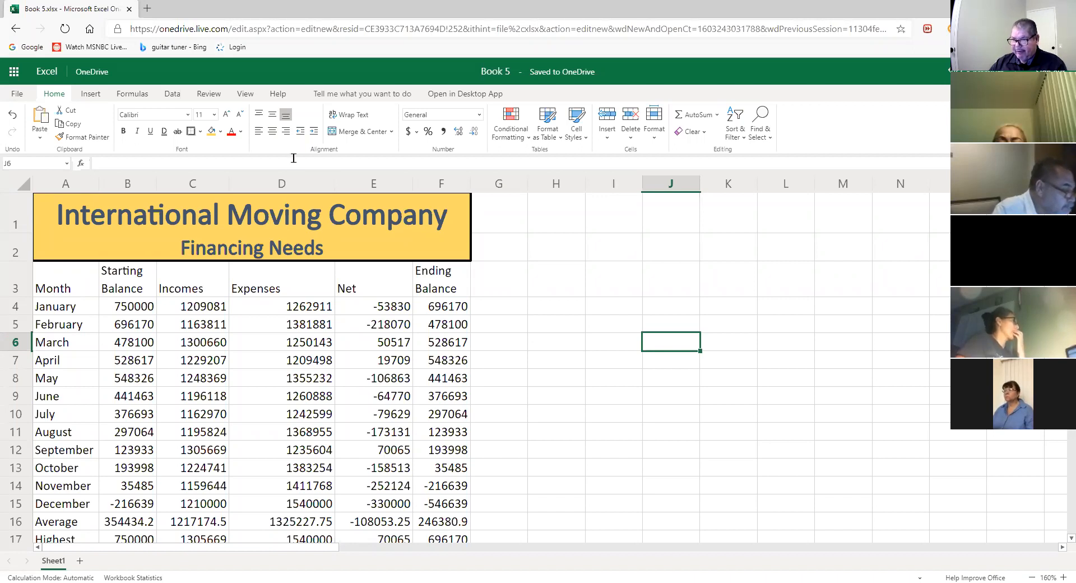
{"action": "left_click", "coordinate": [312, 218]}
{"action": "left_click", "coordinate": [314, 252]}
{"action": "left_click", "coordinate": [312, 218]}
{"action": "left_click", "coordinate": [312, 247]}
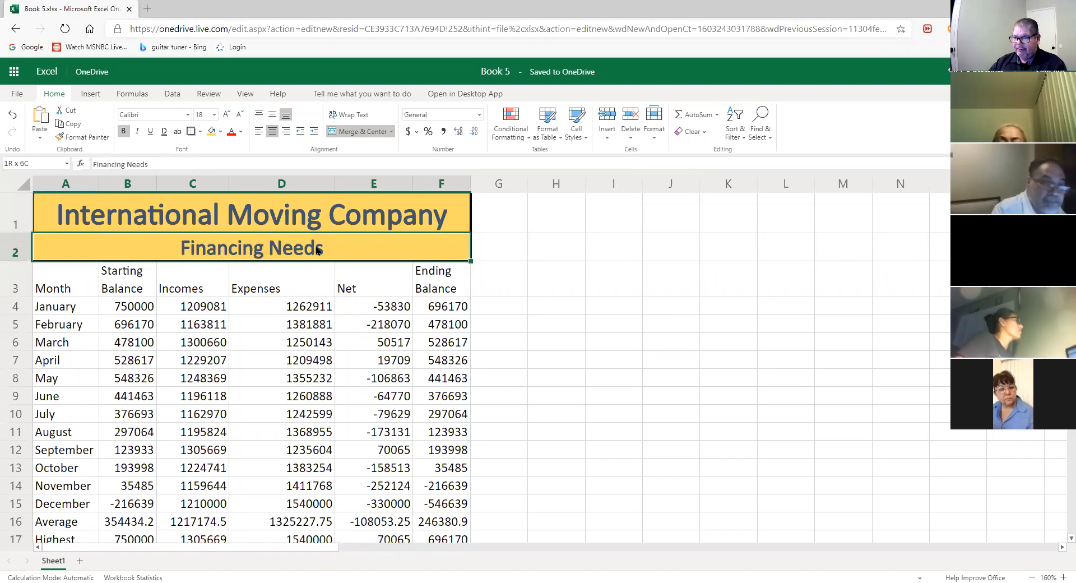
{"action": "left_click", "coordinate": [554, 247]}
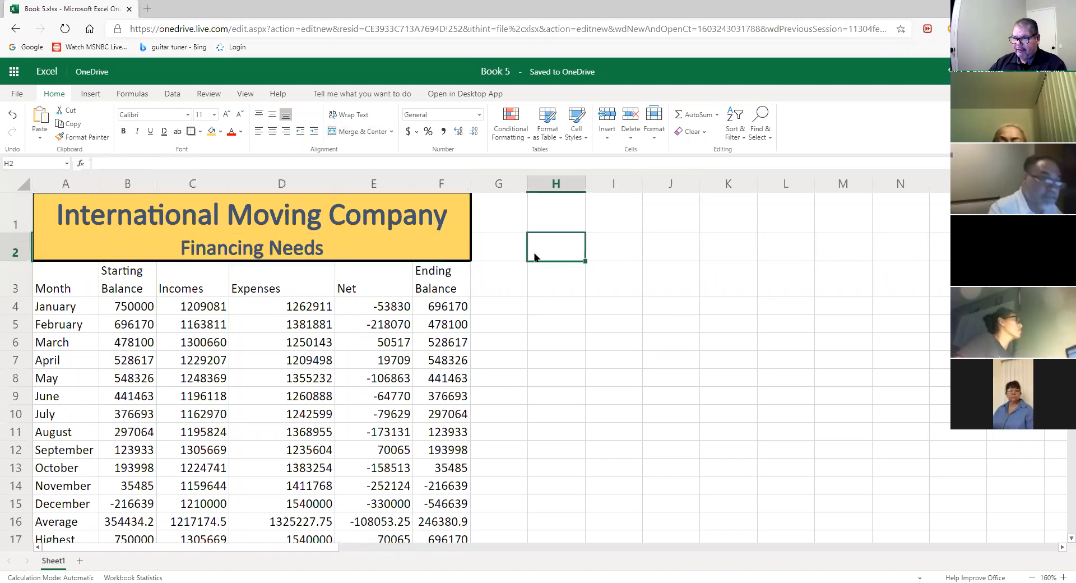
{"action": "left_click_drag", "start_coordinate": [359, 218], "coordinate": [345, 239]}
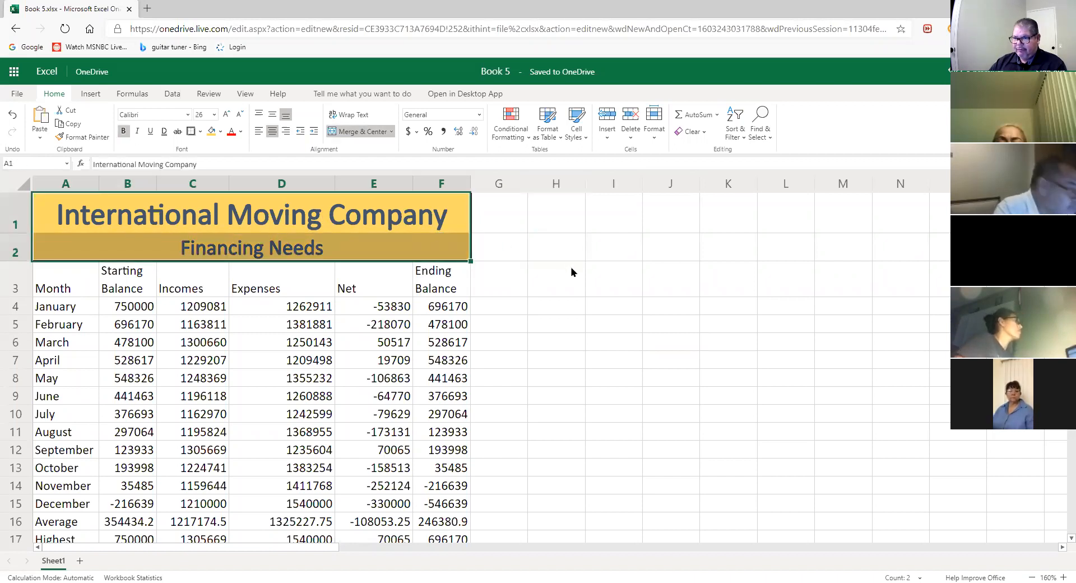
{"action": "left_click", "coordinate": [611, 307]}
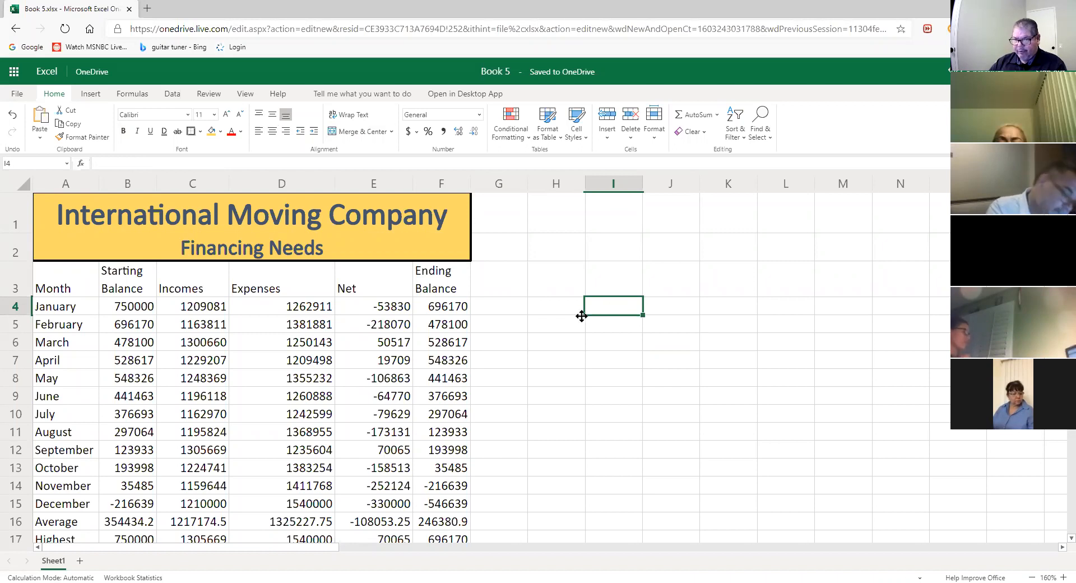
- Centre the row 3 column headers A3:F3 and give them the Heading 2 cell style
{"action": "left_click_drag", "start_coordinate": [70, 288], "coordinate": [468, 288]}
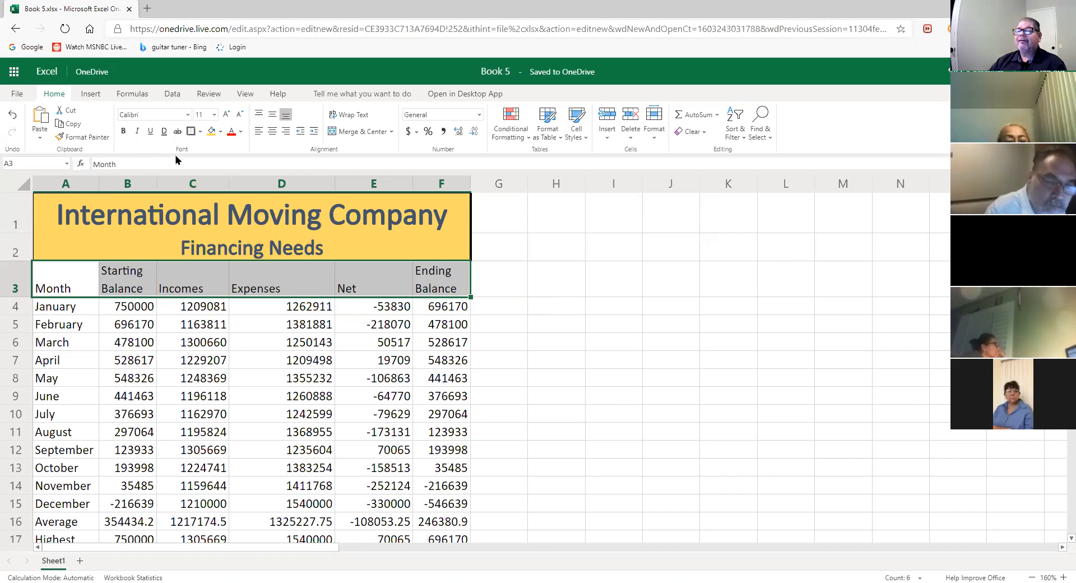
{"action": "left_click", "coordinate": [271, 131]}
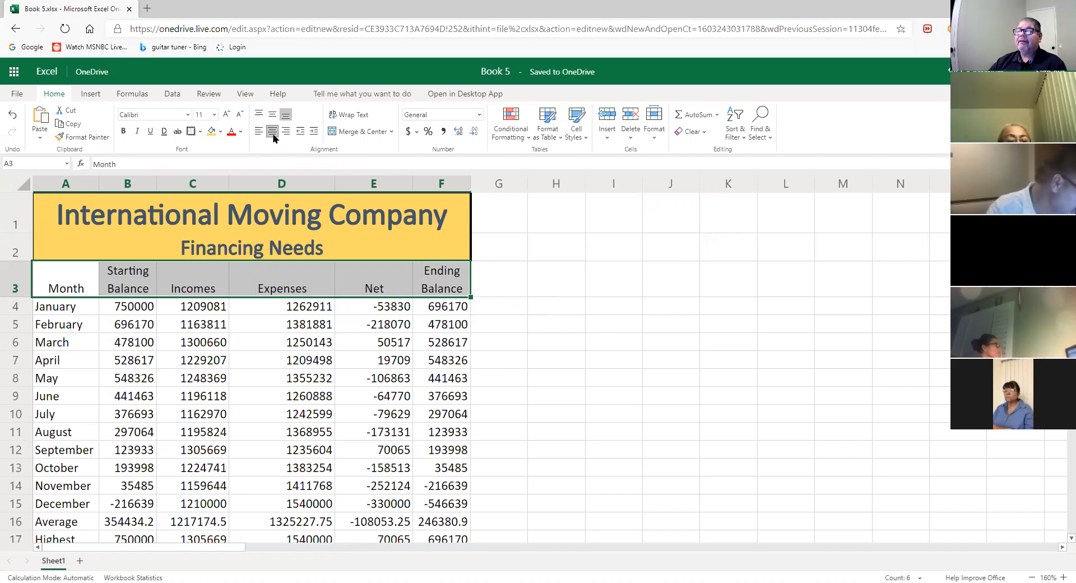
{"action": "left_click", "coordinate": [586, 142]}
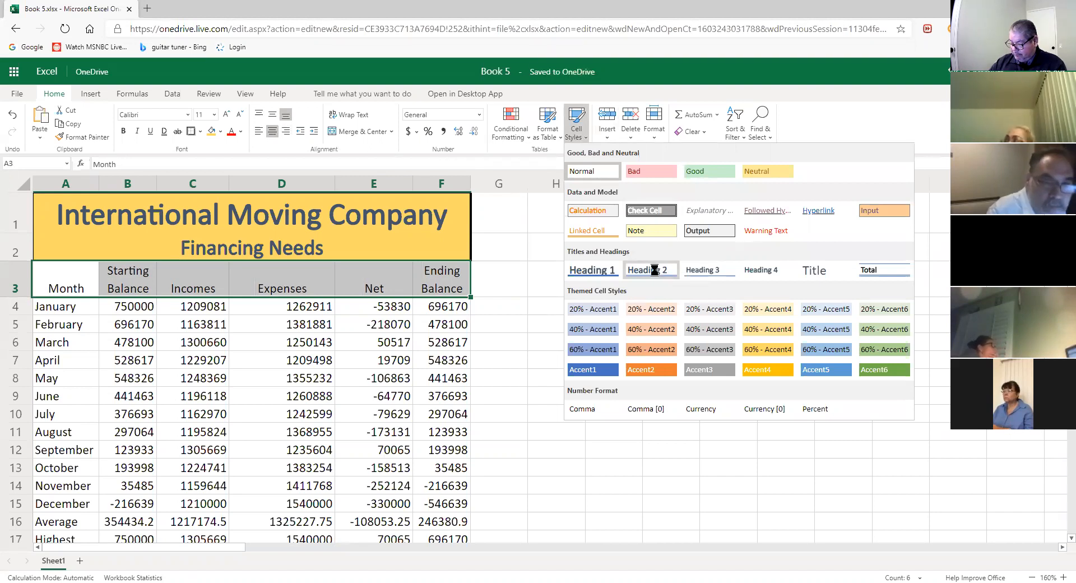
{"action": "left_click", "coordinate": [647, 271]}
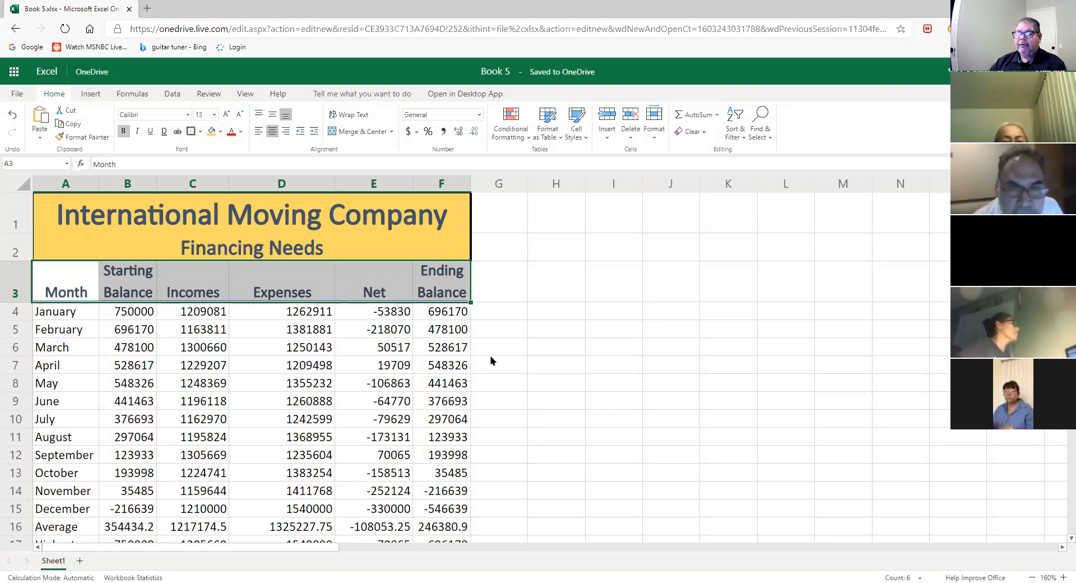
- Make the Average, Highest and Lowest labels in A16:A18 bold and italic
{"action": "left_click", "coordinate": [560, 368]}
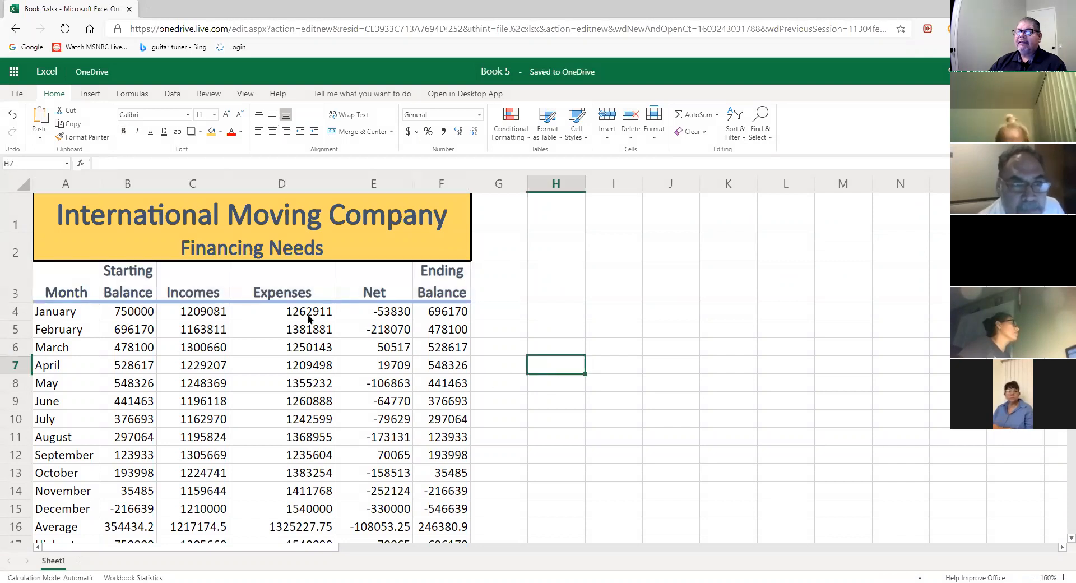
{"action": "scroll", "coordinate": [262, 383], "scroll_direction": "down", "scroll_amount": 1}
{"action": "left_click_drag", "start_coordinate": [73, 475], "coordinate": [76, 510]}
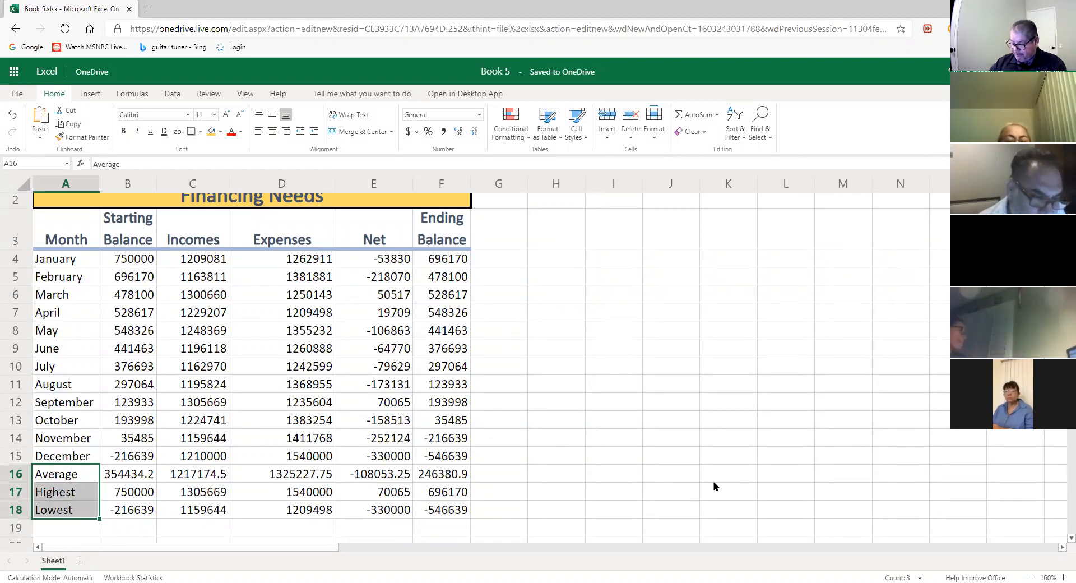
{"action": "left_click", "coordinate": [79, 475]}
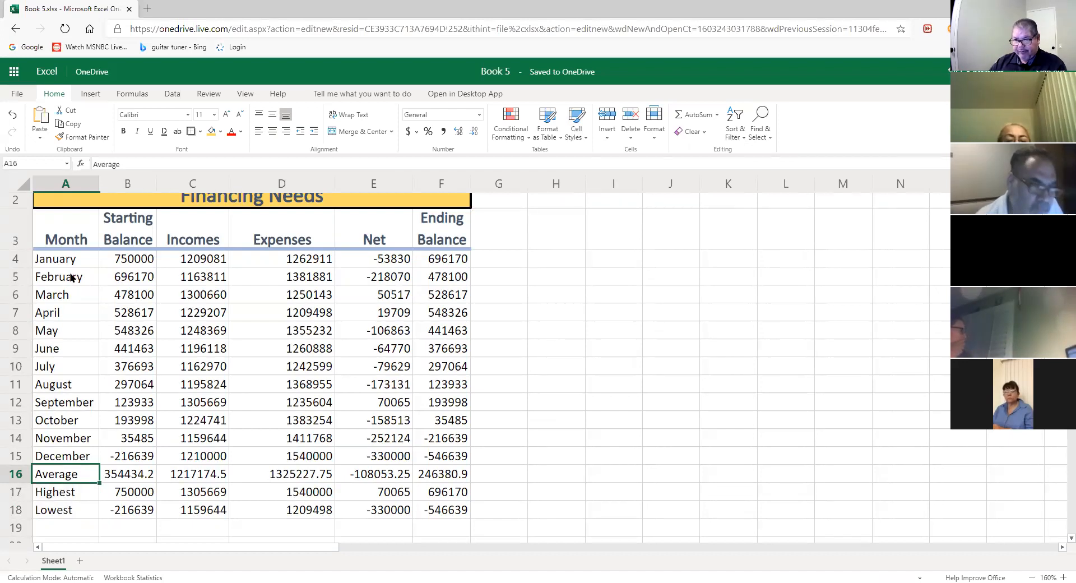
{"action": "left_click_drag", "start_coordinate": [71, 258], "coordinate": [63, 286]}
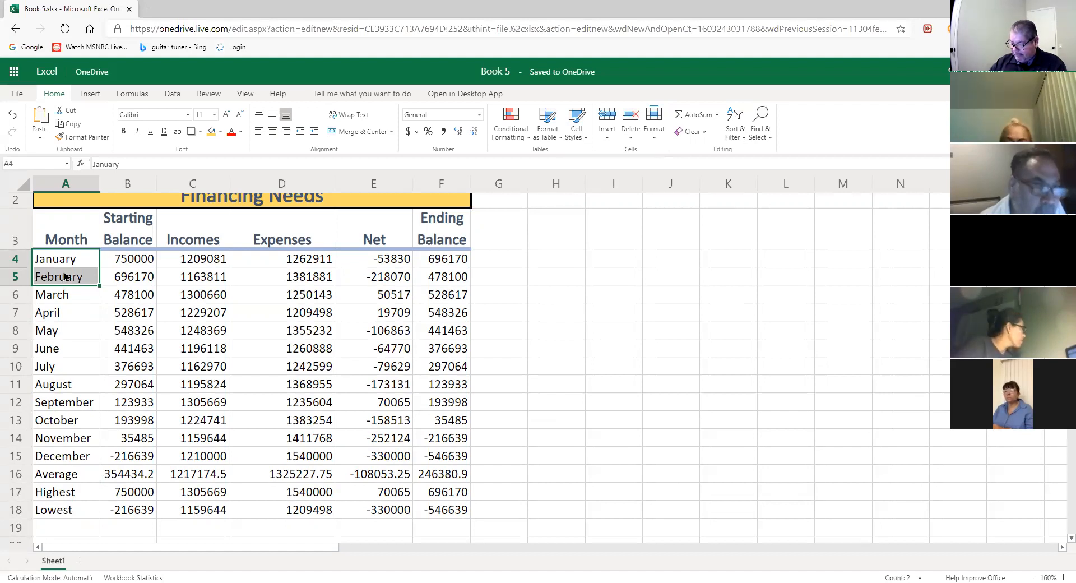
{"action": "left_click_drag", "start_coordinate": [59, 476], "coordinate": [65, 515]}
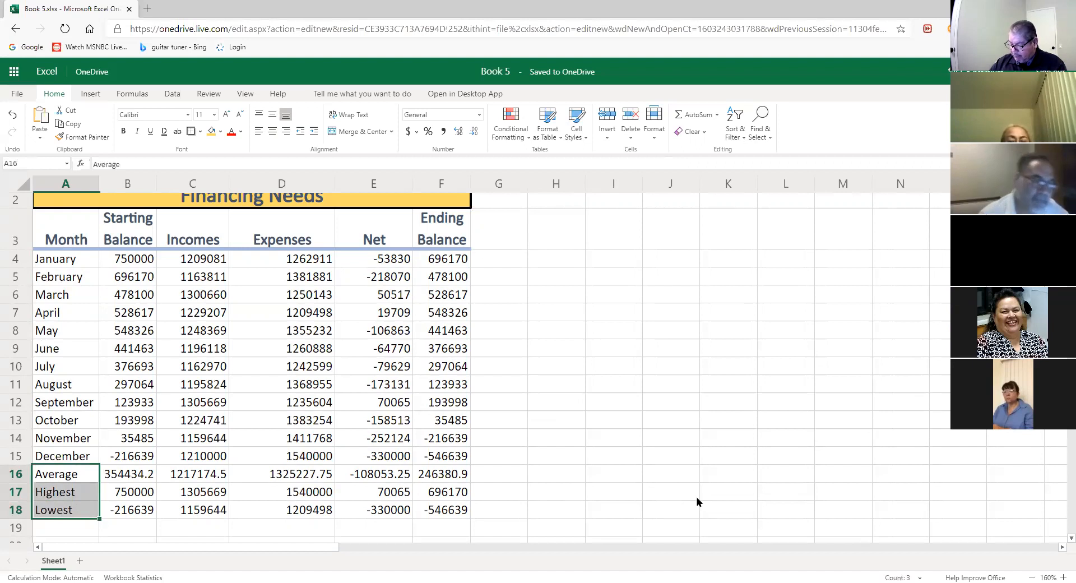
{"action": "left_click", "coordinate": [124, 130]}
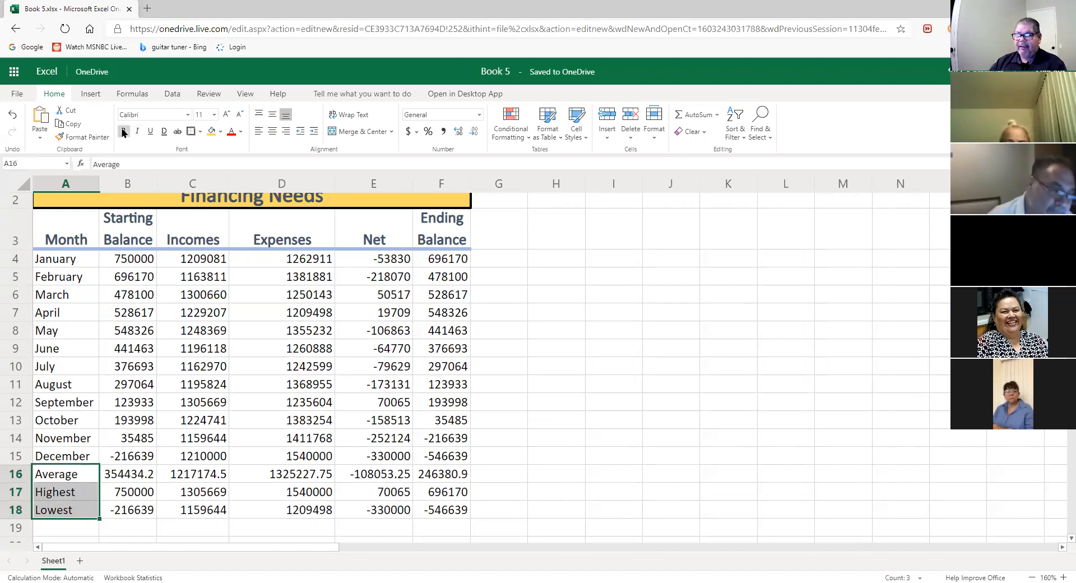
{"action": "left_click", "coordinate": [139, 135]}
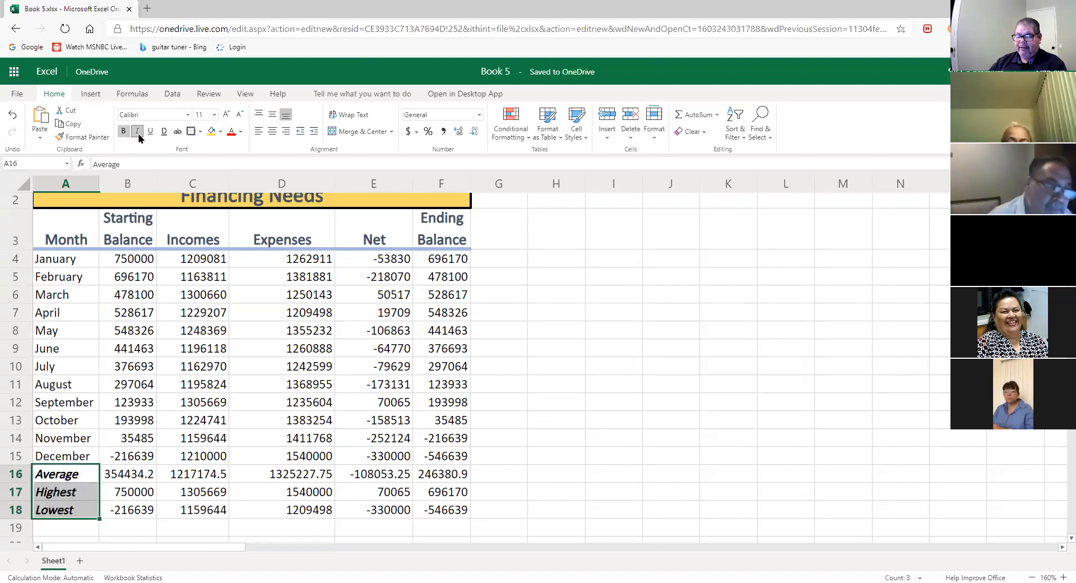
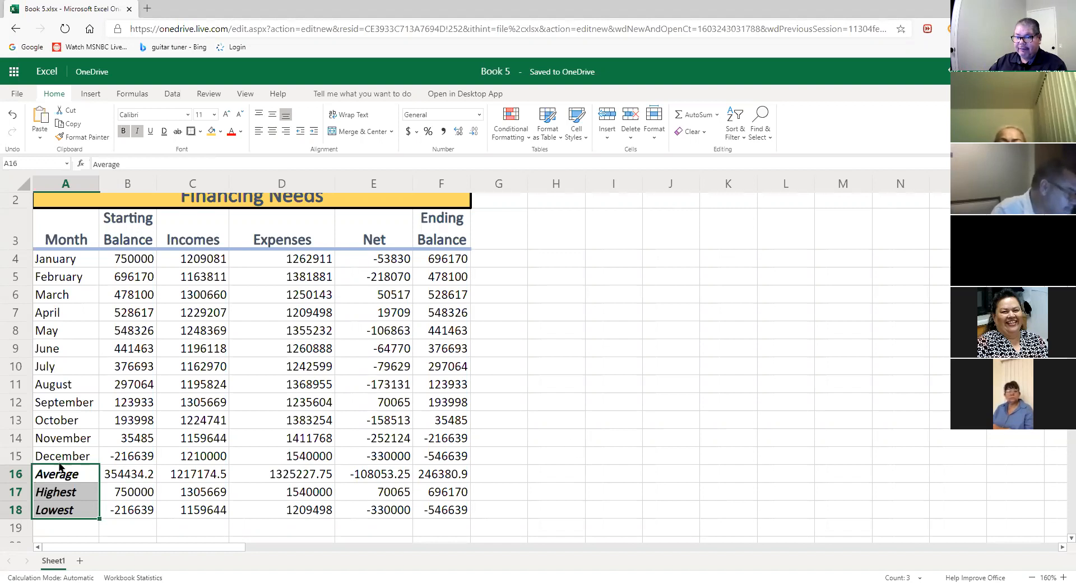
- Apply Thick Outside Borders to the summary range A16:F18
{"action": "left_click_drag", "start_coordinate": [59, 474], "coordinate": [437, 517]}
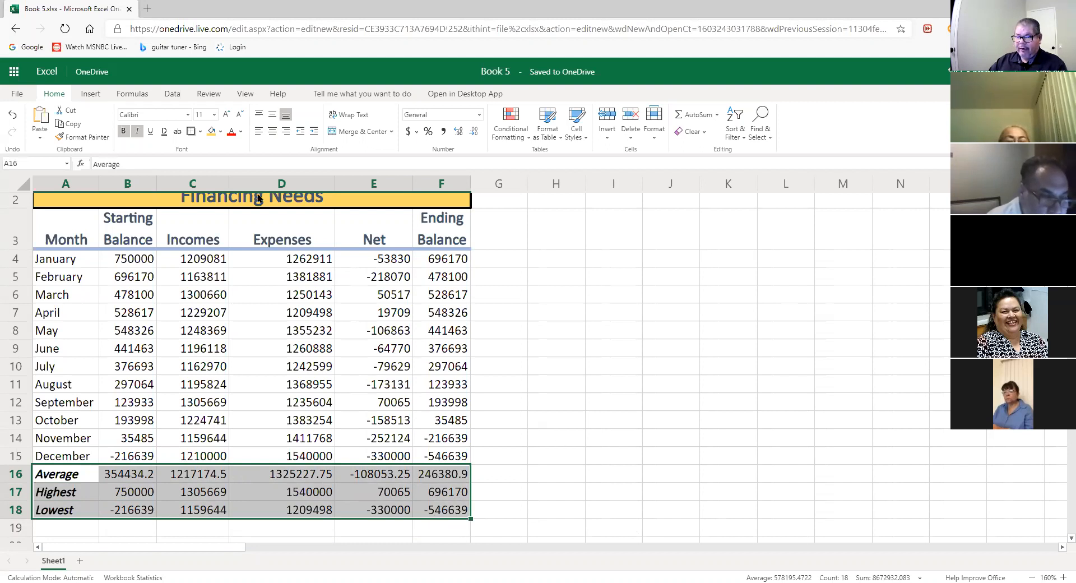
{"action": "left_click", "coordinate": [200, 132]}
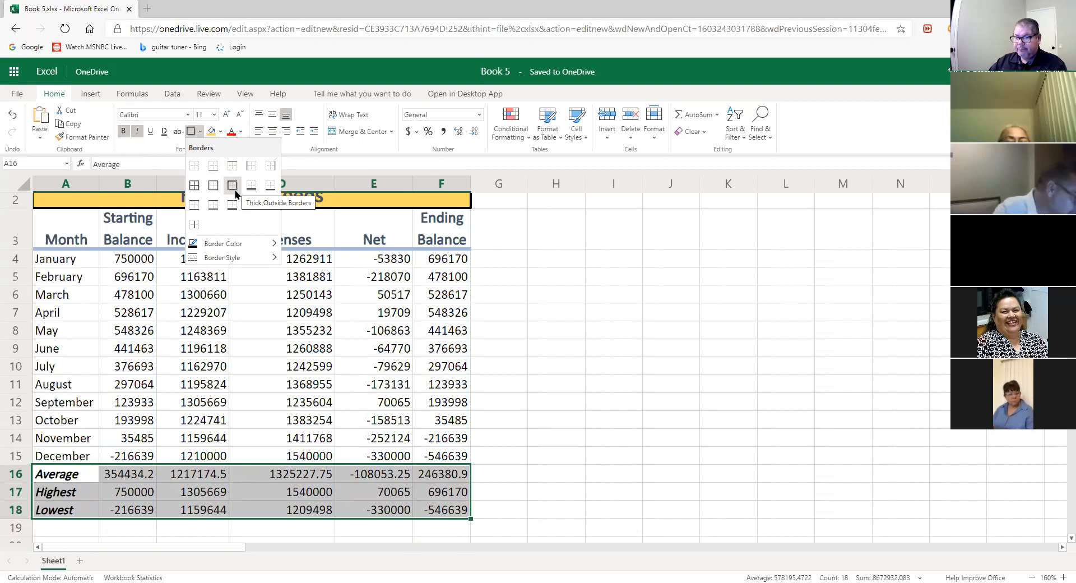
{"action": "left_click", "coordinate": [235, 194]}
{"action": "left_click", "coordinate": [599, 468]}
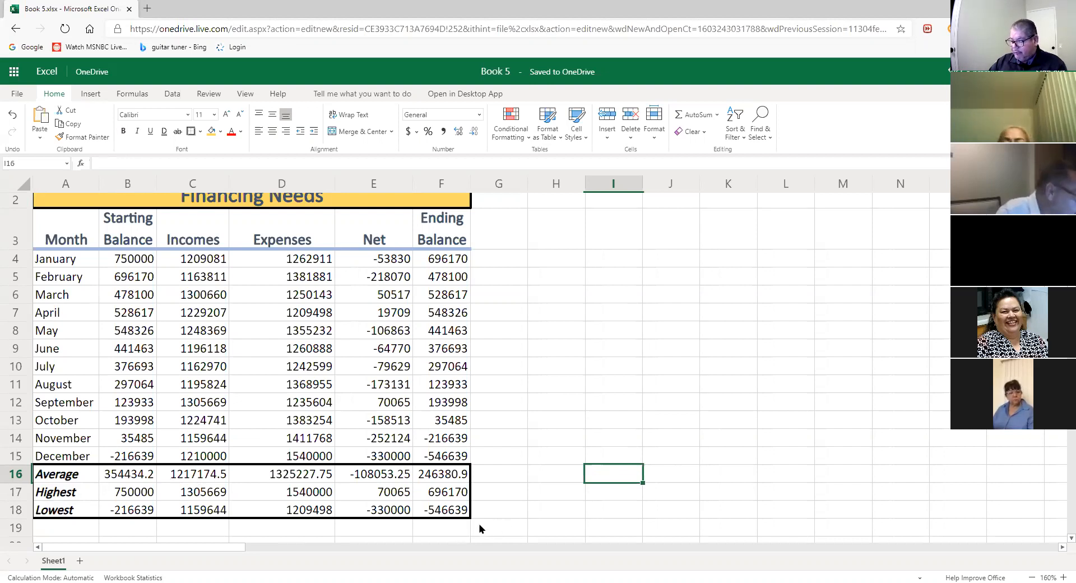
{"action": "left_click", "coordinate": [449, 512]}
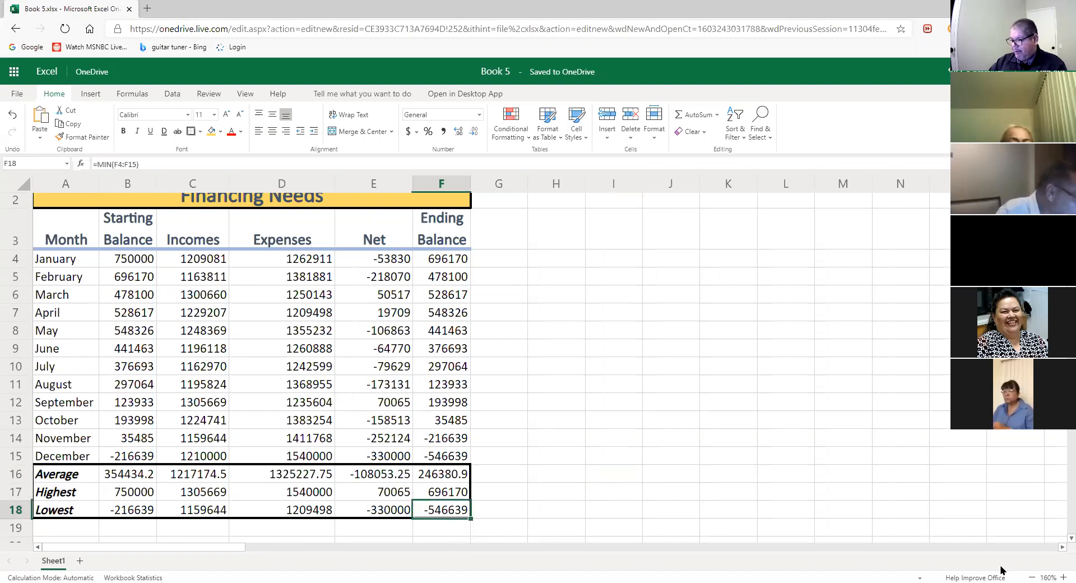
- Fill cell F18, the -546639 lowest ending balance, with yellow-orange
{"action": "left_click", "coordinate": [1061, 577]}
{"action": "left_click", "coordinate": [1062, 577]}
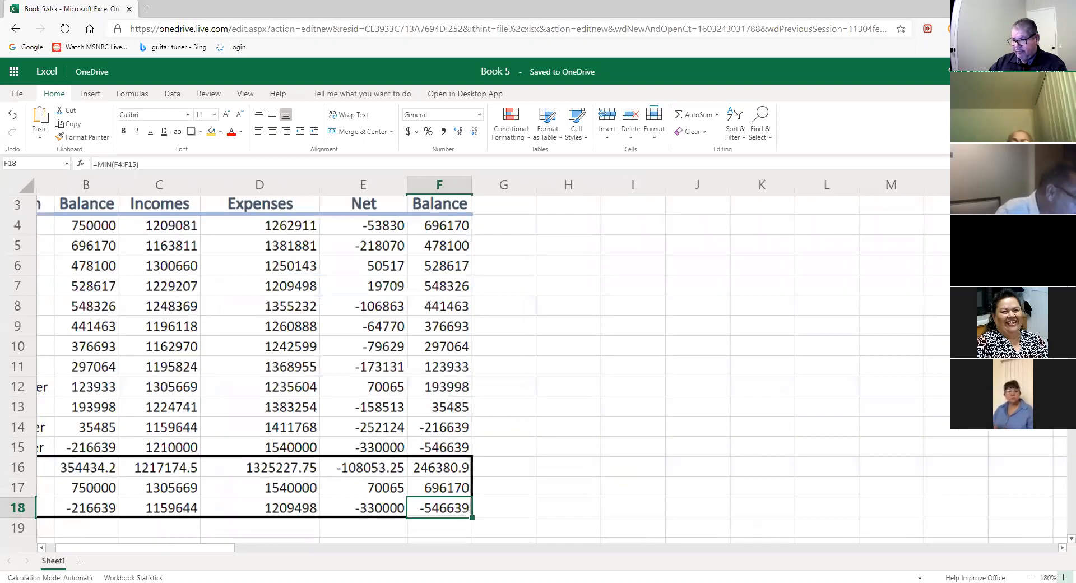
{"action": "left_click", "coordinate": [1062, 577]}
{"action": "left_click_drag", "start_coordinate": [224, 547], "coordinate": [167, 545]}
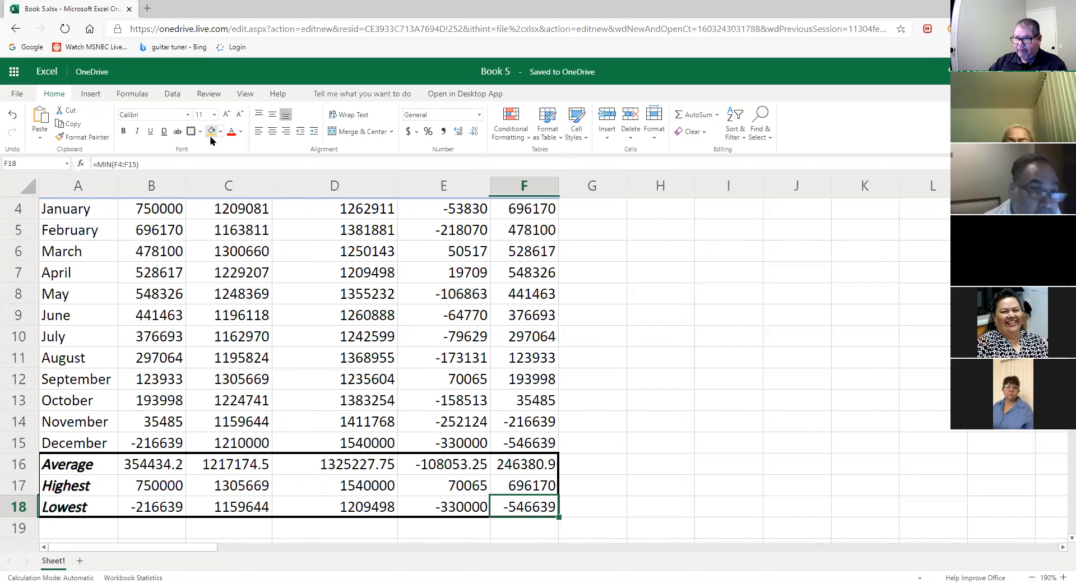
{"action": "left_click", "coordinate": [210, 132]}
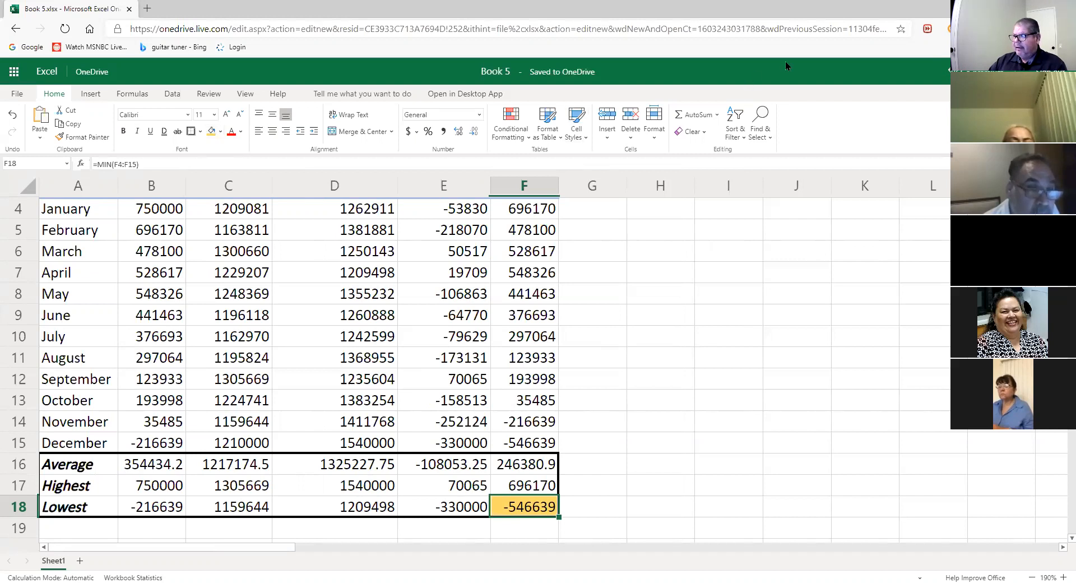
{"action": "mouse_move", "coordinate": [215, 152]}
{"action": "left_mouse_down"}
{"action": "mouse_move", "coordinate": [227, 130]}
{"action": "mouse_move", "coordinate": [216, 114]}
{"action": "mouse_move", "coordinate": [199, 134]}
{"action": "mouse_move", "coordinate": [218, 157]}
{"action": "left_mouse_up"}
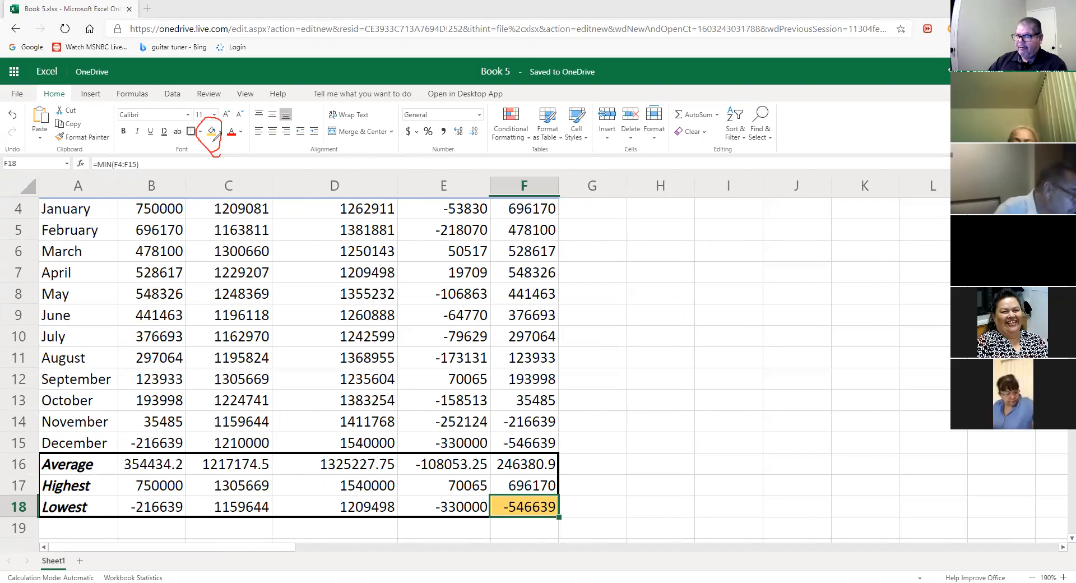
{"action": "left_click_drag", "start_coordinate": [216, 150], "coordinate": [497, 476]}
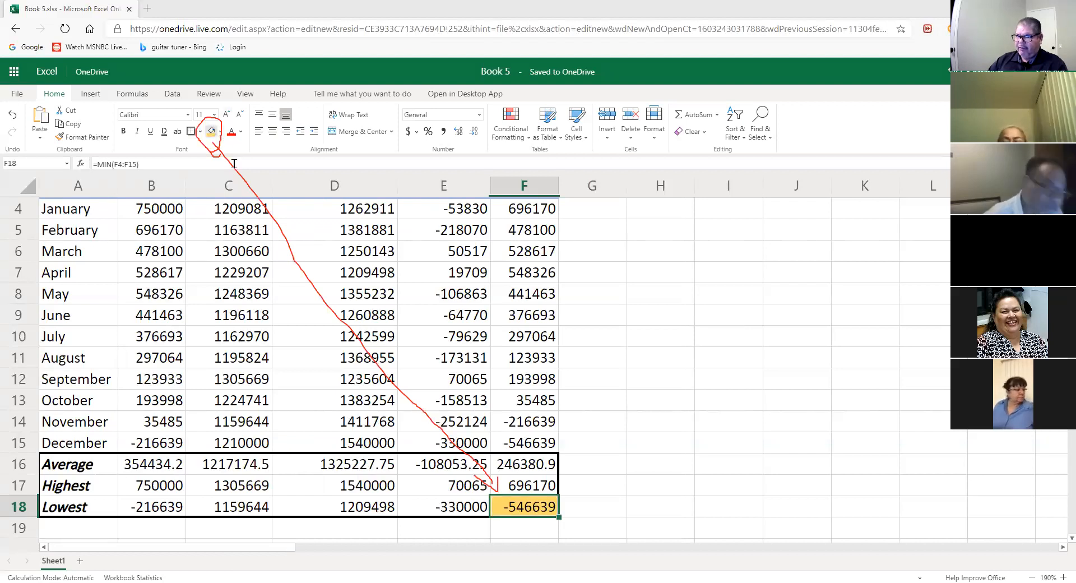
{"action": "left_click", "coordinate": [220, 131]}
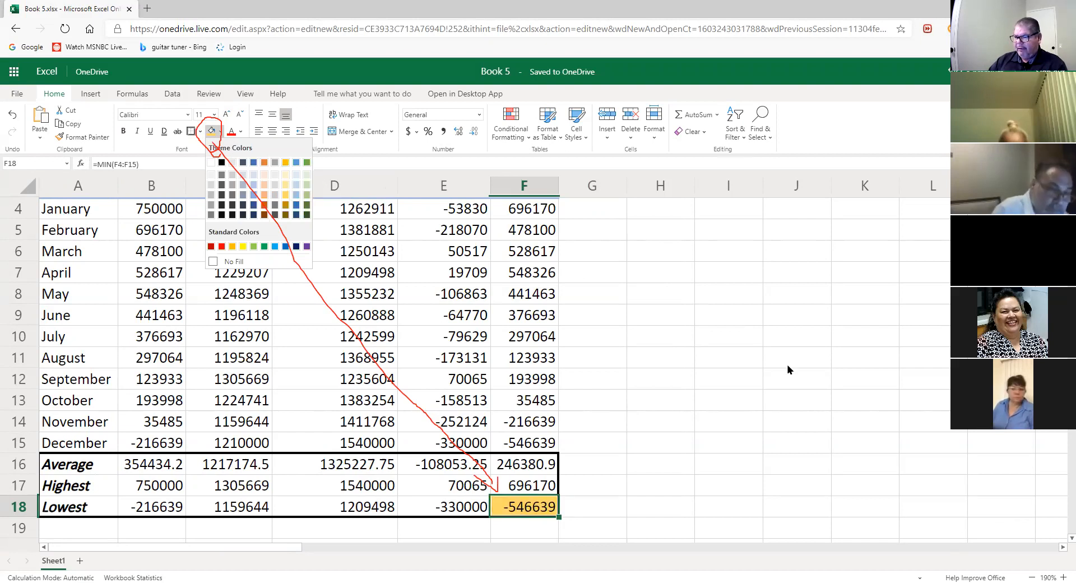
{"action": "key", "text": "Escape"}
{"action": "scroll", "coordinate": [737, 398], "scroll_direction": "up", "scroll_amount": 3}
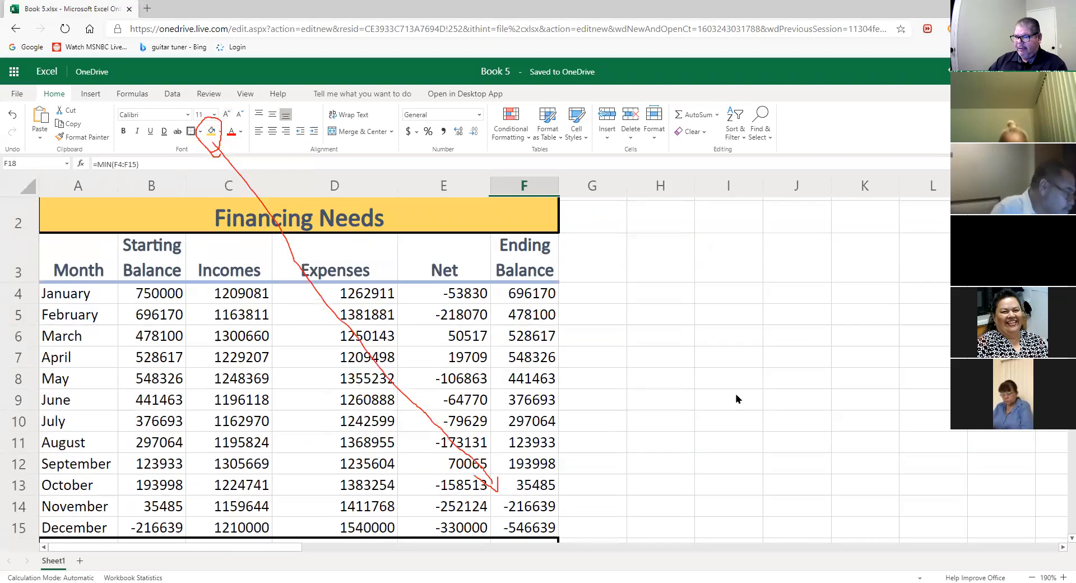
{"action": "scroll", "coordinate": [639, 317], "scroll_direction": "down", "scroll_amount": 3}
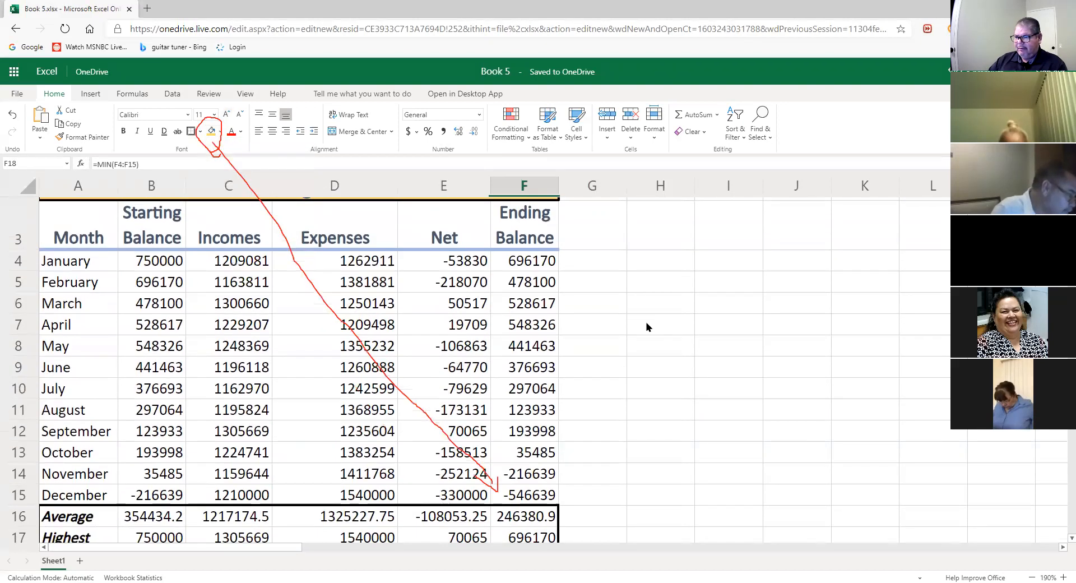
{"action": "left_click", "coordinate": [1032, 574]}
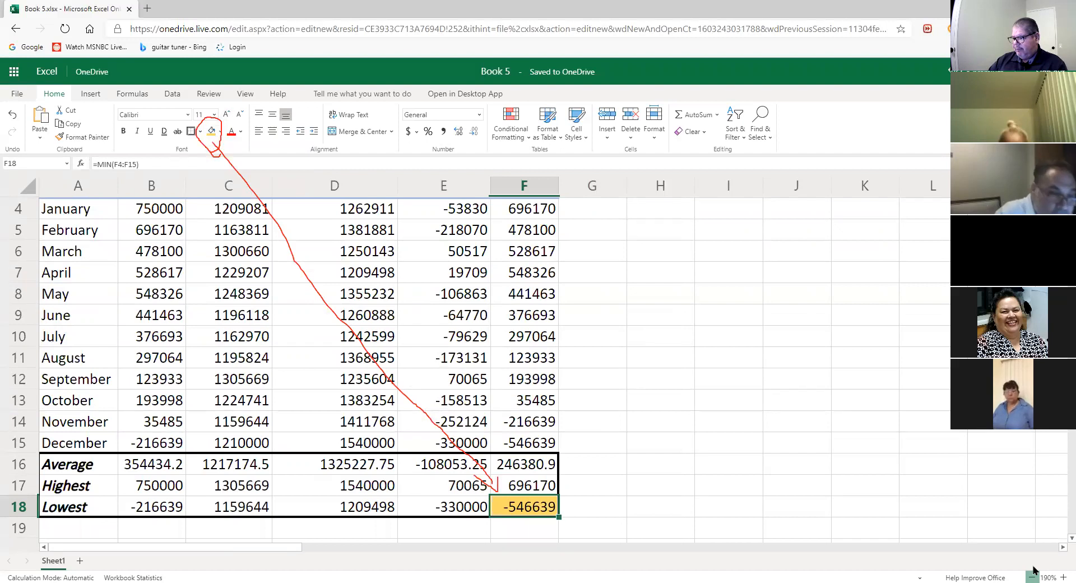
{"action": "left_click", "coordinate": [1031, 574]}
{"action": "left_click", "coordinate": [1032, 576]}
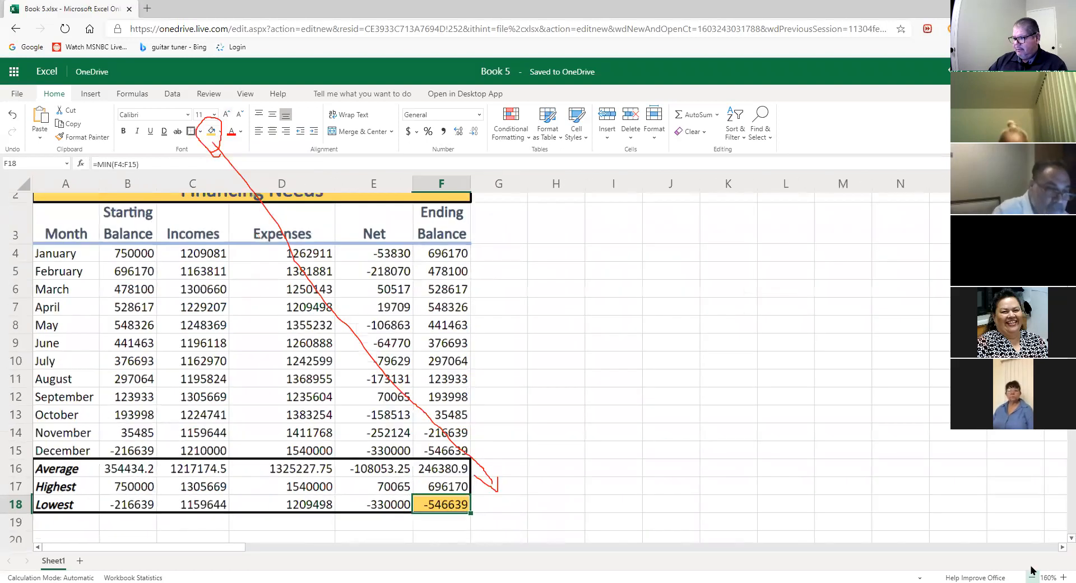
{"action": "left_click", "coordinate": [1031, 576]}
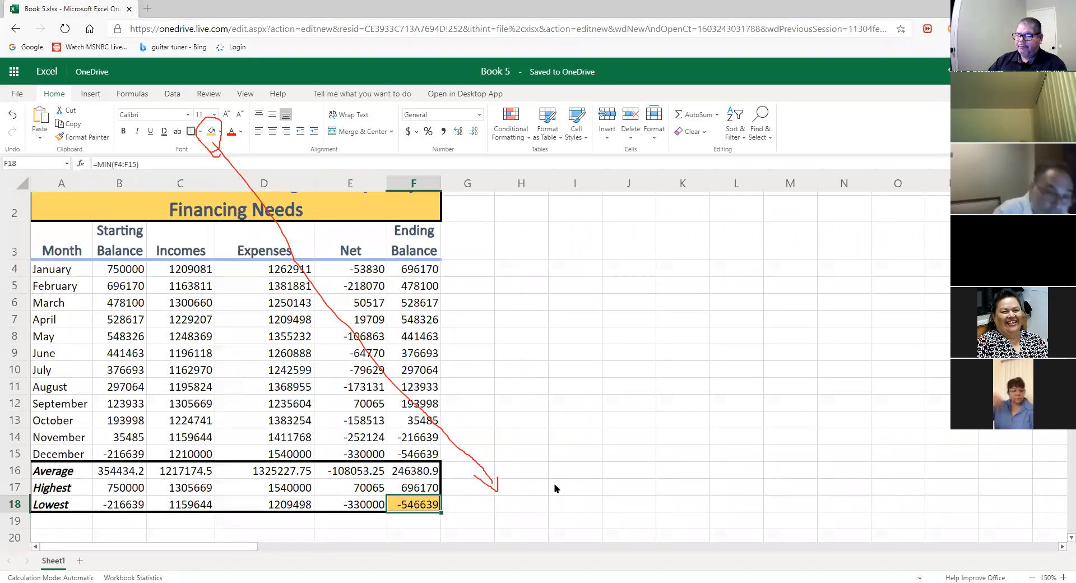
{"action": "scroll", "coordinate": [570, 398], "scroll_direction": "up", "scroll_amount": 1}
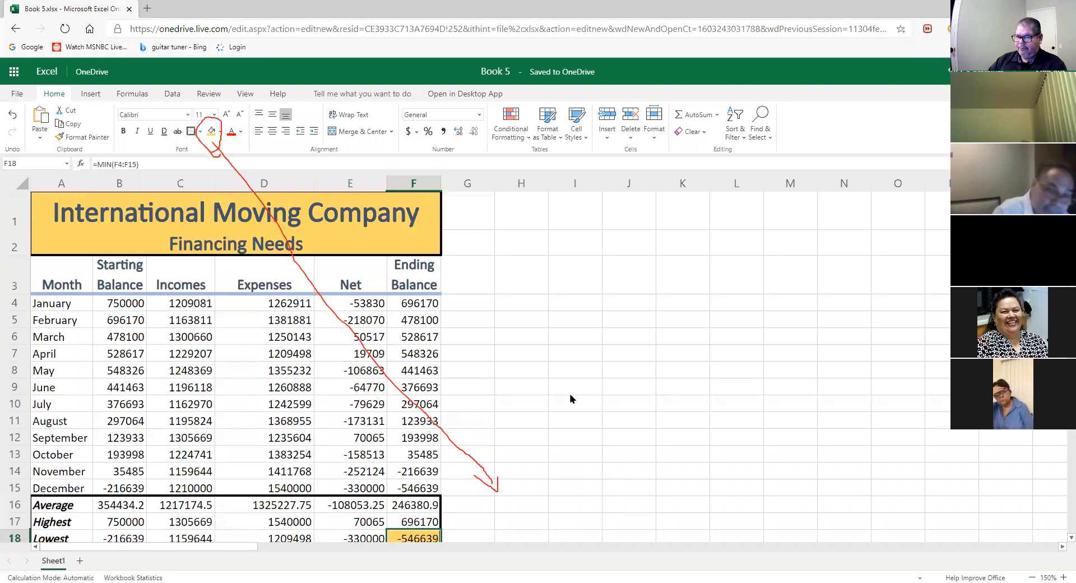
{"action": "scroll", "coordinate": [571, 398], "scroll_direction": "down", "scroll_amount": 1}
{"action": "scroll", "coordinate": [571, 399], "scroll_direction": "up", "scroll_amount": 1}
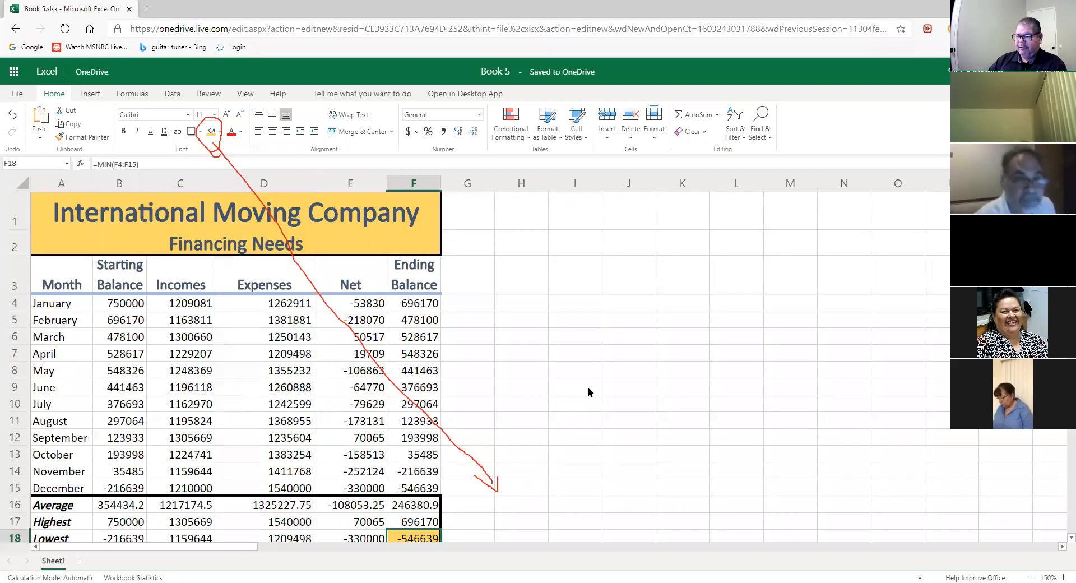
{"action": "scroll", "coordinate": [555, 363], "scroll_direction": "down", "scroll_amount": 1}
{"action": "scroll", "coordinate": [567, 362], "scroll_direction": "up", "scroll_amount": 1}
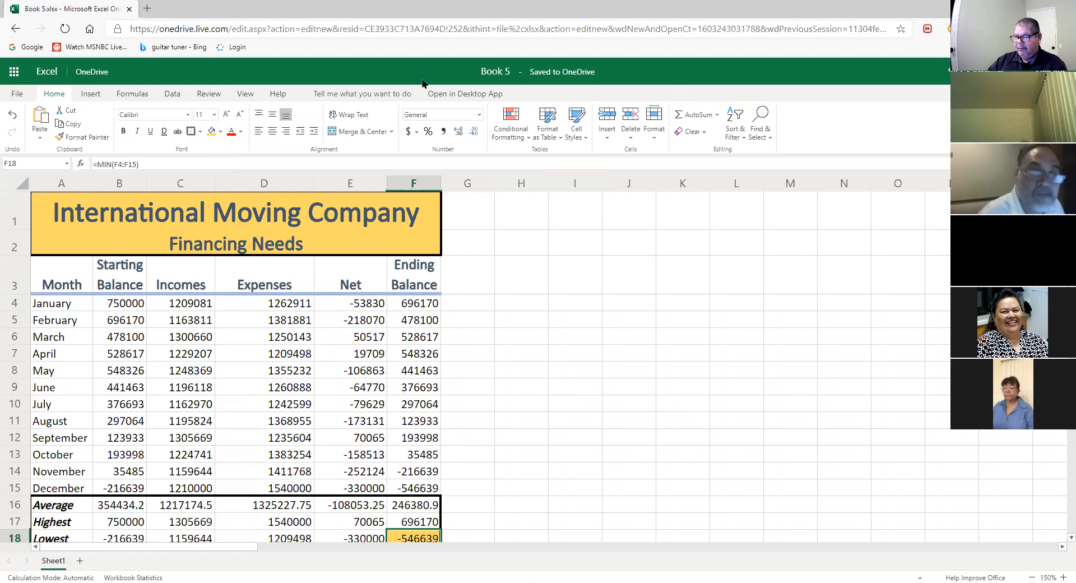
{"action": "left_click", "coordinate": [562, 405]}
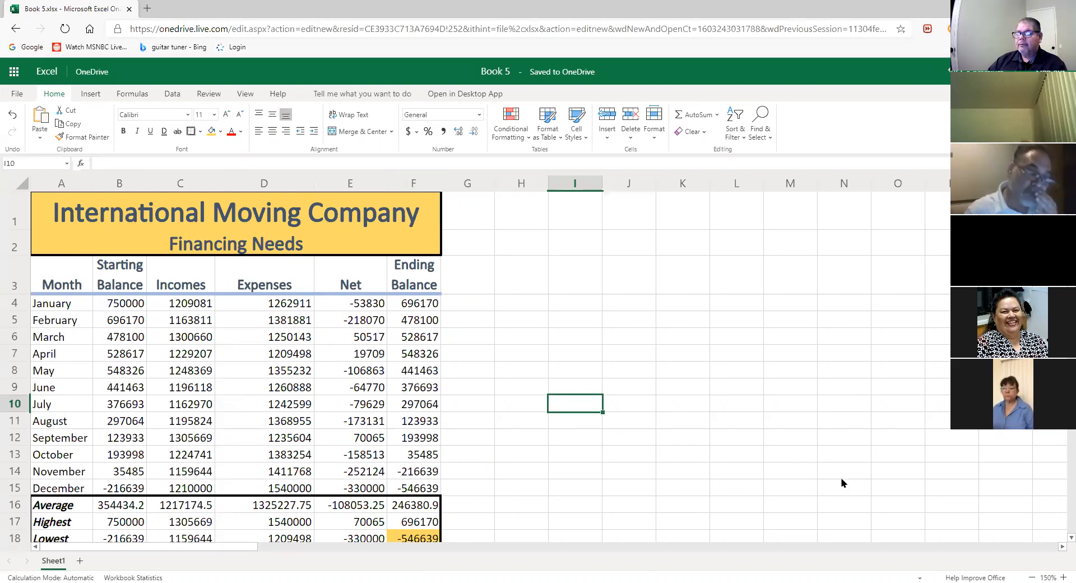
{"action": "left_click", "coordinate": [1031, 577]}
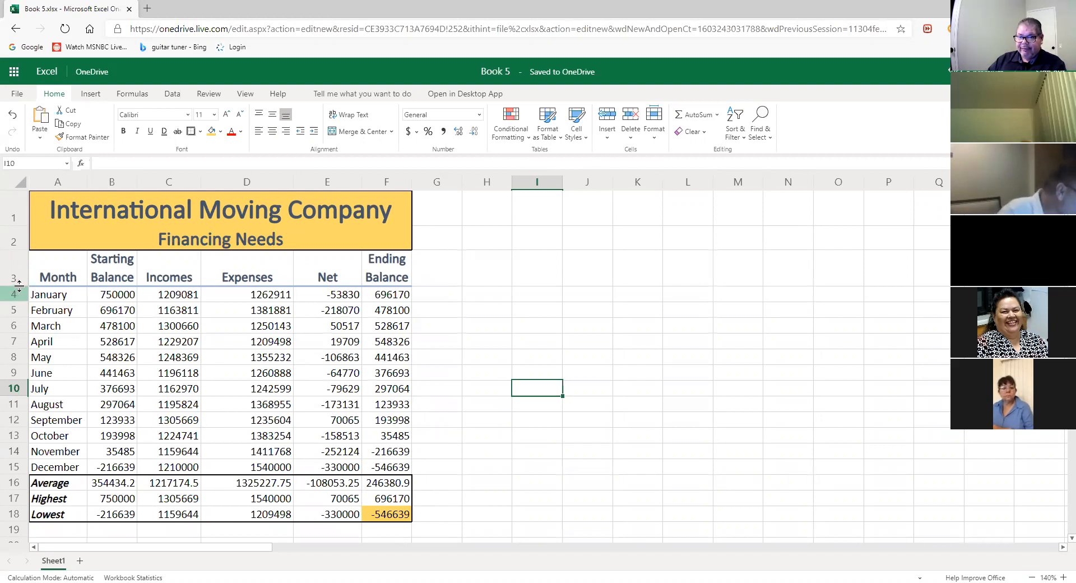
- Open the Row Height setting for row 4 and close it without changes
{"action": "left_click_drag", "start_coordinate": [19, 287], "coordinate": [19, 287]}
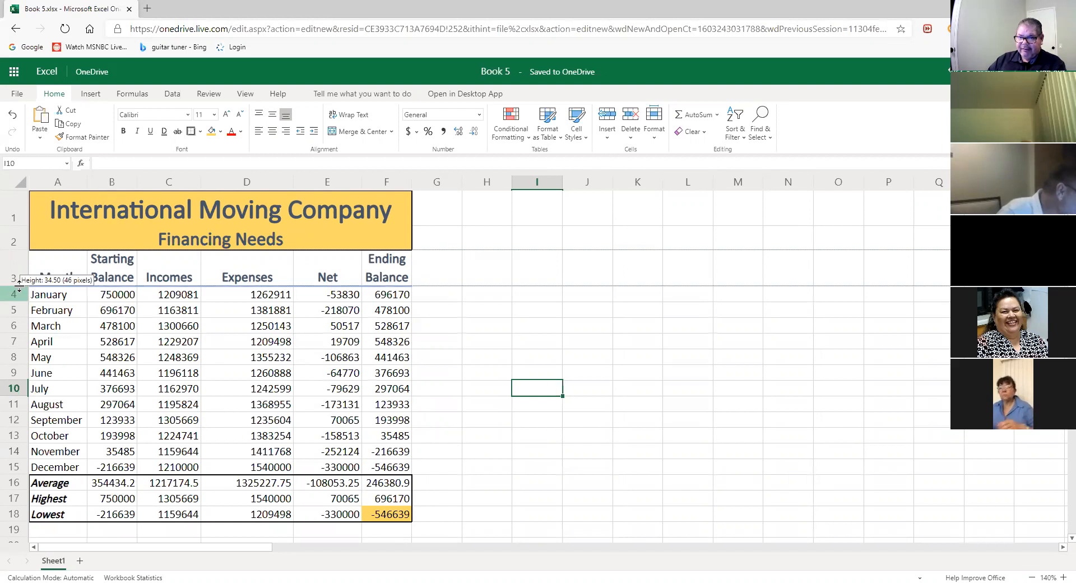
{"action": "left_click_drag", "start_coordinate": [19, 287], "coordinate": [19, 287]}
{"action": "right_click", "coordinate": [17, 289]}
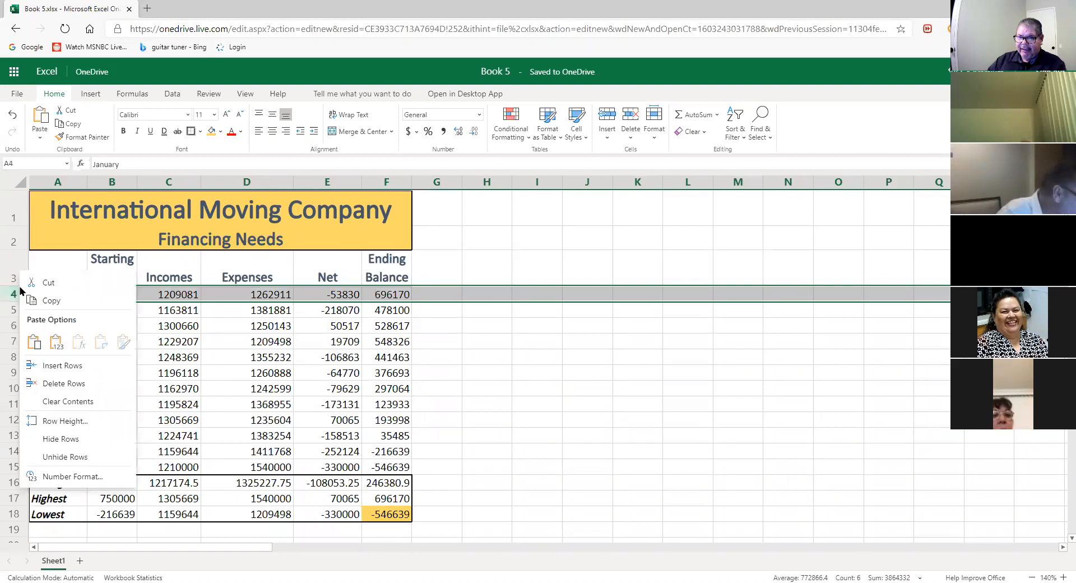
{"action": "left_click", "coordinate": [79, 421]}
{"action": "left_click", "coordinate": [526, 317]}
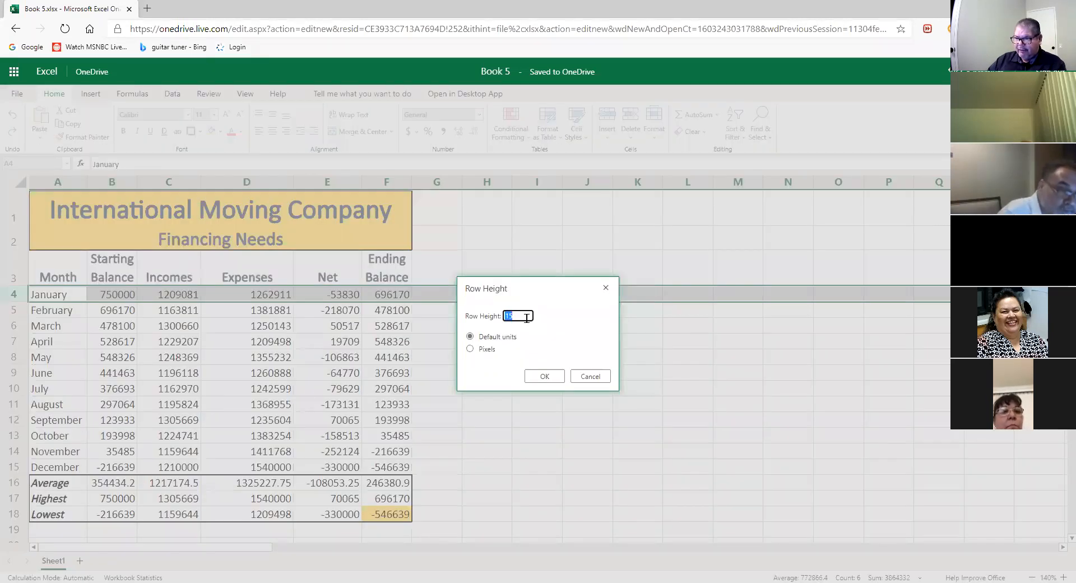
{"action": "left_click", "coordinate": [606, 288]}
- Set the row 3 heading row height to 42
{"action": "left_click", "coordinate": [15, 270]}
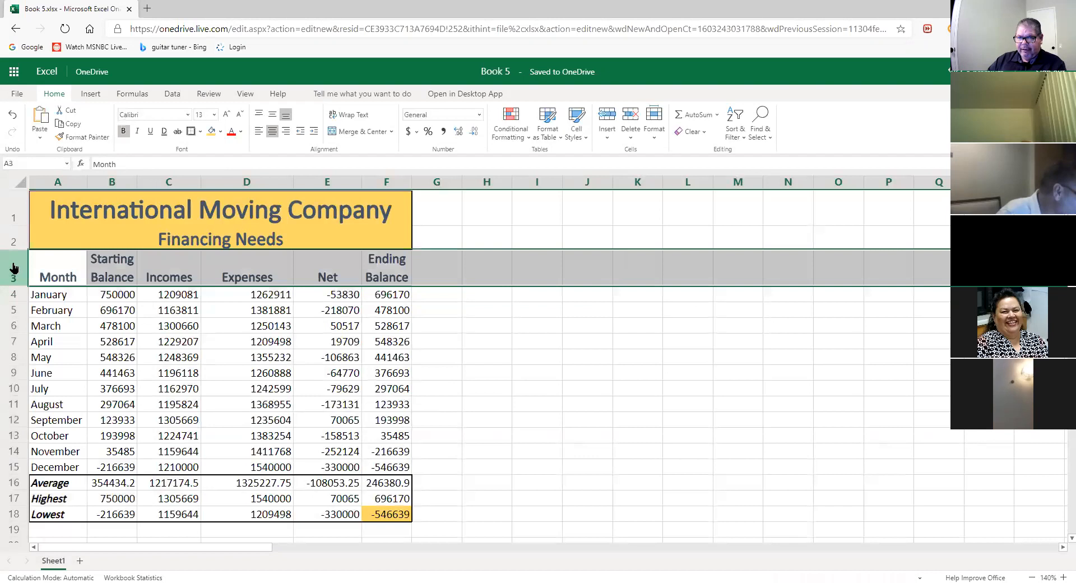
{"action": "right_click", "coordinate": [15, 270]}
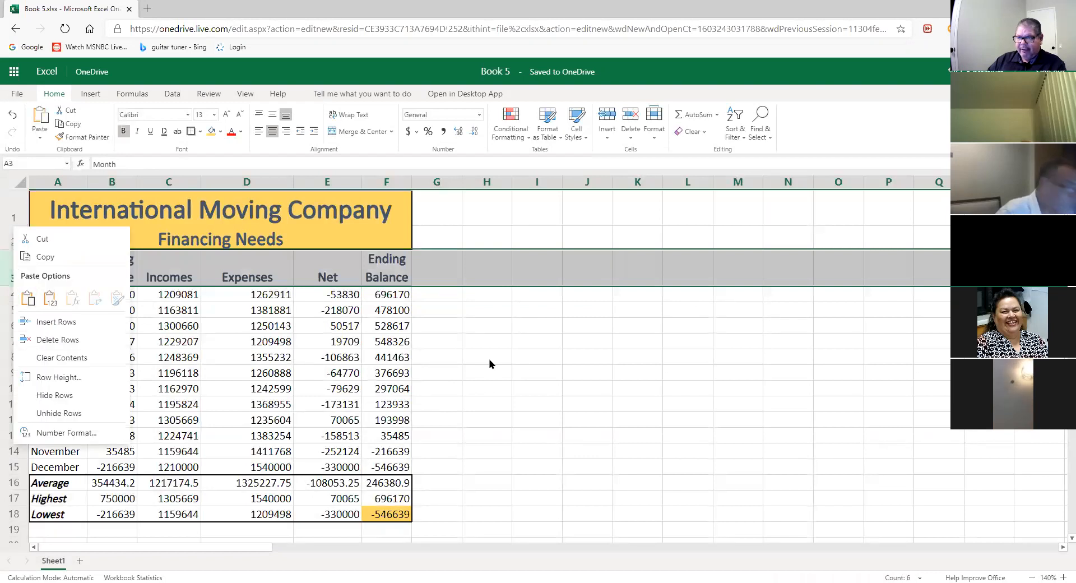
{"action": "left_click", "coordinate": [532, 372]}
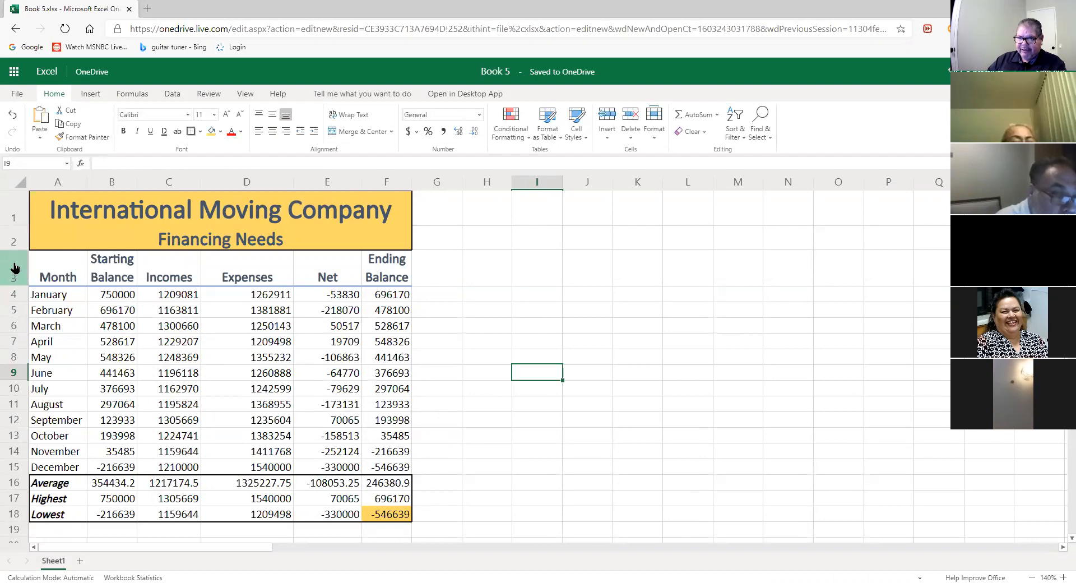
{"action": "right_click", "coordinate": [18, 264]}
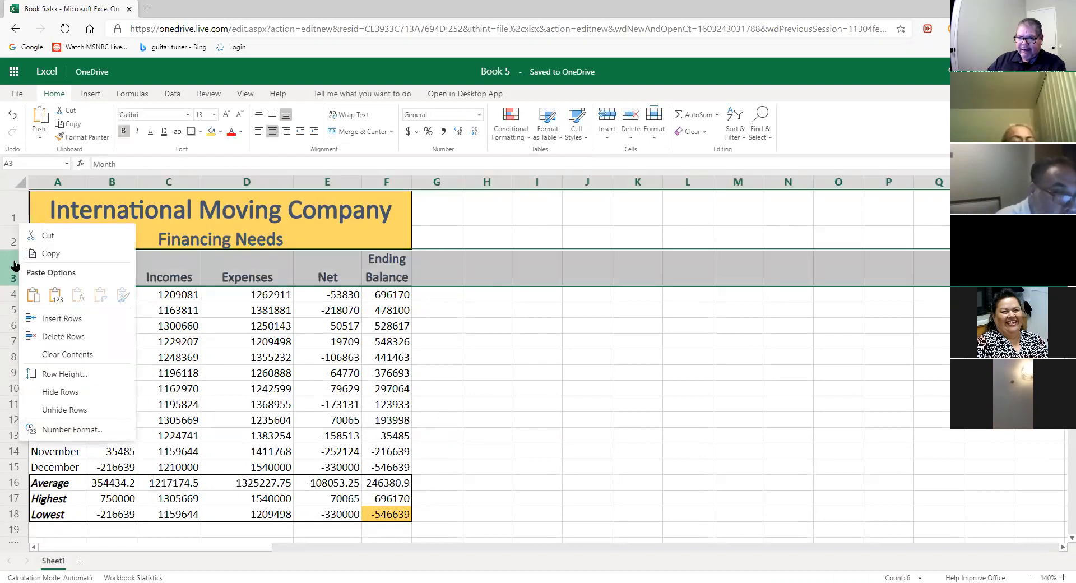
{"action": "left_click", "coordinate": [77, 372]}
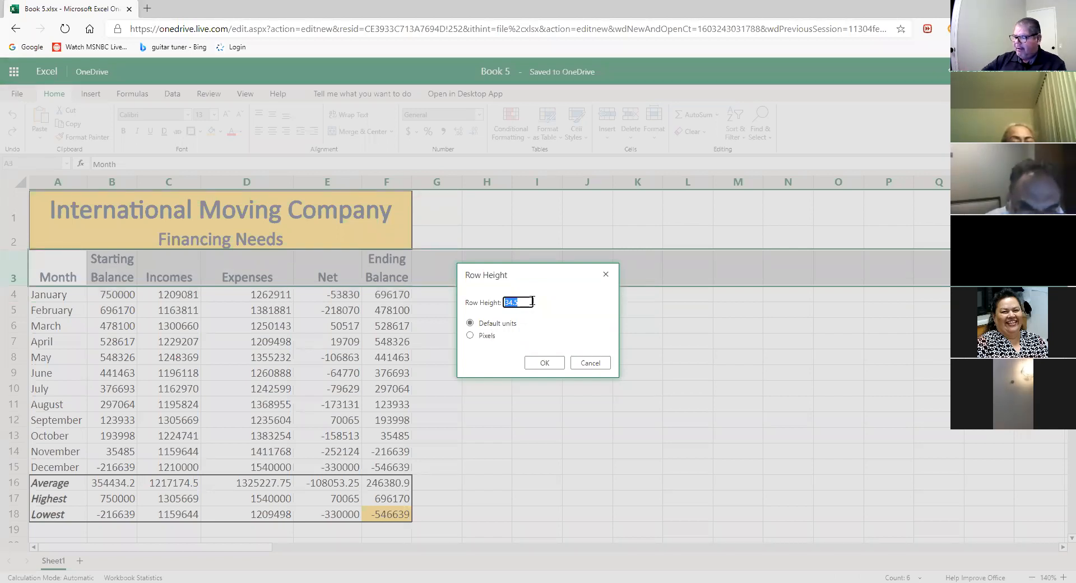
{"action": "type", "text": "42"}
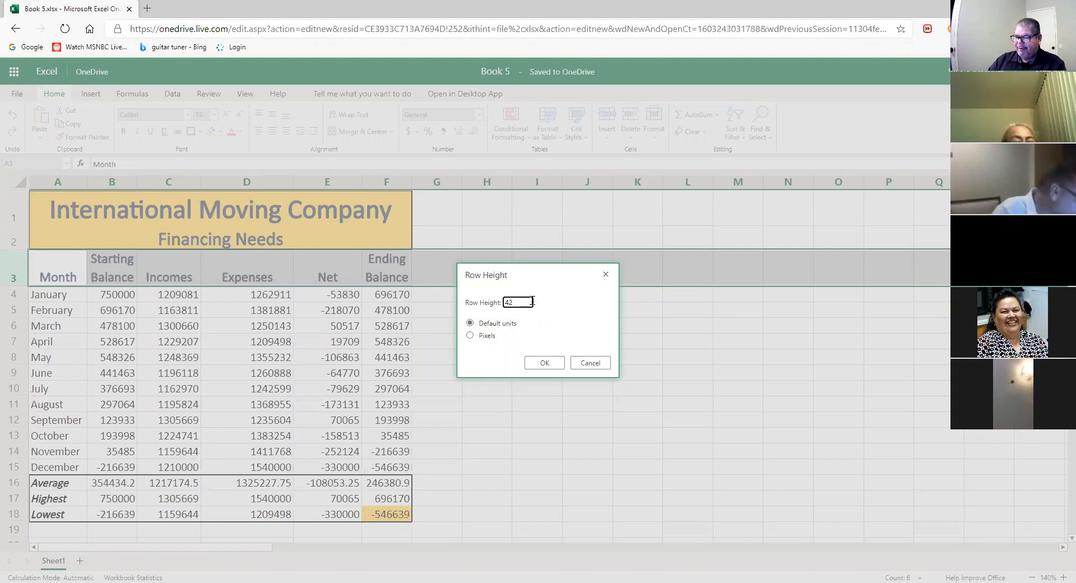
{"action": "left_click", "coordinate": [545, 363]}
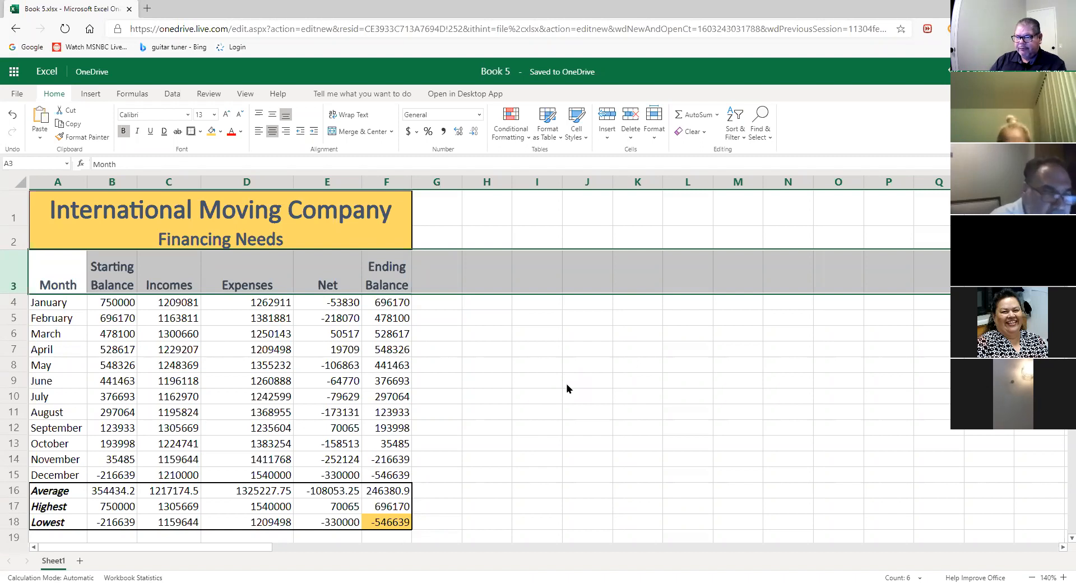
{"action": "right_click", "coordinate": [10, 264]}
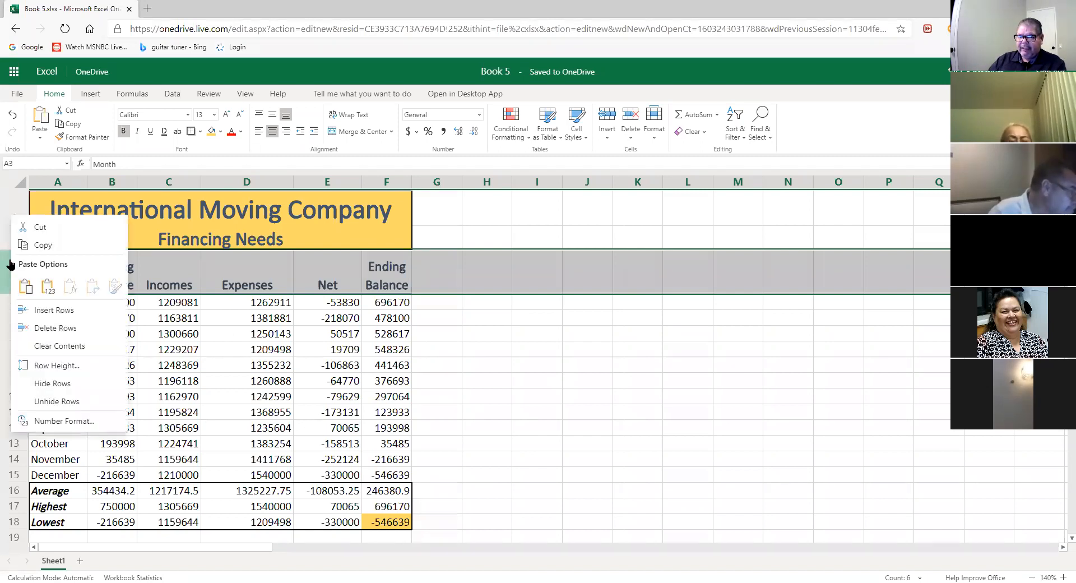
{"action": "left_click", "coordinate": [66, 366]}
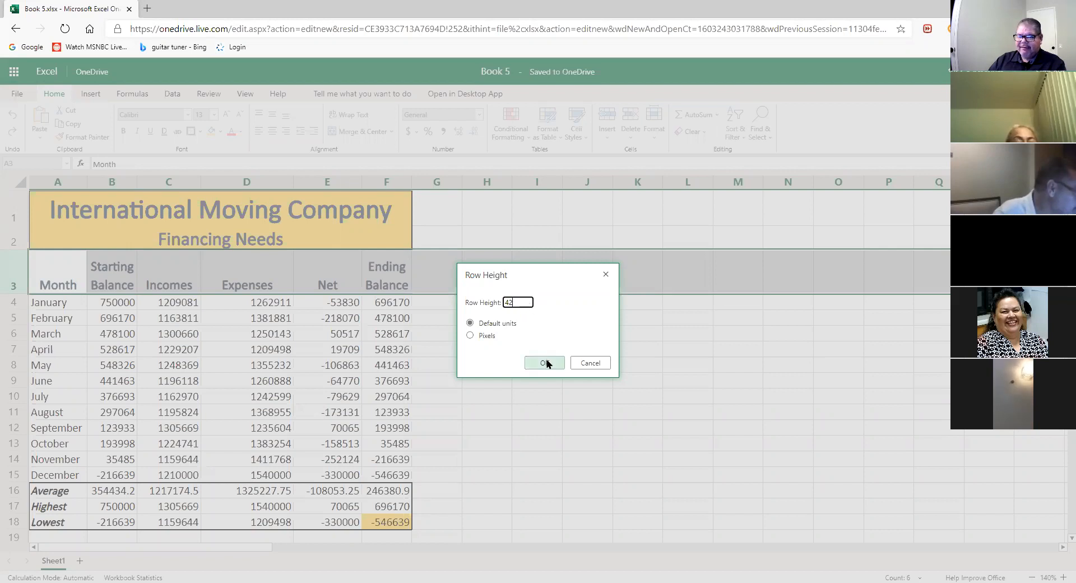
{"action": "left_click", "coordinate": [589, 363]}
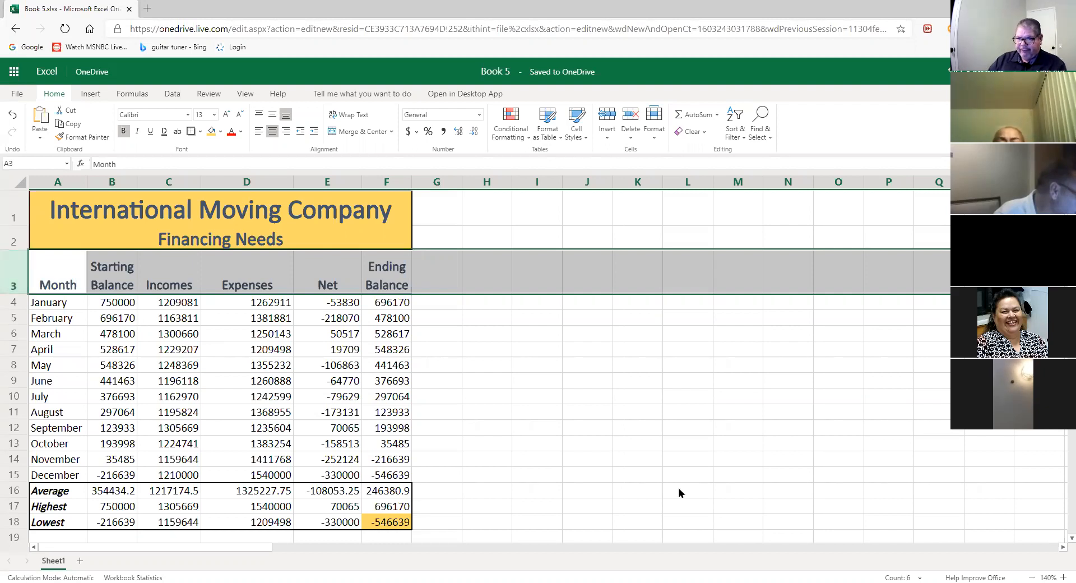
- Give row 16, the Average row, a row height of 33
{"action": "left_click", "coordinate": [14, 491]}
{"action": "right_click", "coordinate": [14, 491]}
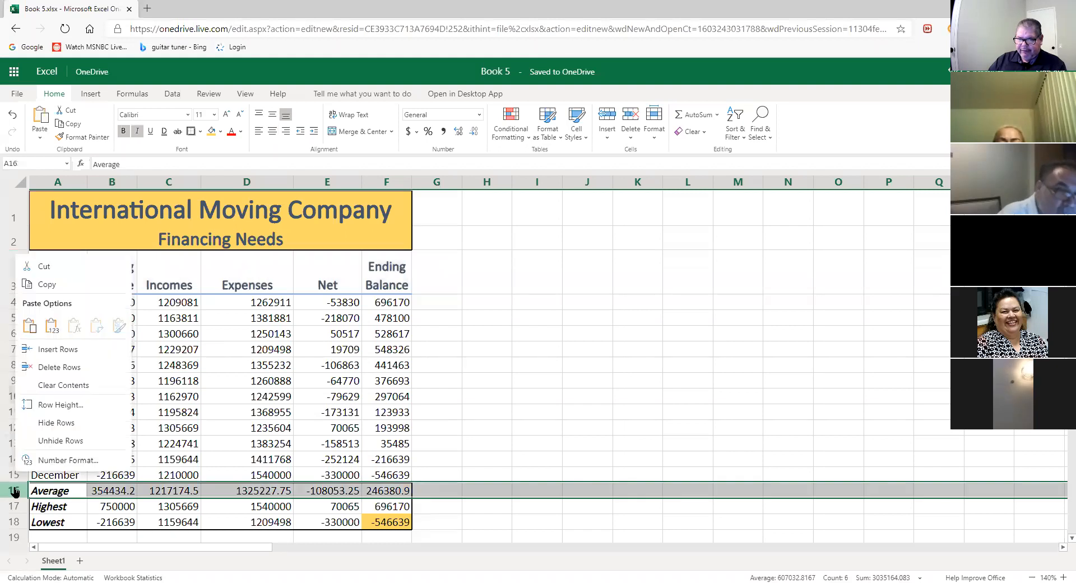
{"action": "left_click", "coordinate": [49, 406]}
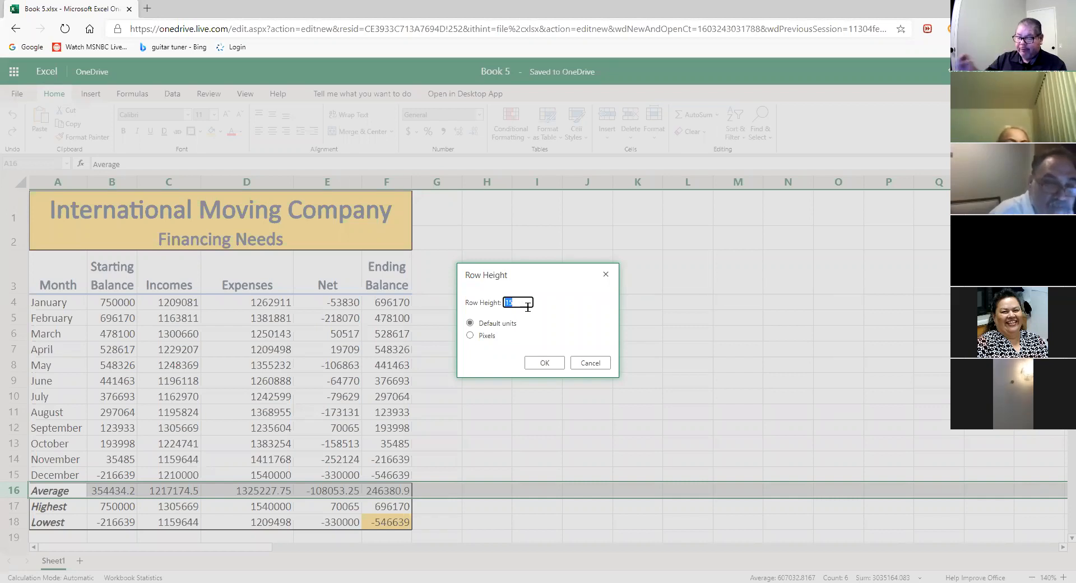
{"action": "type", "text": "33"}
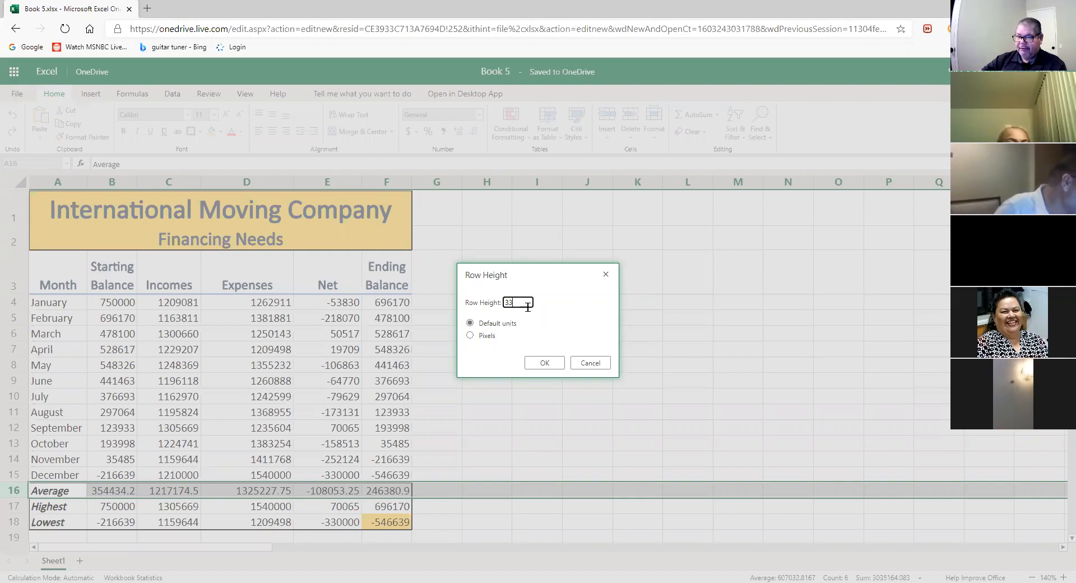
{"action": "left_click", "coordinate": [548, 364]}
{"action": "left_click", "coordinate": [569, 398]}
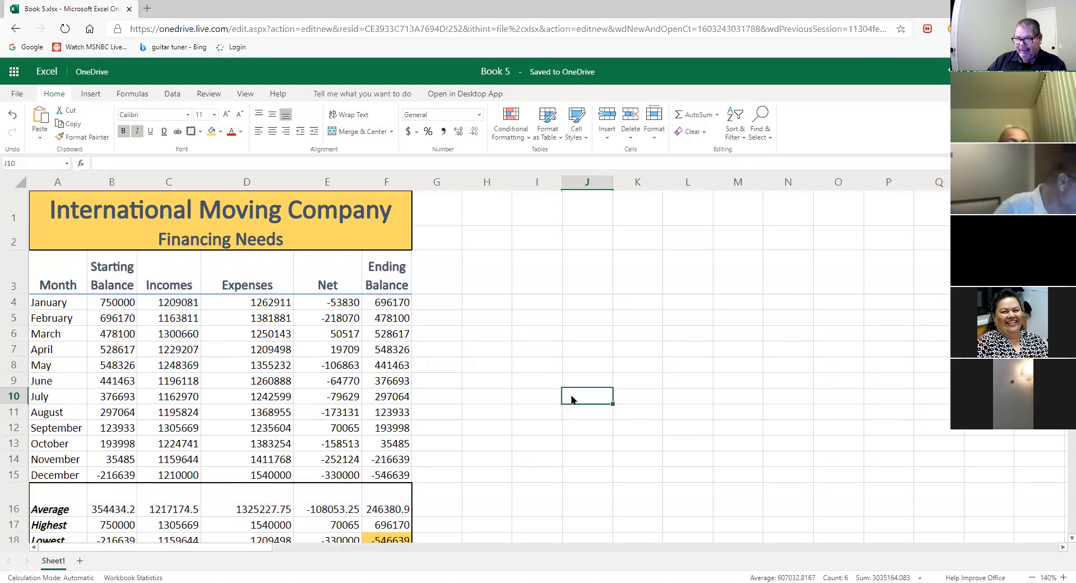
{"action": "scroll", "coordinate": [582, 405], "scroll_direction": "down", "scroll_amount": 1}
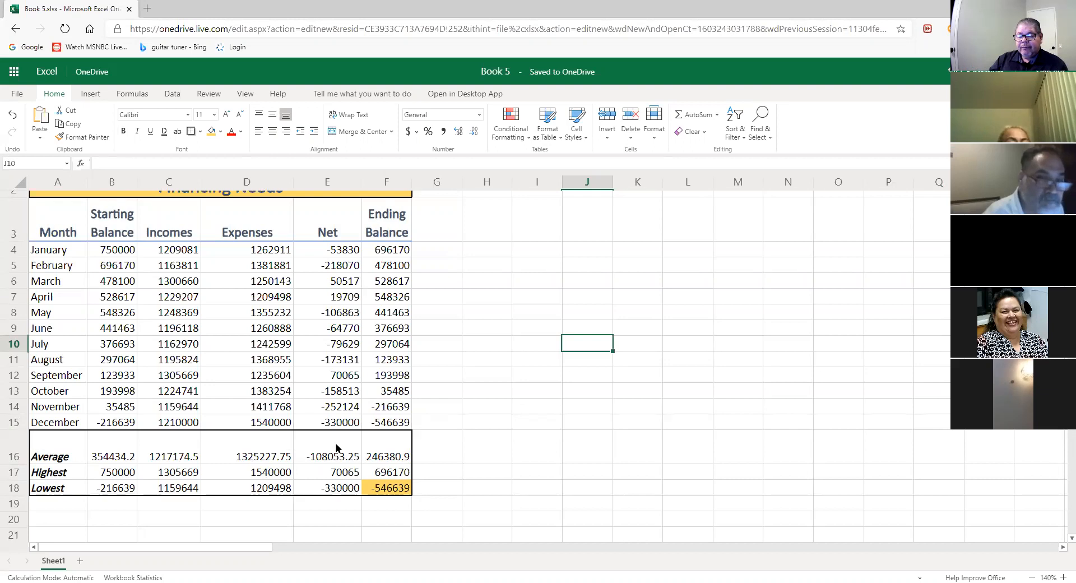
{"action": "left_click", "coordinate": [21, 442]}
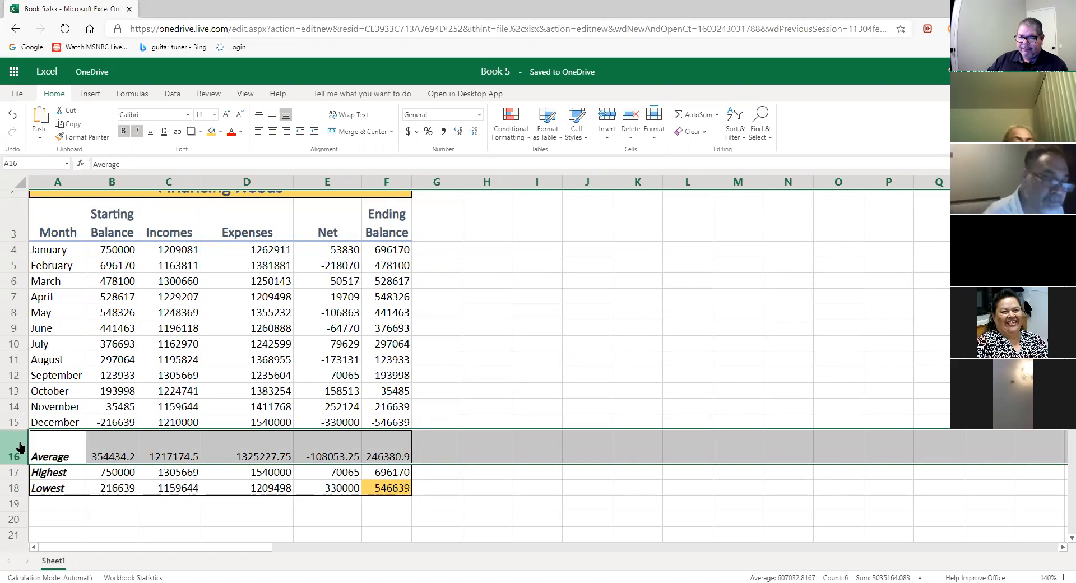
{"action": "right_click", "coordinate": [20, 447]}
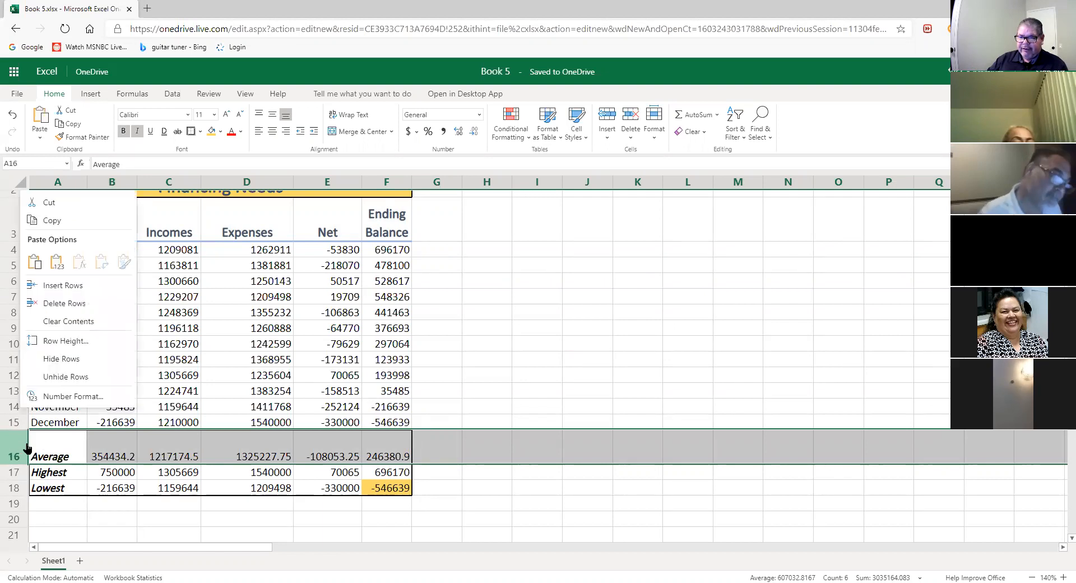
{"action": "left_click", "coordinate": [78, 342]}
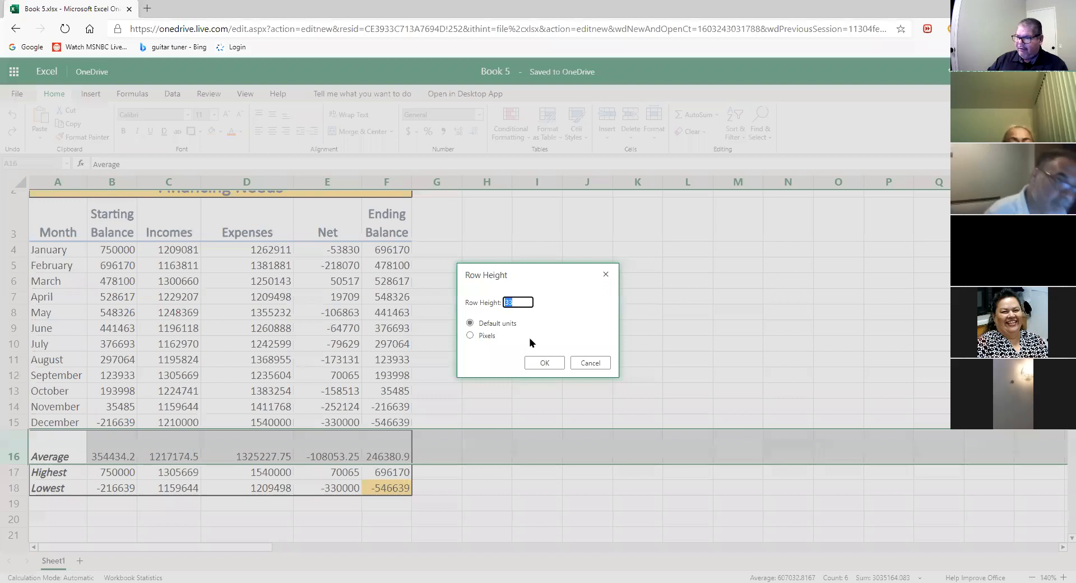
{"action": "left_click", "coordinate": [524, 301]}
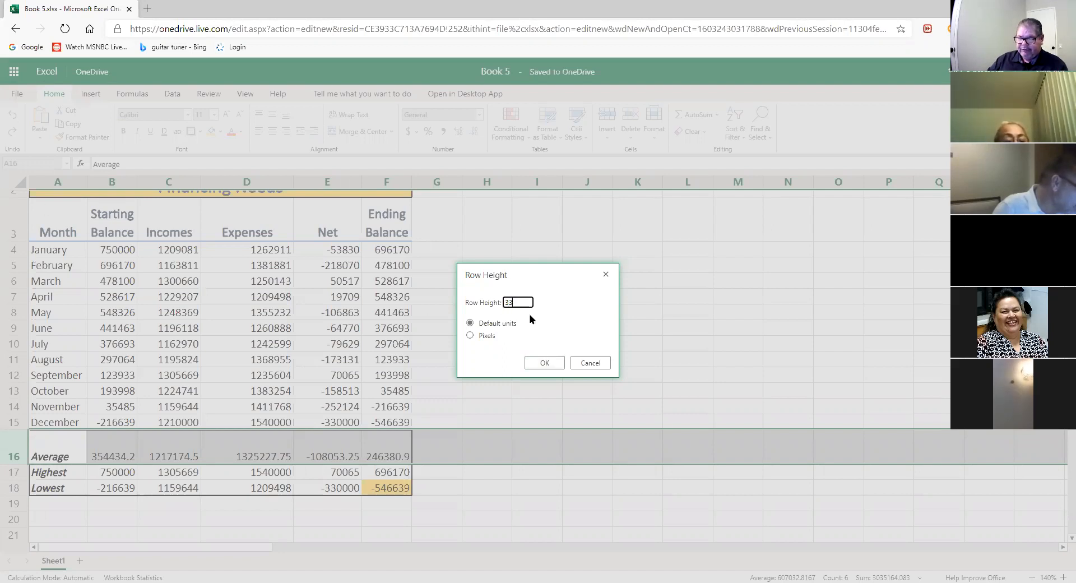
{"action": "left_click", "coordinate": [544, 363]}
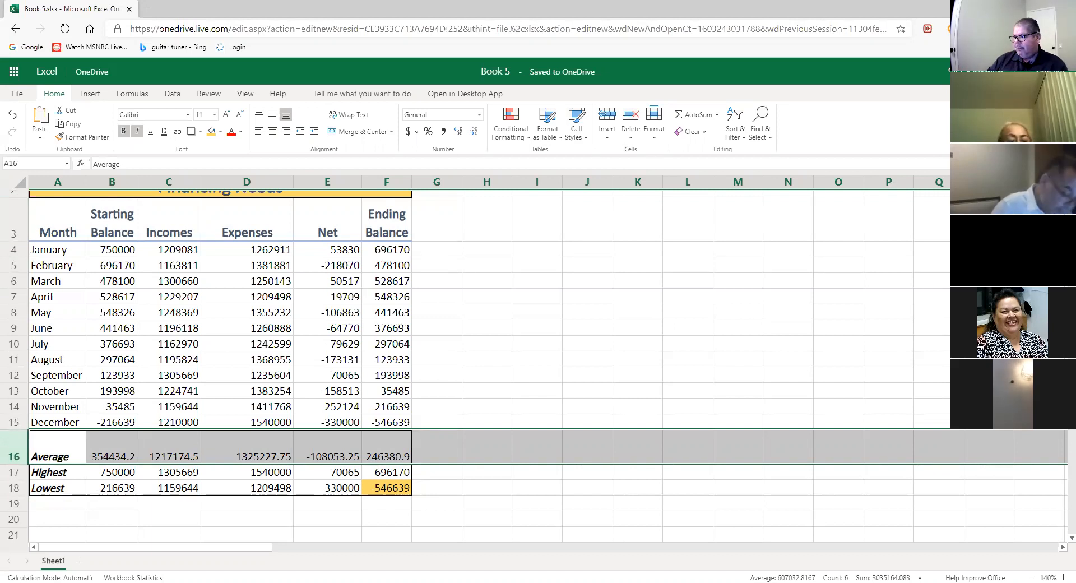
{"action": "scroll", "coordinate": [224, 336], "scroll_direction": "up", "scroll_amount": 1}
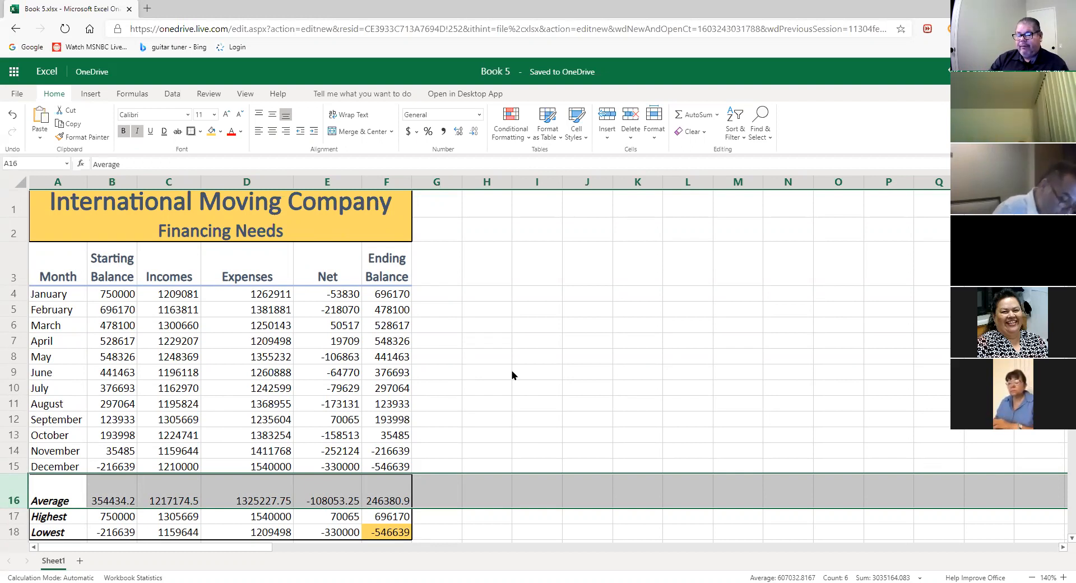
{"action": "left_click", "coordinate": [128, 295]}
{"action": "left_click_drag", "start_coordinate": [128, 295], "coordinate": [396, 302]}
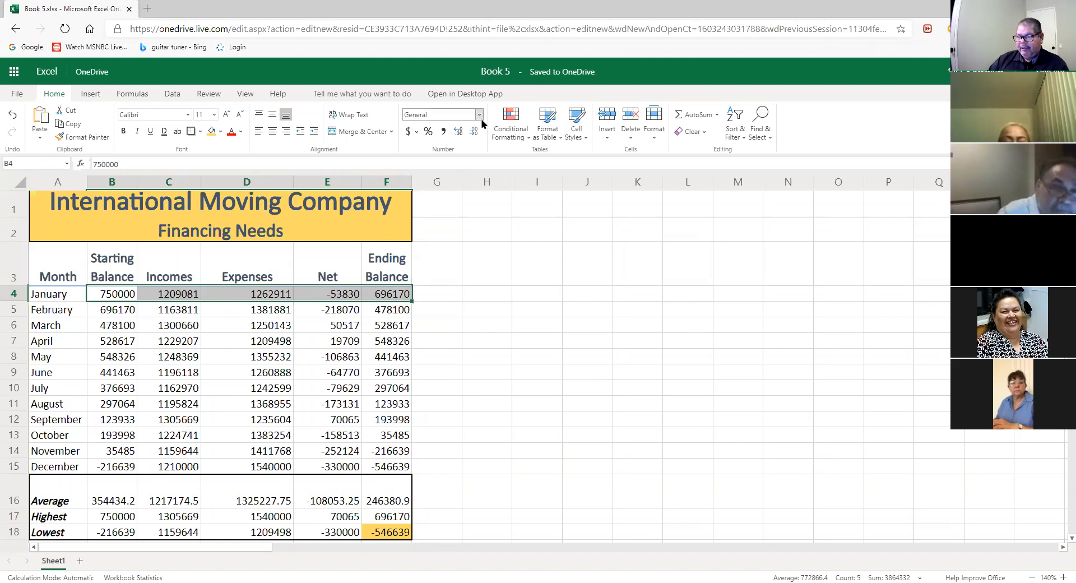
- Choose Accounting number format for the January figures B4:F4
{"action": "left_click", "coordinate": [116, 299]}
{"action": "left_click_drag", "start_coordinate": [124, 298], "coordinate": [381, 285]}
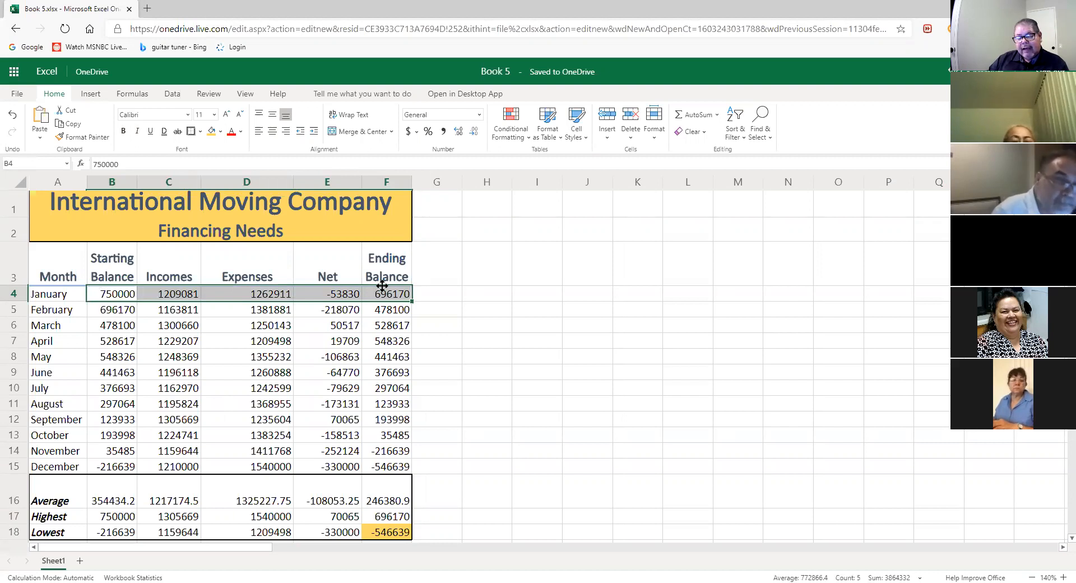
{"action": "left_click", "coordinate": [479, 115]}
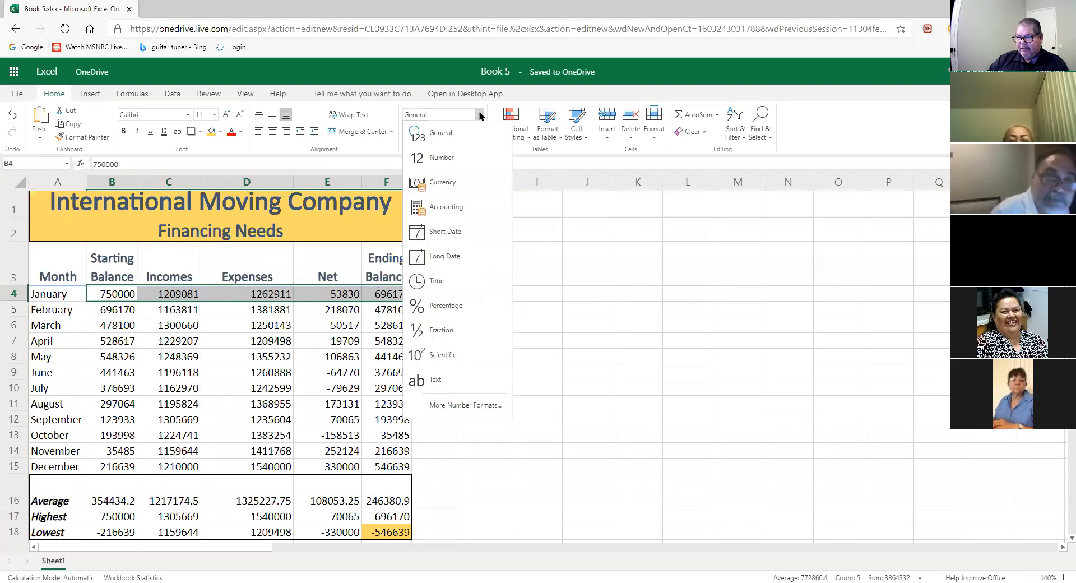
{"action": "left_click", "coordinate": [451, 208]}
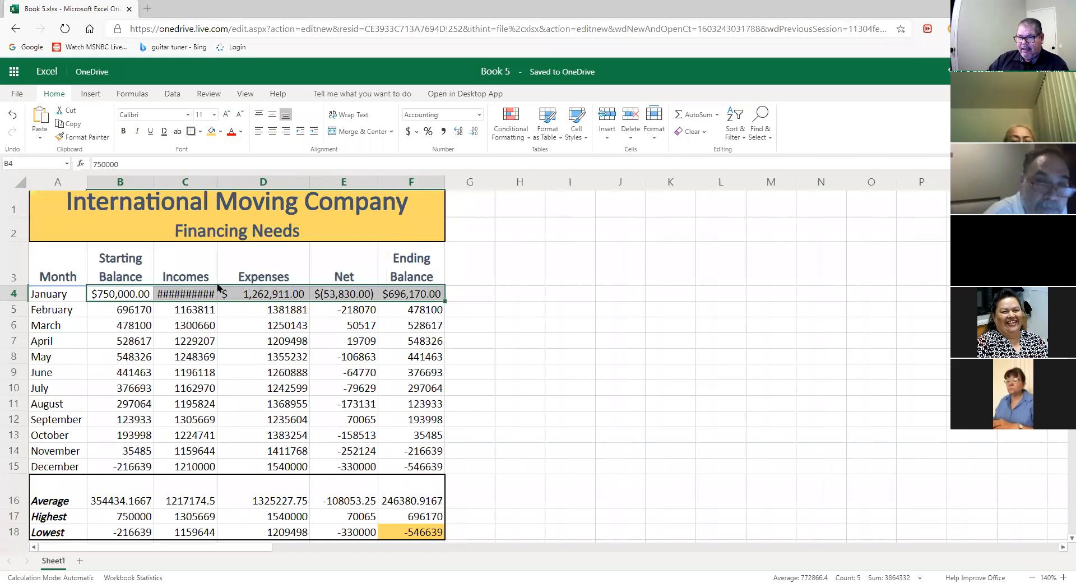
- Widen columns B, C and E until no #### remains in the January row
{"action": "left_click_drag", "start_coordinate": [217, 182], "coordinate": [229, 184]}
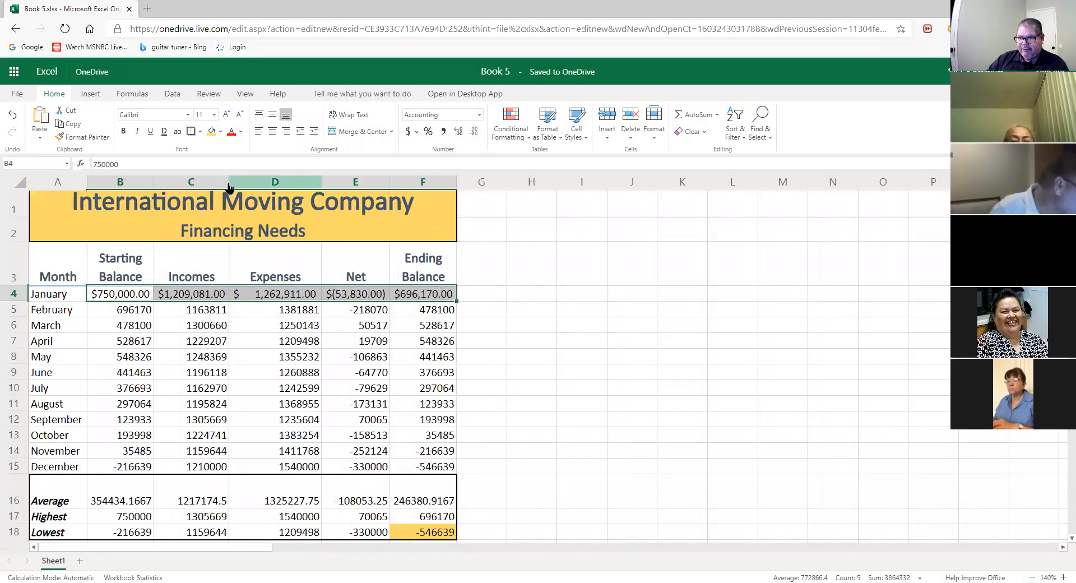
{"action": "left_click", "coordinate": [566, 388]}
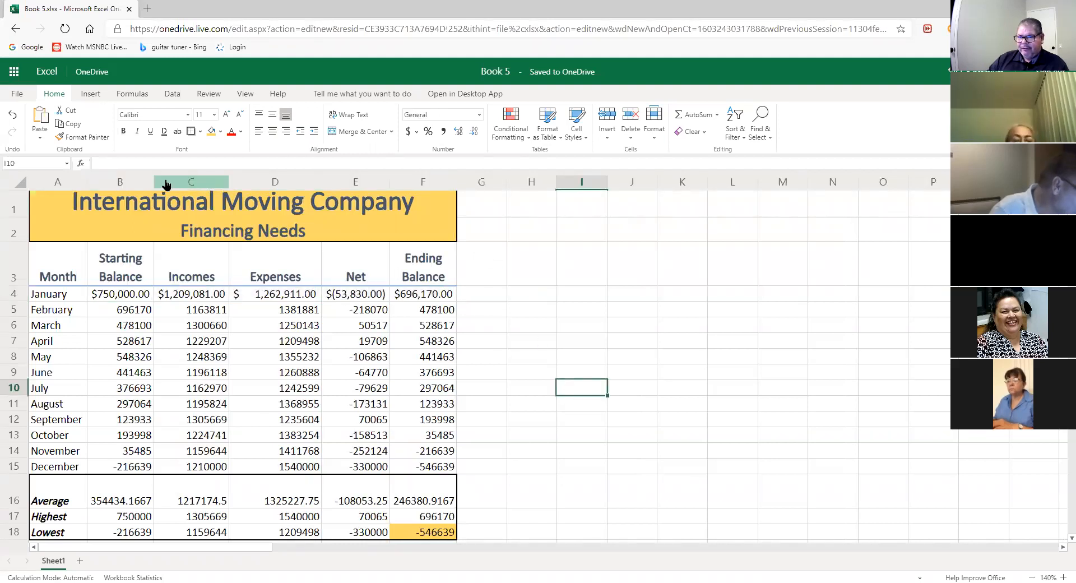
{"action": "left_click_drag", "start_coordinate": [153, 181], "coordinate": [165, 182]}
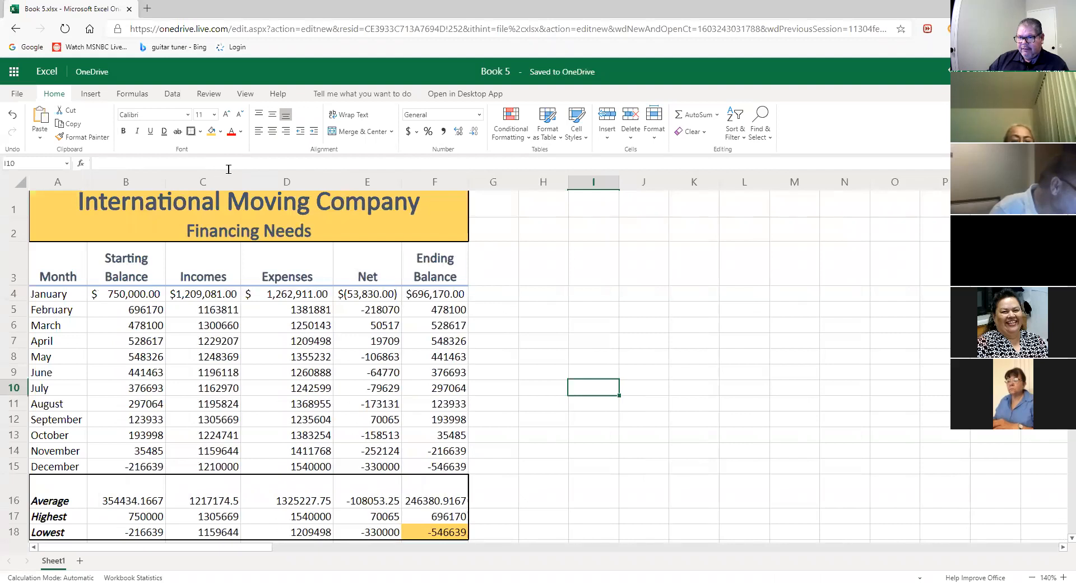
{"action": "left_click_drag", "start_coordinate": [240, 181], "coordinate": [252, 181]}
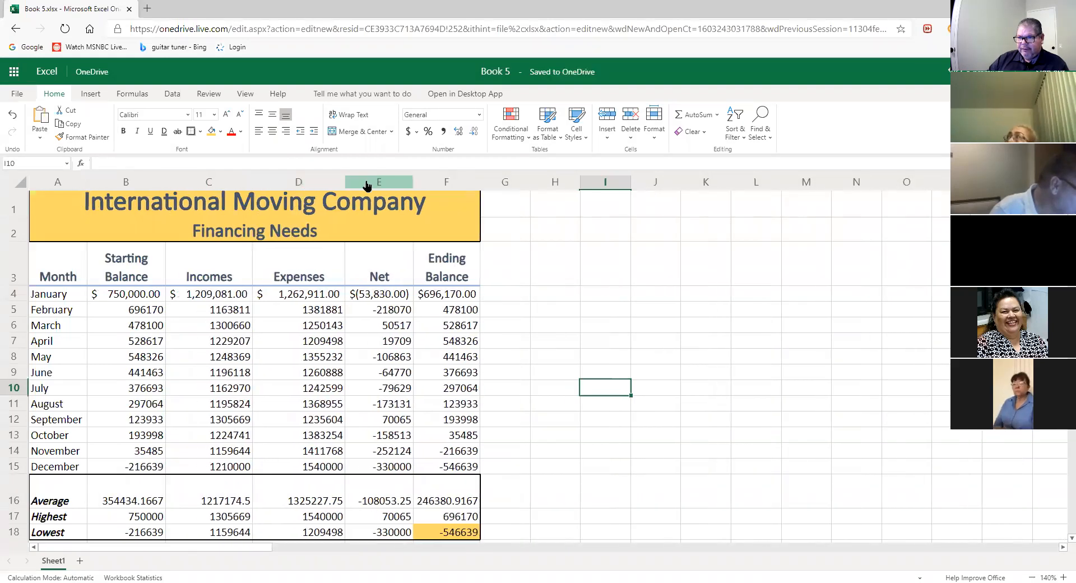
{"action": "left_click_drag", "start_coordinate": [413, 181], "coordinate": [428, 174]}
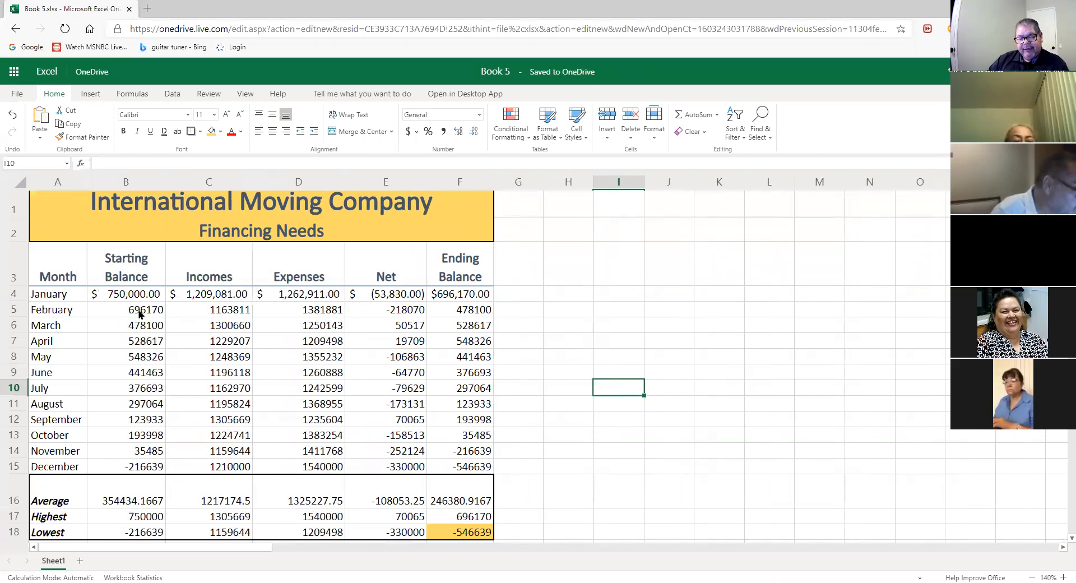
{"action": "left_click_drag", "start_coordinate": [128, 309], "coordinate": [491, 468]}
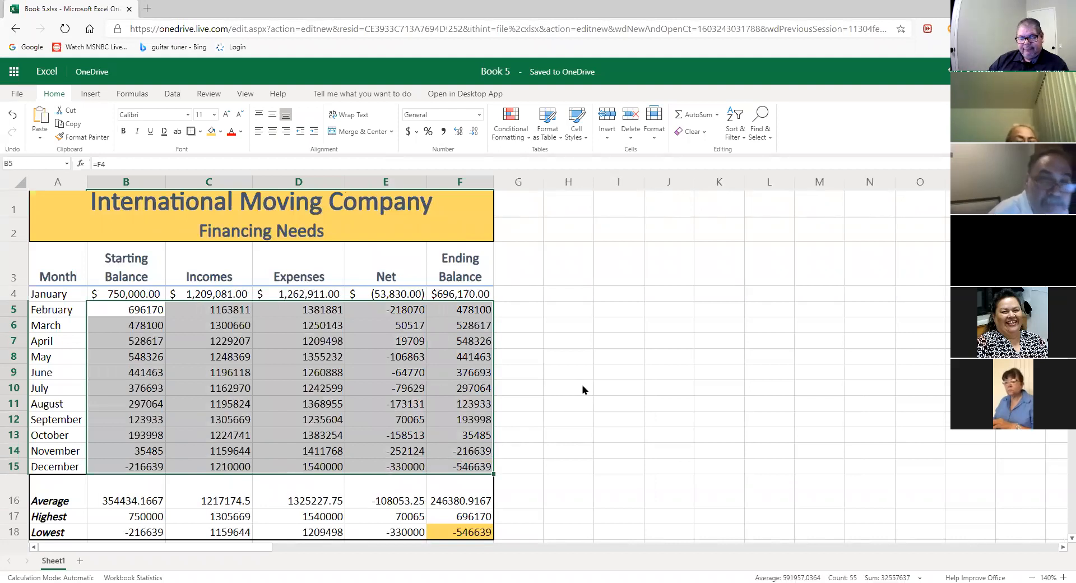
- Apply Comma Style to B5:F15 and widen the Ending Balance and Expenses columns
{"action": "left_click", "coordinate": [443, 131]}
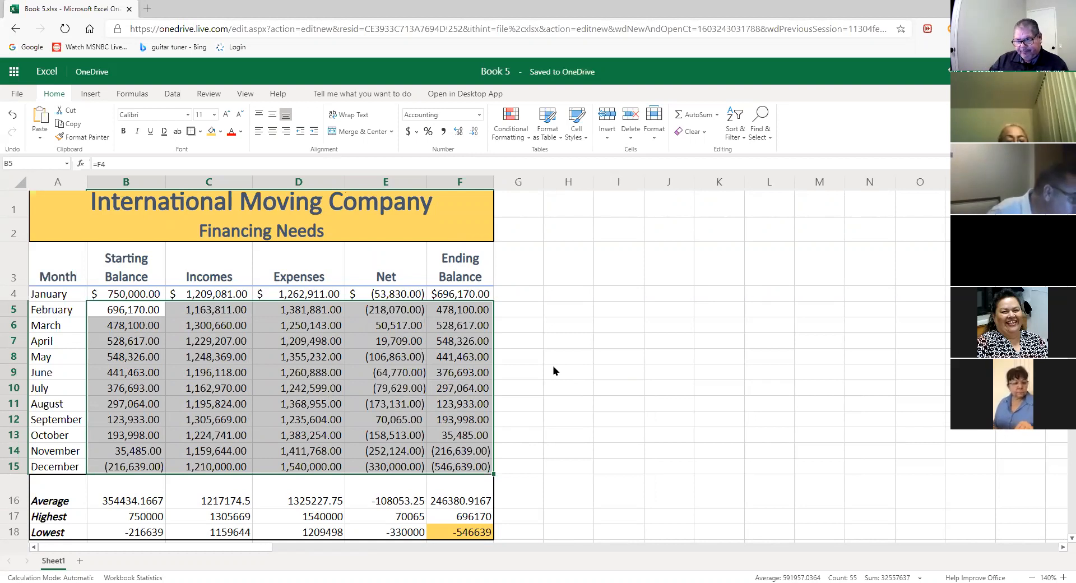
{"action": "left_click", "coordinate": [561, 392]}
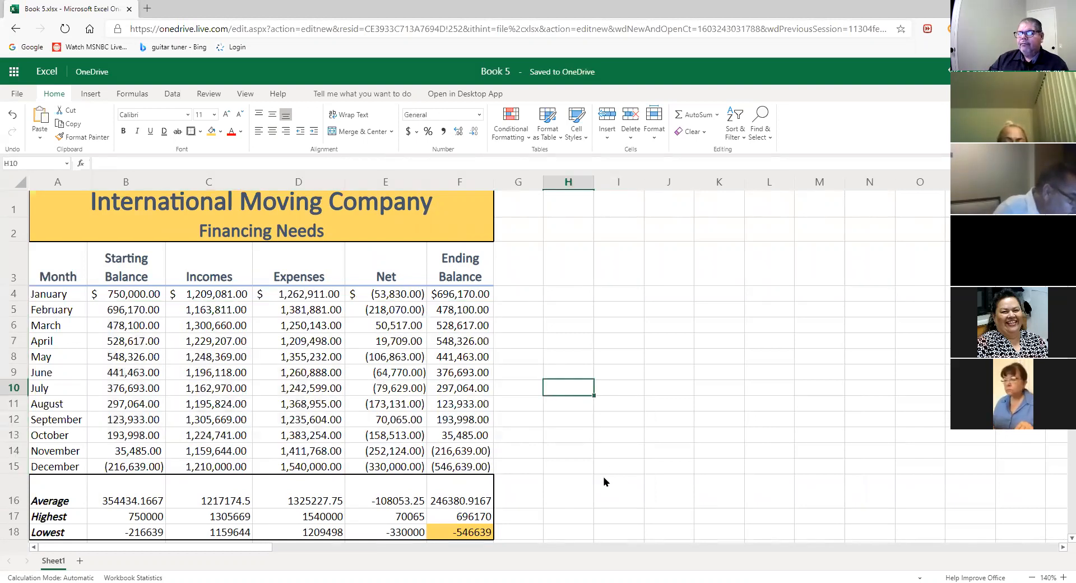
{"action": "left_click_drag", "start_coordinate": [494, 179], "coordinate": [443, 185]}
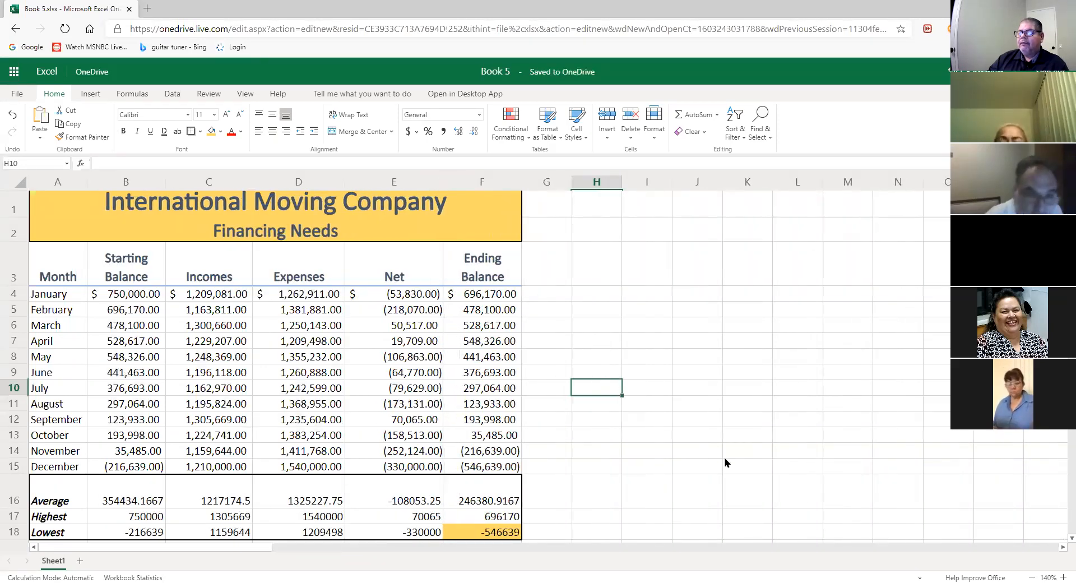
{"action": "left_click_drag", "start_coordinate": [345, 181], "coordinate": [359, 180]}
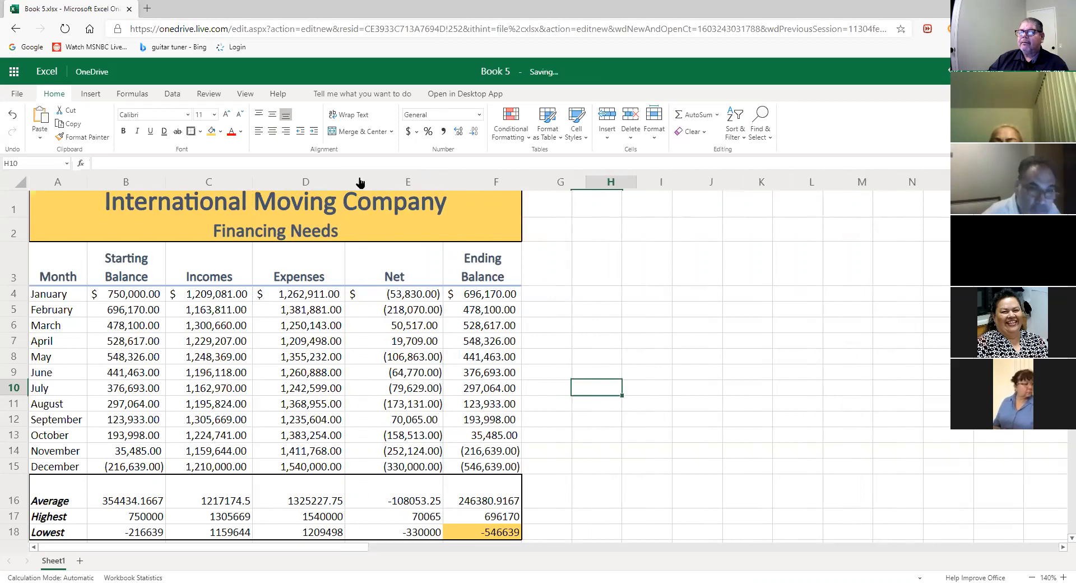
{"action": "left_click", "coordinate": [681, 464]}
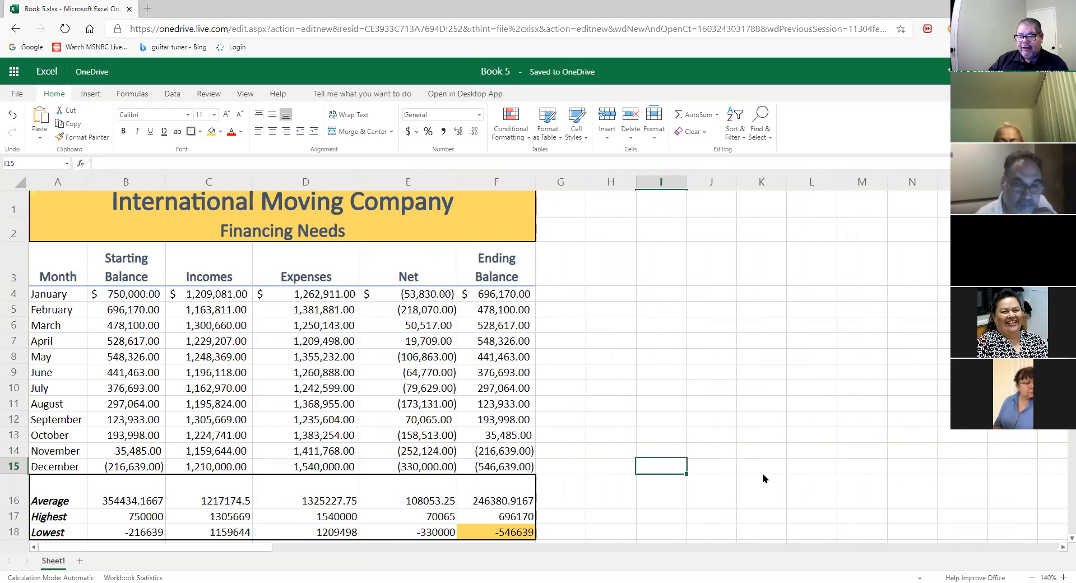
{"action": "left_click_drag", "start_coordinate": [116, 501], "coordinate": [521, 533]}
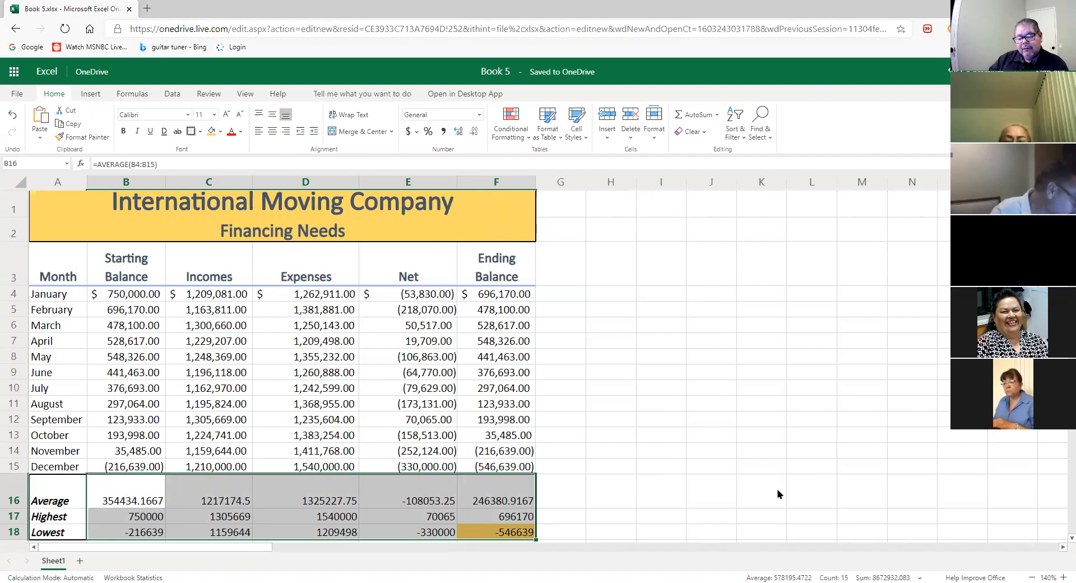
- Format the summary figures B16:F18 as Currency, e.g. $354,434.17
{"action": "left_click", "coordinate": [479, 115]}
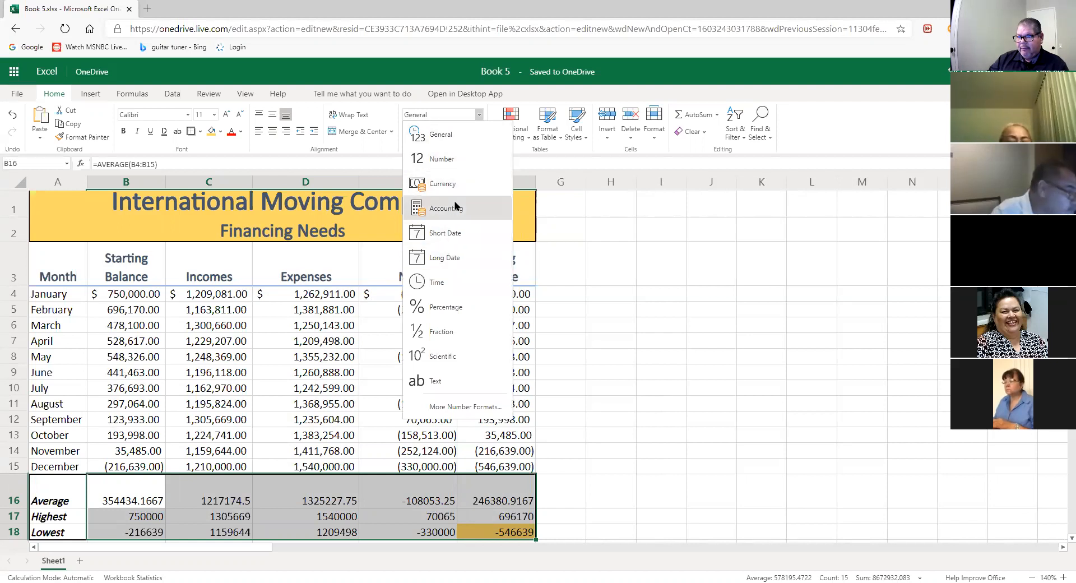
{"action": "left_click", "coordinate": [459, 208]}
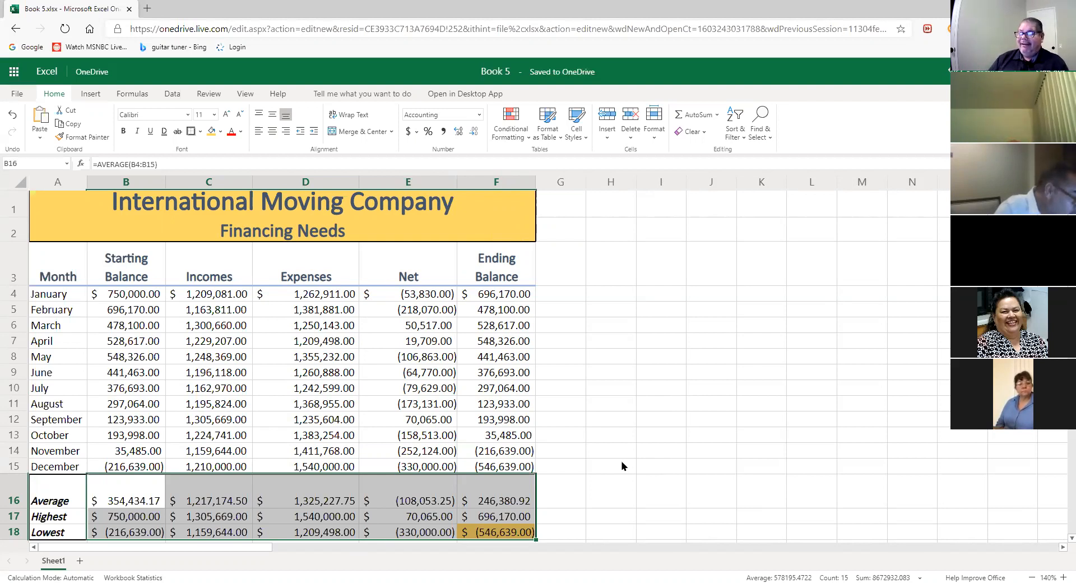
{"action": "left_click", "coordinate": [416, 131]}
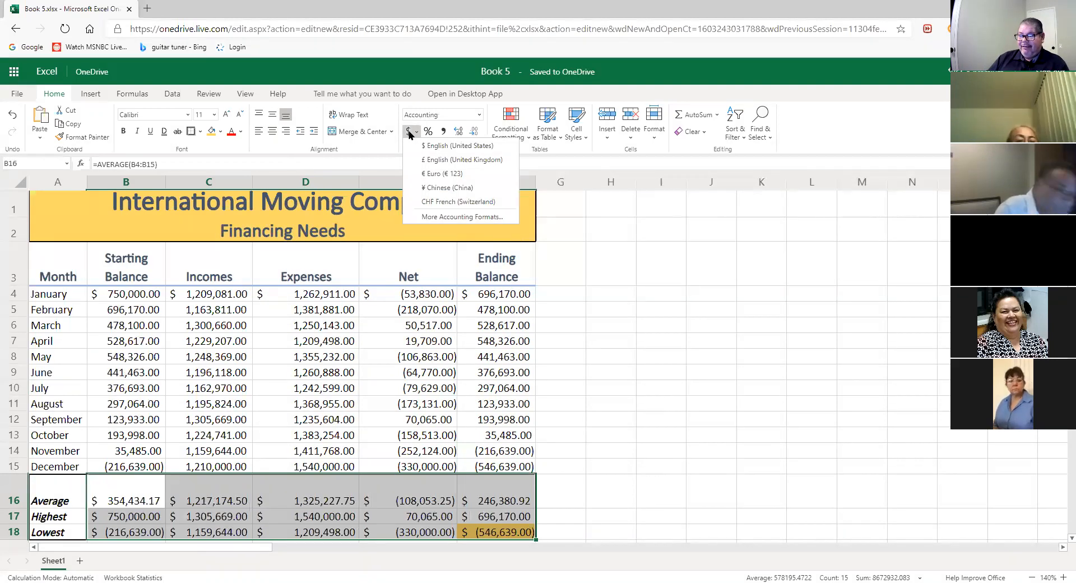
{"action": "left_click", "coordinate": [464, 146]}
{"action": "left_click", "coordinate": [479, 116]}
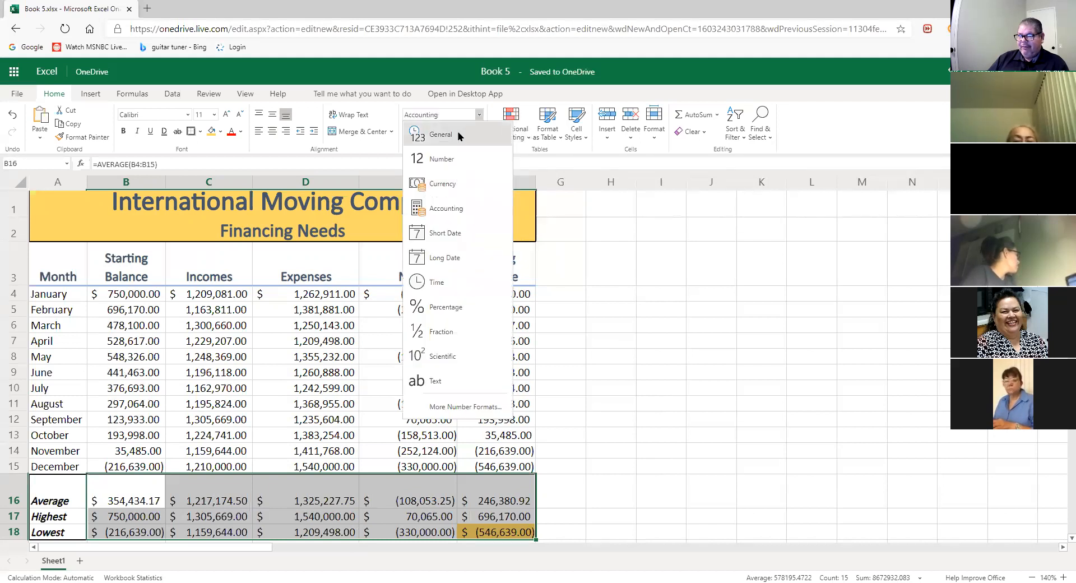
{"action": "left_click", "coordinate": [459, 136]}
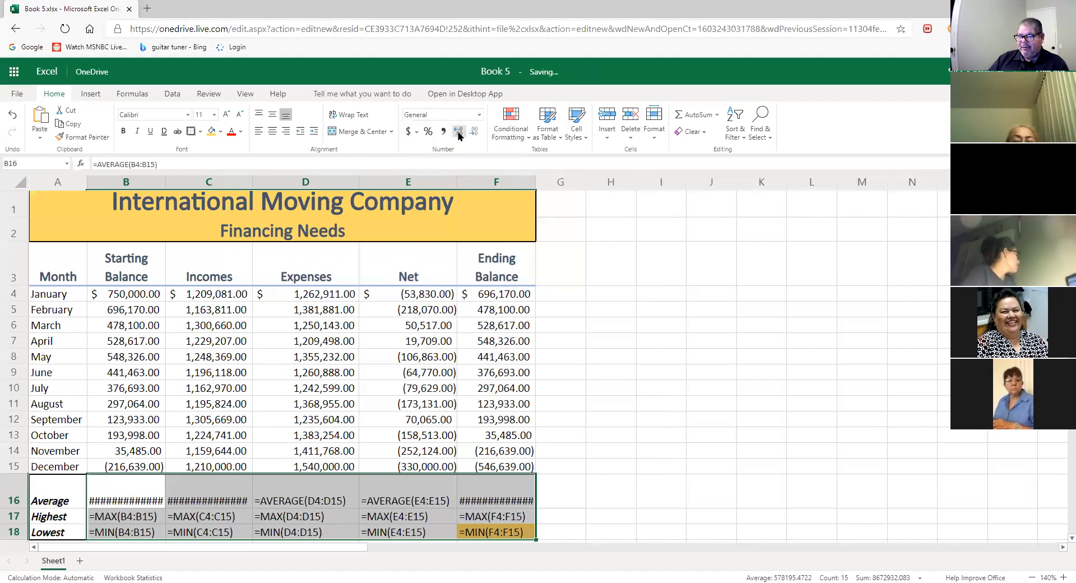
{"action": "left_click", "coordinate": [415, 133]}
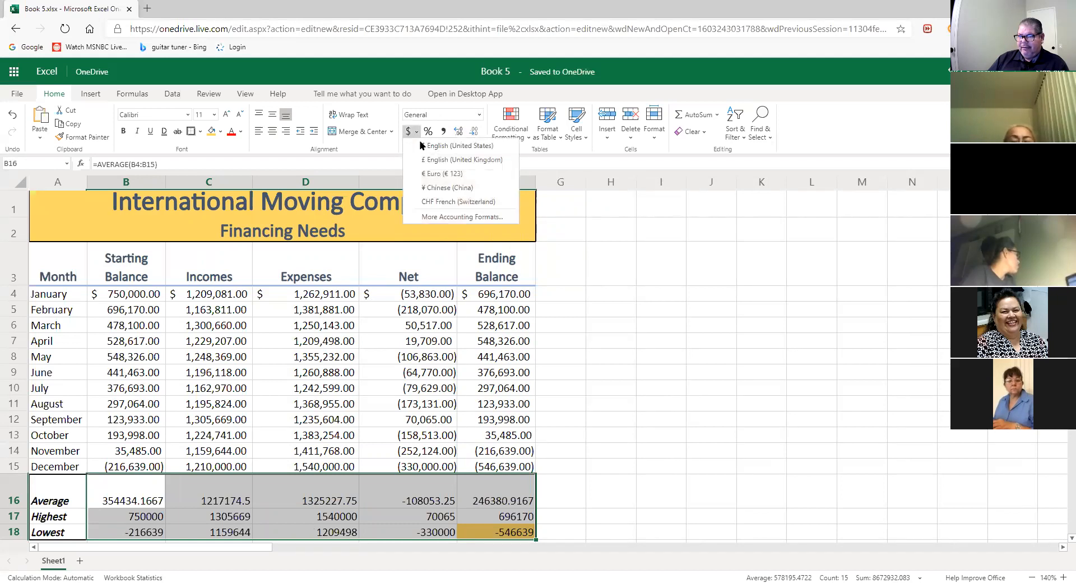
{"action": "left_click", "coordinate": [449, 147]}
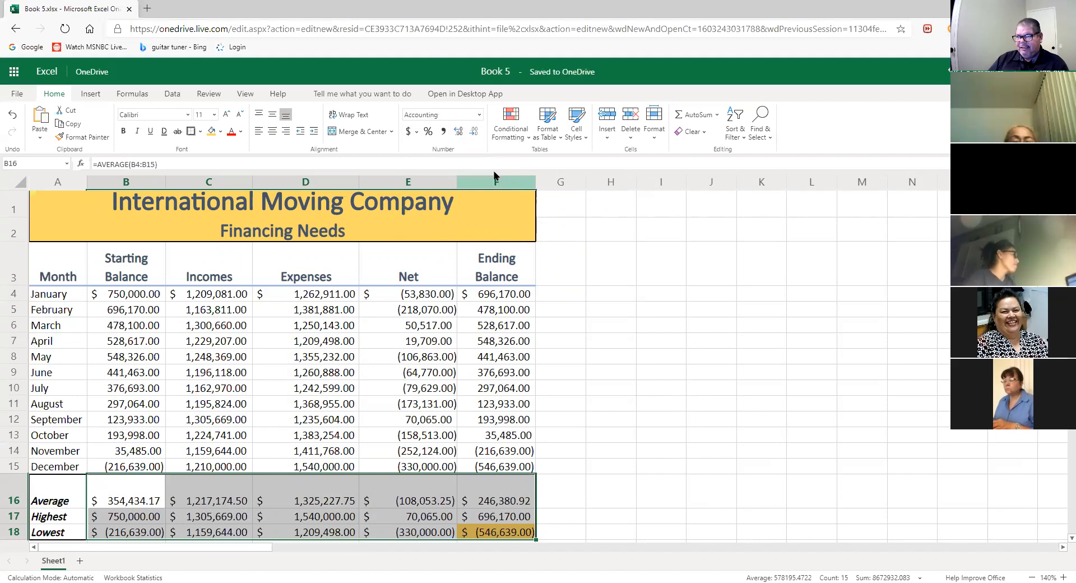
{"action": "left_click", "coordinate": [478, 115]}
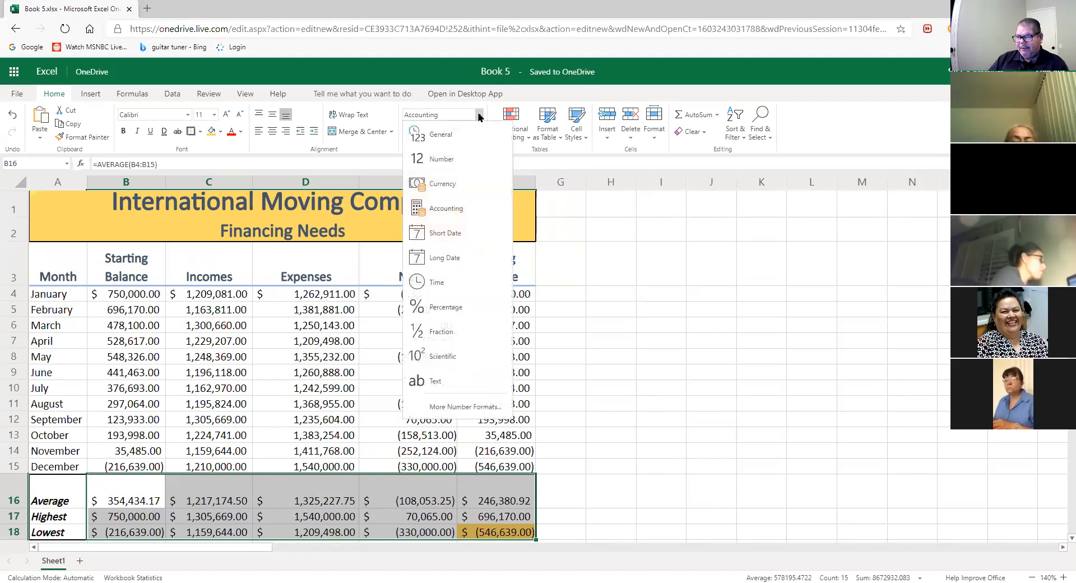
{"action": "left_click", "coordinate": [464, 185]}
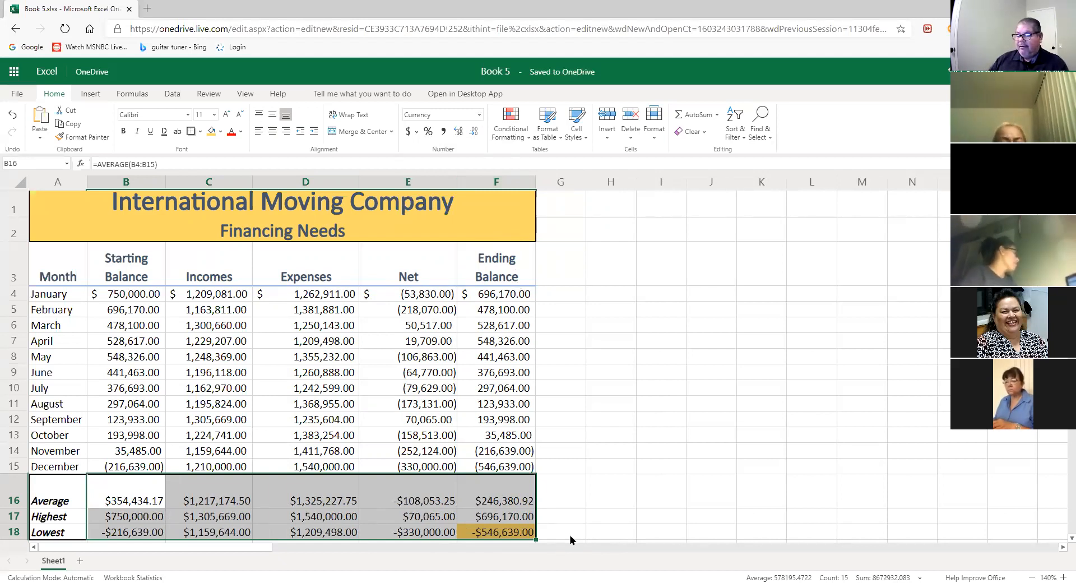
{"action": "left_click", "coordinate": [590, 518]}
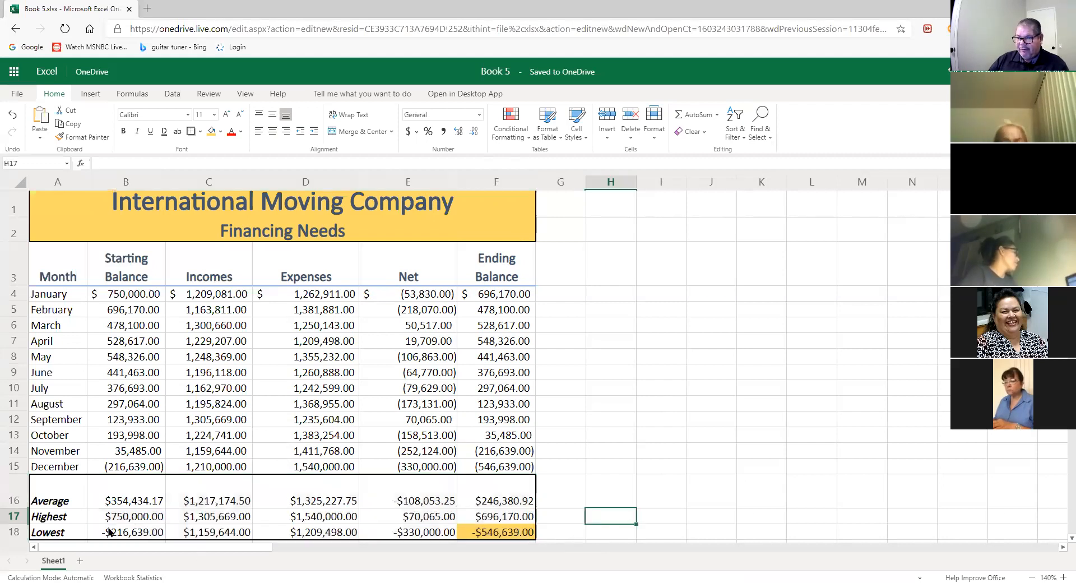
{"action": "left_click_drag", "start_coordinate": [106, 503], "coordinate": [504, 531]}
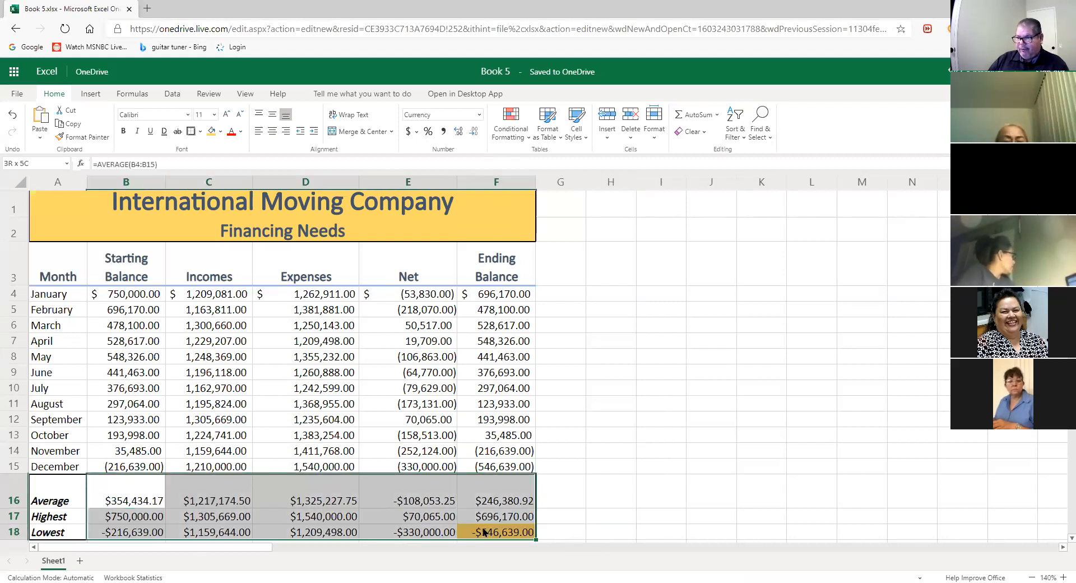
{"action": "left_click", "coordinate": [479, 114]}
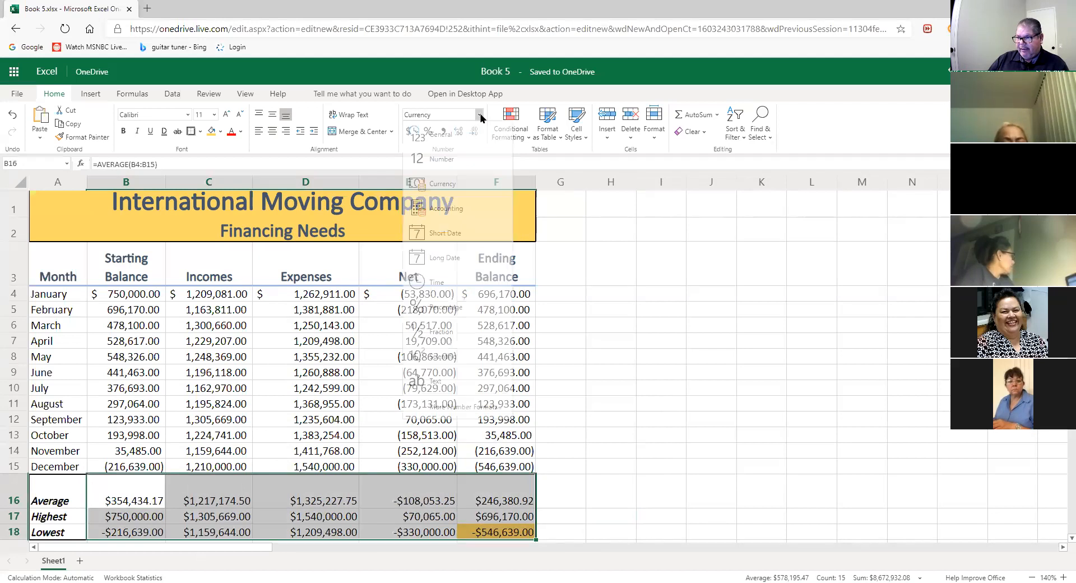
{"action": "left_click", "coordinate": [448, 185]}
{"action": "left_click", "coordinate": [659, 420]}
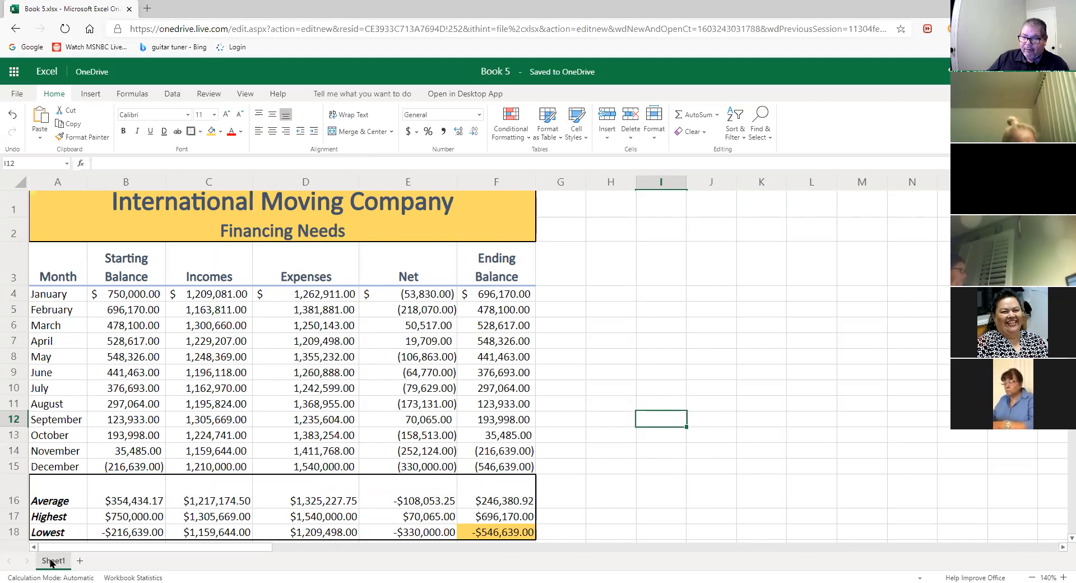
- Open the Sheet1 tab options and rename box, then cancel without changes
{"action": "right_click", "coordinate": [50, 562]}
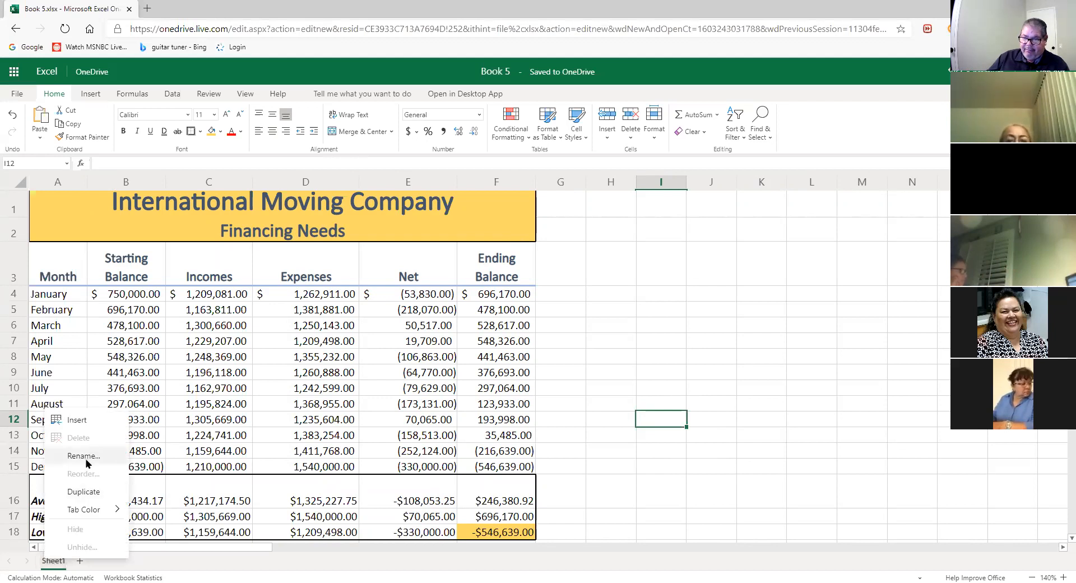
{"action": "left_click", "coordinate": [51, 562]}
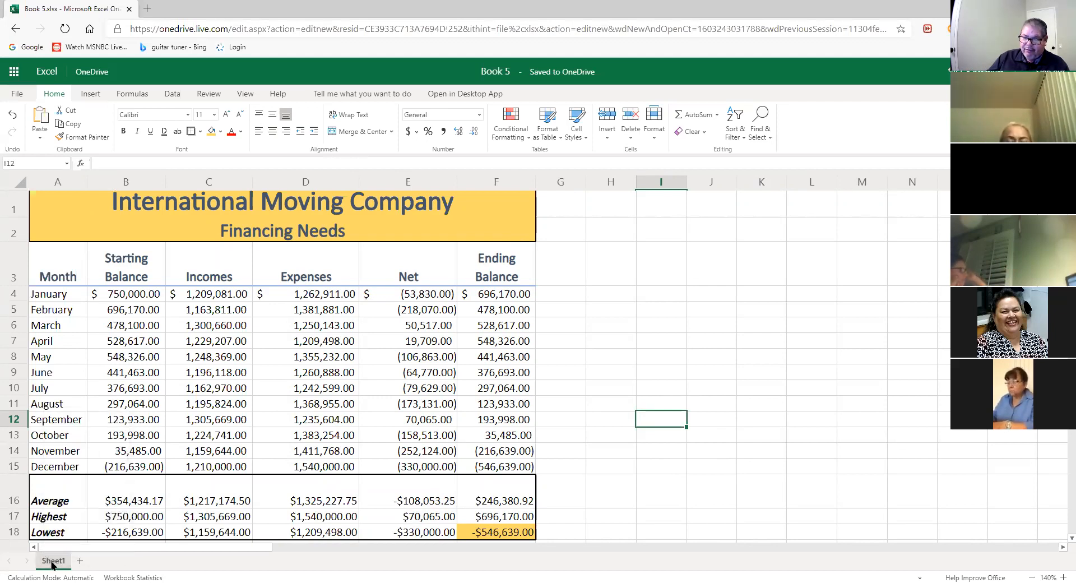
{"action": "right_click", "coordinate": [52, 563]}
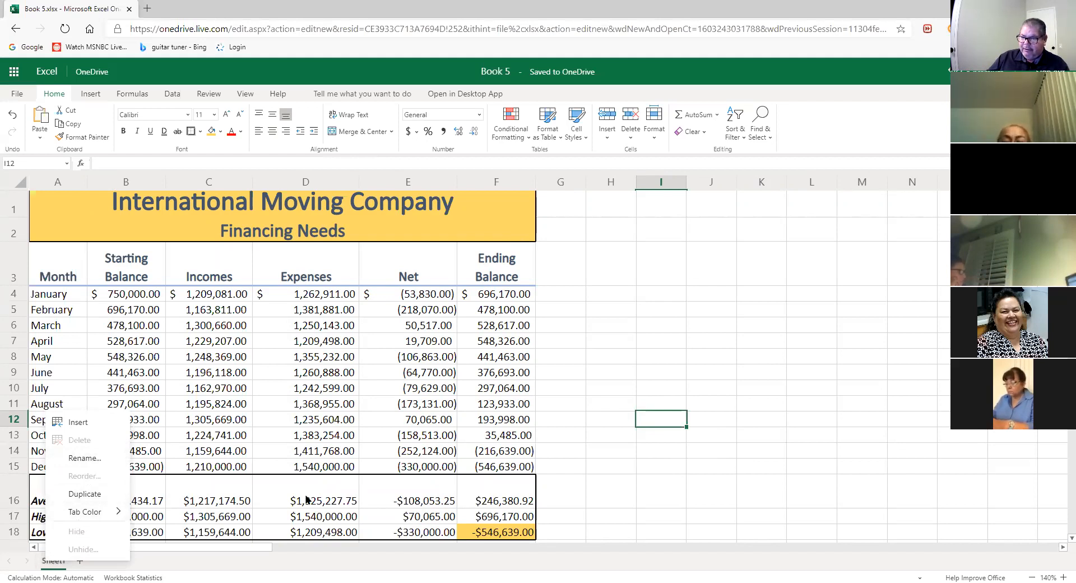
{"action": "double_click", "coordinate": [48, 563]}
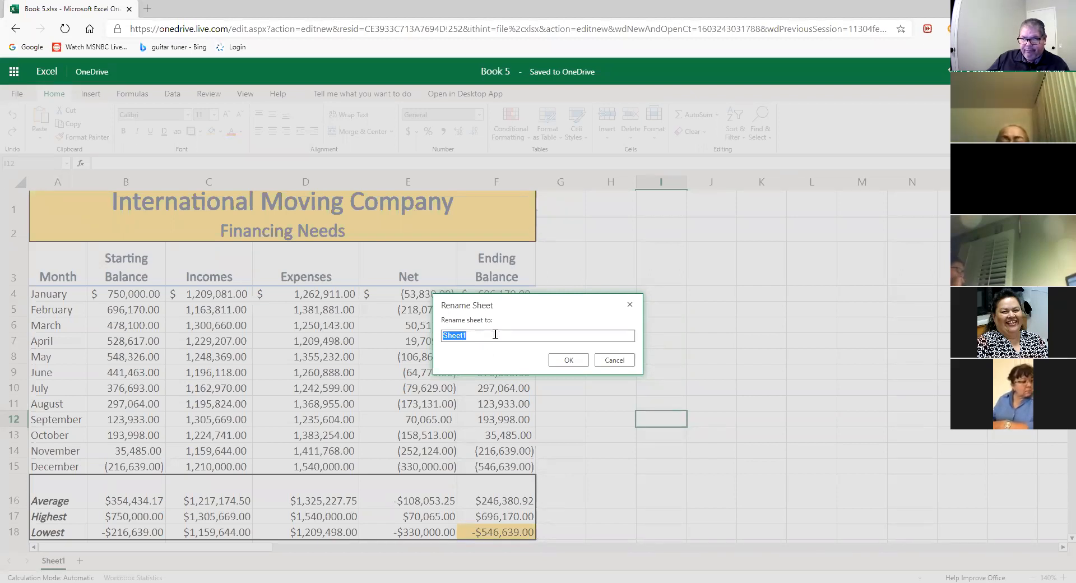
{"action": "left_click", "coordinate": [614, 360]}
- Rename Sheet1 to 'Financing Needs'
{"action": "double_click", "coordinate": [49, 561]}
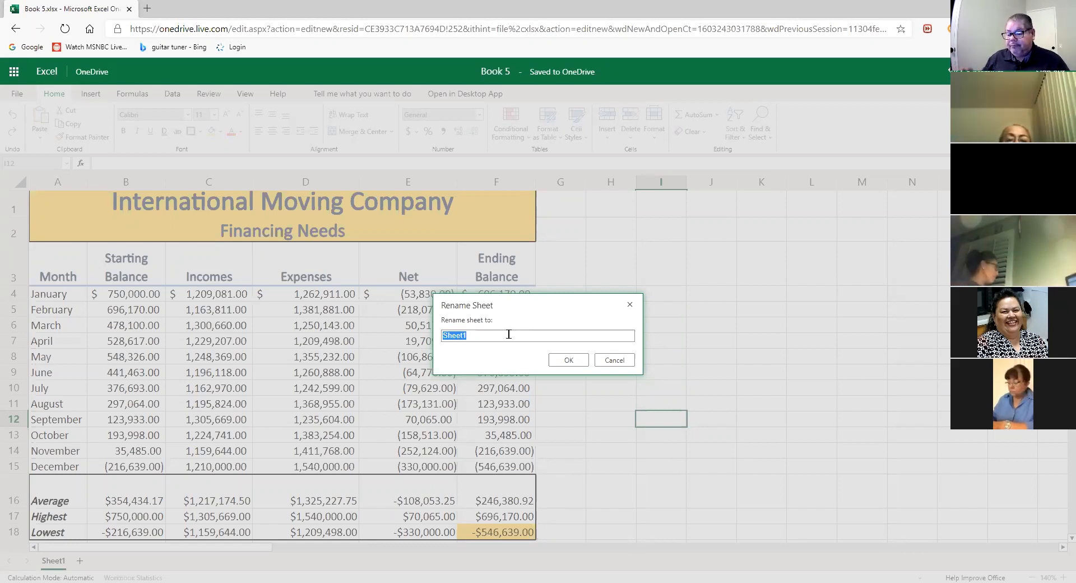
{"action": "type", "text": "fINANCING"}
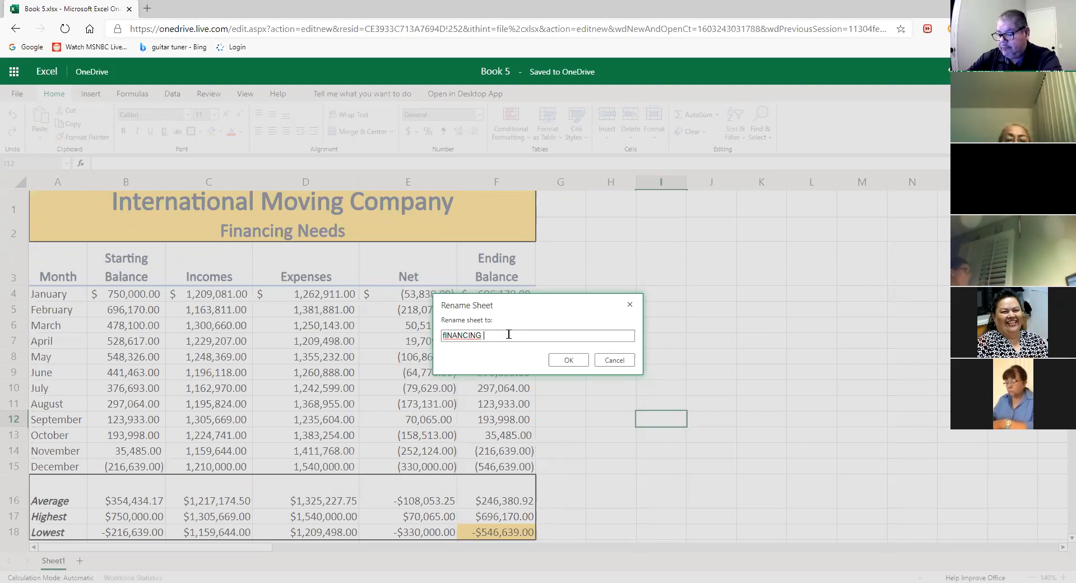
{"action": "type", "text": "S"}
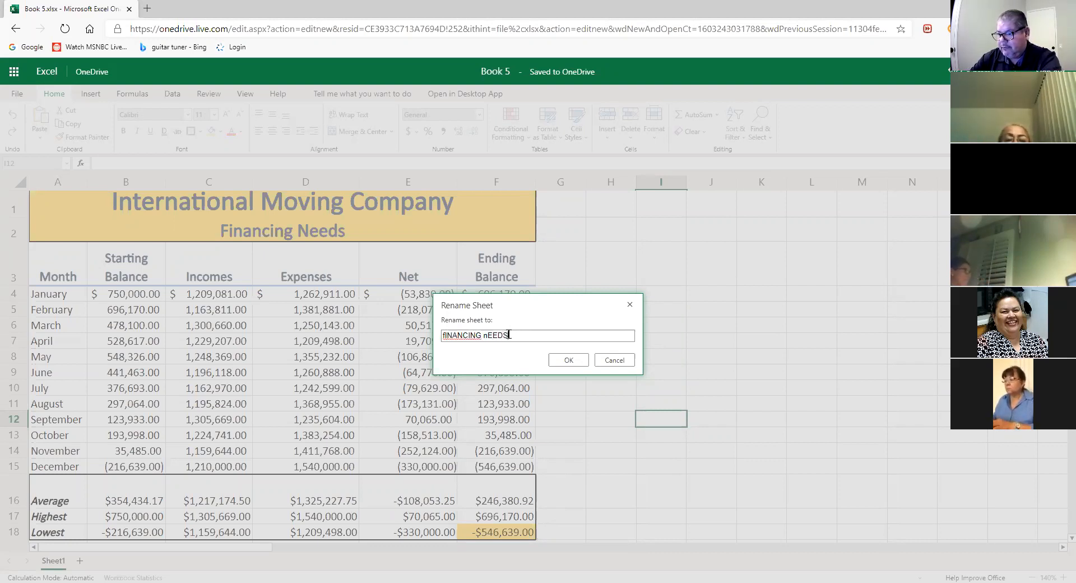
{"action": "key", "text": "BackSpace"}
{"action": "key", "text": "BackSpace"}
{"action": "key", "text": "BackSpace"}
{"action": "key", "text": "BackSpace"}
{"action": "key", "text": "BackSpace"}
{"action": "key", "text": "BackSpace"}
{"action": "key", "text": "BackSpace"}
{"action": "key", "text": "BackSpace"}
{"action": "key", "text": "BackSpace"}
{"action": "key", "text": "BackSpace"}
{"action": "key", "text": "BackSpace"}
{"action": "key", "text": "BackSpace"}
{"action": "key", "text": "BackSpace"}
{"action": "key", "text": "BackSpace"}
{"action": "key", "text": "BackSpace"}
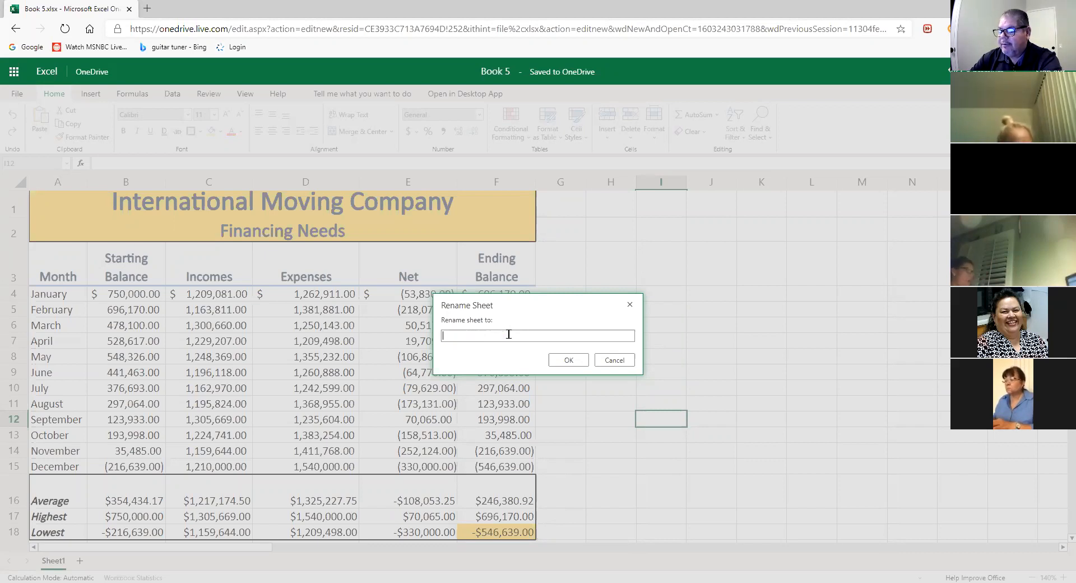
{"action": "type", "text": "Financer"}
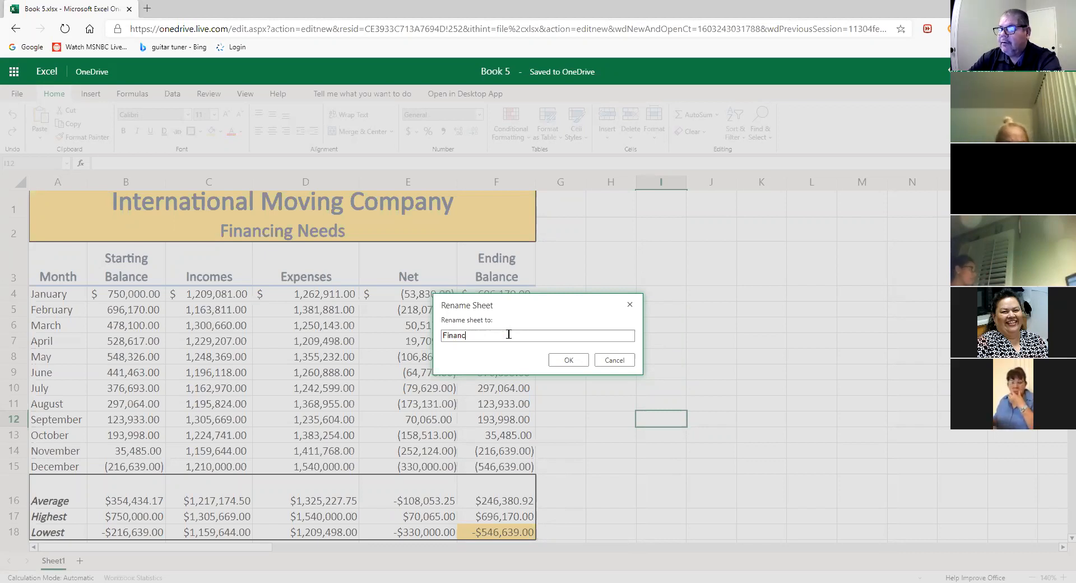
{"action": "key", "text": "BackSpace"}
{"action": "key", "text": "BackSpace"}
{"action": "type", "text": "in"}
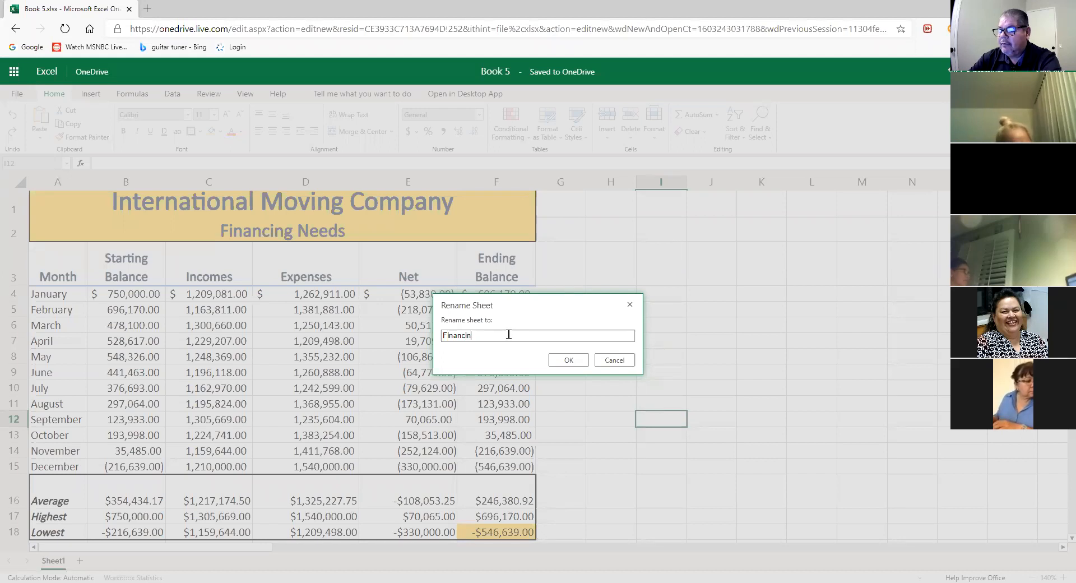
{"action": "type", "text": "g Needs"}
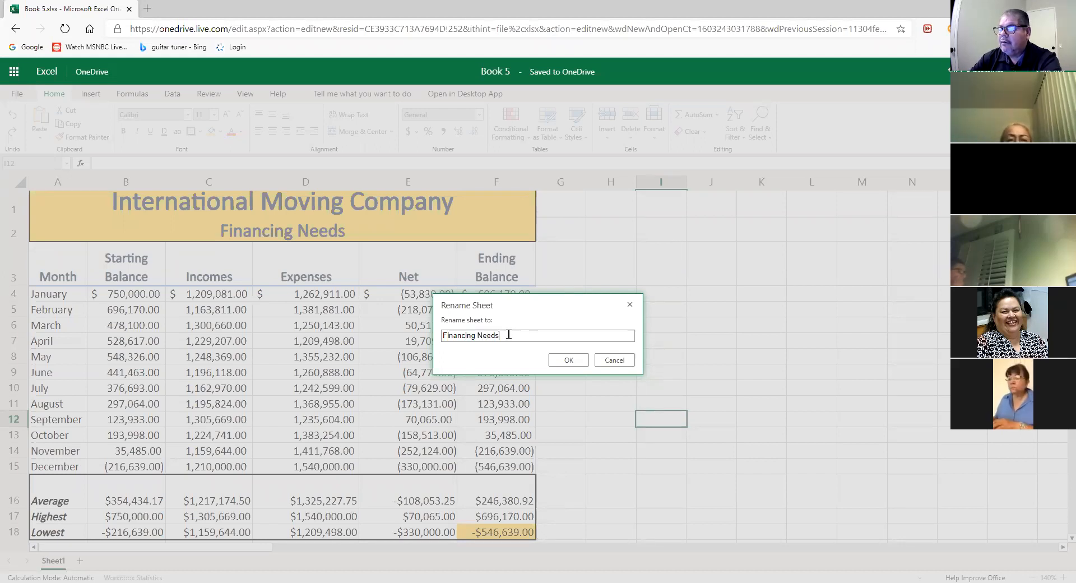
{"action": "left_click", "coordinate": [566, 358]}
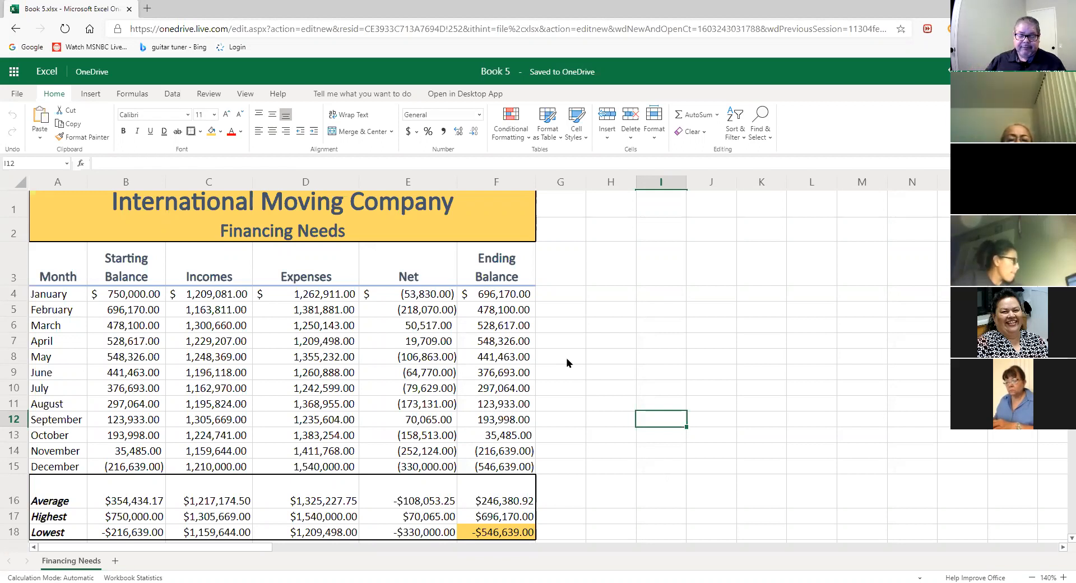
- Colour the Financing Needs sheet tab Orange from Standard Colors
{"action": "right_click", "coordinate": [82, 560]}
{"action": "mouse_move", "coordinate": [132, 510]}
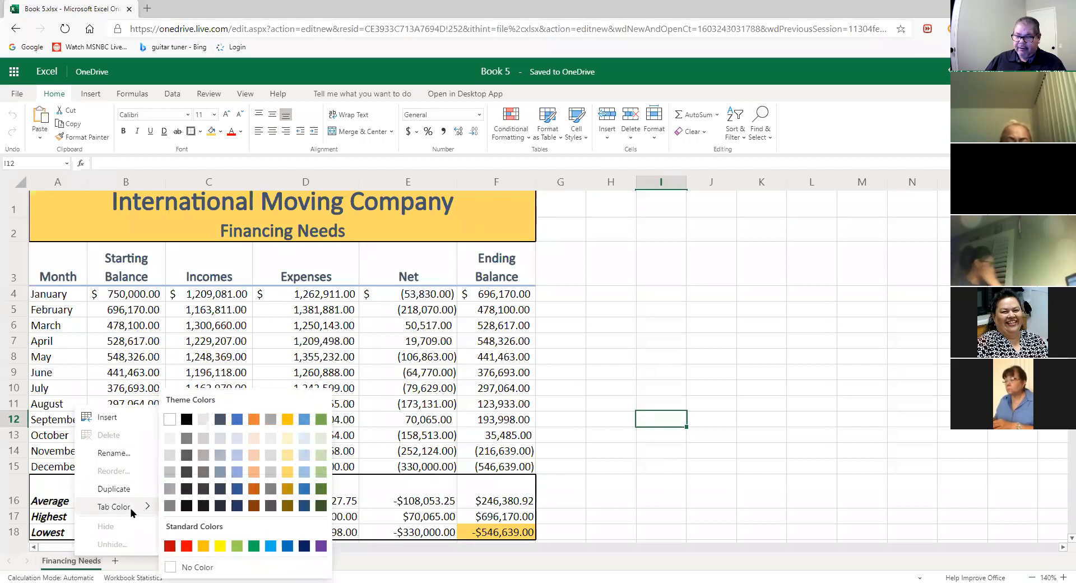
{"action": "left_click", "coordinate": [202, 545]}
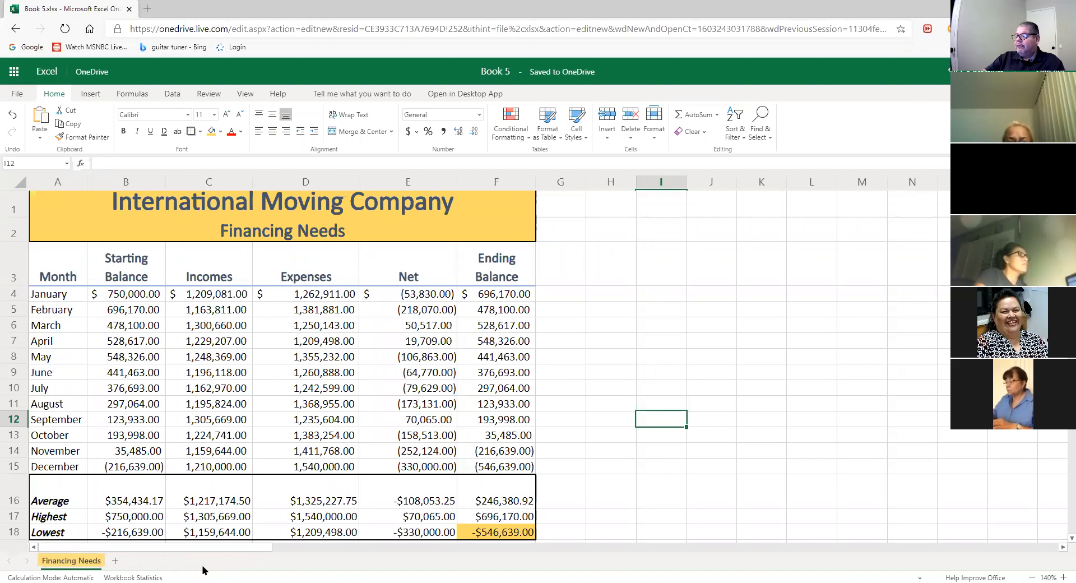
{"action": "left_click", "coordinate": [803, 418]}
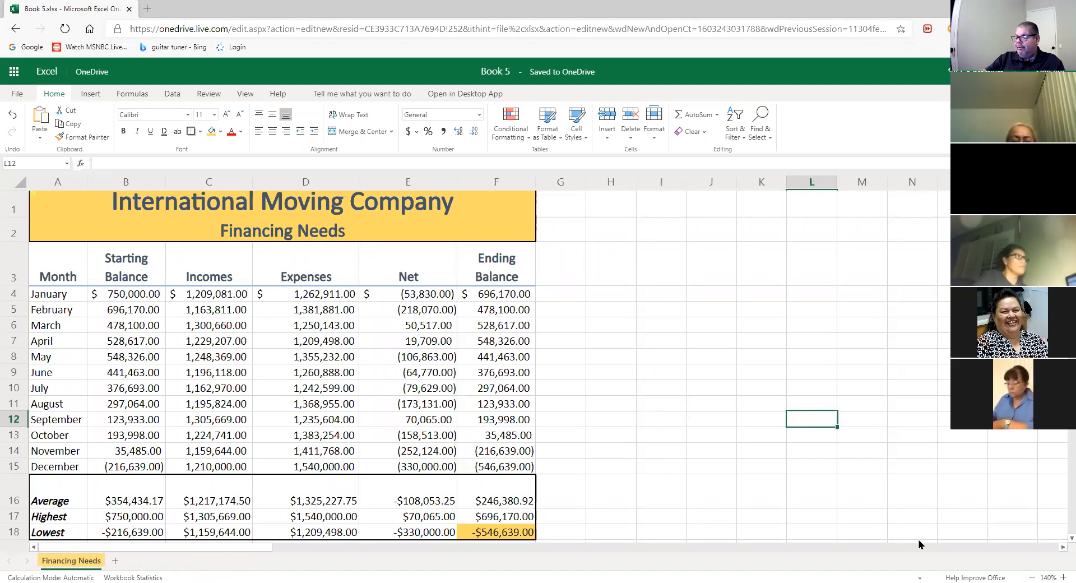
{"action": "left_click", "coordinate": [1032, 576]}
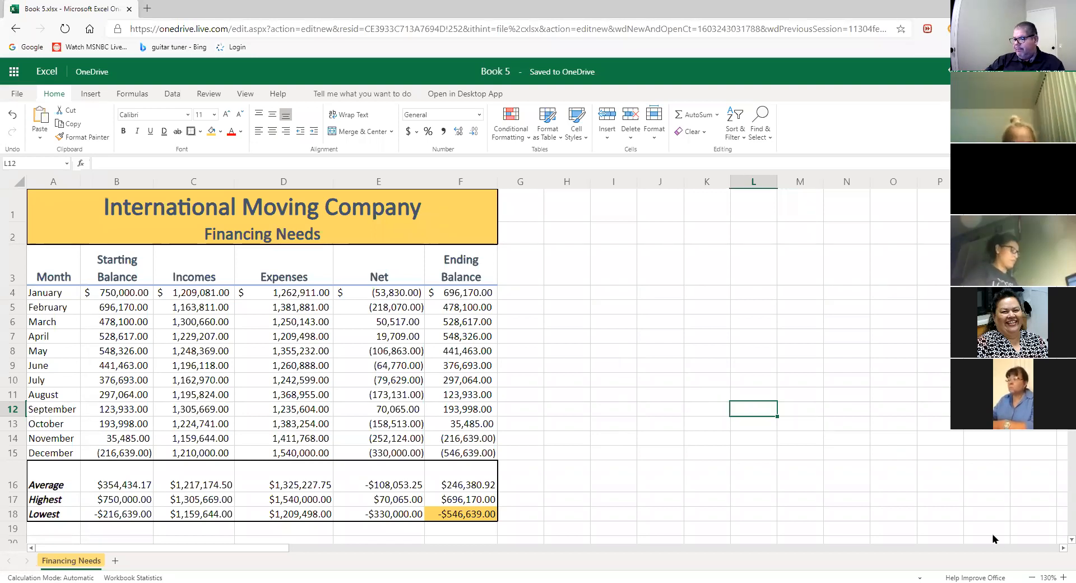
{"action": "left_click", "coordinate": [739, 396]}
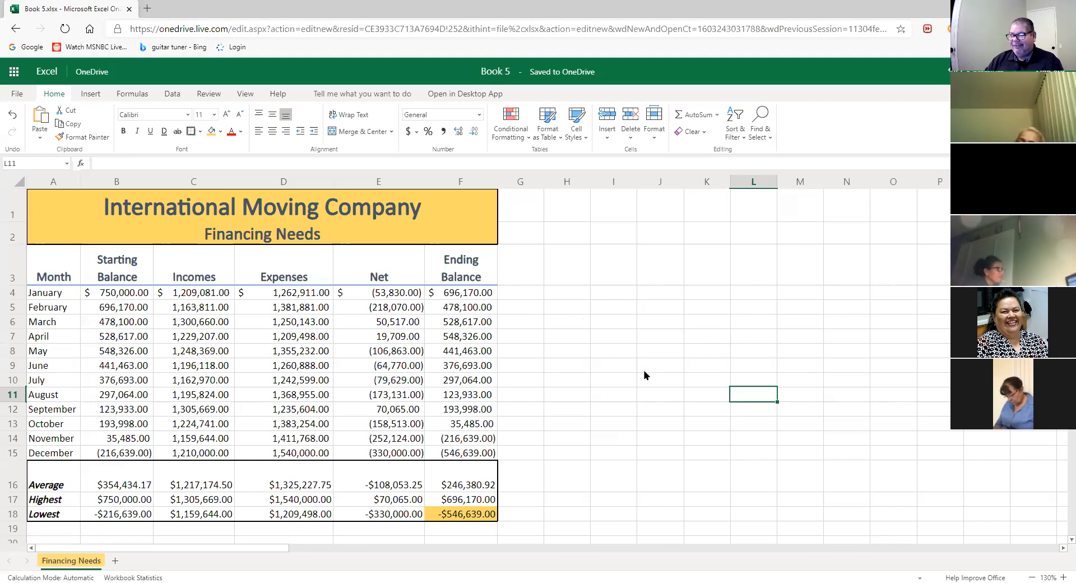
{"action": "left_click", "coordinate": [643, 425]}
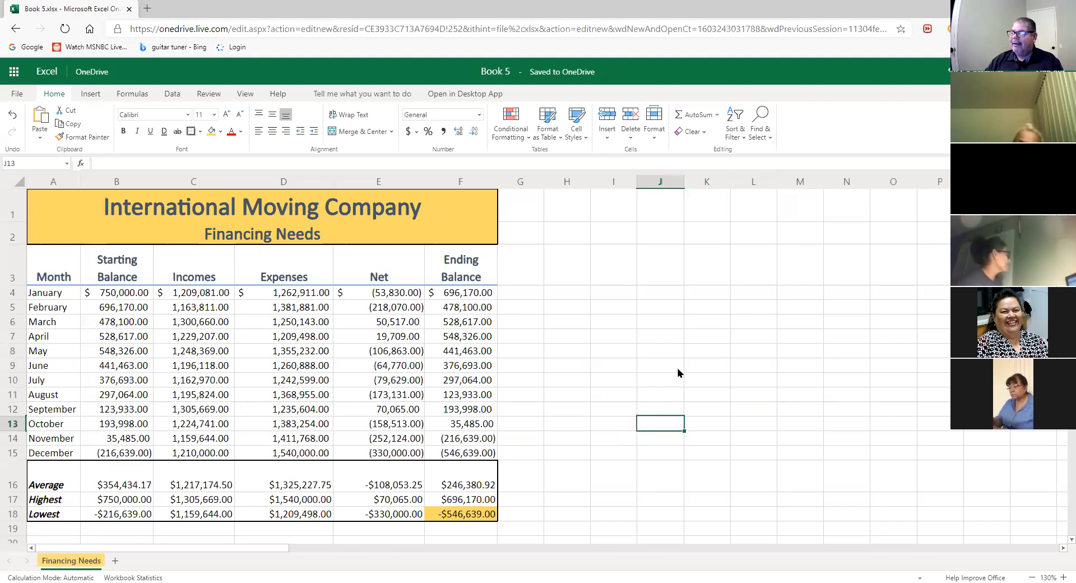
{"action": "key", "text": "Up"}
{"action": "key", "text": "Up"}
{"action": "key", "text": "Up"}
{"action": "key", "text": "Up"}
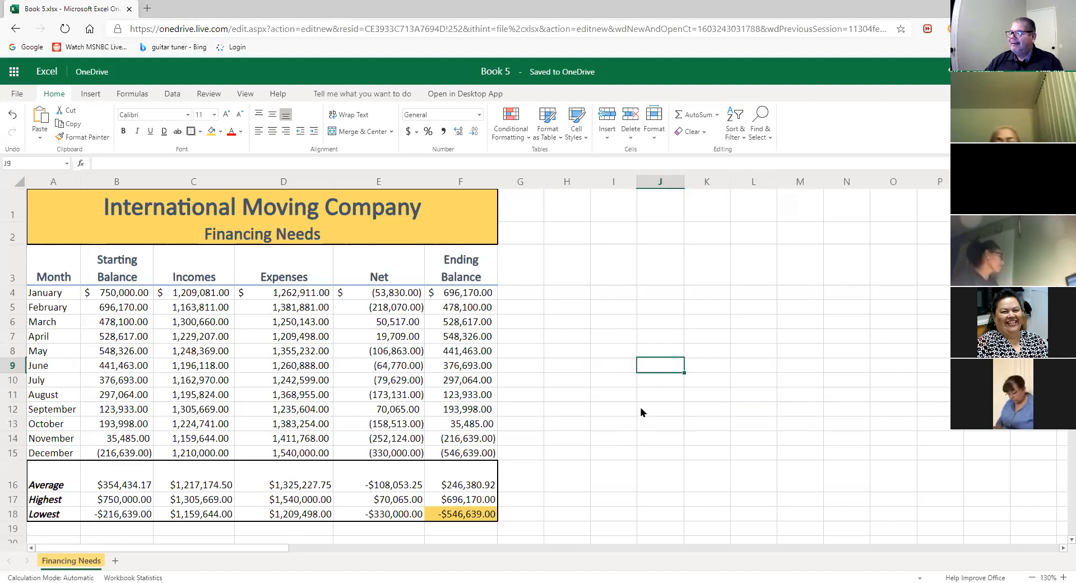
{"action": "left_click", "coordinate": [620, 416]}
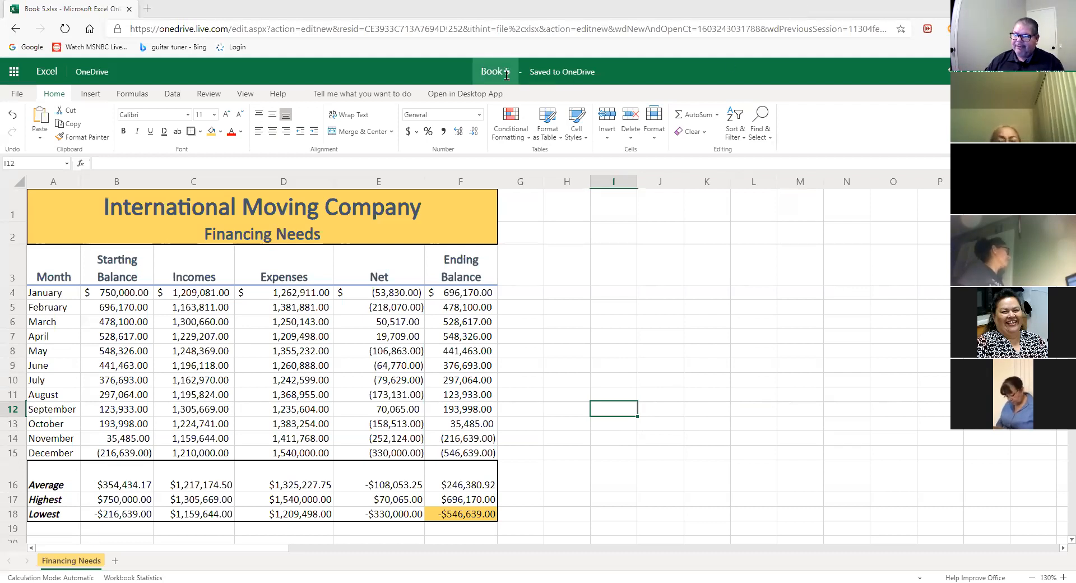
- Retitle the workbook 'Book 5' as 'Lab 2-2 International Moving Company Report' in the header bar
{"action": "left_click", "coordinate": [506, 75]}
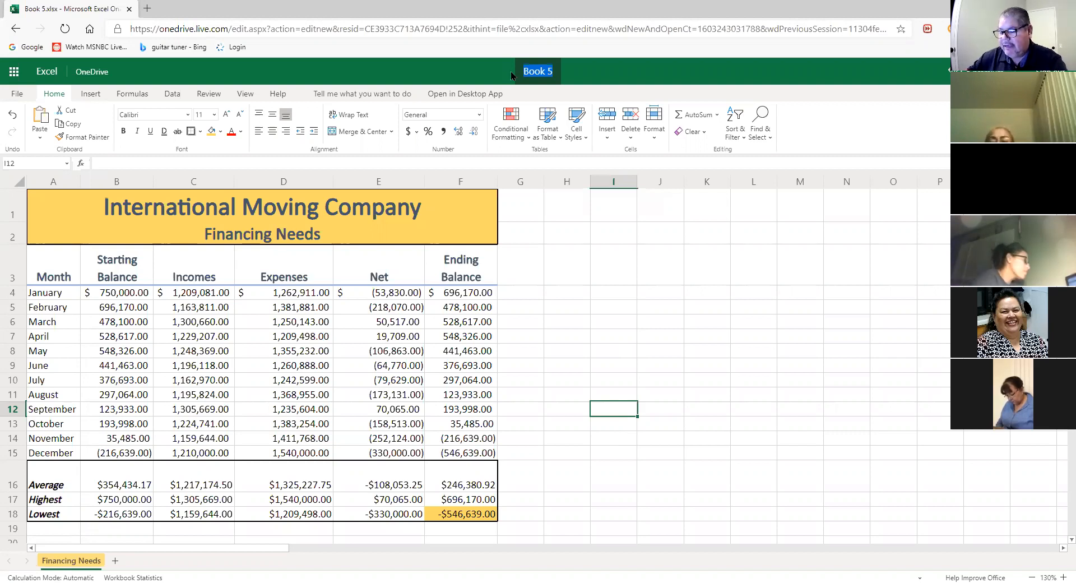
{"action": "type", "text": "L"}
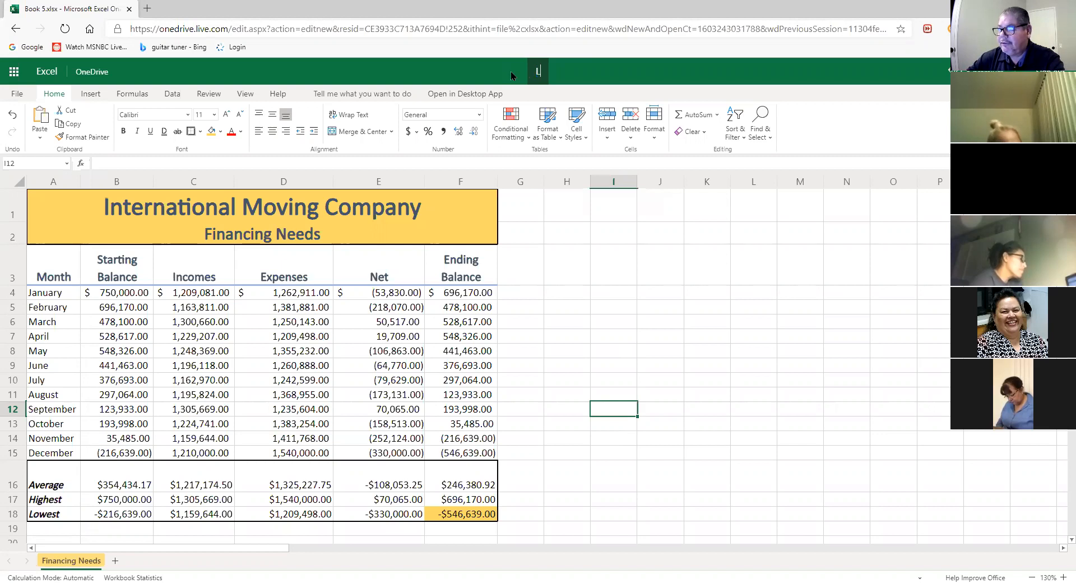
{"action": "type", "text": "ab "}
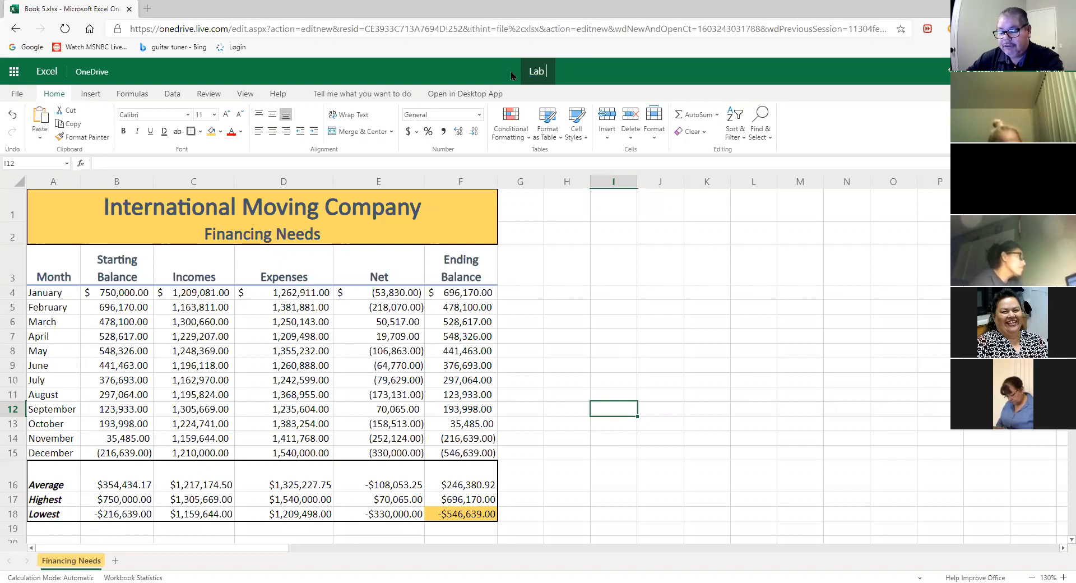
{"action": "type", "text": "2-2"}
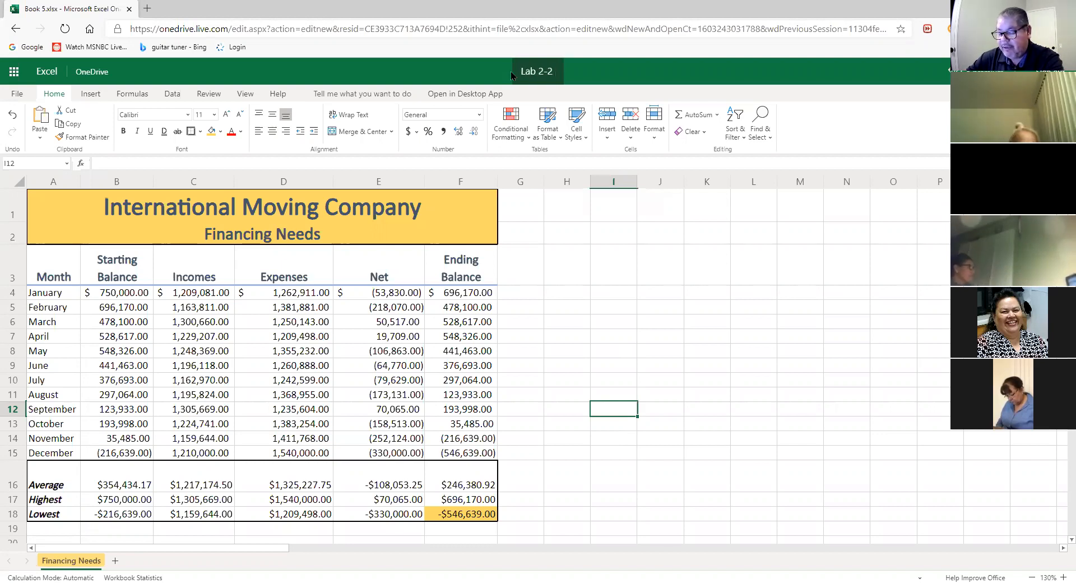
{"action": "type", "text": " Inter"}
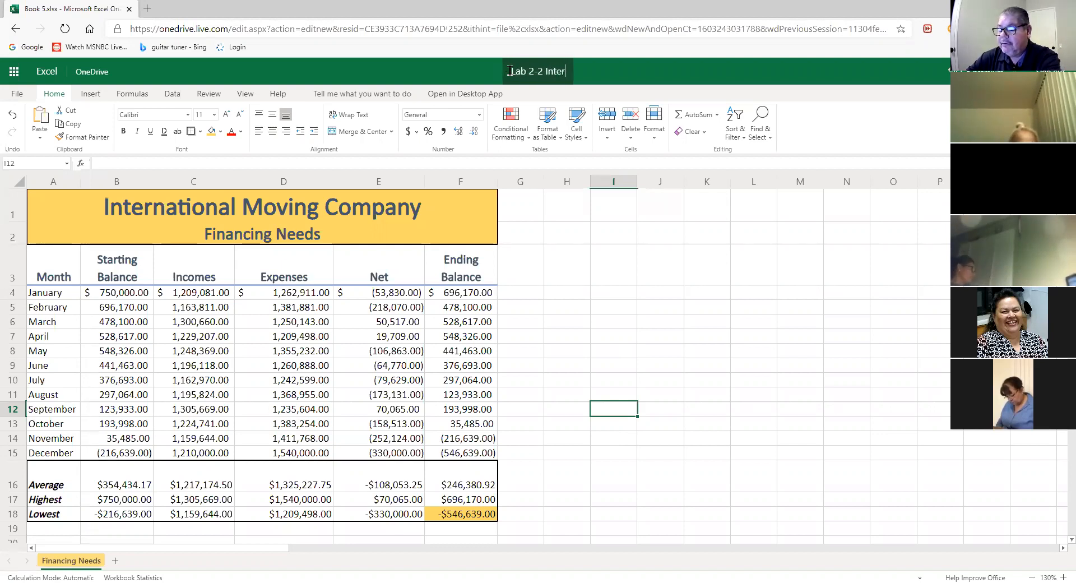
{"action": "type", "text": "national "}
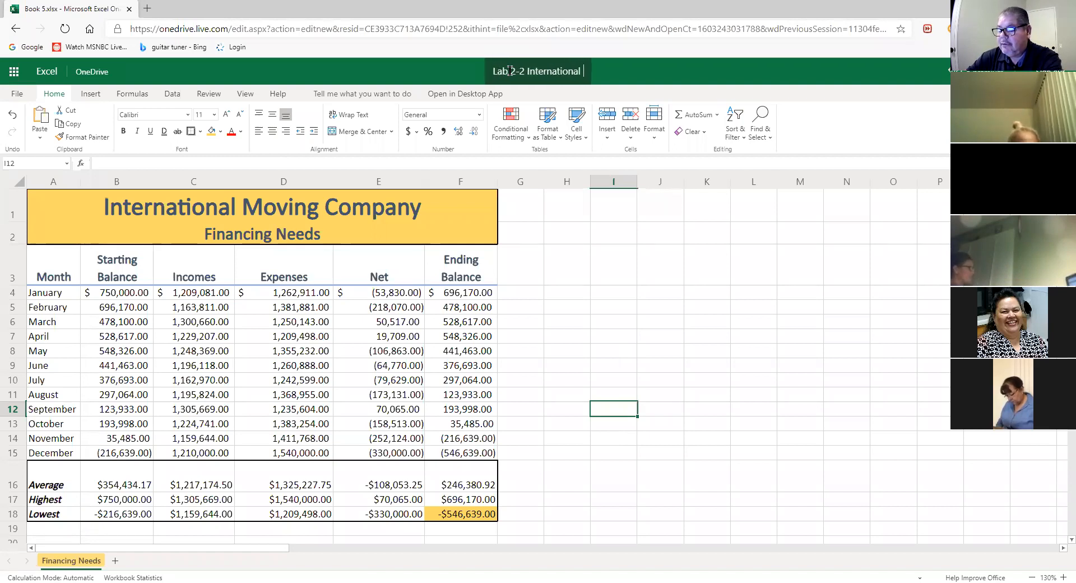
{"action": "type", "text": "Moving Co"}
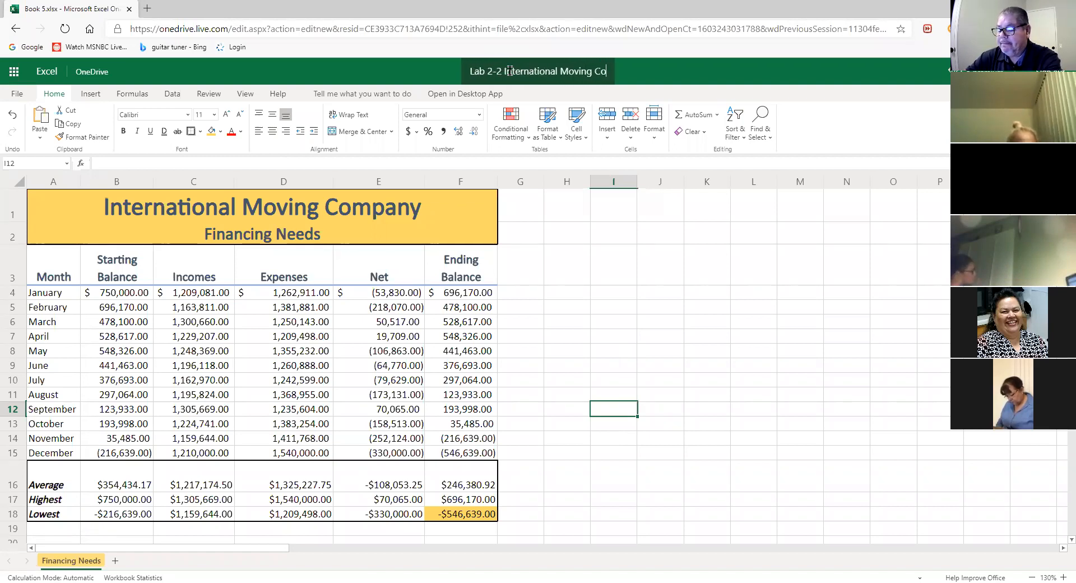
{"action": "type", "text": "mpany R"}
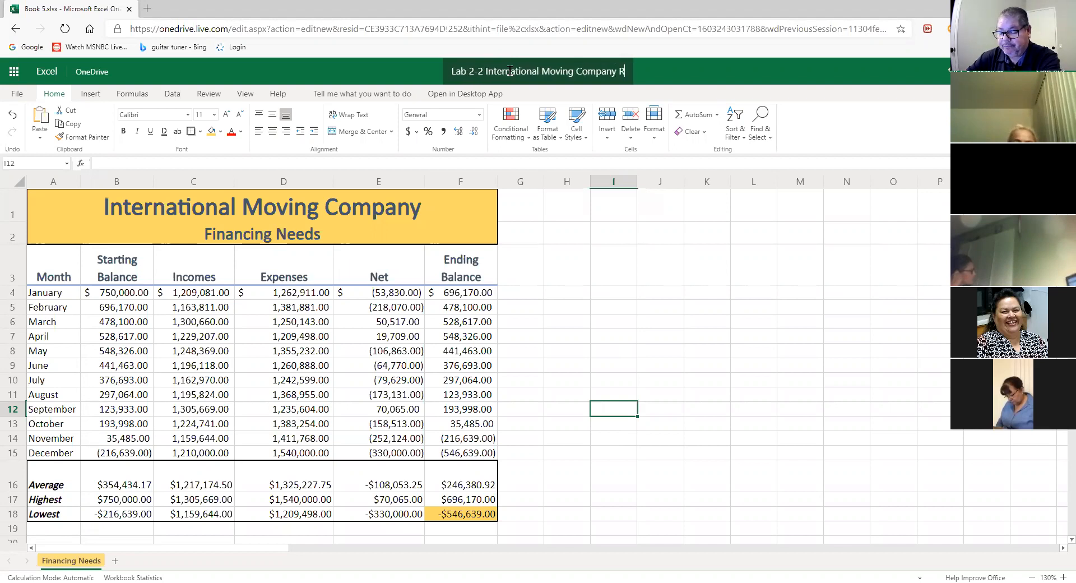
{"action": "type", "text": "eport"}
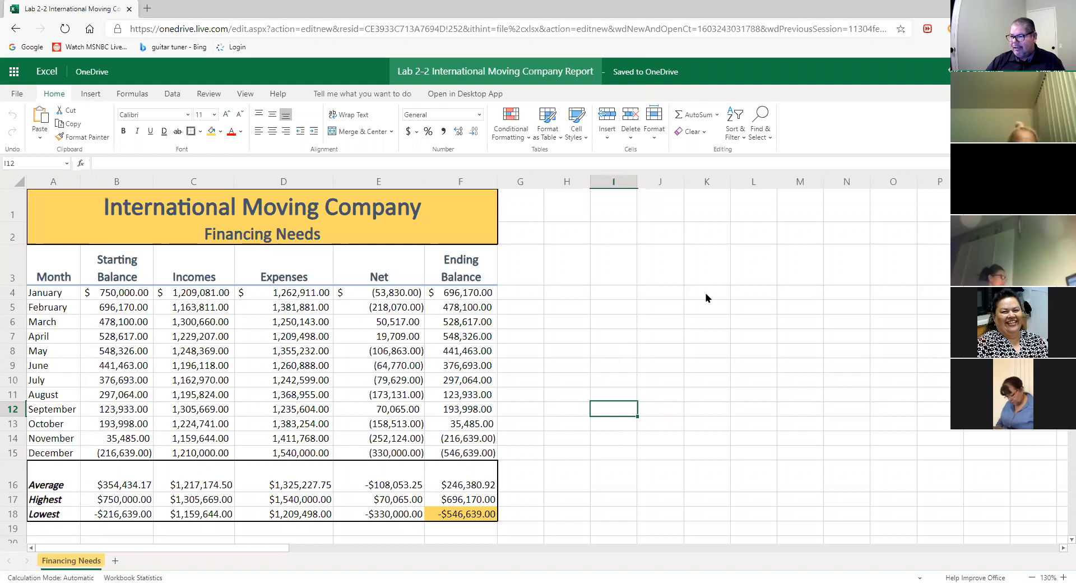
{"action": "left_click", "coordinate": [677, 275]}
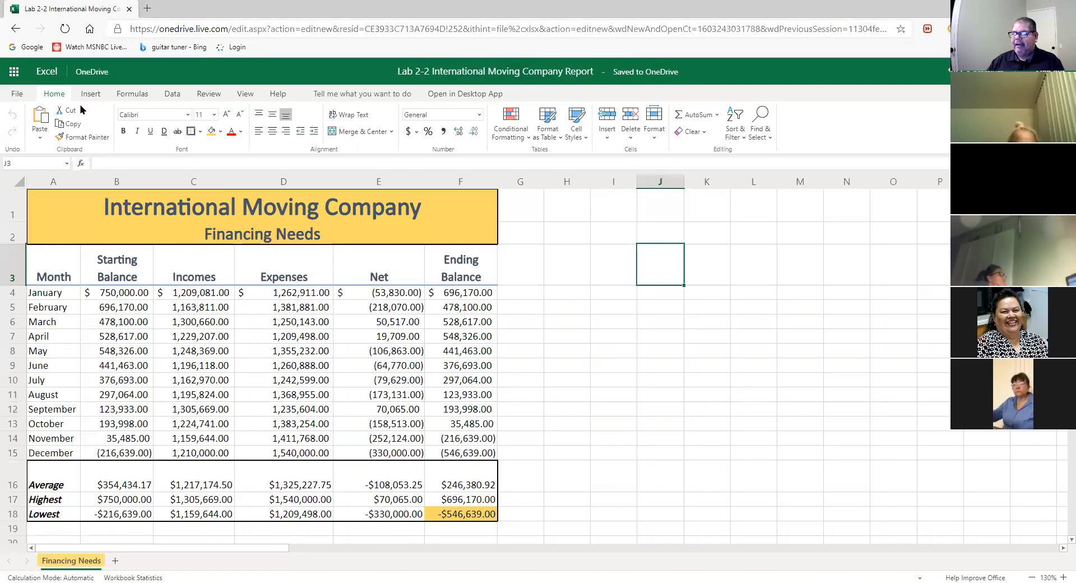
- Save a copy named 'Lab 2-2 International Moving Company Report' to OneDrive's Microsoft Office 2016 > Excel folder
{"action": "left_click", "coordinate": [20, 95]}
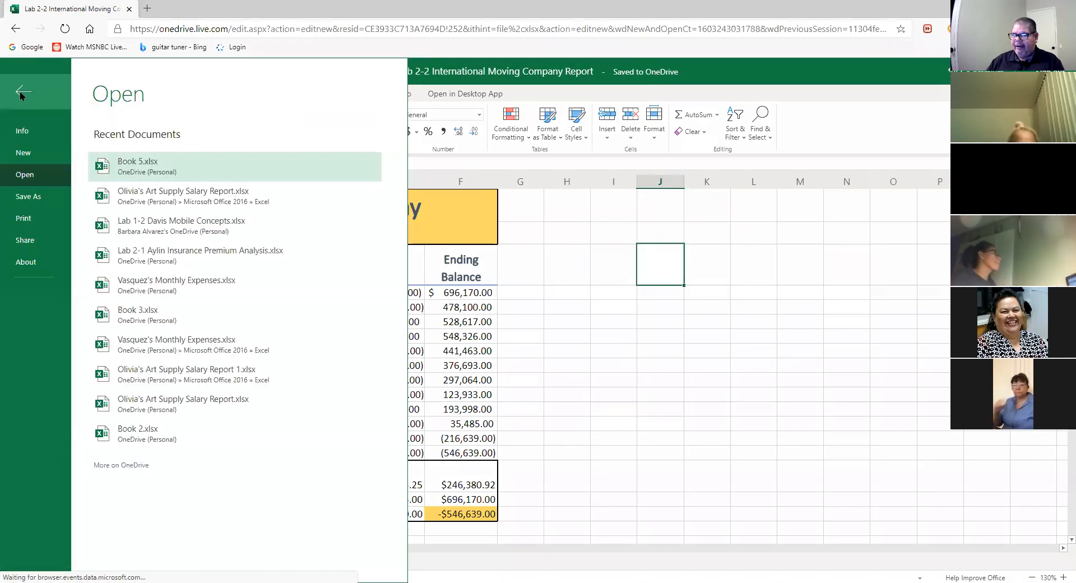
{"action": "left_click", "coordinate": [26, 197]}
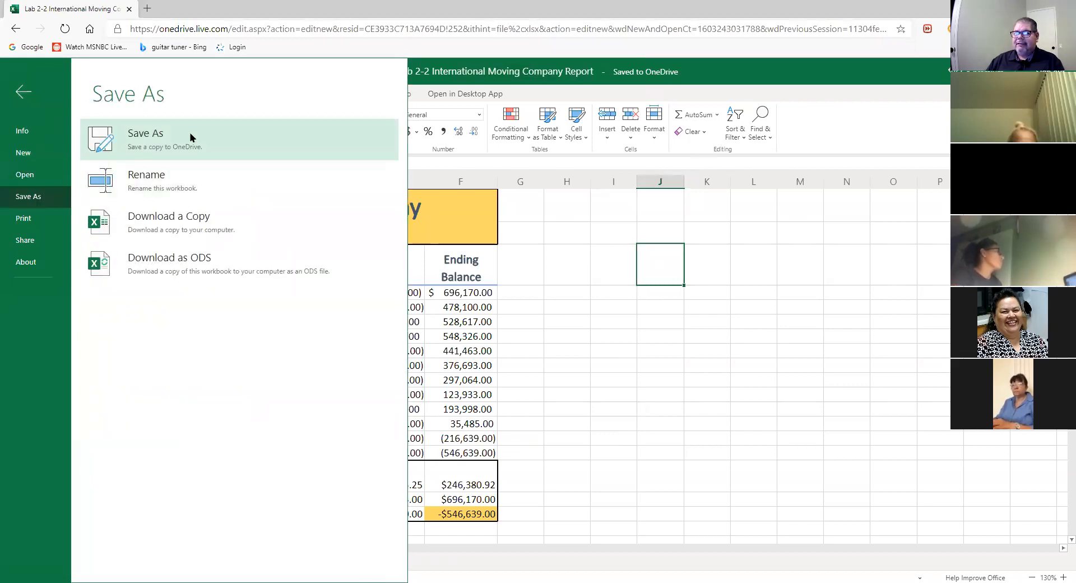
{"action": "left_click", "coordinate": [170, 146]}
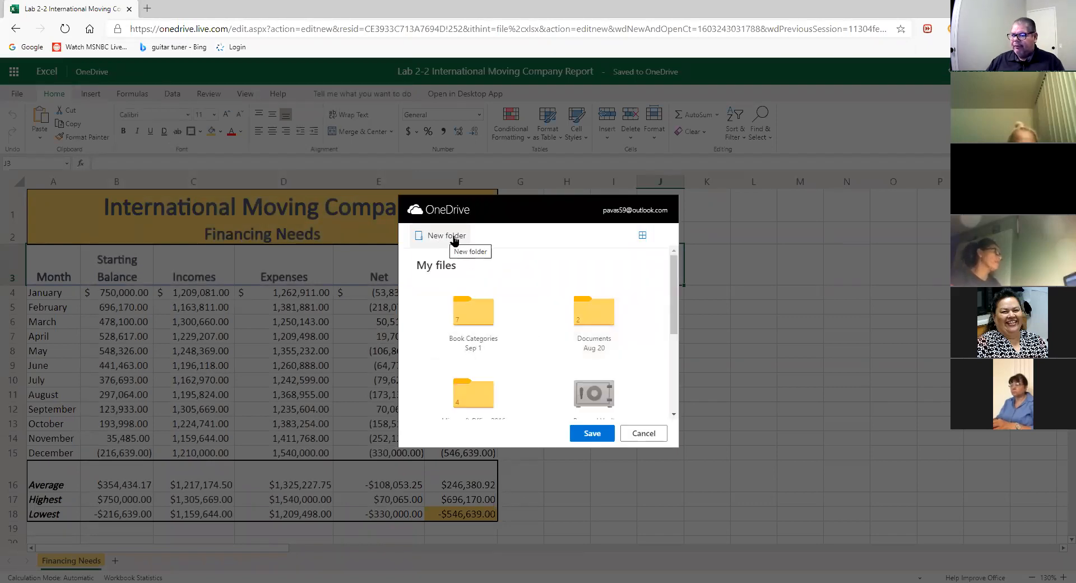
{"action": "left_click_drag", "start_coordinate": [671, 300], "coordinate": [664, 327]}
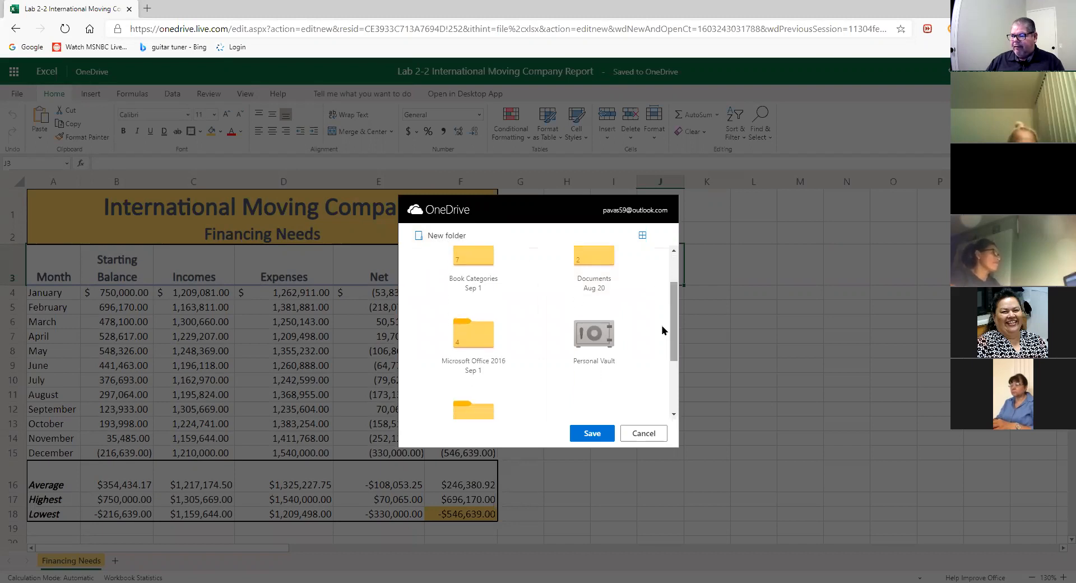
{"action": "left_click", "coordinate": [479, 341]}
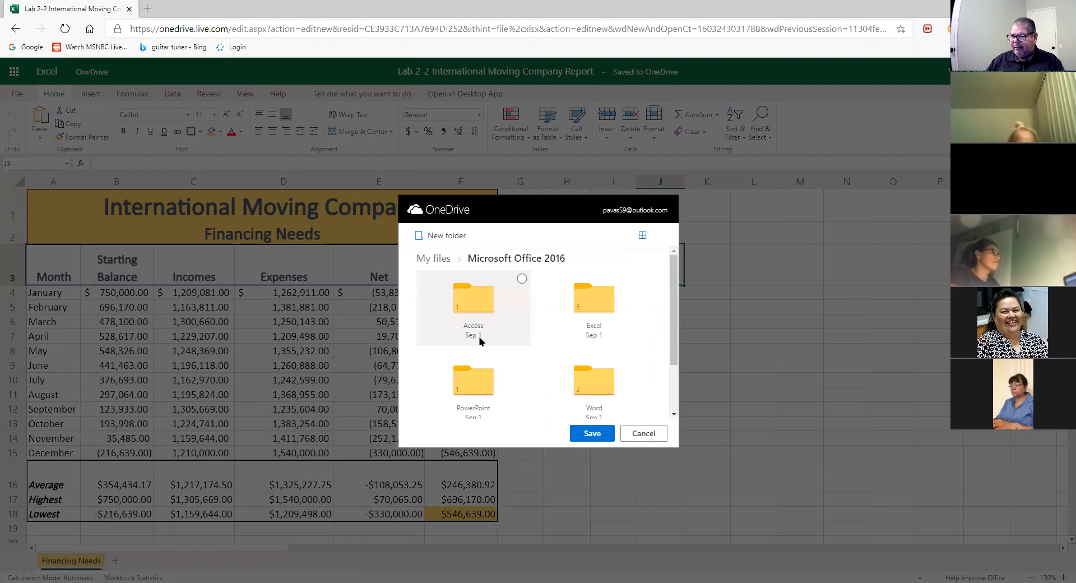
{"action": "left_click_drag", "start_coordinate": [673, 299], "coordinate": [670, 302]}
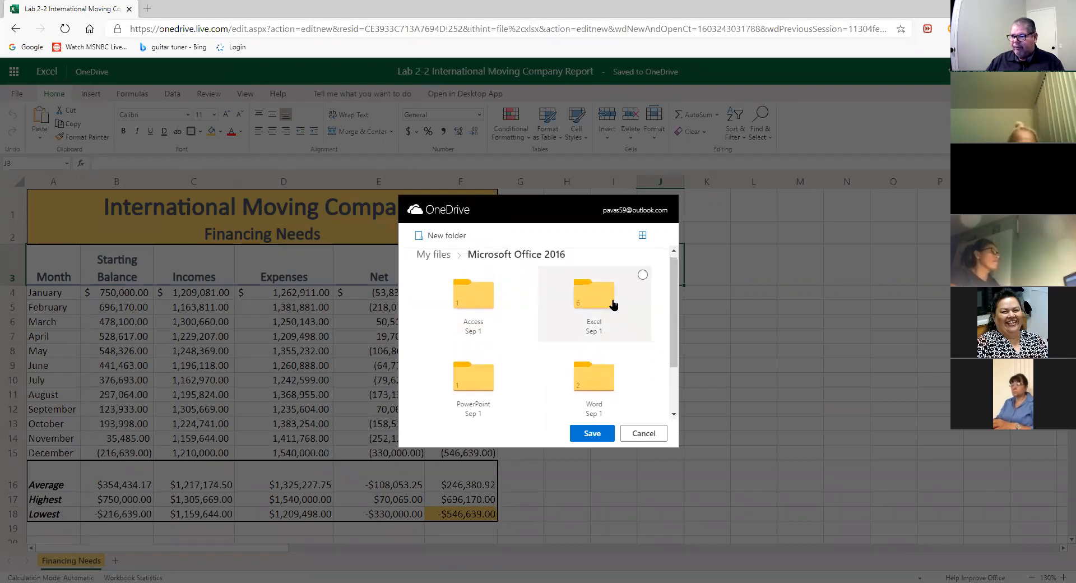
{"action": "left_click", "coordinate": [602, 303]}
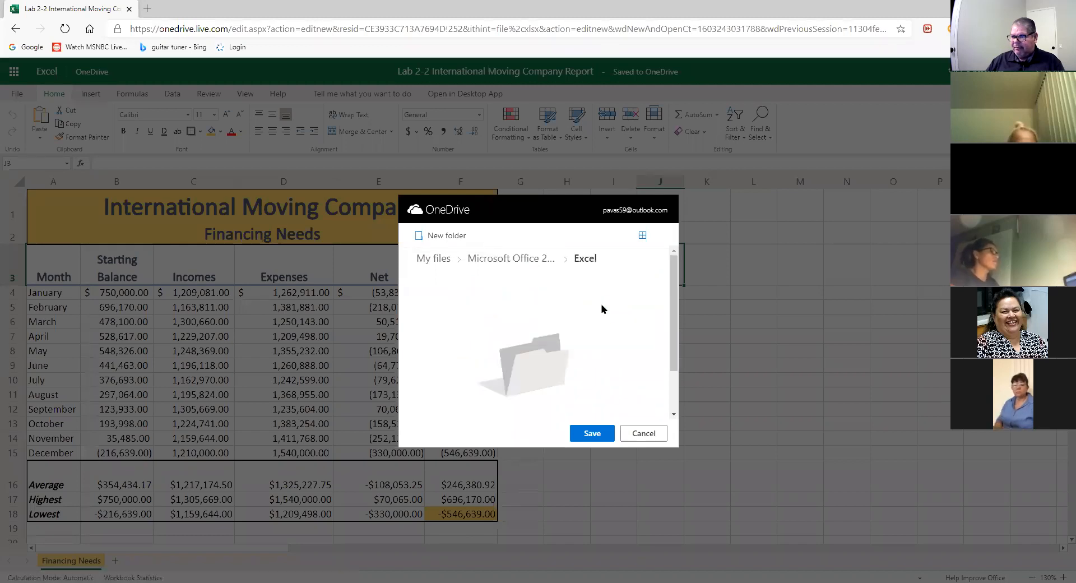
{"action": "left_click", "coordinate": [589, 433]}
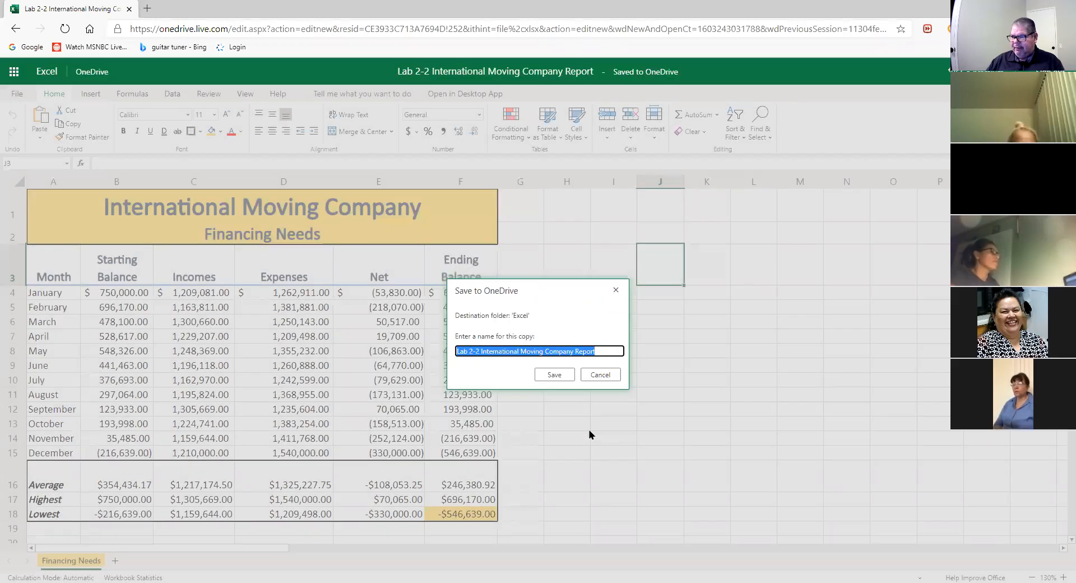
{"action": "left_click", "coordinate": [556, 376]}
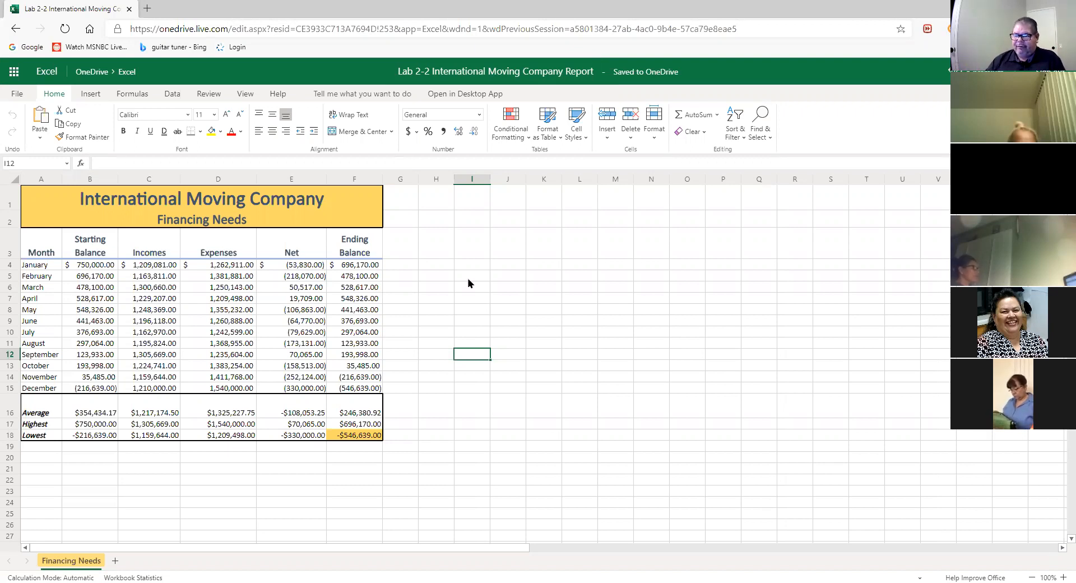
- Send a sharing link to the report to the recipient's Outlook e-mail address
{"action": "left_click", "coordinate": [501, 470]}
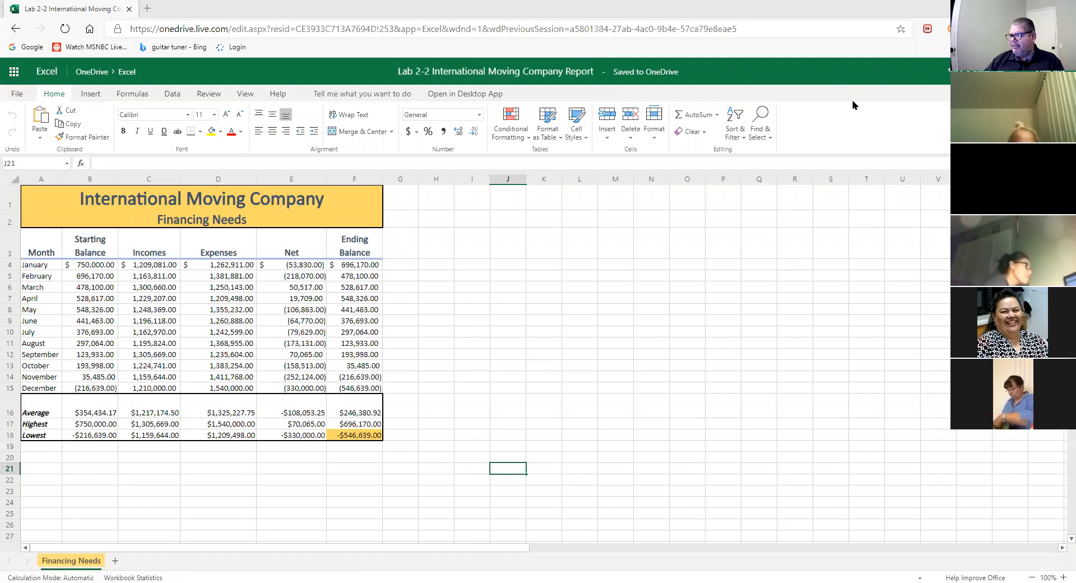
{"action": "left_click", "coordinate": [996, 94]}
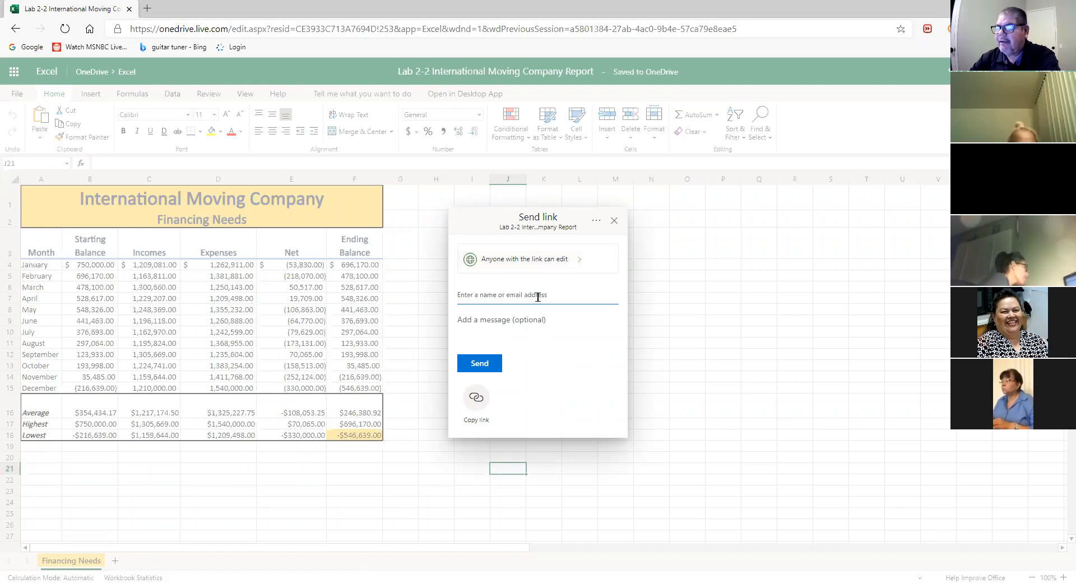
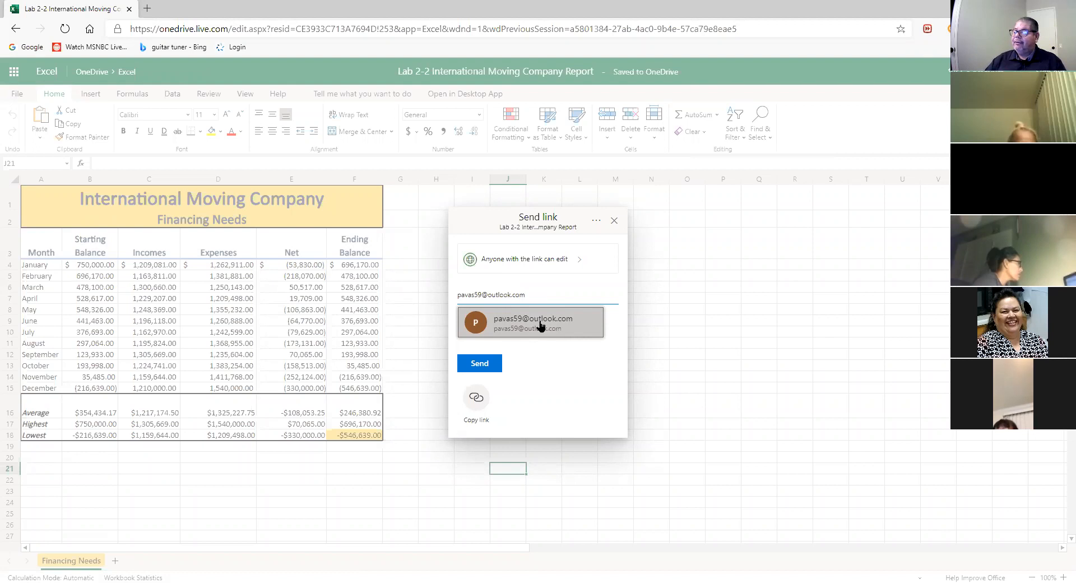
{"action": "left_click", "coordinate": [564, 324]}
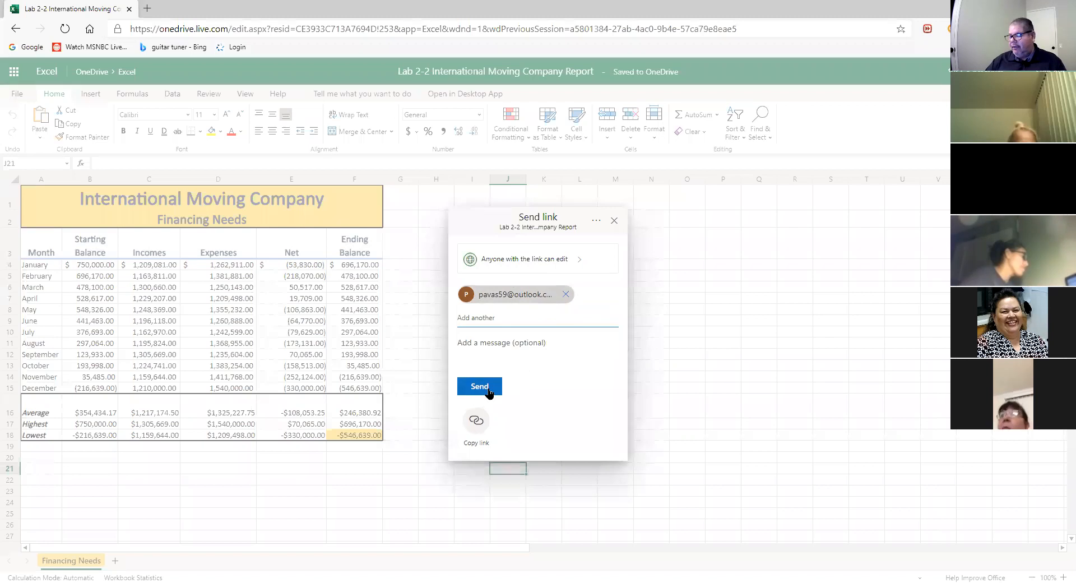
{"action": "left_click", "coordinate": [614, 222]}
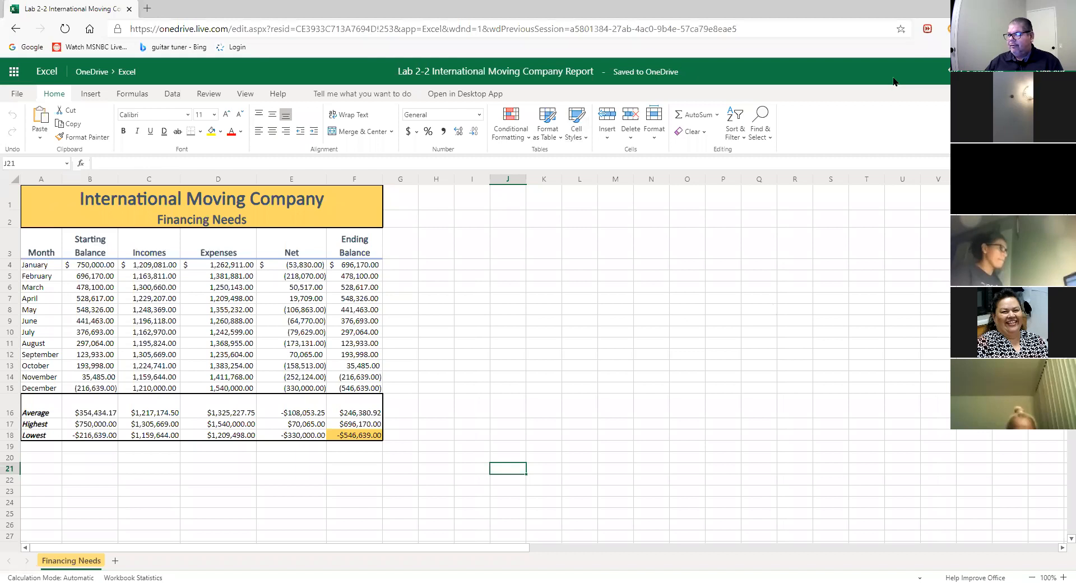
{"action": "left_click", "coordinate": [924, 93]}
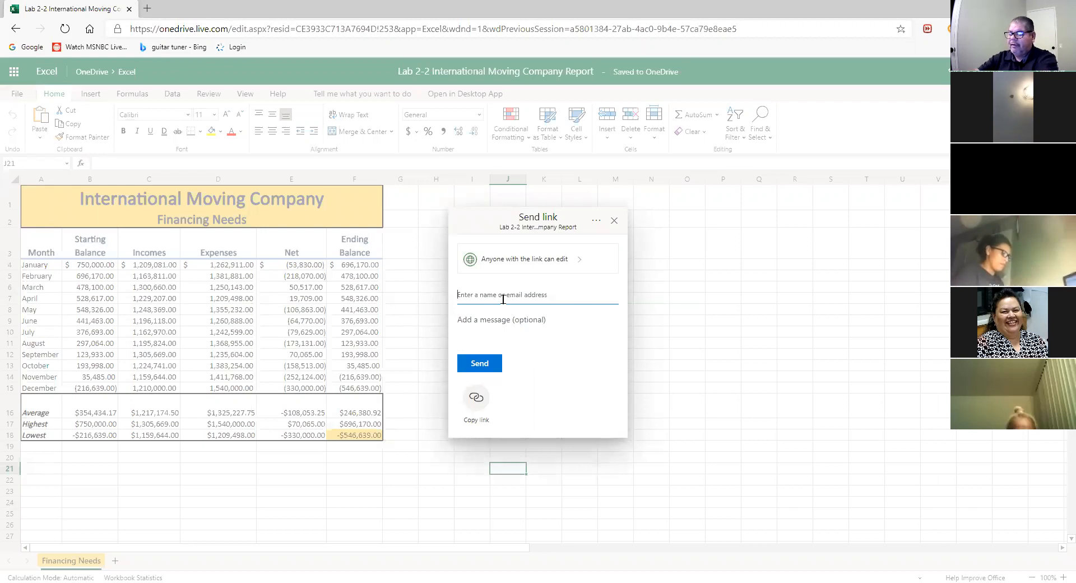
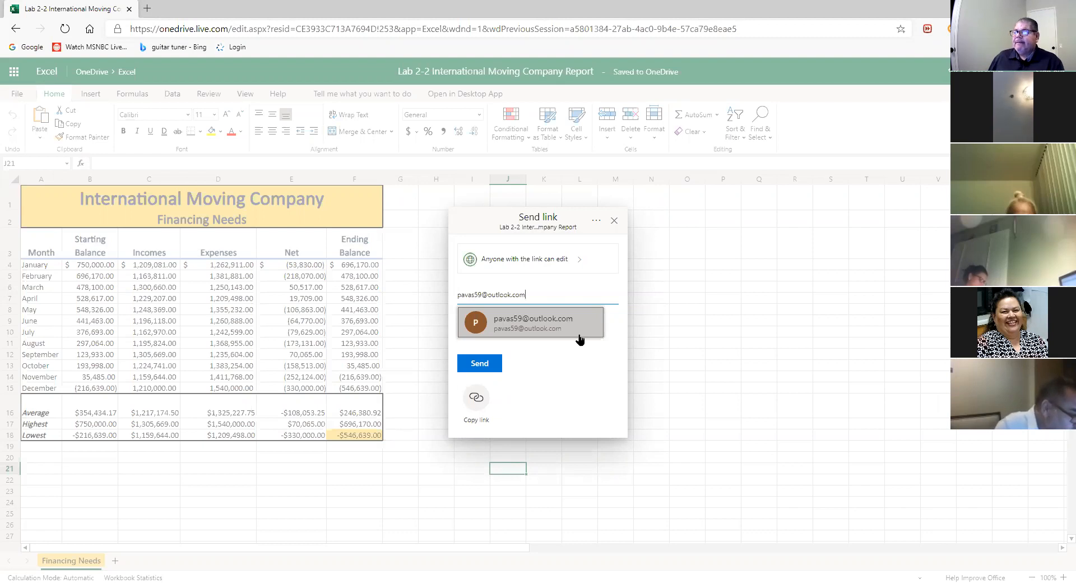
{"action": "left_click", "coordinate": [615, 222]}
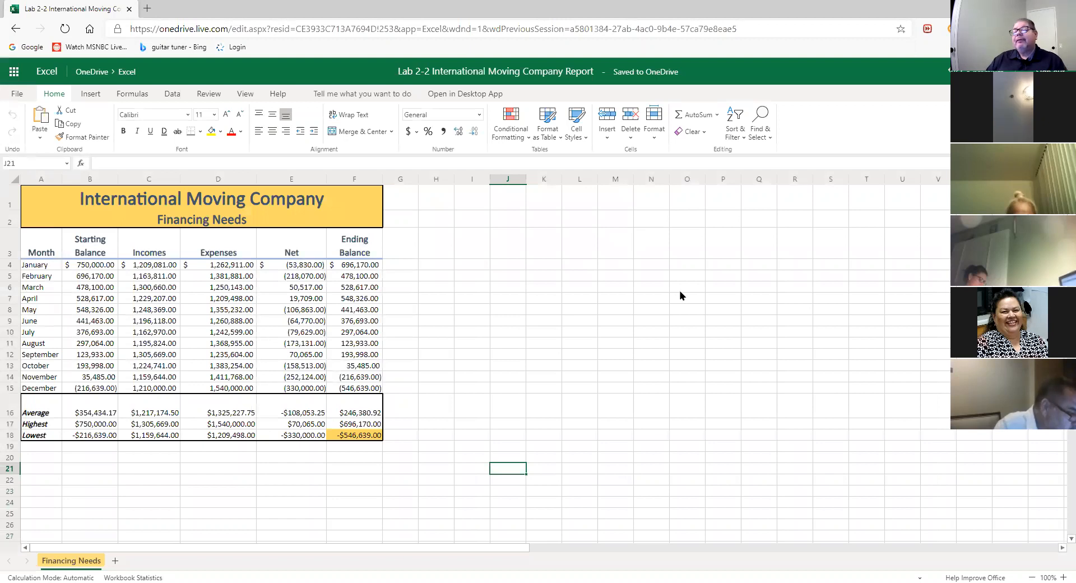